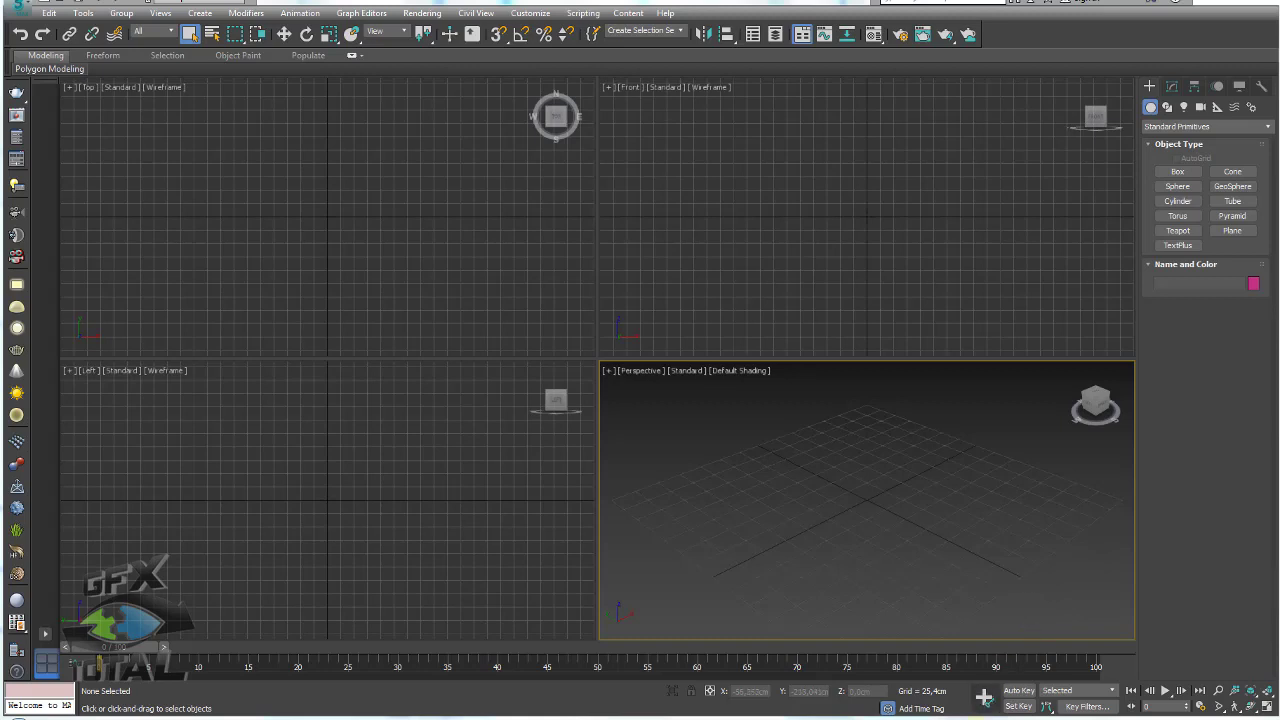
Bring up the Word document with the Modelagem question form over the 3ds Max scene
{"action": "left_click", "coordinate": [702, 716]}
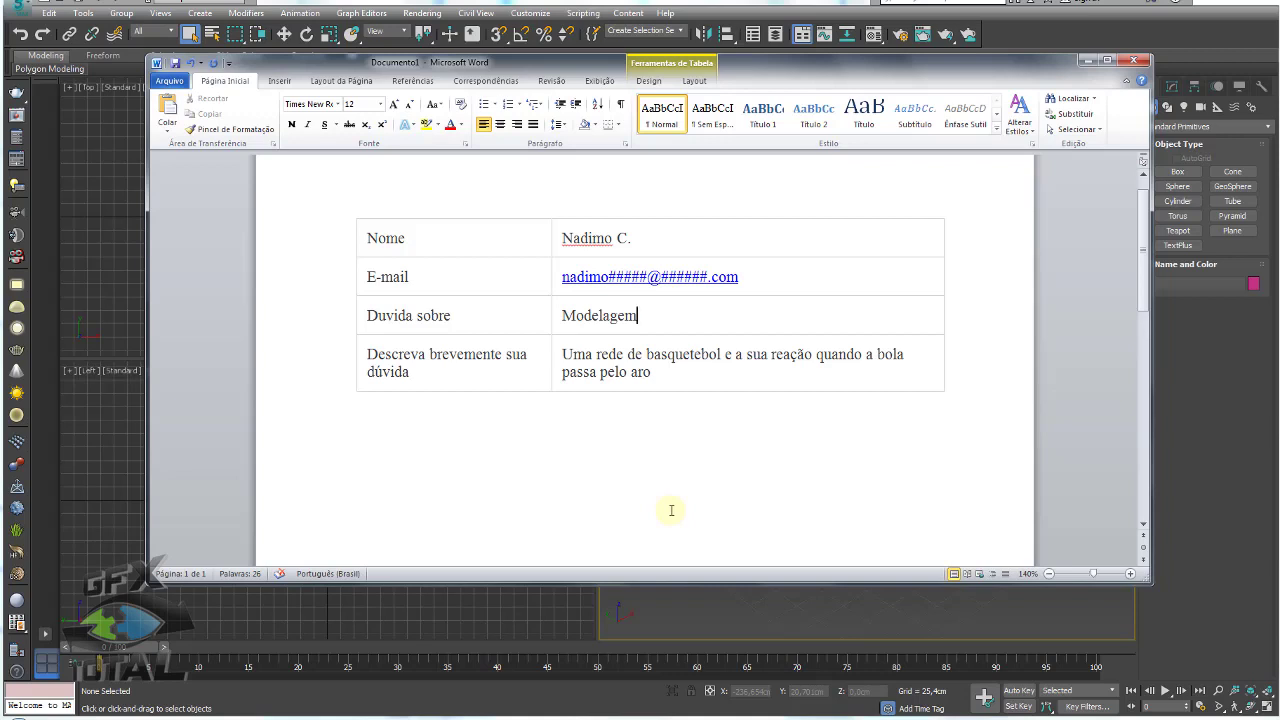
Extend the Duvida sobre topic to 'Modelagem e animação', fixing the misspelled word
{"action": "type", "text": "e animç"}
{"action": "type", "text": "ão"}
{"action": "key", "text": "Left"}
{"action": "key", "text": "Left"}
{"action": "type", "text": "a"}
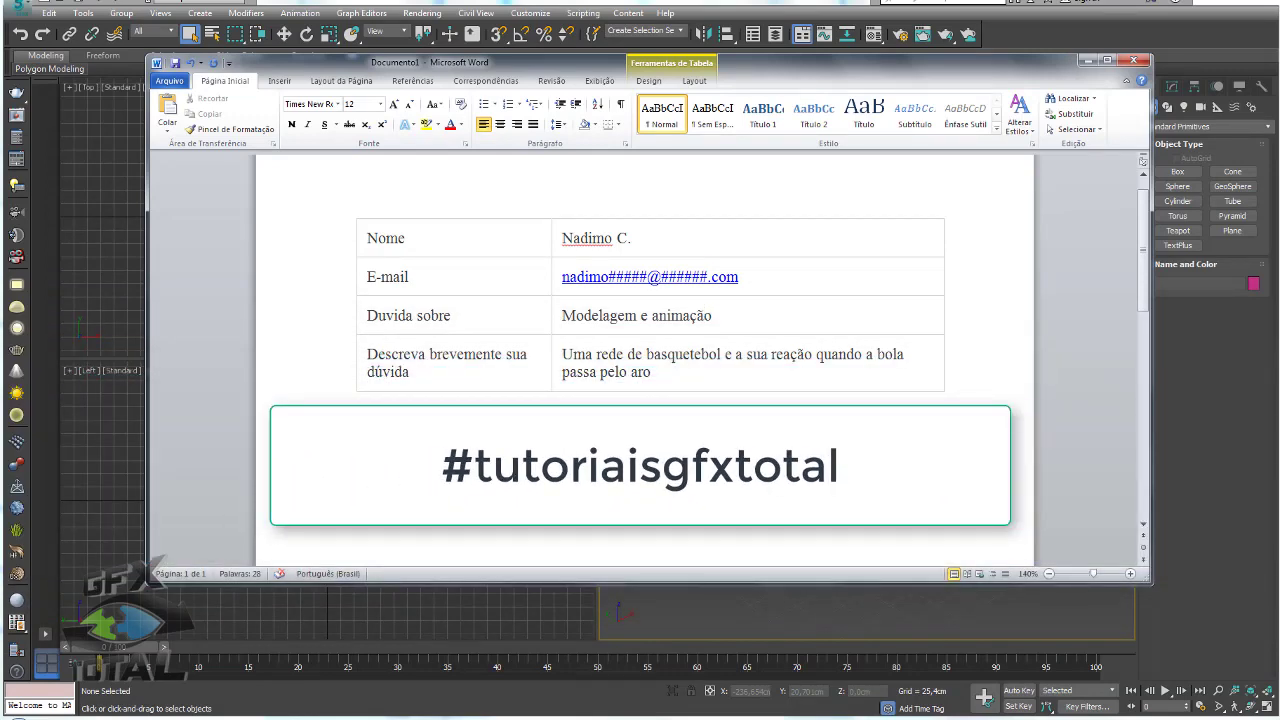
{"action": "left_click", "coordinate": [666, 400]}
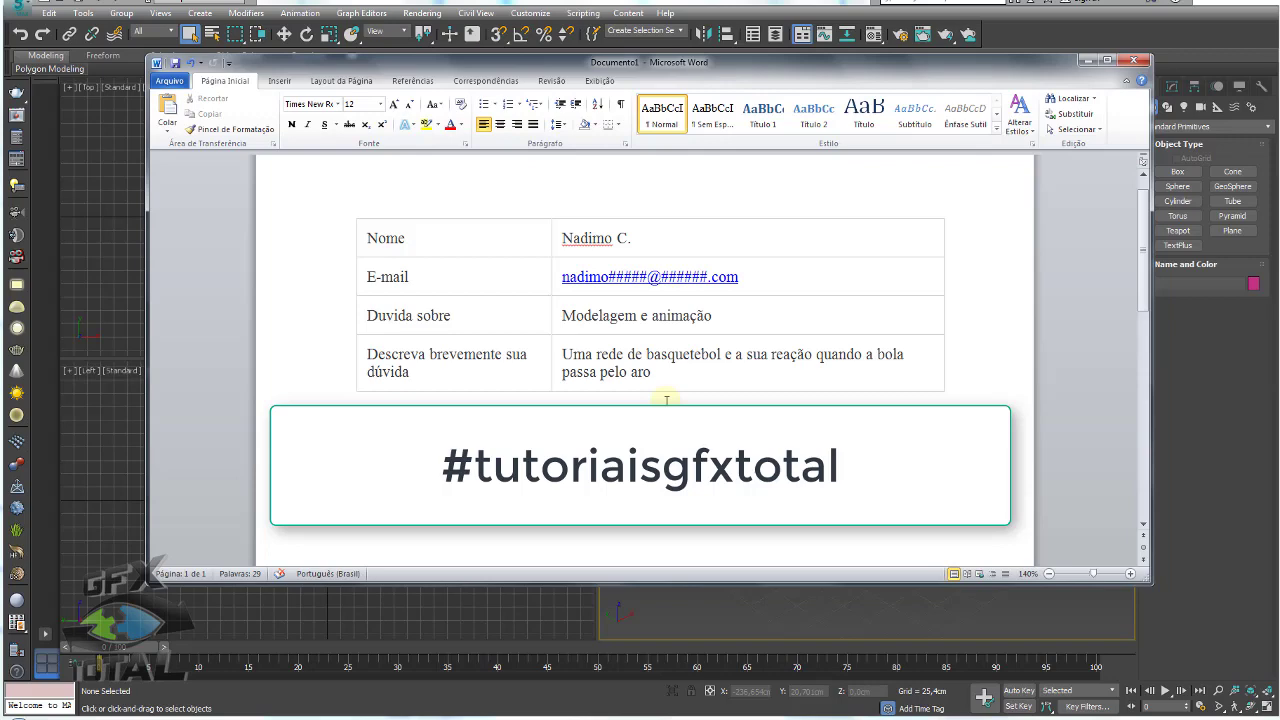
Minimize Word and preview the aro.jpg hoop reference photo
{"action": "left_click", "coordinate": [1085, 62]}
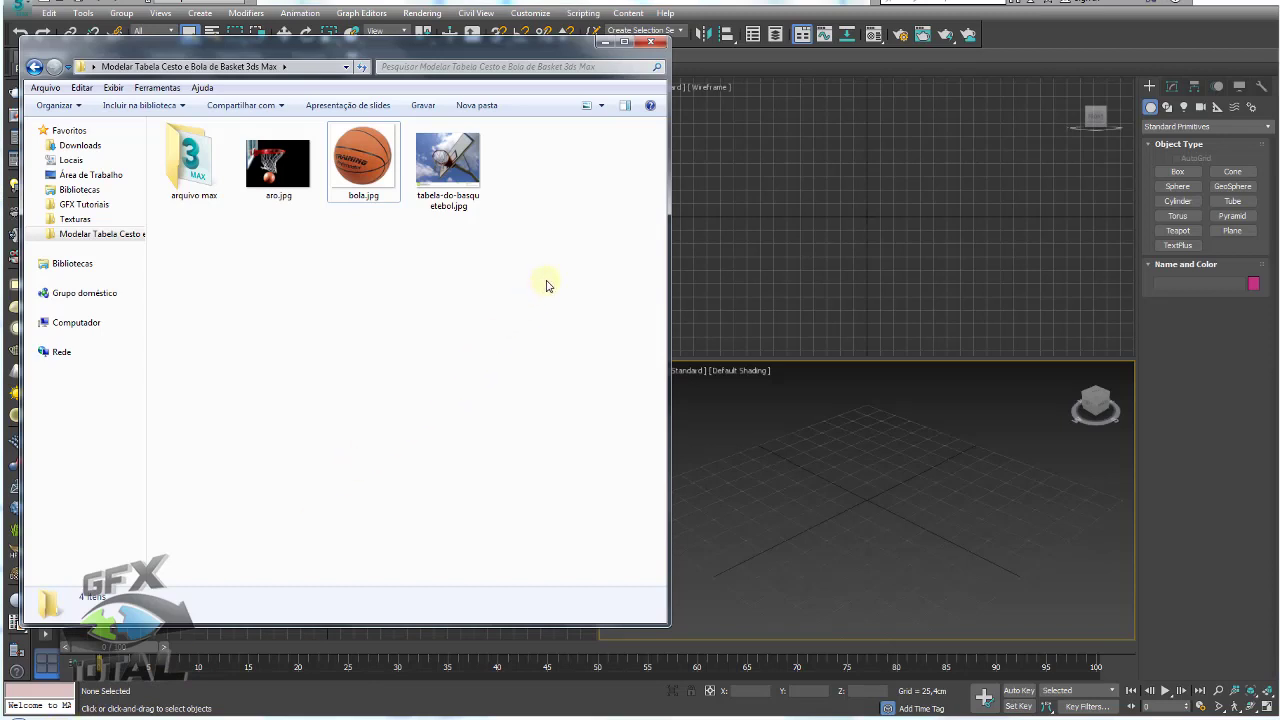
{"action": "double_click", "coordinate": [278, 163]}
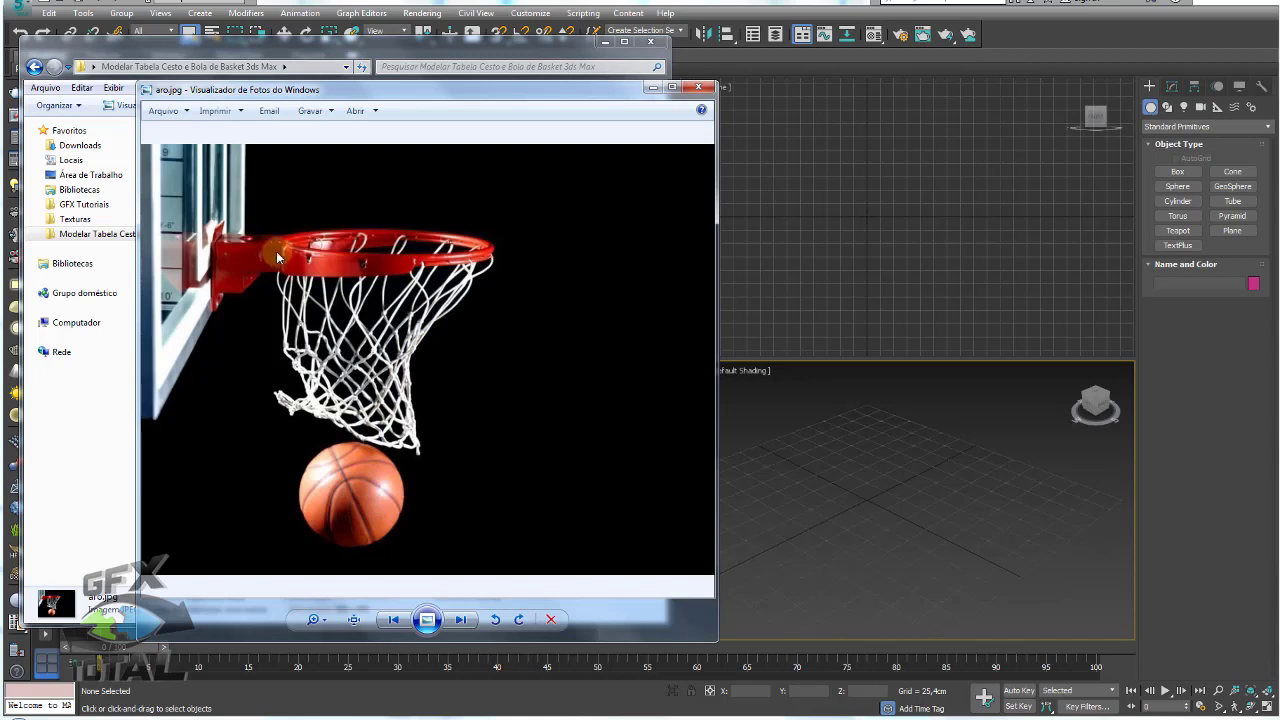
{"action": "left_click", "coordinate": [650, 89]}
Preview the tabela-do-basquetebol.jpg backboard photo, then select bola.jpg
{"action": "left_click", "coordinate": [407, 237]}
{"action": "left_click", "coordinate": [363, 160]}
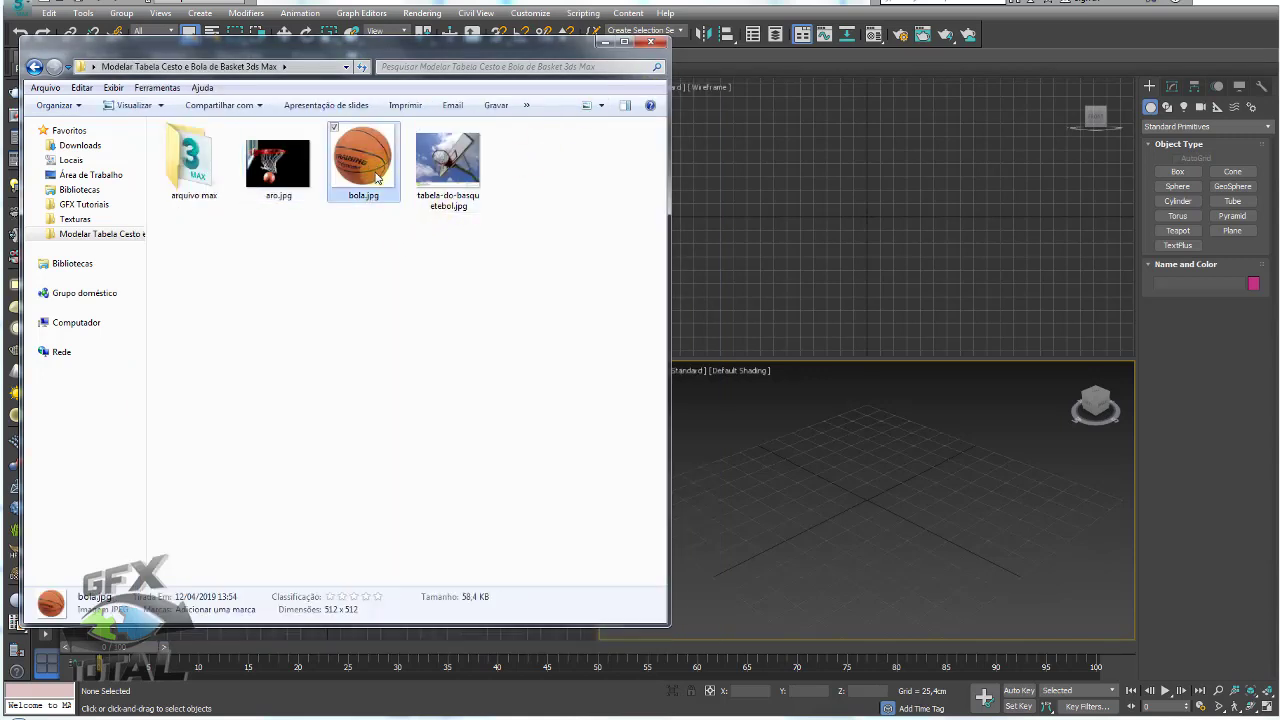
{"action": "double_click", "coordinate": [455, 172]}
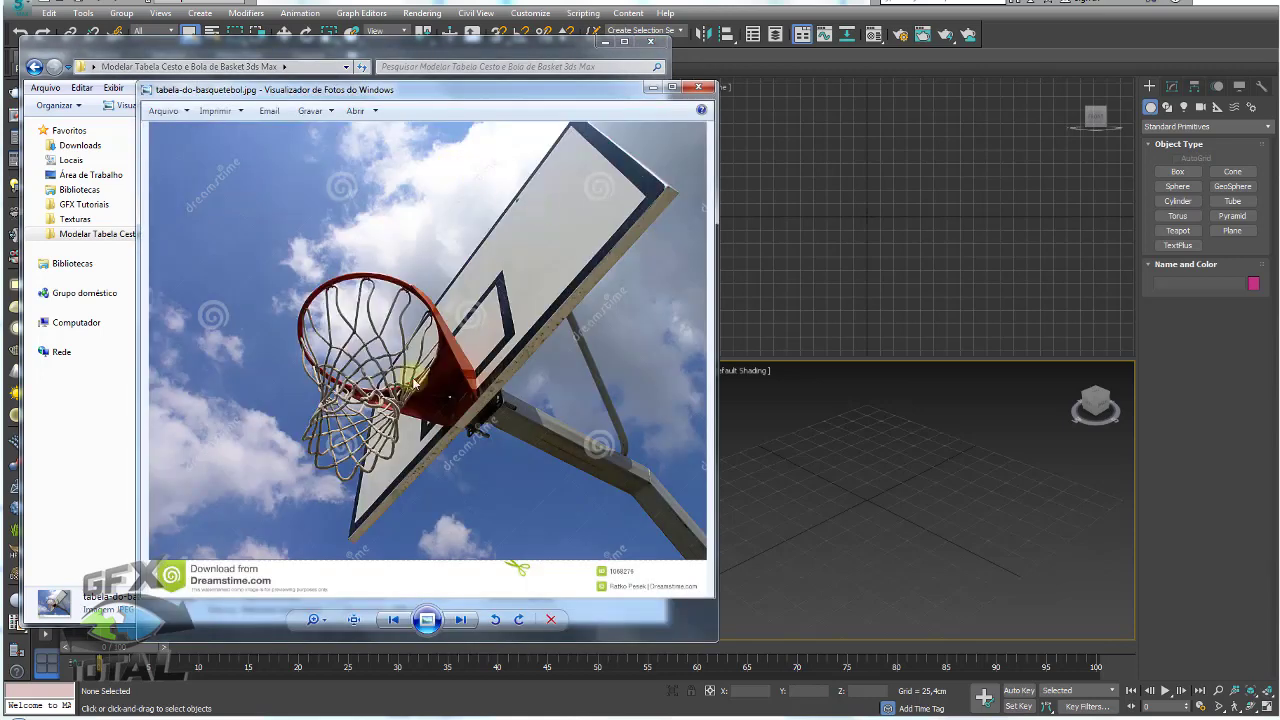
{"action": "left_click", "coordinate": [700, 89]}
{"action": "left_click", "coordinate": [479, 310]}
{"action": "left_click", "coordinate": [363, 160]}
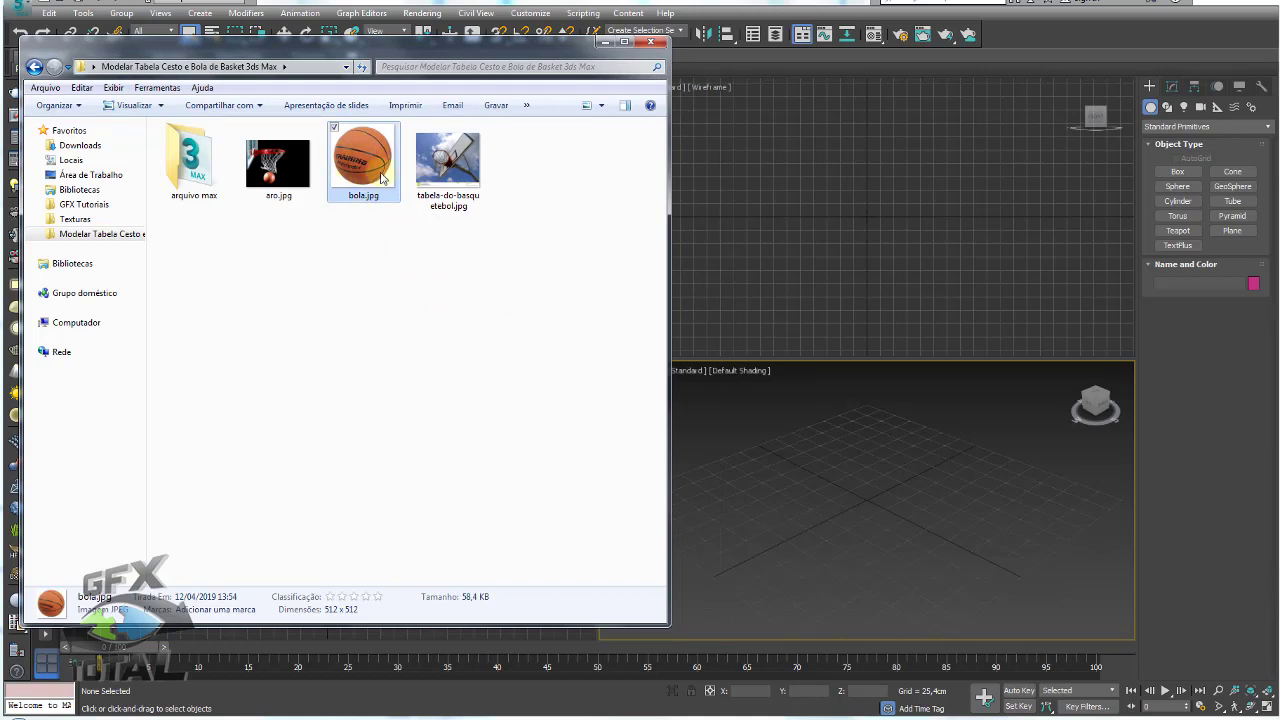
{"action": "mouse_move", "coordinate": [363, 158]}
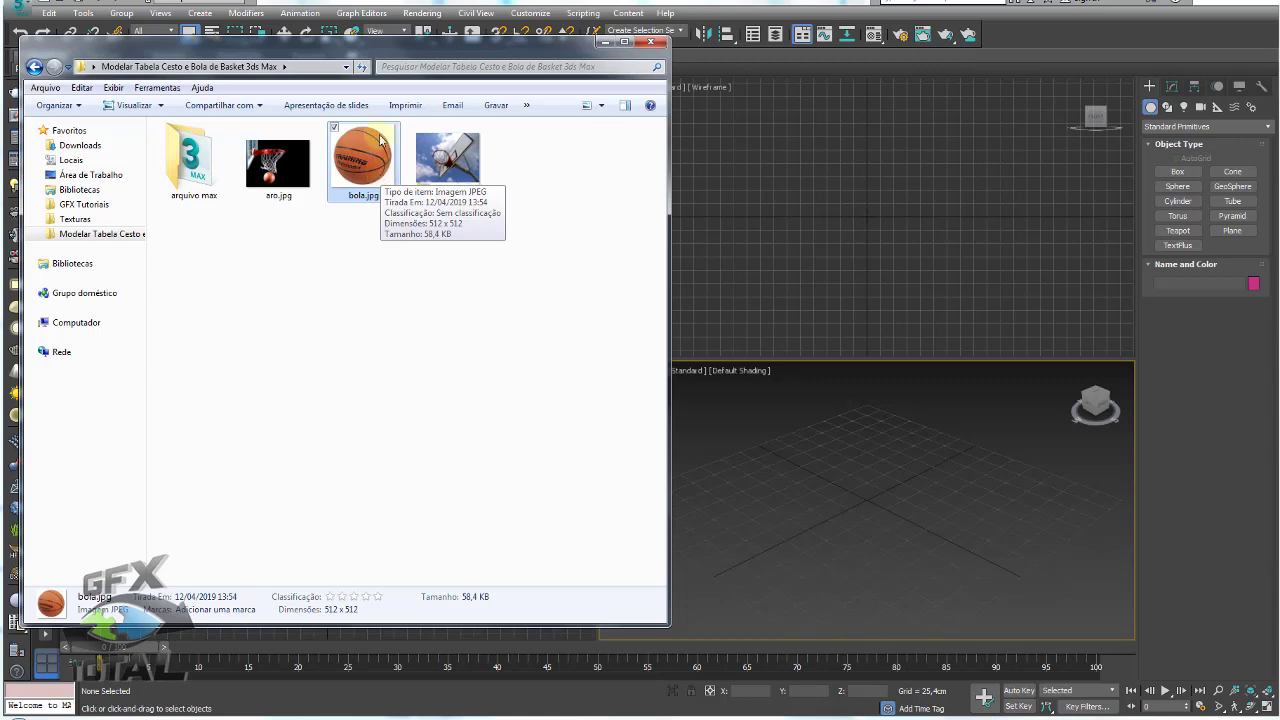
Maximize the Perspective viewport with Alt+W and draw a plane in it
{"action": "left_click_drag", "start_coordinate": [450, 45], "coordinate": [382, 33]}
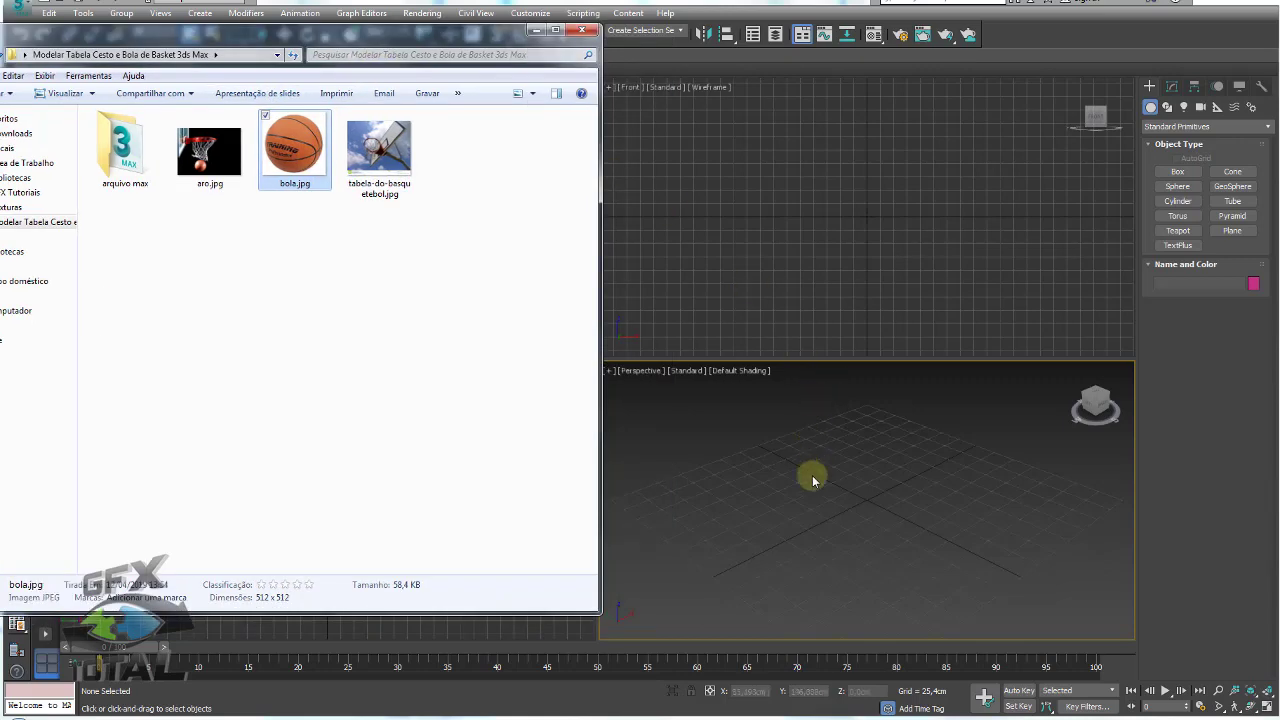
{"action": "left_click", "coordinate": [812, 480]}
{"action": "left_click", "coordinate": [1267, 706]}
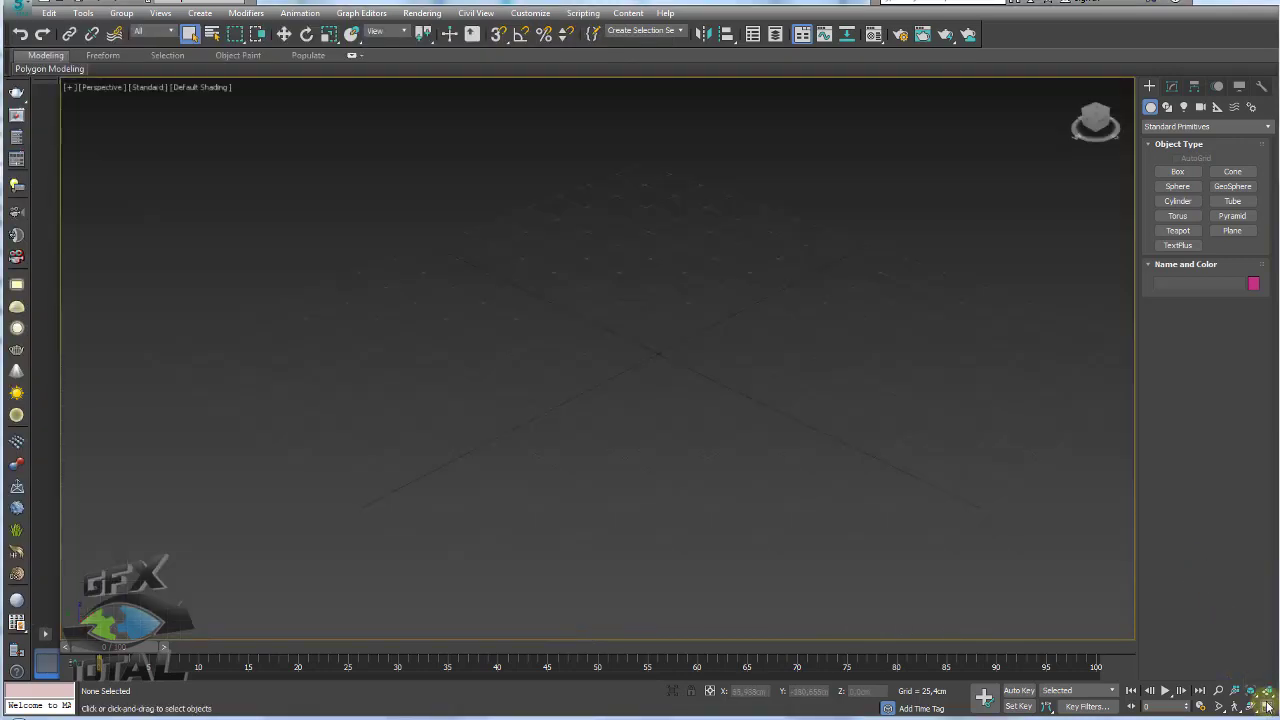
{"action": "left_click", "coordinate": [1267, 706]}
{"action": "key", "text": "alt+w"}
{"action": "left_click", "coordinate": [1236, 230]}
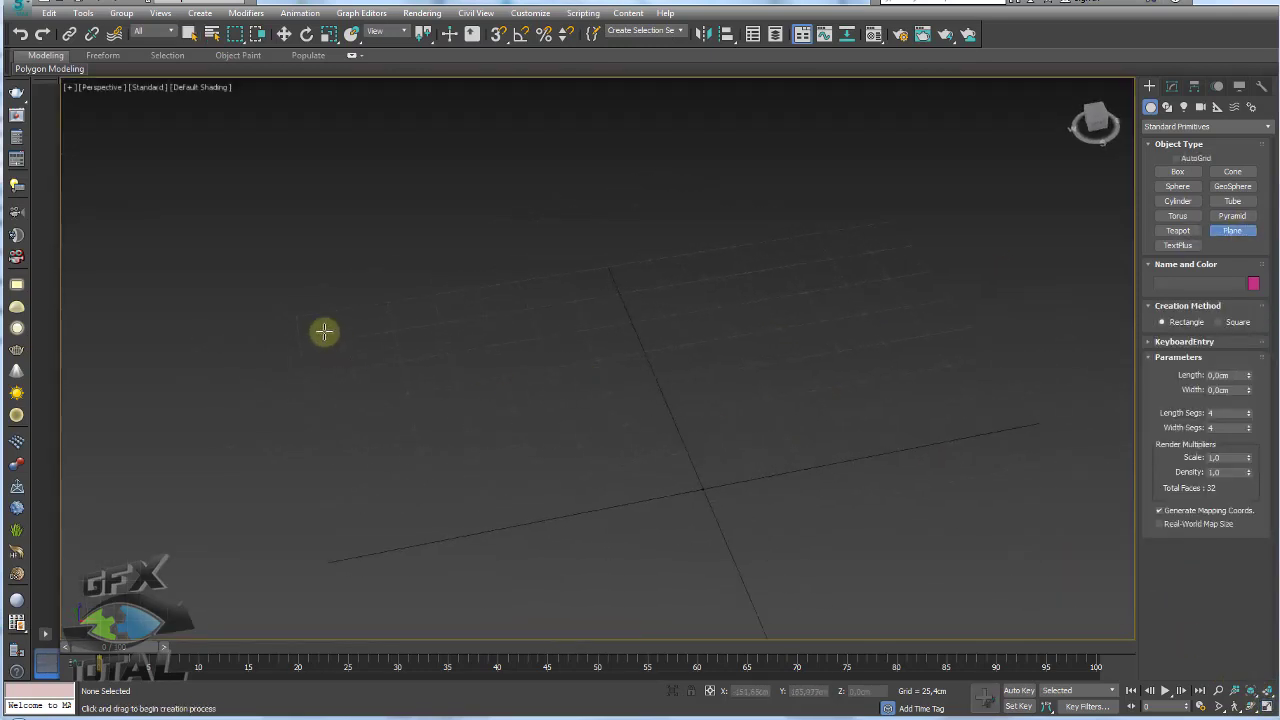
{"action": "left_click_drag", "start_coordinate": [370, 322], "coordinate": [470, 403]}
{"action": "scroll", "coordinate": [470, 403], "scroll_direction": "up", "scroll_amount": 3}
{"action": "scroll", "coordinate": [500, 406], "scroll_direction": "down", "scroll_amount": 5}
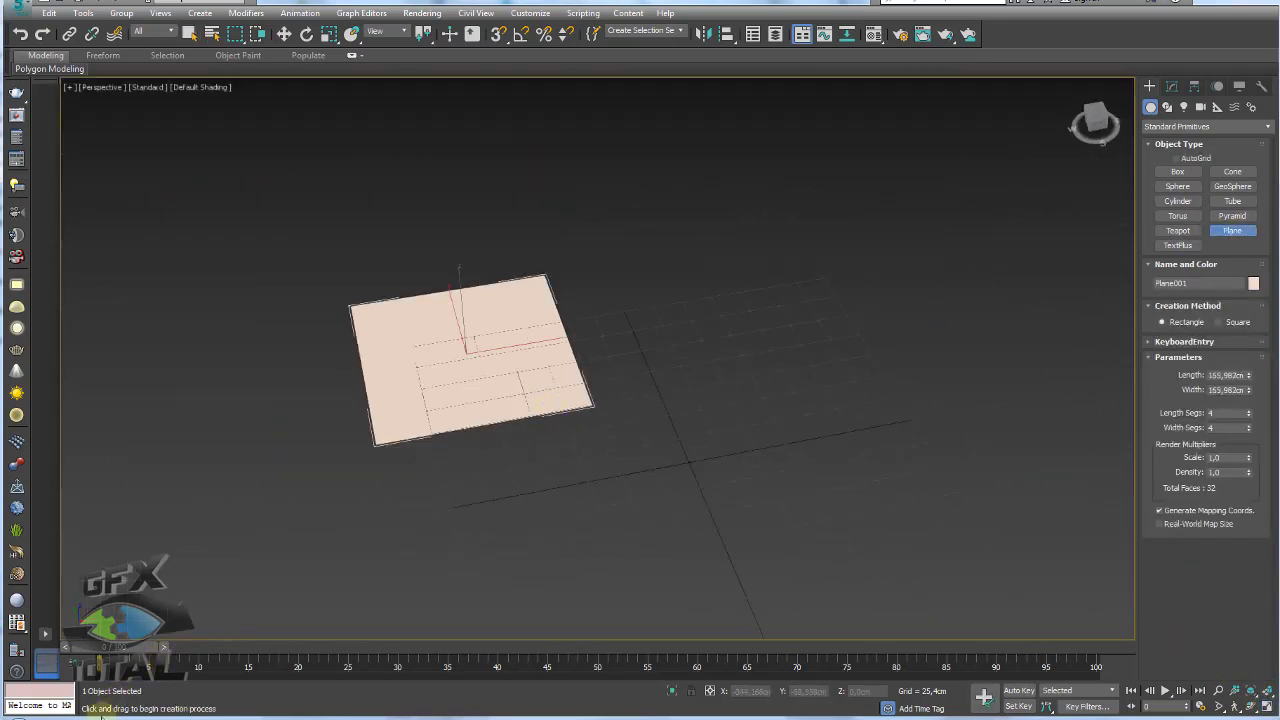
Texture the plane with bola.jpg dragged from Explorer, then orbit and pan the view
{"action": "key", "text": "alt+Tab"}
{"action": "left_click_drag", "start_coordinate": [369, 48], "coordinate": [986, 102]}
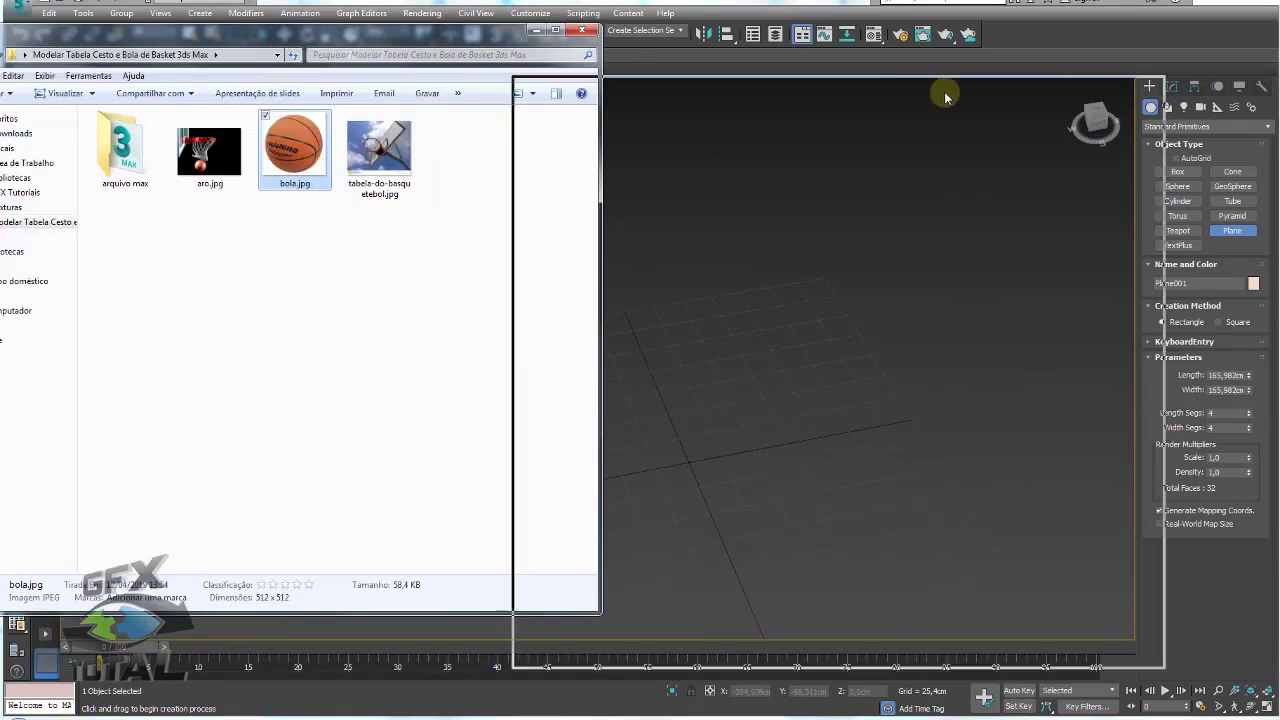
{"action": "left_click_drag", "start_coordinate": [905, 195], "coordinate": [478, 340]}
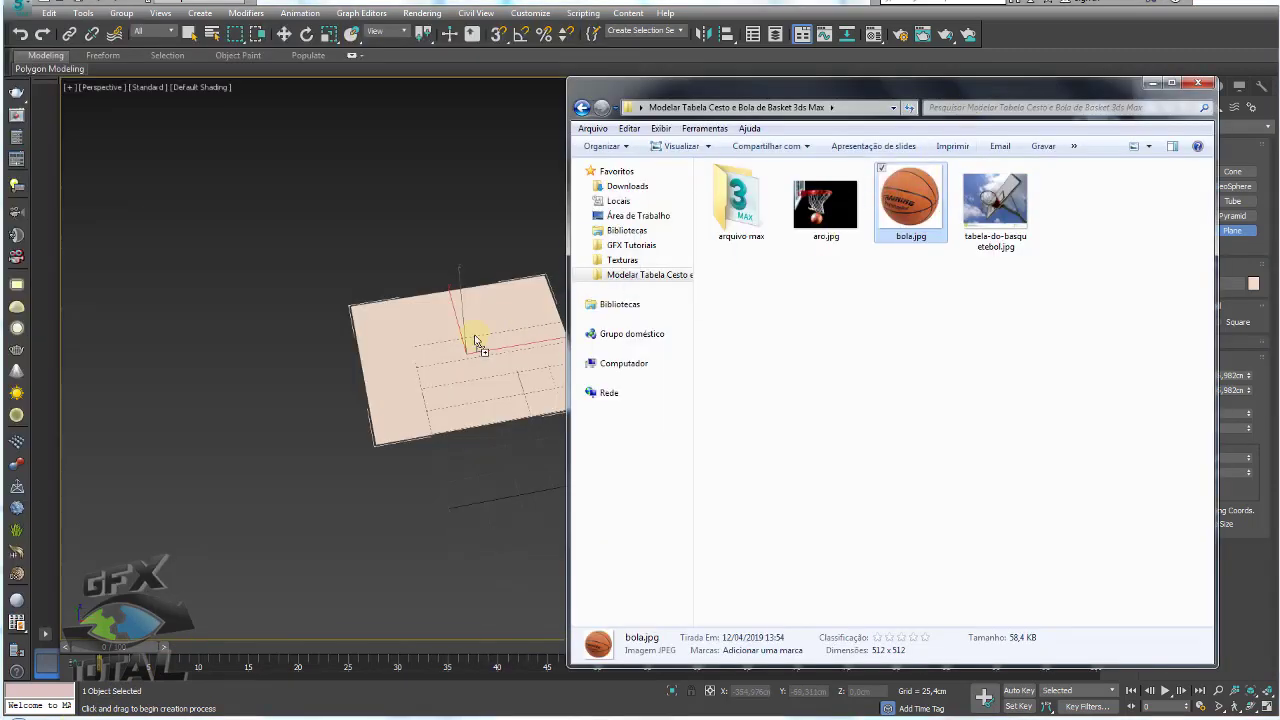
{"action": "left_click", "coordinate": [1152, 82]}
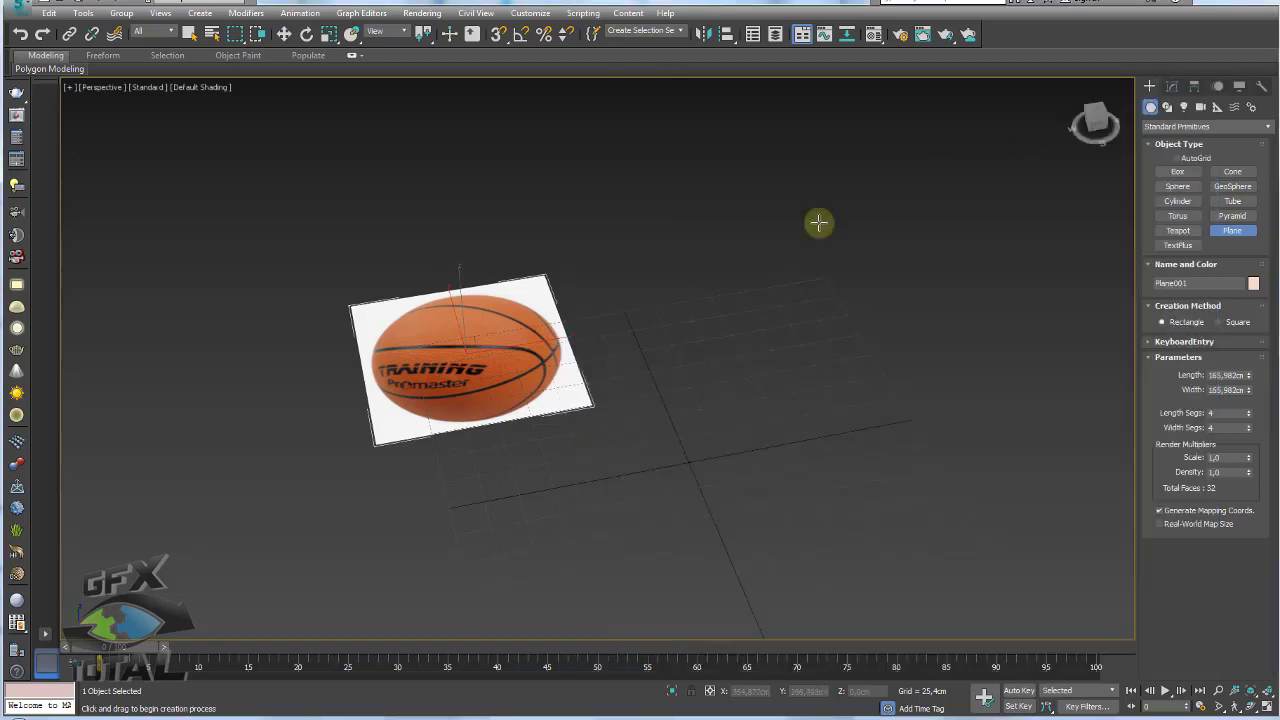
{"action": "middle_click_drag", "start_coordinate": [817, 223], "coordinate": [789, 294], "text": "alt"}
{"action": "key", "text": "w"}
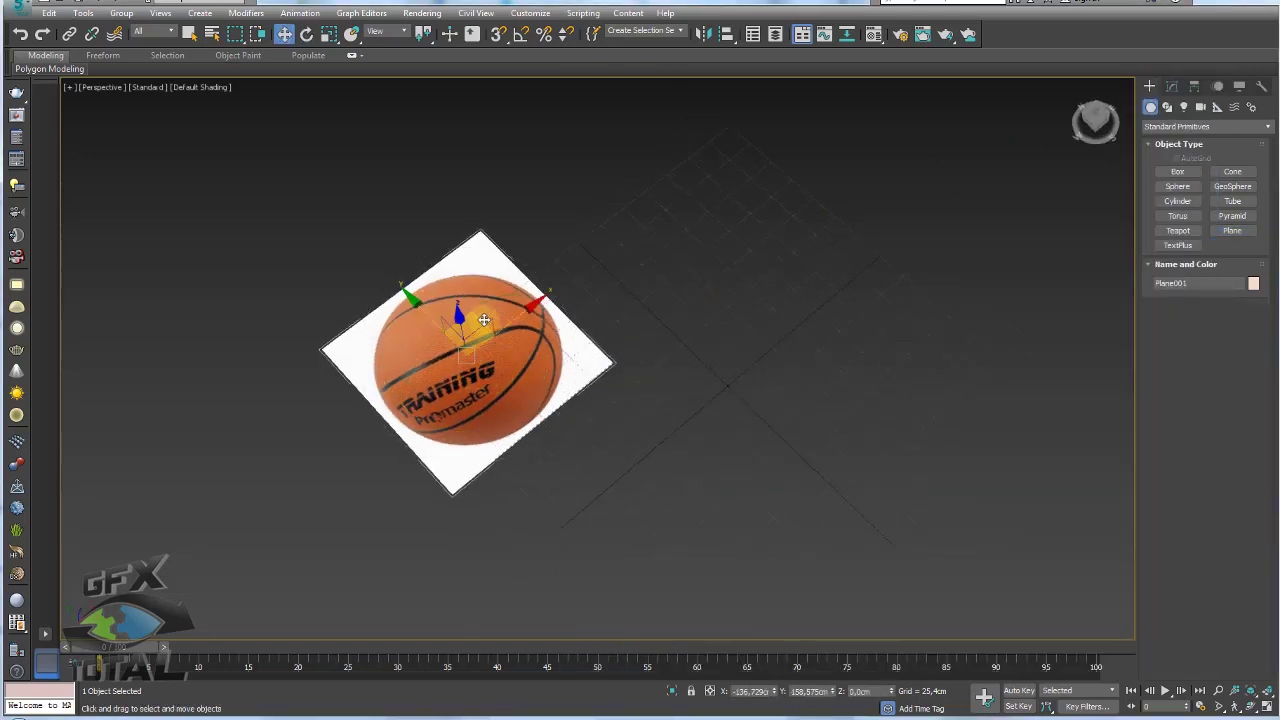
{"action": "mouse_move", "coordinate": [675, 350]}
{"action": "middle_mouse_down"}
{"action": "mouse_move", "coordinate": [559, 312]}
{"action": "mouse_move", "coordinate": [711, 300]}
{"action": "mouse_move", "coordinate": [640, 320]}
{"action": "mouse_move", "coordinate": [766, 346]}
{"action": "mouse_move", "coordinate": [708, 310]}
{"action": "mouse_move", "coordinate": [711, 255]}
{"action": "middle_mouse_up"}
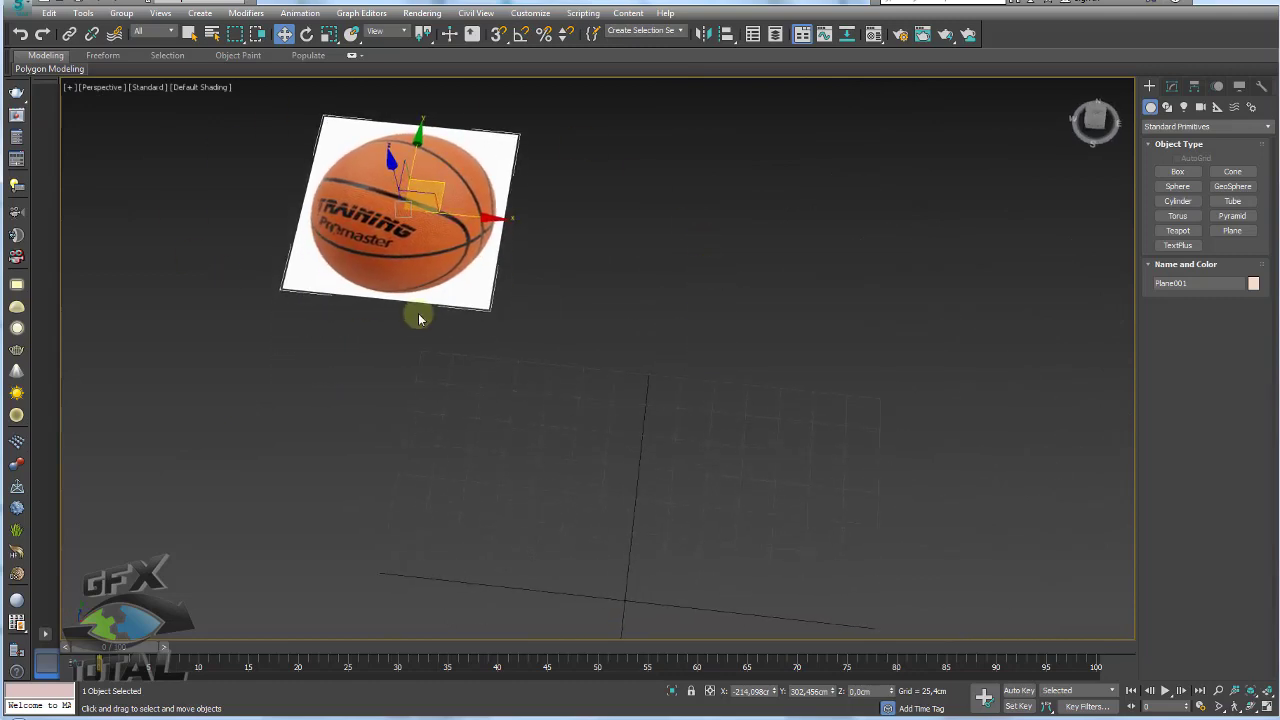
{"action": "left_click", "coordinate": [1177, 186]}
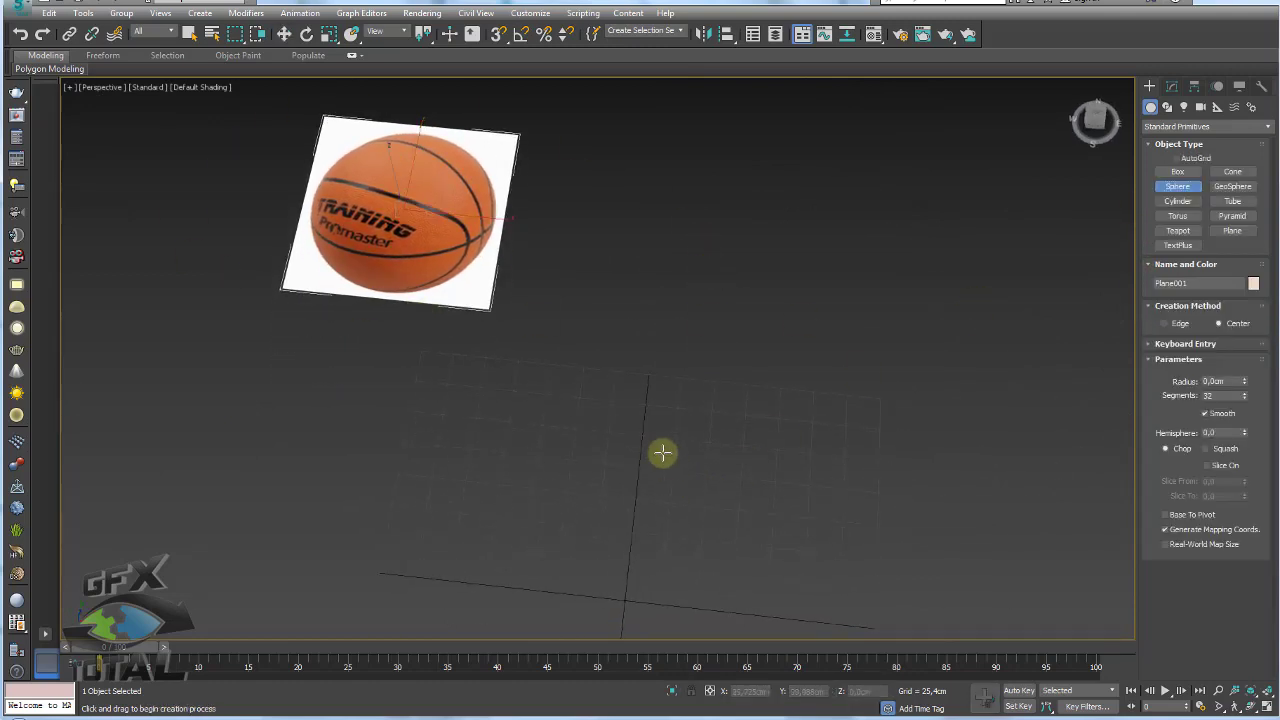
Draw a sphere of radius 70.427 beside the plane and turn on Edged Faces (F4)
{"action": "left_click_drag", "start_coordinate": [657, 386], "coordinate": [737, 443]}
{"action": "mouse_move", "coordinate": [737, 443]}
{"action": "middle_mouse_down"}
{"action": "mouse_move", "coordinate": [752, 377]}
{"action": "mouse_move", "coordinate": [729, 386]}
{"action": "mouse_move", "coordinate": [737, 334]}
{"action": "mouse_move", "coordinate": [760, 432]}
{"action": "middle_mouse_up"}
{"action": "key", "text": "F4"}
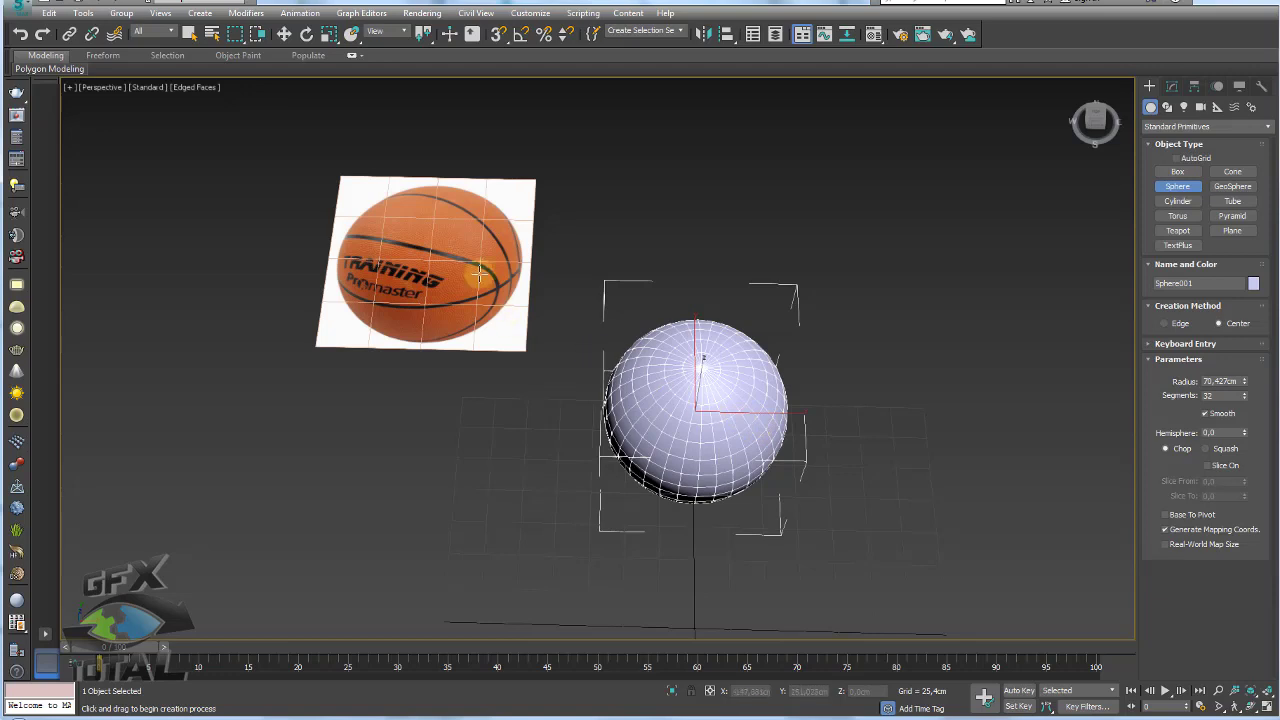
{"action": "key", "text": "w"}
Reduce the reference plane to 1 length and width segment, then select the sphere's segments value
{"action": "left_click", "coordinate": [428, 254]}
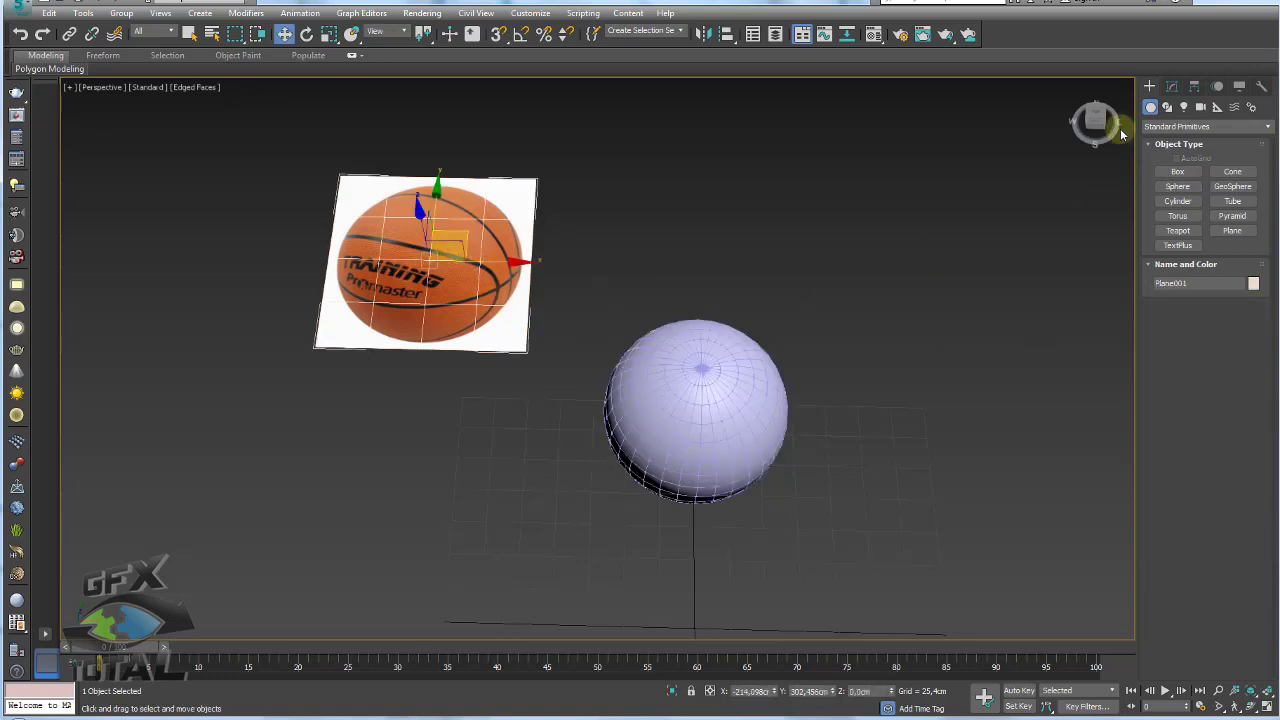
{"action": "left_click", "coordinate": [1172, 86]}
{"action": "right_click", "coordinate": [1249, 446]}
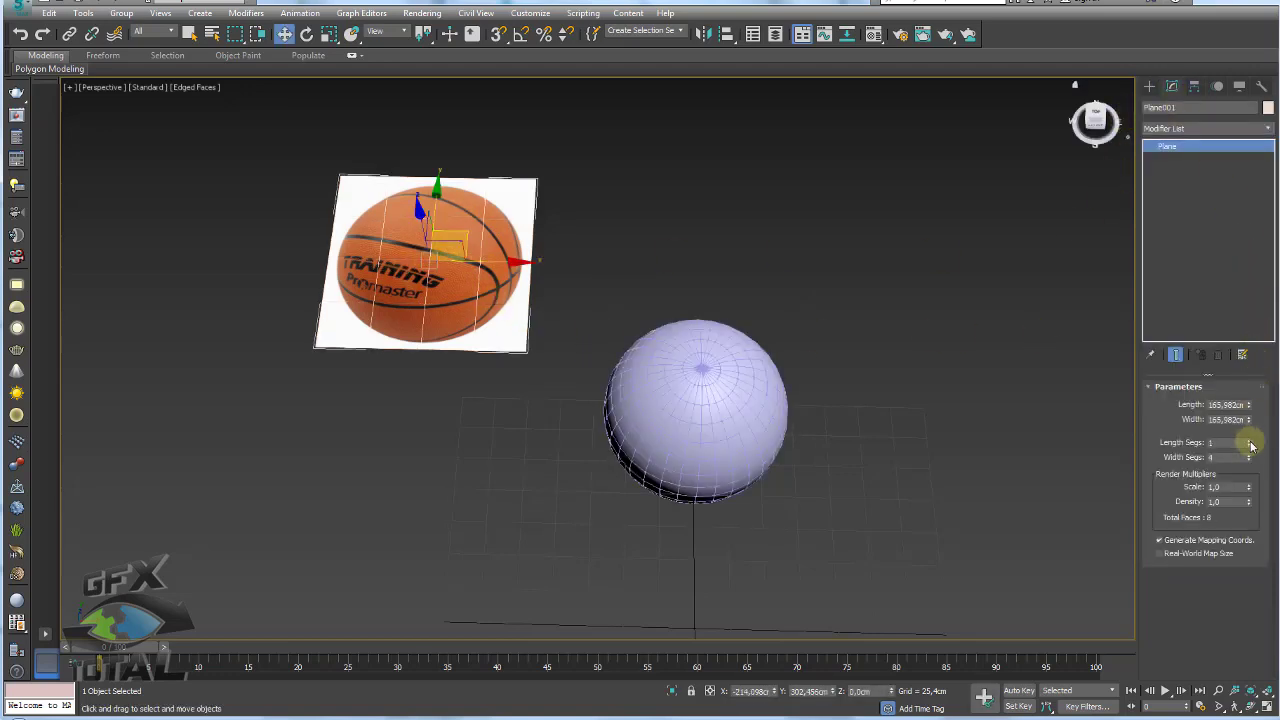
{"action": "middle_click_drag", "start_coordinate": [567, 366], "coordinate": [607, 411]}
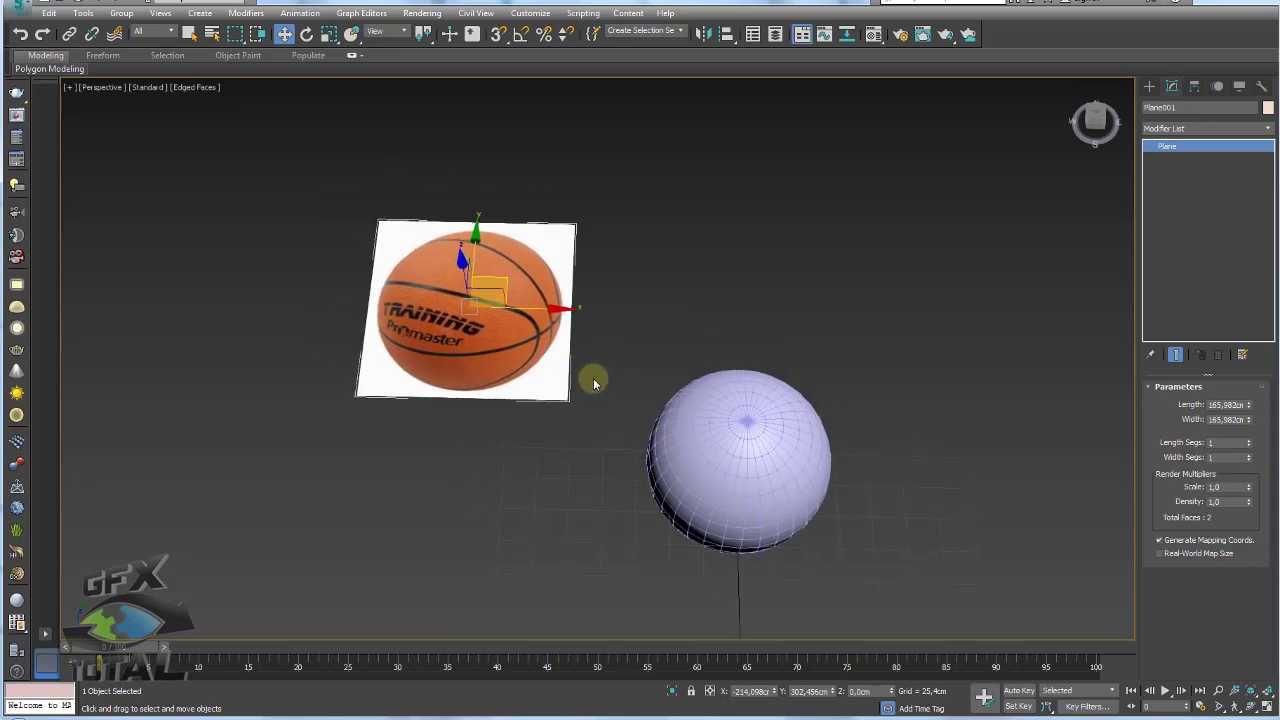
{"action": "left_click", "coordinate": [739, 454]}
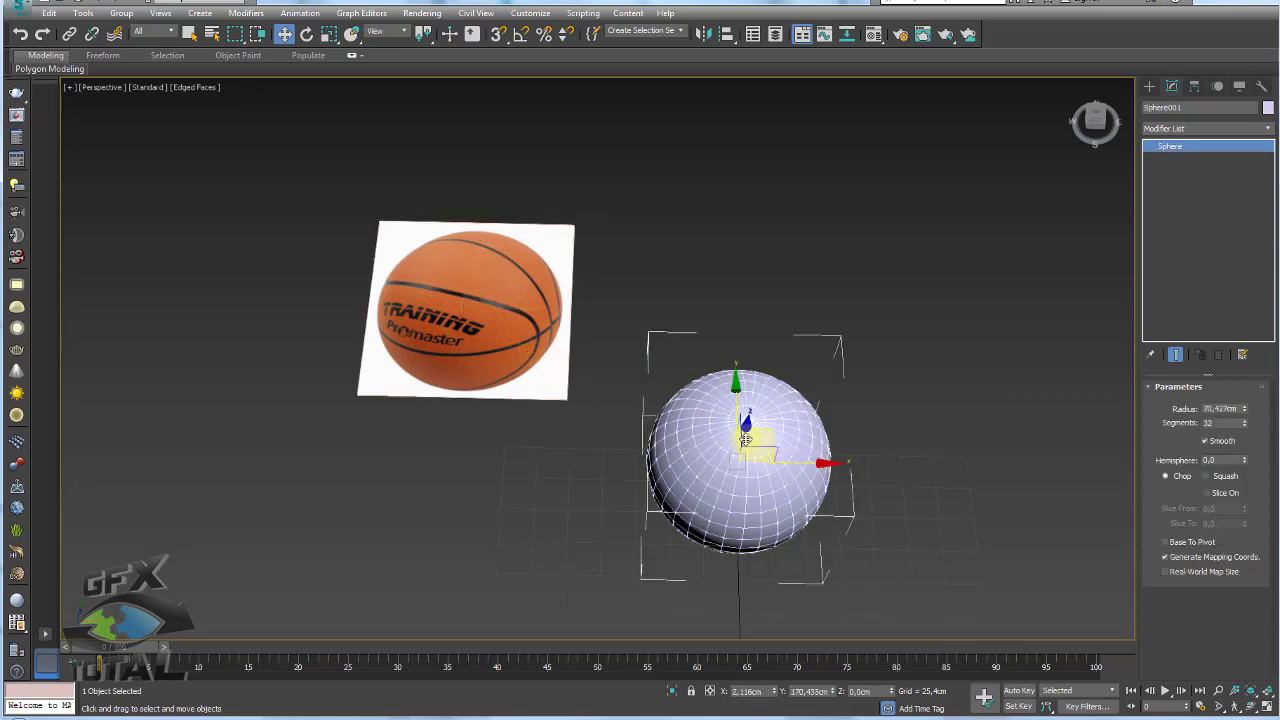
{"action": "middle_click_drag", "start_coordinate": [739, 454], "coordinate": [712, 397]}
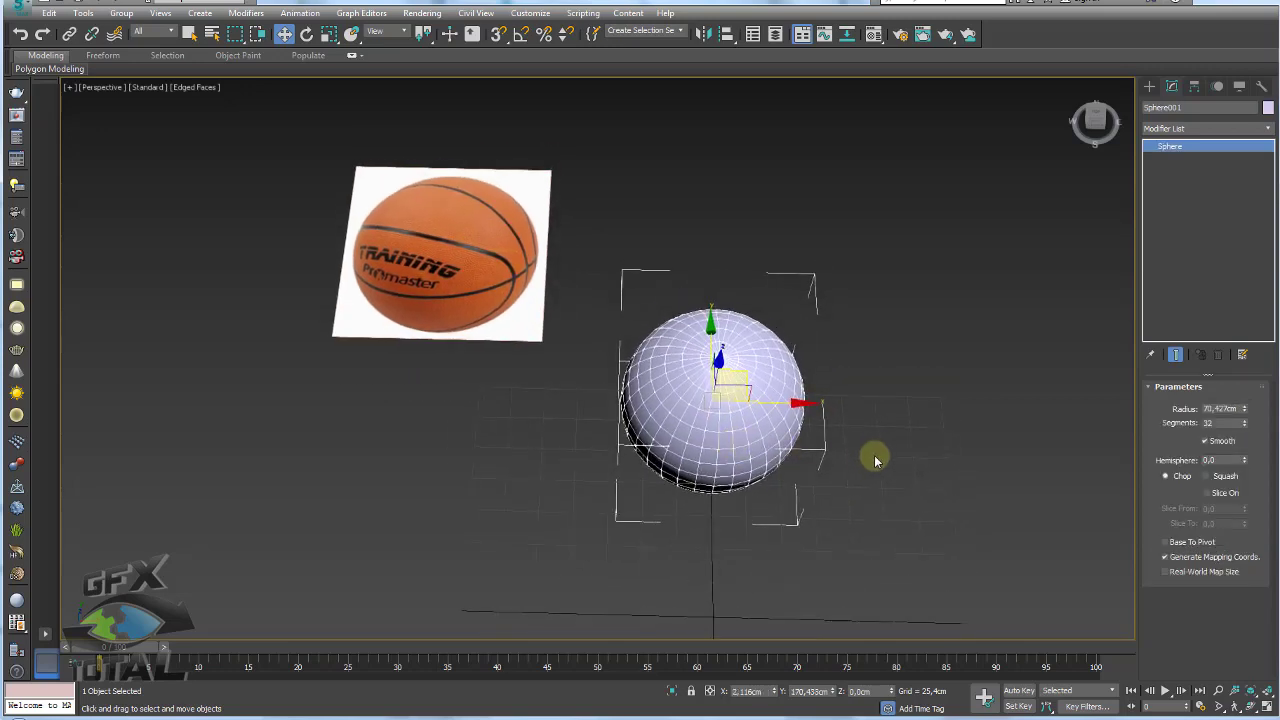
{"action": "double_click", "coordinate": [1221, 423]}
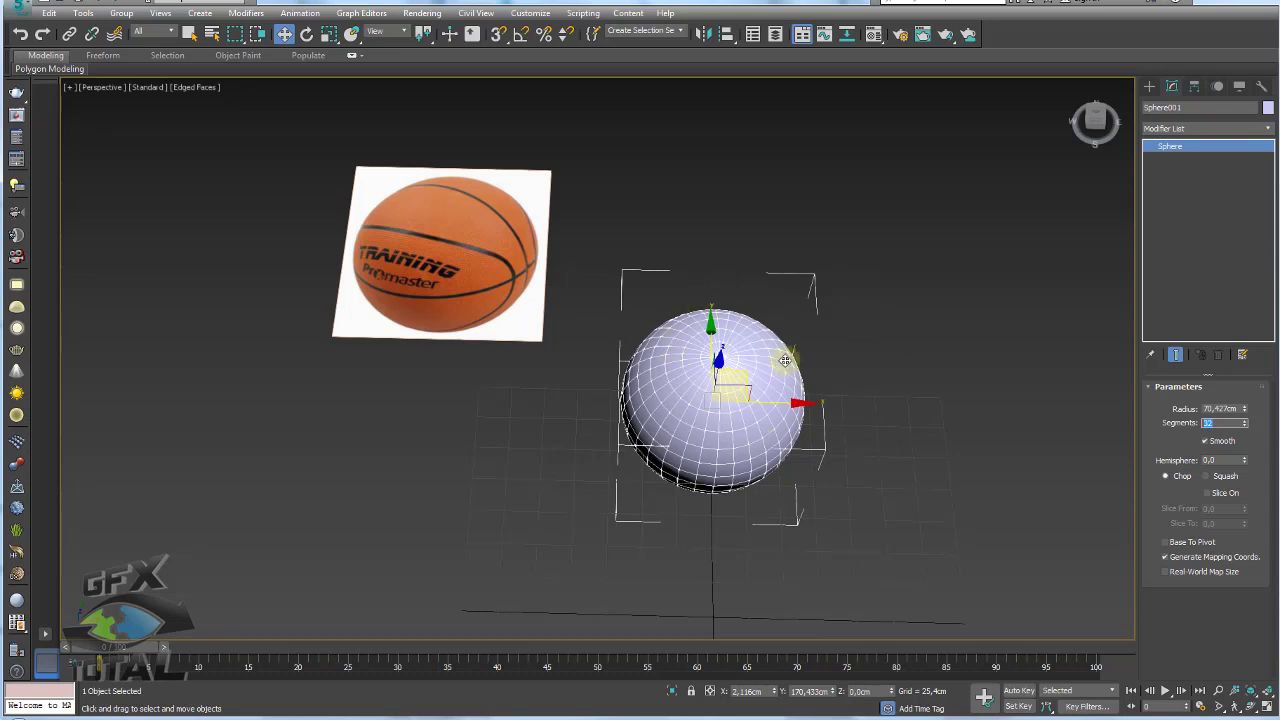
{"action": "scroll", "coordinate": [831, 393], "scroll_direction": "up", "scroll_amount": 3}
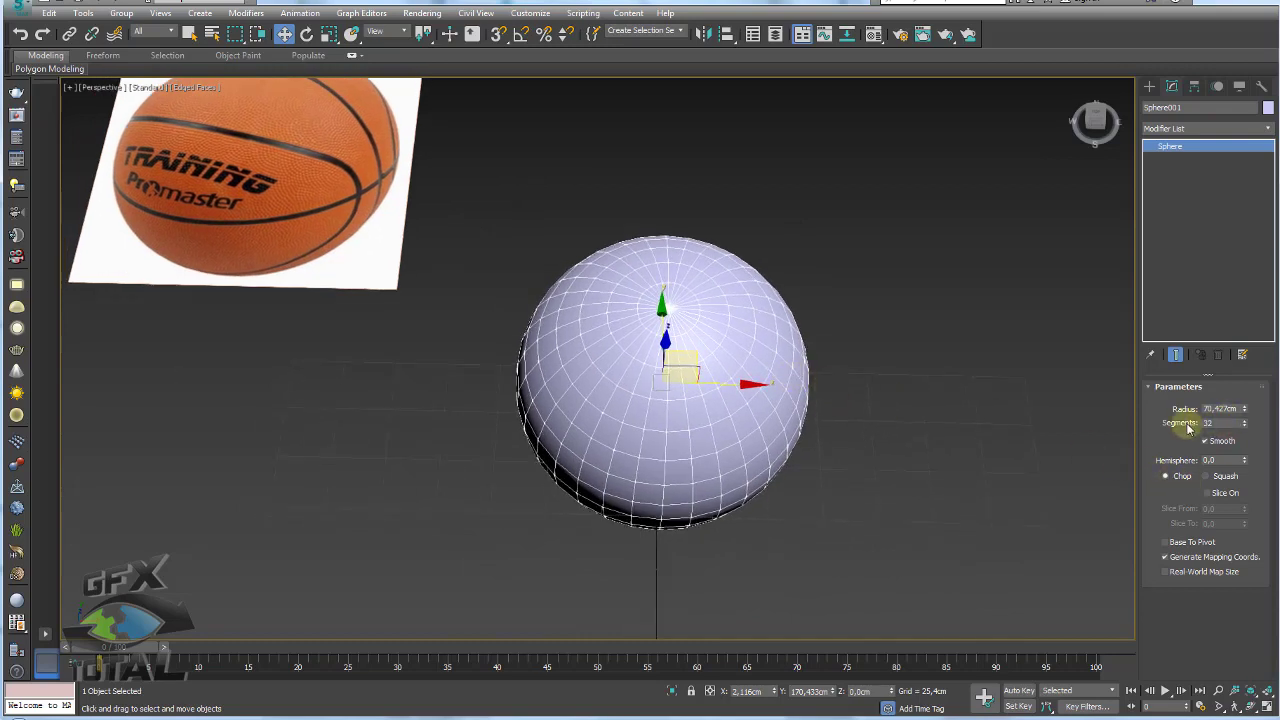
{"action": "left_click_drag", "start_coordinate": [1211, 423], "coordinate": [1188, 425]}
{"action": "type", "text": "6"}
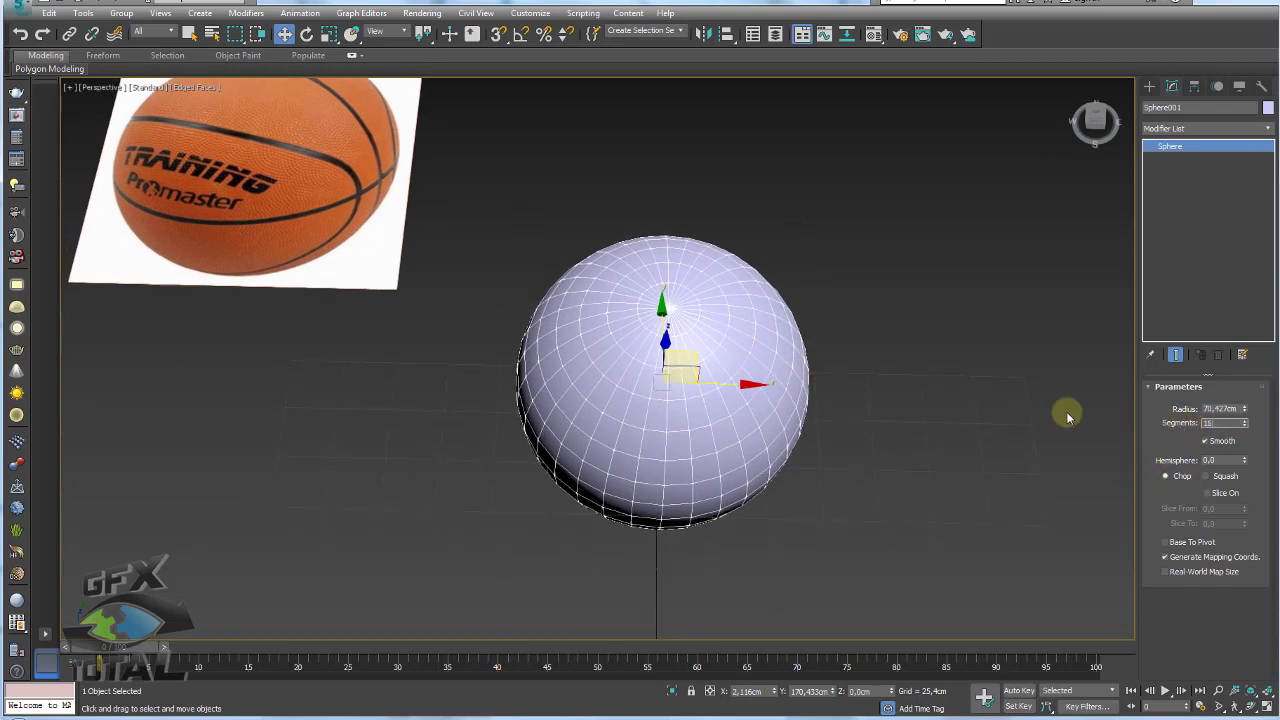
{"action": "key", "text": "Return"}
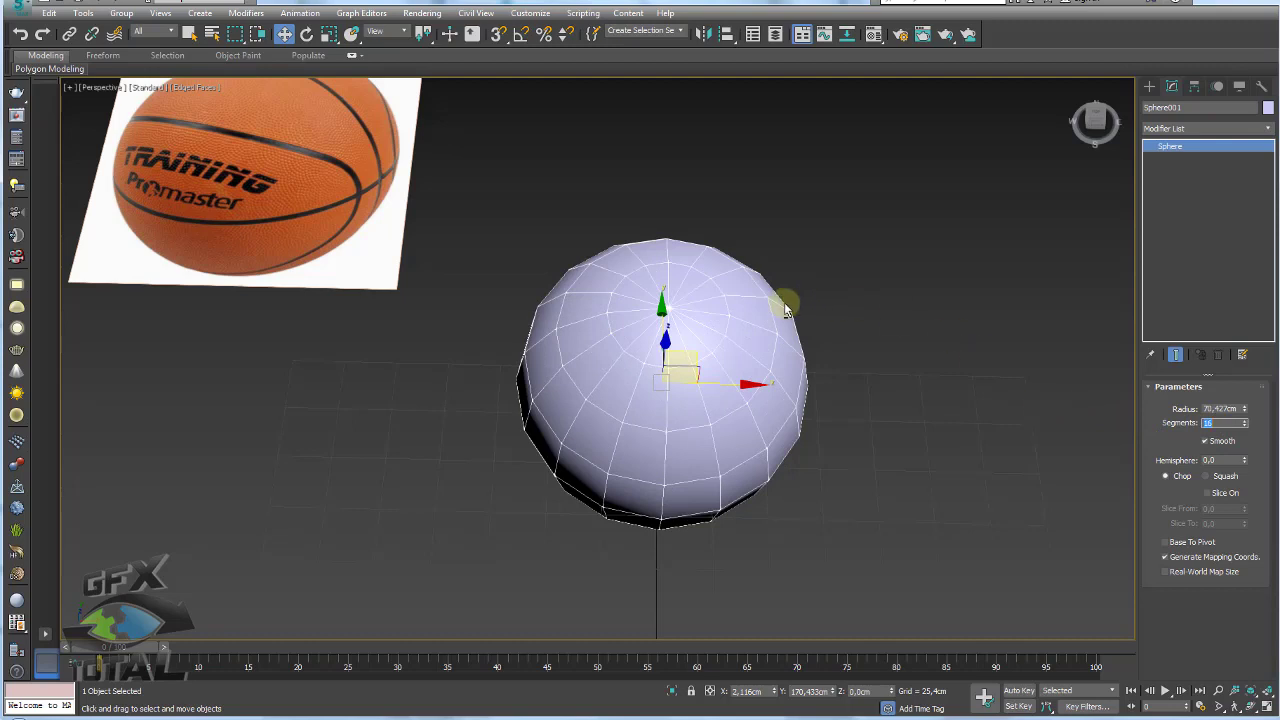
{"action": "middle_click_drag", "start_coordinate": [786, 297], "coordinate": [777, 354], "text": "alt"}
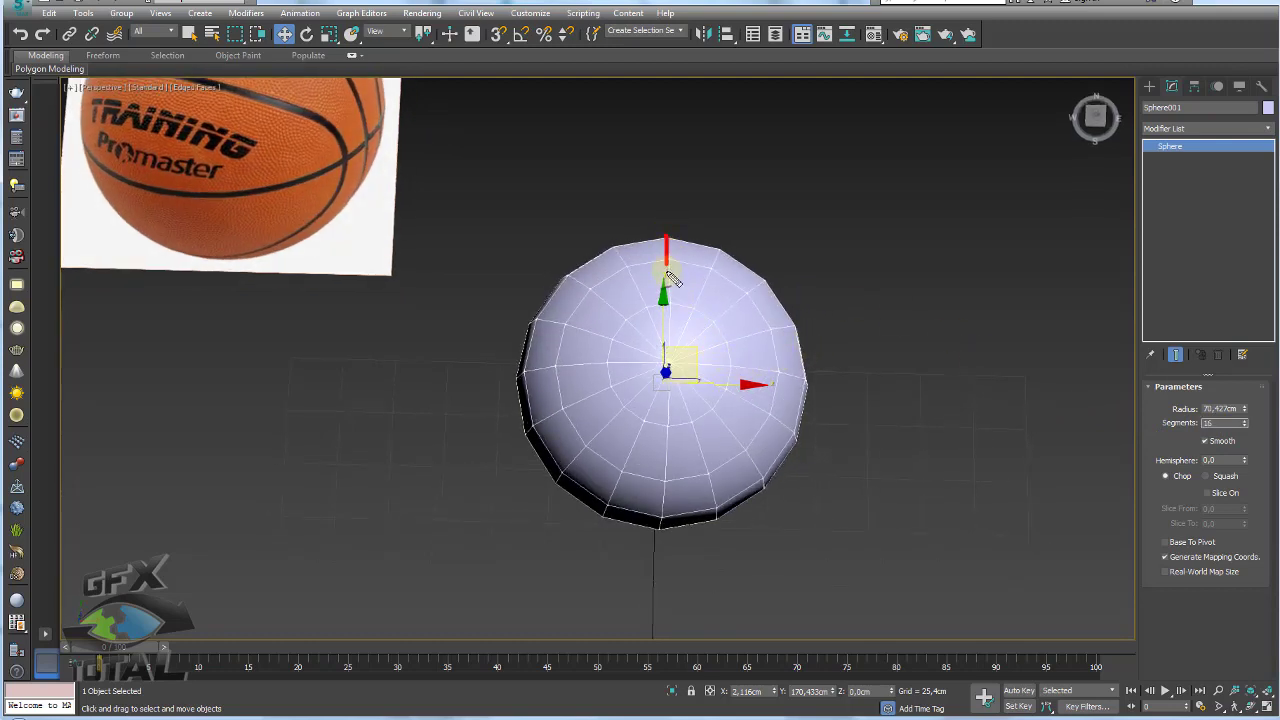
{"action": "left_click_drag", "start_coordinate": [670, 390], "coordinate": [663, 532]}
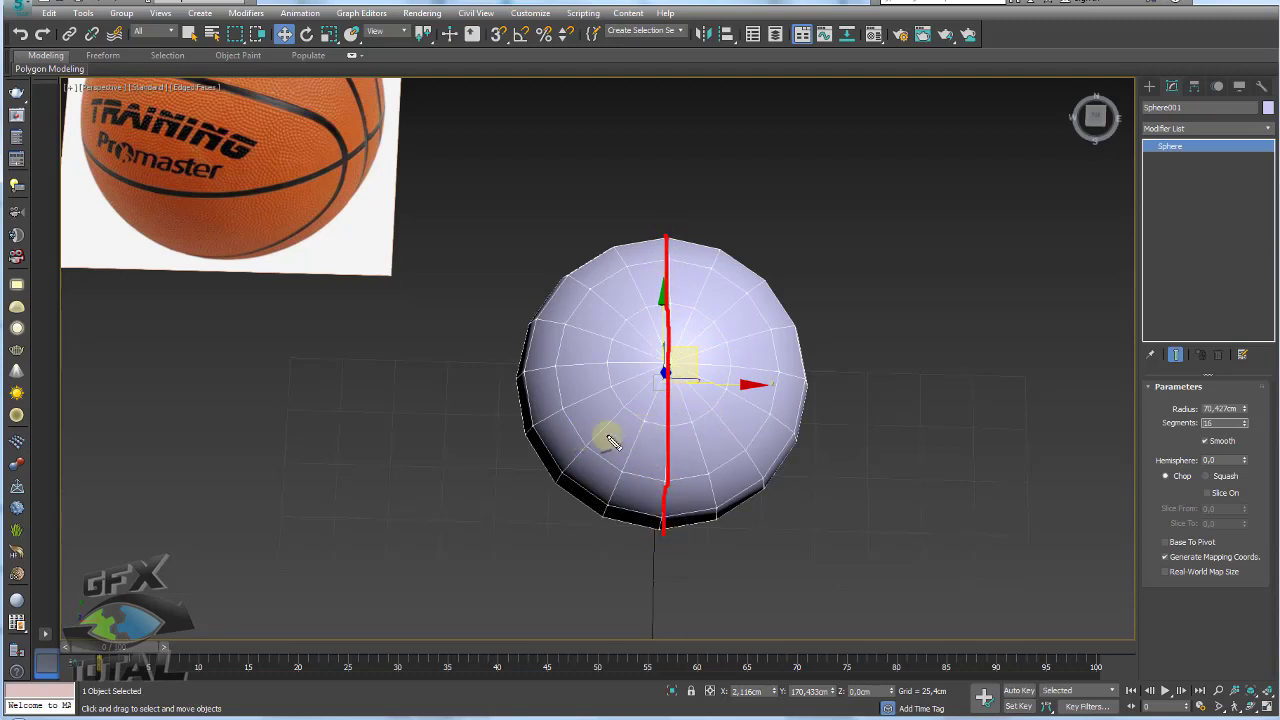
{"action": "mouse_move", "coordinate": [612, 434]}
{"action": "left_mouse_down"}
{"action": "mouse_move", "coordinate": [550, 437]}
{"action": "mouse_move", "coordinate": [574, 452]}
{"action": "left_mouse_up"}
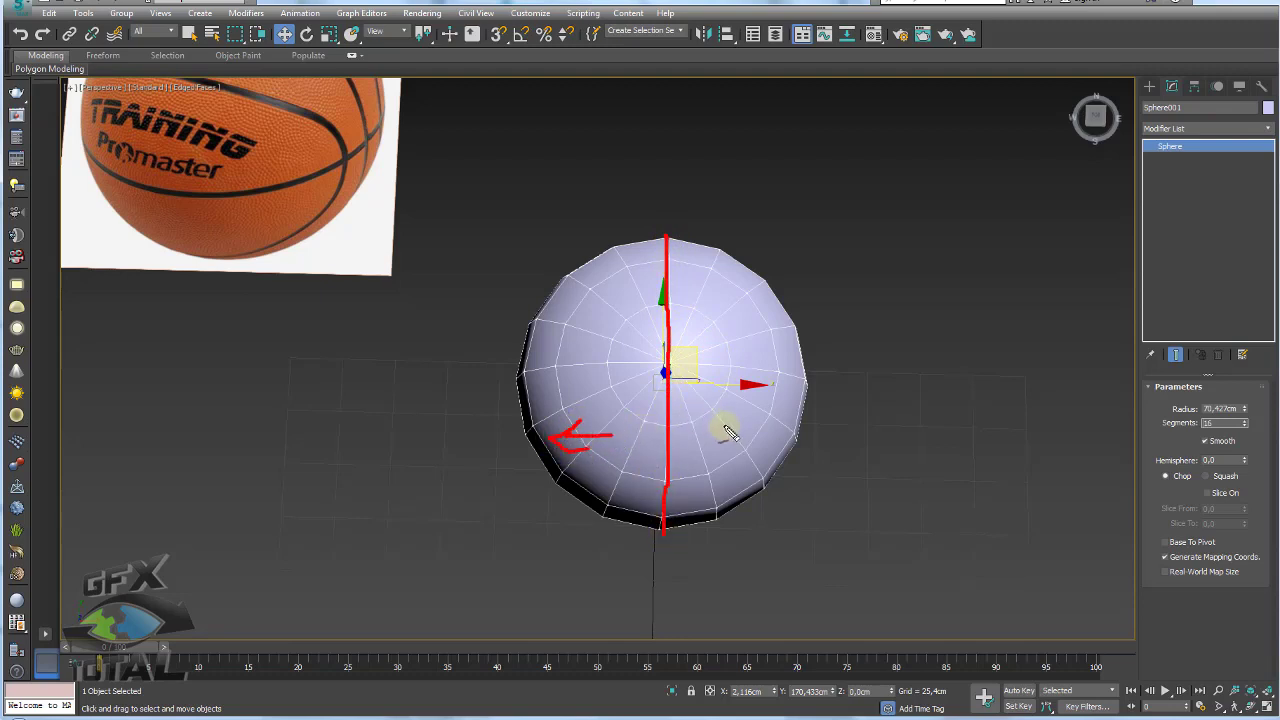
{"action": "left_click_drag", "start_coordinate": [787, 437], "coordinate": [772, 444]}
{"action": "left_click", "coordinate": [796, 447]}
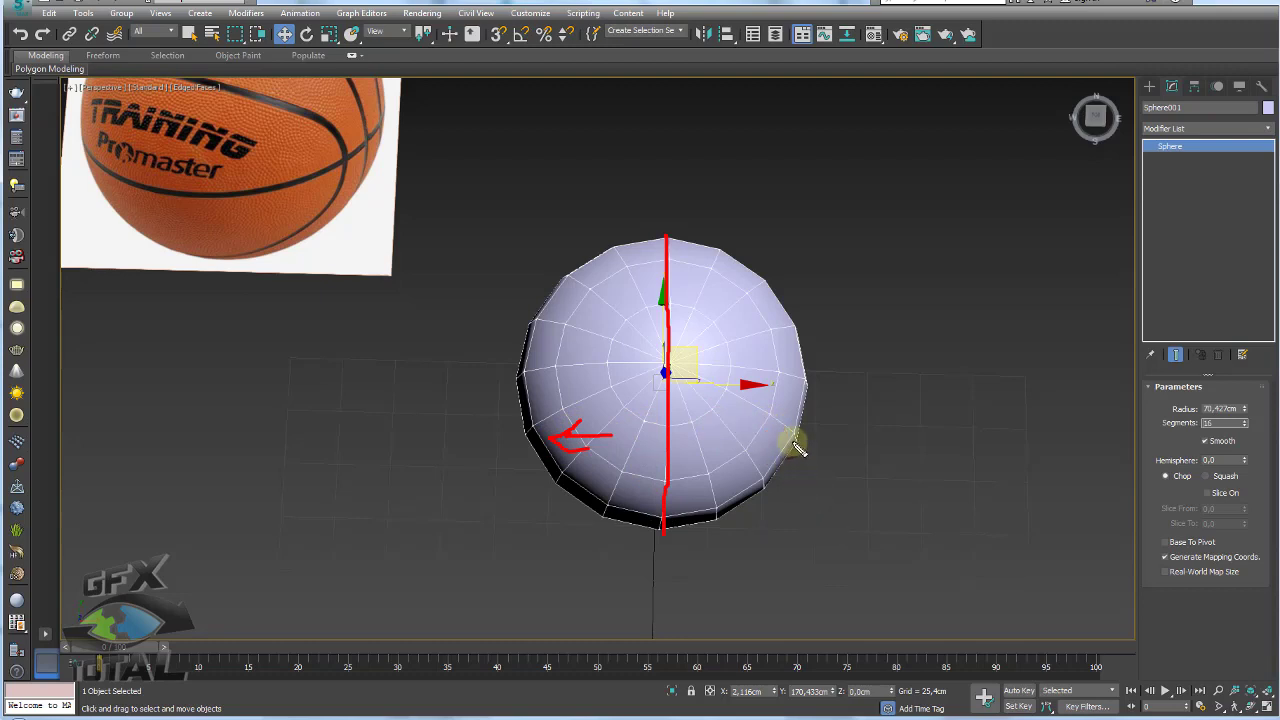
{"action": "left_click_drag", "start_coordinate": [516, 374], "coordinate": [835, 370]}
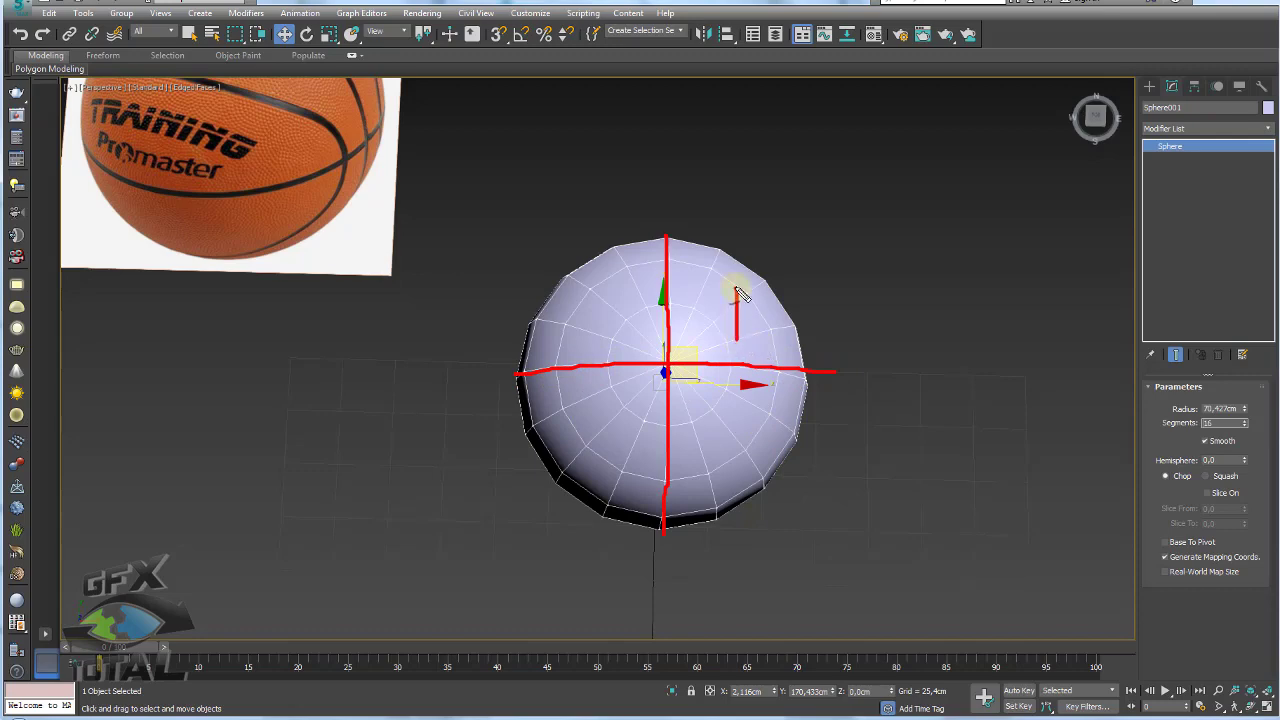
{"action": "left_click_drag", "start_coordinate": [742, 473], "coordinate": [750, 479]}
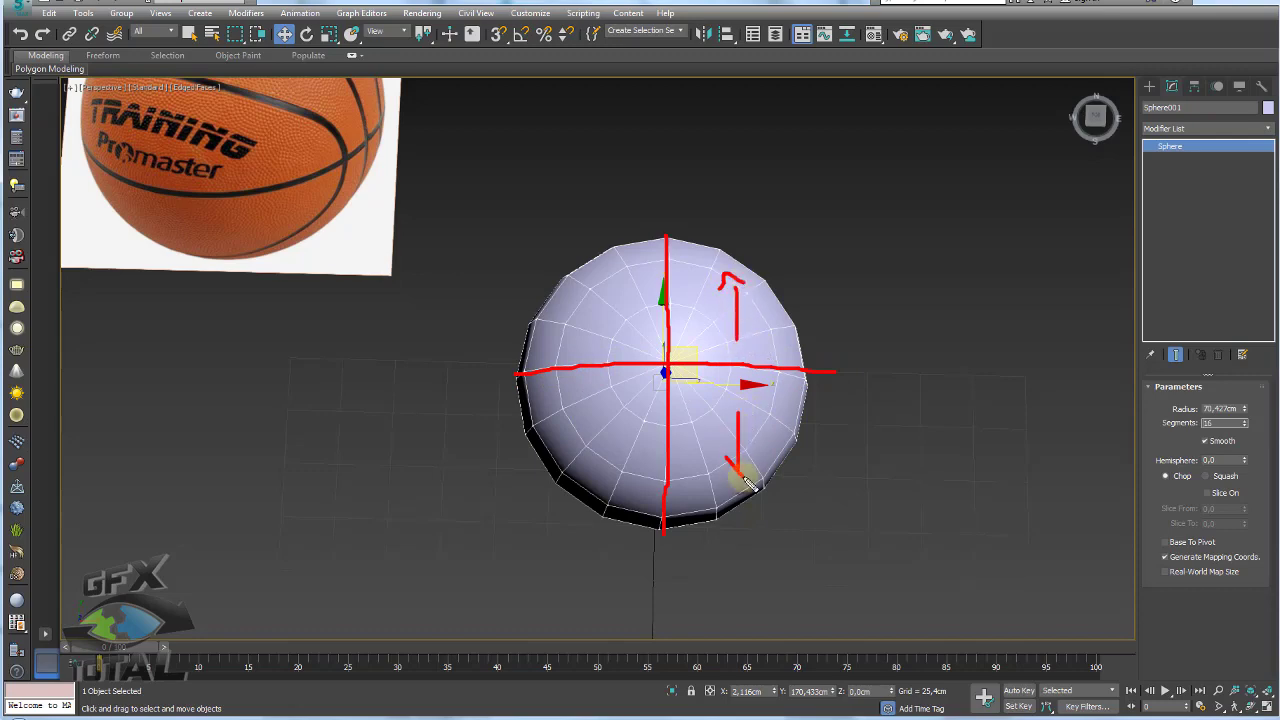
{"action": "key", "text": "Escape"}
{"action": "middle_click_drag", "start_coordinate": [858, 463], "coordinate": [851, 354], "text": "alt"}
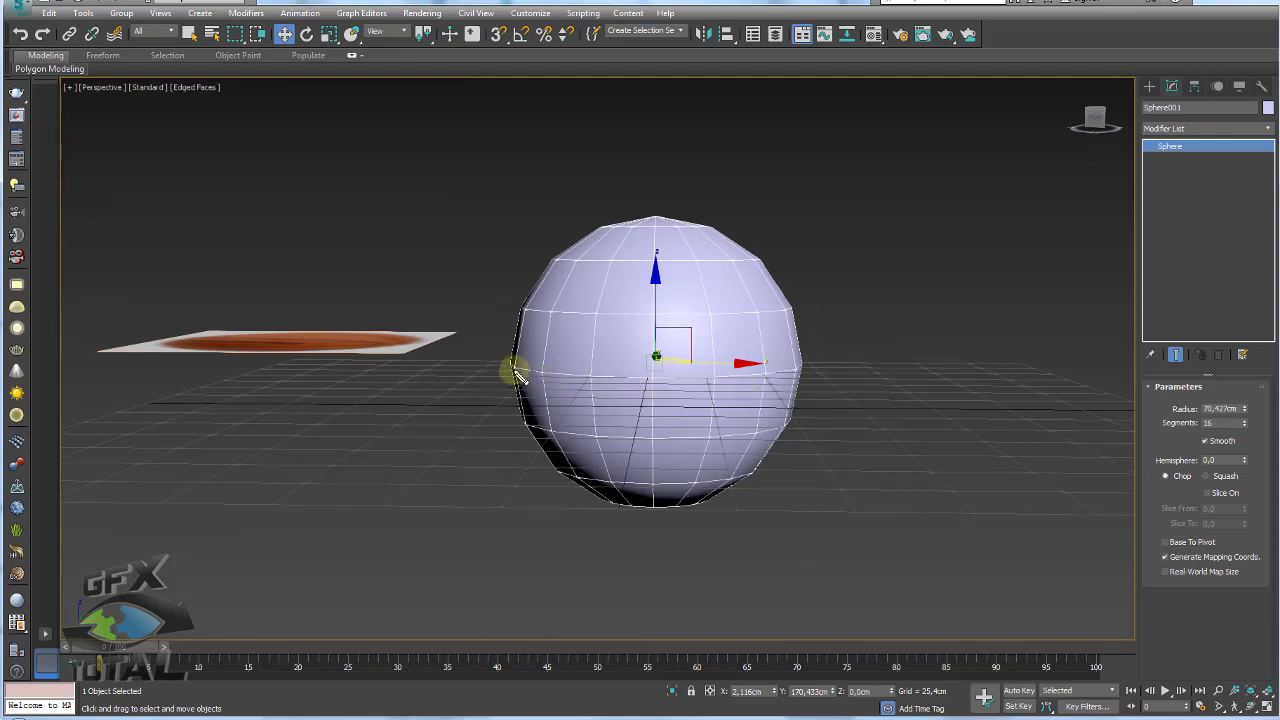
{"action": "left_click_drag", "start_coordinate": [514, 369], "coordinate": [793, 378]}
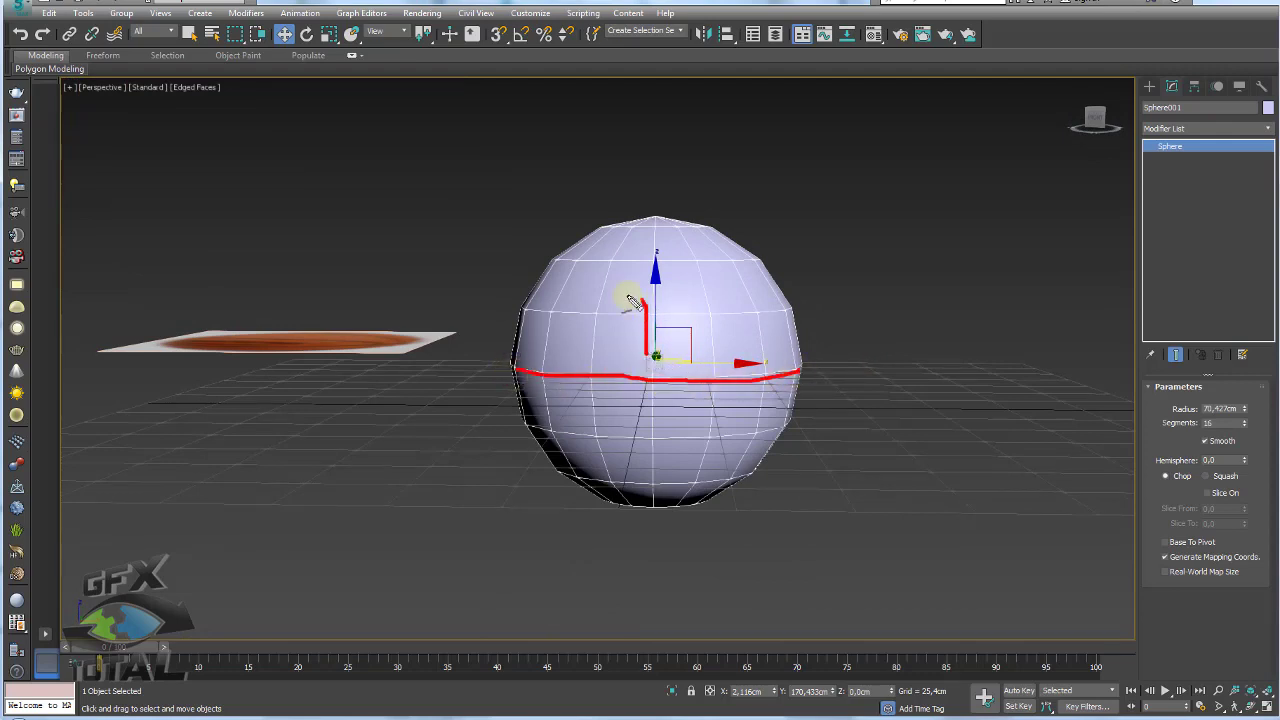
{"action": "mouse_move", "coordinate": [656, 420]}
{"action": "left_mouse_down"}
{"action": "mouse_move", "coordinate": [655, 483]}
{"action": "mouse_move", "coordinate": [686, 463]}
{"action": "left_mouse_up"}
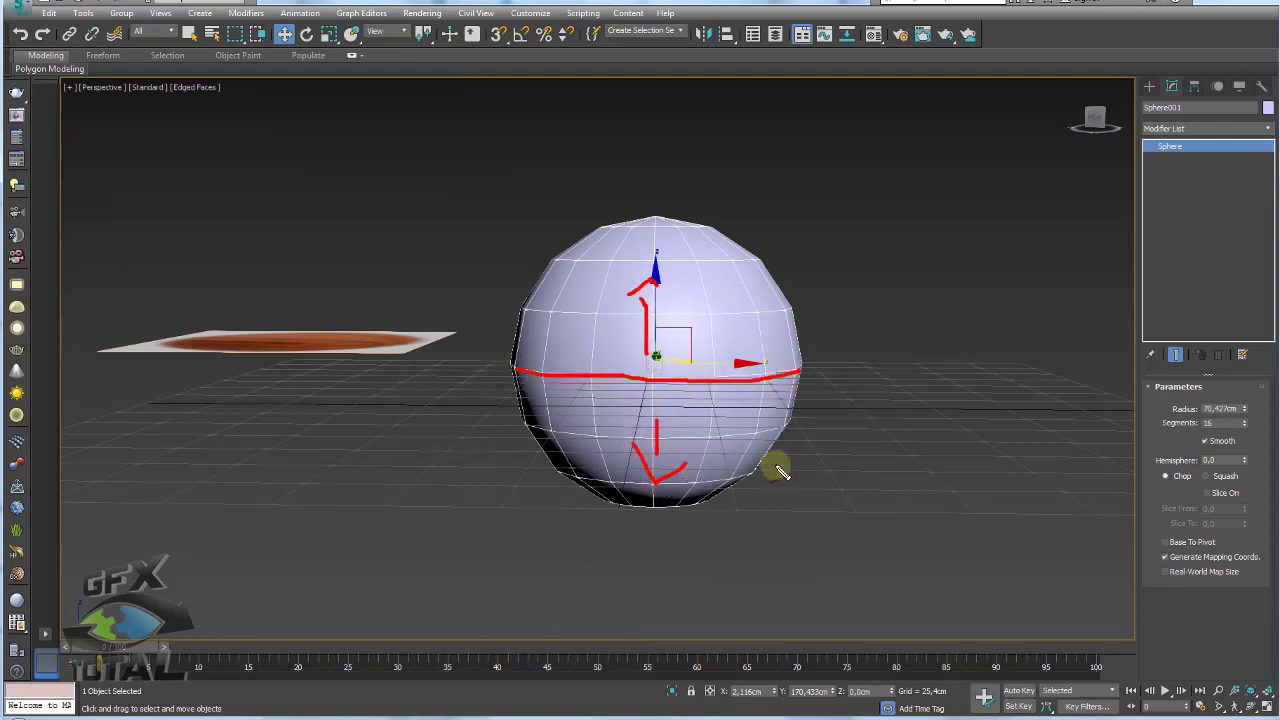
{"action": "key", "text": "Escape"}
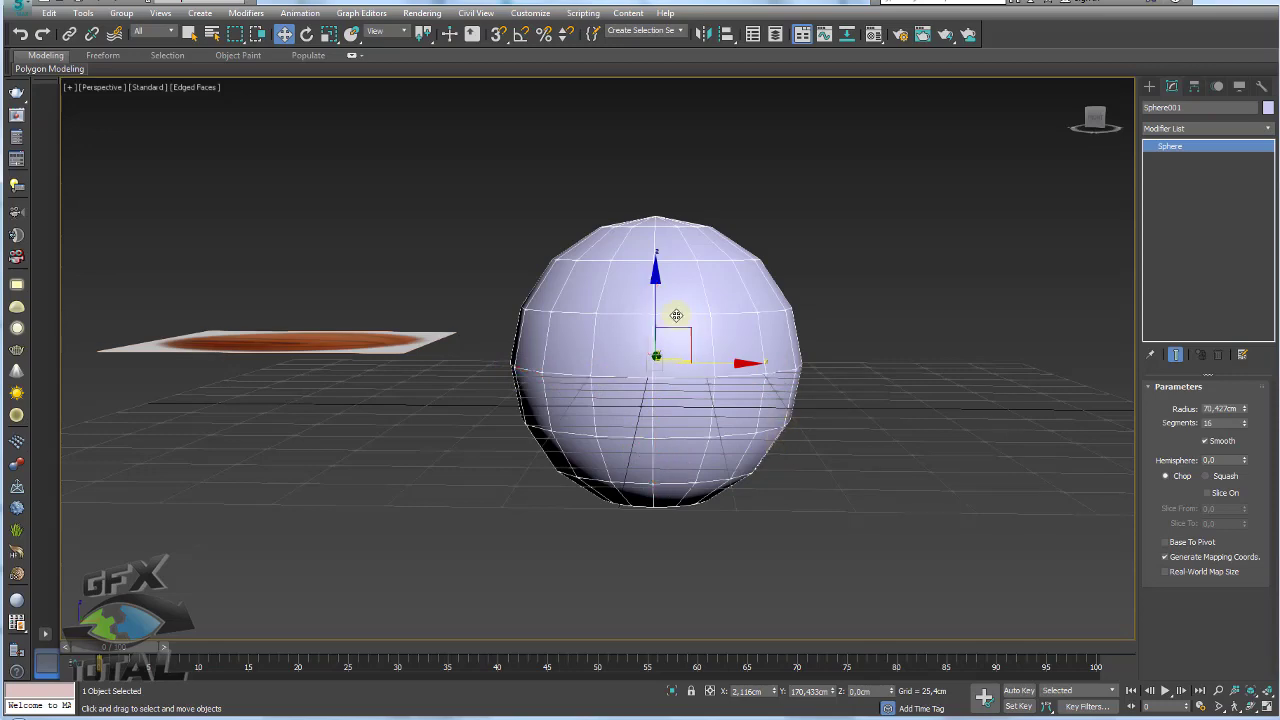
{"action": "mouse_move", "coordinate": [676, 315]}
{"action": "middle_mouse_down", "text": "alt"}
{"action": "mouse_move", "coordinate": [677, 429]}
{"action": "mouse_move", "coordinate": [741, 417]}
{"action": "middle_mouse_up", "text": "alt"}
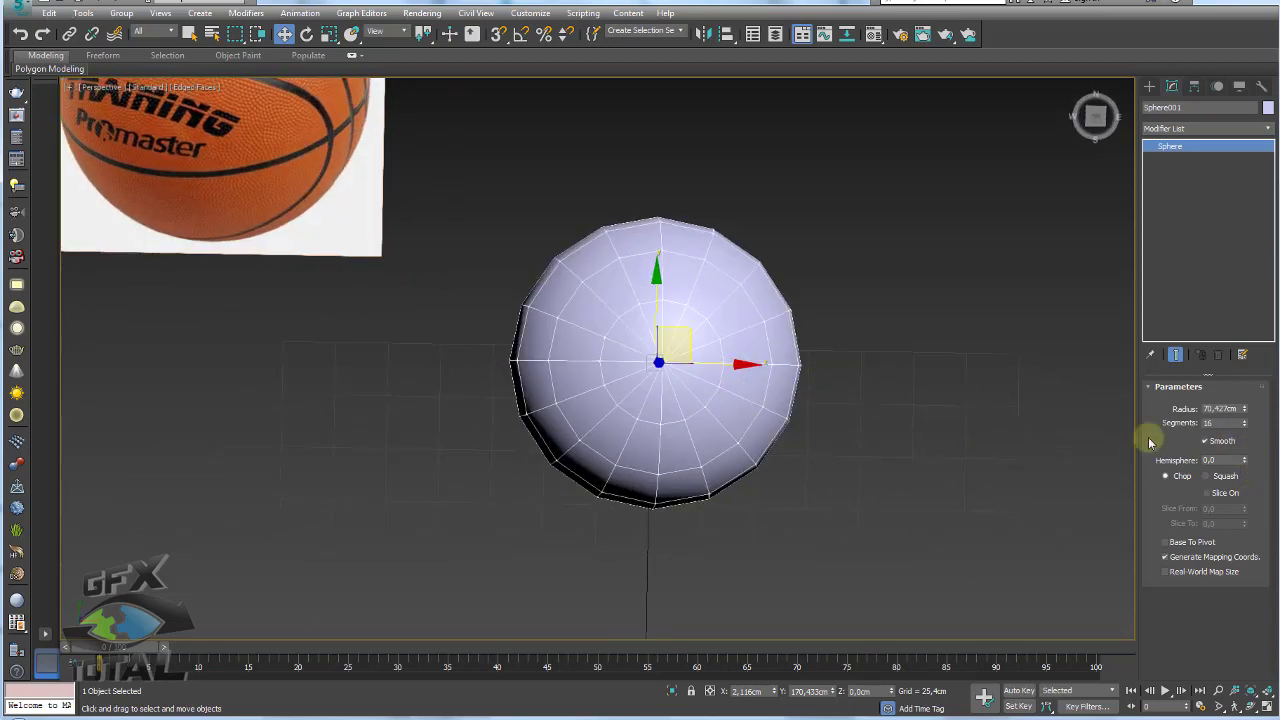
Convert the sphere to an Editable Poly
{"action": "right_click", "coordinate": [652, 348]}
{"action": "mouse_move", "coordinate": [690, 509]}
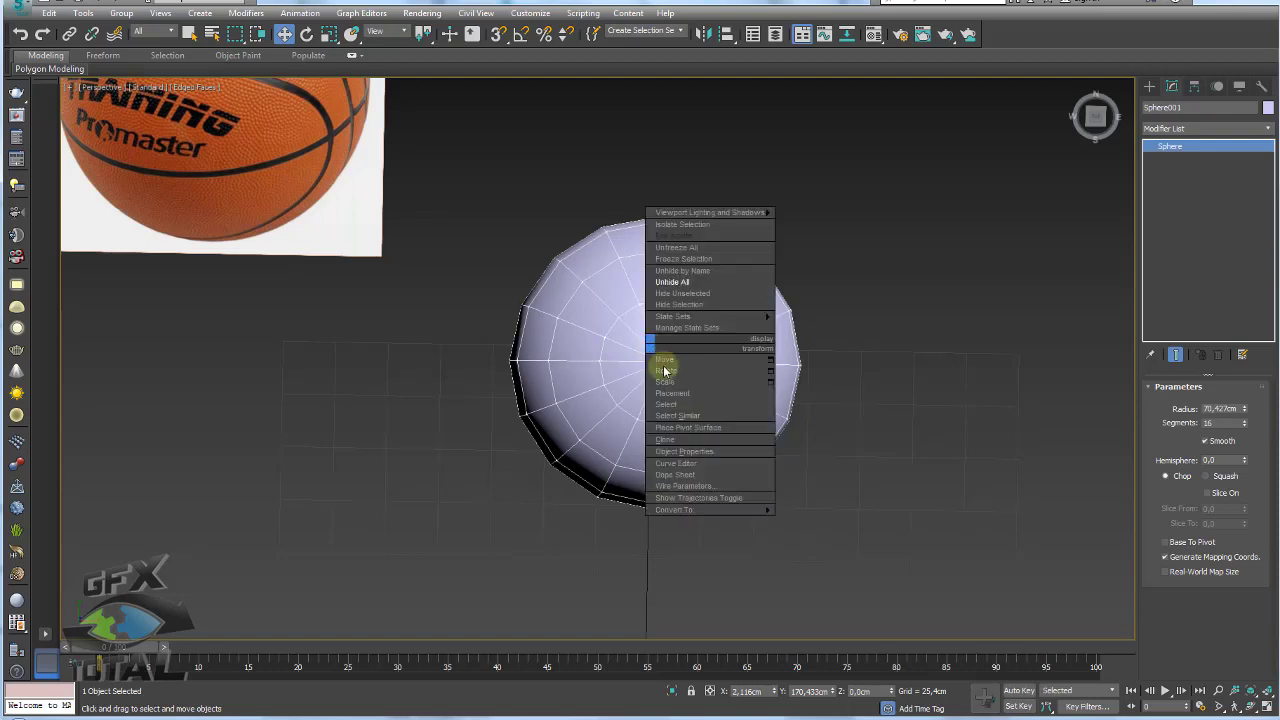
{"action": "left_click", "coordinate": [800, 521]}
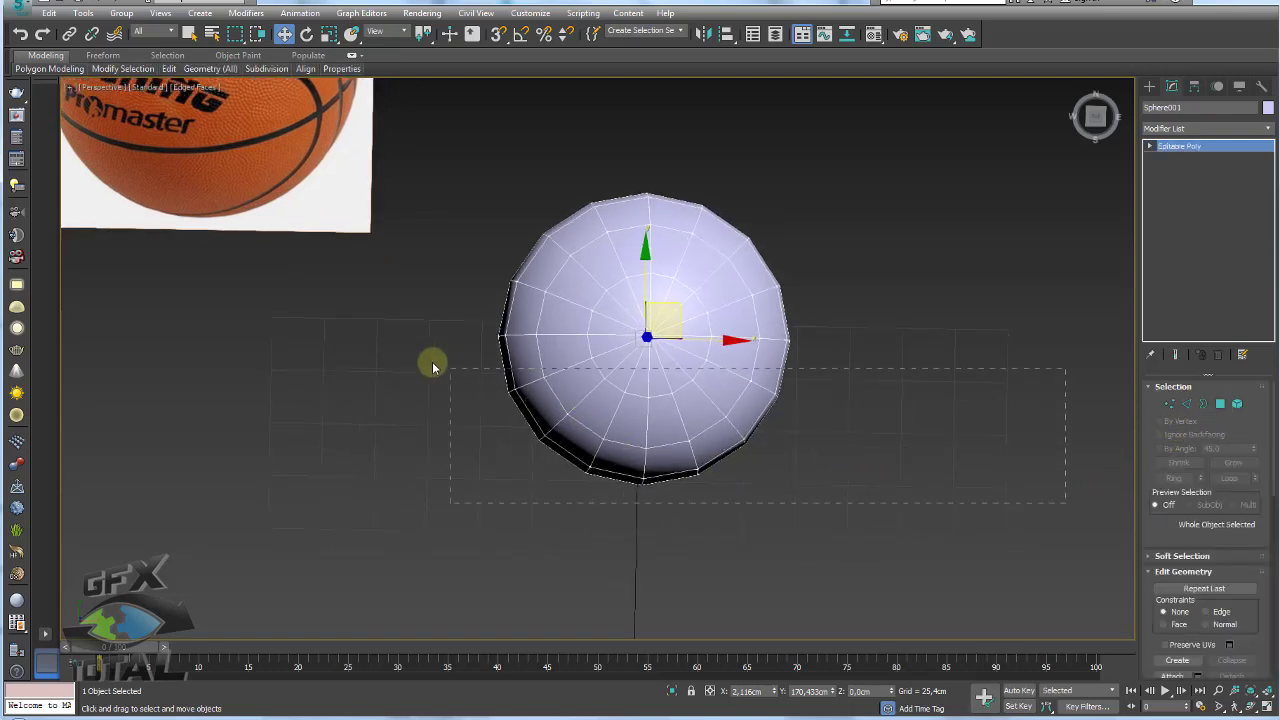
{"action": "key", "text": "Delete"}
{"action": "key", "text": "ctrl+z"}
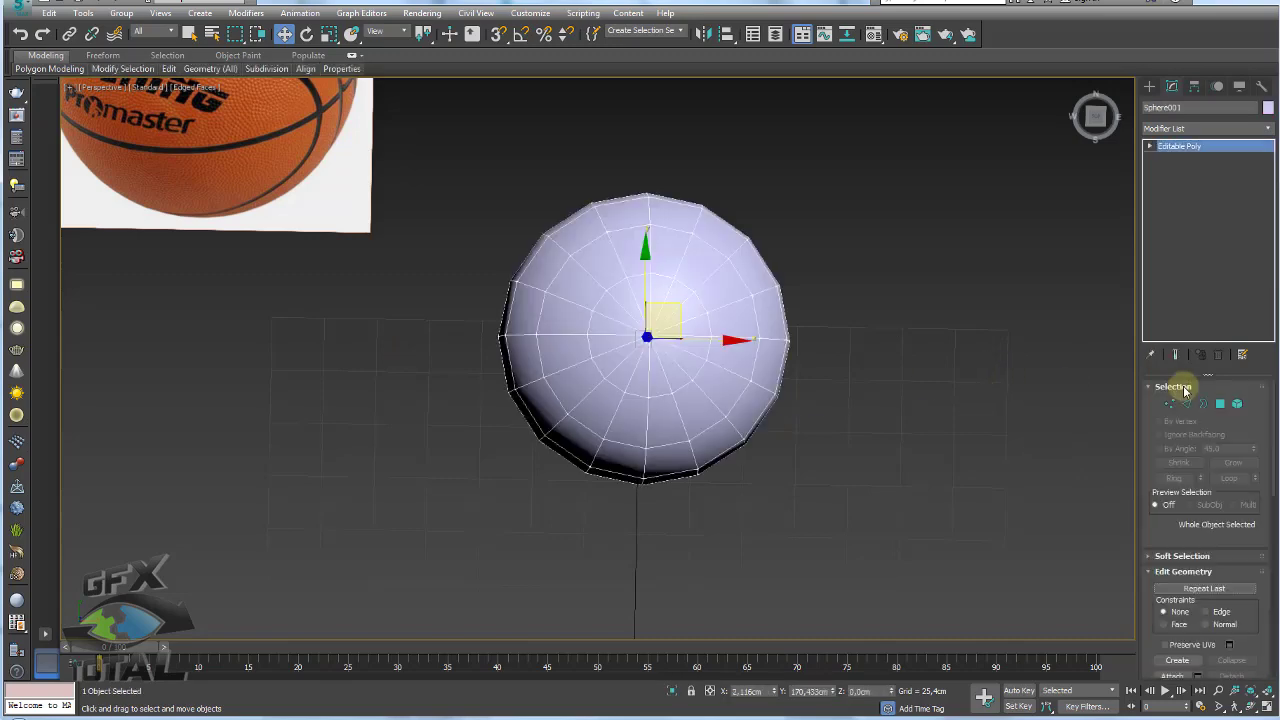
In Polygon mode, delete the lower half, right half and leftover polygons, leaving a quarter-sphere
{"action": "left_click", "coordinate": [1220, 403]}
{"action": "left_click_drag", "start_coordinate": [918, 558], "coordinate": [394, 343]}
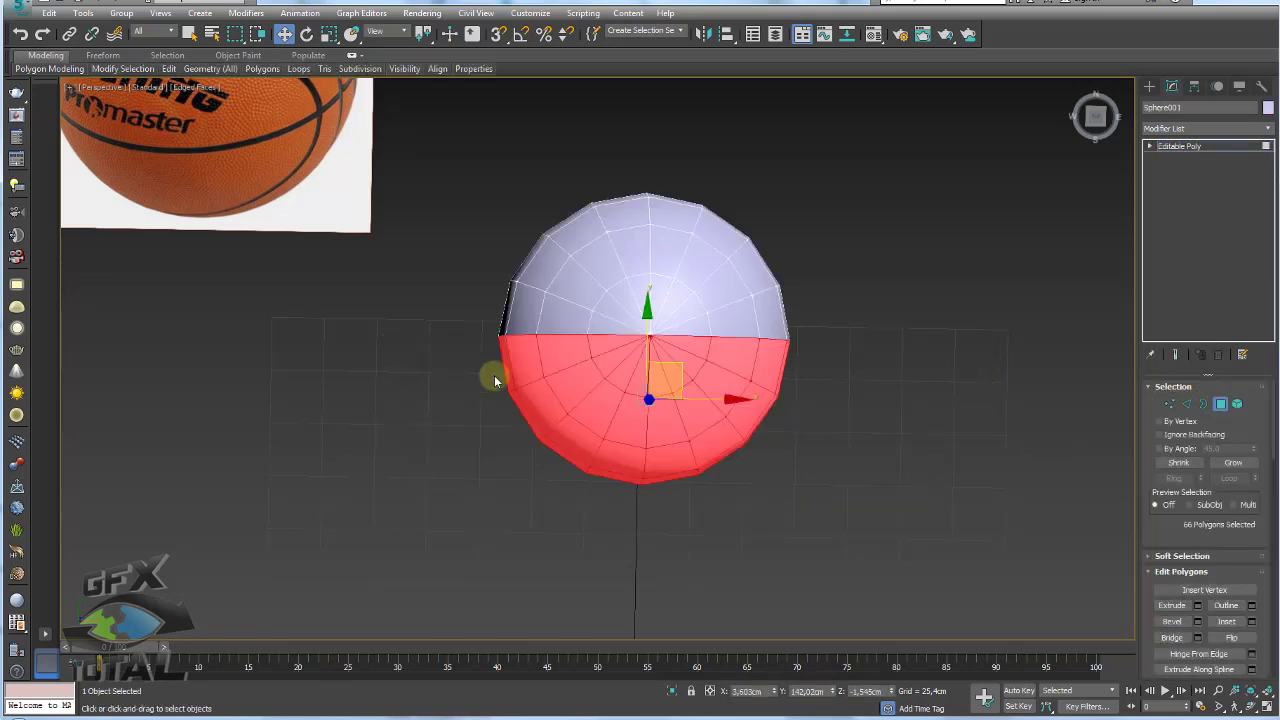
{"action": "key", "text": "Delete"}
{"action": "left_click_drag", "start_coordinate": [823, 472], "coordinate": [665, 180]}
{"action": "key", "text": "Delete"}
{"action": "mouse_move", "coordinate": [709, 263]}
{"action": "middle_mouse_down", "text": "alt"}
{"action": "mouse_move", "coordinate": [694, 286]}
{"action": "mouse_move", "coordinate": [718, 487]}
{"action": "middle_mouse_up", "text": "alt"}
{"action": "left_click_drag", "start_coordinate": [384, 301], "coordinate": [386, 303]}
{"action": "key", "text": "Delete"}
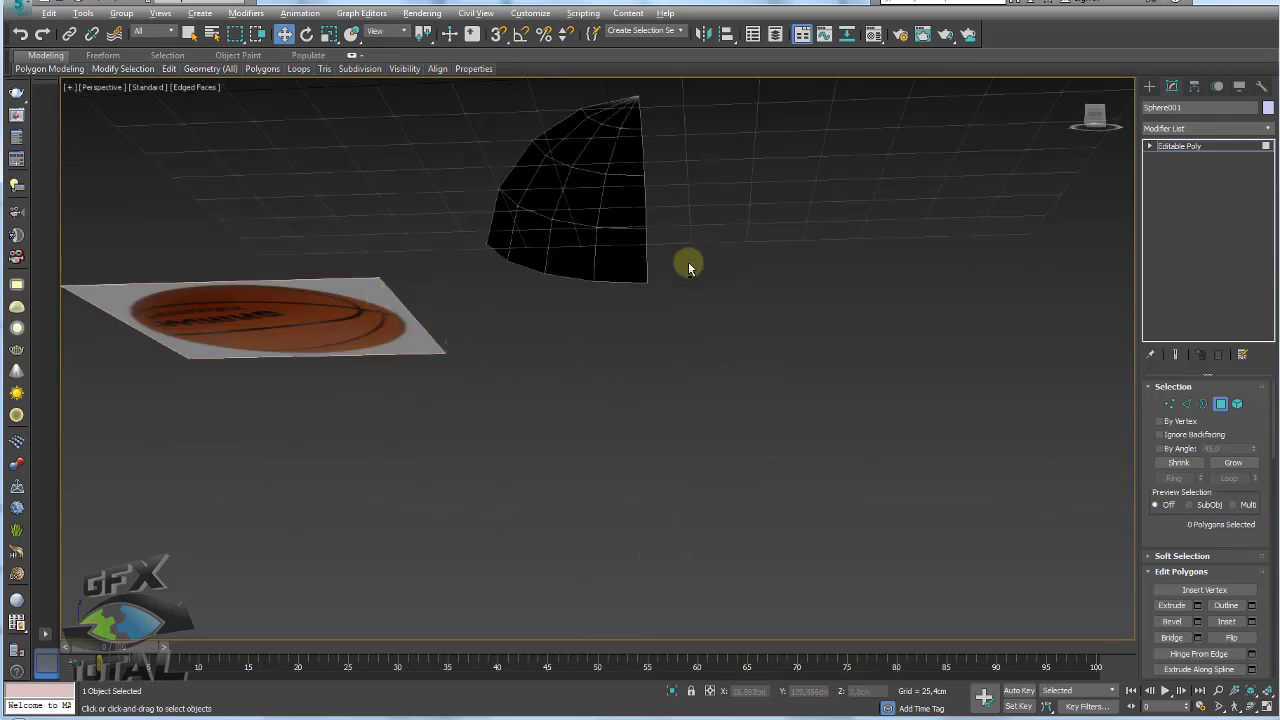
{"action": "mouse_move", "coordinate": [688, 266]}
{"action": "middle_mouse_down", "text": "alt"}
{"action": "mouse_move", "coordinate": [700, 300]}
{"action": "mouse_move", "coordinate": [686, 337]}
{"action": "mouse_move", "coordinate": [700, 350]}
{"action": "mouse_move", "coordinate": [703, 237]}
{"action": "mouse_move", "coordinate": [711, 311]}
{"action": "middle_mouse_up", "text": "alt"}
{"action": "left_click", "coordinate": [1180, 146]}
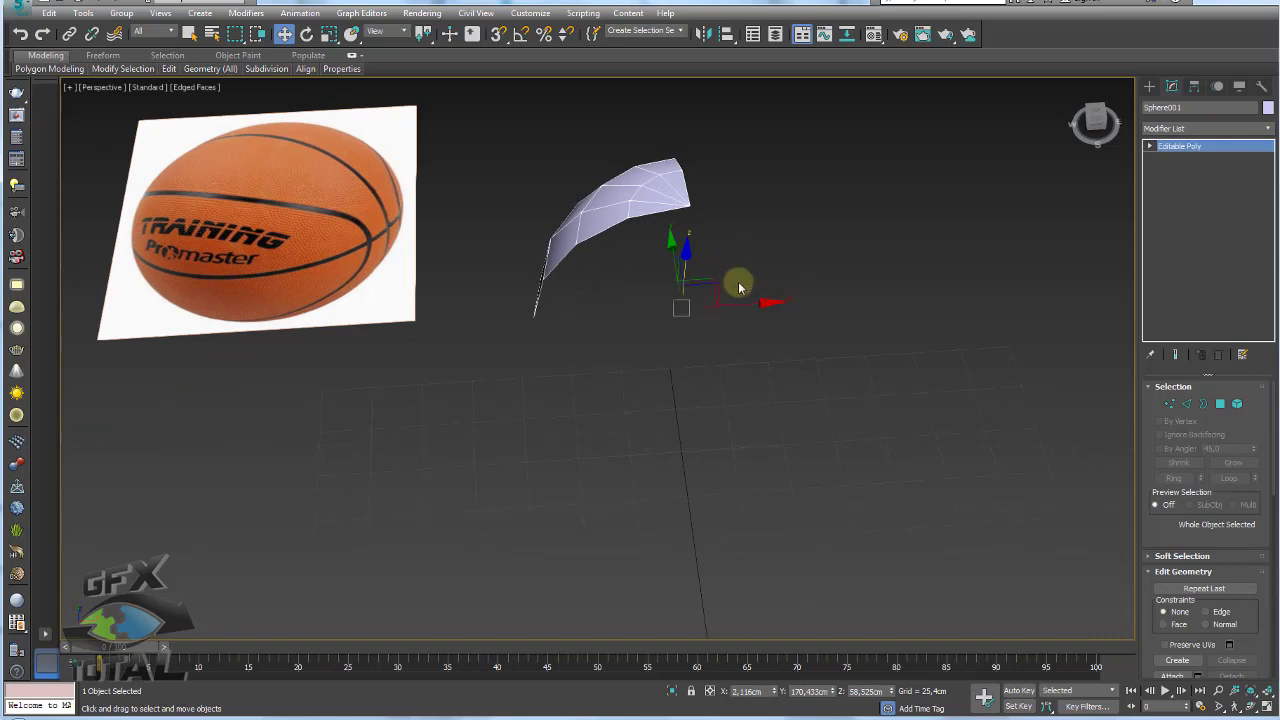
Switch to Top view, zoom in on the quarter-sphere's corner and enter Vertex mode
{"action": "key", "text": "t"}
{"action": "scroll", "coordinate": [597, 251], "scroll_direction": "up", "scroll_amount": 3}
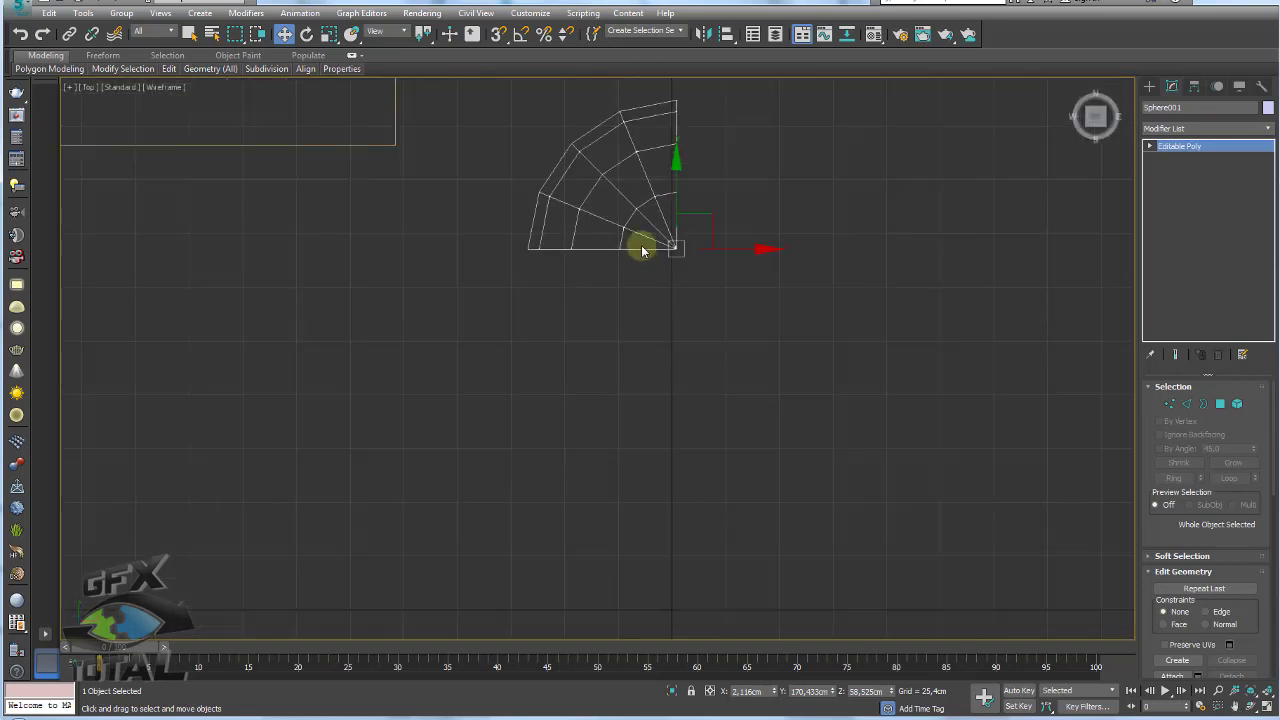
{"action": "middle_click_drag", "start_coordinate": [640, 243], "coordinate": [700, 400]}
{"action": "scroll", "coordinate": [777, 371], "scroll_direction": "up", "scroll_amount": 2}
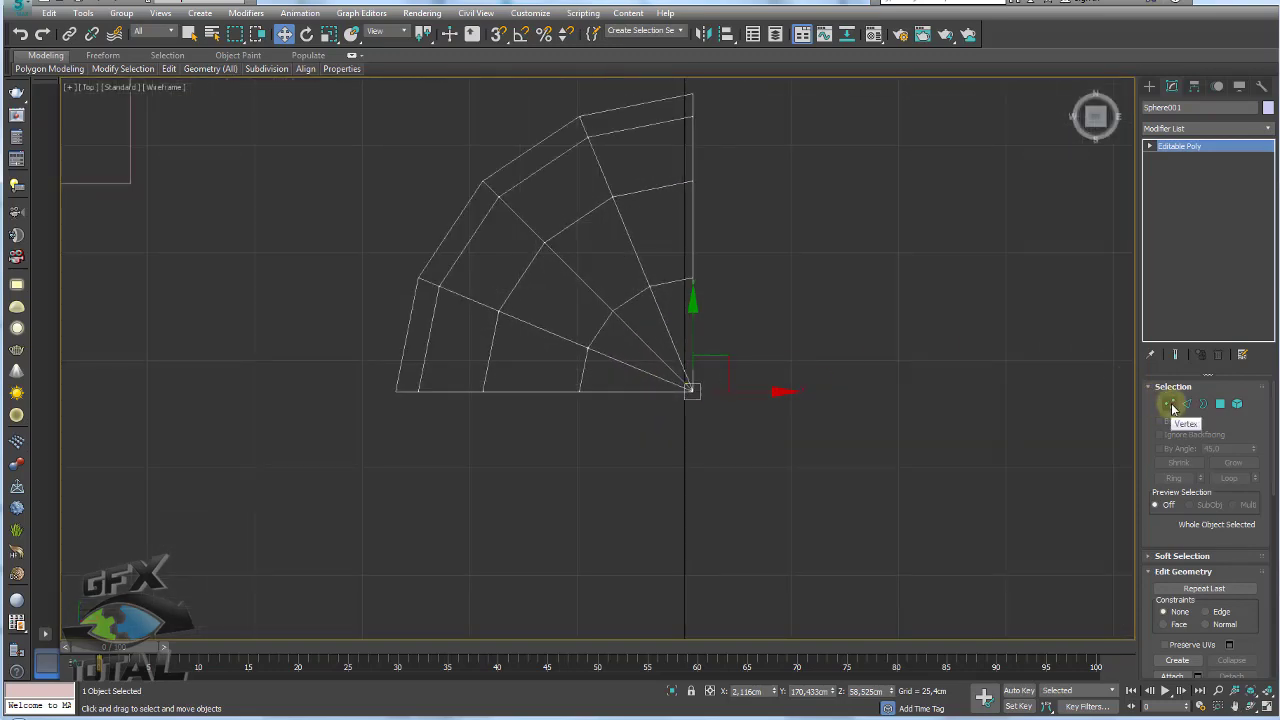
{"action": "left_click", "coordinate": [1169, 404]}
{"action": "mouse_move", "coordinate": [691, 386]}
{"action": "middle_mouse_down"}
{"action": "mouse_move", "coordinate": [614, 343]}
{"action": "mouse_move", "coordinate": [652, 408]}
{"action": "middle_mouse_up"}
{"action": "scroll", "coordinate": [614, 343], "scroll_direction": "up", "scroll_amount": 1}
{"action": "scroll", "coordinate": [614, 343], "scroll_direction": "up", "scroll_amount": 1}
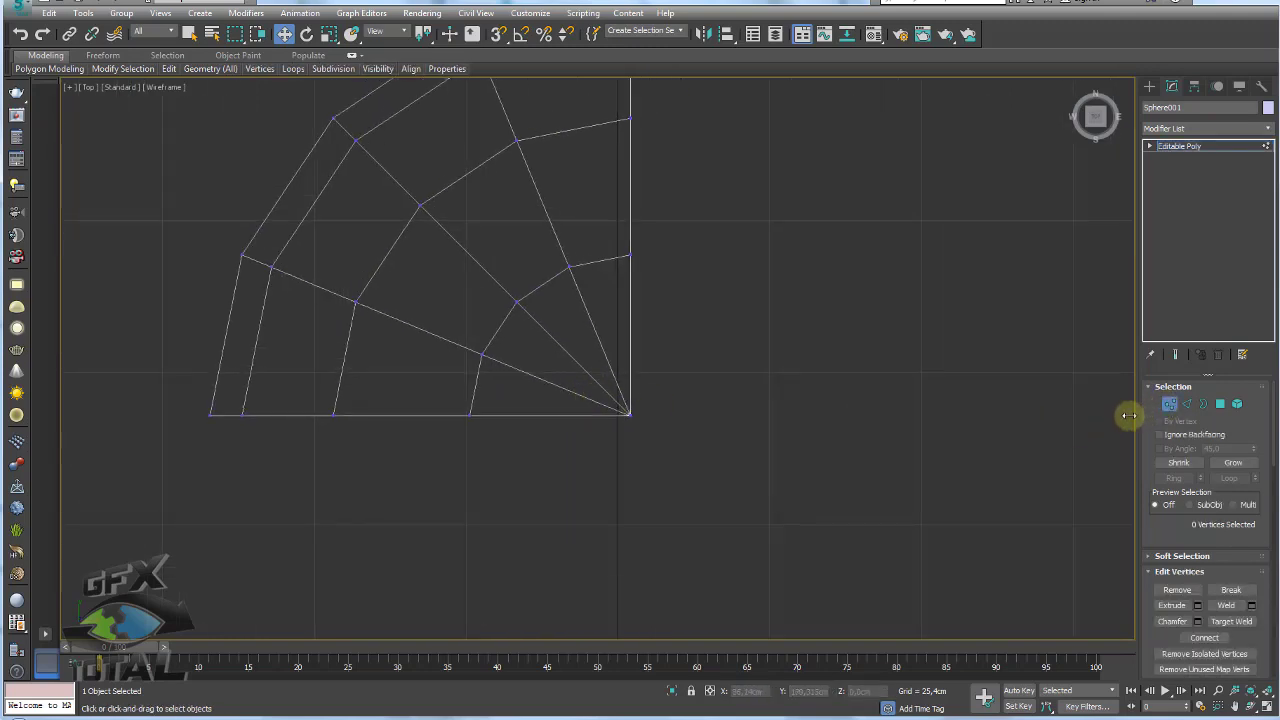
{"action": "left_click_drag", "start_coordinate": [1128, 415], "coordinate": [1060, 416]}
Cut two edges from inner vertices straight across to the right border
{"action": "left_click", "coordinate": [1233, 418]}
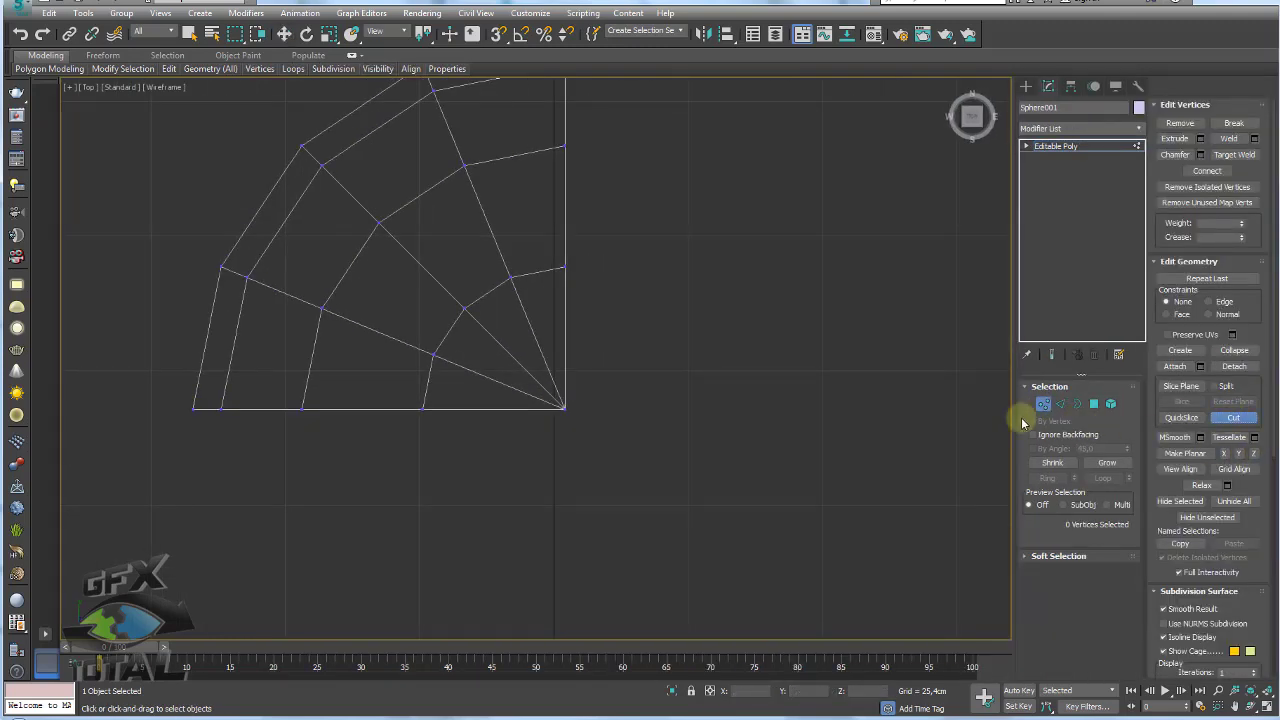
{"action": "left_click", "coordinate": [433, 355]}
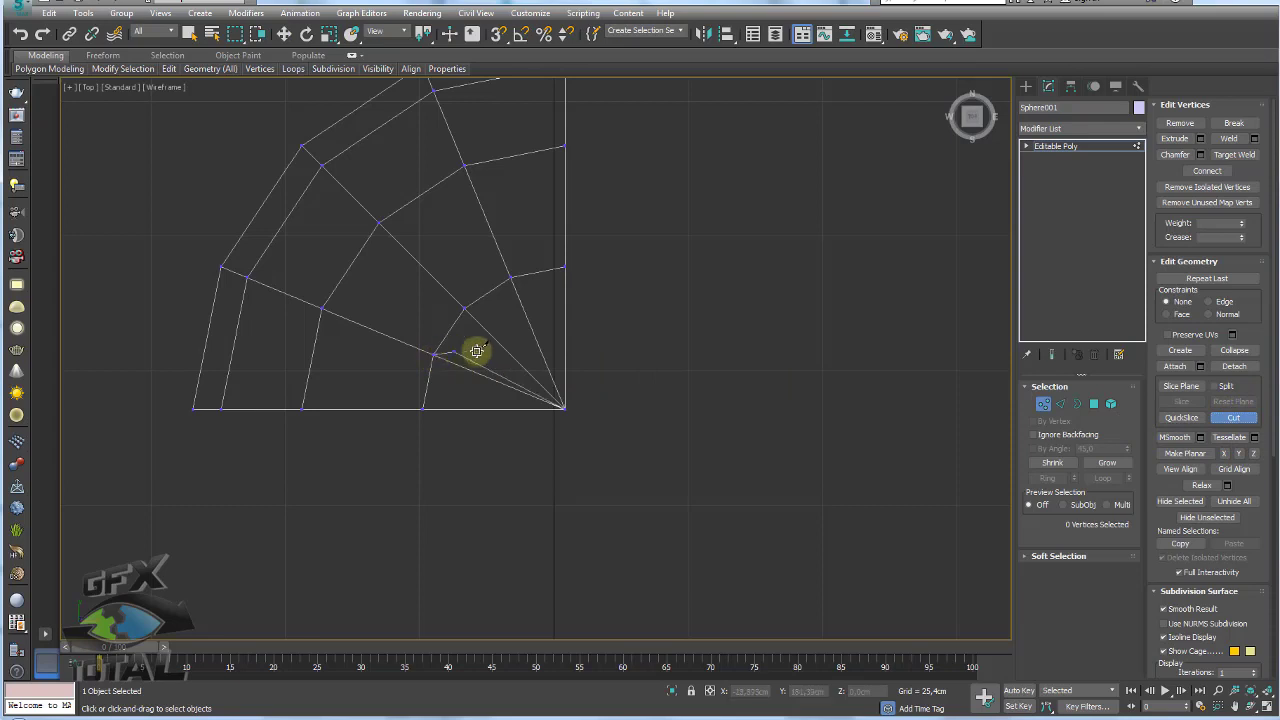
{"action": "left_click", "coordinate": [565, 349]}
{"action": "left_click", "coordinate": [465, 309]}
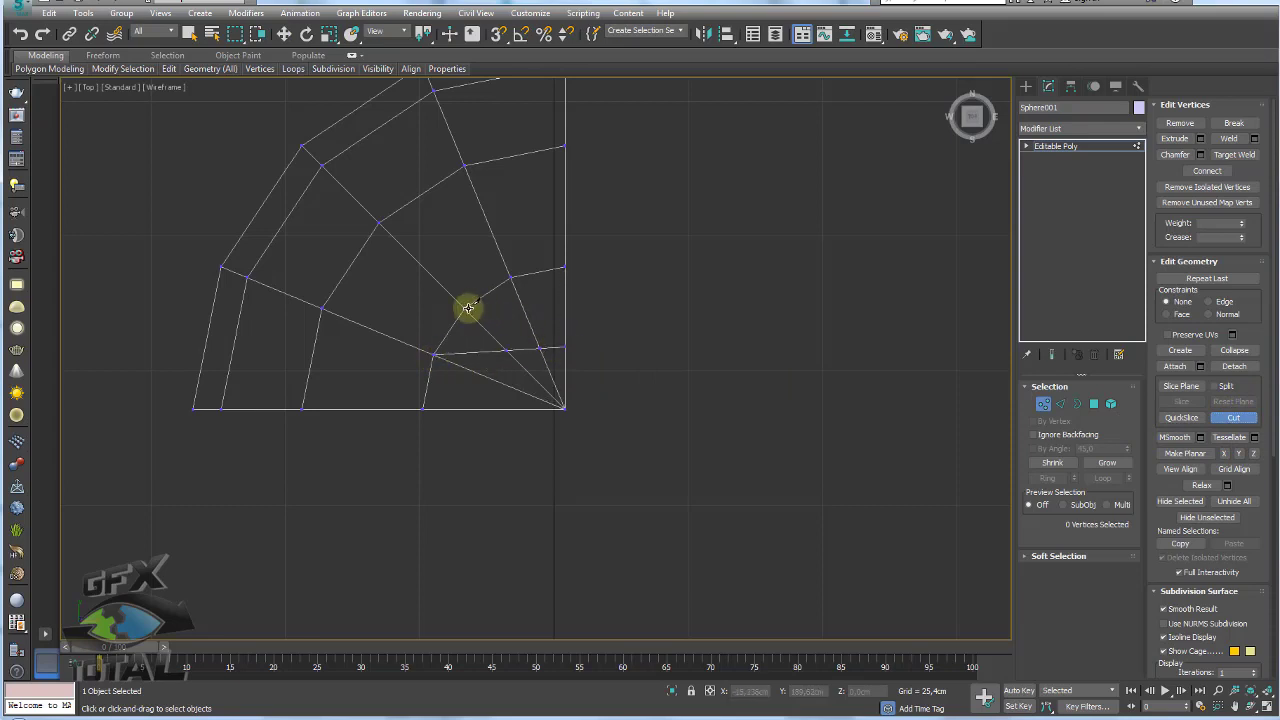
{"action": "left_click", "coordinate": [563, 319]}
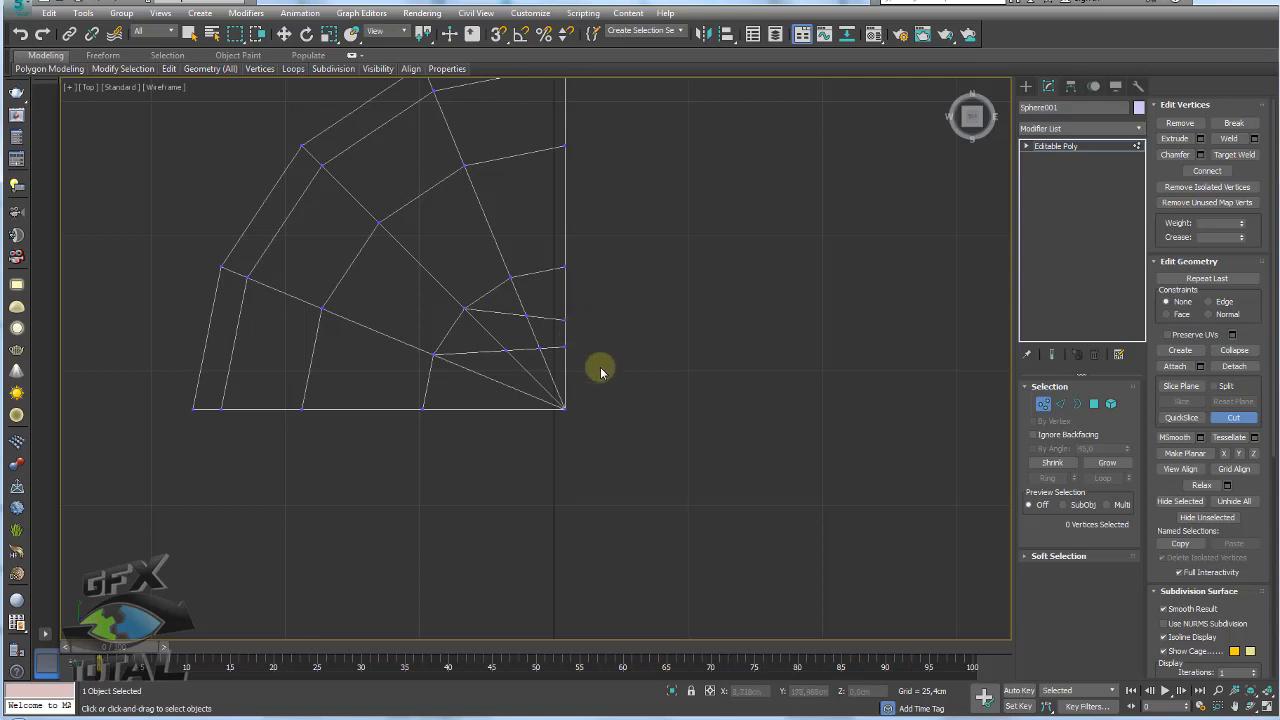
{"action": "right_click", "coordinate": [600, 366]}
{"action": "key", "text": "w"}
{"action": "left_click_drag", "start_coordinate": [575, 340], "coordinate": [505, 358]}
{"action": "middle_click_drag", "start_coordinate": [559, 373], "coordinate": [567, 375]}
{"action": "scroll", "coordinate": [567, 375], "scroll_direction": "up", "scroll_amount": 2}
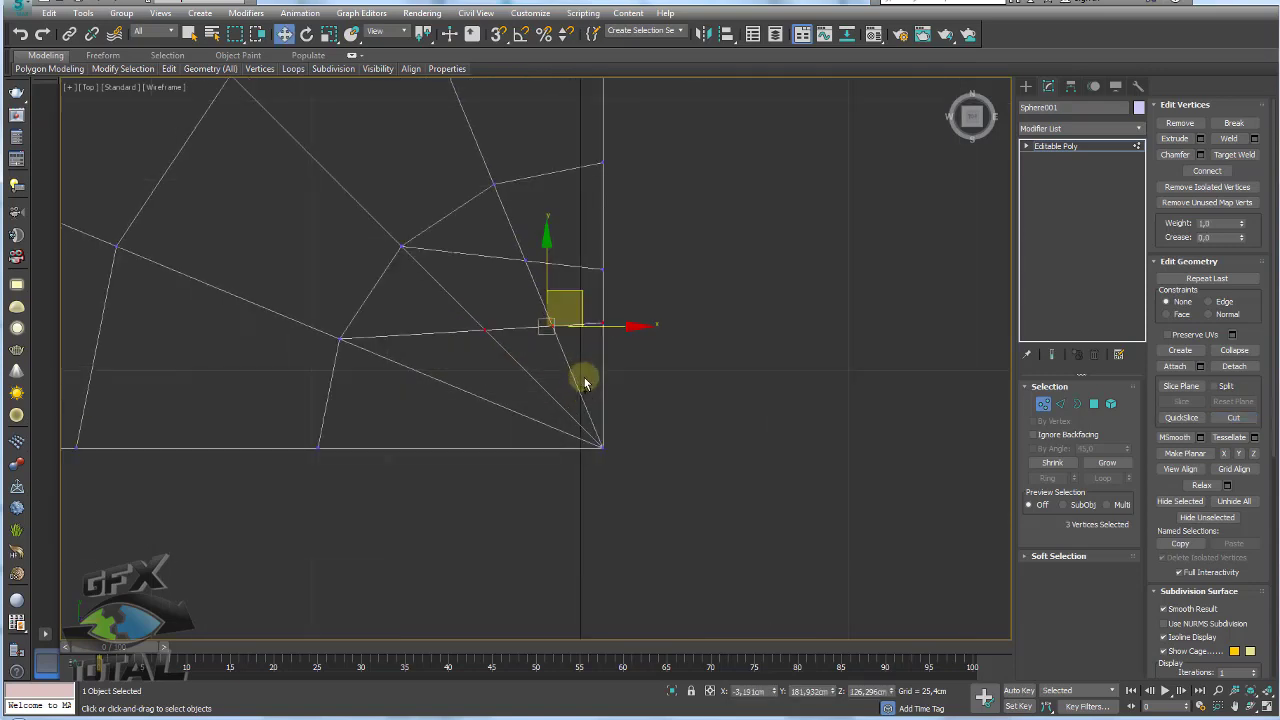
{"action": "left_click", "coordinate": [573, 371]}
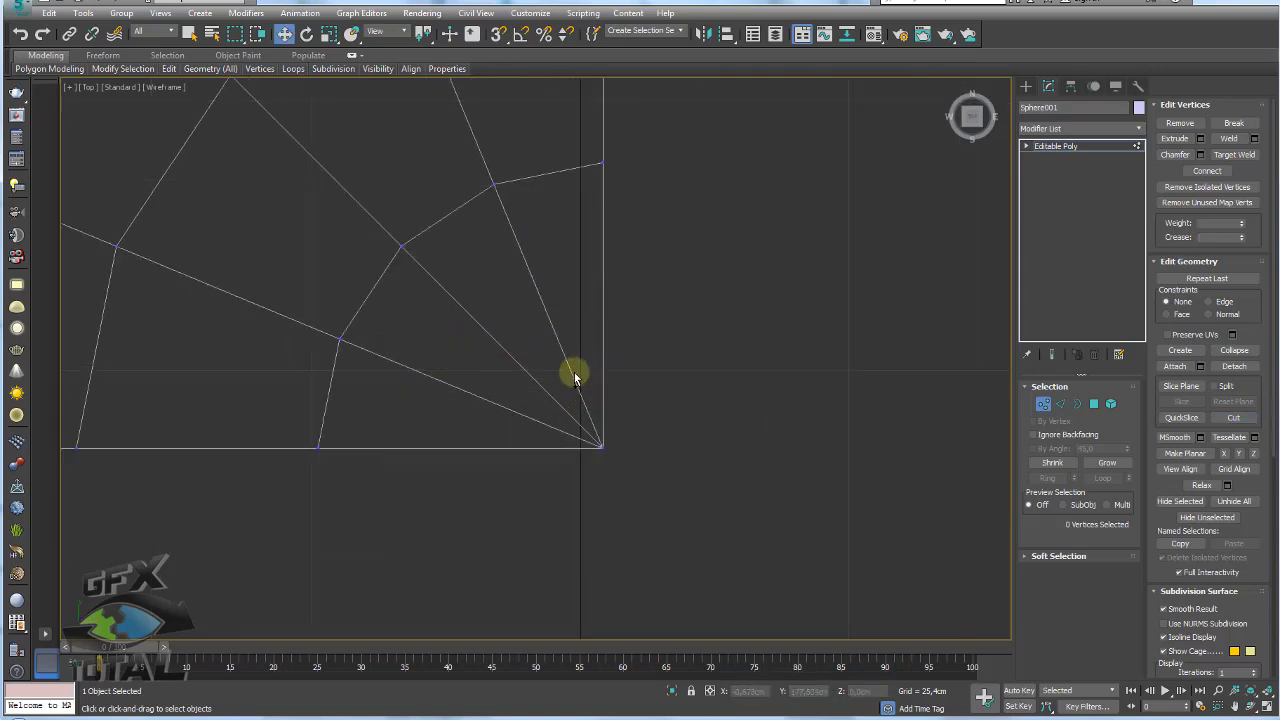
Cut two more edges from the next inner vertices to the right border
{"action": "left_click", "coordinate": [1233, 417]}
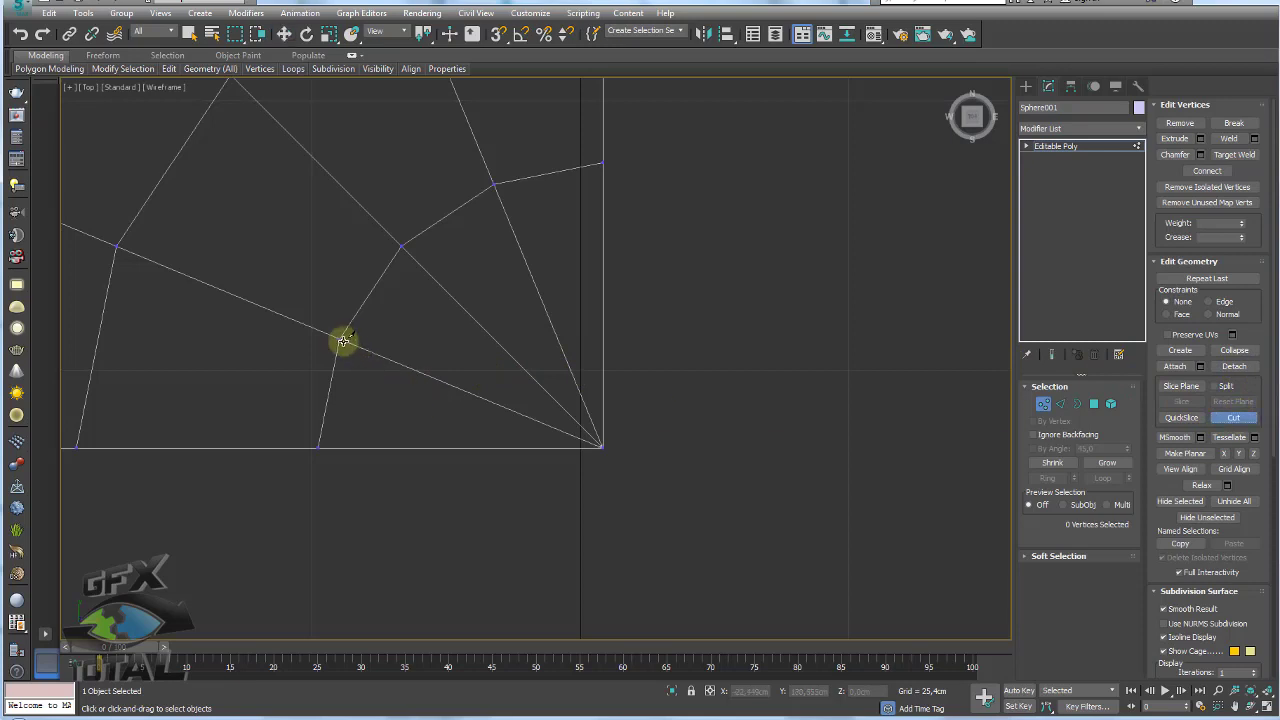
{"action": "left_click", "coordinate": [340, 340]}
{"action": "left_click", "coordinate": [603, 352]}
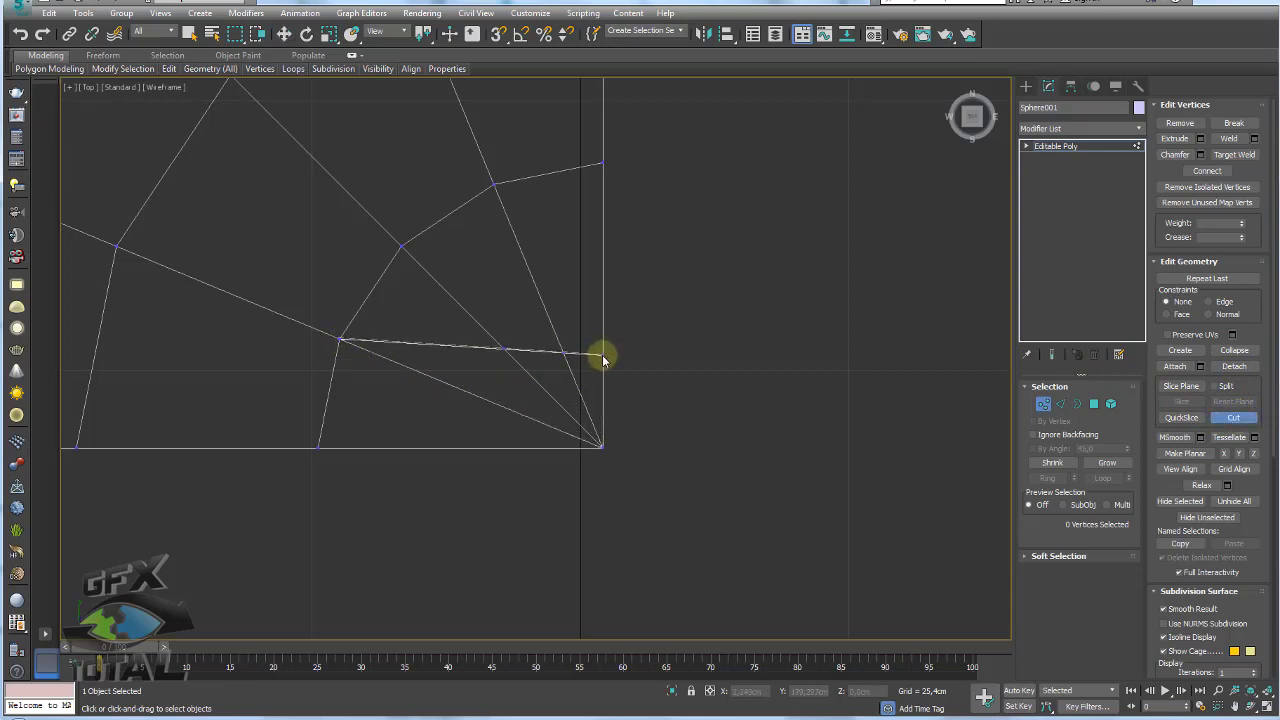
{"action": "left_click", "coordinate": [403, 246]}
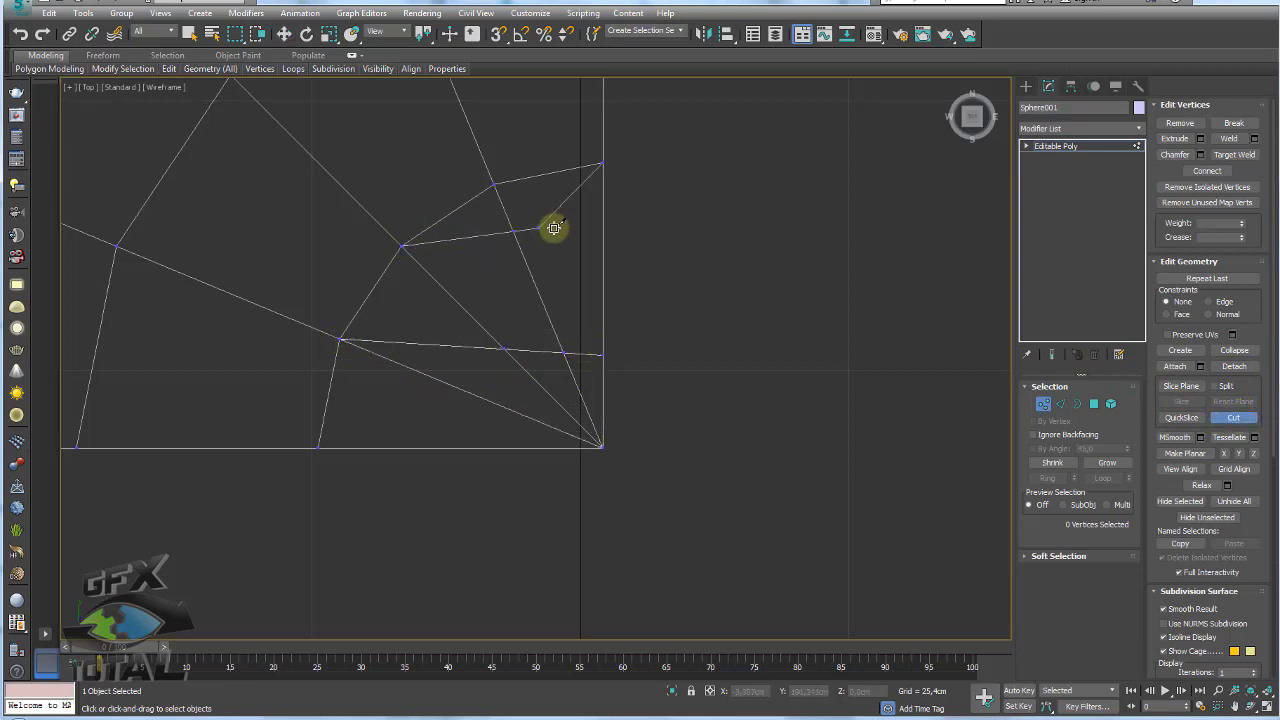
{"action": "left_click", "coordinate": [600, 250]}
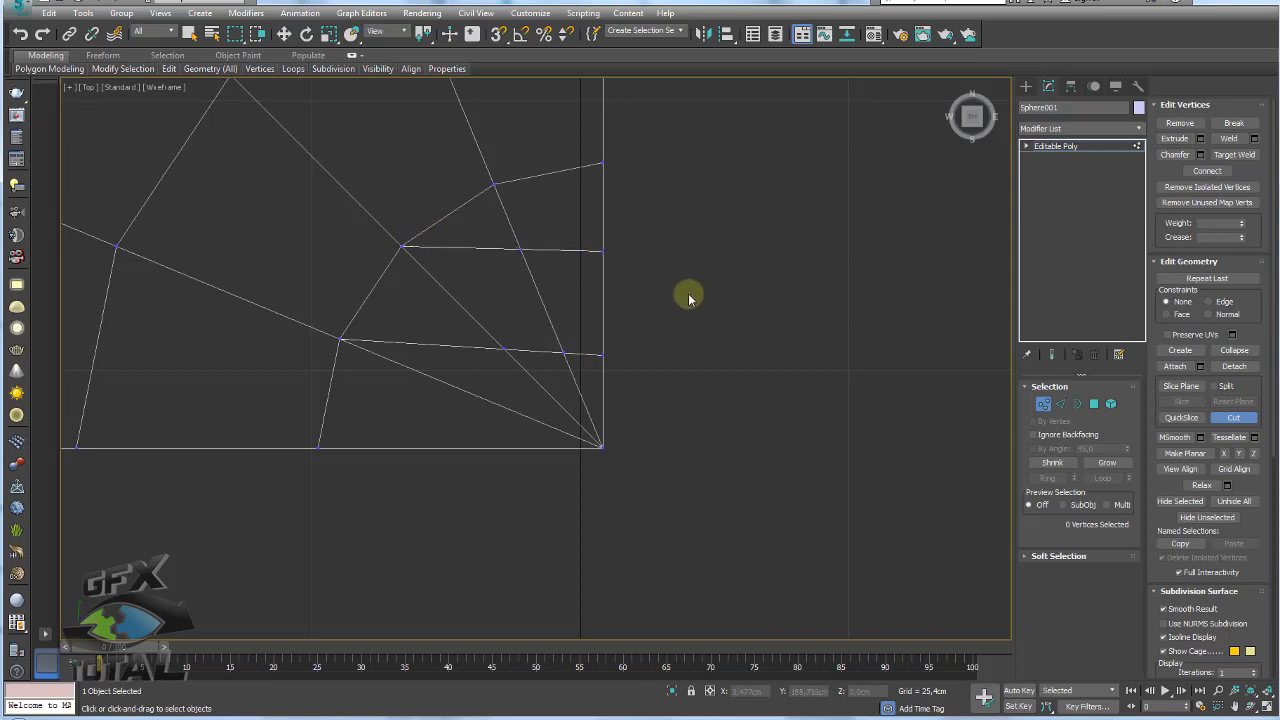
{"action": "scroll", "coordinate": [726, 306], "scroll_direction": "down", "scroll_amount": 3}
Select the four diagonal corner edges and Remove them
{"action": "key", "text": "2"}
{"action": "scroll", "coordinate": [660, 290], "scroll_direction": "up", "scroll_amount": 3}
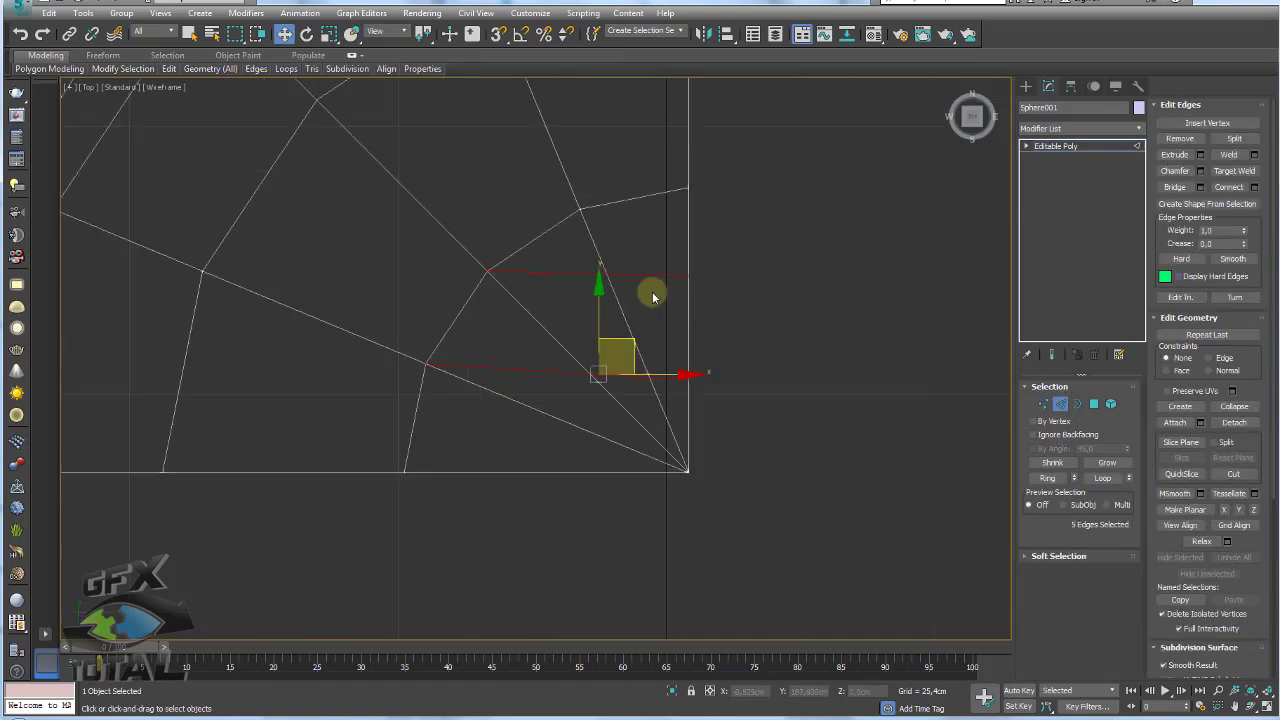
{"action": "left_click", "coordinate": [598, 255]}
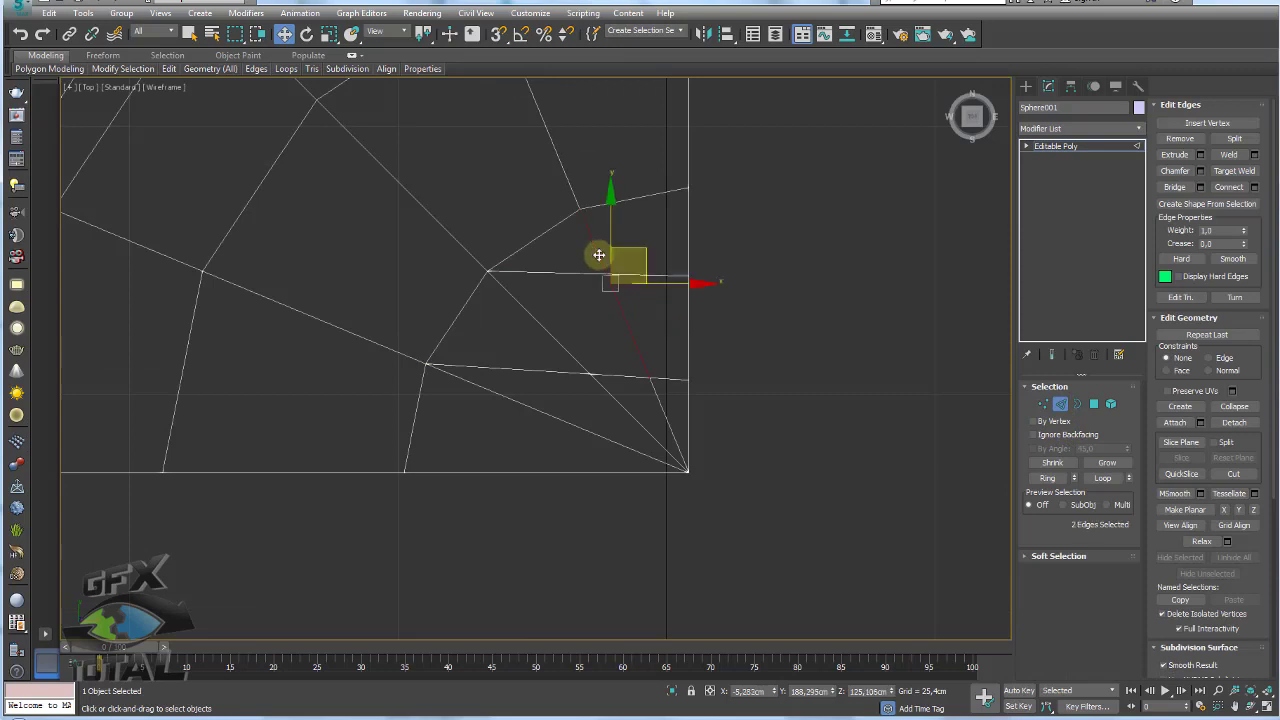
{"action": "left_click", "coordinate": [658, 408], "text": "ctrl"}
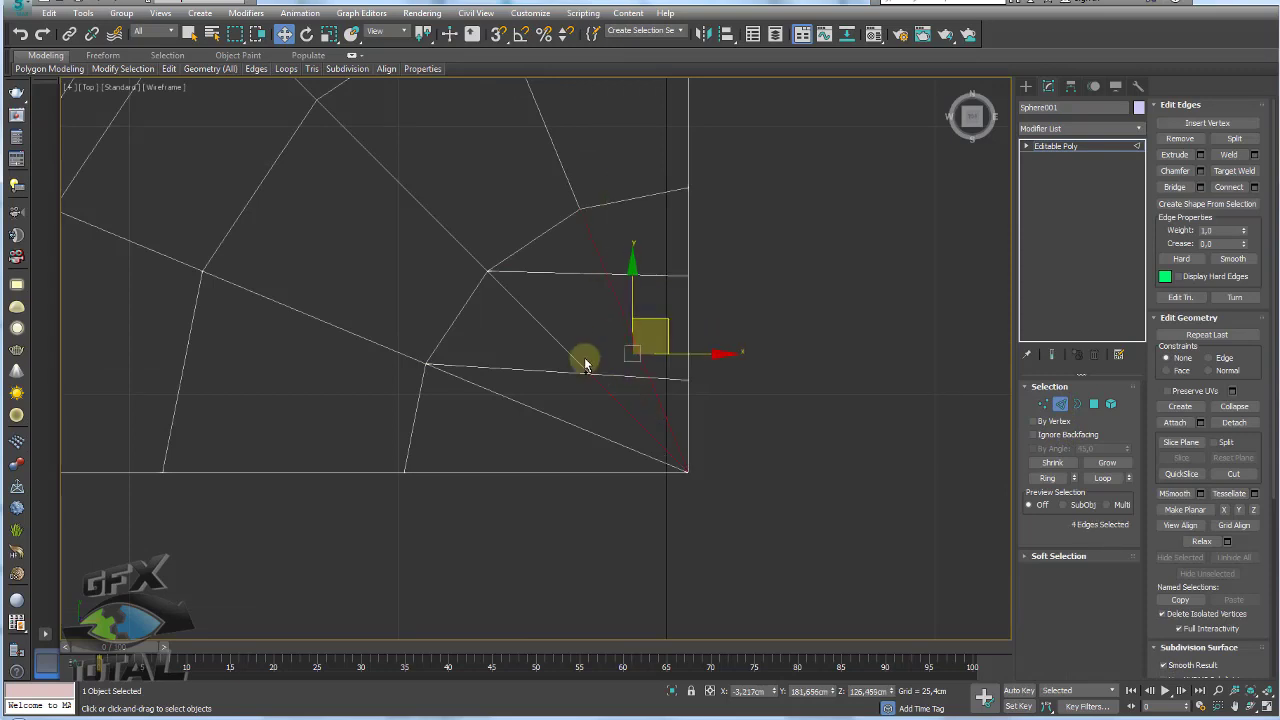
{"action": "left_click", "coordinate": [556, 345], "text": "ctrl"}
{"action": "left_click", "coordinate": [548, 416], "text": "ctrl"}
{"action": "scroll", "coordinate": [600, 406], "scroll_direction": "down", "scroll_amount": 5}
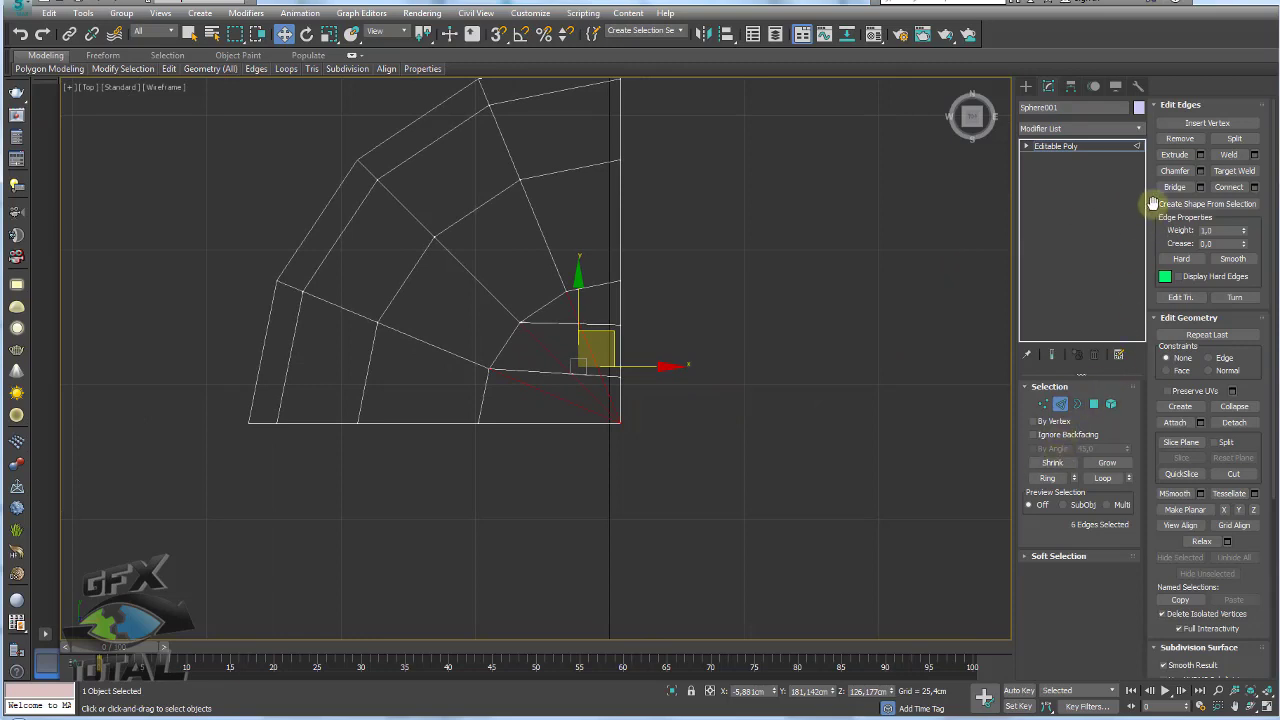
{"action": "left_click", "coordinate": [1178, 140]}
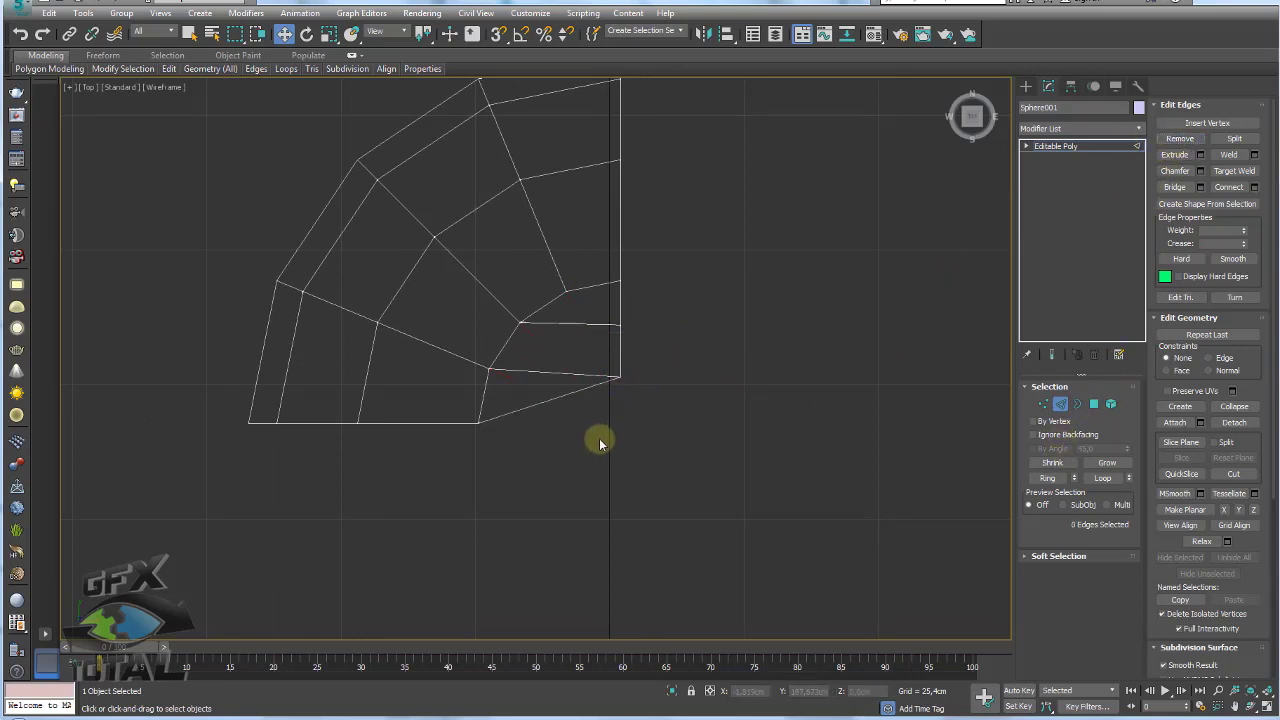
Shift-drag the vertical corner edge right to extrude a strip of faces, shown edged-shaded
{"action": "left_click_drag", "start_coordinate": [640, 418], "coordinate": [600, 360]}
{"action": "scroll", "coordinate": [621, 379], "scroll_direction": "up", "scroll_amount": 2}
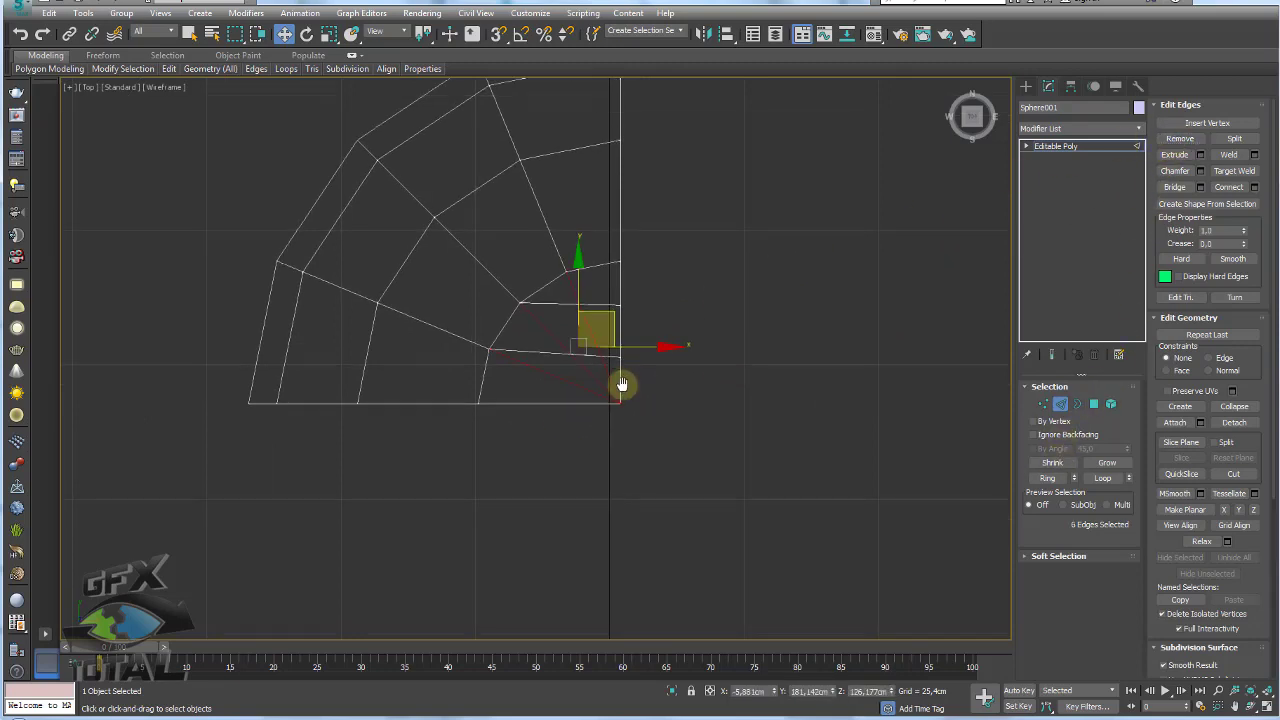
{"action": "scroll", "coordinate": [621, 379], "scroll_direction": "up", "scroll_amount": 2}
{"action": "left_click", "coordinate": [620, 380]}
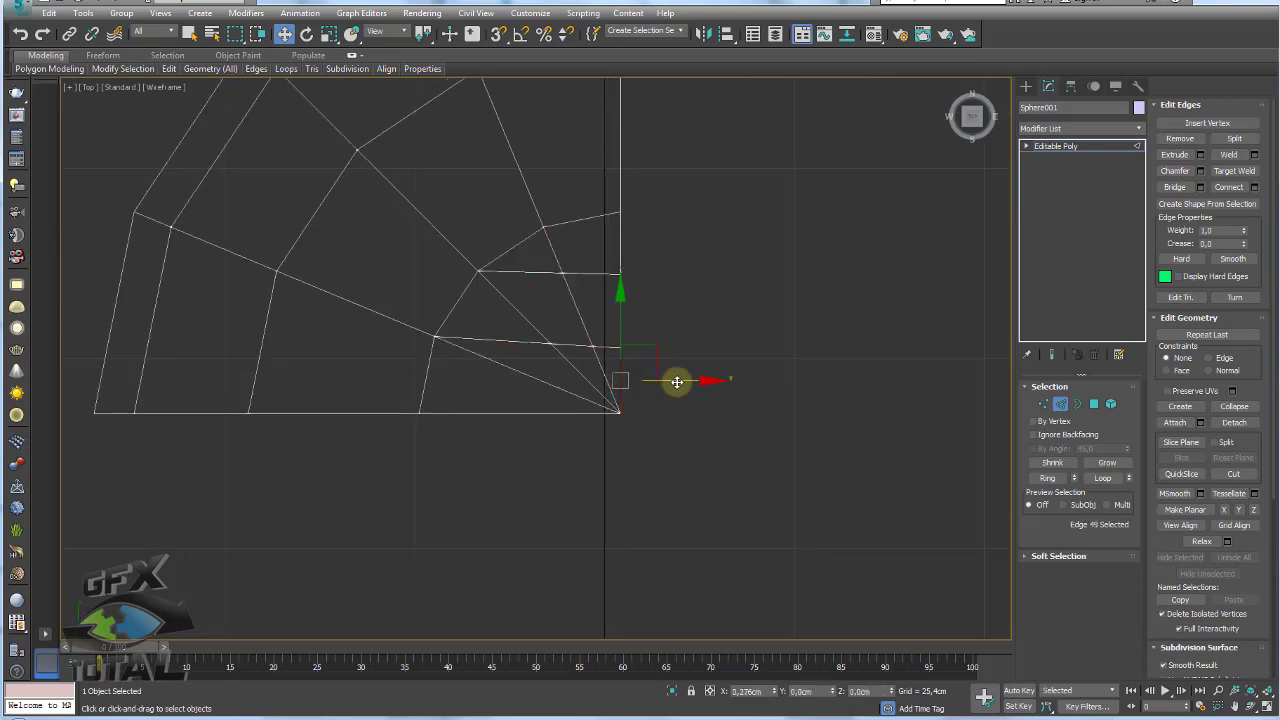
{"action": "left_click_drag", "start_coordinate": [674, 380], "coordinate": [771, 380], "text": "shift"}
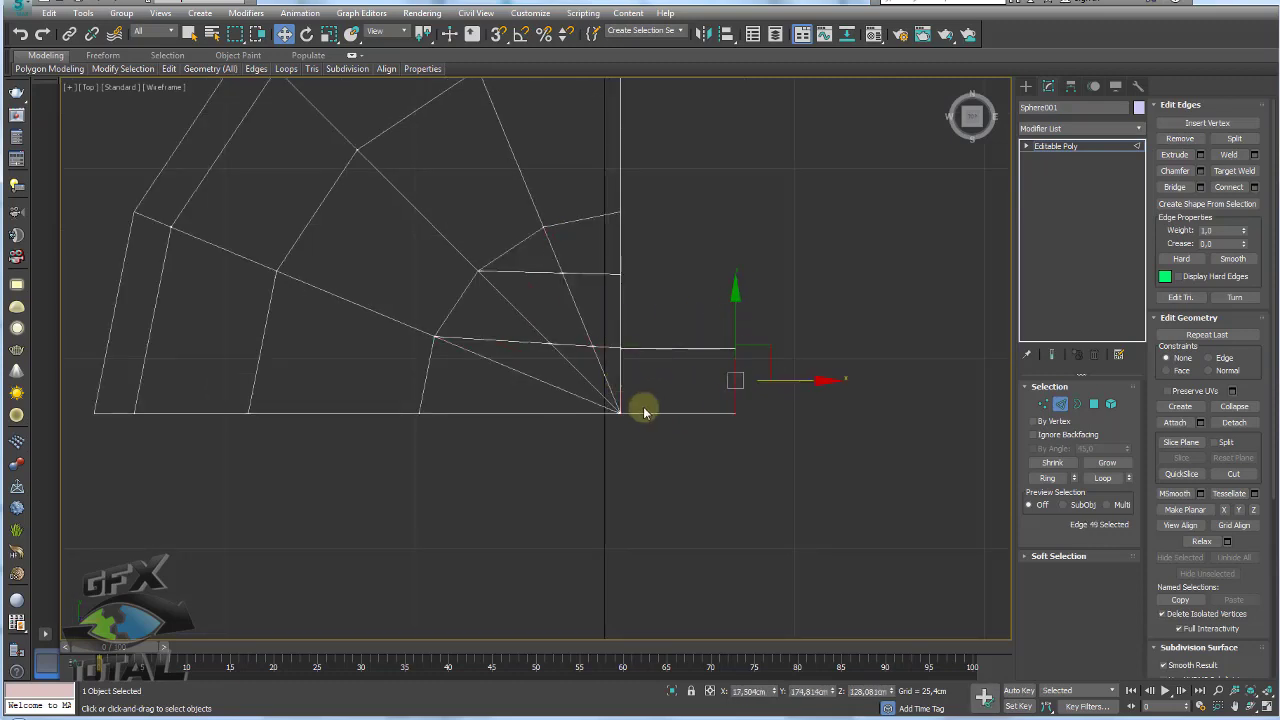
{"action": "key", "text": "F3"}
{"action": "key", "text": "F4"}
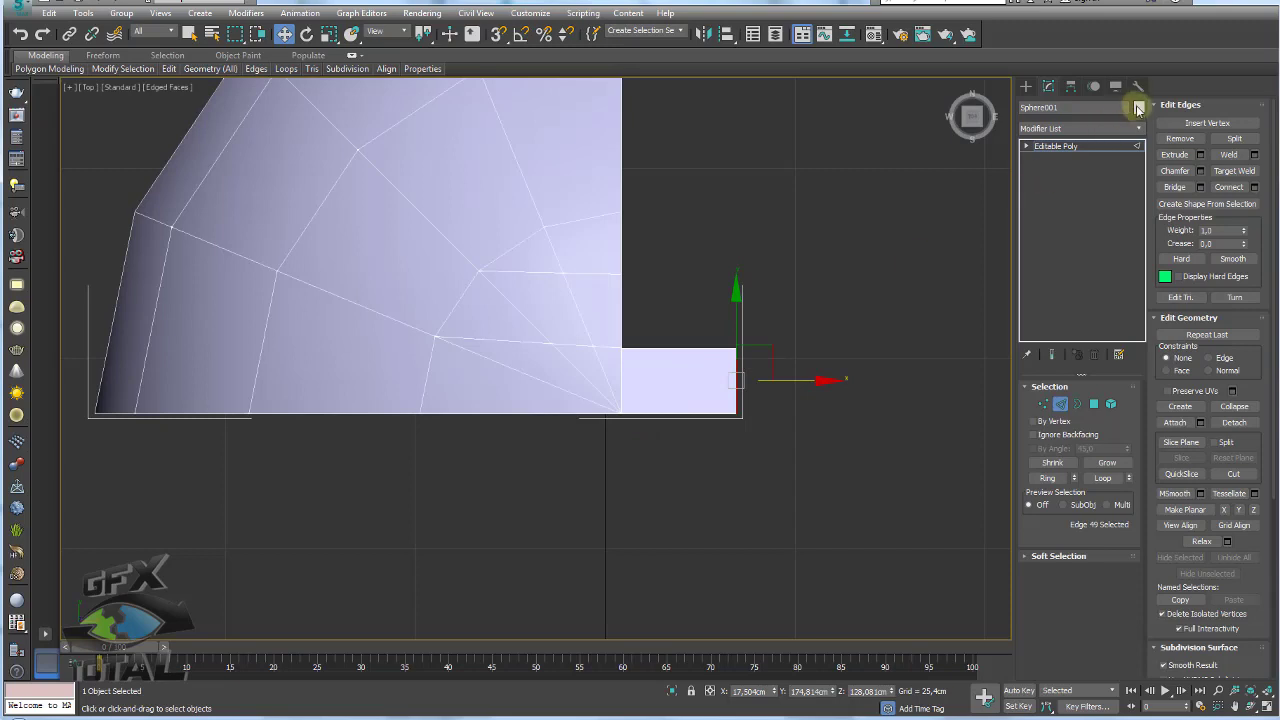
Change the object colour of the mesh to blue
{"action": "left_click", "coordinate": [1138, 107]}
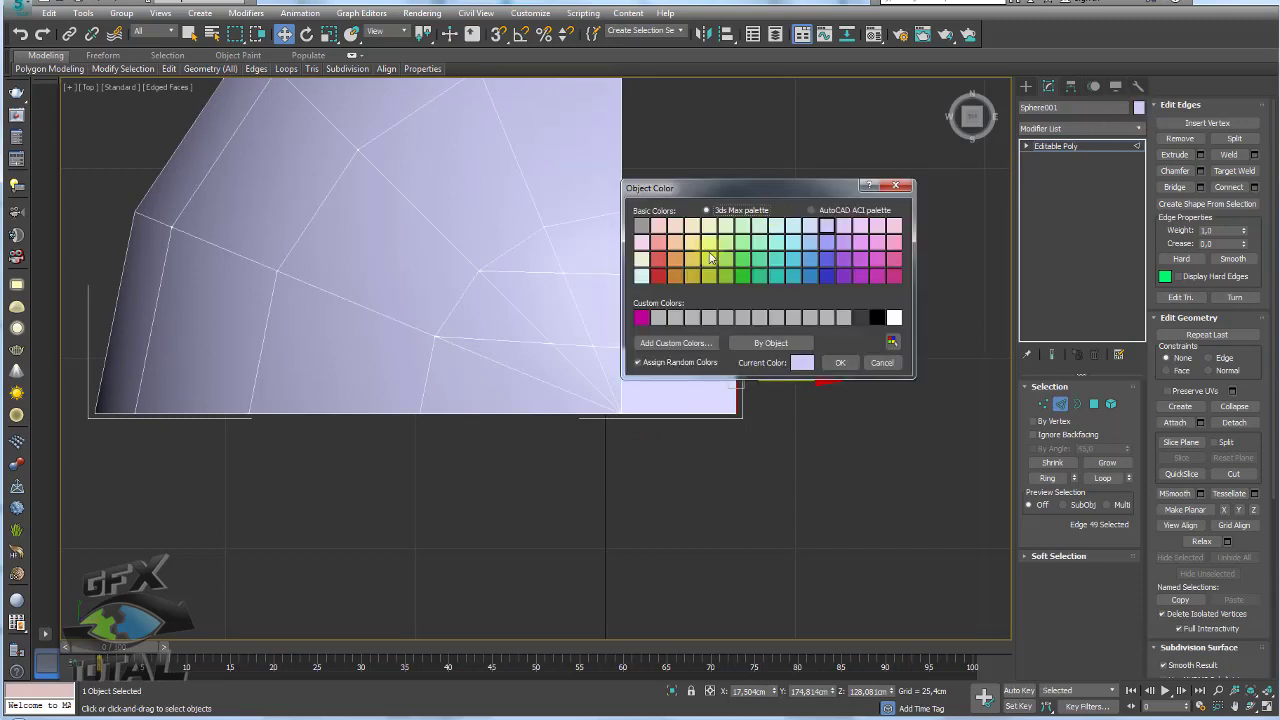
{"action": "left_click", "coordinate": [827, 277]}
{"action": "left_click", "coordinate": [840, 362]}
Select the small rectangular strip's edges and delete the strip
{"action": "mouse_move", "coordinate": [805, 355]}
{"action": "middle_mouse_down"}
{"action": "mouse_move", "coordinate": [628, 367]}
{"action": "mouse_move", "coordinate": [652, 383]}
{"action": "middle_mouse_up"}
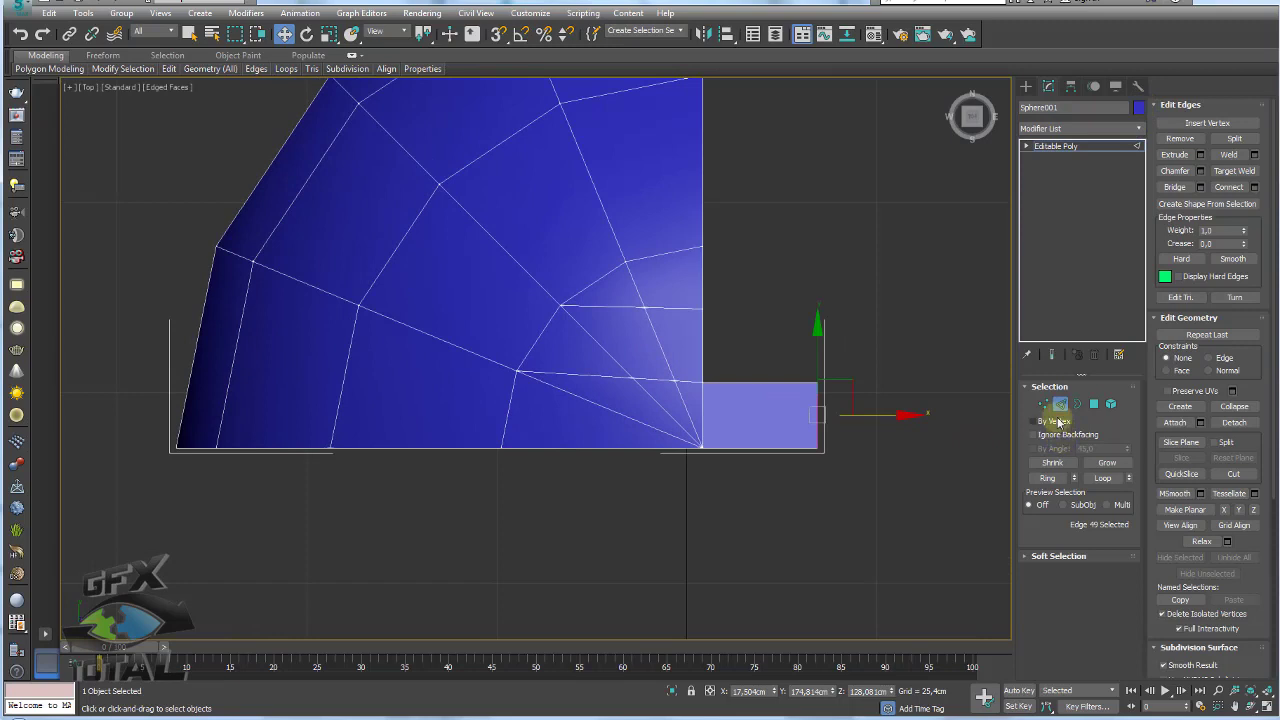
{"action": "double_click", "coordinate": [663, 357]}
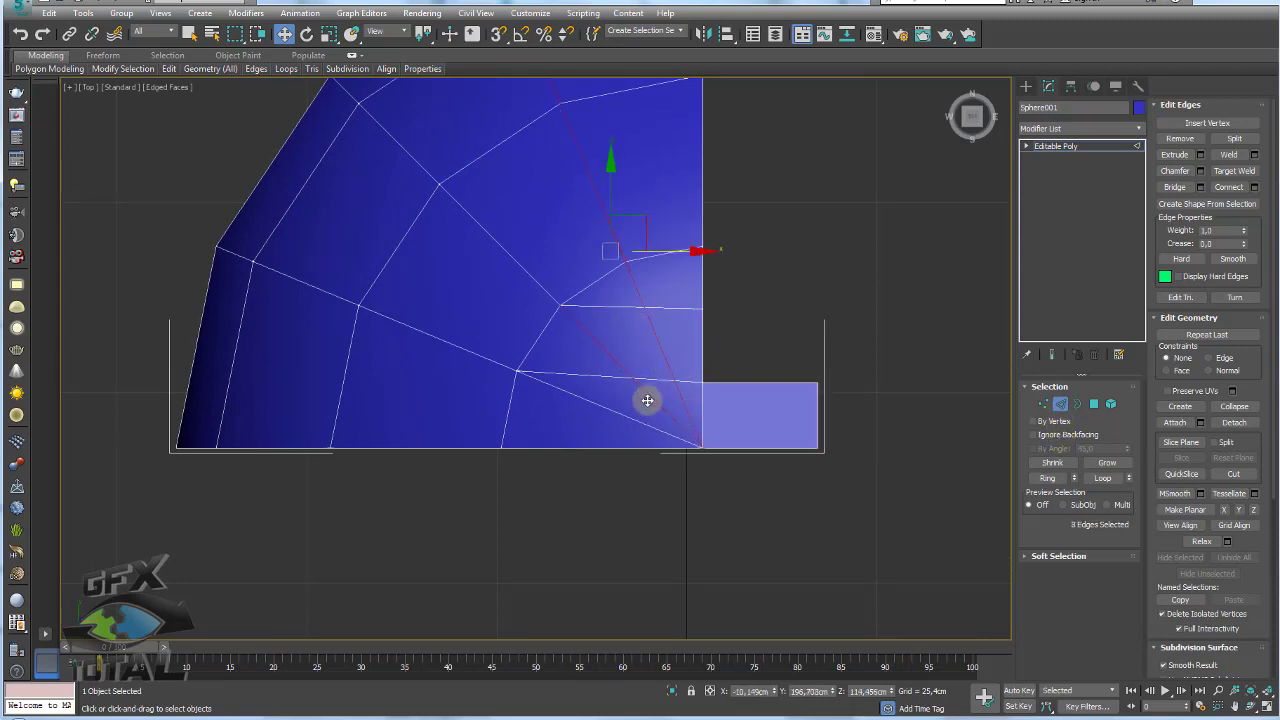
{"action": "left_click", "coordinate": [611, 412], "text": "ctrl"}
{"action": "scroll", "coordinate": [548, 362], "scroll_direction": "down", "scroll_amount": 3}
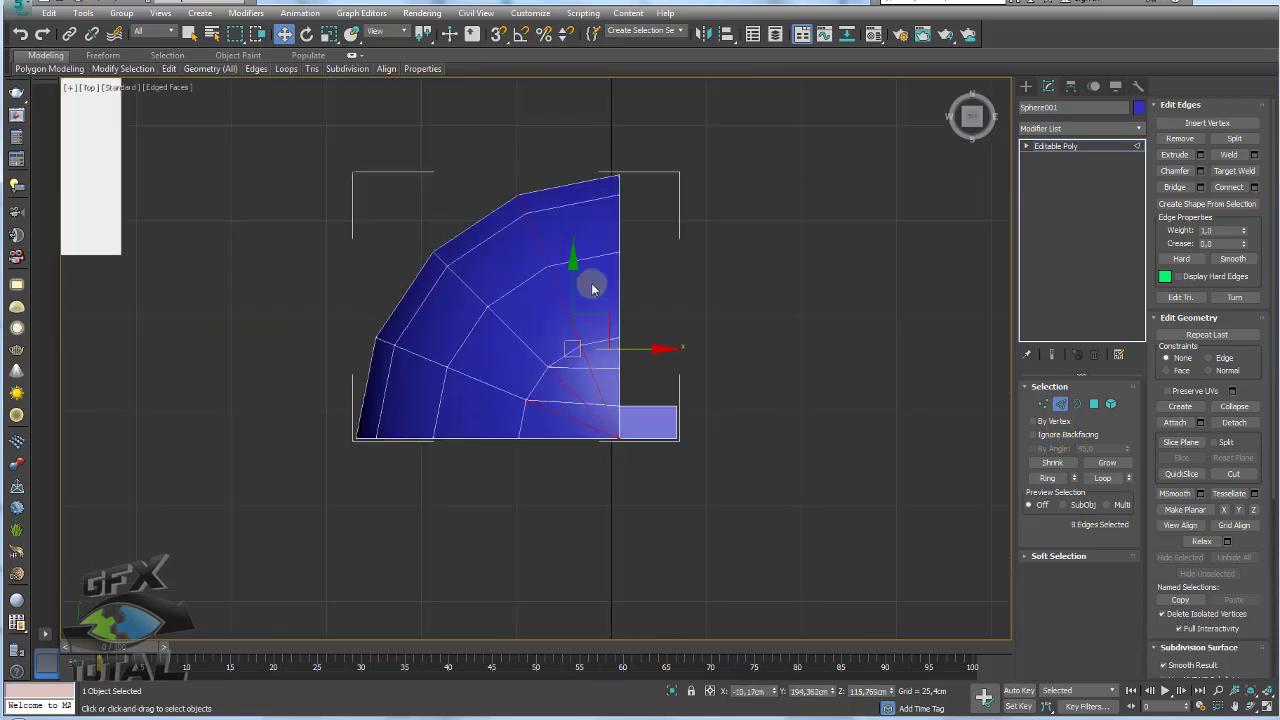
{"action": "left_click", "coordinate": [540, 258], "text": "alt"}
{"action": "scroll", "coordinate": [606, 289], "scroll_direction": "up", "scroll_amount": 2}
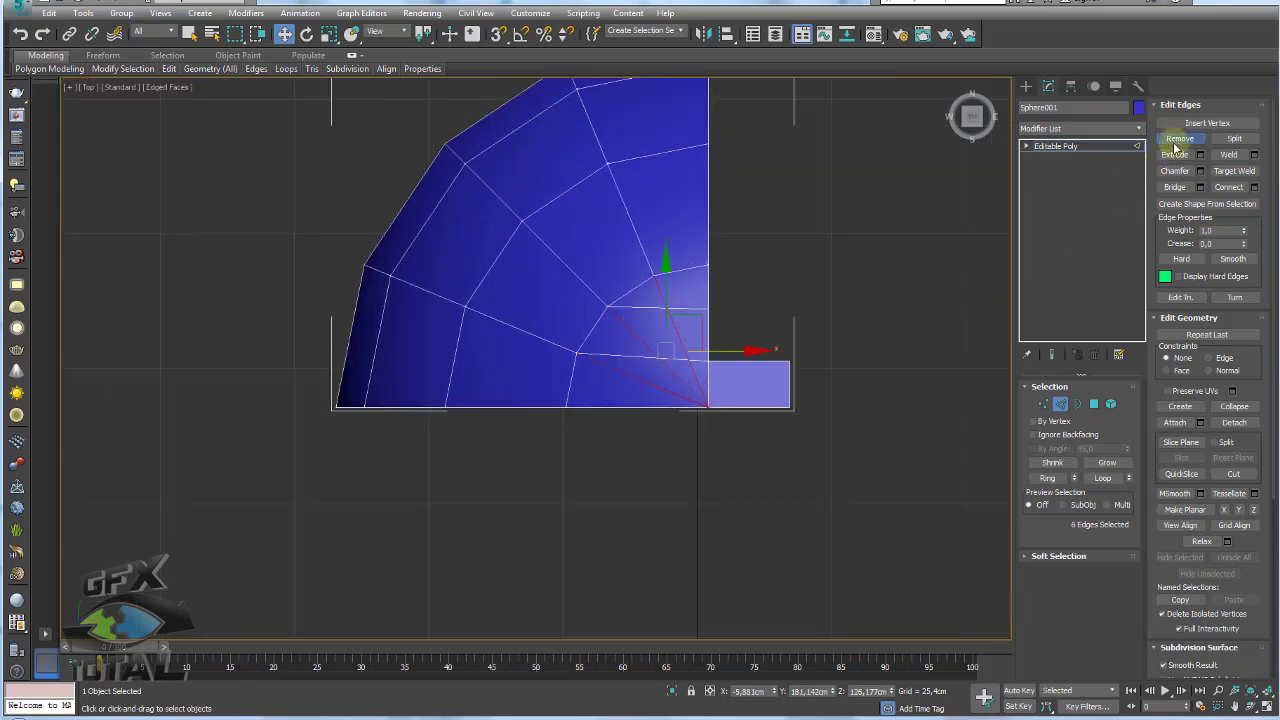
{"action": "left_click", "coordinate": [838, 303]}
{"action": "middle_click_drag", "start_coordinate": [796, 318], "coordinate": [708, 294]}
{"action": "left_click_drag", "start_coordinate": [712, 335], "coordinate": [667, 410]}
{"action": "key", "text": "Delete"}
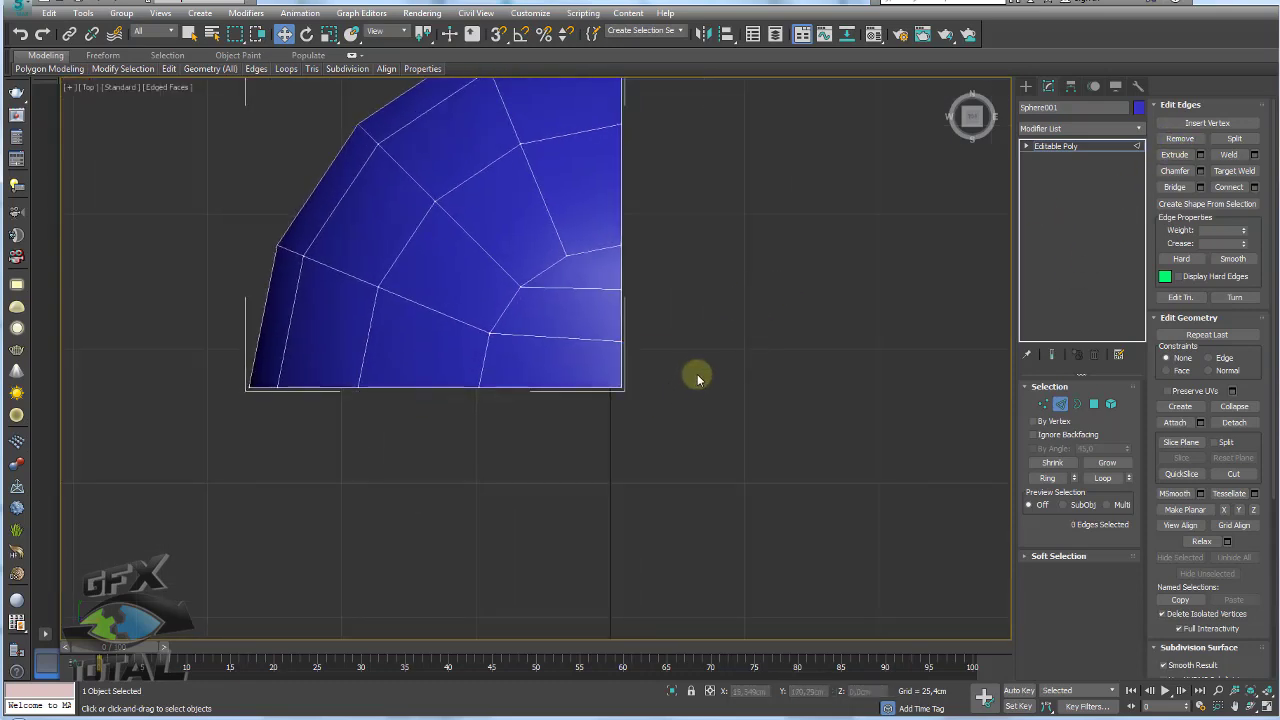
{"action": "mouse_move", "coordinate": [675, 230]}
{"action": "middle_mouse_down", "text": "alt"}
{"action": "mouse_move", "coordinate": [597, 303]}
{"action": "mouse_move", "coordinate": [748, 266]}
{"action": "mouse_move", "coordinate": [751, 297]}
{"action": "mouse_move", "coordinate": [735, 298]}
{"action": "middle_mouse_up", "text": "alt"}
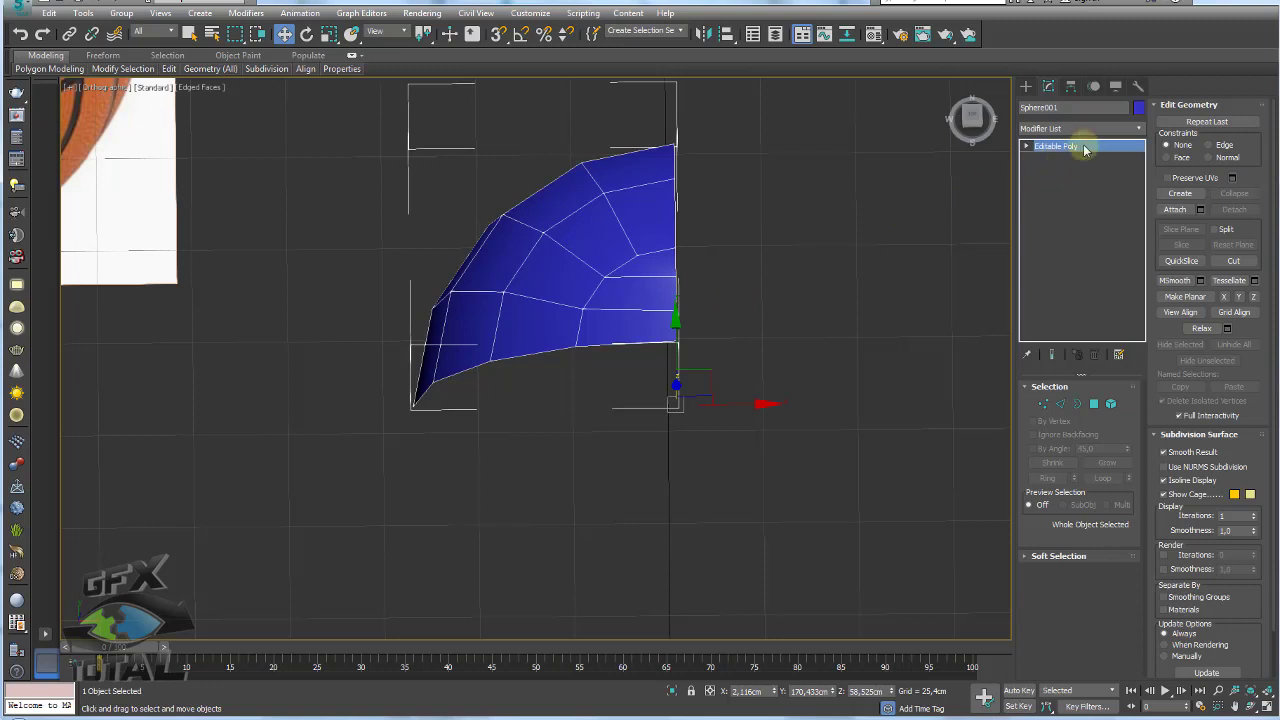
Add a Symmetry modifier on X with Flip enabled
{"action": "left_click", "coordinate": [1137, 131]}
{"action": "mouse_move", "coordinate": [1139, 180]}
{"action": "left_mouse_down"}
{"action": "mouse_move", "coordinate": [1134, 400]}
{"action": "mouse_move", "coordinate": [1108, 560]}
{"action": "left_mouse_up"}
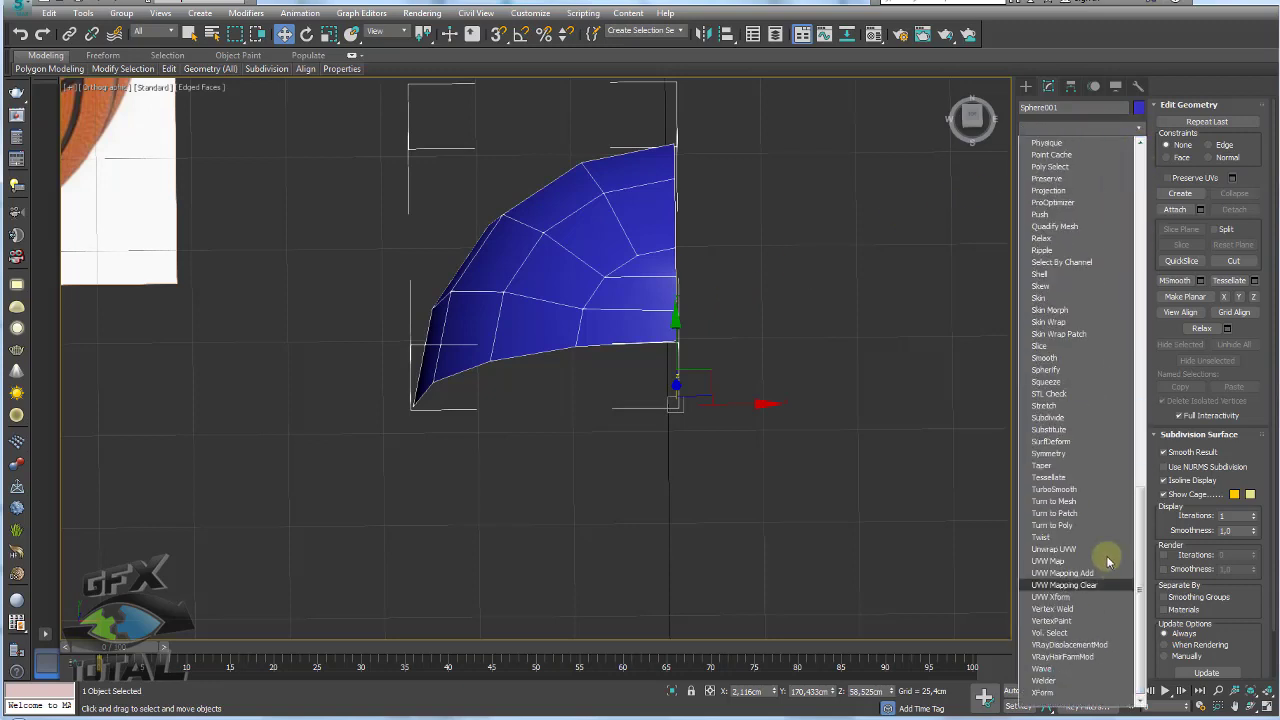
{"action": "left_click", "coordinate": [1063, 454]}
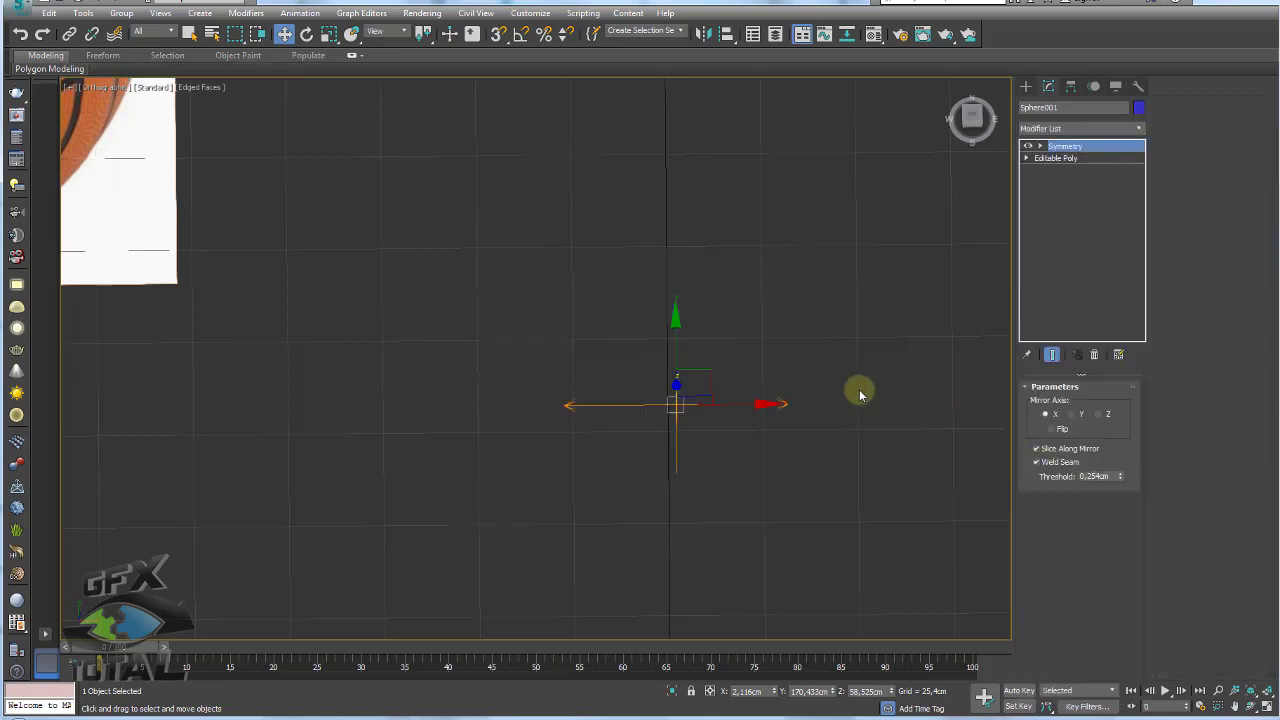
{"action": "left_click", "coordinate": [1053, 428]}
{"action": "mouse_move", "coordinate": [863, 394]}
{"action": "middle_mouse_down", "text": "alt"}
{"action": "mouse_move", "coordinate": [893, 385]}
{"action": "mouse_move", "coordinate": [854, 366]}
{"action": "middle_mouse_up", "text": "alt"}
Add a second Symmetry modifier mirroring across Y to form a dome
{"action": "left_click", "coordinate": [1138, 129]}
{"action": "left_click_drag", "start_coordinate": [1139, 183], "coordinate": [1157, 575]}
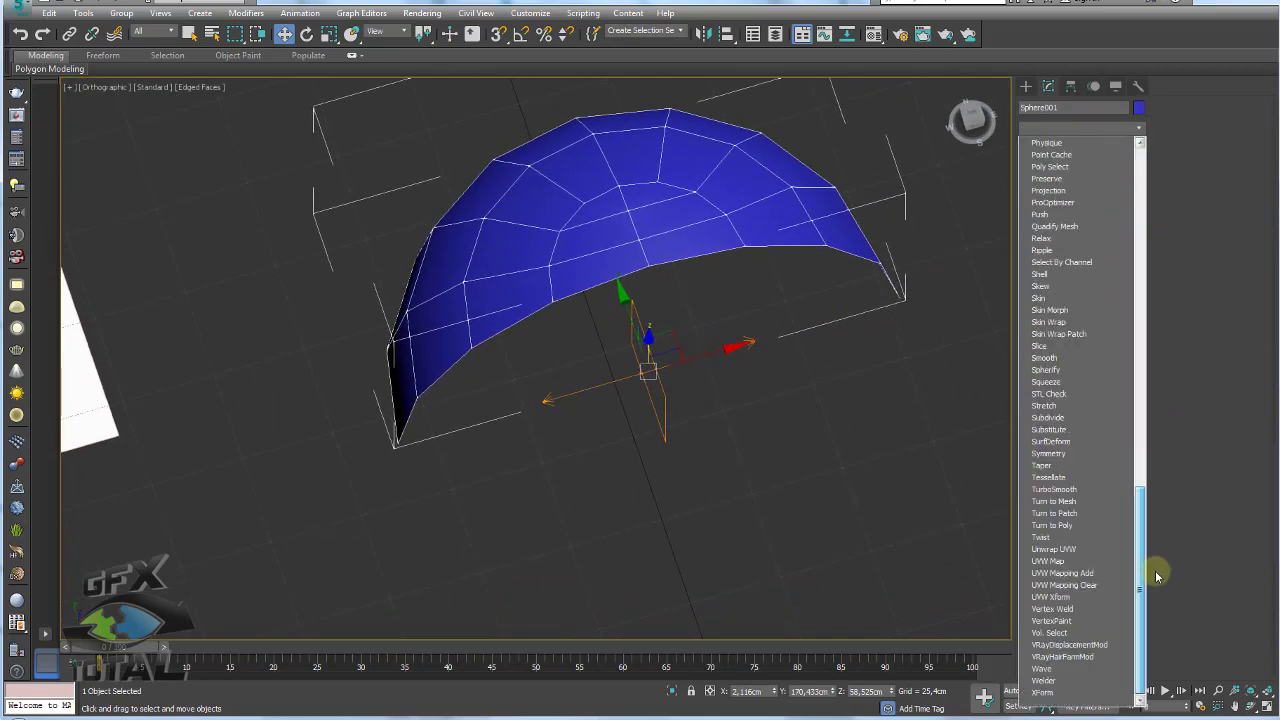
{"action": "left_click", "coordinate": [1048, 453]}
{"action": "middle_click_drag", "start_coordinate": [928, 436], "coordinate": [900, 434], "text": "alt"}
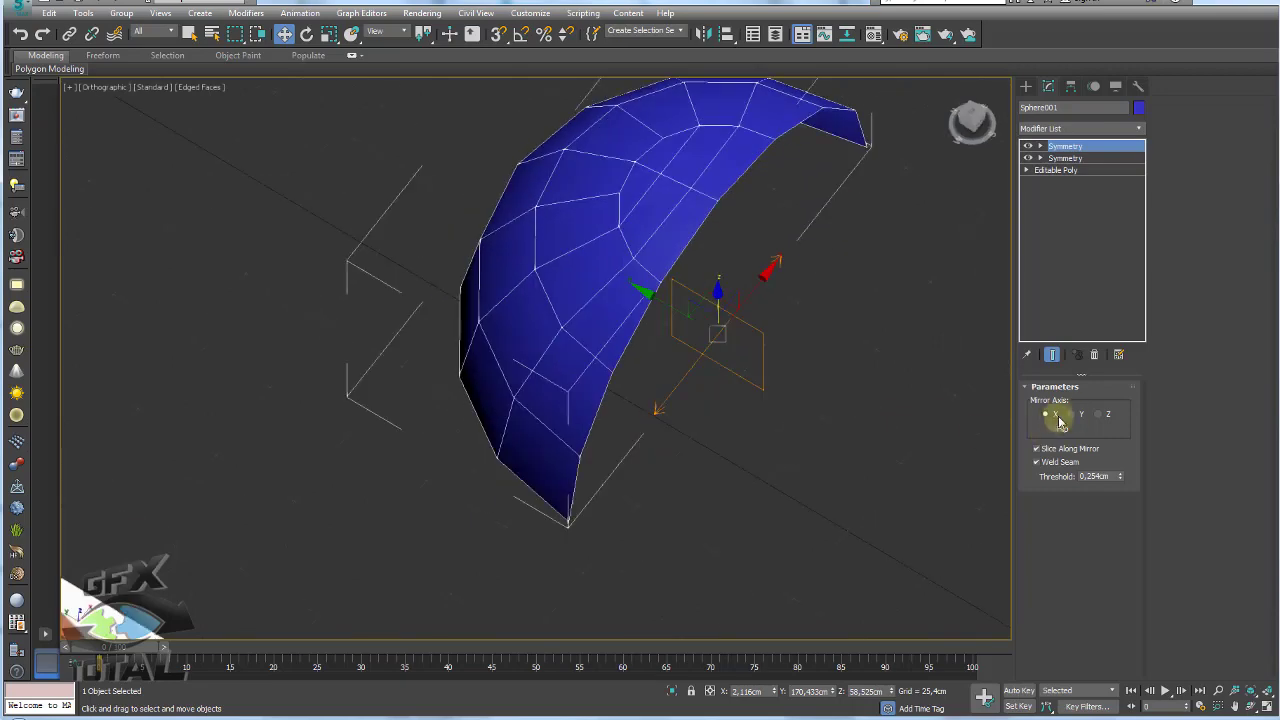
{"action": "left_click", "coordinate": [1070, 414]}
{"action": "middle_click_drag", "start_coordinate": [983, 400], "coordinate": [928, 298], "text": "alt"}
Add a third Symmetry modifier mirroring across Z to close the ball
{"action": "left_click", "coordinate": [1140, 128]}
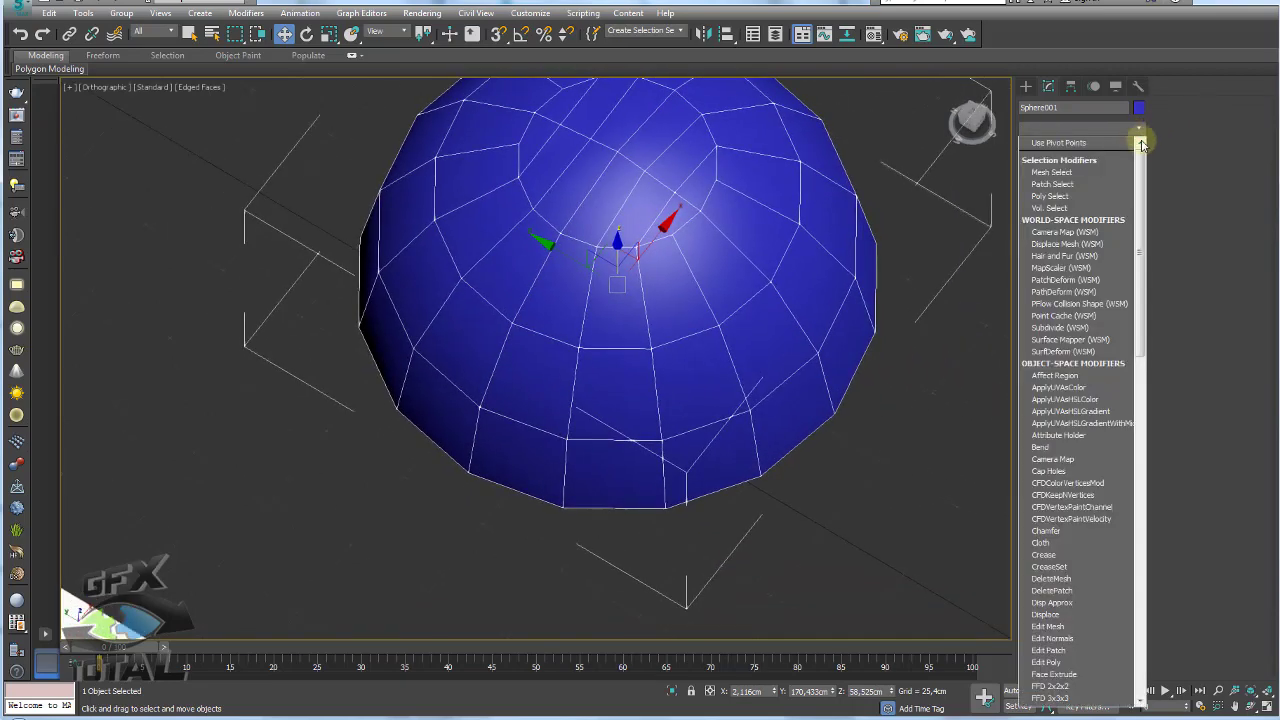
{"action": "left_click_drag", "start_coordinate": [1139, 140], "coordinate": [1139, 485]}
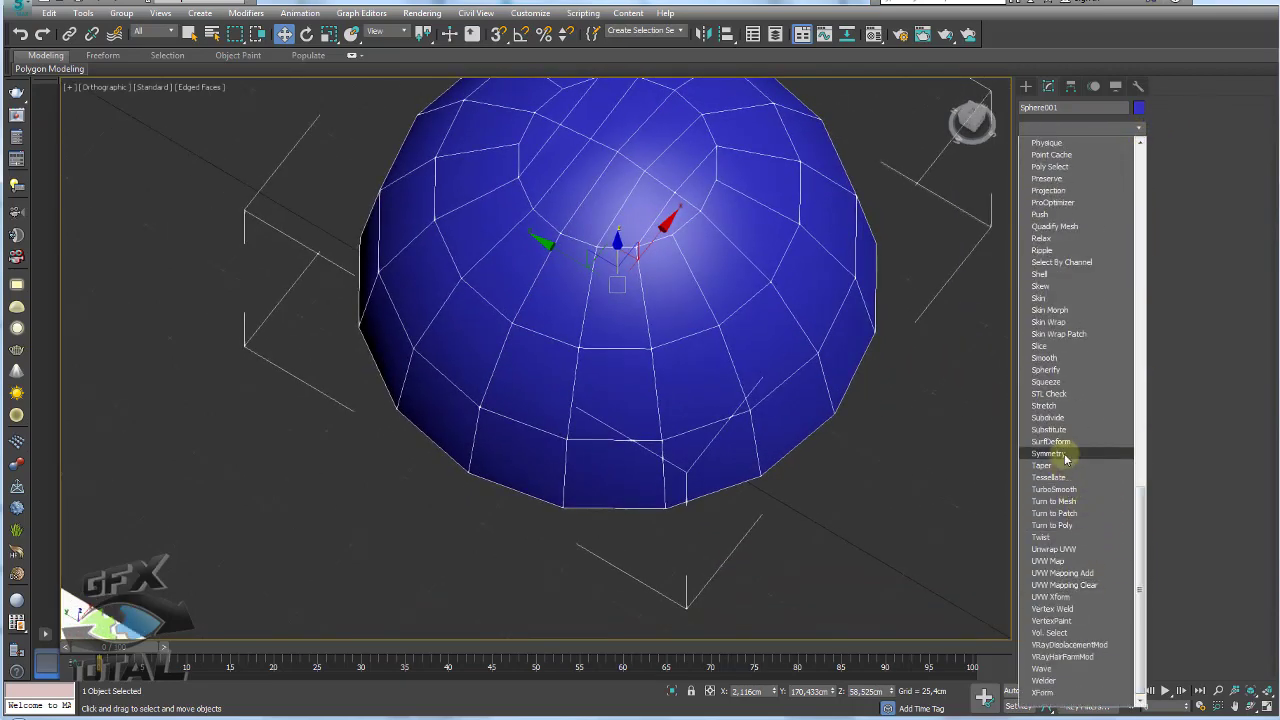
{"action": "left_click", "coordinate": [1050, 453]}
{"action": "mouse_move", "coordinate": [868, 450]}
{"action": "middle_mouse_down", "text": "alt"}
{"action": "mouse_move", "coordinate": [828, 383]}
{"action": "mouse_move", "coordinate": [796, 468]}
{"action": "mouse_move", "coordinate": [705, 480]}
{"action": "mouse_move", "coordinate": [783, 366]}
{"action": "mouse_move", "coordinate": [814, 443]}
{"action": "mouse_move", "coordinate": [745, 425]}
{"action": "middle_mouse_up", "text": "alt"}
{"action": "left_click", "coordinate": [1099, 414]}
{"action": "scroll", "coordinate": [850, 430], "scroll_direction": "down", "scroll_amount": 5}
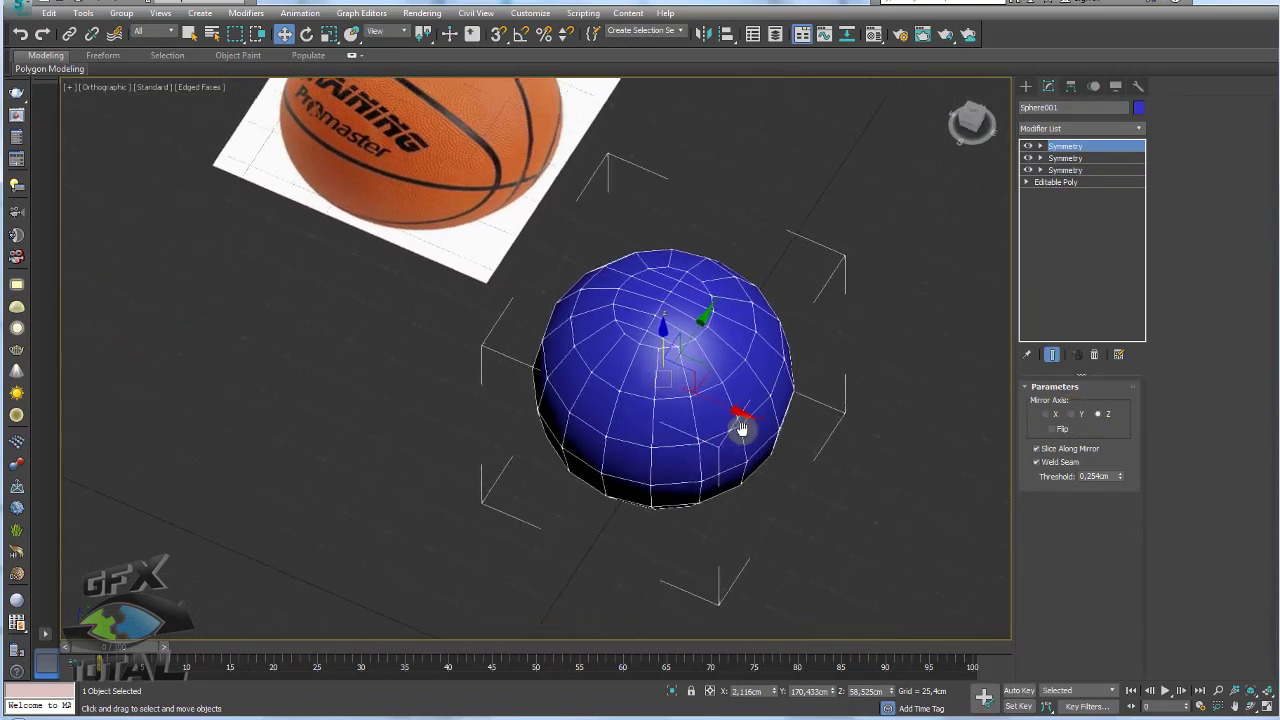
{"action": "scroll", "coordinate": [747, 426], "scroll_direction": "up", "scroll_amount": 2}
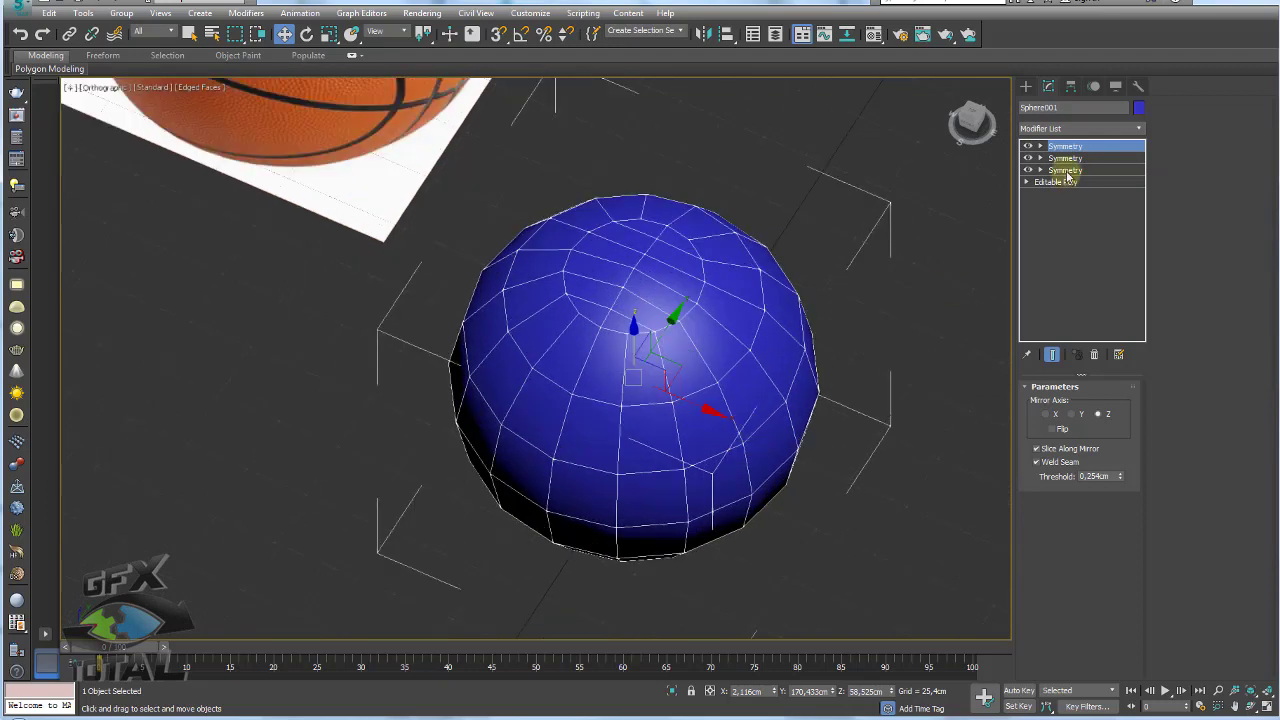
{"action": "left_click", "coordinate": [1140, 131]}
{"action": "left_click", "coordinate": [1140, 131]}
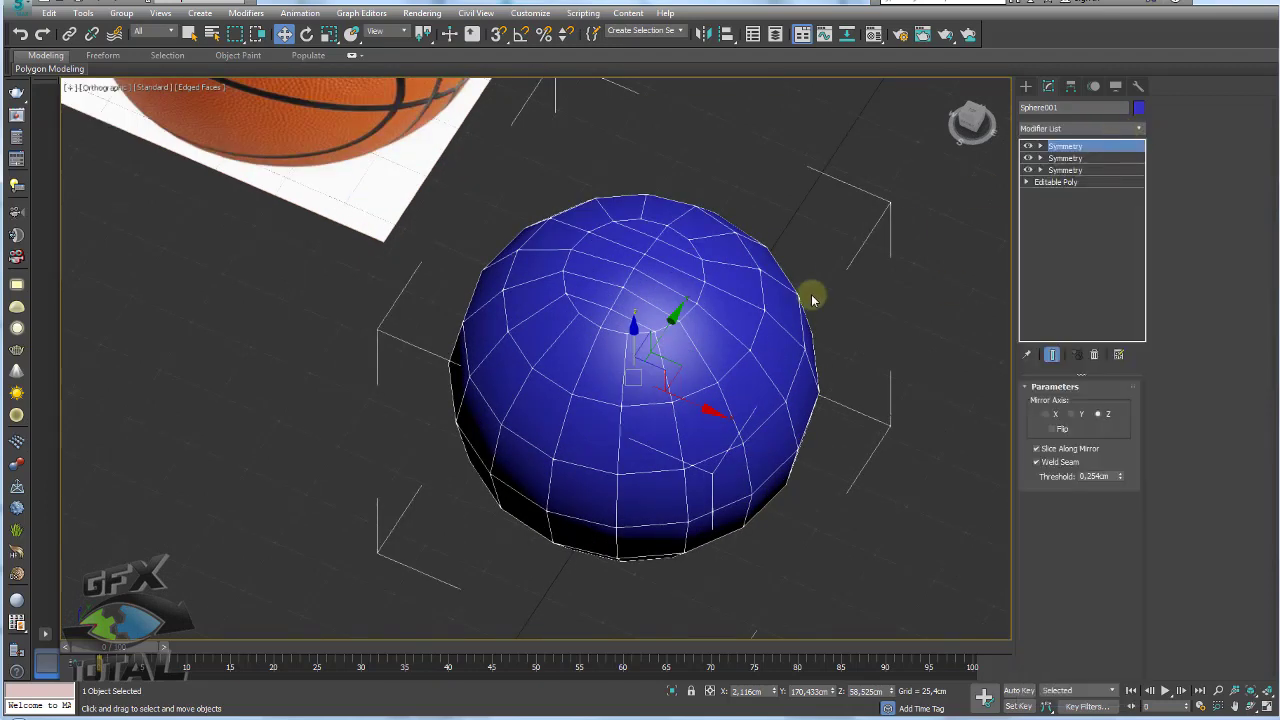
{"action": "middle_click_drag", "start_coordinate": [811, 294], "coordinate": [762, 283]}
Add an Edit Poly modifier, inspect the sphere's edges in Edge mode, then exit
{"action": "key", "text": "ctrl+e"}
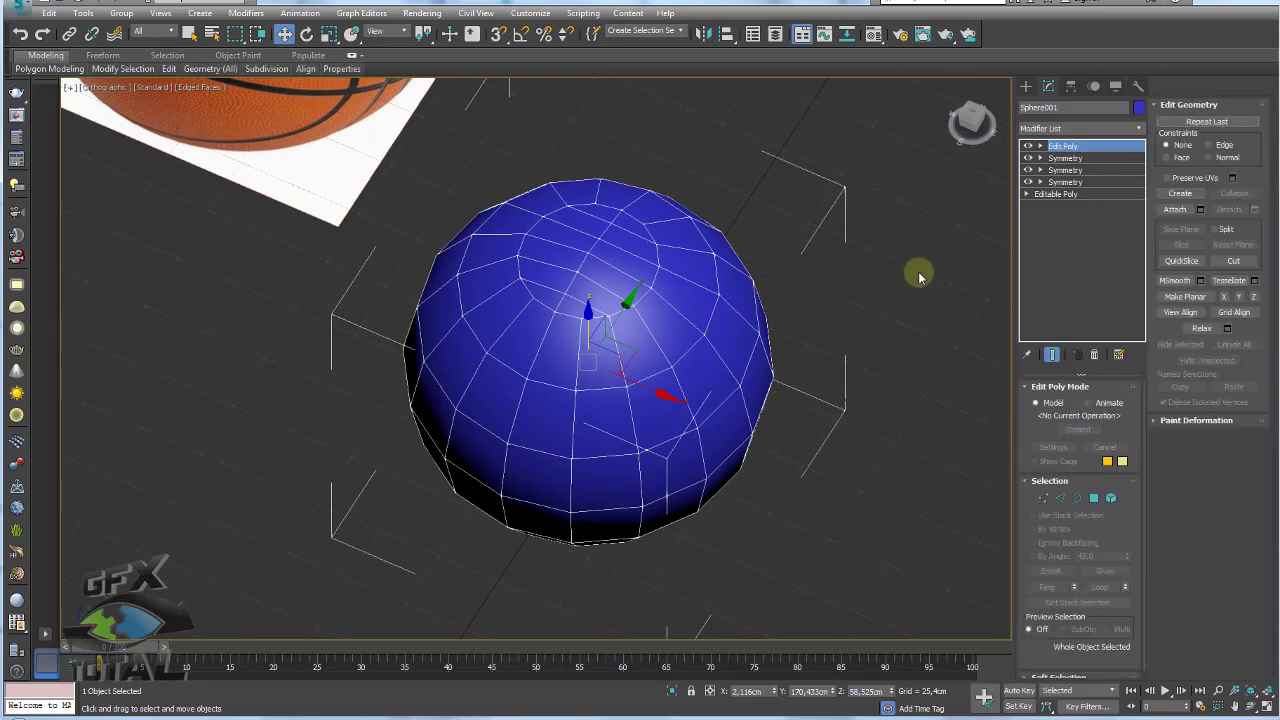
{"action": "mouse_move", "coordinate": [754, 226]}
{"action": "middle_mouse_down", "text": "alt"}
{"action": "mouse_move", "coordinate": [720, 309]}
{"action": "mouse_move", "coordinate": [740, 307]}
{"action": "middle_mouse_up", "text": "alt"}
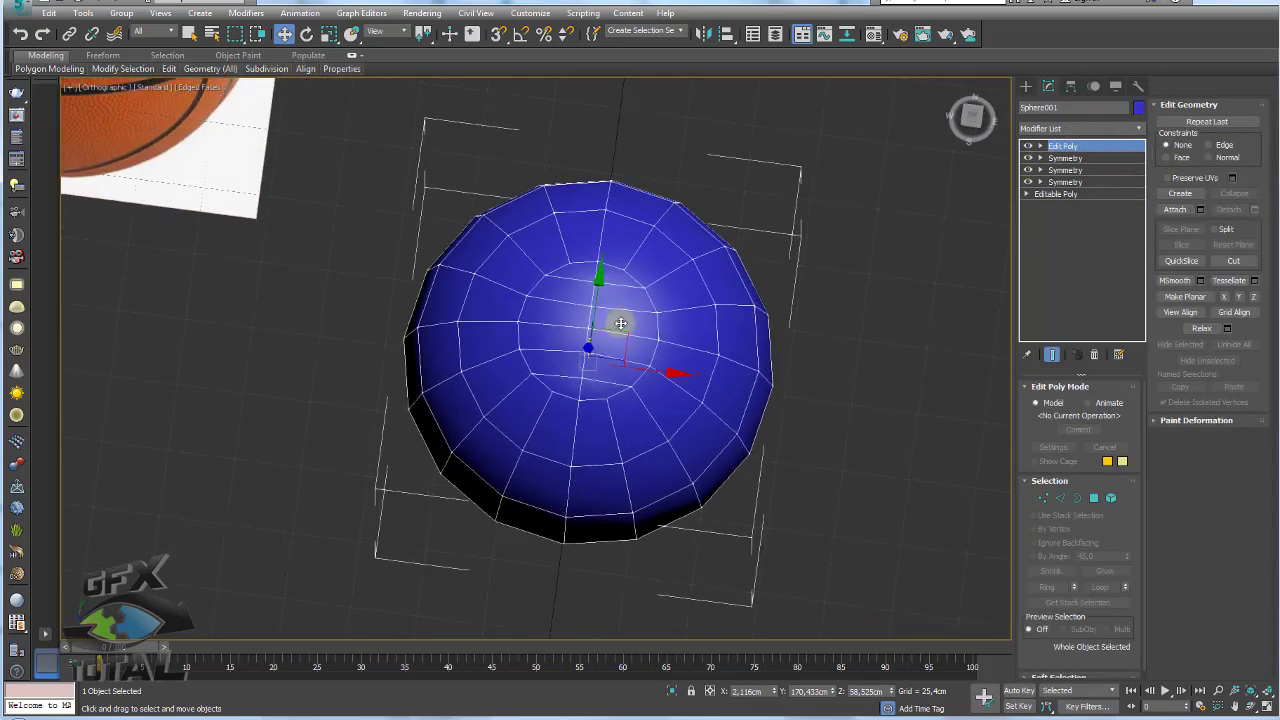
{"action": "left_click", "coordinate": [1060, 498]}
{"action": "mouse_move", "coordinate": [589, 409]}
{"action": "middle_mouse_down", "text": "alt"}
{"action": "mouse_move", "coordinate": [657, 371]}
{"action": "mouse_move", "coordinate": [689, 297]}
{"action": "mouse_move", "coordinate": [666, 218]}
{"action": "mouse_move", "coordinate": [689, 246]}
{"action": "mouse_move", "coordinate": [701, 333]}
{"action": "mouse_move", "coordinate": [717, 246]}
{"action": "mouse_move", "coordinate": [720, 341]}
{"action": "mouse_move", "coordinate": [670, 262]}
{"action": "mouse_move", "coordinate": [622, 291]}
{"action": "middle_mouse_up", "text": "alt"}
{"action": "scroll", "coordinate": [666, 218], "scroll_direction": "up", "scroll_amount": 3}
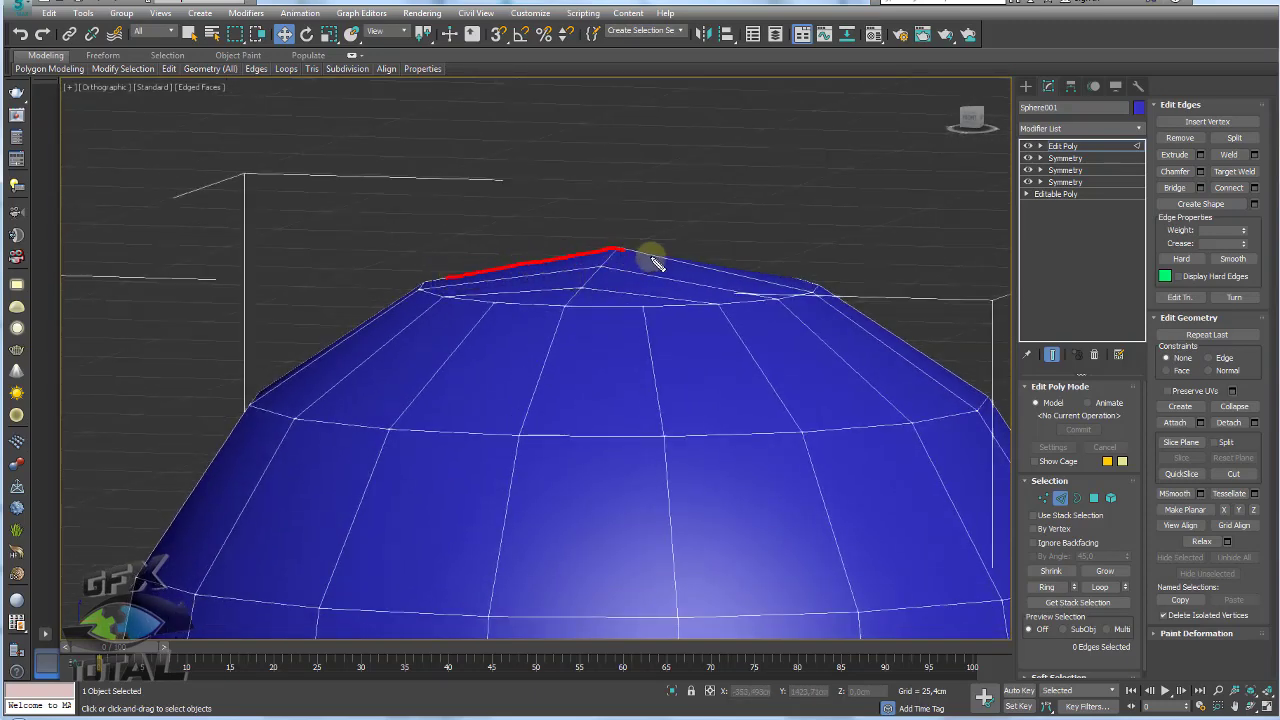
{"action": "left_click", "coordinate": [1080, 146]}
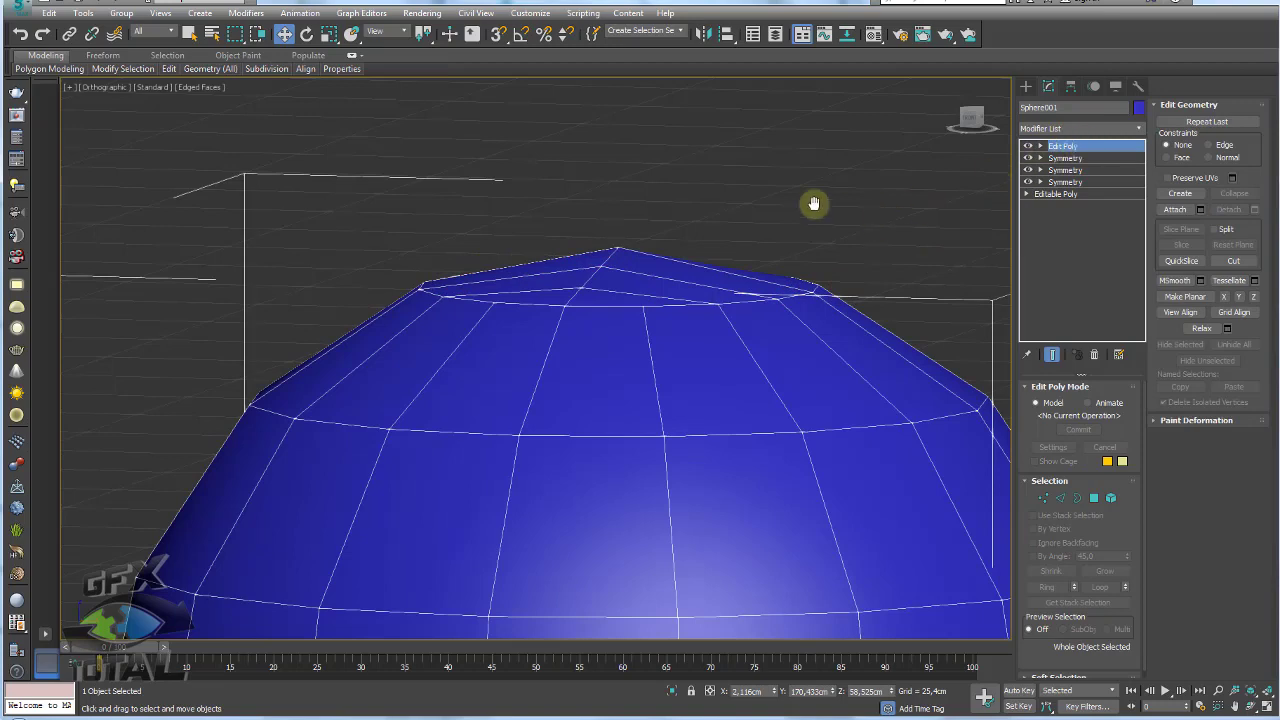
Add a Spherify modifier at 100% on top of the stack
{"action": "scroll", "coordinate": [814, 204], "scroll_direction": "down", "scroll_amount": 3}
{"action": "left_click", "coordinate": [1138, 132]}
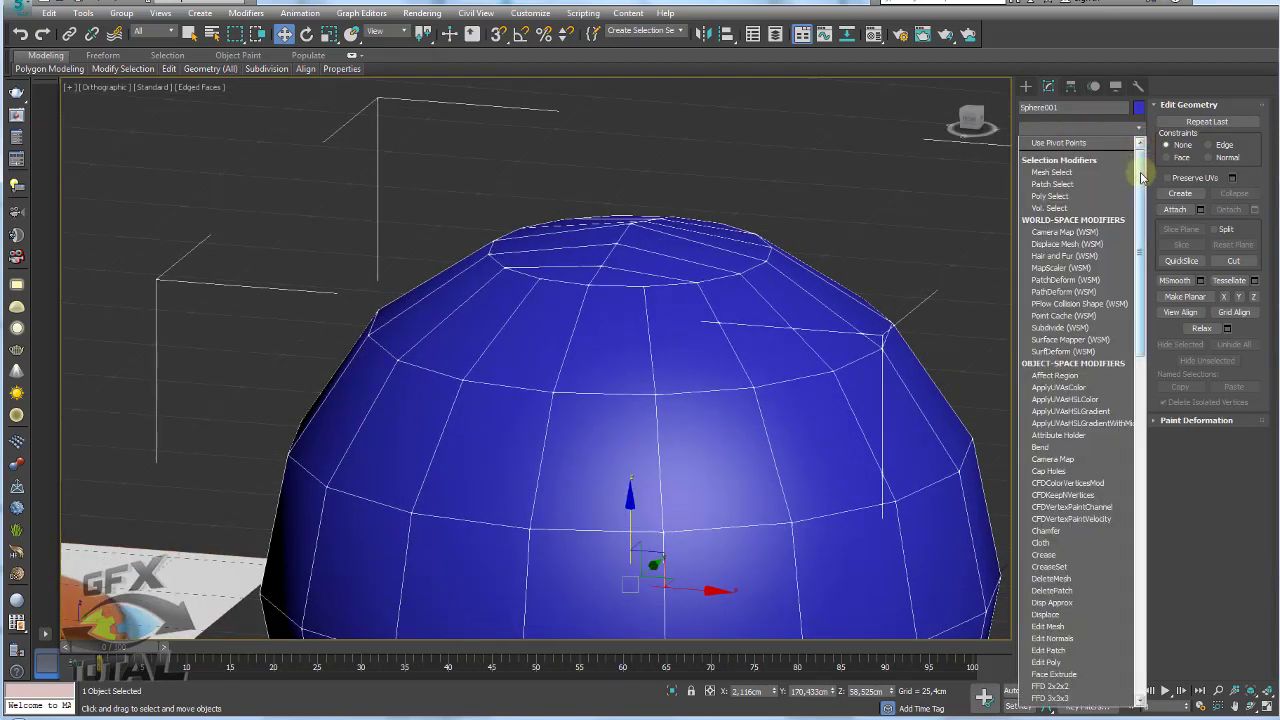
{"action": "left_click_drag", "start_coordinate": [1137, 171], "coordinate": [1134, 591]}
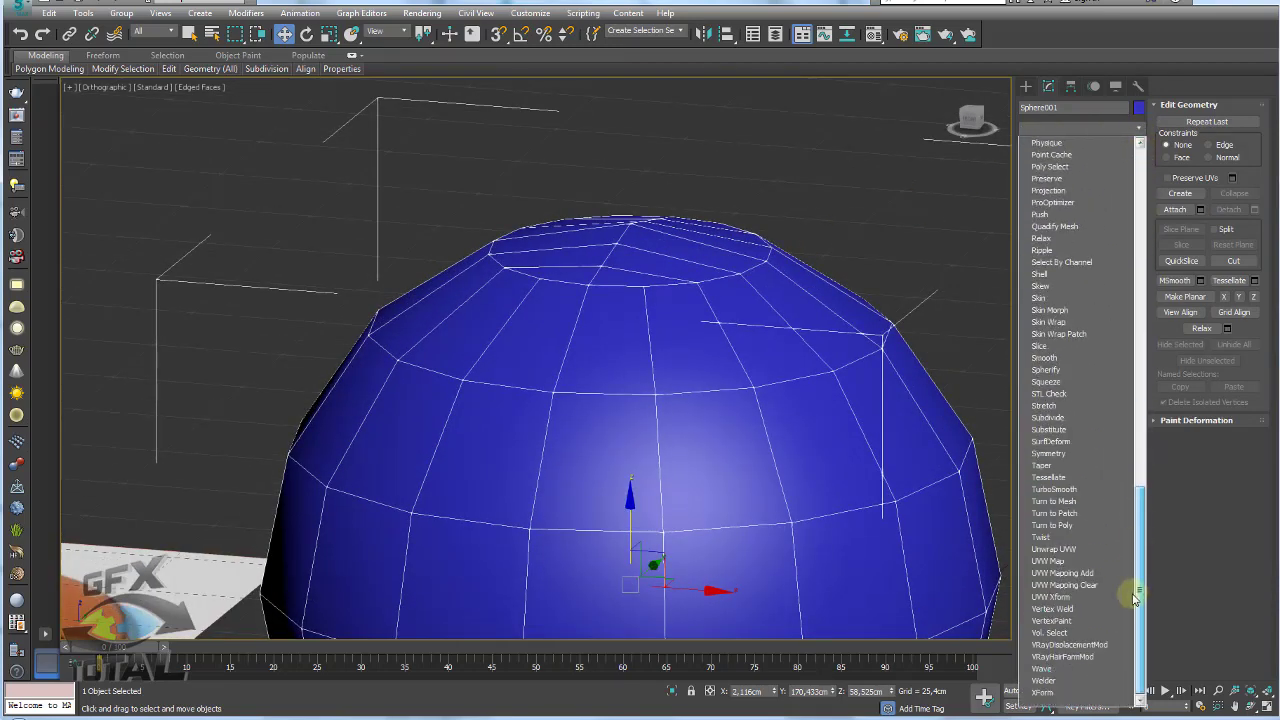
{"action": "left_click", "coordinate": [1057, 370]}
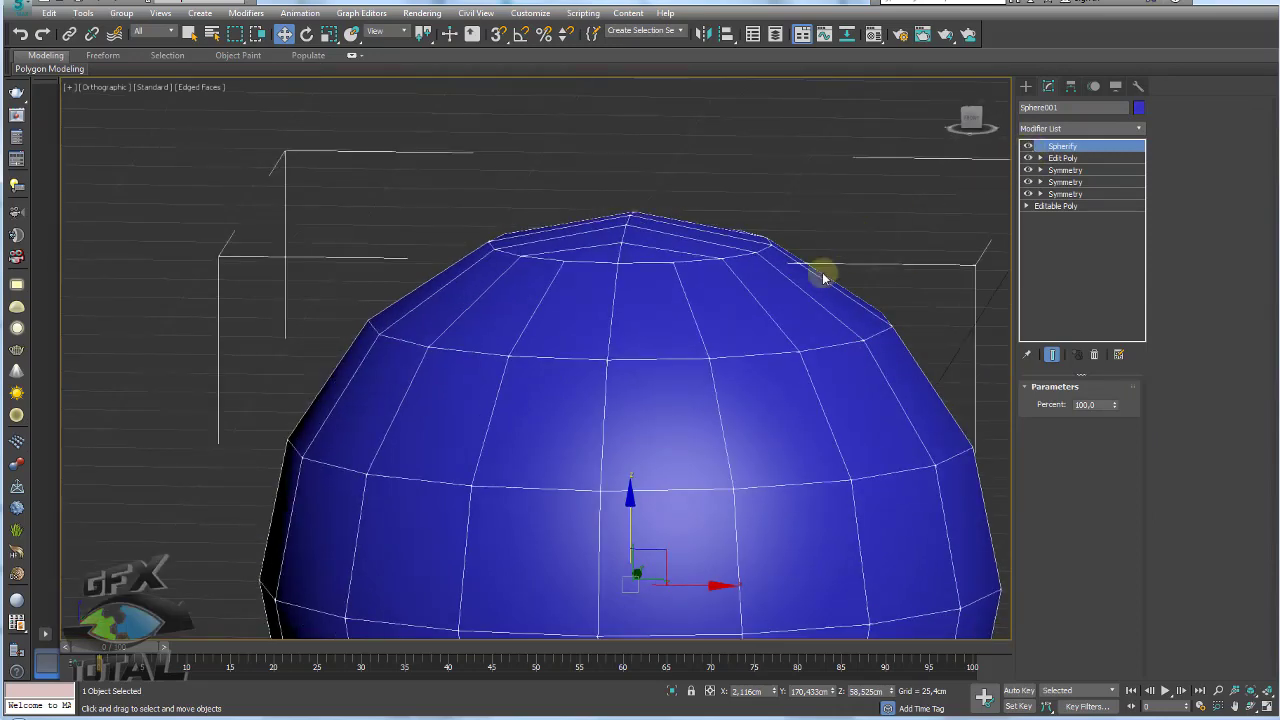
Add a temporary Edit Poly modifier above Spherify, check its edges, then delete it
{"action": "scroll", "coordinate": [815, 270], "scroll_direction": "down", "scroll_amount": 5}
{"action": "middle_click_drag", "start_coordinate": [803, 263], "coordinate": [729, 394], "text": "alt"}
{"action": "scroll", "coordinate": [749, 380], "scroll_direction": "up", "scroll_amount": 6}
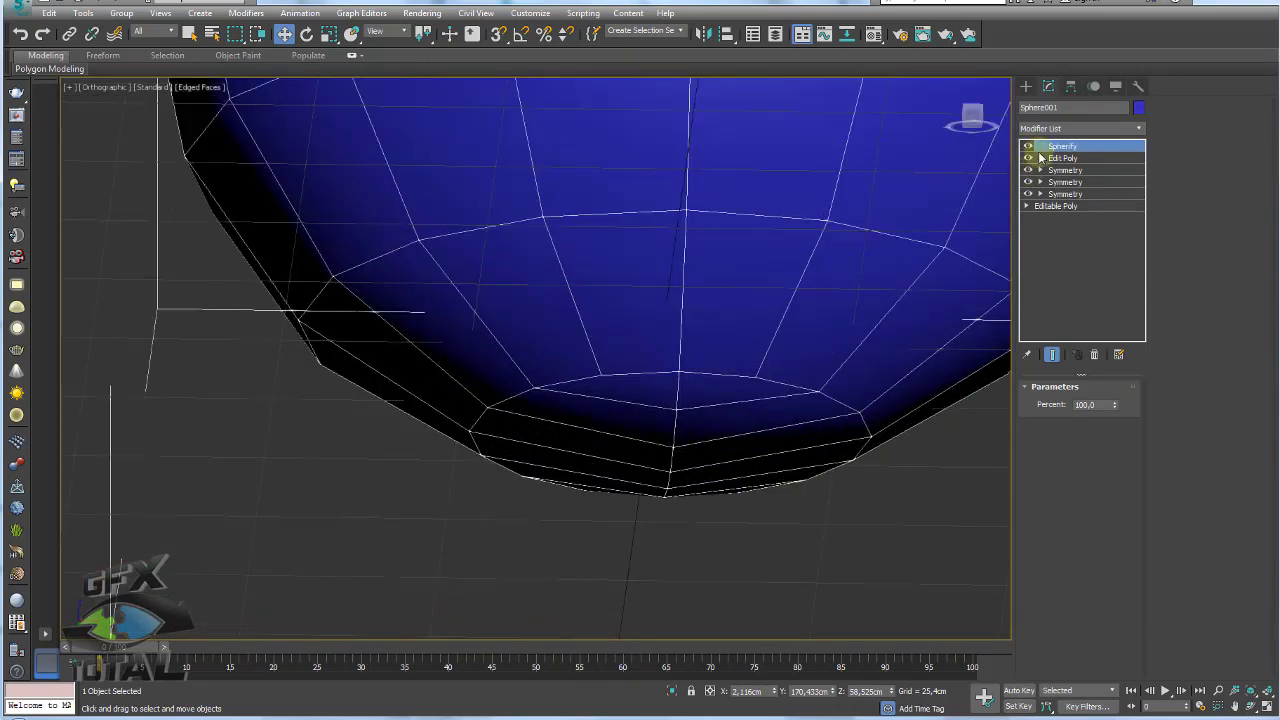
{"action": "scroll", "coordinate": [886, 171], "scroll_direction": "down", "scroll_amount": 5}
{"action": "mouse_move", "coordinate": [737, 251]}
{"action": "middle_mouse_down", "text": "alt"}
{"action": "mouse_move", "coordinate": [749, 322]}
{"action": "mouse_move", "coordinate": [743, 270]}
{"action": "middle_mouse_up", "text": "alt"}
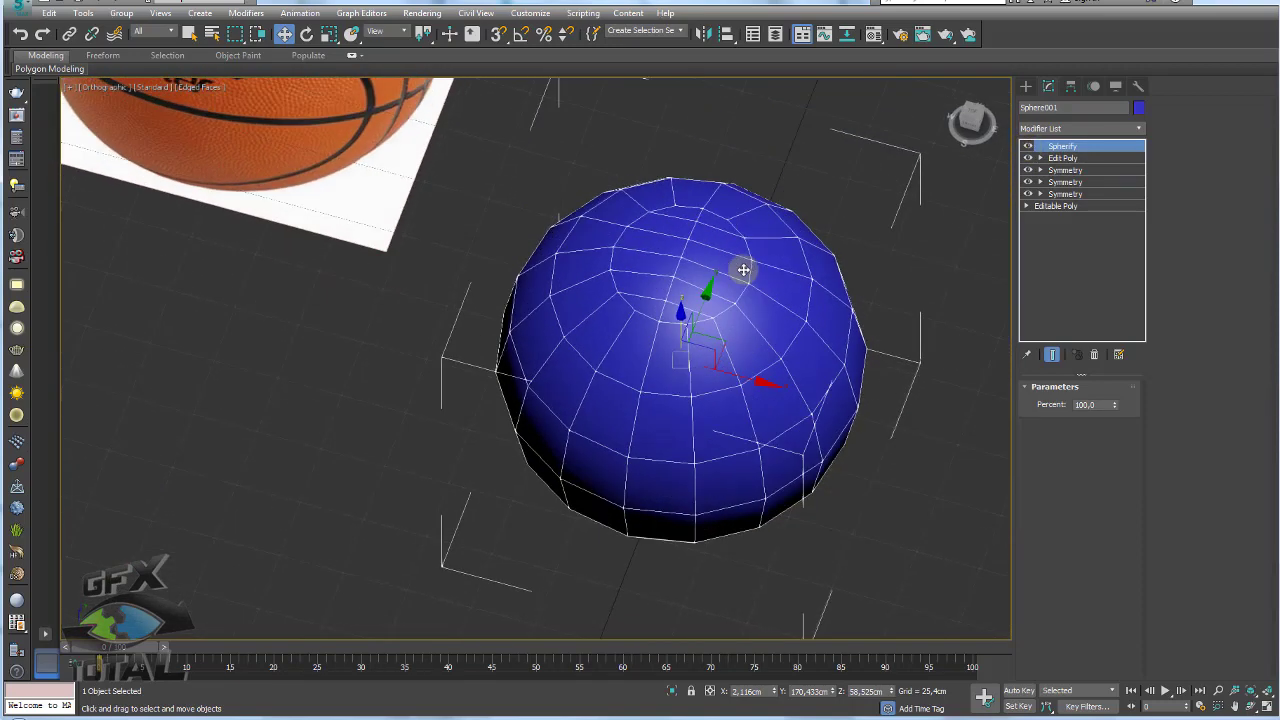
{"action": "key", "text": "ctrl+e"}
{"action": "left_click", "coordinate": [1060, 497]}
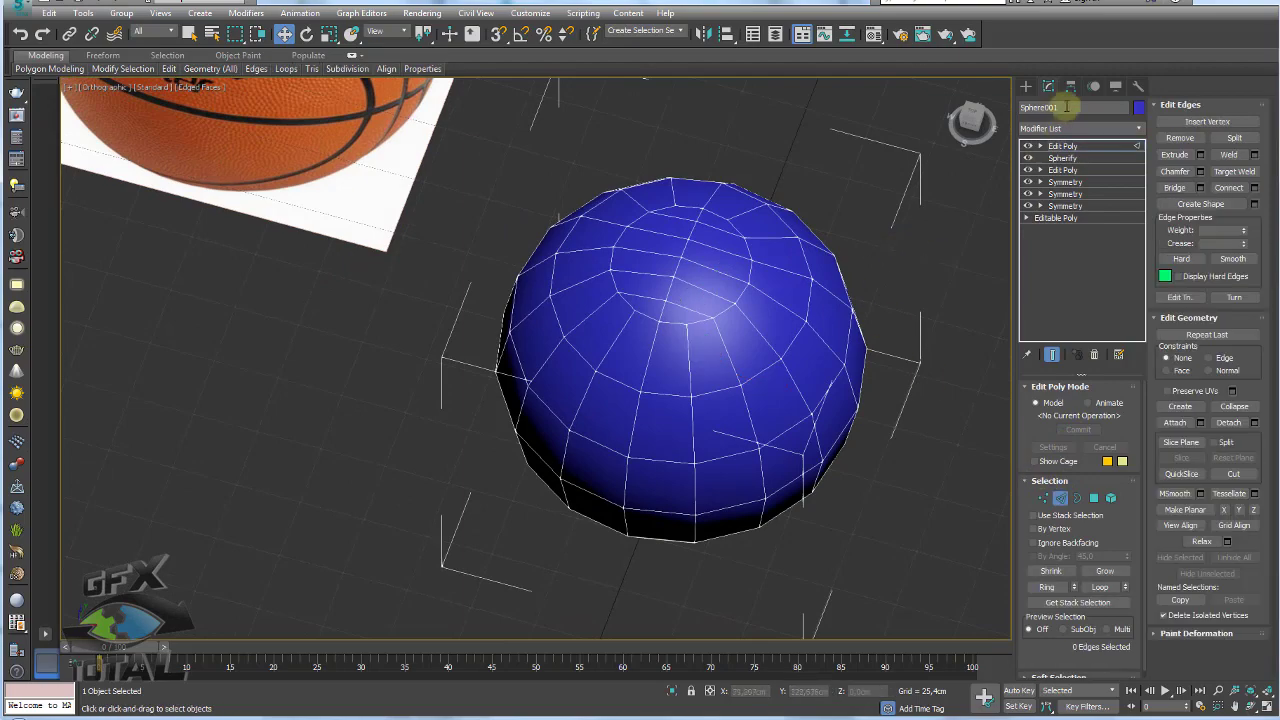
{"action": "mouse_move", "coordinate": [698, 276]}
{"action": "middle_mouse_down", "text": "alt"}
{"action": "mouse_move", "coordinate": [709, 263]}
{"action": "mouse_move", "coordinate": [663, 403]}
{"action": "mouse_move", "coordinate": [597, 323]}
{"action": "mouse_move", "coordinate": [630, 284]}
{"action": "middle_mouse_up", "text": "alt"}
{"action": "scroll", "coordinate": [591, 366], "scroll_direction": "up", "scroll_amount": 3}
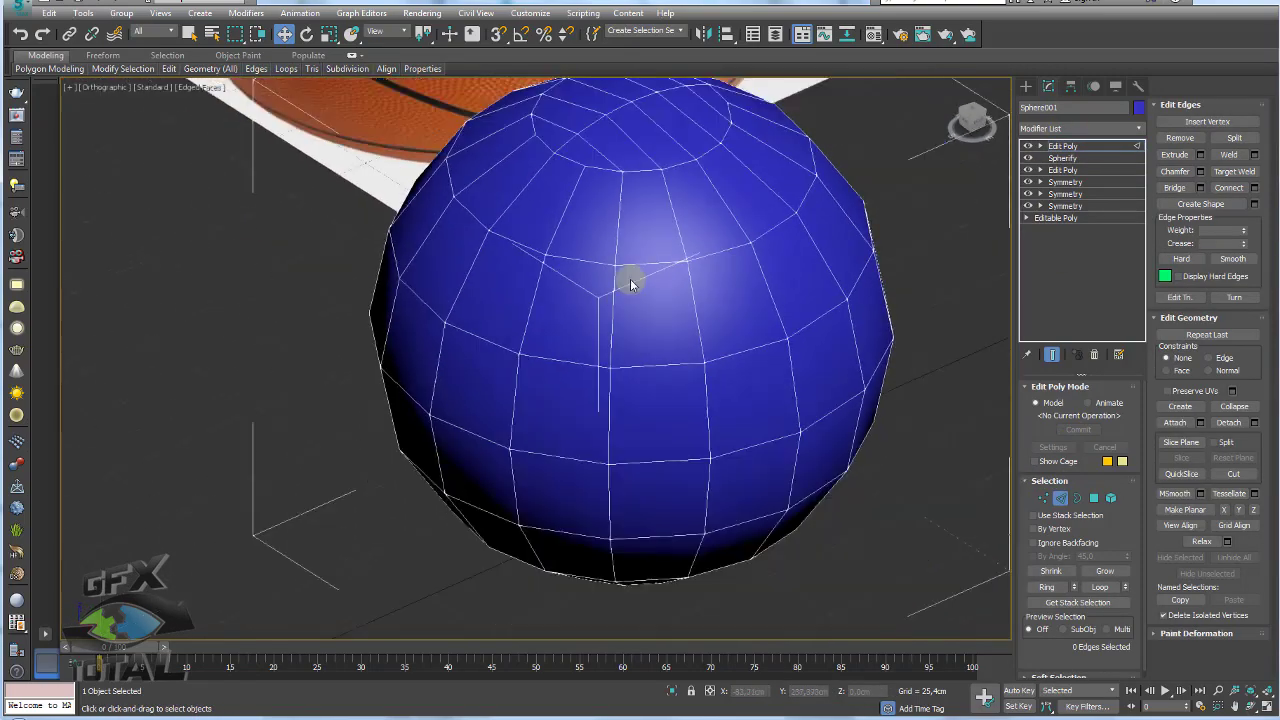
{"action": "left_click", "coordinate": [1062, 146]}
{"action": "middle_click_drag", "start_coordinate": [814, 220], "coordinate": [772, 267], "text": "alt"}
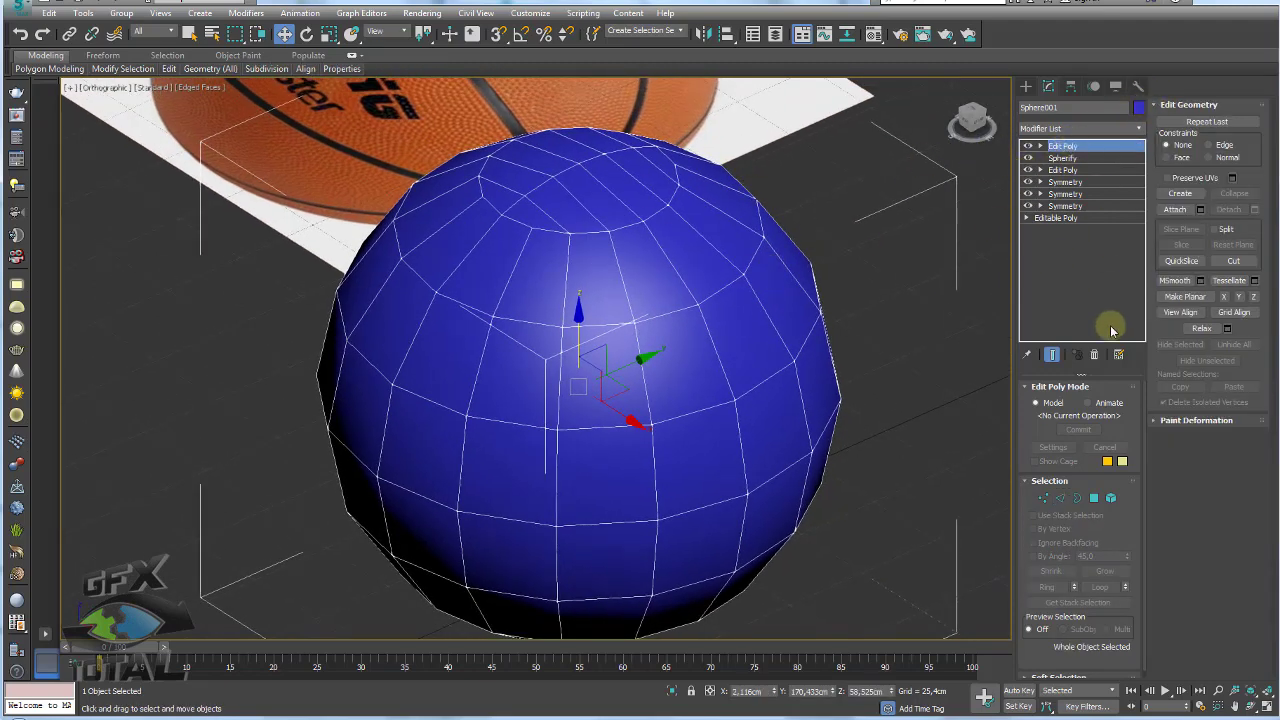
{"action": "left_click", "coordinate": [1094, 355]}
Apply TurboSmooth at 1 iteration above Spherify
{"action": "middle_click_drag", "start_coordinate": [784, 279], "coordinate": [800, 274]}
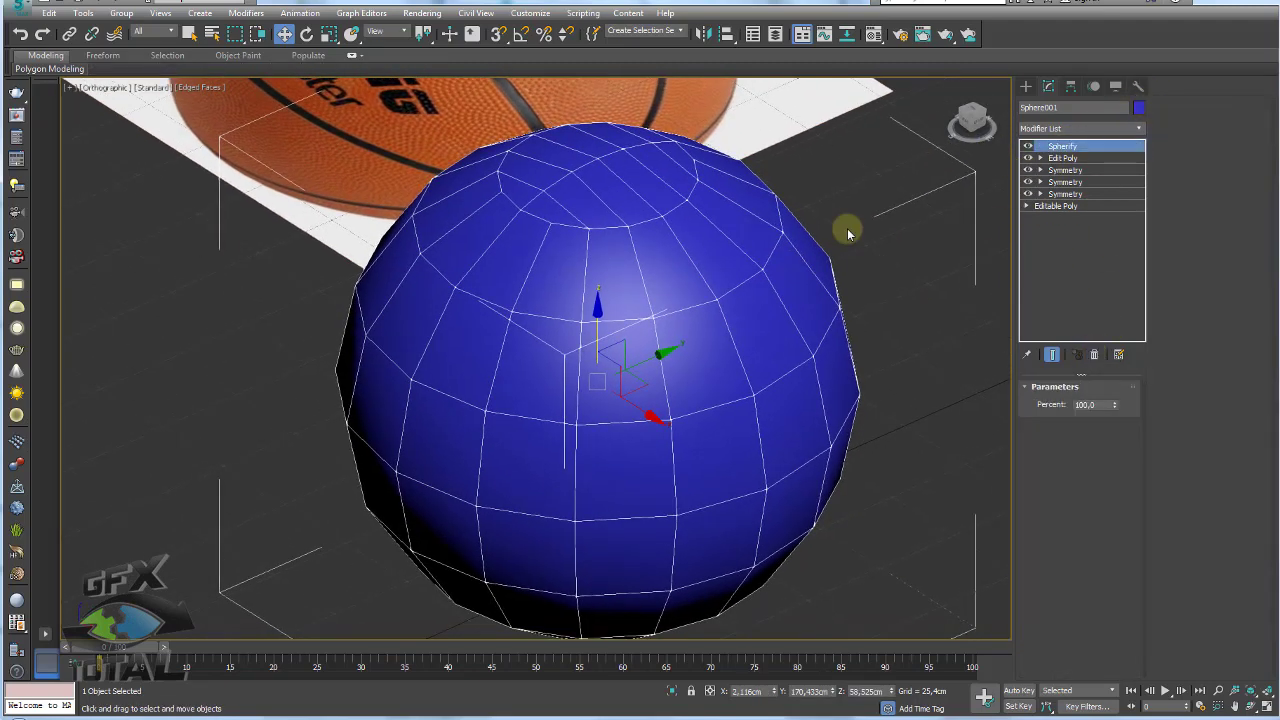
{"action": "key", "text": "ctrl+t"}
{"action": "mouse_move", "coordinate": [790, 207]}
{"action": "middle_mouse_down", "text": "alt"}
{"action": "mouse_move", "coordinate": [809, 216]}
{"action": "mouse_move", "coordinate": [714, 257]}
{"action": "mouse_move", "coordinate": [691, 291]}
{"action": "mouse_move", "coordinate": [646, 251]}
{"action": "mouse_move", "coordinate": [686, 186]}
{"action": "mouse_move", "coordinate": [718, 188]}
{"action": "middle_mouse_up", "text": "alt"}
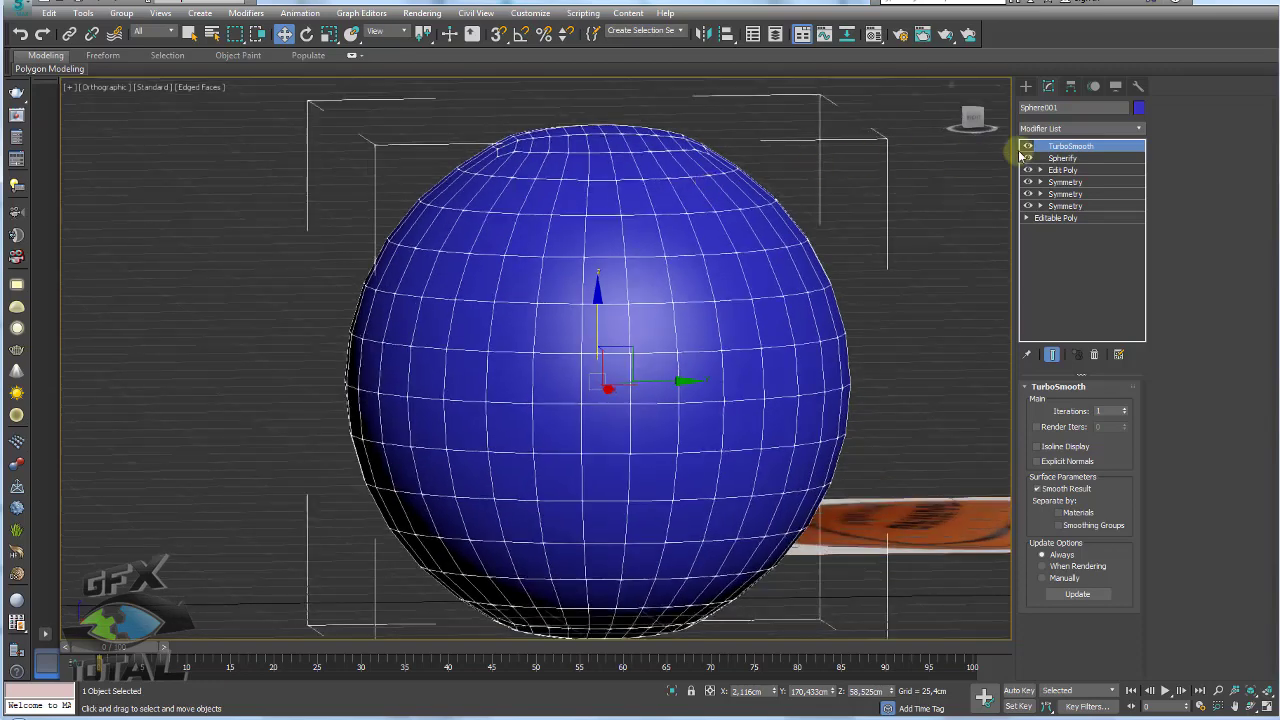
Add a second Spherify modifier above TurboSmooth
{"action": "left_click", "coordinate": [1138, 129]}
{"action": "scroll", "coordinate": [1128, 523], "scroll_direction": "down", "scroll_amount": 15}
{"action": "scroll", "coordinate": [1119, 560], "scroll_direction": "down", "scroll_amount": 1}
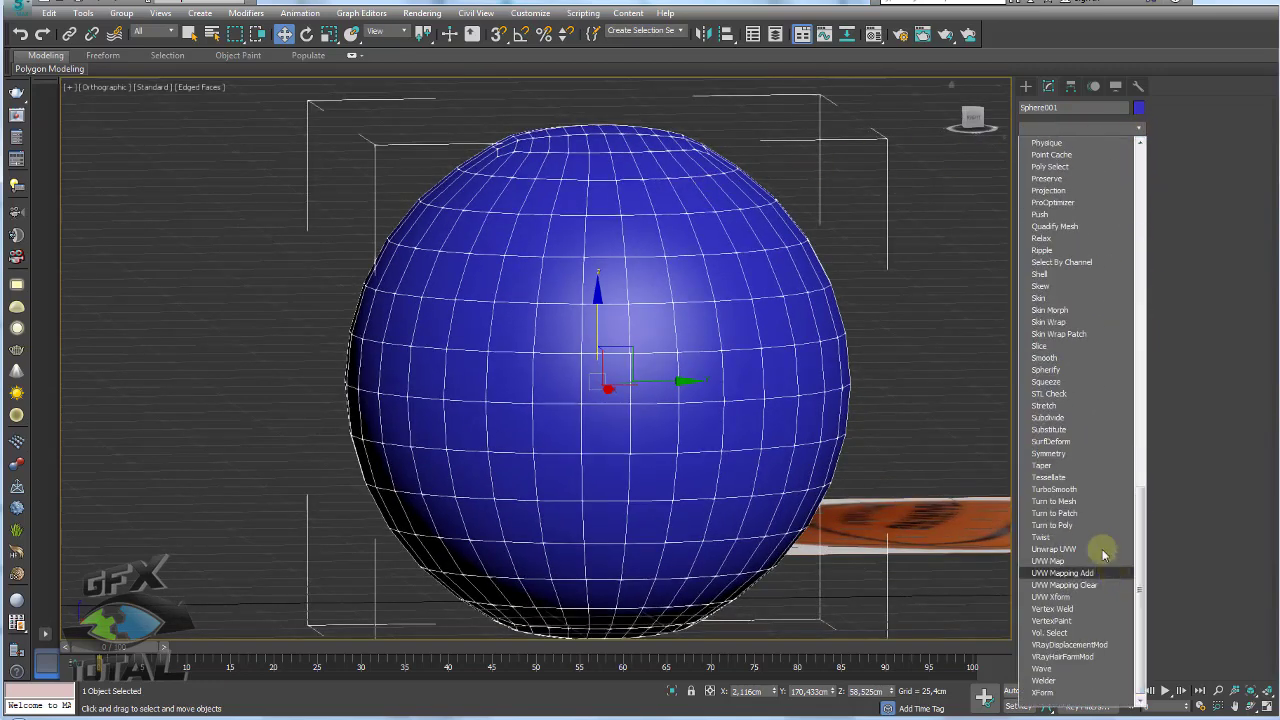
{"action": "left_click", "coordinate": [1052, 369]}
{"action": "middle_click_drag", "start_coordinate": [770, 268], "coordinate": [774, 340], "text": "alt"}
Toggle the new Spherify on and off to compare, then add an Edit Poly modifier
{"action": "left_click", "coordinate": [1028, 147]}
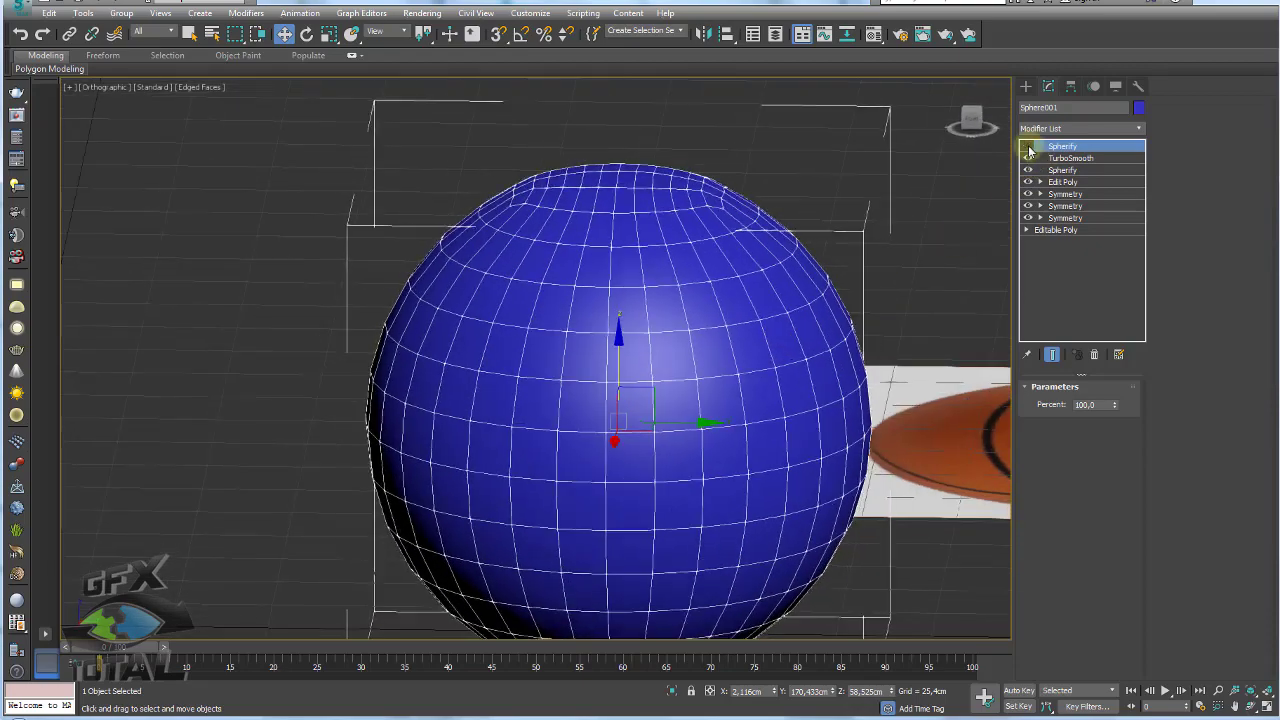
{"action": "left_click", "coordinate": [1028, 147]}
{"action": "left_click", "coordinate": [1028, 147]}
{"action": "left_click", "coordinate": [1028, 147]}
{"action": "left_click", "coordinate": [1028, 147]}
{"action": "left_click", "coordinate": [1028, 147]}
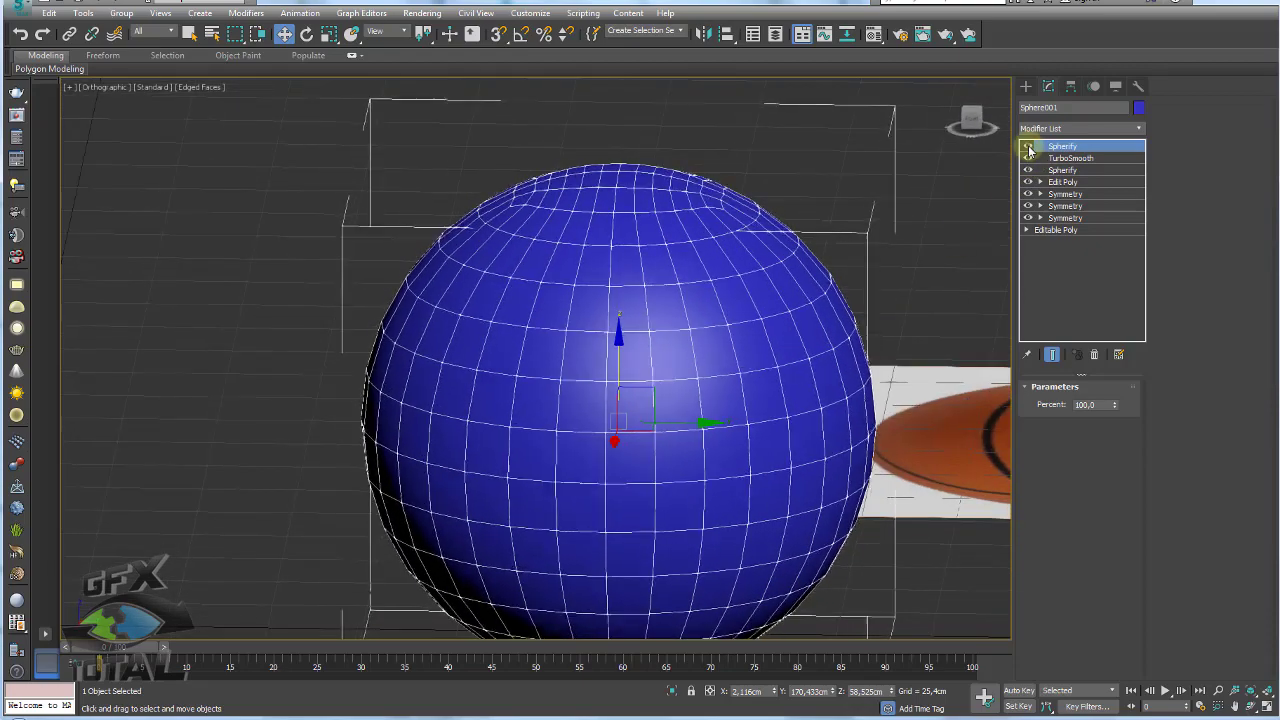
{"action": "mouse_move", "coordinate": [960, 200]}
{"action": "middle_mouse_down", "text": "alt"}
{"action": "mouse_move", "coordinate": [877, 240]}
{"action": "mouse_move", "coordinate": [881, 226]}
{"action": "middle_mouse_up", "text": "alt"}
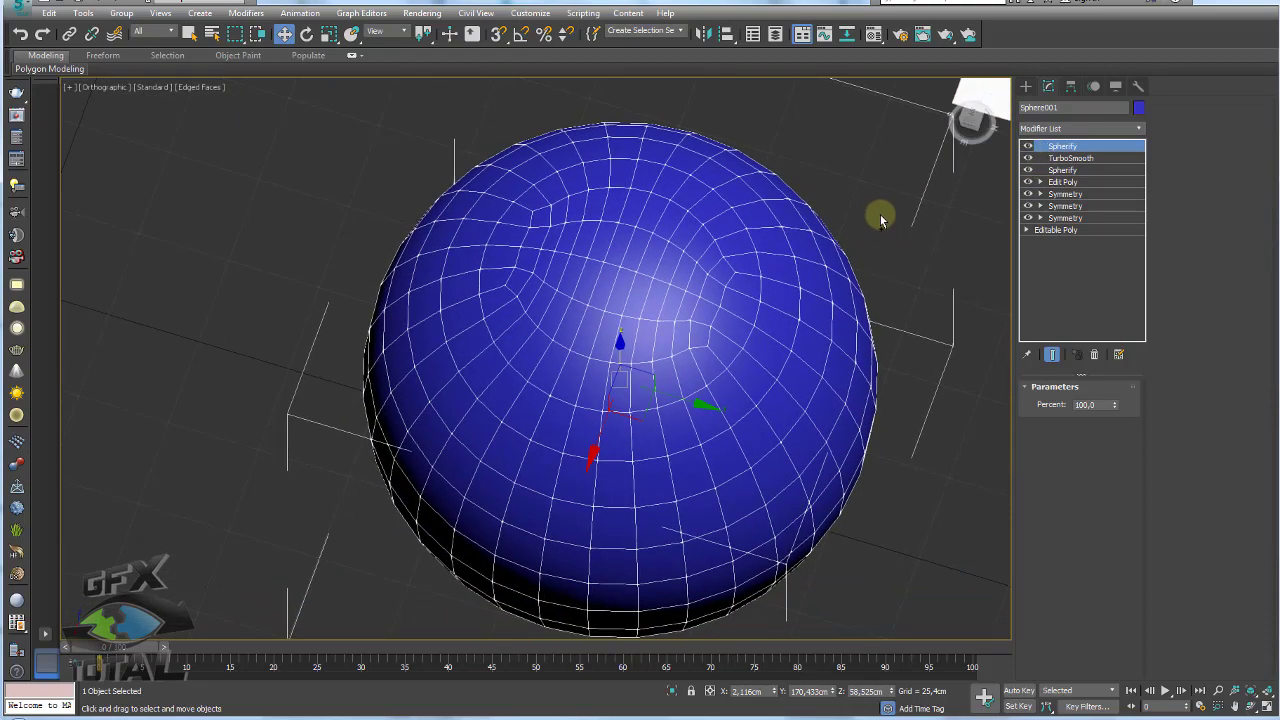
{"action": "key", "text": "ctrl+e"}
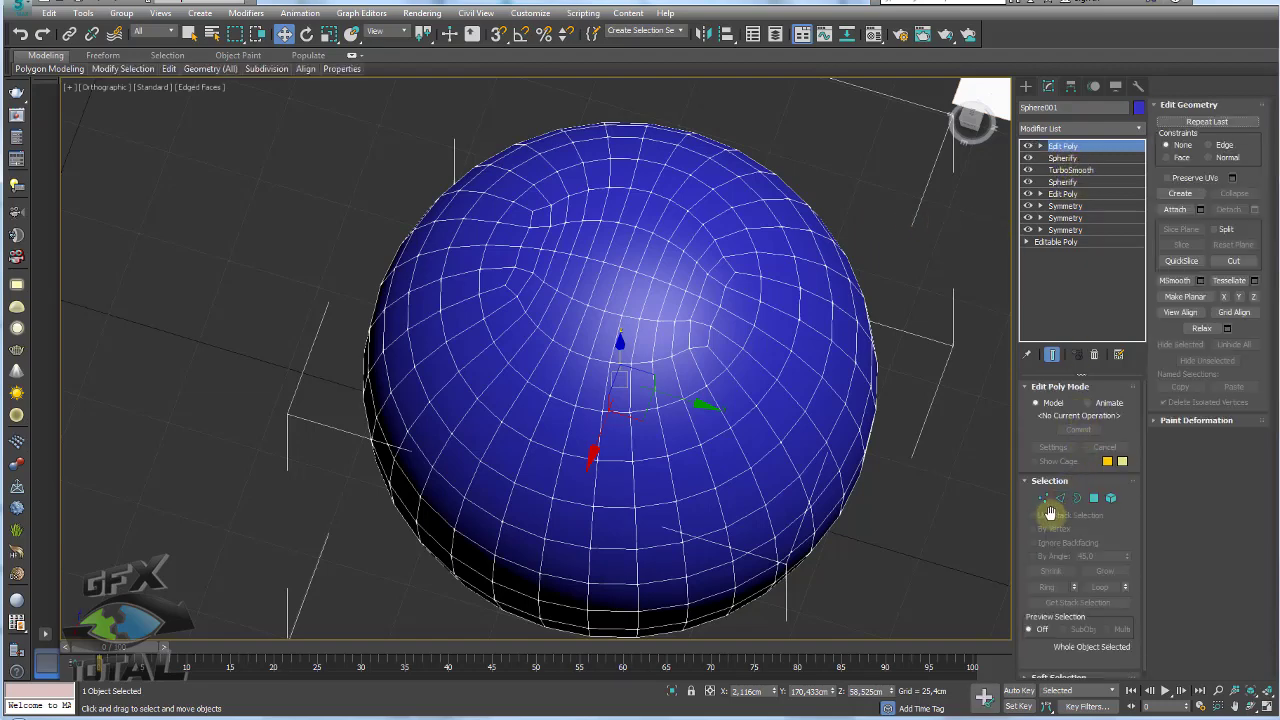
In Edge mode, select the four seam edge loops, including the equator, on the sphere
{"action": "left_click", "coordinate": [1060, 497]}
{"action": "mouse_move", "coordinate": [863, 363]}
{"action": "middle_mouse_down", "text": "alt"}
{"action": "mouse_move", "coordinate": [686, 266]}
{"action": "mouse_move", "coordinate": [622, 263]}
{"action": "mouse_move", "coordinate": [706, 349]}
{"action": "mouse_move", "coordinate": [697, 296]}
{"action": "middle_mouse_up", "text": "alt"}
{"action": "double_click", "coordinate": [622, 261]}
{"action": "double_click", "coordinate": [625, 305], "text": "ctrl"}
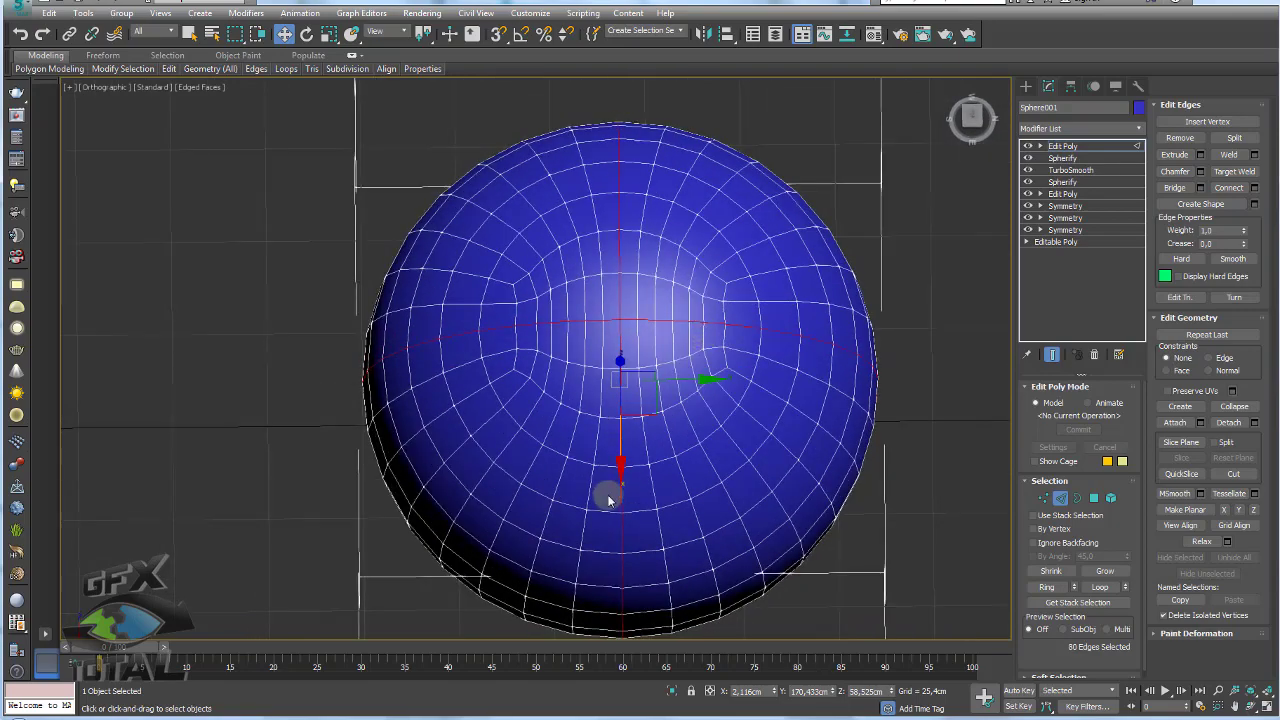
{"action": "scroll", "coordinate": [817, 326], "scroll_direction": "up", "scroll_amount": 2}
{"action": "scroll", "coordinate": [754, 294], "scroll_direction": "up", "scroll_amount": 2}
{"action": "scroll", "coordinate": [689, 243], "scroll_direction": "down", "scroll_amount": 4}
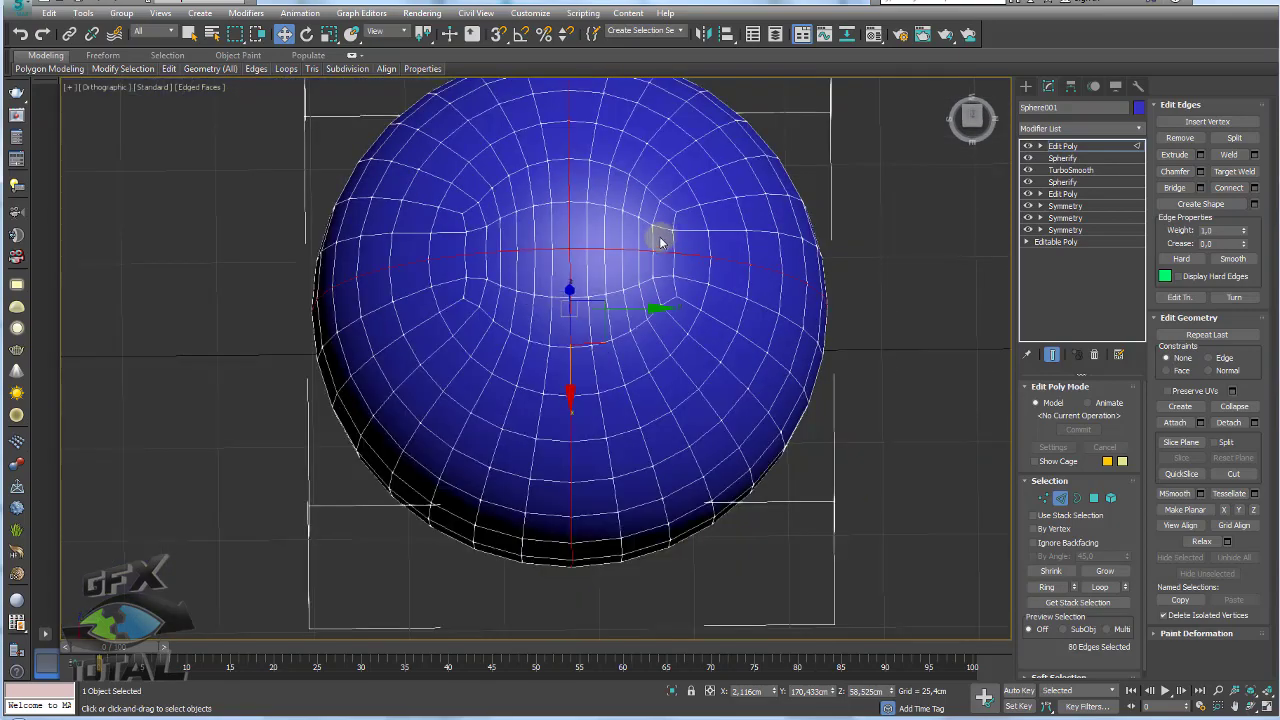
{"action": "double_click", "coordinate": [650, 237], "text": "ctrl"}
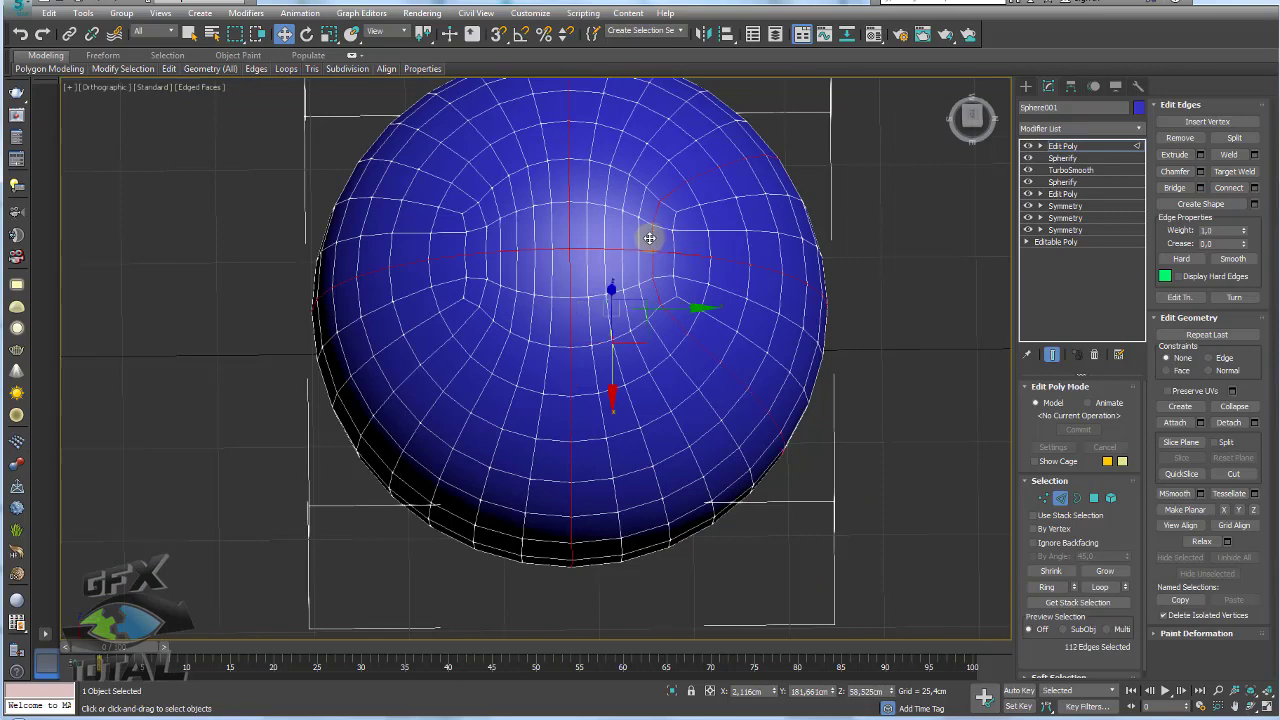
{"action": "double_click", "coordinate": [488, 240], "text": "ctrl"}
Preview a 2.54cm, 1-segment chamfer on the 144 selected seam edges
{"action": "mouse_move", "coordinate": [526, 243]}
{"action": "middle_mouse_down", "text": "alt"}
{"action": "mouse_move", "coordinate": [537, 277]}
{"action": "mouse_move", "coordinate": [721, 294]}
{"action": "mouse_move", "coordinate": [703, 277]}
{"action": "mouse_move", "coordinate": [997, 266]}
{"action": "middle_mouse_up", "text": "alt"}
{"action": "scroll", "coordinate": [721, 294], "scroll_direction": "up", "scroll_amount": 3}
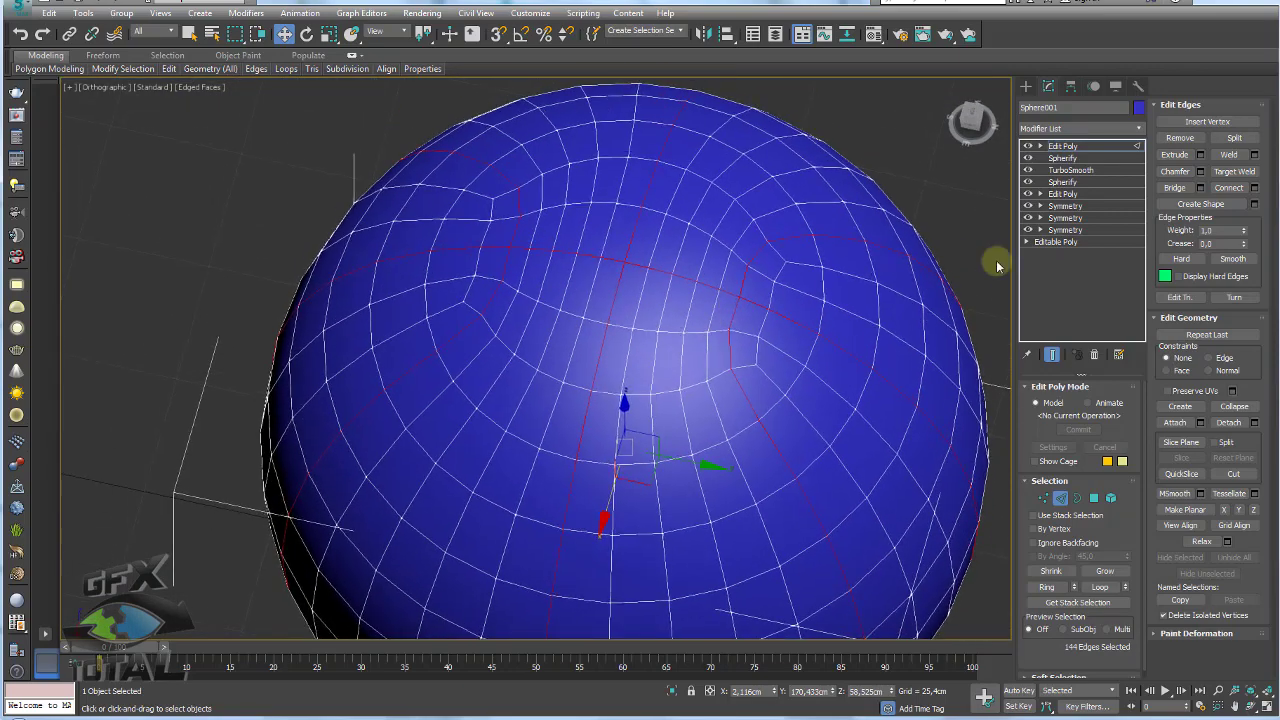
{"action": "left_click", "coordinate": [1200, 171]}
Reset the chamfer amount, set about 1.33cm, and commit, doubling the seams into 288 edges
{"action": "middle_click_drag", "start_coordinate": [791, 306], "coordinate": [657, 312], "text": "alt"}
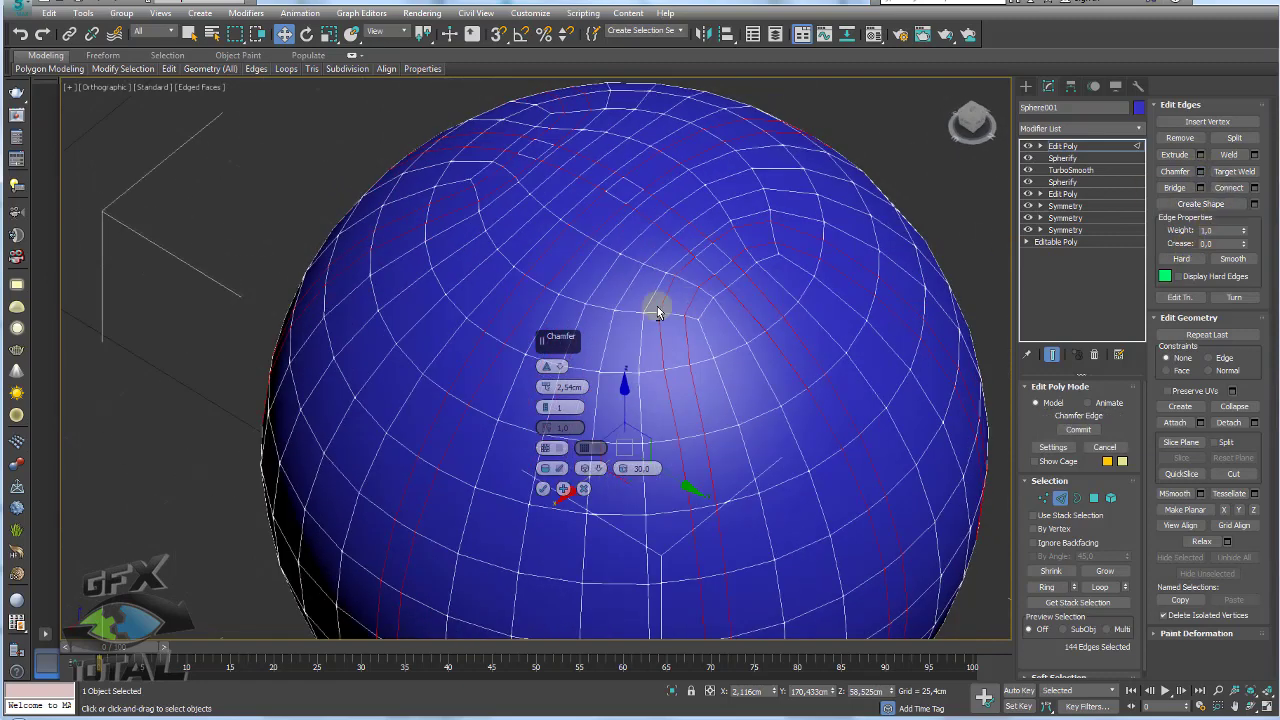
{"action": "right_click", "coordinate": [545, 387]}
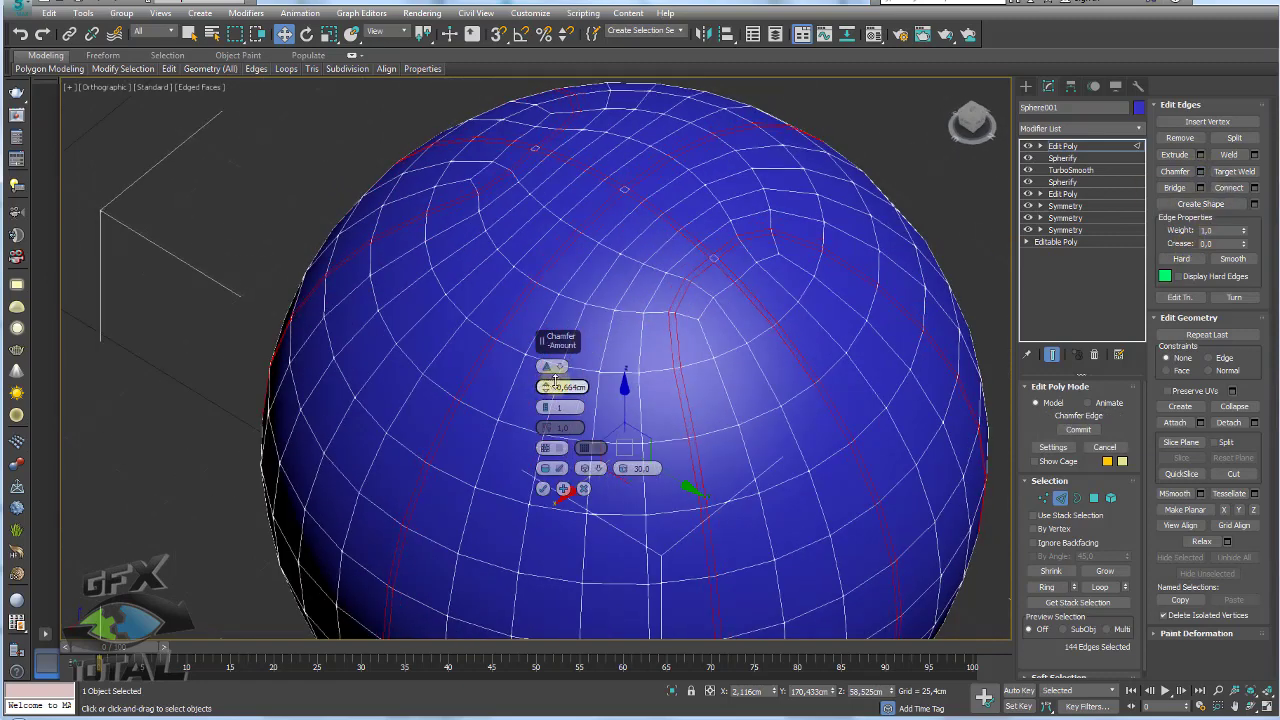
{"action": "scroll", "coordinate": [786, 453], "scroll_direction": "down", "scroll_amount": 5}
{"action": "mouse_move", "coordinate": [771, 352]}
{"action": "middle_mouse_down", "text": "alt"}
{"action": "mouse_move", "coordinate": [897, 394]}
{"action": "mouse_move", "coordinate": [797, 372]}
{"action": "mouse_move", "coordinate": [821, 371]}
{"action": "middle_mouse_up", "text": "alt"}
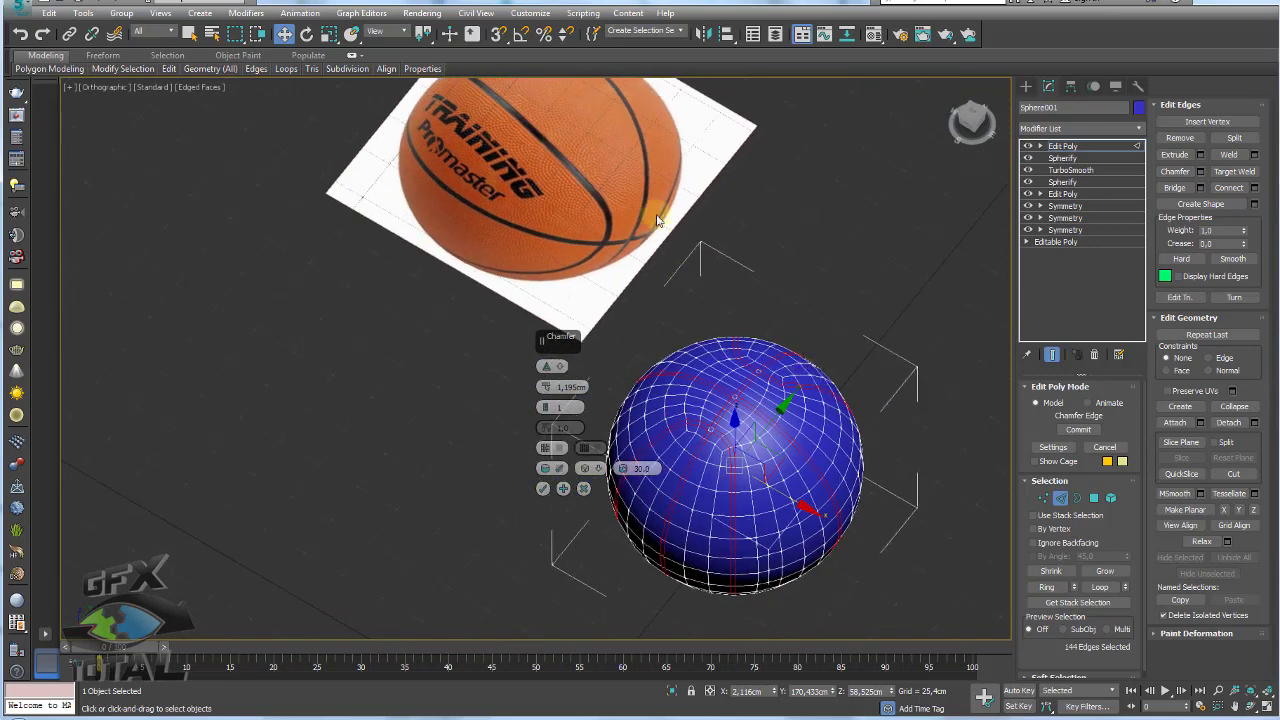
{"action": "middle_click_drag", "start_coordinate": [708, 346], "coordinate": [698, 302], "text": "alt"}
{"action": "scroll", "coordinate": [698, 302], "scroll_direction": "up", "scroll_amount": 5}
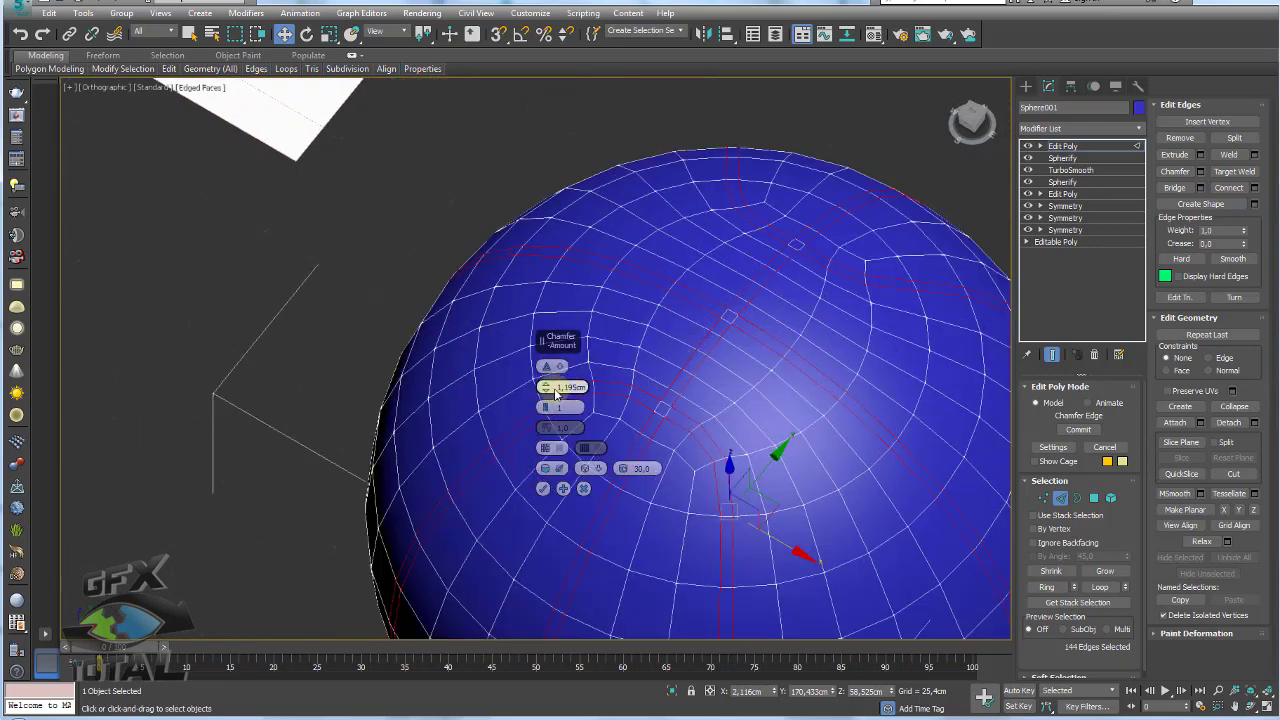
{"action": "left_click", "coordinate": [543, 488]}
{"action": "mouse_move", "coordinate": [689, 423]}
{"action": "middle_mouse_down", "text": "alt"}
{"action": "mouse_move", "coordinate": [731, 406]}
{"action": "mouse_move", "coordinate": [733, 391]}
{"action": "middle_mouse_up", "text": "alt"}
Pick short edges across a chamfered seam strip on the sphere
{"action": "scroll", "coordinate": [733, 391], "scroll_direction": "up", "scroll_amount": 3}
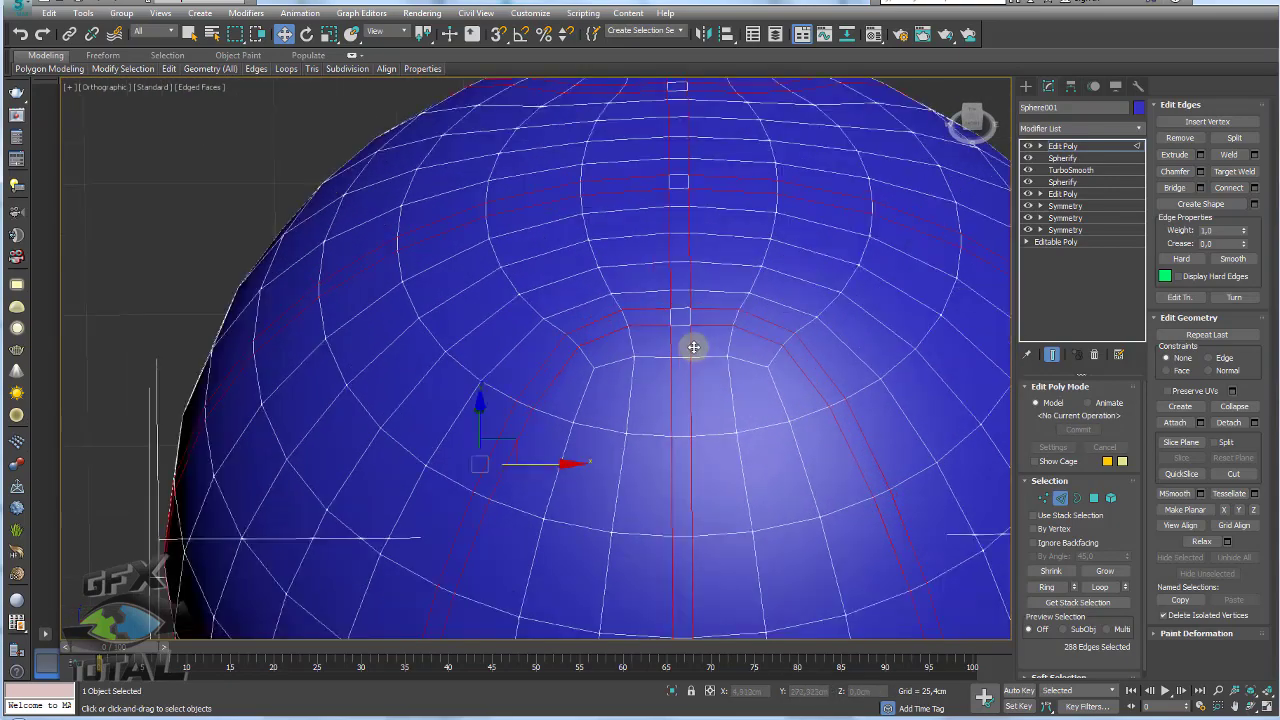
{"action": "scroll", "coordinate": [689, 346], "scroll_direction": "up", "scroll_amount": 3}
{"action": "left_click", "coordinate": [676, 313]}
{"action": "left_click", "coordinate": [687, 298], "text": "ctrl"}
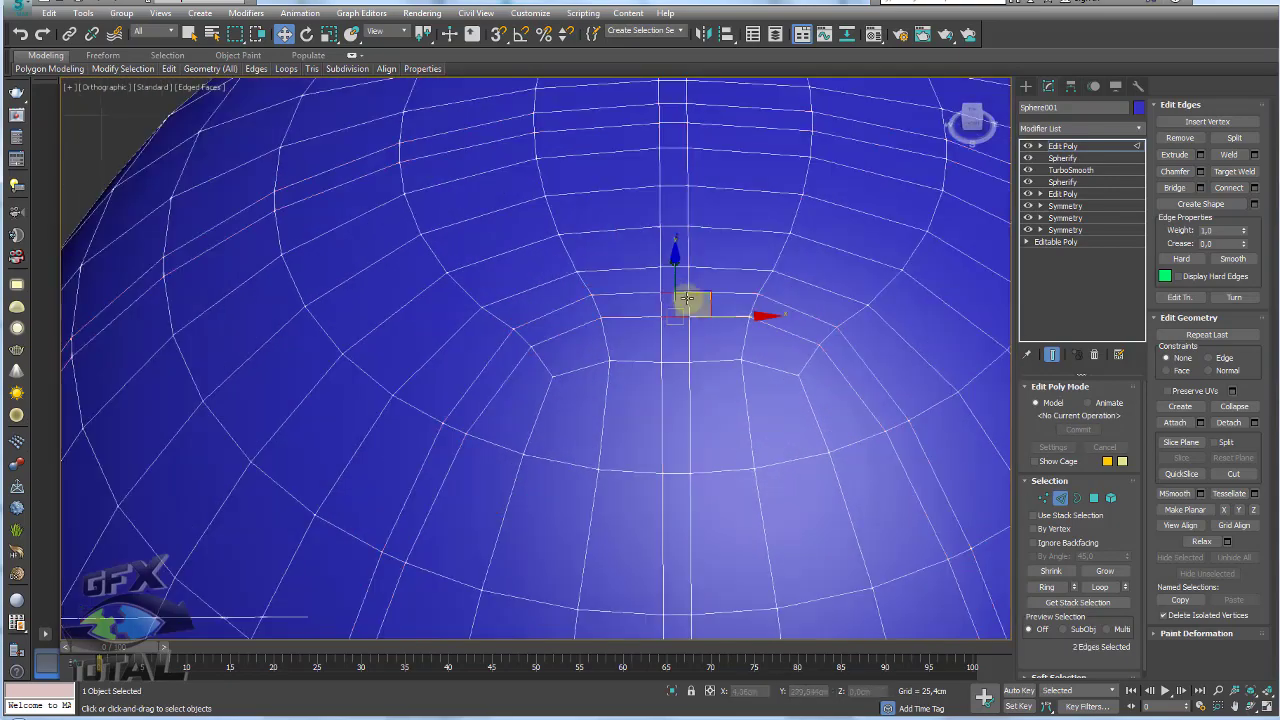
{"action": "scroll", "coordinate": [712, 225], "scroll_direction": "down", "scroll_amount": 2}
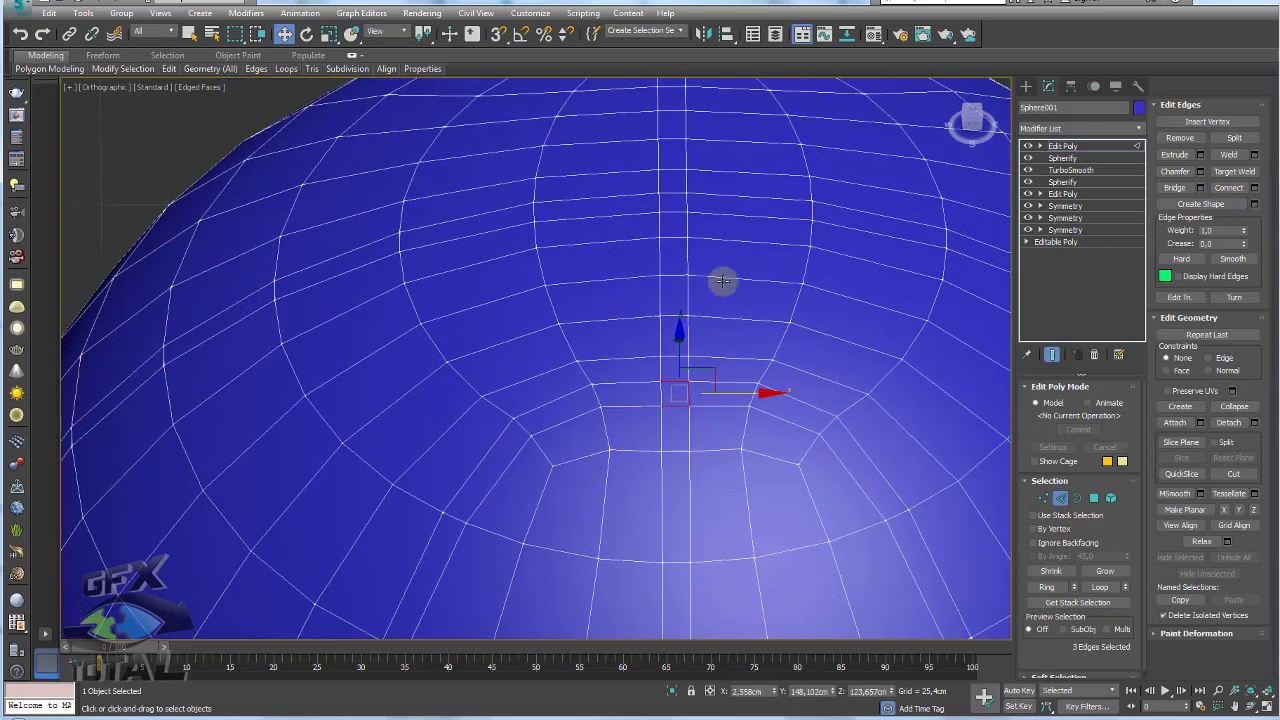
{"action": "scroll", "coordinate": [702, 244], "scroll_direction": "down", "scroll_amount": 2}
{"action": "middle_click_drag", "start_coordinate": [702, 244], "coordinate": [690, 408], "text": "alt"}
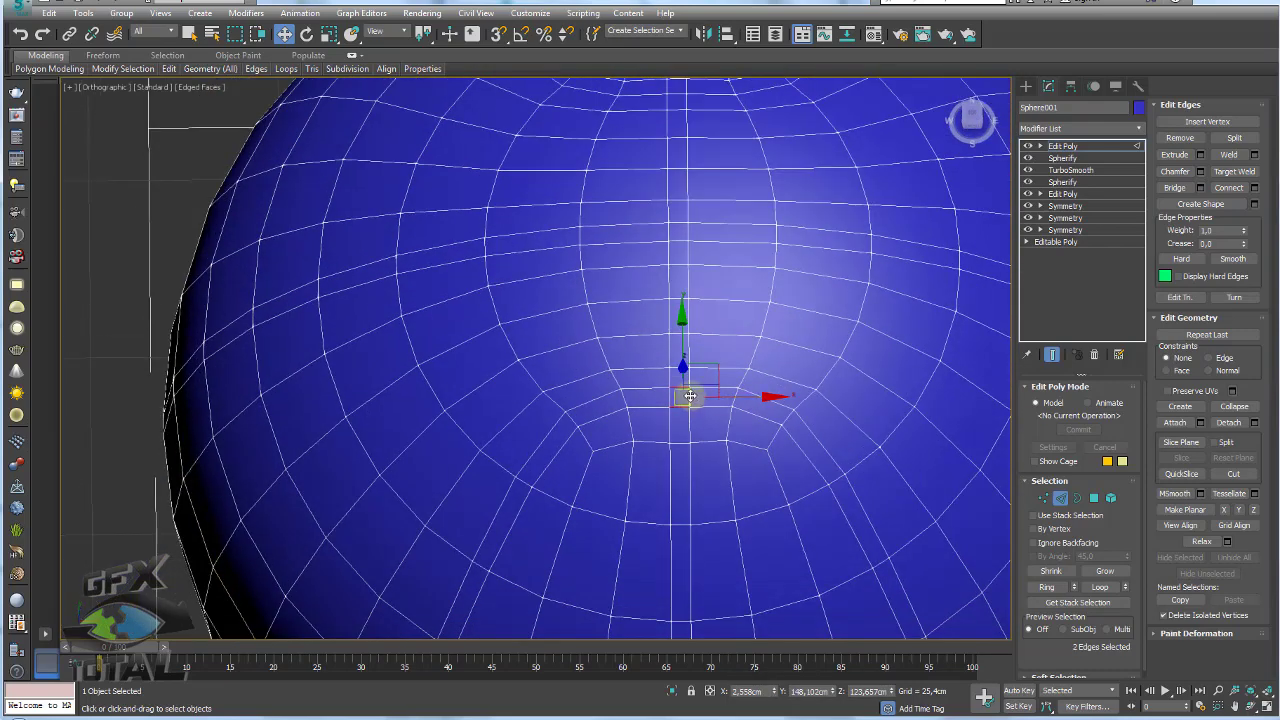
{"action": "left_click", "coordinate": [690, 396], "text": "alt"}
{"action": "middle_click_drag", "start_coordinate": [723, 243], "coordinate": [666, 307], "text": "alt"}
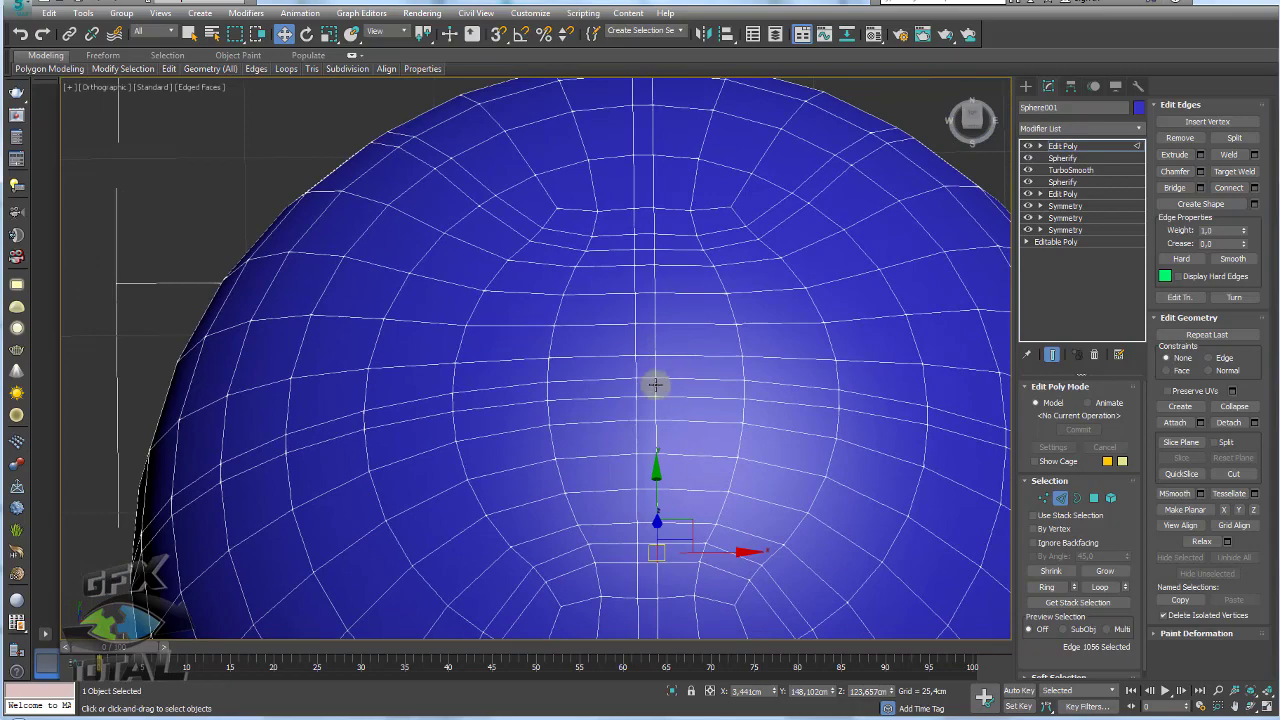
{"action": "middle_click_drag", "start_coordinate": [654, 373], "coordinate": [657, 417], "text": "alt"}
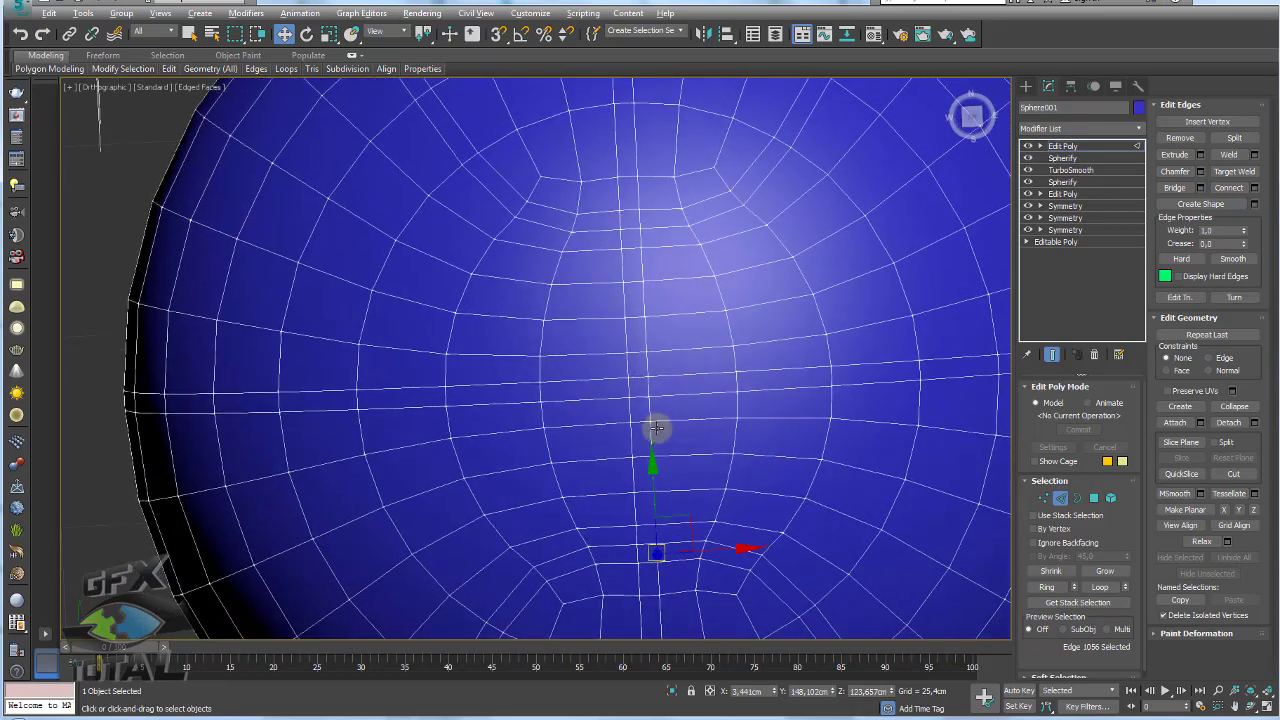
Ring the seam-strip edges and convert them to a 102-polygon face selection
{"action": "scroll", "coordinate": [662, 362], "scroll_direction": "down", "scroll_amount": 2}
{"action": "scroll", "coordinate": [661, 360], "scroll_direction": "up", "scroll_amount": 1}
{"action": "scroll", "coordinate": [660, 357], "scroll_direction": "up", "scroll_amount": 3}
{"action": "left_click", "coordinate": [663, 340], "text": "ctrl"}
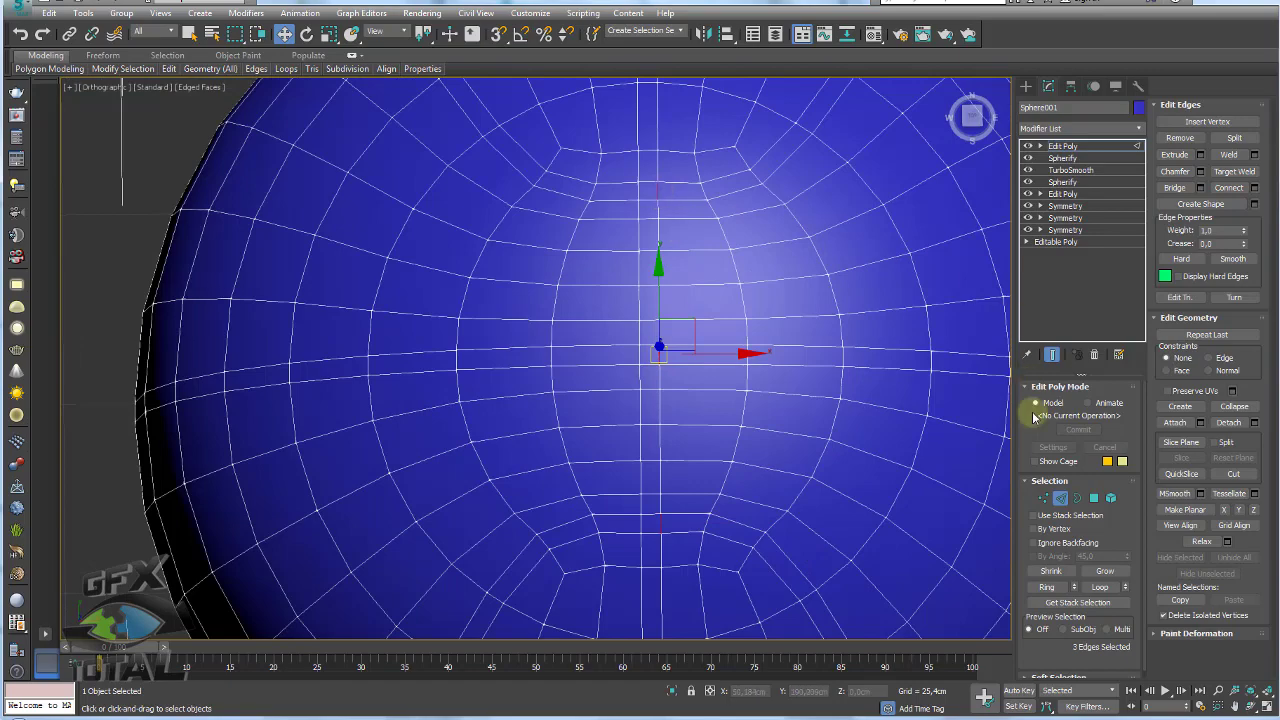
{"action": "left_click", "coordinate": [1048, 587]}
{"action": "left_click", "coordinate": [1094, 497], "text": "ctrl"}
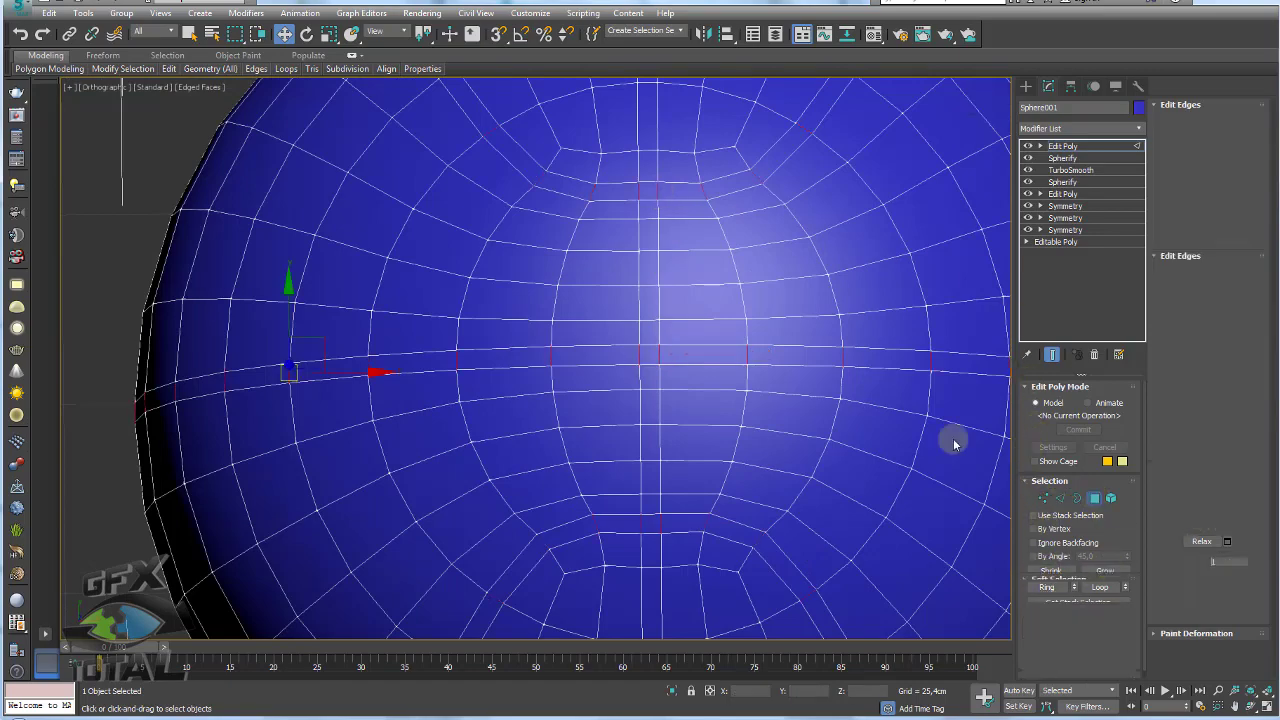
Connect a new edge loop through the selected seam-band edges
{"action": "mouse_move", "coordinate": [714, 328]}
{"action": "middle_mouse_down", "text": "alt"}
{"action": "mouse_move", "coordinate": [600, 277]}
{"action": "mouse_move", "coordinate": [940, 468]}
{"action": "middle_mouse_up", "text": "alt"}
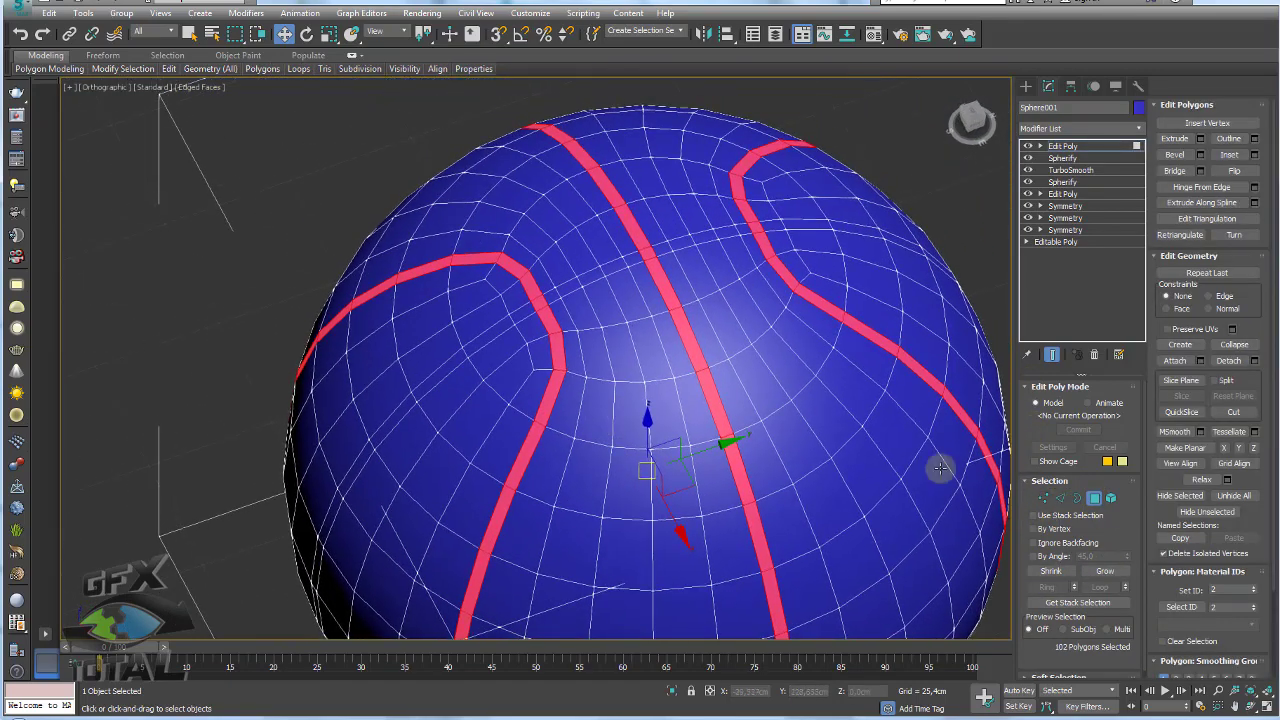
{"action": "left_click", "coordinate": [1059, 498]}
{"action": "middle_click_drag", "start_coordinate": [700, 400], "coordinate": [571, 328], "text": "alt"}
{"action": "scroll", "coordinate": [571, 328], "scroll_direction": "up", "scroll_amount": 3}
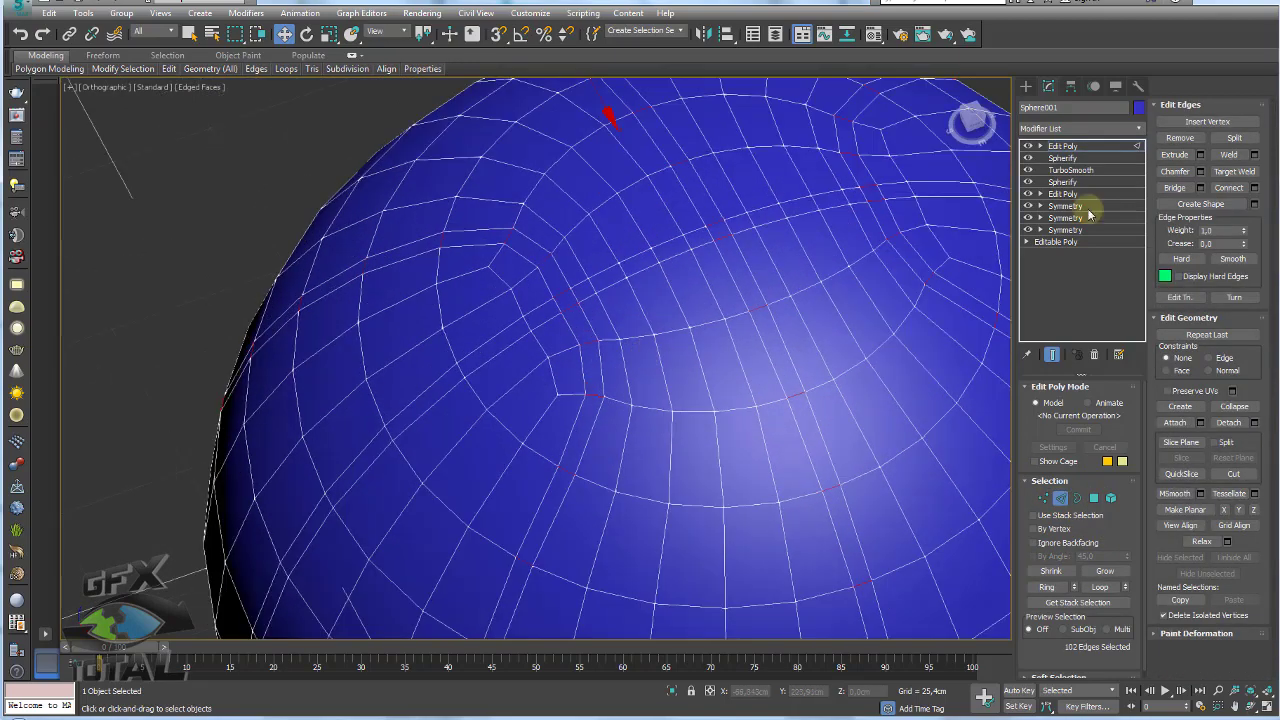
{"action": "left_click", "coordinate": [1230, 188]}
Ring another seam-band edge, connect a second loop, and return to object level
{"action": "mouse_move", "coordinate": [657, 329]}
{"action": "middle_mouse_down", "text": "alt"}
{"action": "mouse_move", "coordinate": [586, 314]}
{"action": "mouse_move", "coordinate": [629, 294]}
{"action": "mouse_move", "coordinate": [610, 258]}
{"action": "middle_mouse_up", "text": "alt"}
{"action": "left_click", "coordinate": [604, 249]}
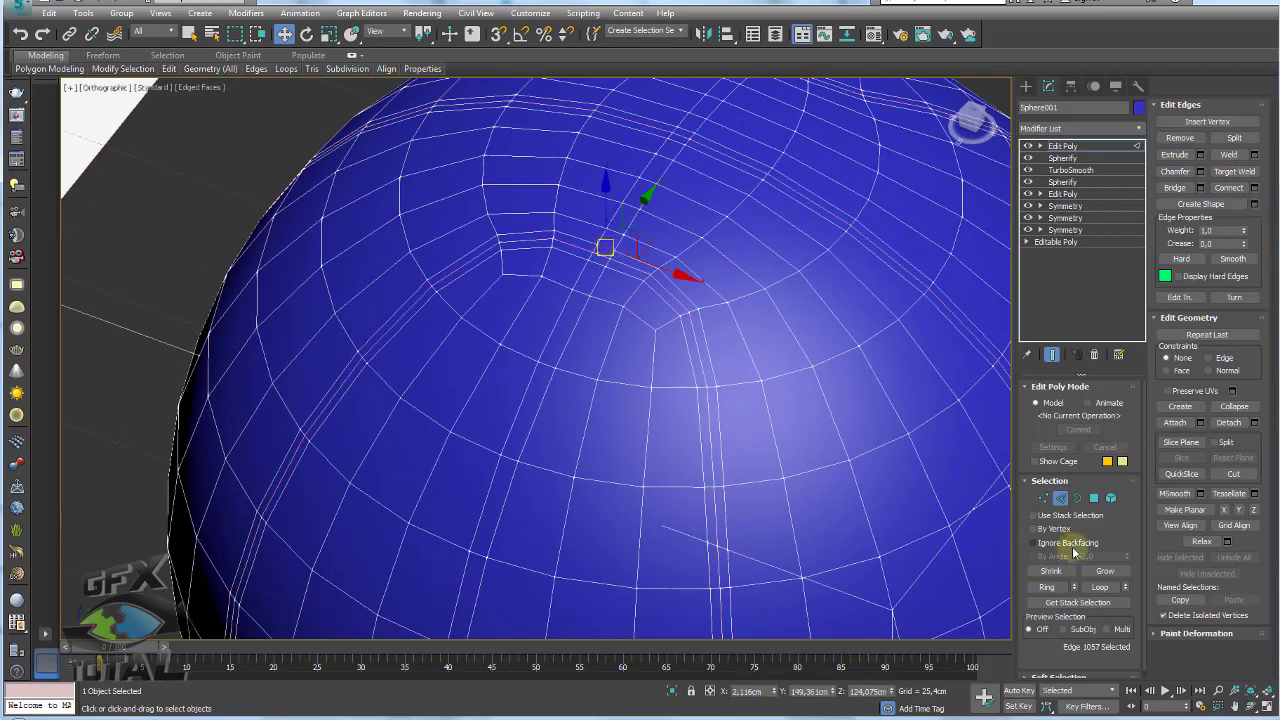
{"action": "left_click", "coordinate": [1047, 588]}
{"action": "left_click", "coordinate": [1224, 187]}
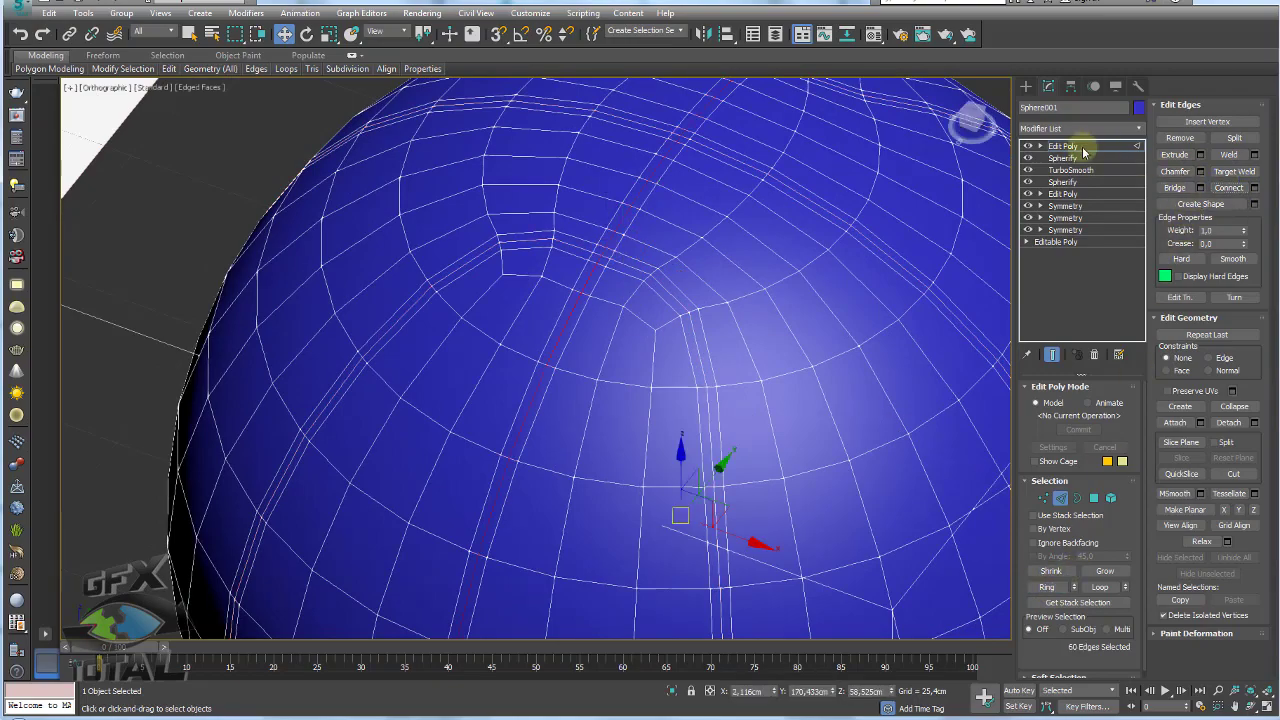
{"action": "left_click", "coordinate": [1063, 146]}
{"action": "scroll", "coordinate": [929, 194], "scroll_direction": "down", "scroll_amount": 5}
{"action": "scroll", "coordinate": [723, 265], "scroll_direction": "up", "scroll_amount": 2}
{"action": "mouse_move", "coordinate": [798, 261]}
{"action": "middle_mouse_down", "text": "alt"}
{"action": "mouse_move", "coordinate": [771, 251]}
{"action": "mouse_move", "coordinate": [763, 300]}
{"action": "middle_mouse_up", "text": "alt"}
{"action": "scroll", "coordinate": [758, 257], "scroll_direction": "up", "scroll_amount": 2}
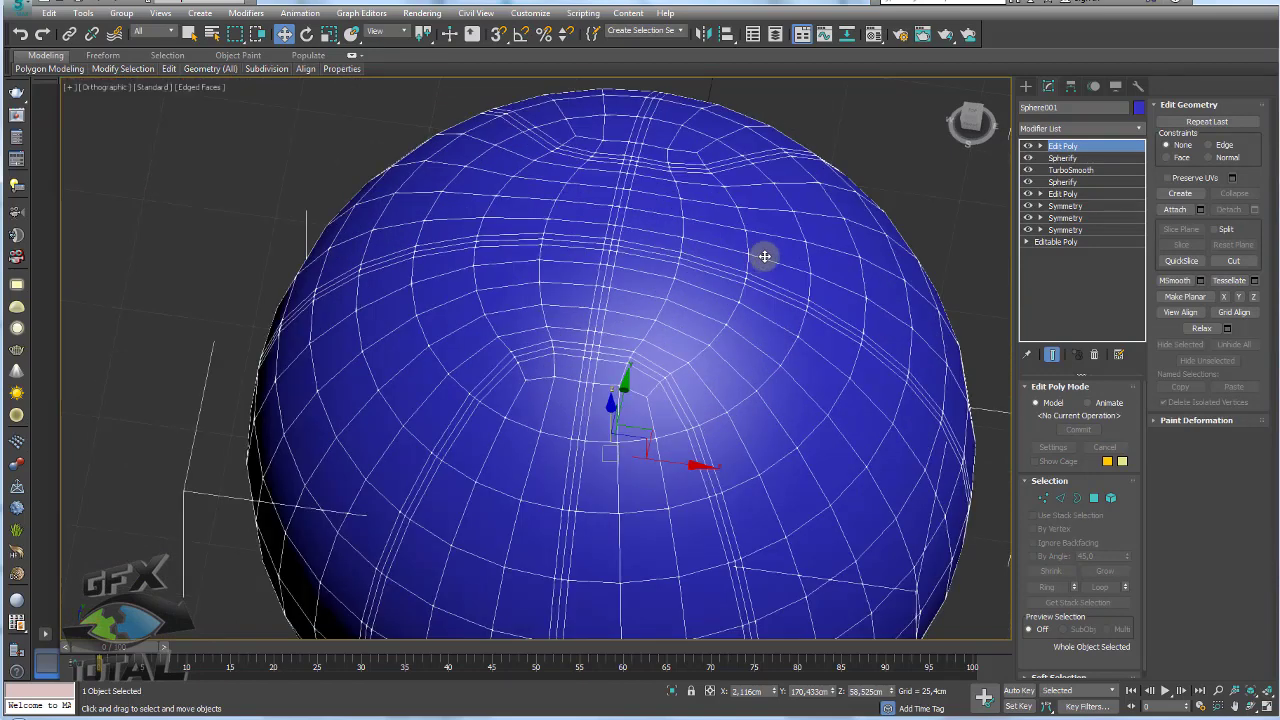
Add another Spherify to the top of the stack, then an Edit Poly above it
{"action": "left_click", "coordinate": [1143, 132]}
{"action": "mouse_move", "coordinate": [1141, 186]}
{"action": "left_mouse_down"}
{"action": "mouse_move", "coordinate": [1141, 423]}
{"action": "mouse_move", "coordinate": [1125, 534]}
{"action": "left_mouse_up"}
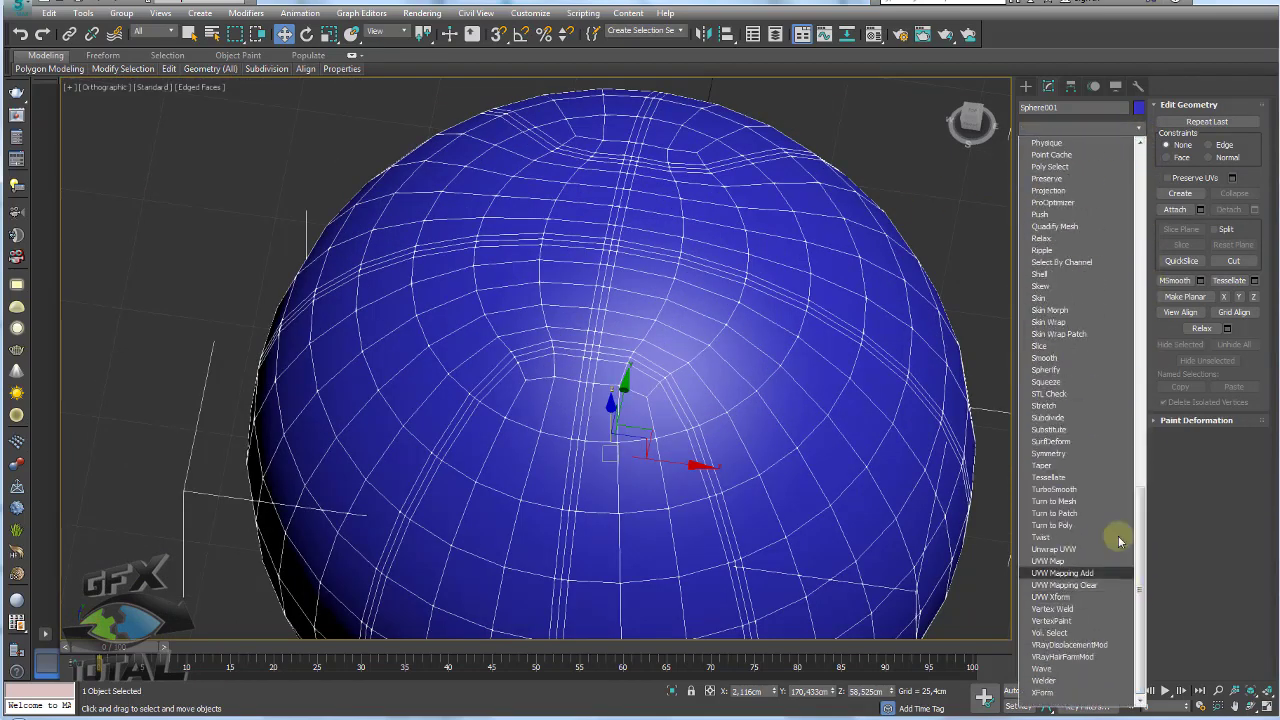
{"action": "left_click", "coordinate": [1050, 370]}
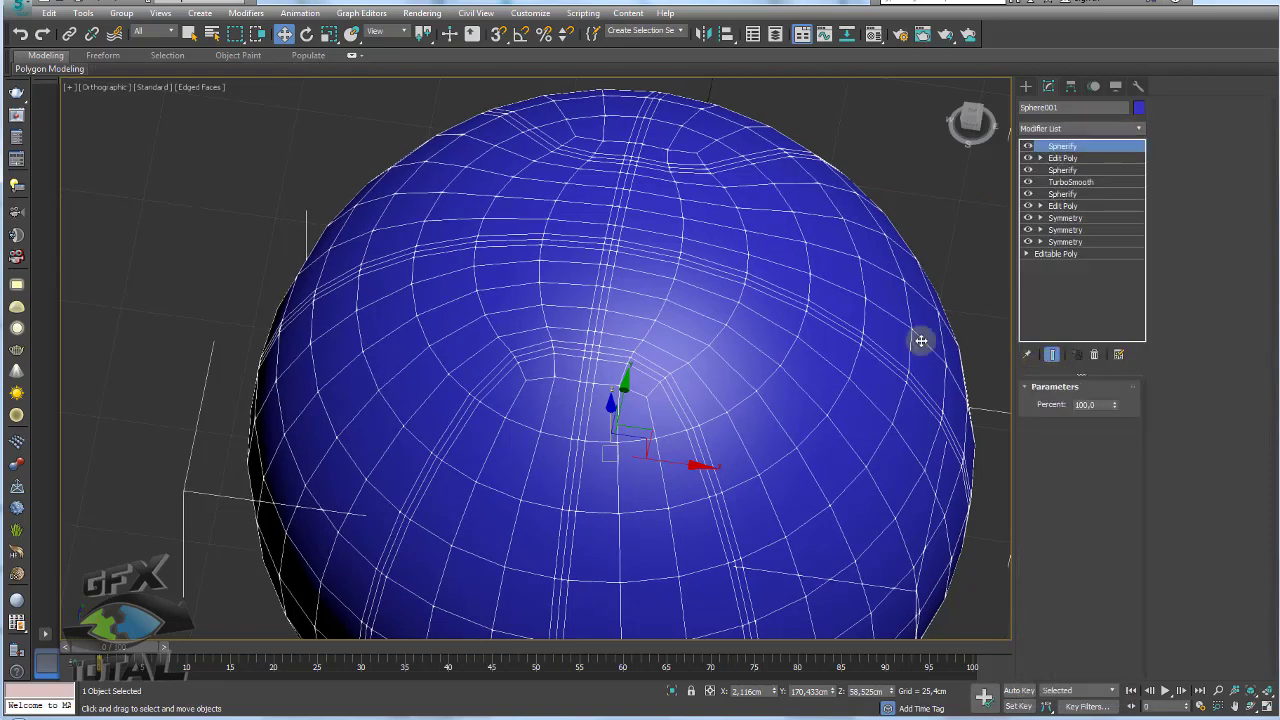
{"action": "mouse_move", "coordinate": [920, 340]}
{"action": "middle_mouse_down", "text": "alt"}
{"action": "mouse_move", "coordinate": [797, 349]}
{"action": "mouse_move", "coordinate": [882, 258]}
{"action": "middle_mouse_up", "text": "alt"}
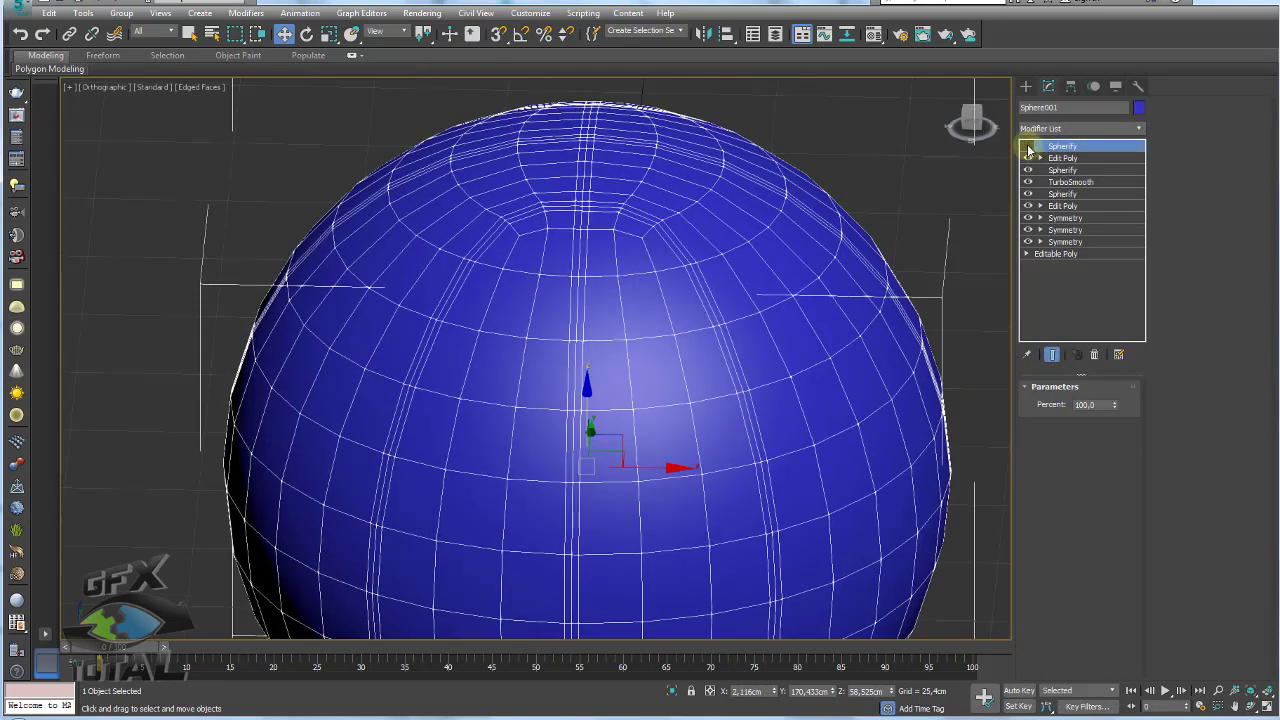
{"action": "middle_click_drag", "start_coordinate": [718, 267], "coordinate": [624, 301], "text": "alt"}
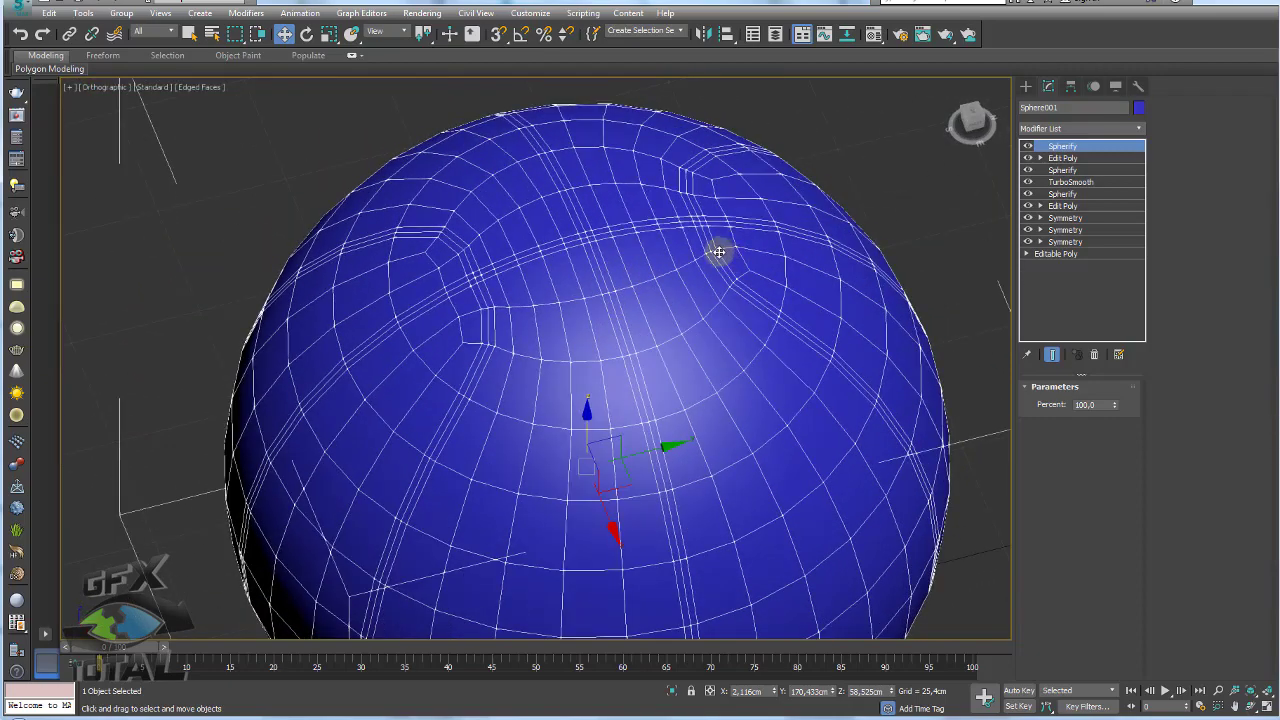
{"action": "key", "text": "ctrl+e"}
{"action": "left_click", "coordinate": [1077, 309]}
Select the four seam edge loops and convert them to 312 polygons
{"action": "left_click", "coordinate": [1058, 499]}
{"action": "double_click", "coordinate": [537, 271]}
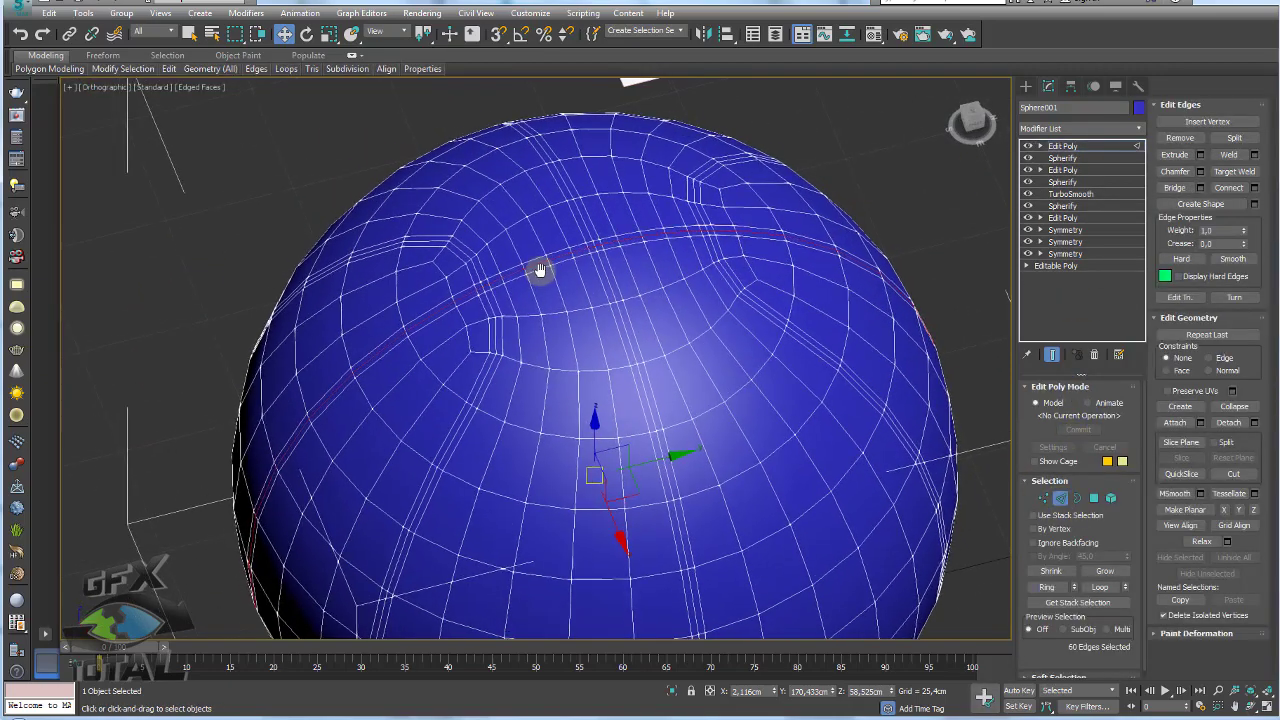
{"action": "scroll", "coordinate": [570, 266], "scroll_direction": "up", "scroll_amount": 3}
{"action": "double_click", "coordinate": [629, 259], "text": "ctrl"}
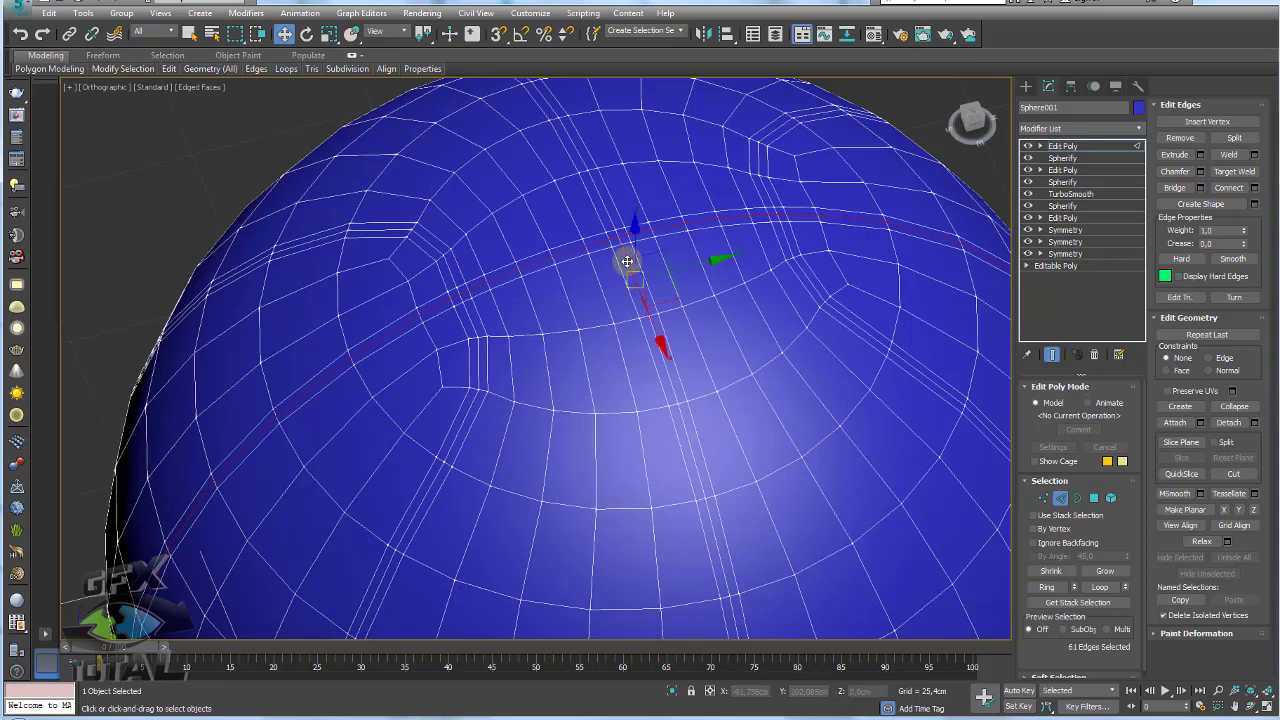
{"action": "double_click", "coordinate": [483, 310], "text": "ctrl"}
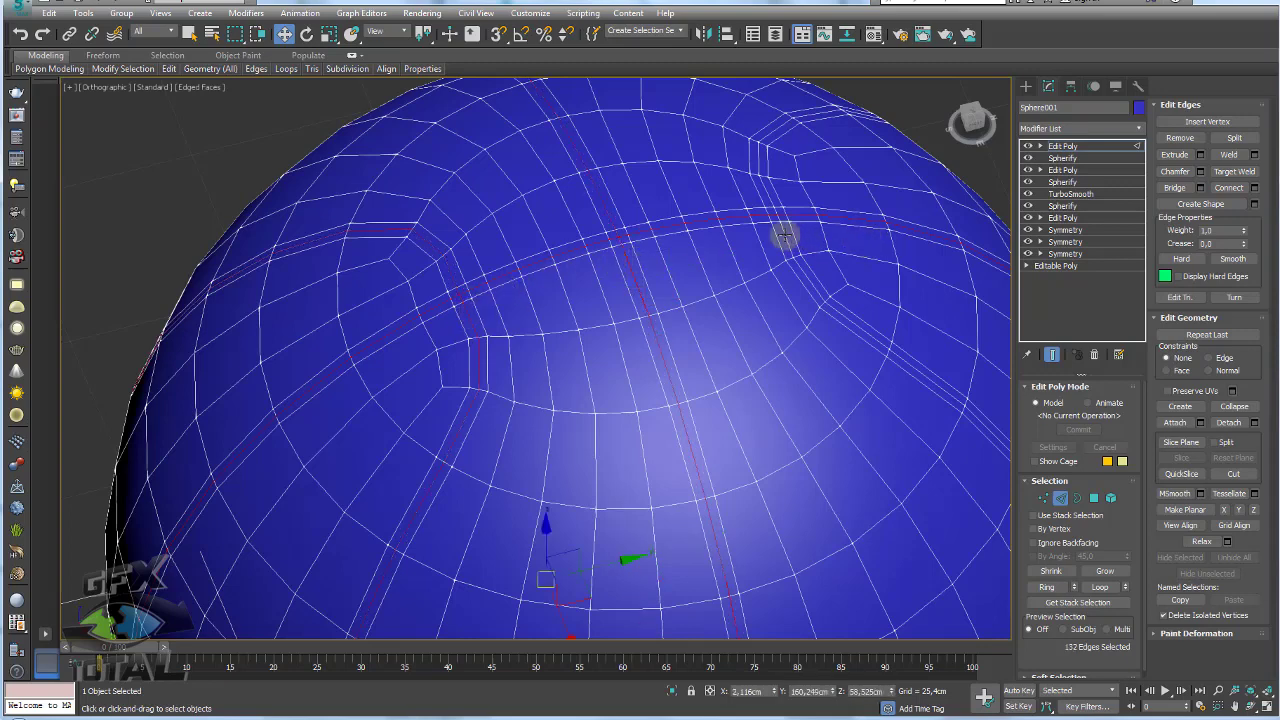
{"action": "double_click", "coordinate": [973, 402], "text": "ctrl"}
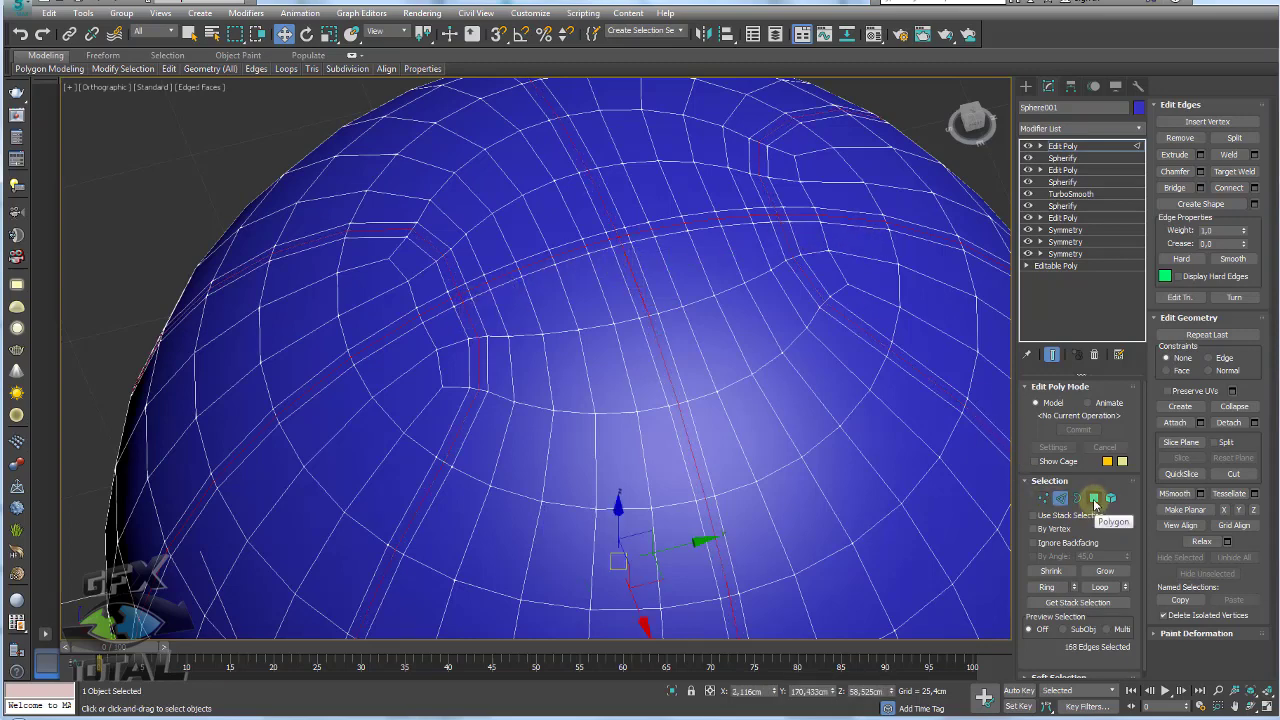
{"action": "left_click", "coordinate": [1094, 498], "text": "ctrl"}
Inset the seam-strip polygons by about 0.316cm
{"action": "middle_click_drag", "start_coordinate": [843, 414], "coordinate": [886, 471], "text": "alt"}
{"action": "scroll", "coordinate": [941, 367], "scroll_direction": "up", "scroll_amount": 4}
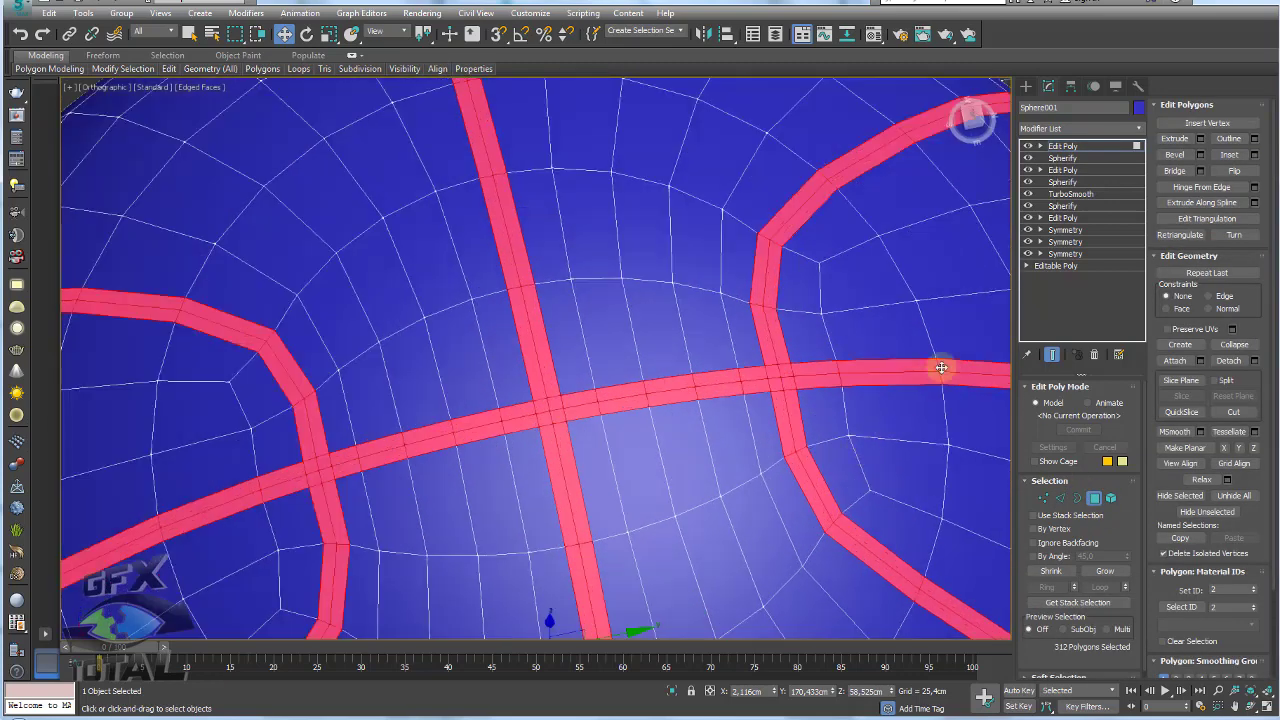
{"action": "left_click", "coordinate": [1255, 154]}
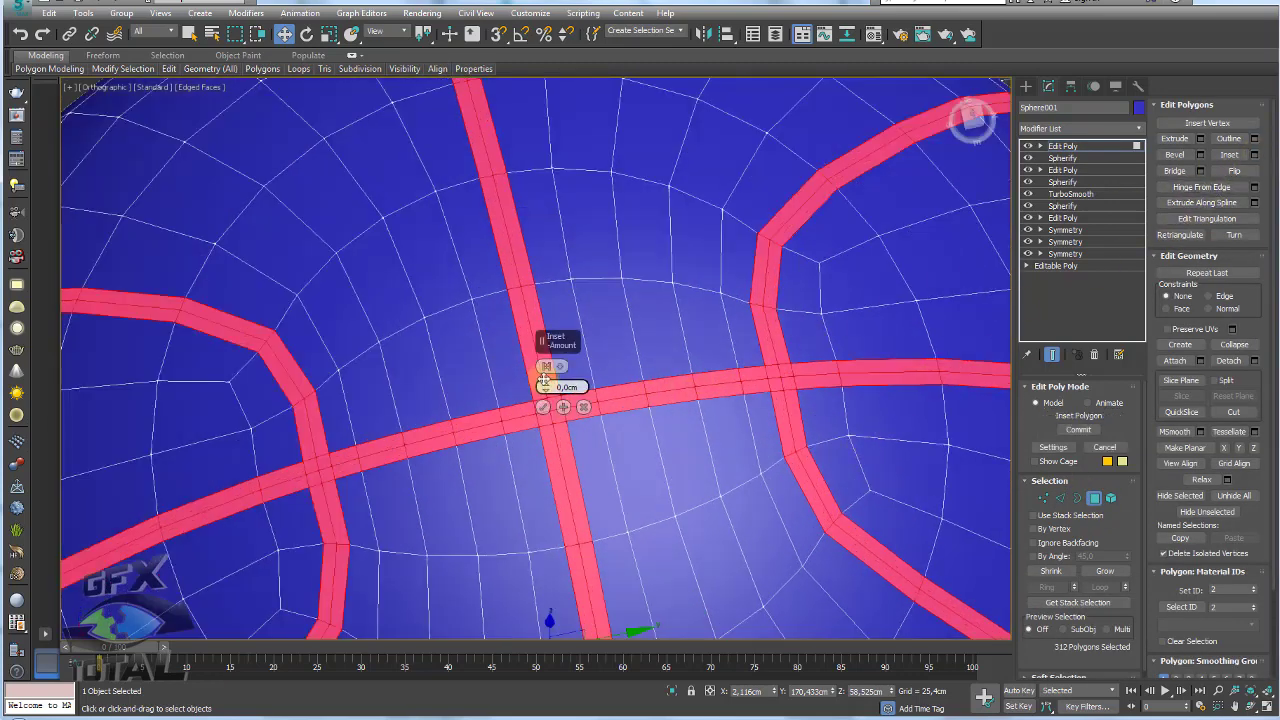
{"action": "left_click_drag", "start_coordinate": [544, 388], "coordinate": [545, 387]}
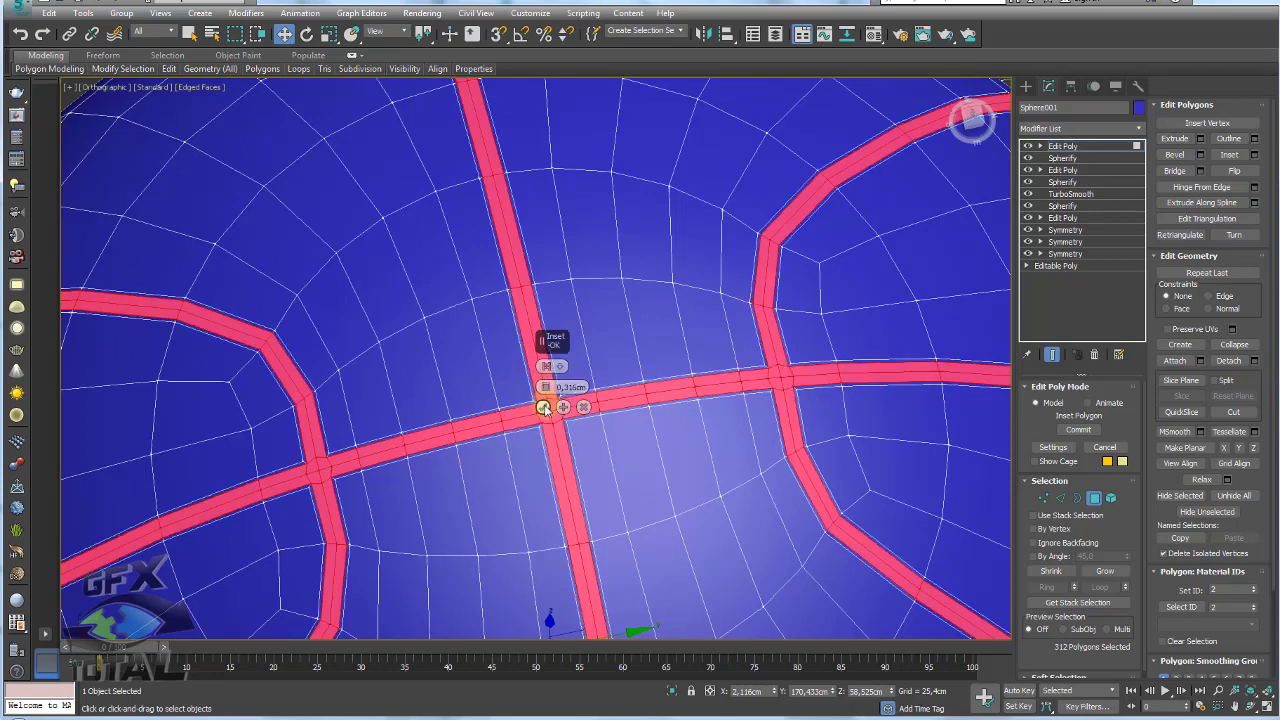
{"action": "left_click", "coordinate": [543, 407]}
{"action": "scroll", "coordinate": [563, 408], "scroll_direction": "up", "scroll_amount": 2}
{"action": "scroll", "coordinate": [594, 449], "scroll_direction": "up", "scroll_amount": 2}
Start a Bevel on the seam-strip polygons with grouping set to Local Normals
{"action": "scroll", "coordinate": [577, 280], "scroll_direction": "up", "scroll_amount": 2}
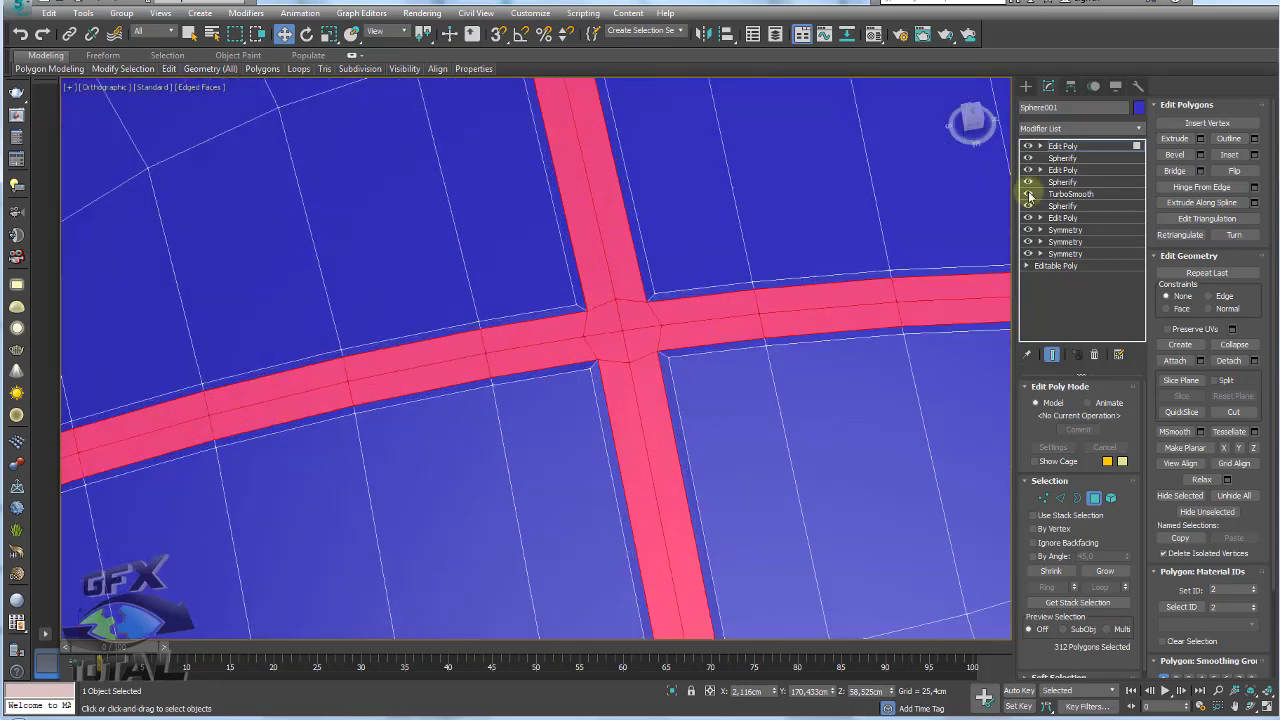
{"action": "left_click", "coordinate": [1178, 157]}
{"action": "middle_click_drag", "start_coordinate": [630, 370], "coordinate": [580, 357]}
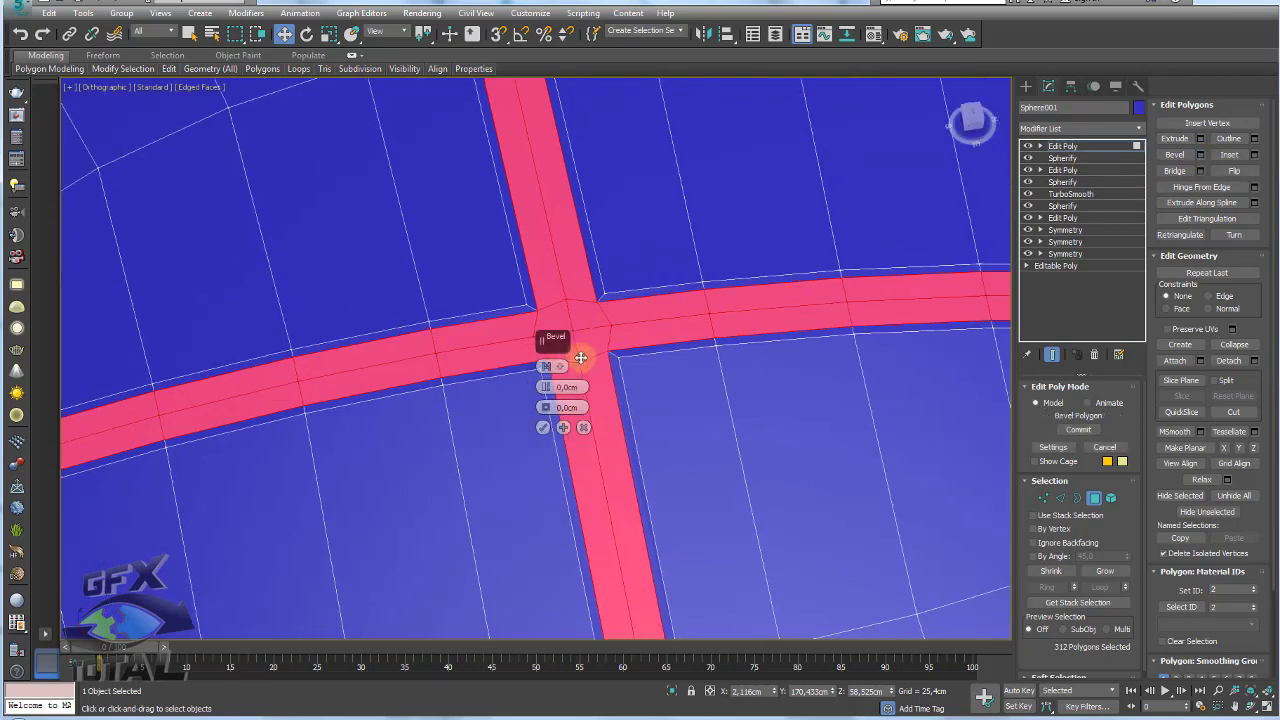
{"action": "left_click", "coordinate": [560, 367]}
{"action": "left_click", "coordinate": [573, 389]}
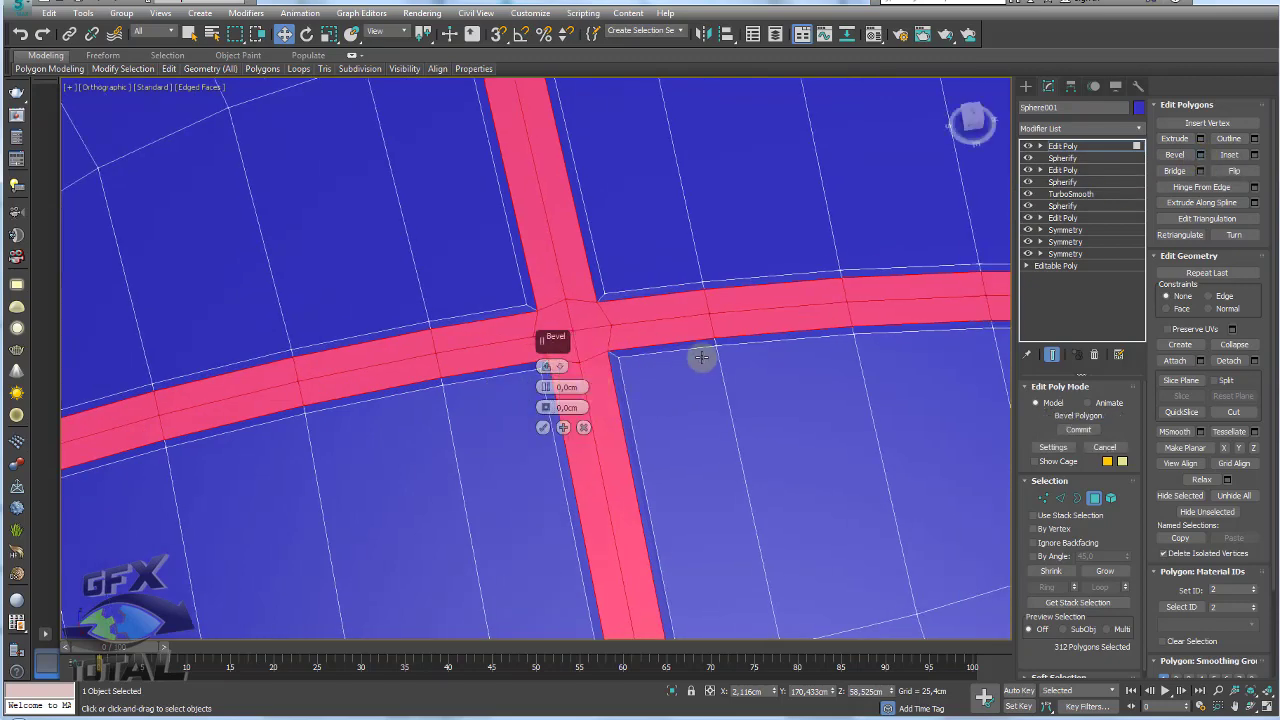
{"action": "middle_click_drag", "start_coordinate": [700, 357], "coordinate": [675, 332], "text": "alt"}
{"action": "scroll", "coordinate": [675, 332], "scroll_direction": "down", "scroll_amount": 3}
{"action": "scroll", "coordinate": [665, 337], "scroll_direction": "down", "scroll_amount": 3}
{"action": "scroll", "coordinate": [663, 337], "scroll_direction": "down", "scroll_amount": 1}
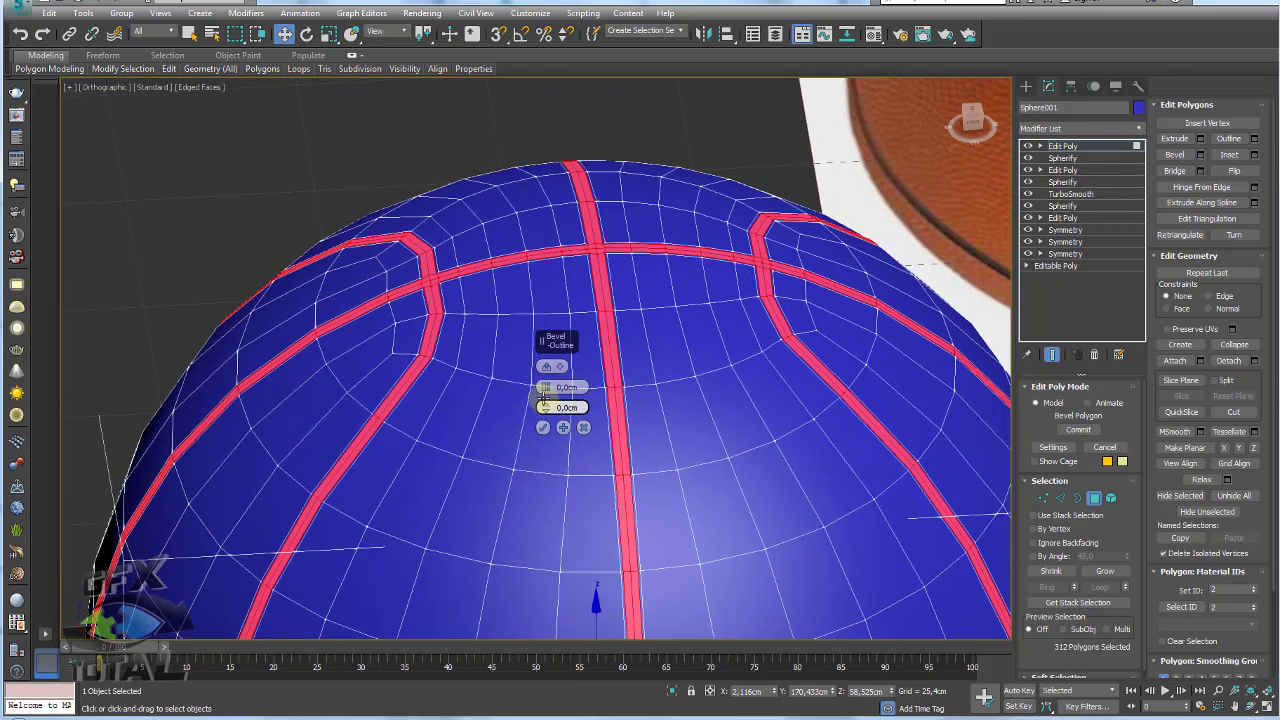
Set bevel height -0.325cm and outline -0.2cm, commit, and return to object level
{"action": "mouse_move", "coordinate": [545, 387]}
{"action": "left_mouse_down"}
{"action": "mouse_move", "coordinate": [559, 365]}
{"action": "mouse_move", "coordinate": [546, 400]}
{"action": "left_mouse_up"}
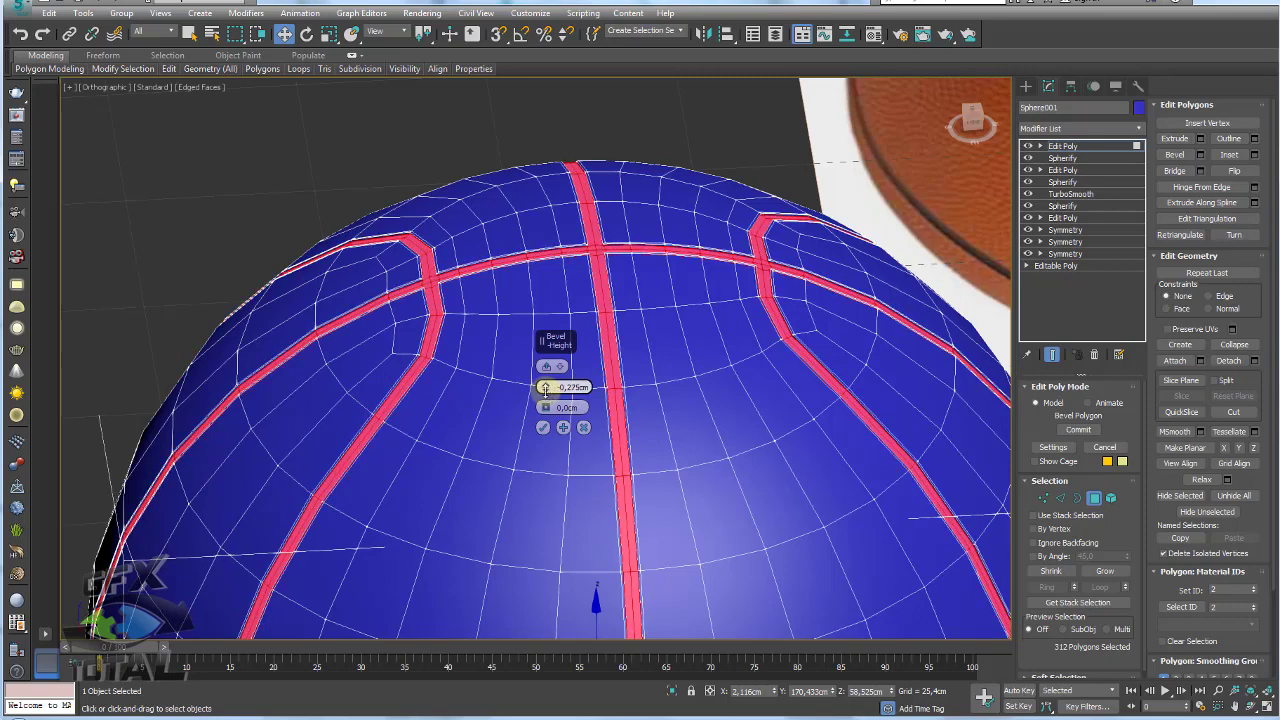
{"action": "scroll", "coordinate": [597, 286], "scroll_direction": "up", "scroll_amount": 2}
{"action": "scroll", "coordinate": [606, 309], "scroll_direction": "up", "scroll_amount": 2}
{"action": "scroll", "coordinate": [623, 354], "scroll_direction": "up", "scroll_amount": 2}
{"action": "scroll", "coordinate": [583, 343], "scroll_direction": "up", "scroll_amount": 2}
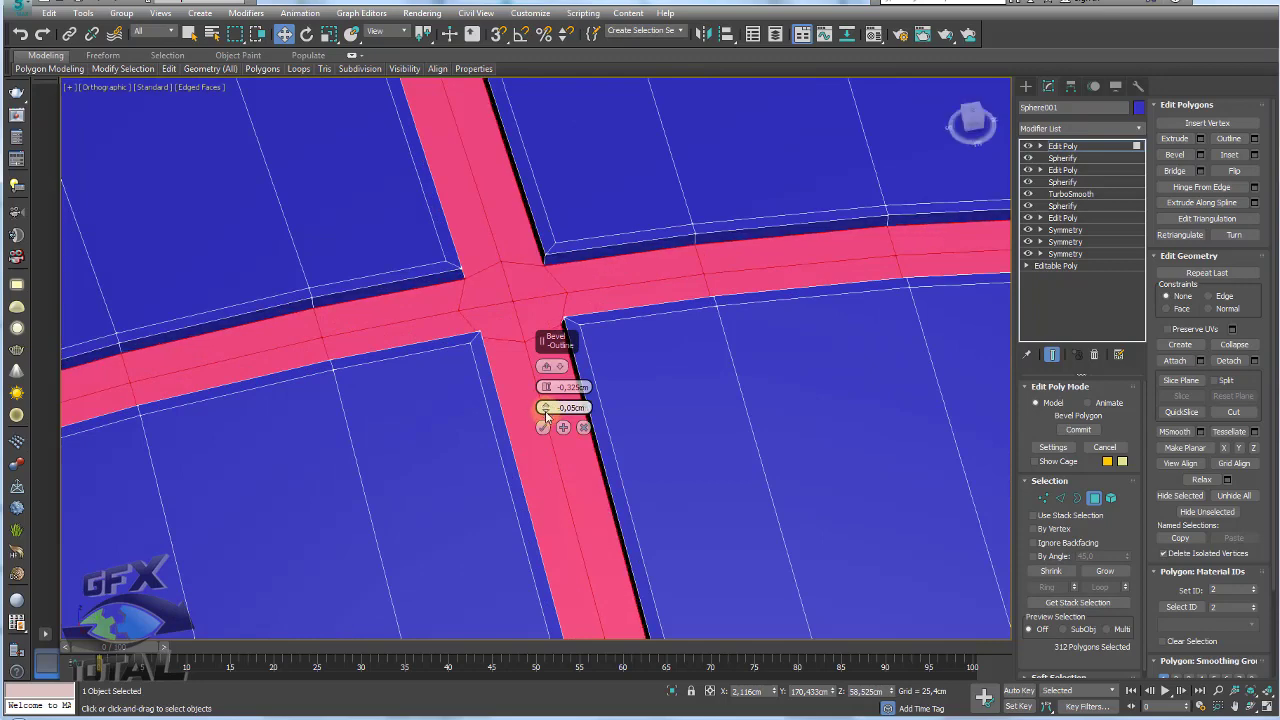
{"action": "left_click_drag", "start_coordinate": [547, 416], "coordinate": [547, 419]}
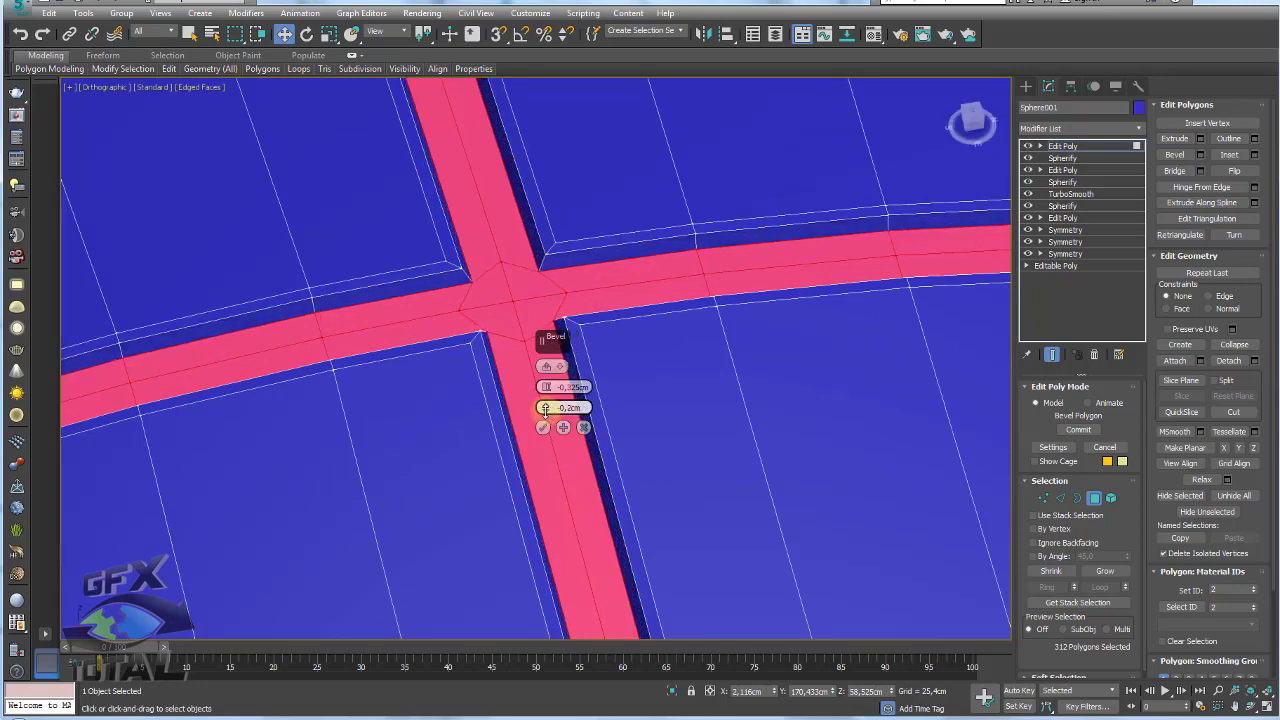
{"action": "left_click", "coordinate": [543, 427]}
{"action": "left_click", "coordinate": [1063, 146]}
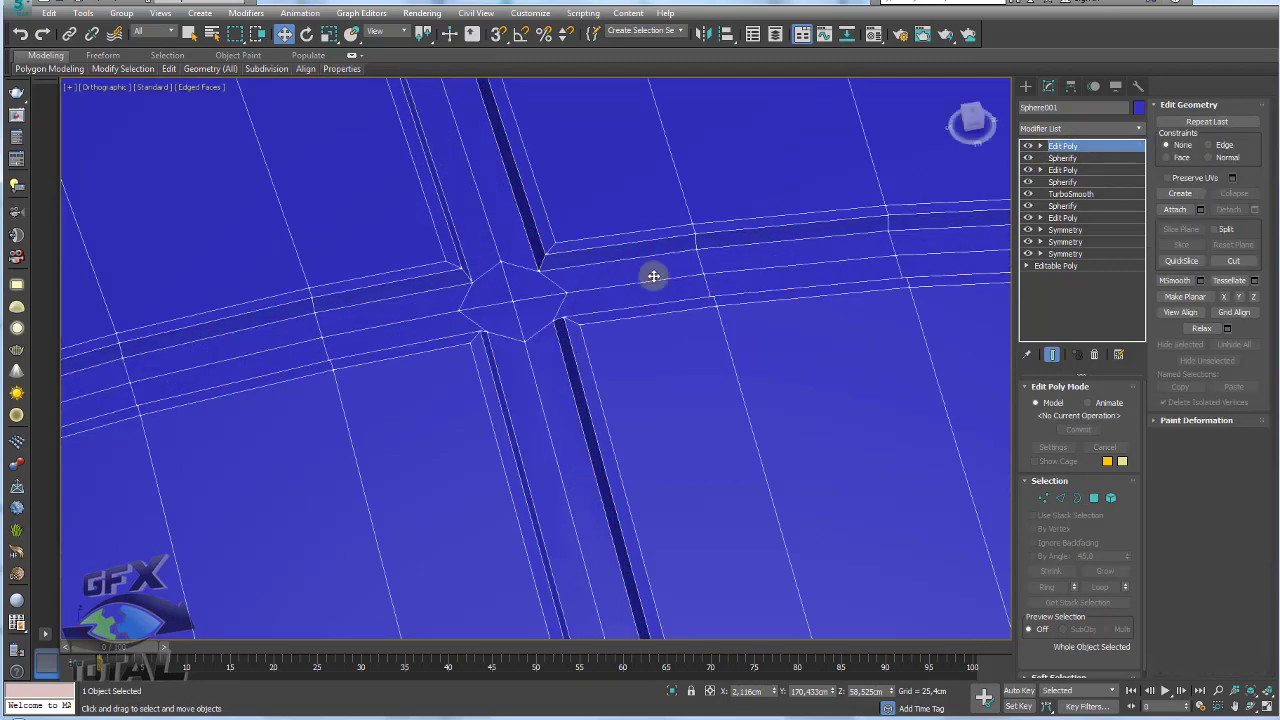
{"action": "scroll", "coordinate": [660, 280], "scroll_direction": "down", "scroll_amount": 8}
Add a TurboSmooth modifier to the ball and inspect its shading with and without edges
{"action": "key", "text": "ctrl+t"}
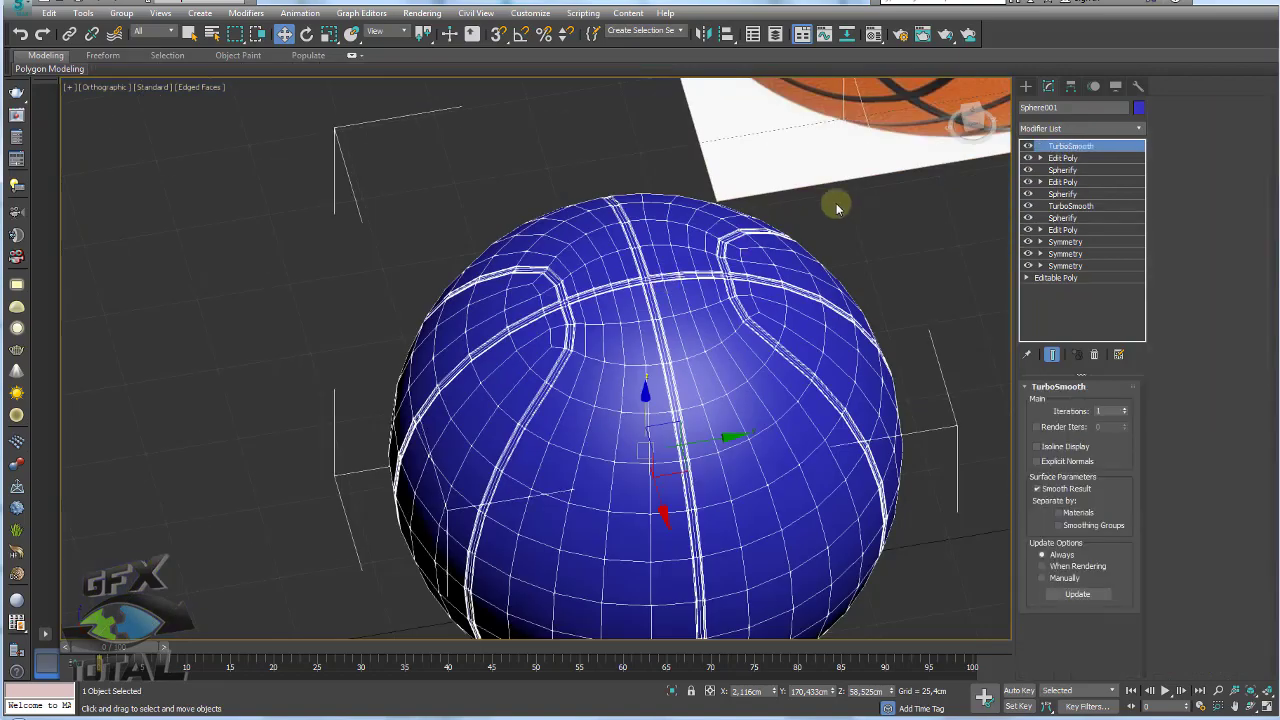
{"action": "middle_click_drag", "start_coordinate": [929, 429], "coordinate": [837, 377], "text": "alt"}
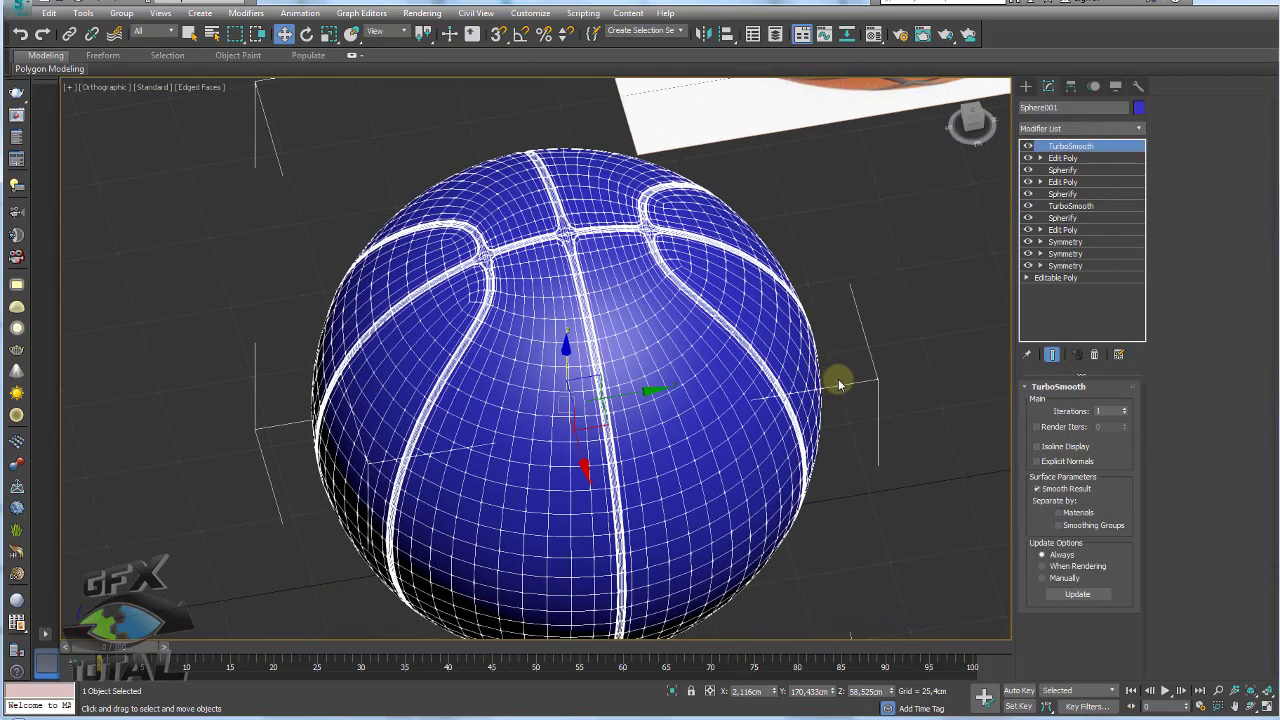
{"action": "key", "text": "F4"}
{"action": "left_click", "coordinate": [821, 376]}
{"action": "scroll", "coordinate": [760, 330], "scroll_direction": "down", "scroll_amount": 2}
{"action": "scroll", "coordinate": [779, 305], "scroll_direction": "down", "scroll_amount": 3}
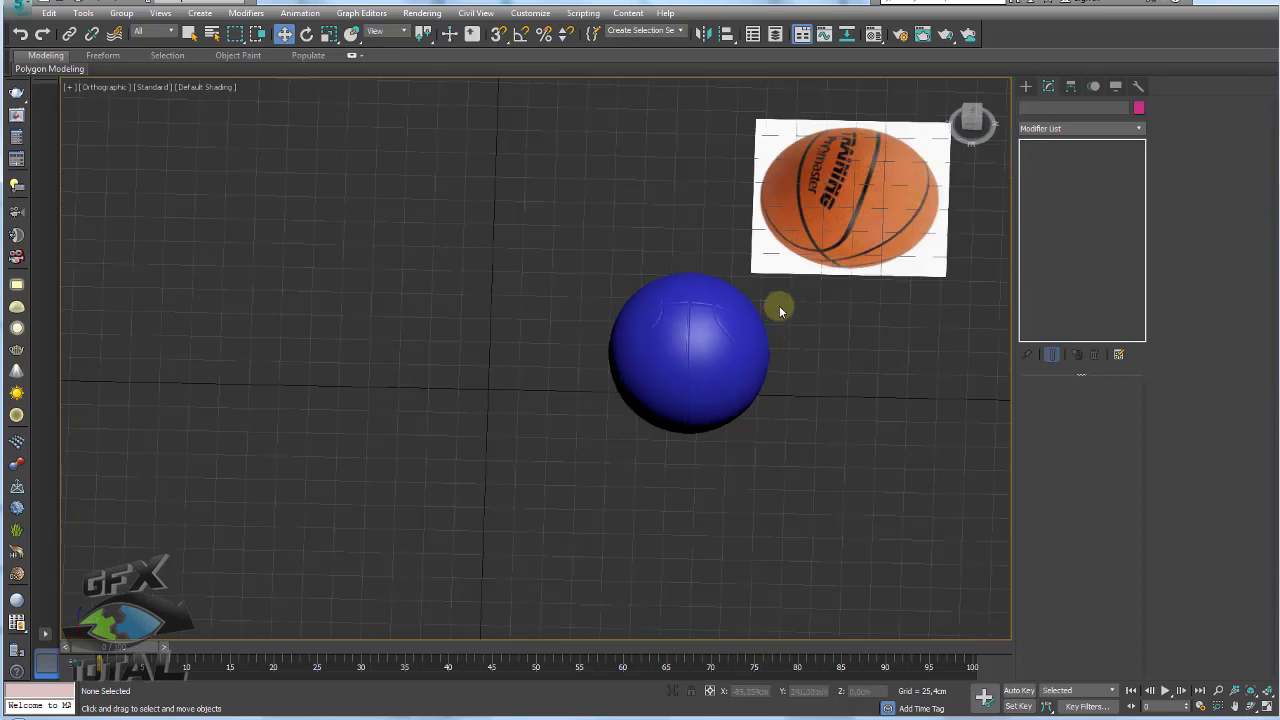
{"action": "scroll", "coordinate": [800, 280], "scroll_direction": "up", "scroll_amount": 3}
{"action": "scroll", "coordinate": [551, 306], "scroll_direction": "up", "scroll_amount": 3}
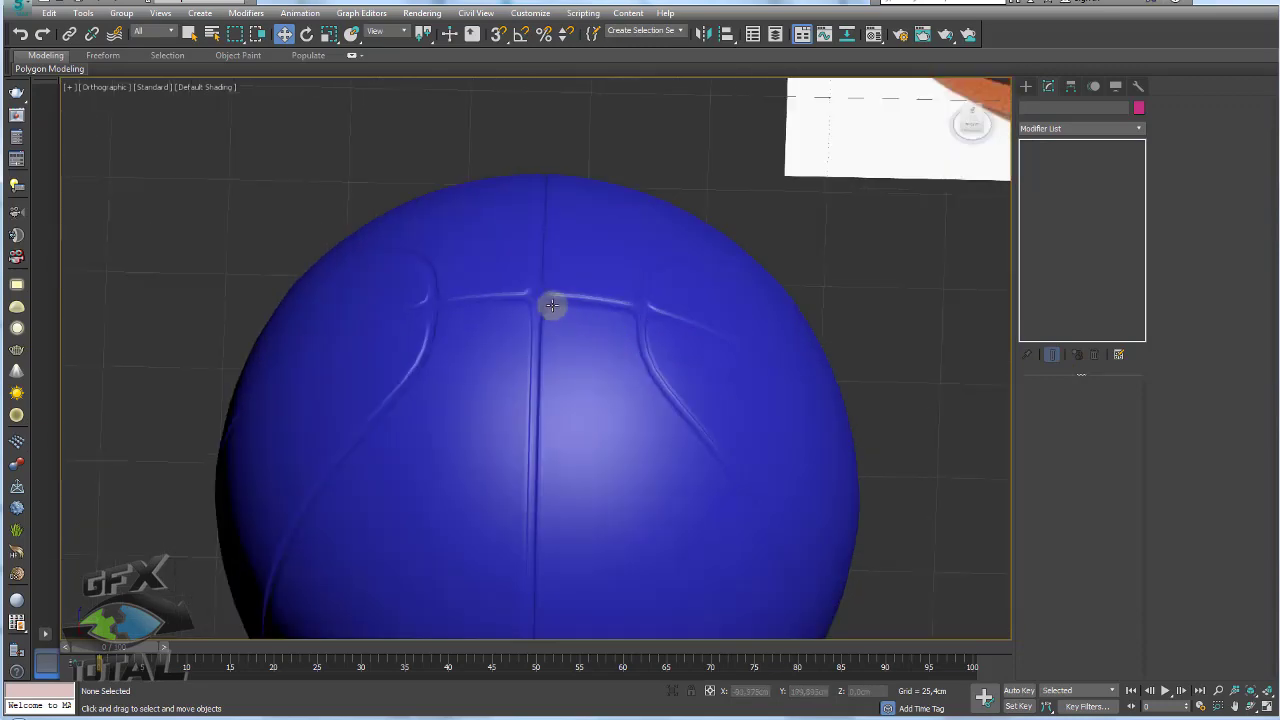
{"action": "scroll", "coordinate": [517, 283], "scroll_direction": "up", "scroll_amount": 2}
{"action": "scroll", "coordinate": [527, 318], "scroll_direction": "up", "scroll_amount": 2}
{"action": "left_click", "coordinate": [527, 318]}
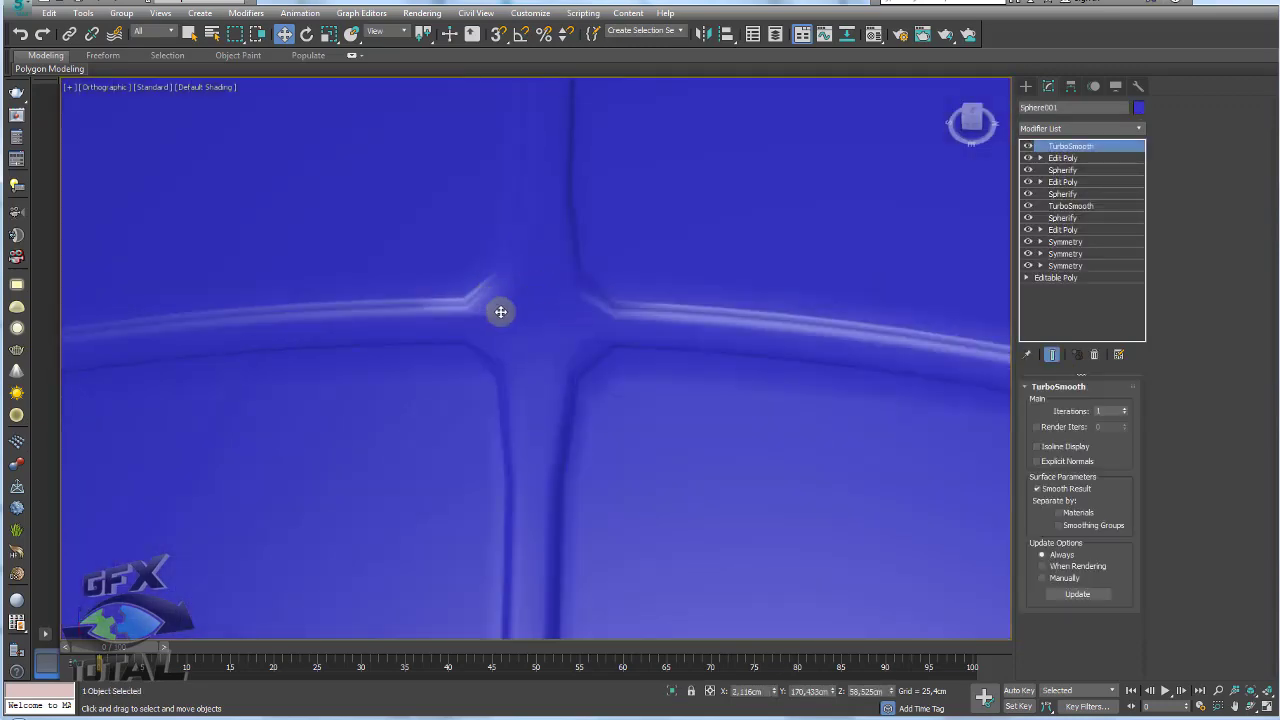
{"action": "key", "text": "F4"}
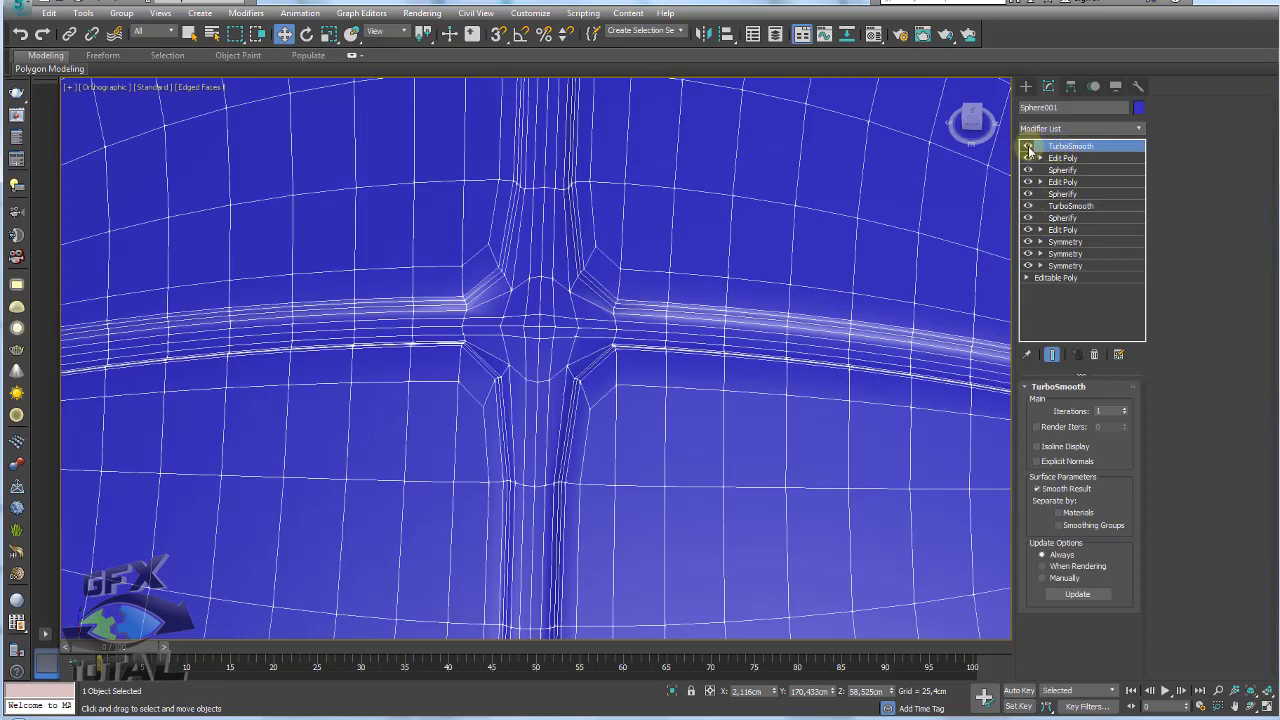
Set TurboSmooth to 2 iterations, untick Render Iters and tick Isoline Display
{"action": "left_click", "coordinate": [1028, 147]}
{"action": "left_click", "coordinate": [1028, 147]}
{"action": "left_click", "coordinate": [1028, 147]}
{"action": "left_click", "coordinate": [1028, 147]}
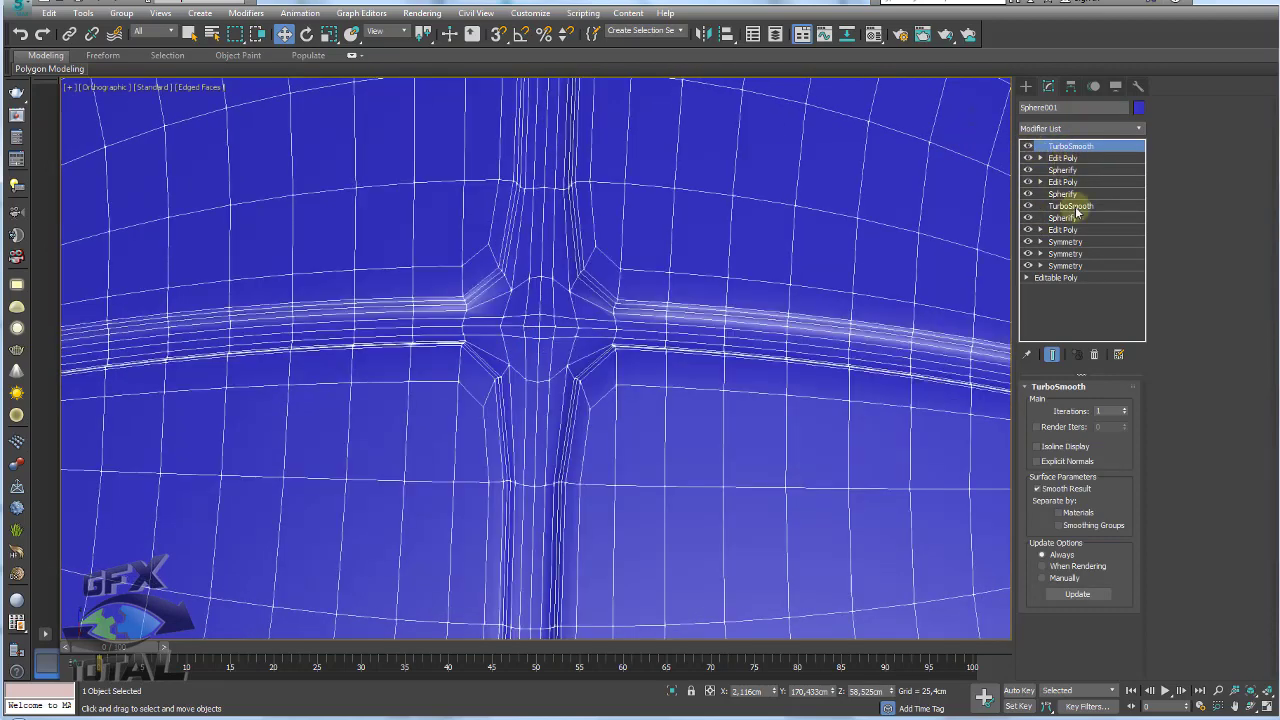
{"action": "left_click", "coordinate": [1124, 408]}
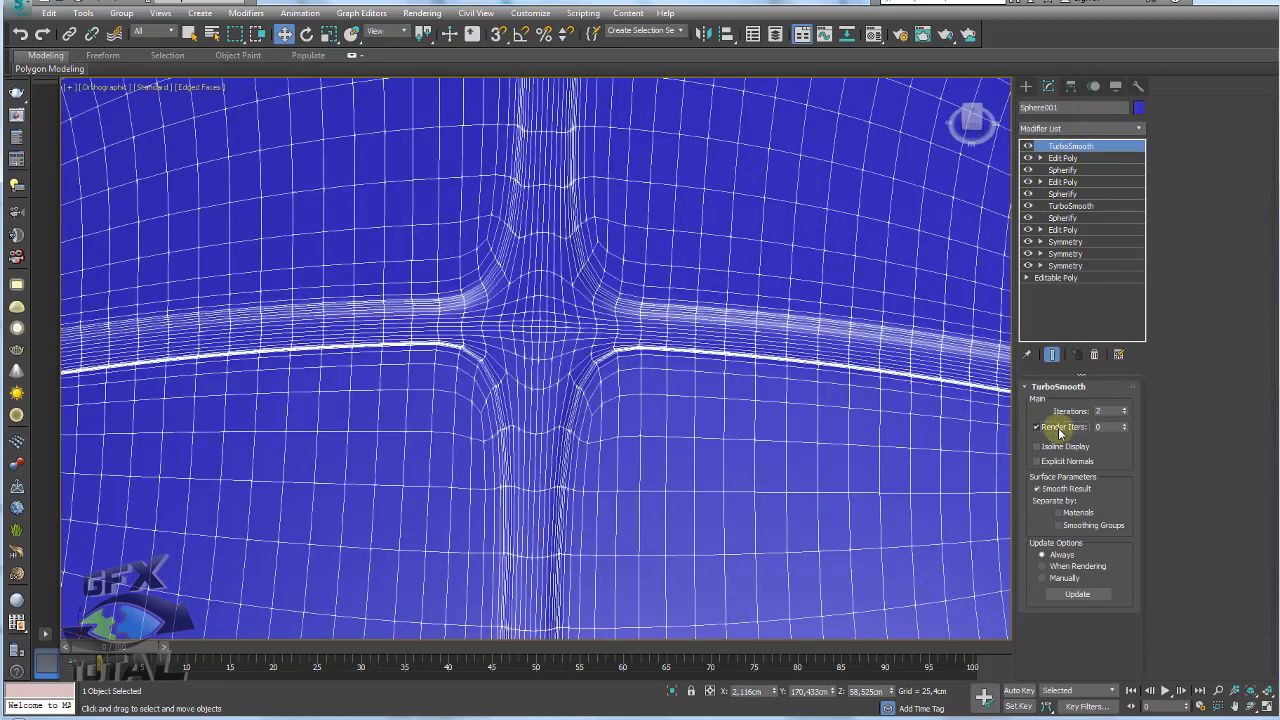
{"action": "left_click", "coordinate": [1038, 427]}
{"action": "left_click", "coordinate": [1037, 446]}
{"action": "scroll", "coordinate": [655, 337], "scroll_direction": "down", "scroll_amount": 5}
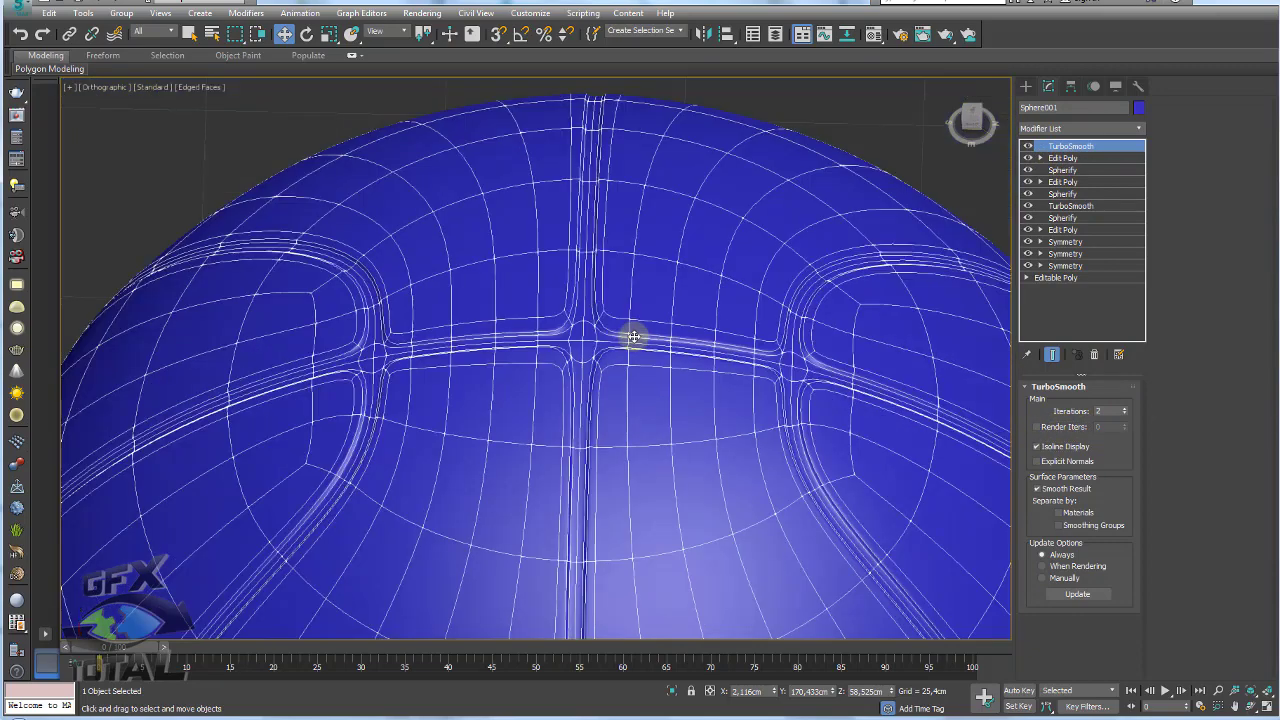
Apply the hoop photo aro.jpg to the reference plane and select that plane
{"action": "left_click", "coordinate": [894, 144]}
{"action": "scroll", "coordinate": [751, 277], "scroll_direction": "down", "scroll_amount": 5}
{"action": "scroll", "coordinate": [694, 340], "scroll_direction": "down", "scroll_amount": 3}
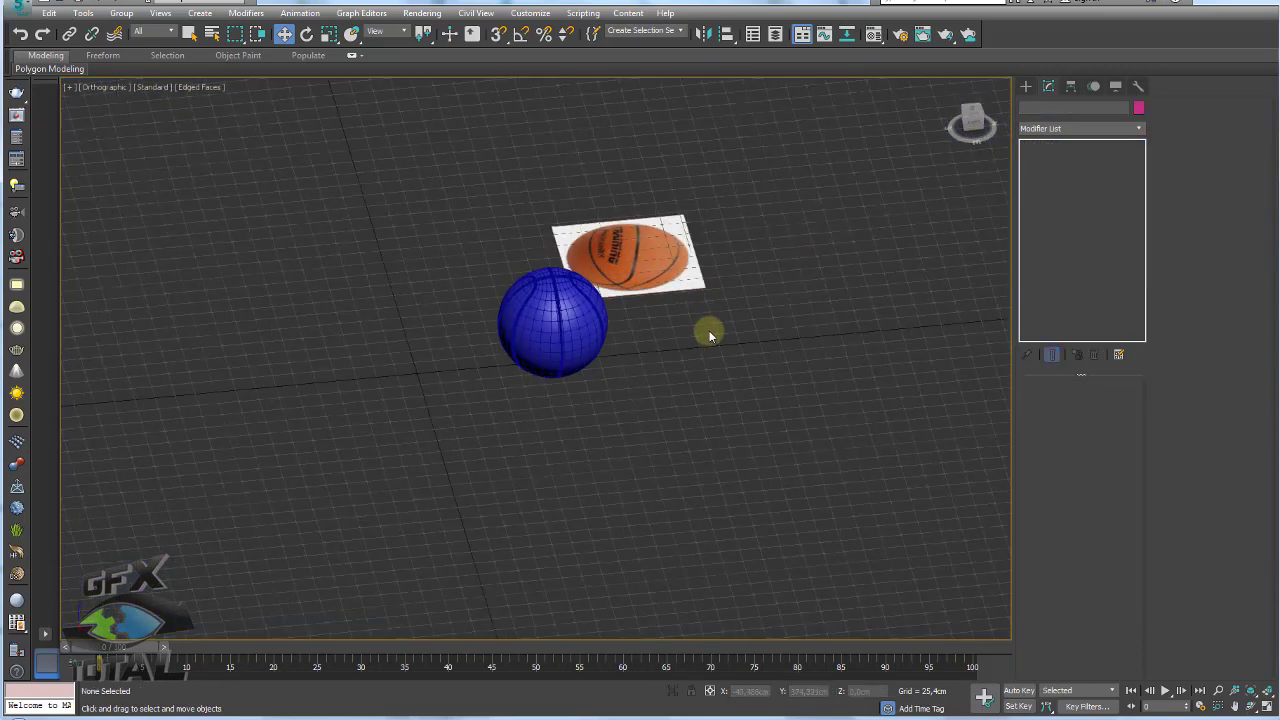
{"action": "middle_click_drag", "start_coordinate": [694, 360], "coordinate": [190, 630], "text": "alt"}
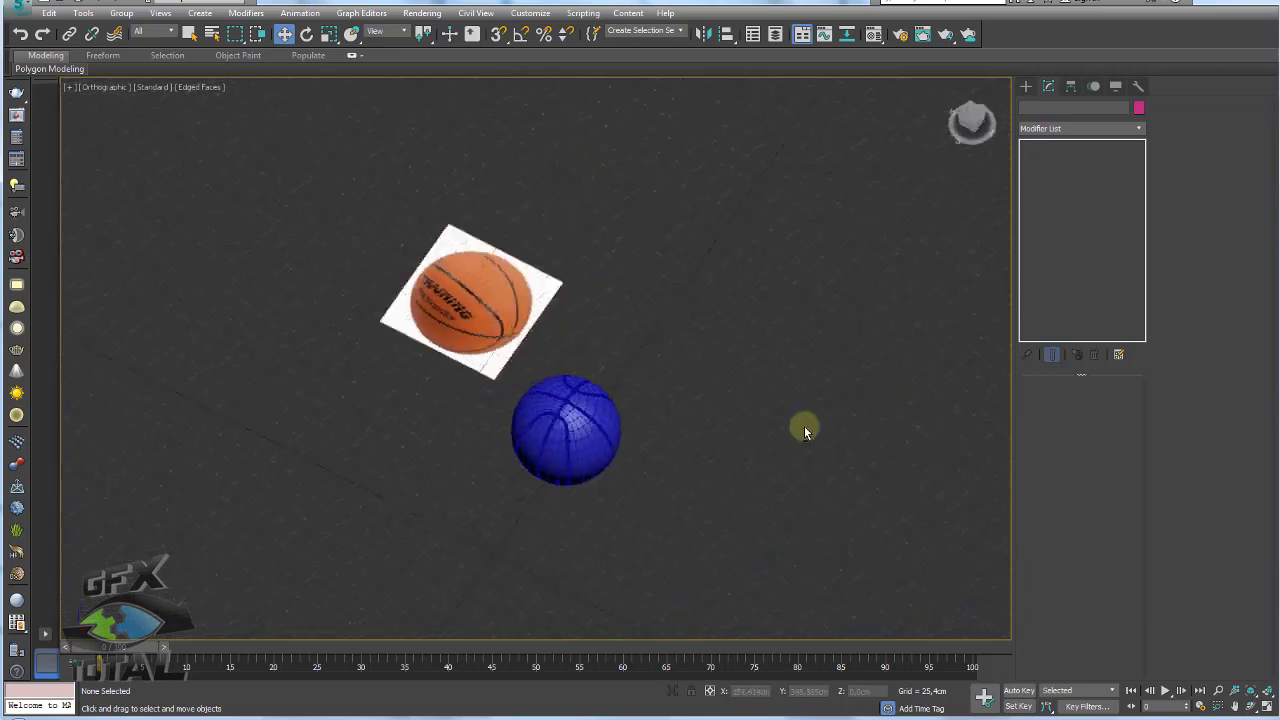
{"action": "left_click", "coordinate": [69, 714]}
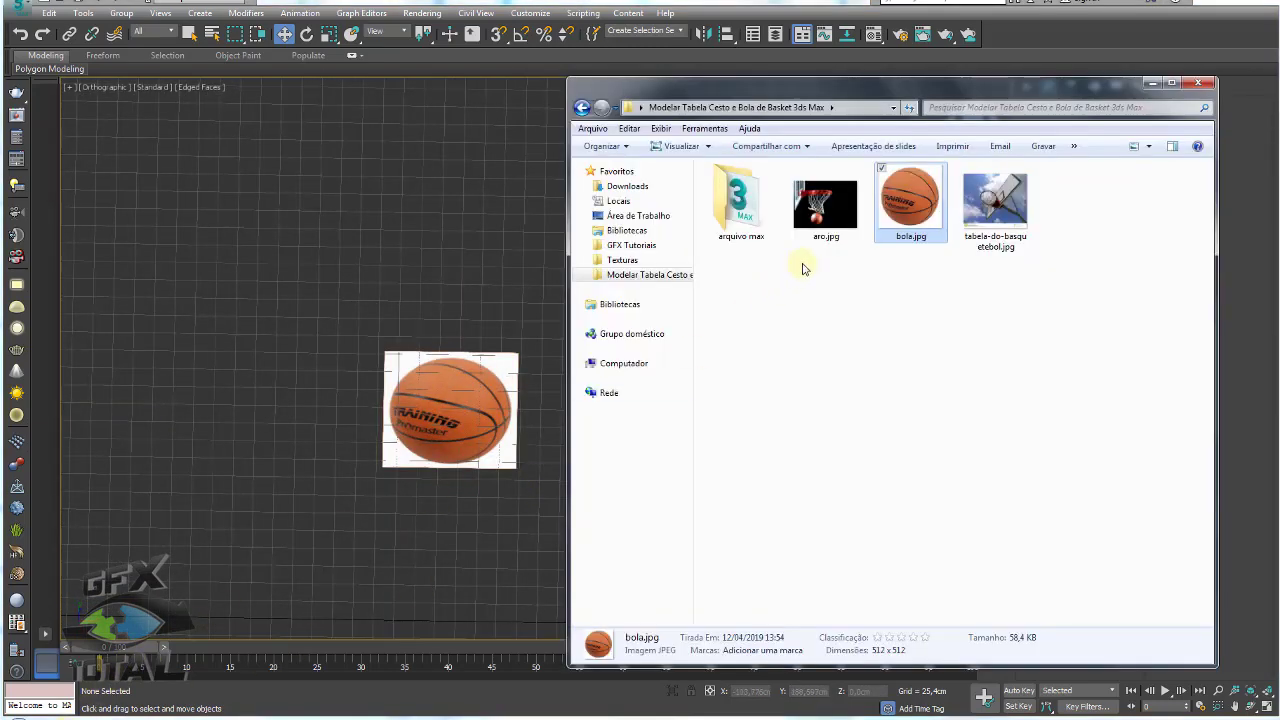
{"action": "left_click", "coordinate": [826, 205]}
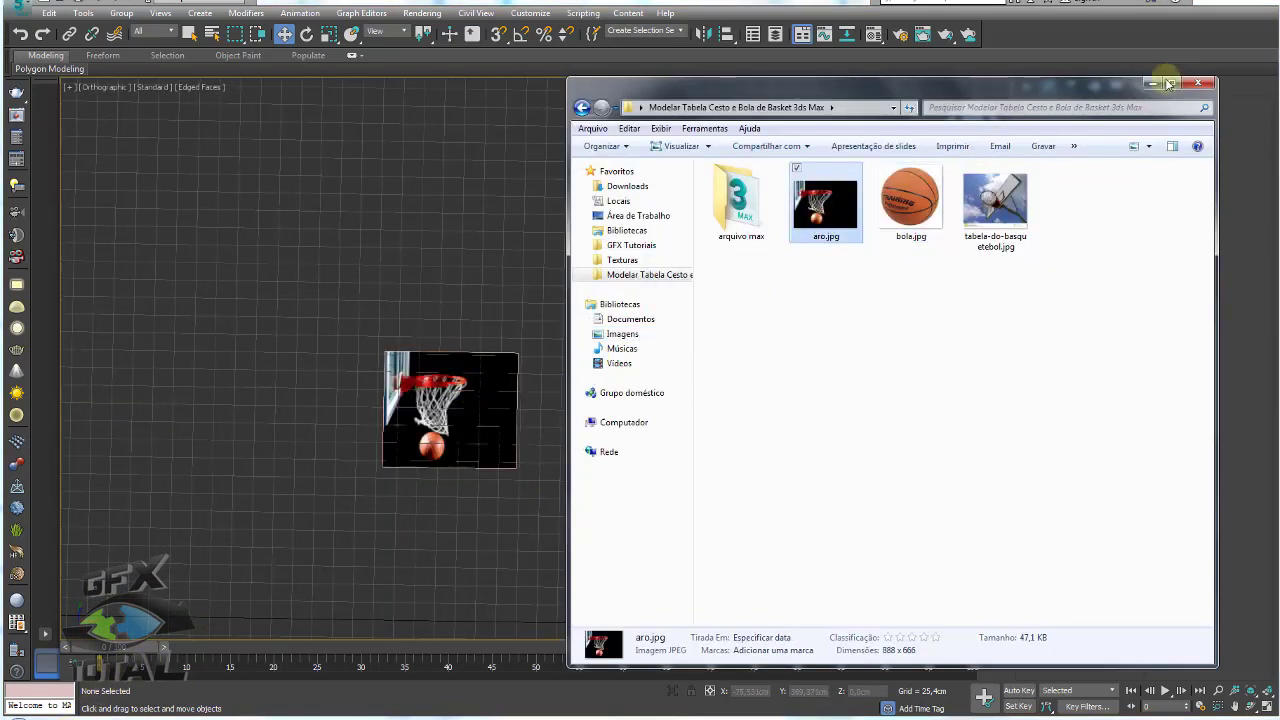
{"action": "left_click", "coordinate": [1168, 83]}
{"action": "mouse_move", "coordinate": [837, 226]}
{"action": "middle_mouse_down", "text": "alt"}
{"action": "mouse_move", "coordinate": [517, 346]}
{"action": "mouse_move", "coordinate": [586, 429]}
{"action": "mouse_move", "coordinate": [597, 377]}
{"action": "mouse_move", "coordinate": [657, 423]}
{"action": "mouse_move", "coordinate": [714, 374]}
{"action": "middle_mouse_up", "text": "alt"}
{"action": "left_click", "coordinate": [443, 420]}
Switch to the Perspective view and move the ball off to the left
{"action": "key", "text": "p"}
{"action": "scroll", "coordinate": [701, 436], "scroll_direction": "down", "scroll_amount": 5}
{"action": "left_click", "coordinate": [701, 437]}
{"action": "scroll", "coordinate": [701, 437], "scroll_direction": "down", "scroll_amount": 3}
{"action": "mouse_move", "coordinate": [714, 374]}
{"action": "left_mouse_down"}
{"action": "mouse_move", "coordinate": [270, 429]}
{"action": "mouse_move", "coordinate": [207, 388]}
{"action": "left_mouse_up"}
Move the hoop reference plane down and to the left
{"action": "left_click", "coordinate": [637, 374]}
{"action": "scroll", "coordinate": [651, 340], "scroll_direction": "up", "scroll_amount": 3}
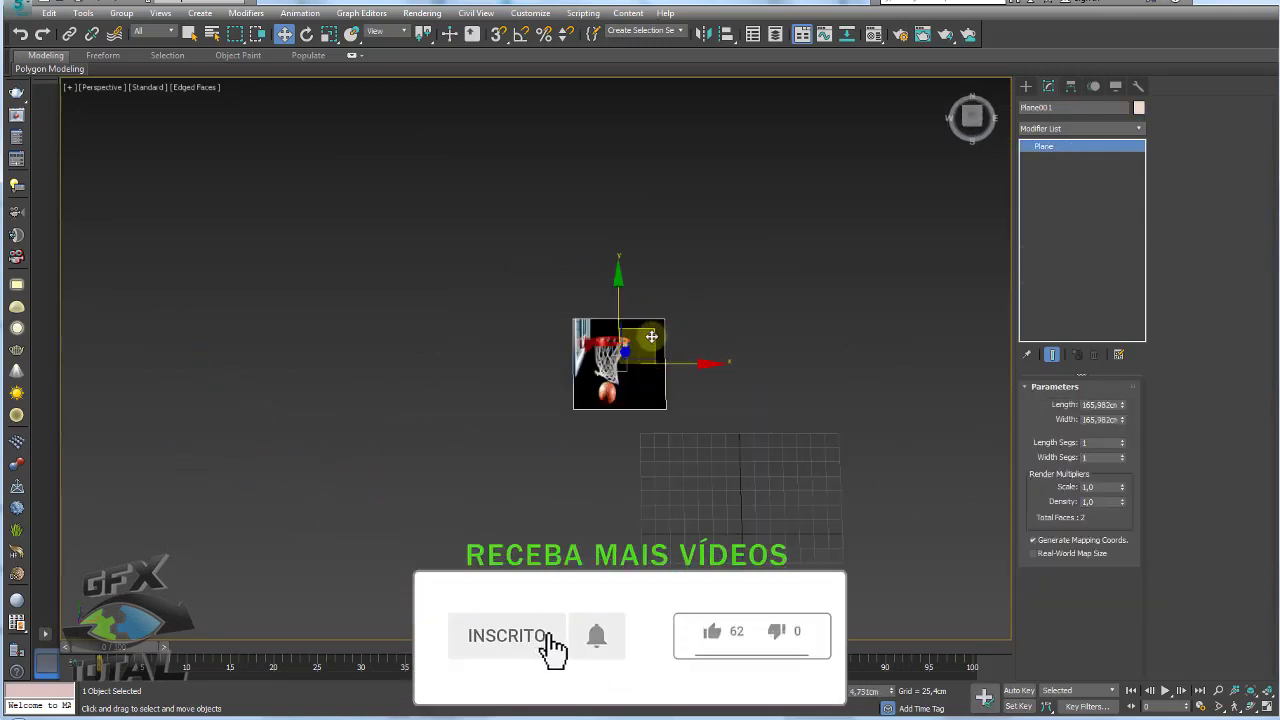
{"action": "scroll", "coordinate": [645, 390], "scroll_direction": "up", "scroll_amount": 3}
{"action": "scroll", "coordinate": [569, 323], "scroll_direction": "down", "scroll_amount": 2}
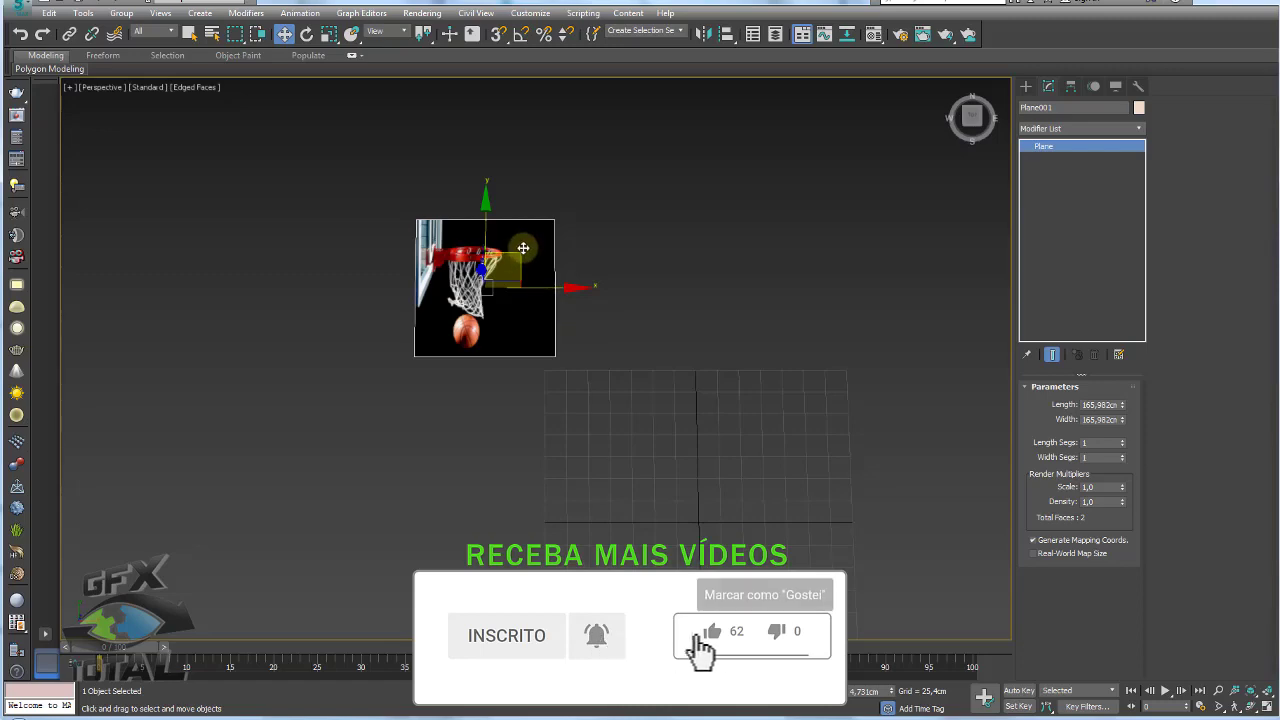
{"action": "left_click_drag", "start_coordinate": [523, 247], "coordinate": [531, 405]}
{"action": "scroll", "coordinate": [562, 476], "scroll_direction": "up", "scroll_amount": 3}
{"action": "key", "text": "r"}
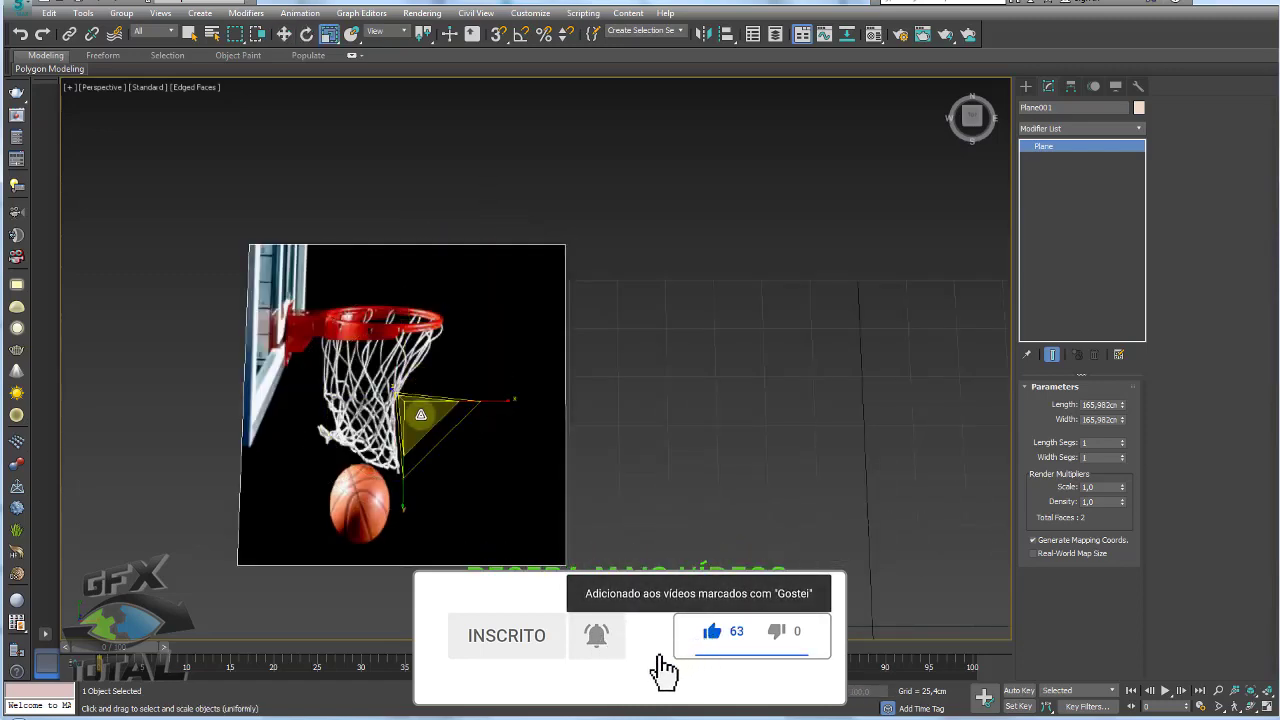
{"action": "scroll", "coordinate": [440, 390], "scroll_direction": "down", "scroll_amount": 4}
{"action": "key", "text": "w"}
{"action": "left_click_drag", "start_coordinate": [468, 362], "coordinate": [385, 374]}
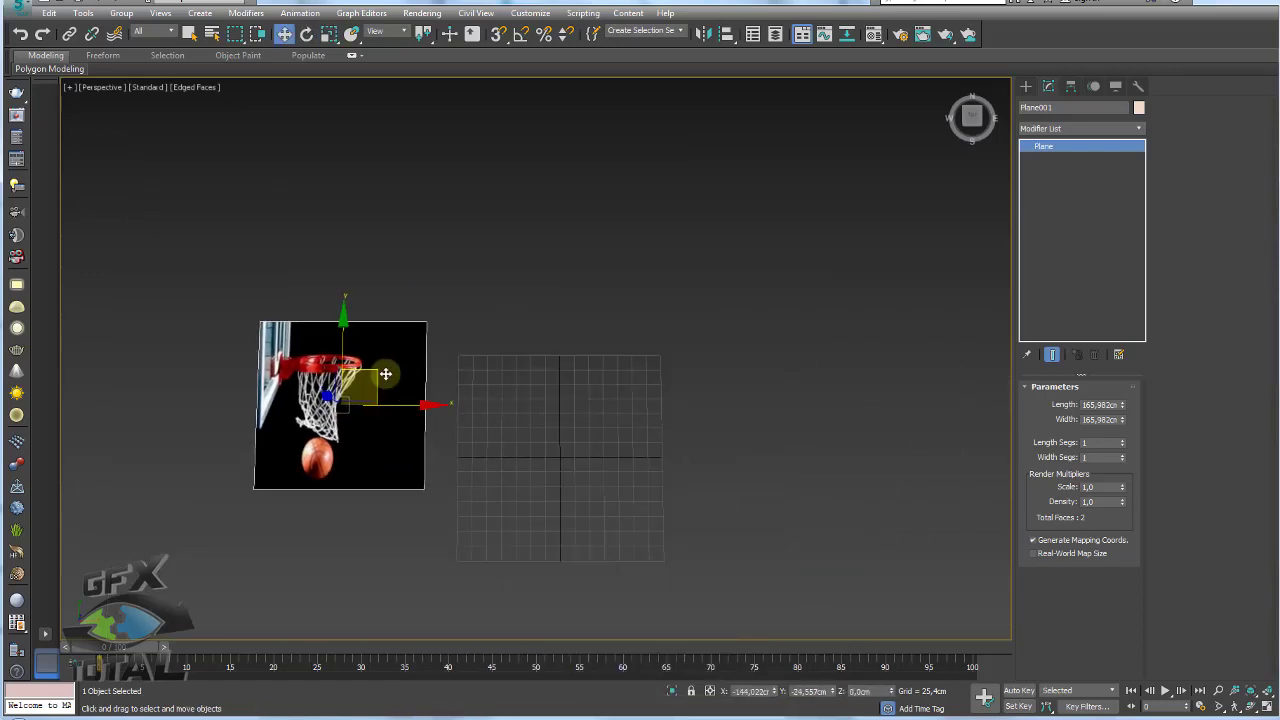
{"action": "scroll", "coordinate": [500, 305], "scroll_direction": "up", "scroll_amount": 3}
Centre the view on the hoop rim and mark the rim with a green stroke
{"action": "middle_click_drag", "start_coordinate": [471, 291], "coordinate": [606, 271]}
{"action": "scroll", "coordinate": [660, 295], "scroll_direction": "up", "scroll_amount": 3}
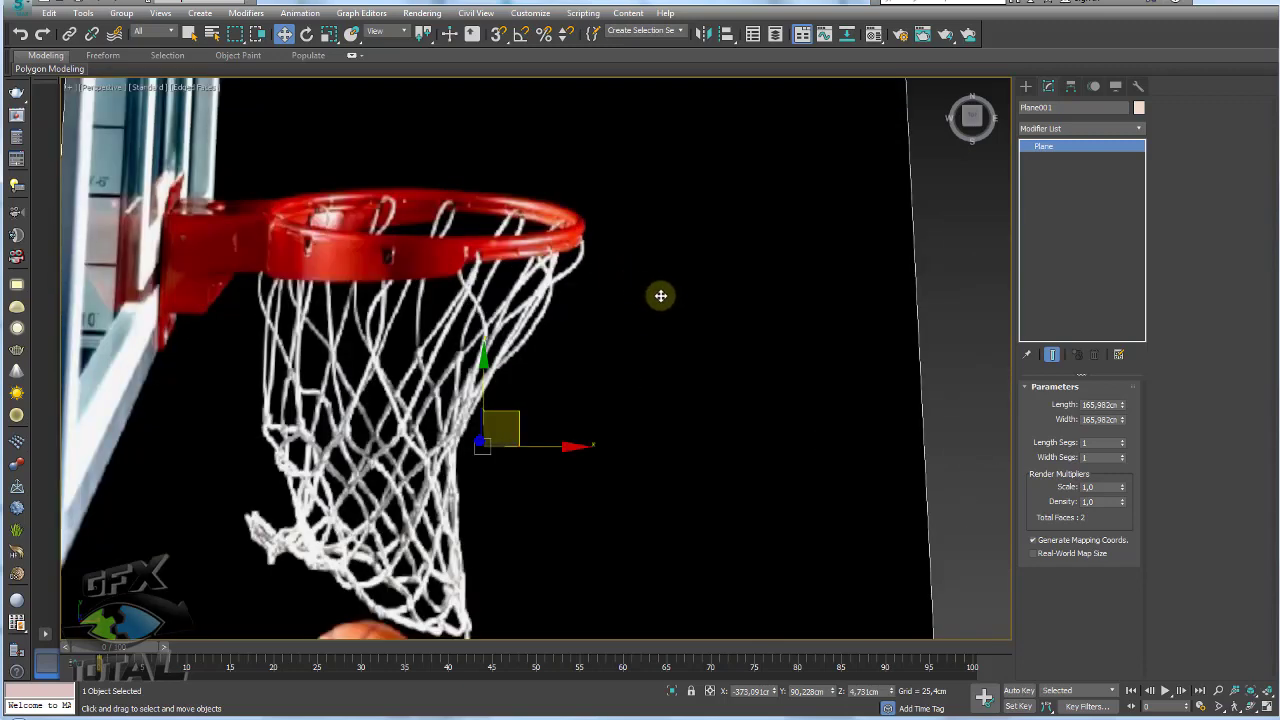
{"action": "middle_click_drag", "start_coordinate": [473, 259], "coordinate": [541, 292]}
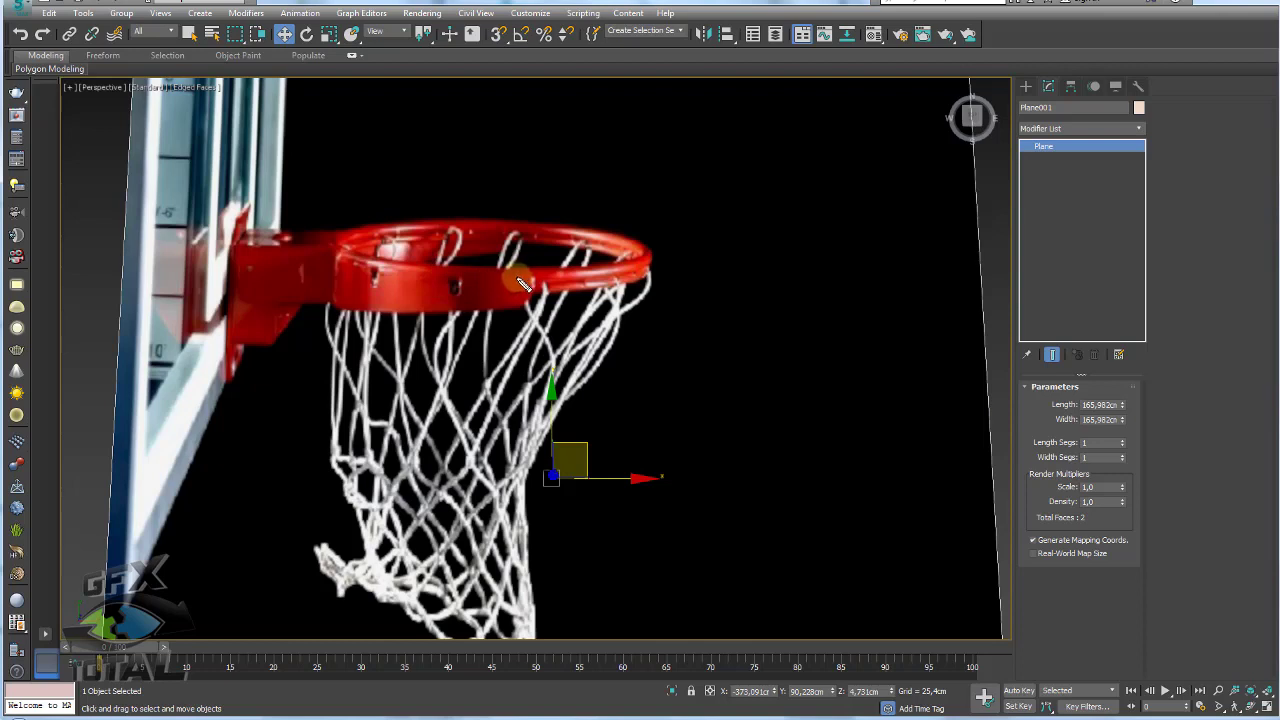
{"action": "mouse_move", "coordinate": [494, 273]}
{"action": "left_mouse_down"}
{"action": "mouse_move", "coordinate": [620, 271]}
{"action": "mouse_move", "coordinate": [400, 228]}
{"action": "mouse_move", "coordinate": [345, 262]}
{"action": "mouse_move", "coordinate": [505, 285]}
{"action": "left_mouse_up"}
{"action": "key", "text": "Escape"}
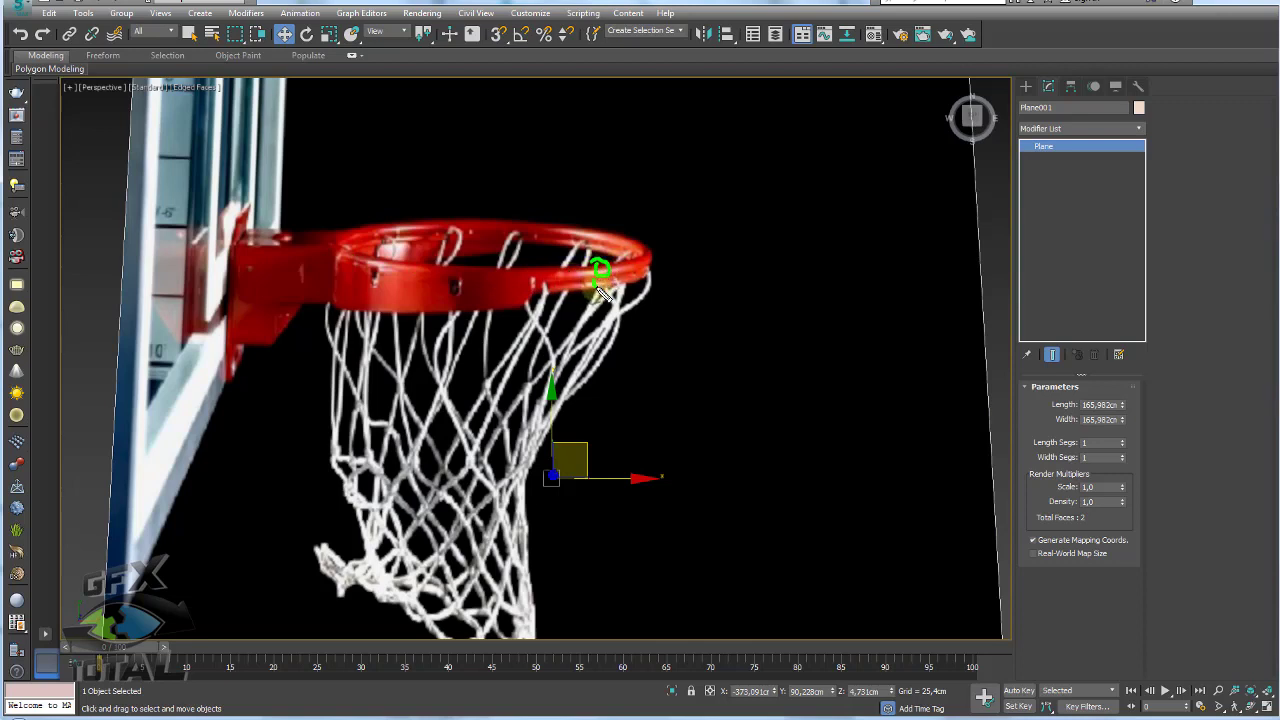
{"action": "scroll", "coordinate": [620, 280], "scroll_direction": "up", "scroll_amount": 1}
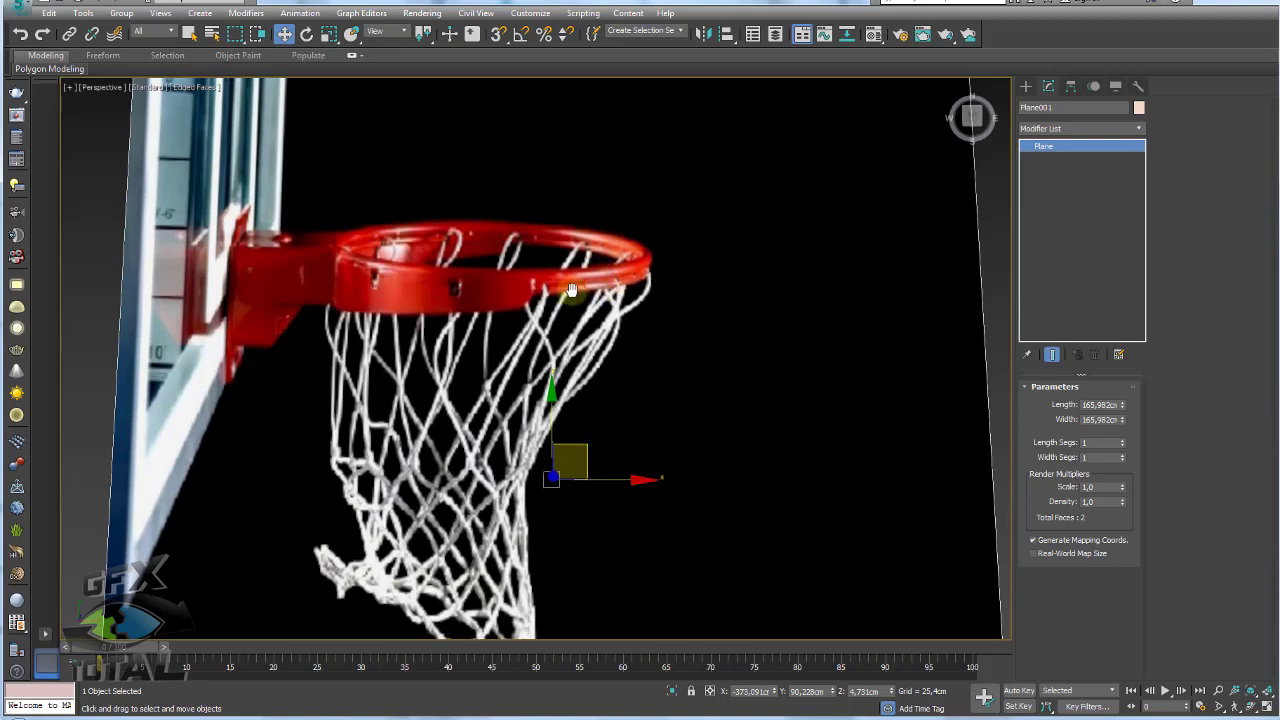
{"action": "scroll", "coordinate": [570, 286], "scroll_direction": "up", "scroll_amount": 3}
{"action": "scroll", "coordinate": [550, 300], "scroll_direction": "up", "scroll_amount": 2}
{"action": "scroll", "coordinate": [580, 318], "scroll_direction": "up", "scroll_amount": 3}
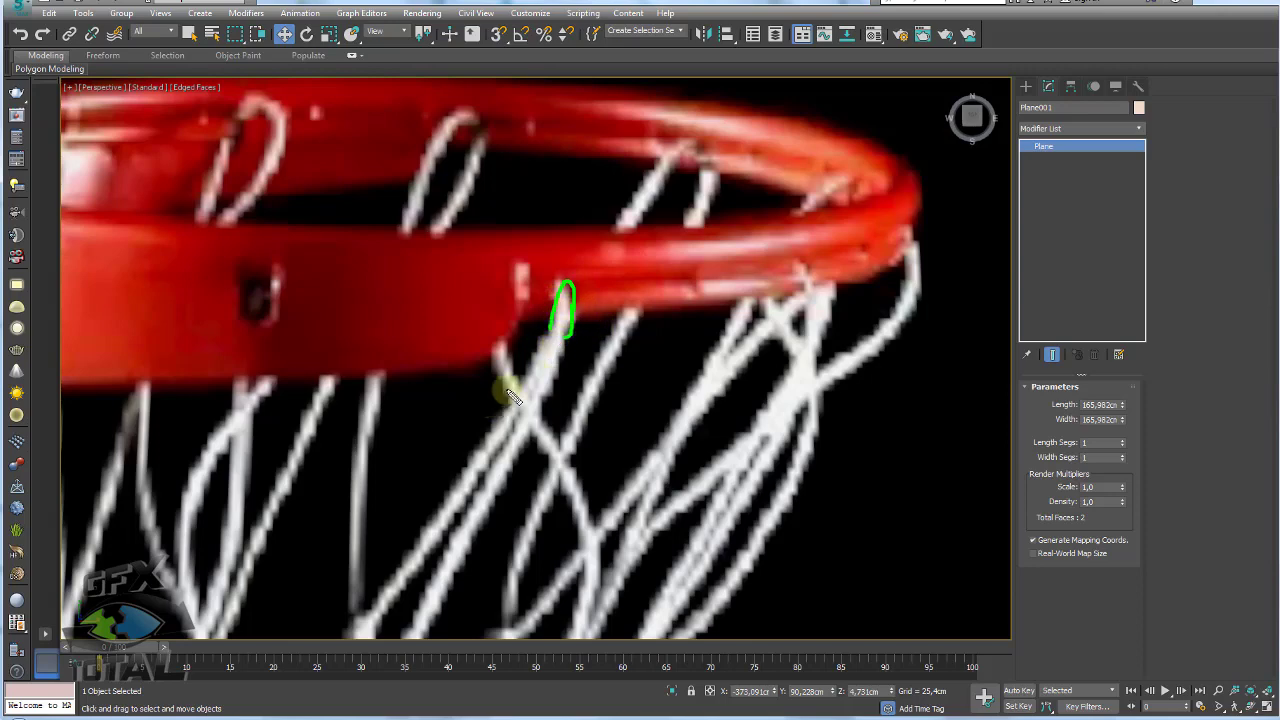
{"action": "scroll", "coordinate": [571, 320], "scroll_direction": "down", "scroll_amount": 5}
{"action": "middle_click_drag", "start_coordinate": [579, 334], "coordinate": [531, 350]}
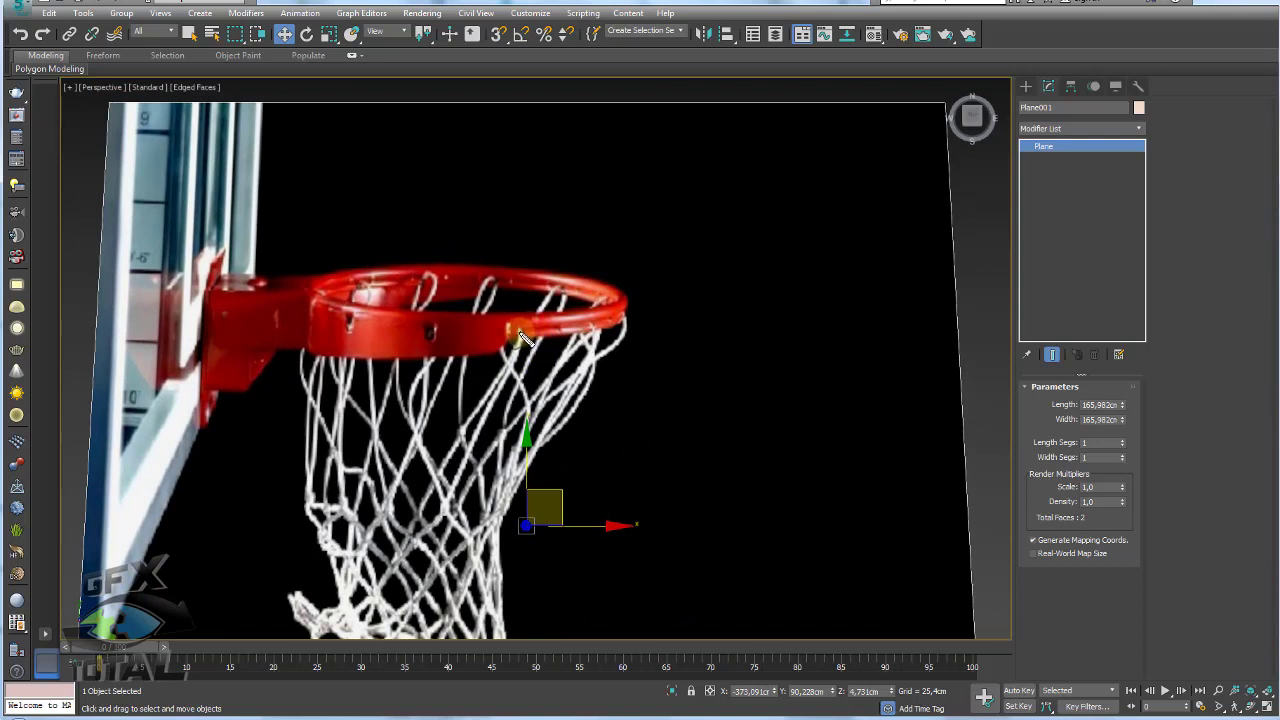
{"action": "left_click_drag", "start_coordinate": [519, 332], "coordinate": [513, 240]}
{"action": "left_click_drag", "start_coordinate": [590, 325], "coordinate": [590, 262]}
{"action": "mouse_move", "coordinate": [621, 305]}
{"action": "left_mouse_down"}
{"action": "mouse_move", "coordinate": [606, 250]}
{"action": "mouse_move", "coordinate": [563, 233]}
{"action": "left_mouse_up"}
{"action": "left_click_drag", "start_coordinate": [490, 285], "coordinate": [488, 222]}
{"action": "left_click_drag", "start_coordinate": [421, 280], "coordinate": [419, 230]}
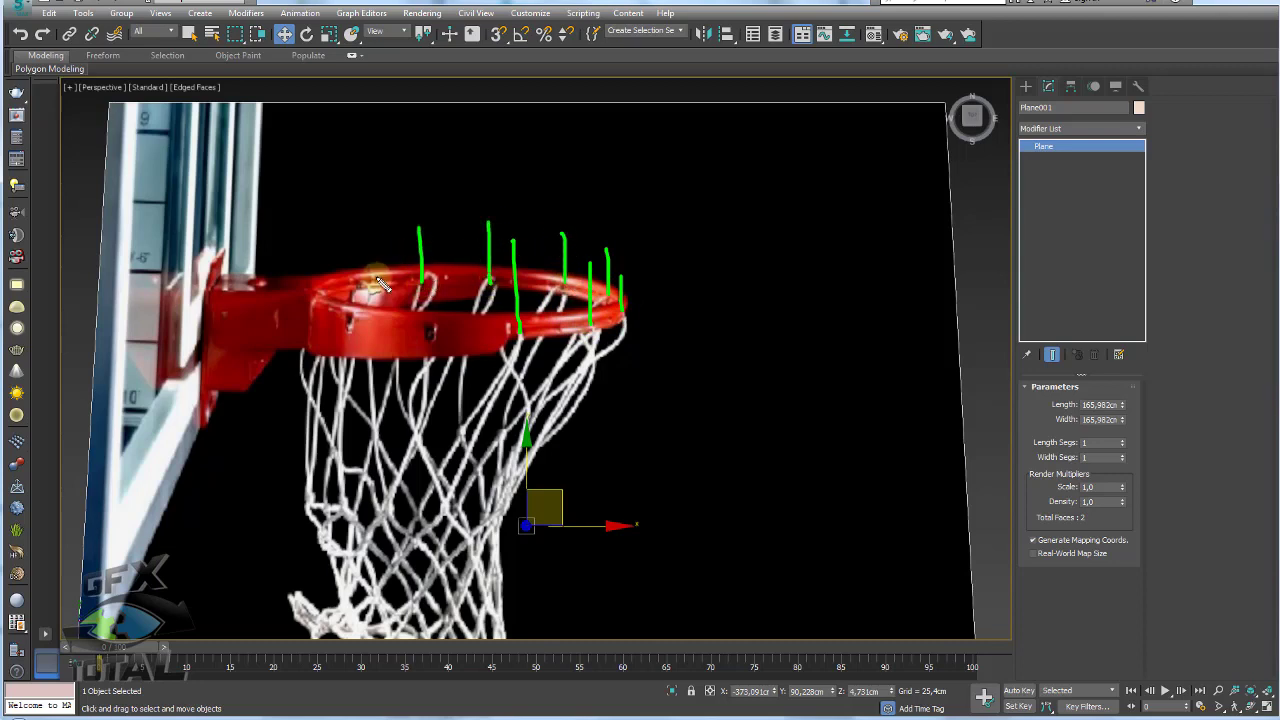
{"action": "left_click_drag", "start_coordinate": [370, 280], "coordinate": [365, 238]}
{"action": "left_click_drag", "start_coordinate": [311, 283], "coordinate": [308, 255]}
{"action": "left_click_drag", "start_coordinate": [340, 325], "coordinate": [349, 260]}
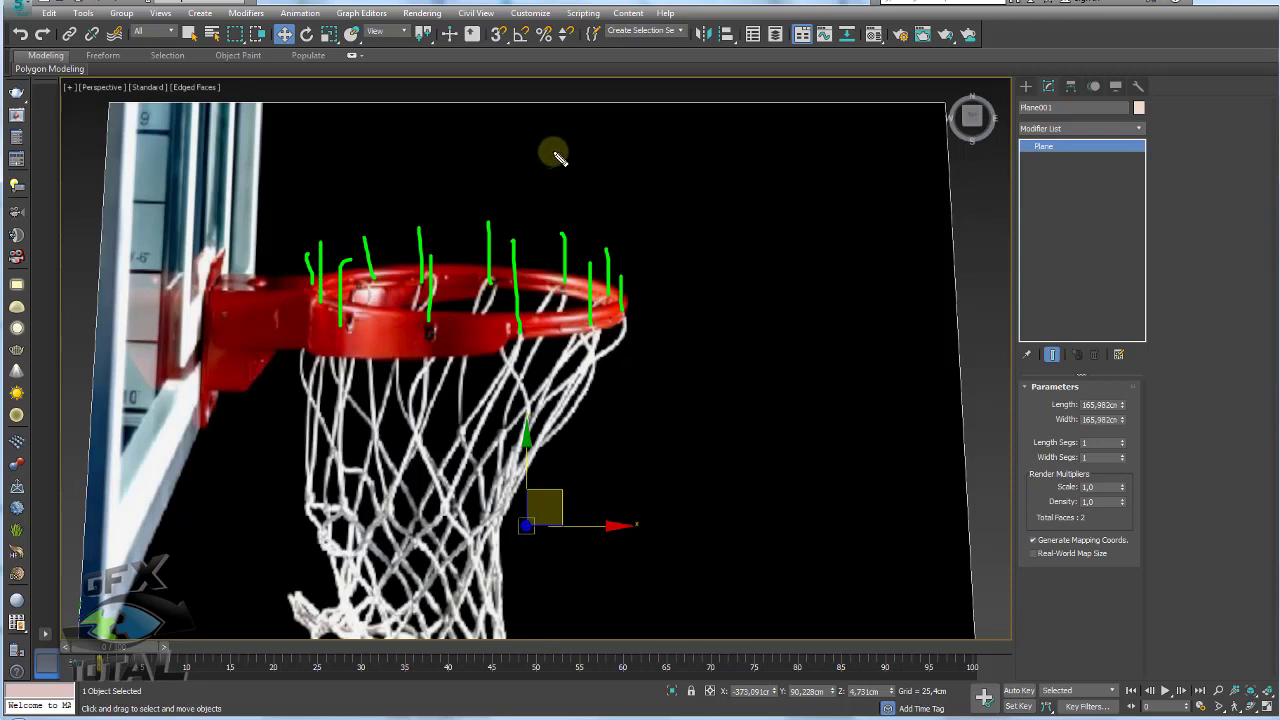
{"action": "key", "text": "e"}
{"action": "middle_click_drag", "start_coordinate": [567, 308], "coordinate": [618, 269]}
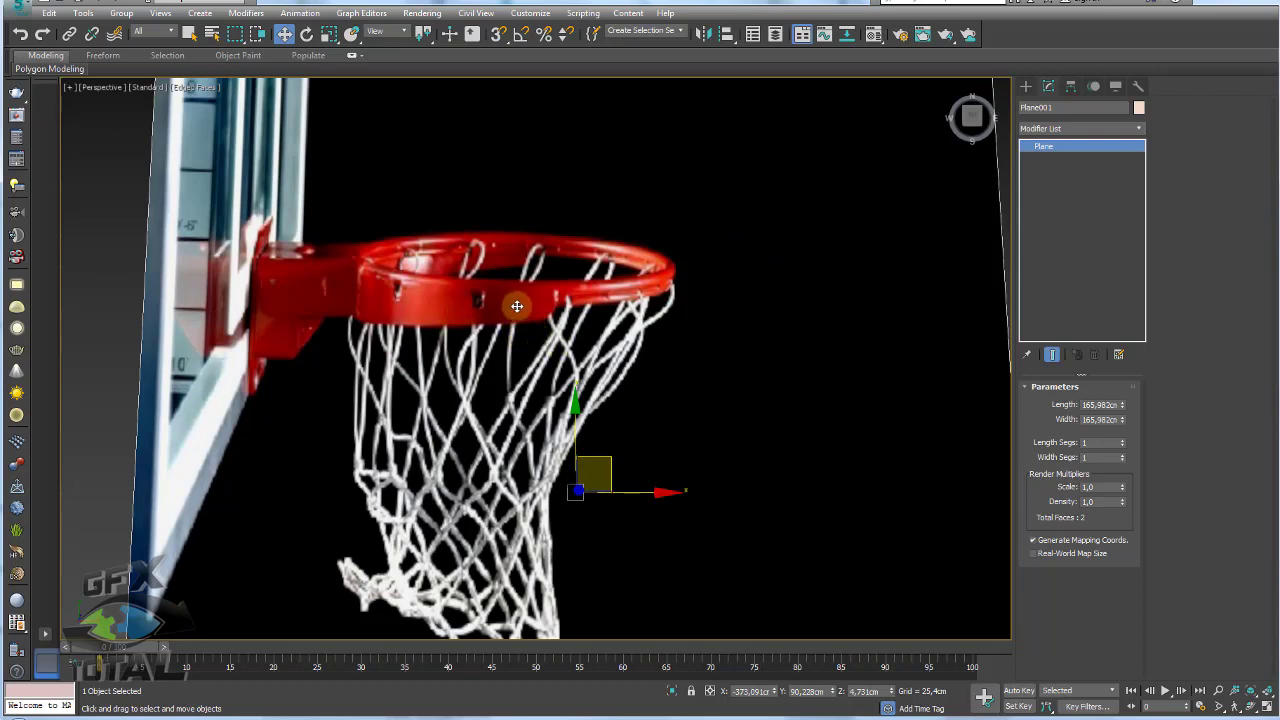
{"action": "scroll", "coordinate": [557, 331], "scroll_direction": "up", "scroll_amount": 5}
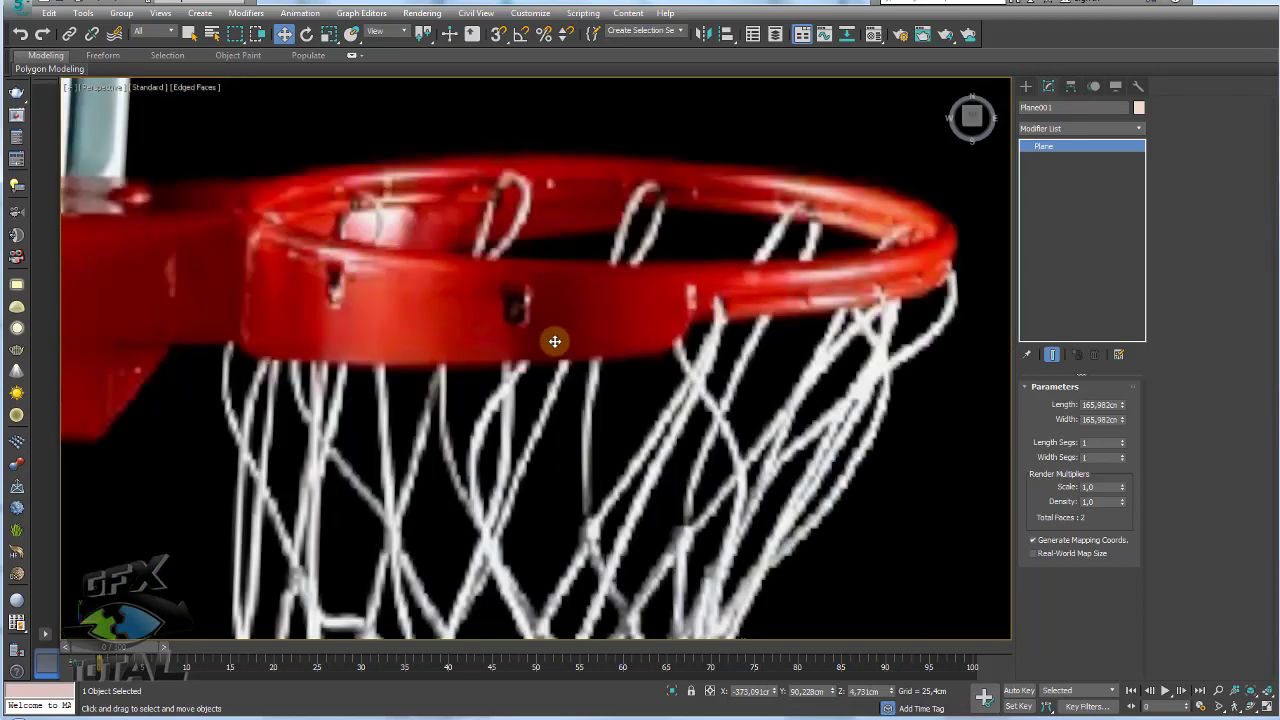
{"action": "mouse_move", "coordinate": [700, 296]}
{"action": "left_mouse_down"}
{"action": "mouse_move", "coordinate": [672, 338]}
{"action": "mouse_move", "coordinate": [428, 363]}
{"action": "mouse_move", "coordinate": [240, 356]}
{"action": "left_mouse_up"}
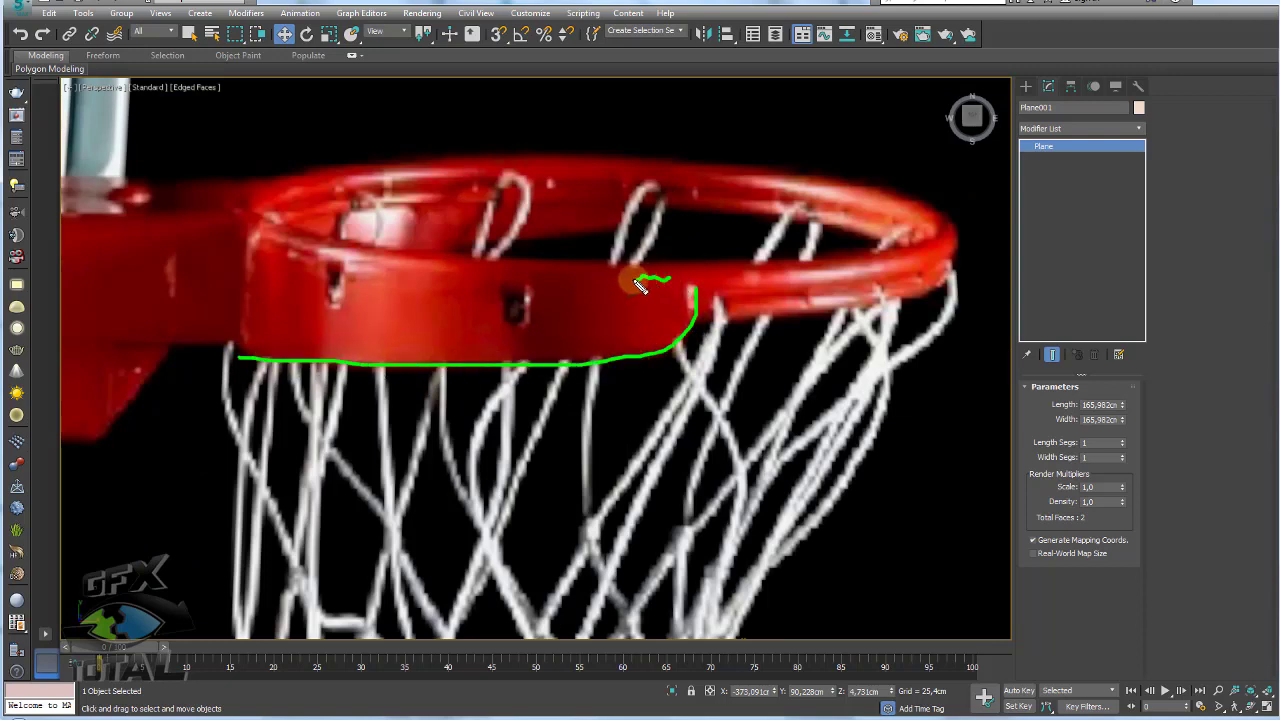
{"action": "mouse_move", "coordinate": [638, 283]}
{"action": "left_mouse_down"}
{"action": "mouse_move", "coordinate": [378, 279]}
{"action": "mouse_move", "coordinate": [245, 232]}
{"action": "left_mouse_up"}
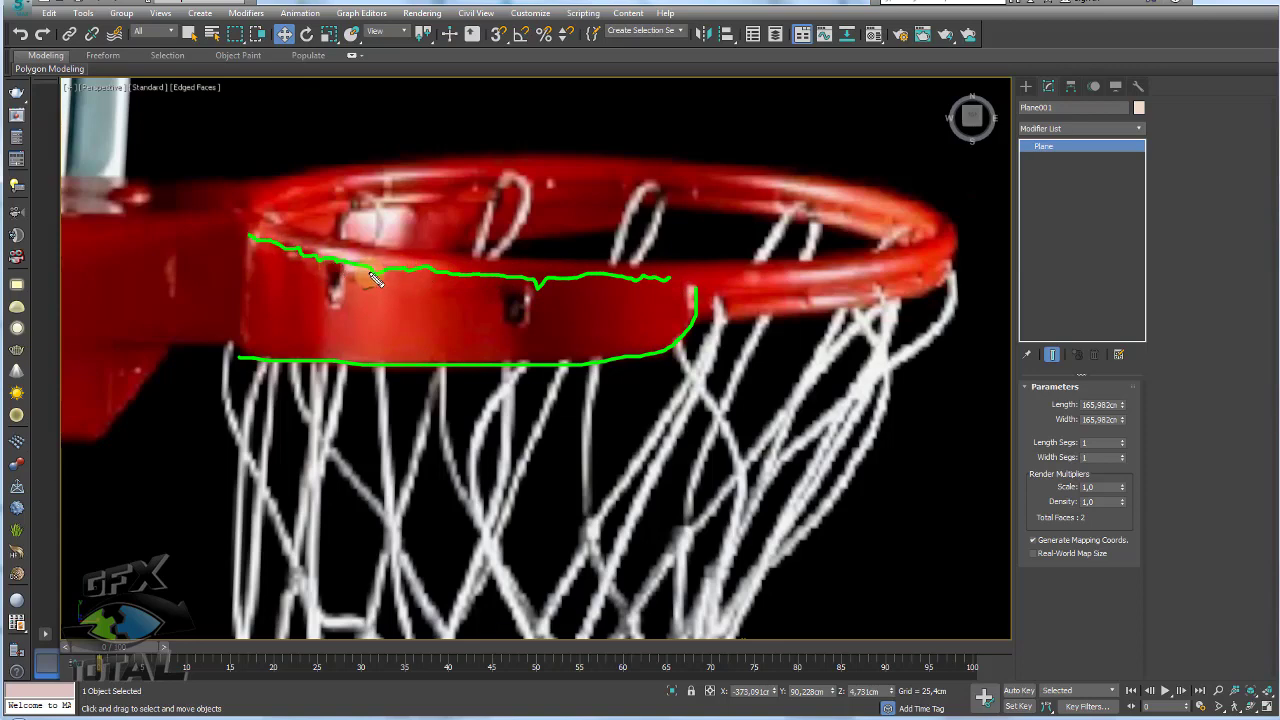
{"action": "key", "text": "Escape"}
{"action": "scroll", "coordinate": [425, 264], "scroll_direction": "down", "scroll_amount": 5}
{"action": "scroll", "coordinate": [476, 250], "scroll_direction": "up", "scroll_amount": 3}
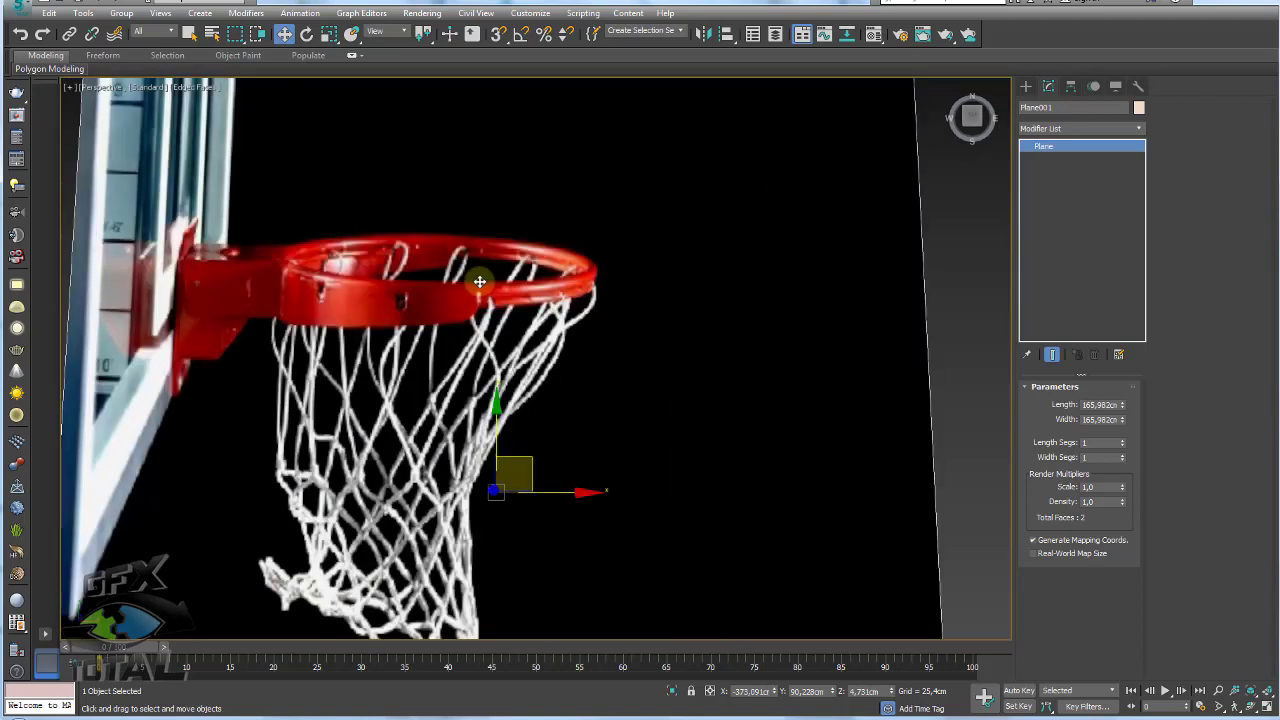
{"action": "scroll", "coordinate": [370, 310], "scroll_direction": "up", "scroll_amount": 1}
{"action": "scroll", "coordinate": [398, 260], "scroll_direction": "down", "scroll_amount": 5}
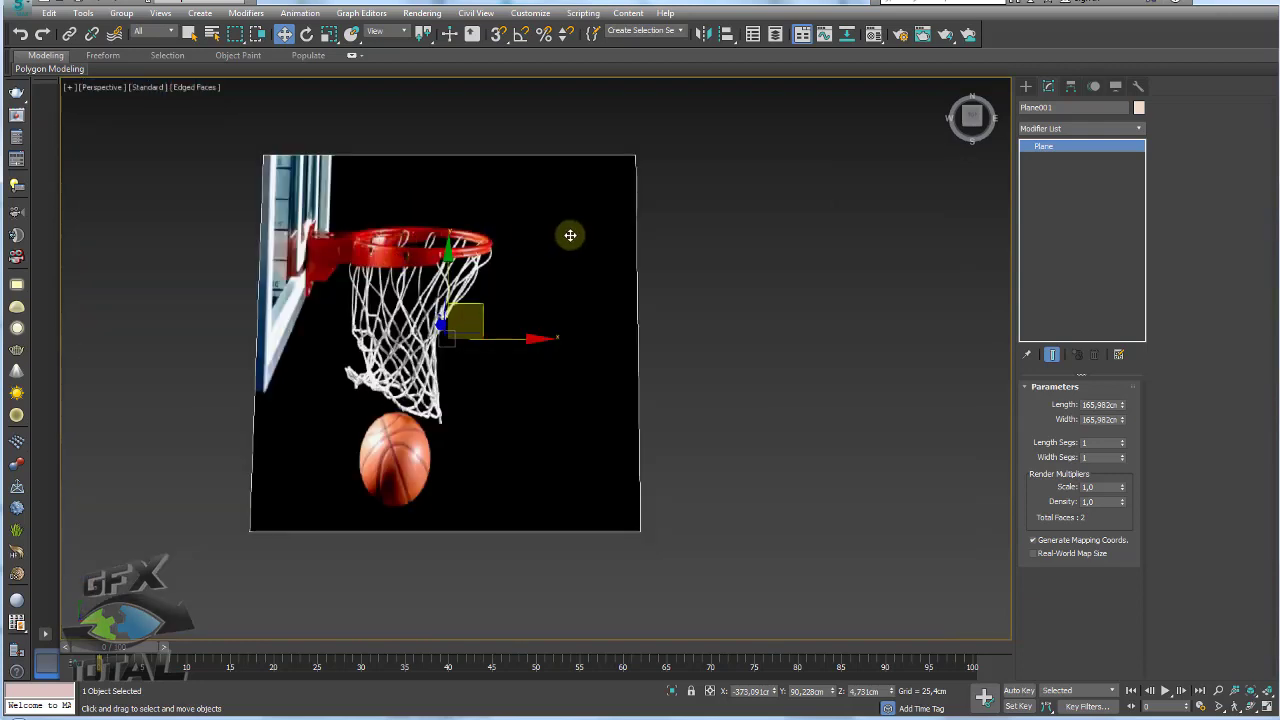
{"action": "middle_click_drag", "start_coordinate": [411, 271], "coordinate": [290, 250]}
Draw Torus001, a thin ring with radius 1 138,159 cm and radius 2 3,644 cm
{"action": "left_click", "coordinate": [1025, 86]}
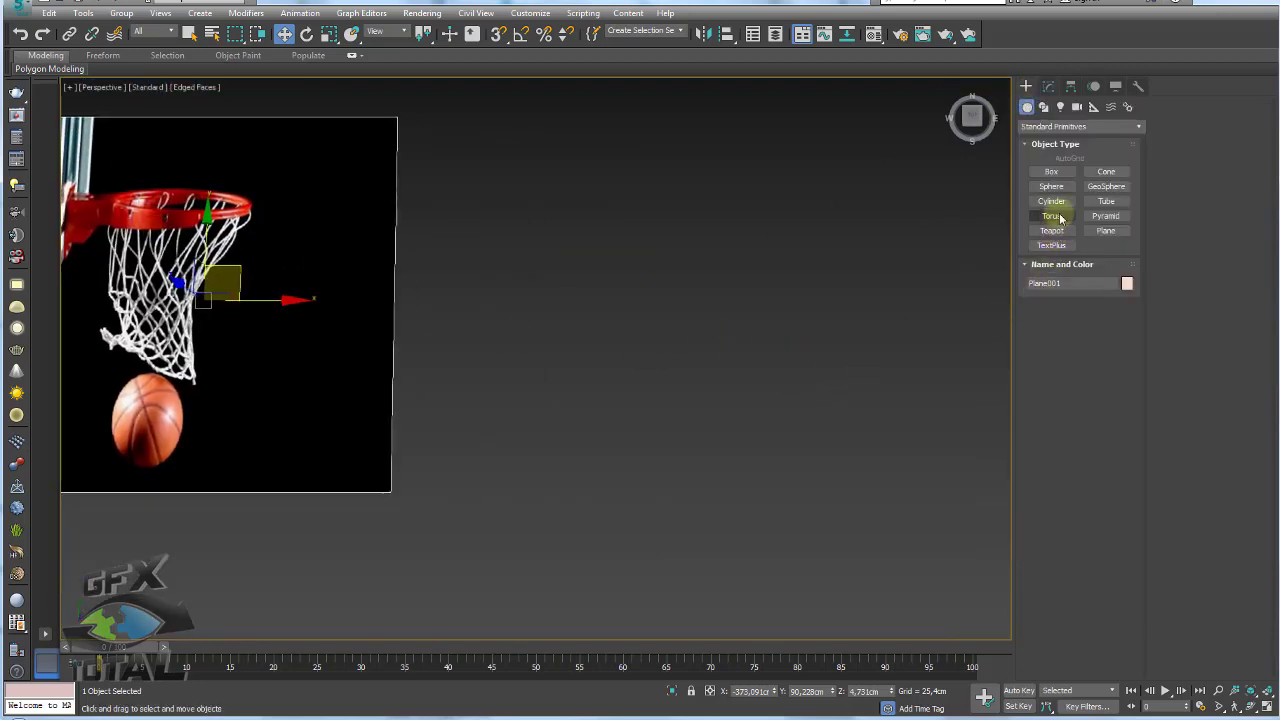
{"action": "mouse_move", "coordinate": [855, 386]}
{"action": "middle_mouse_down", "text": "alt"}
{"action": "mouse_move", "coordinate": [800, 385]}
{"action": "mouse_move", "coordinate": [800, 368]}
{"action": "mouse_move", "coordinate": [757, 397]}
{"action": "mouse_move", "coordinate": [814, 294]}
{"action": "middle_mouse_up", "text": "alt"}
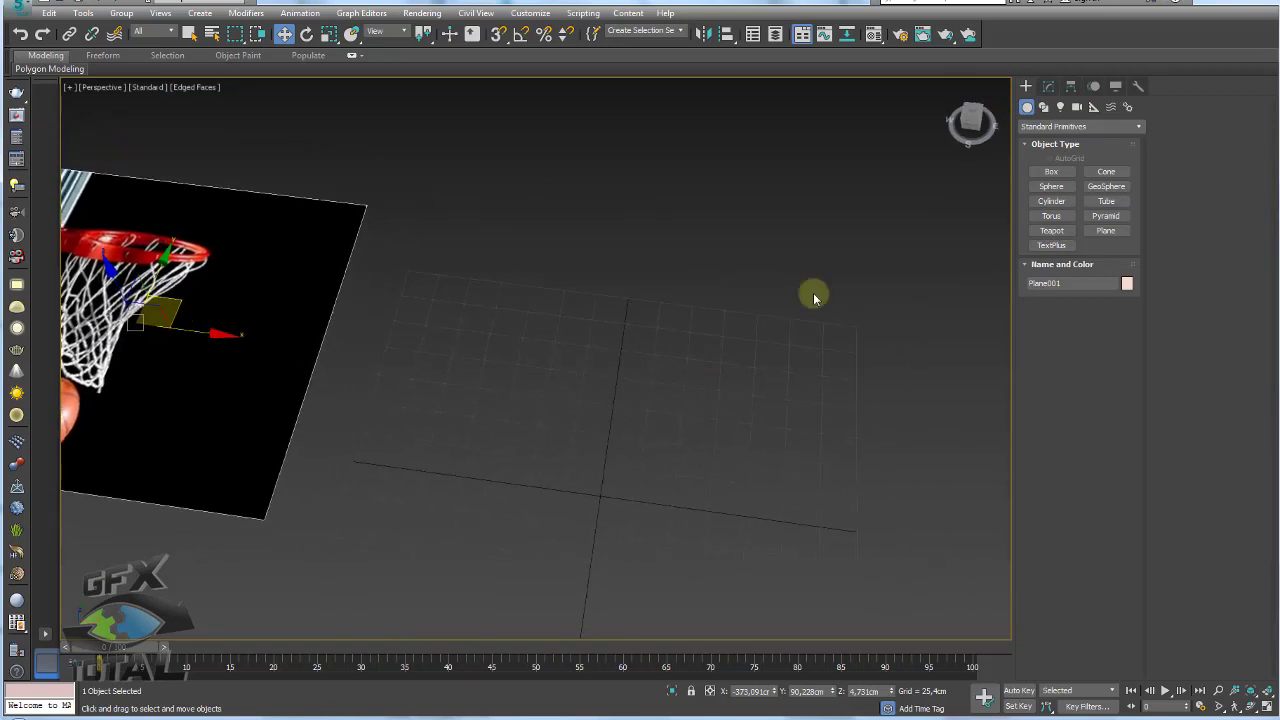
{"action": "left_click", "coordinate": [1062, 220]}
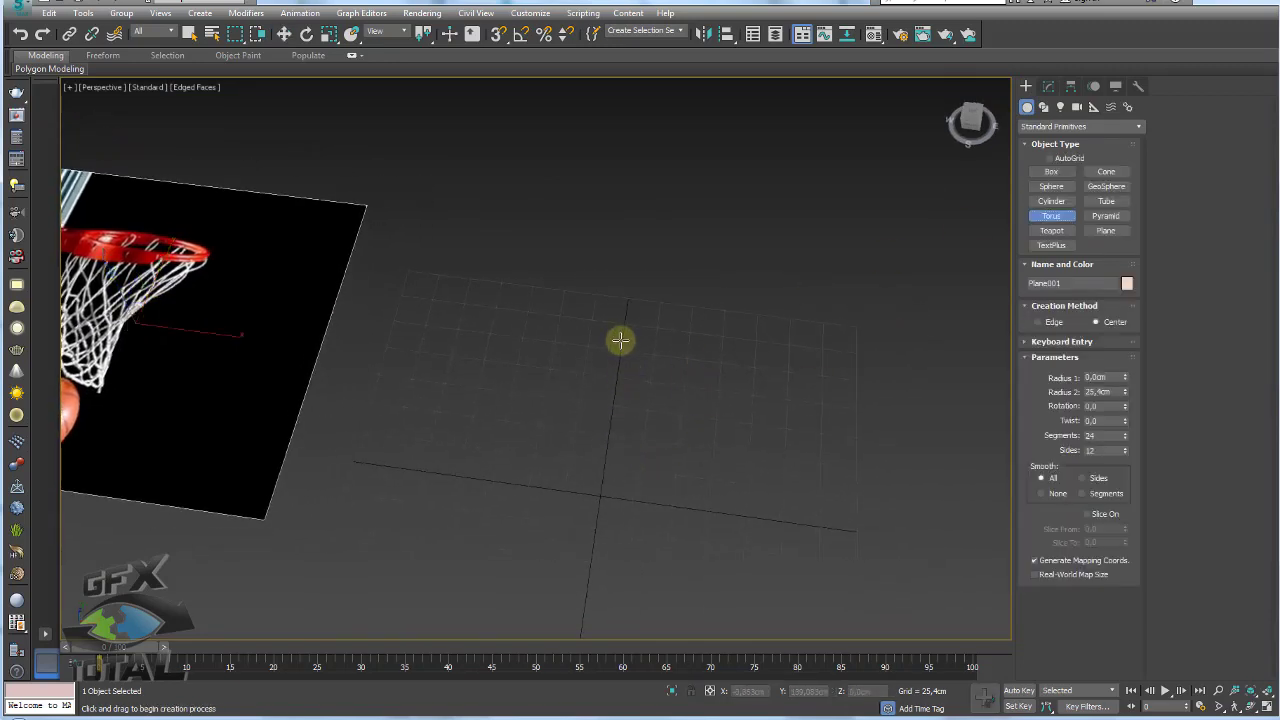
{"action": "mouse_move", "coordinate": [620, 340]}
{"action": "left_mouse_down"}
{"action": "mouse_move", "coordinate": [738, 481]}
{"action": "mouse_move", "coordinate": [737, 470]}
{"action": "left_mouse_up"}
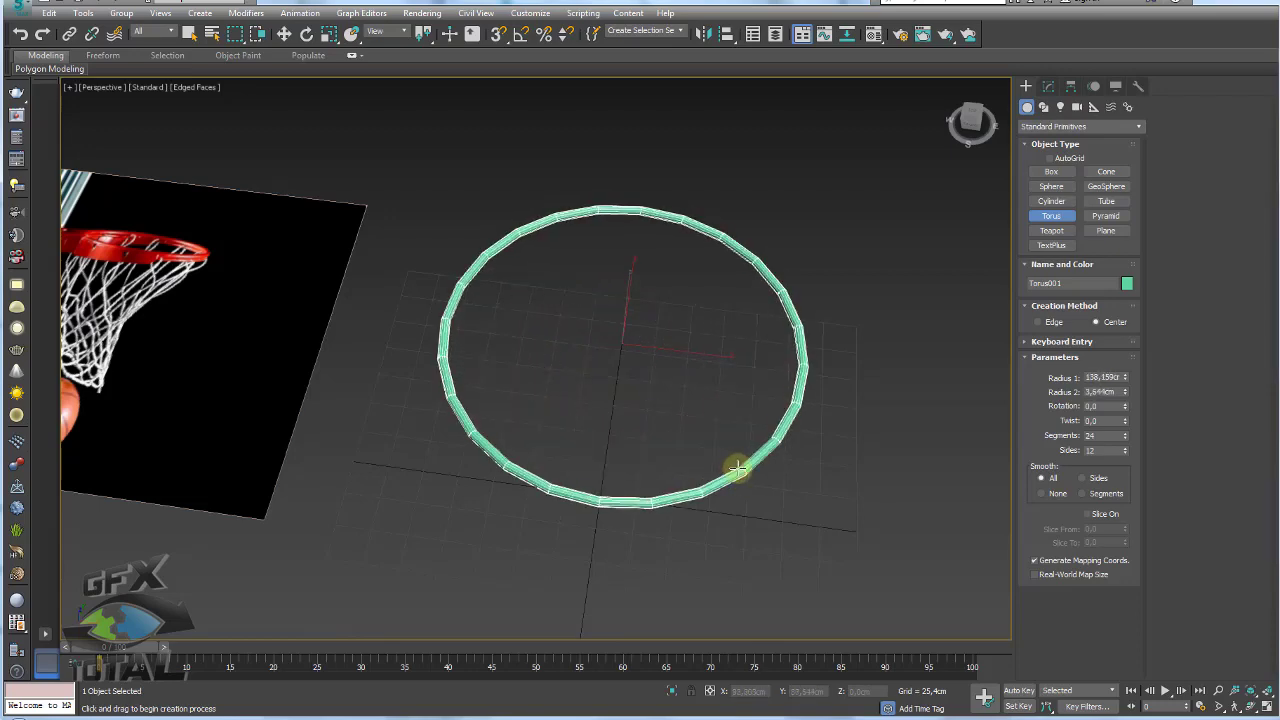
{"action": "mouse_move", "coordinate": [737, 470]}
{"action": "middle_mouse_down", "text": "alt"}
{"action": "mouse_move", "coordinate": [691, 426]}
{"action": "mouse_move", "coordinate": [734, 423]}
{"action": "mouse_move", "coordinate": [790, 461]}
{"action": "mouse_move", "coordinate": [774, 403]}
{"action": "middle_mouse_up", "text": "alt"}
{"action": "scroll", "coordinate": [774, 403], "scroll_direction": "up", "scroll_amount": 3}
{"action": "scroll", "coordinate": [797, 417], "scroll_direction": "down", "scroll_amount": 6}
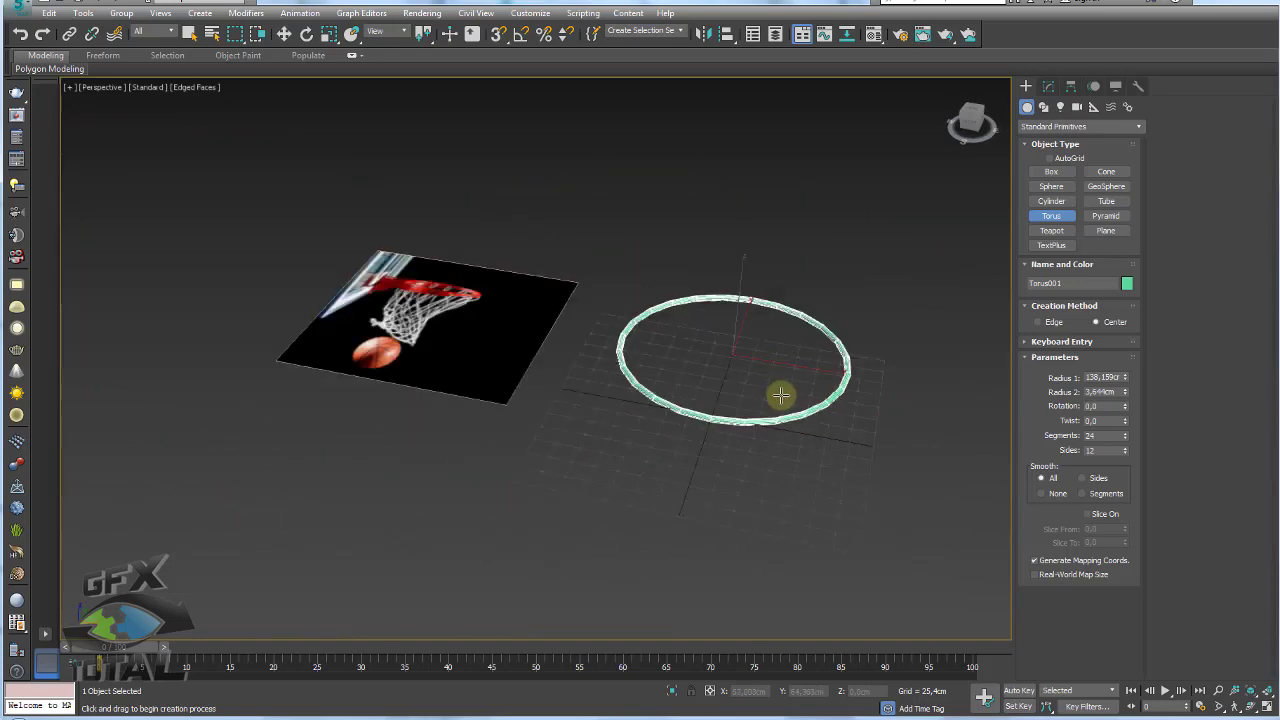
{"action": "scroll", "coordinate": [757, 386], "scroll_direction": "up", "scroll_amount": 3}
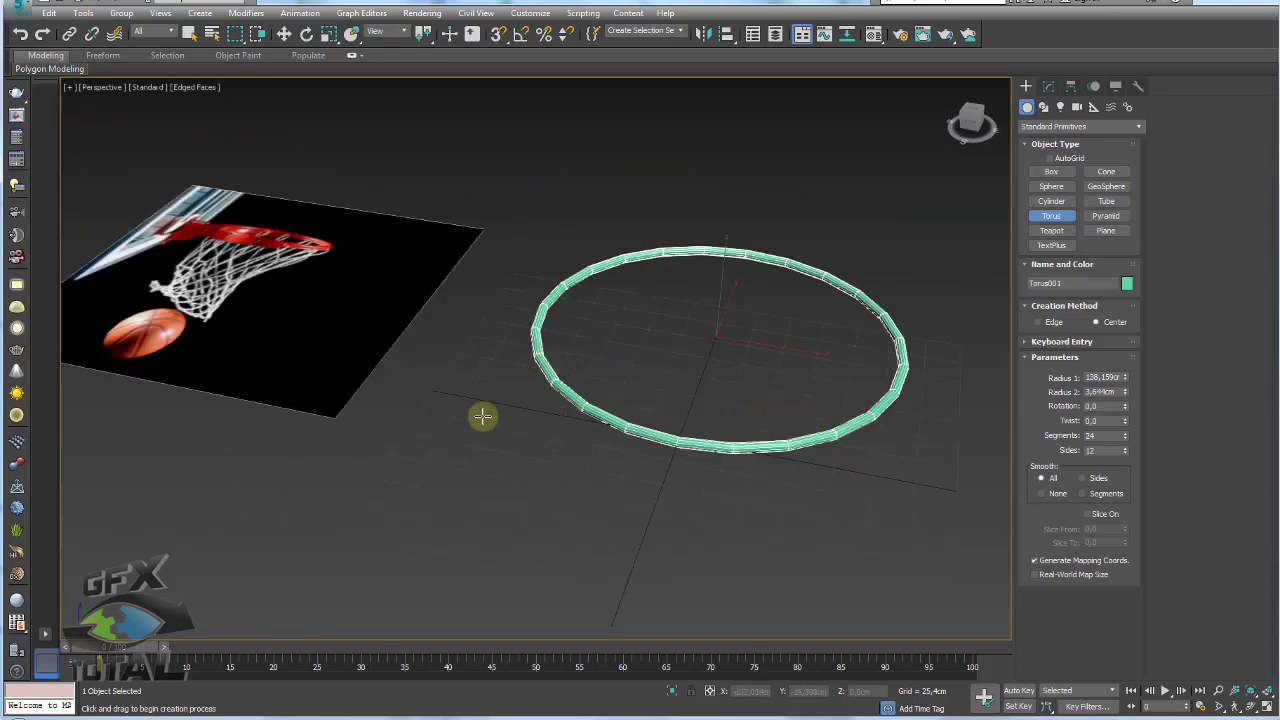
{"action": "scroll", "coordinate": [358, 291], "scroll_direction": "up", "scroll_amount": 1}
{"action": "scroll", "coordinate": [358, 291], "scroll_direction": "up", "scroll_amount": 2}
{"action": "scroll", "coordinate": [362, 291], "scroll_direction": "up", "scroll_amount": 2}
Set the torus Segments count to 12
{"action": "scroll", "coordinate": [366, 291], "scroll_direction": "up", "scroll_amount": 1}
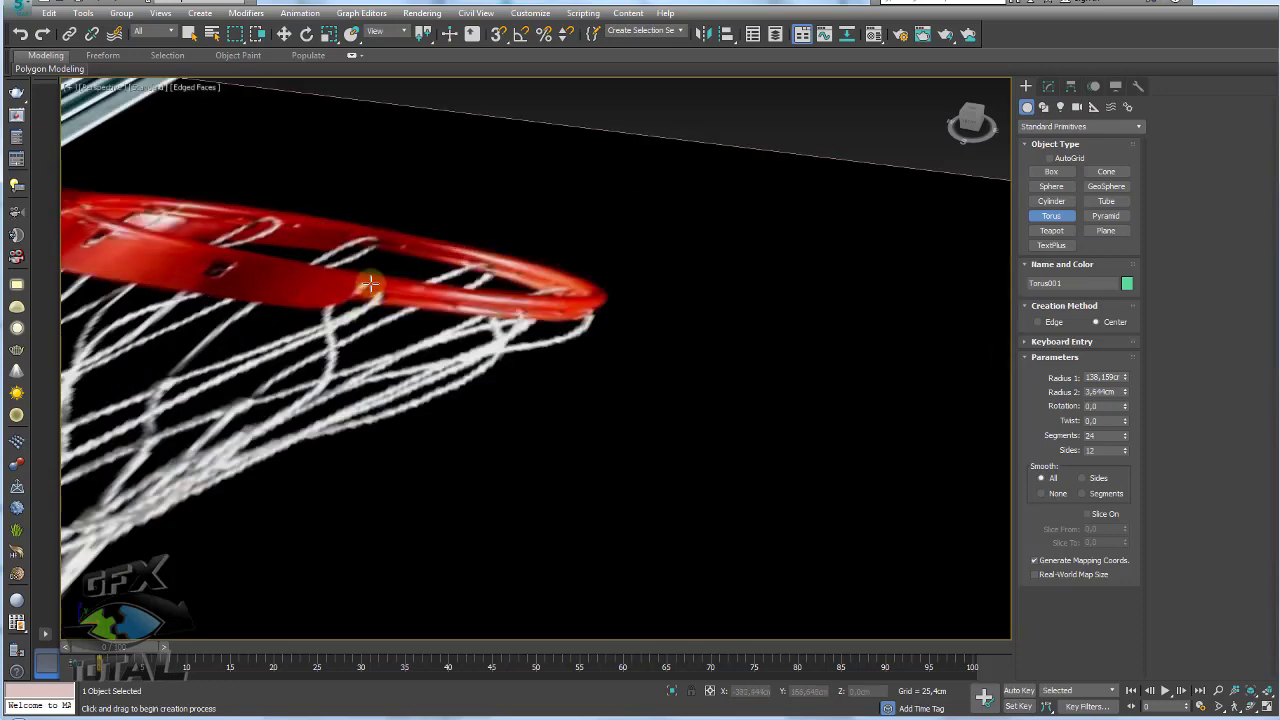
{"action": "scroll", "coordinate": [370, 292], "scroll_direction": "down", "scroll_amount": 1}
{"action": "scroll", "coordinate": [370, 292], "scroll_direction": "down", "scroll_amount": 5}
{"action": "middle_click_drag", "start_coordinate": [766, 386], "coordinate": [586, 334]}
{"action": "scroll", "coordinate": [603, 337], "scroll_direction": "up", "scroll_amount": 1}
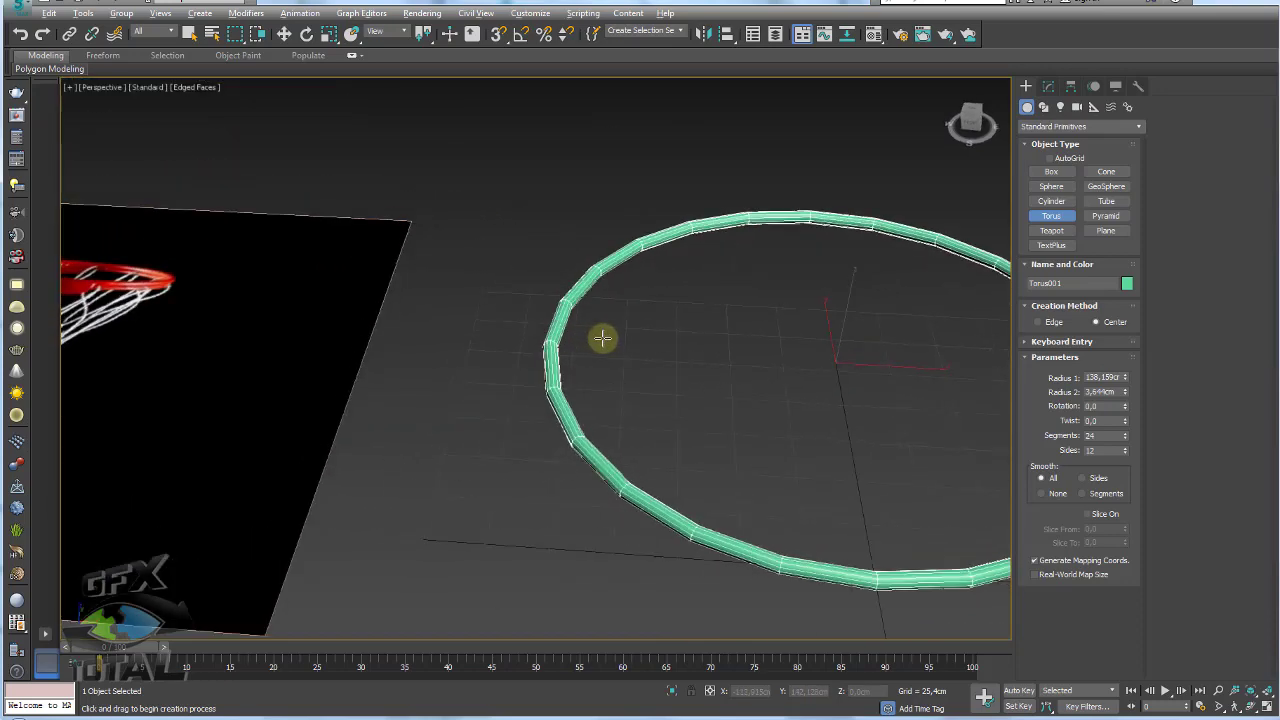
{"action": "scroll", "coordinate": [681, 362], "scroll_direction": "down", "scroll_amount": 4}
{"action": "scroll", "coordinate": [751, 389], "scroll_direction": "up", "scroll_amount": 3}
{"action": "scroll", "coordinate": [723, 378], "scroll_direction": "up", "scroll_amount": 1}
{"action": "scroll", "coordinate": [723, 383], "scroll_direction": "down", "scroll_amount": 1}
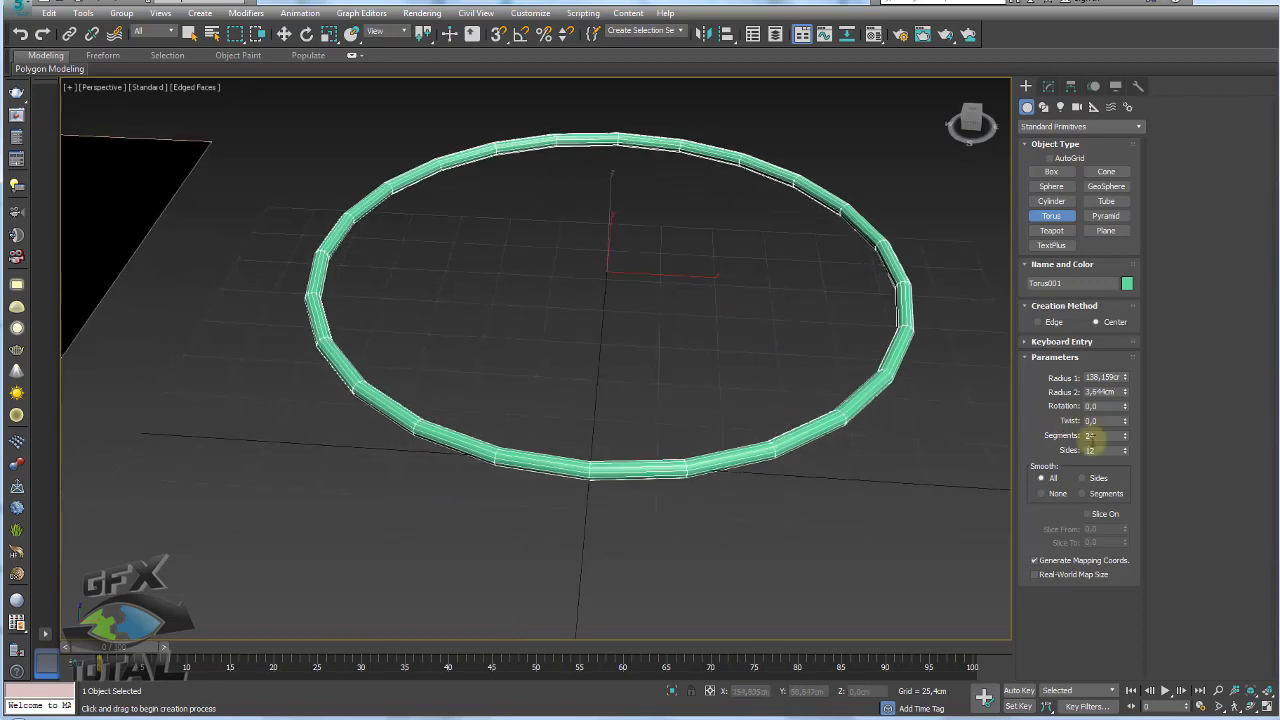
{"action": "left_click_drag", "start_coordinate": [1086, 436], "coordinate": [1052, 436]}
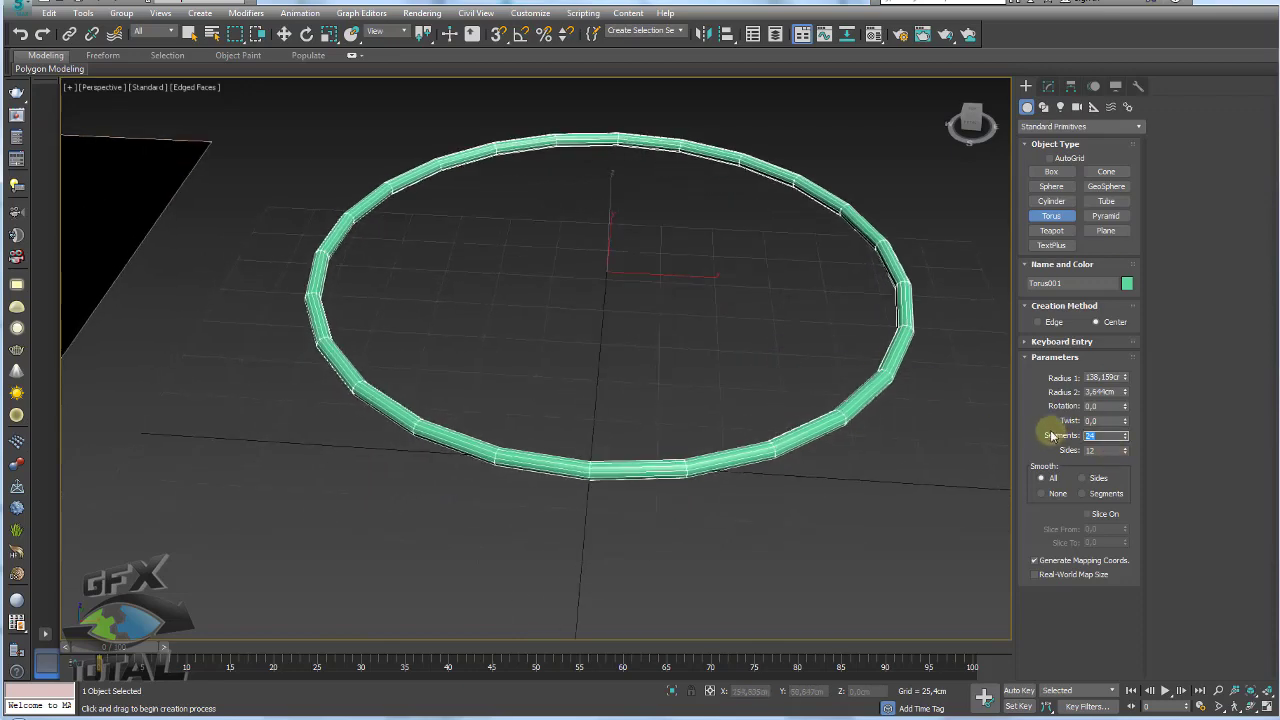
{"action": "type", "text": "12"}
{"action": "key", "text": "Return"}
Orbit and inspect the 12-segment ring from above
{"action": "scroll", "coordinate": [845, 418], "scroll_direction": "down", "scroll_amount": 3}
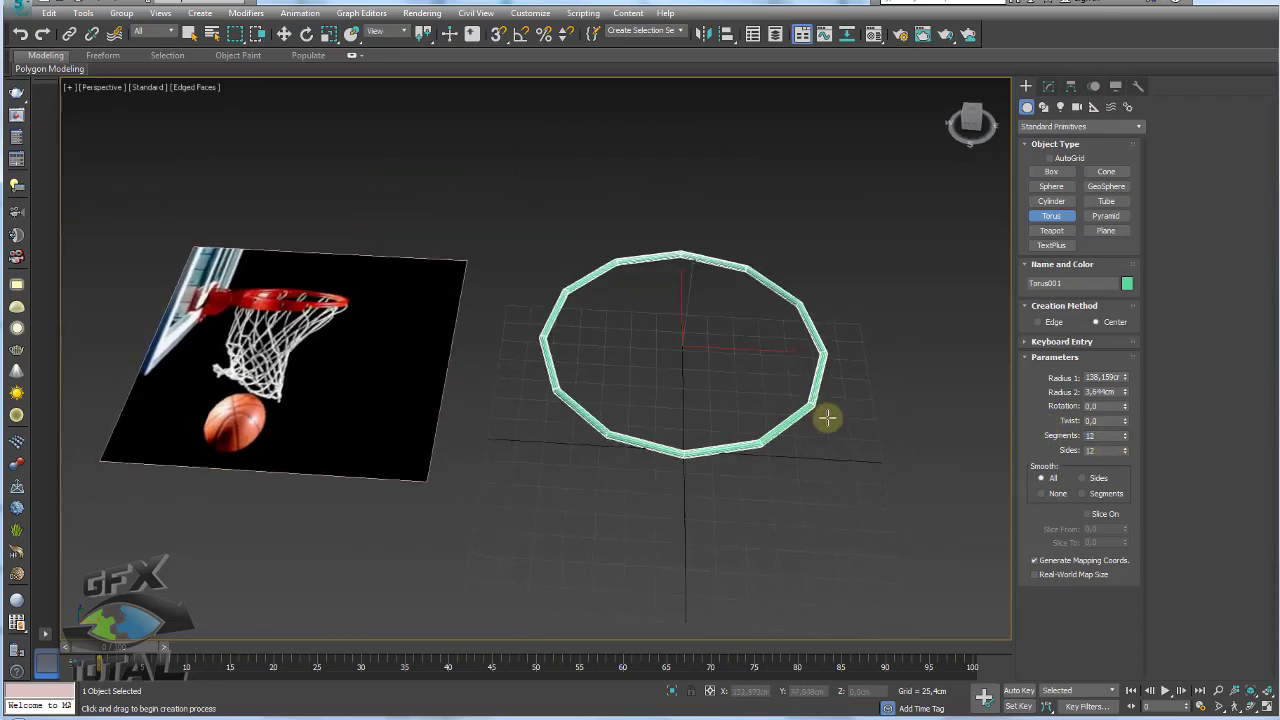
{"action": "scroll", "coordinate": [828, 418], "scroll_direction": "up", "scroll_amount": 3}
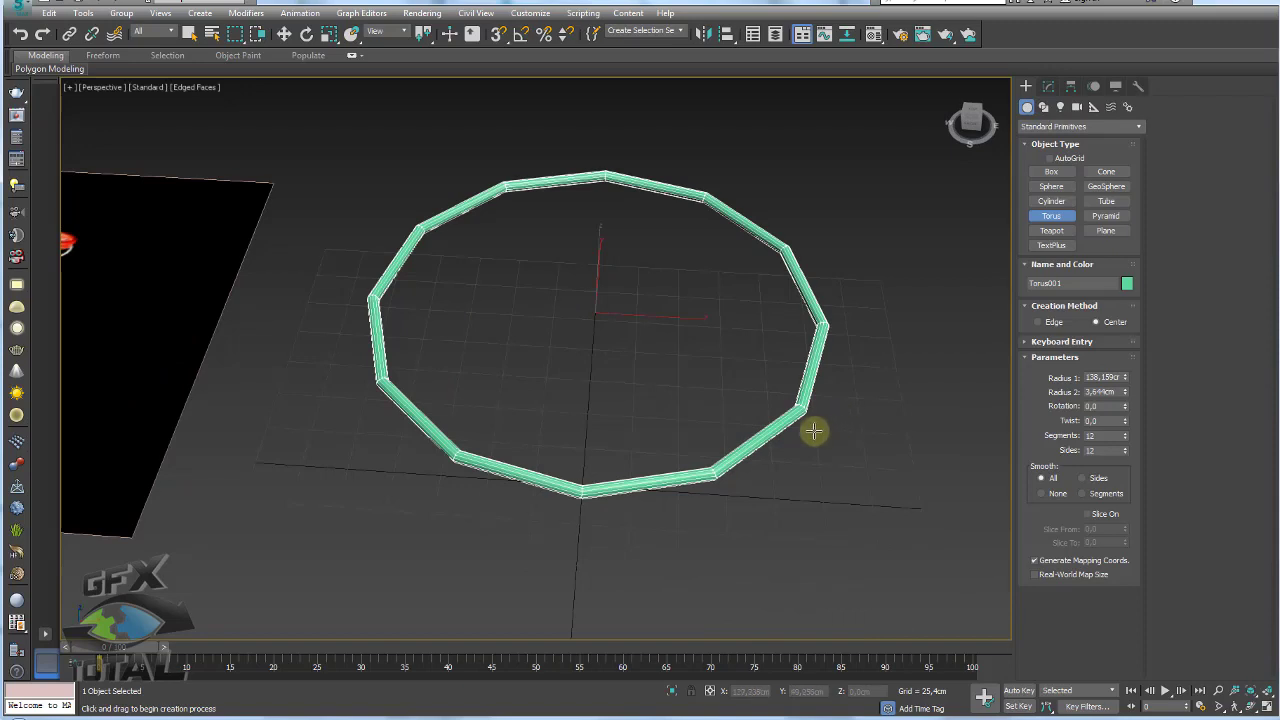
{"action": "left_click_drag", "start_coordinate": [802, 406], "coordinate": [802, 458]}
{"action": "left_click_drag", "start_coordinate": [829, 334], "coordinate": [840, 382]}
{"action": "left_click_drag", "start_coordinate": [775, 248], "coordinate": [764, 299]}
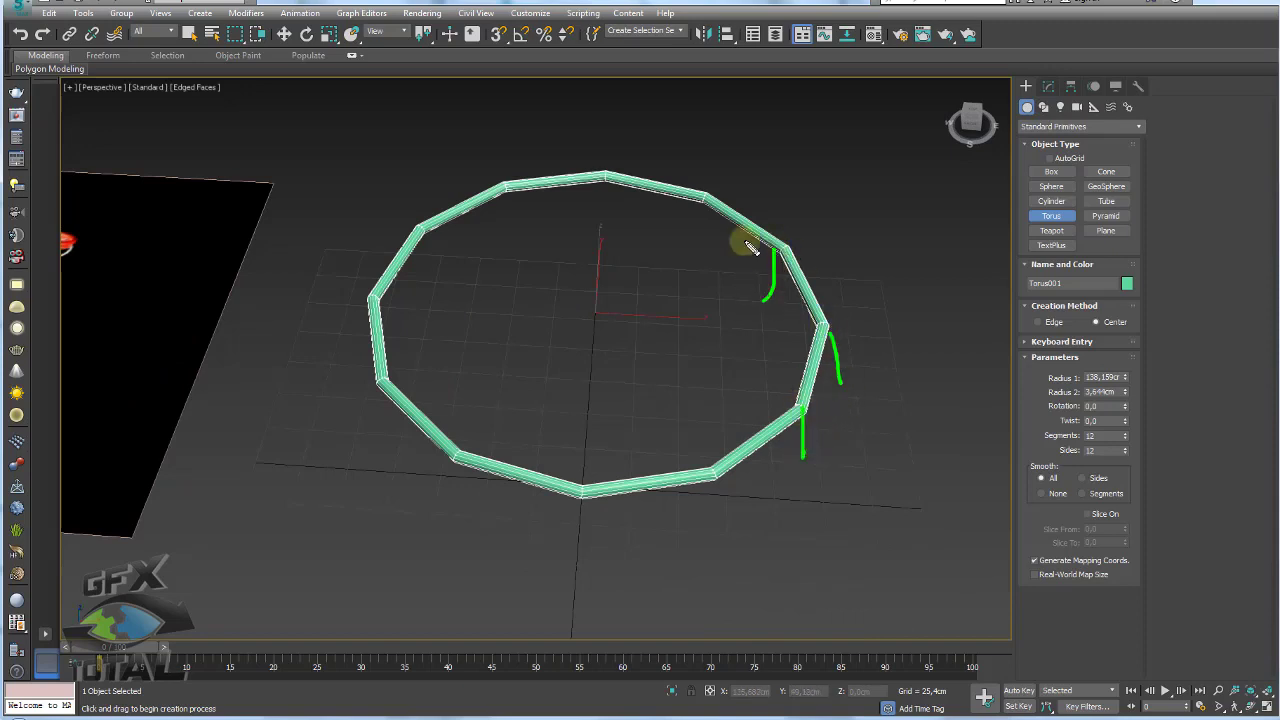
{"action": "left_click_drag", "start_coordinate": [697, 206], "coordinate": [688, 228]}
{"action": "left_click_drag", "start_coordinate": [570, 186], "coordinate": [556, 228]}
{"action": "left_click_drag", "start_coordinate": [455, 194], "coordinate": [452, 240]}
{"action": "key", "text": "Escape"}
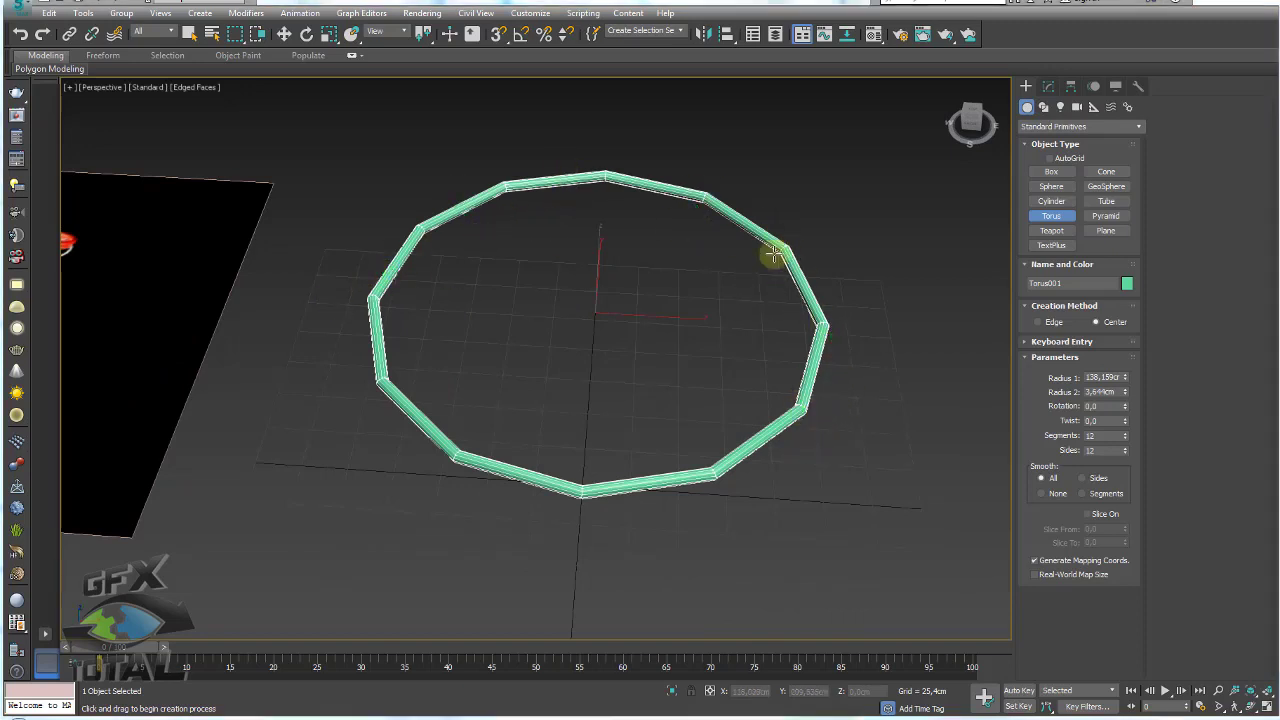
{"action": "mouse_move", "coordinate": [826, 364]}
{"action": "middle_mouse_down", "text": "alt"}
{"action": "mouse_move", "coordinate": [749, 451]}
{"action": "mouse_move", "coordinate": [645, 422]}
{"action": "middle_mouse_up", "text": "alt"}
{"action": "scroll", "coordinate": [645, 422], "scroll_direction": "up", "scroll_amount": 3}
{"action": "scroll", "coordinate": [614, 454], "scroll_direction": "up", "scroll_amount": 2}
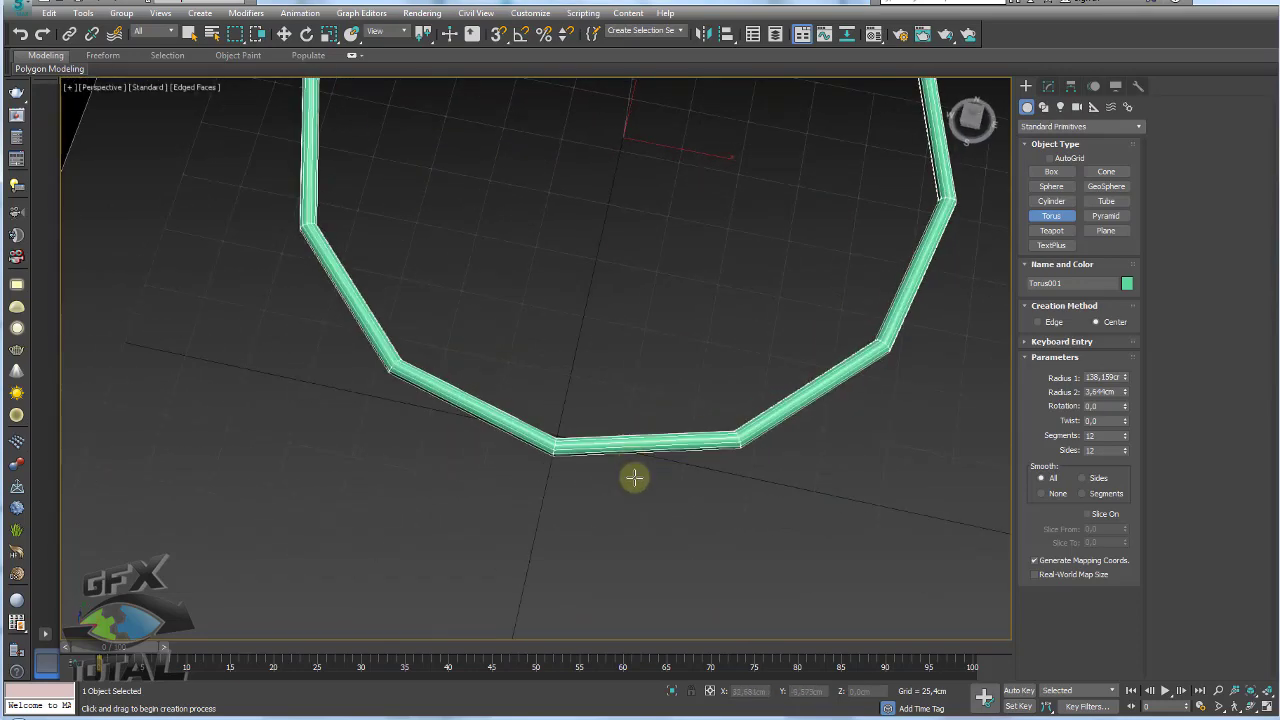
Work out a 48-segment count in Calculator and select the Segments value for editing
{"action": "left_click_drag", "start_coordinate": [555, 420], "coordinate": [549, 474]}
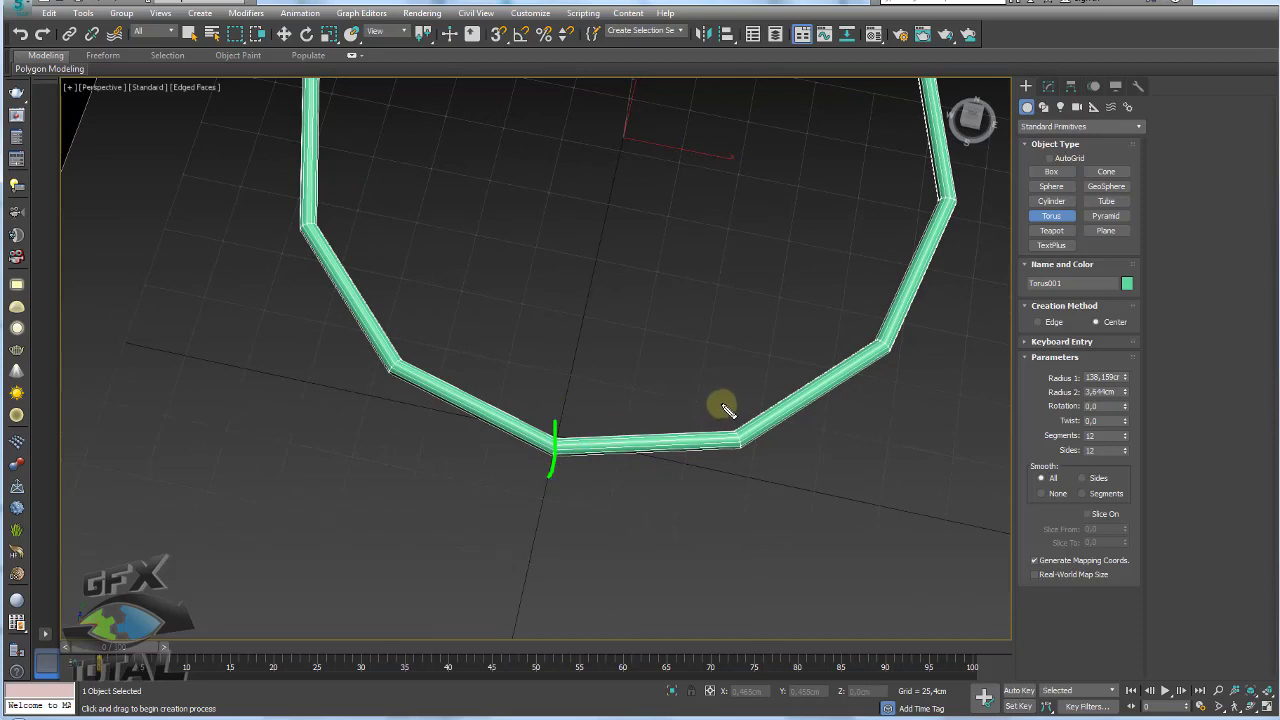
{"action": "mouse_move", "coordinate": [726, 408]}
{"action": "left_mouse_down"}
{"action": "mouse_move", "coordinate": [752, 486]}
{"action": "mouse_move", "coordinate": [738, 452]}
{"action": "left_mouse_up"}
{"action": "mouse_move", "coordinate": [550, 456]}
{"action": "left_mouse_down"}
{"action": "mouse_move", "coordinate": [558, 468]}
{"action": "mouse_move", "coordinate": [697, 472]}
{"action": "left_mouse_up"}
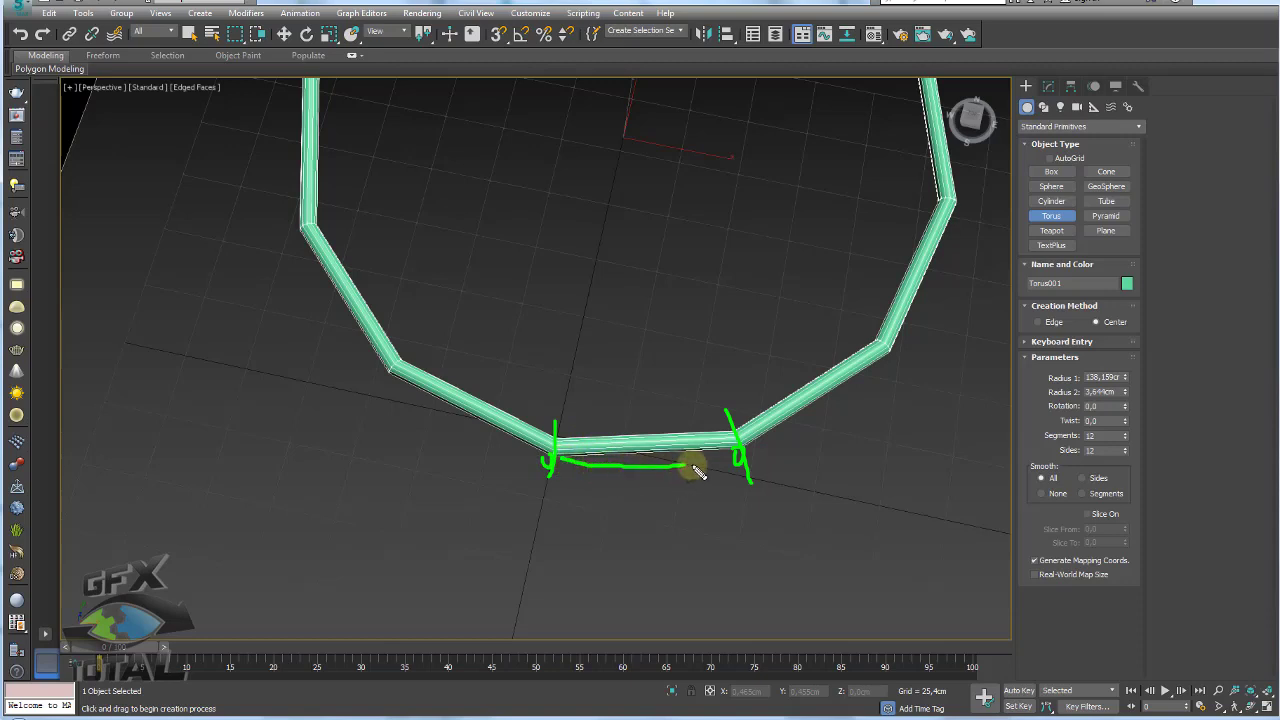
{"action": "key", "text": "ctrl+z"}
{"action": "key", "text": "ctrl+z"}
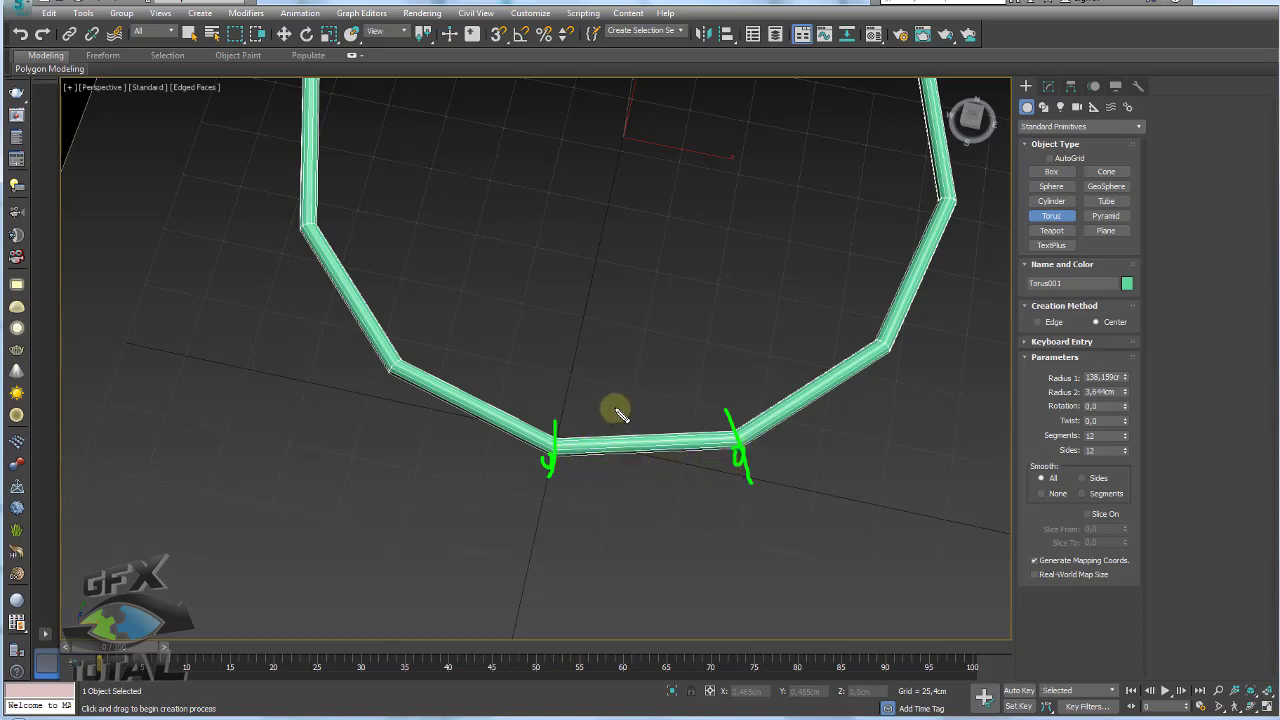
{"action": "left_click_drag", "start_coordinate": [611, 422], "coordinate": [609, 468]}
{"action": "left_click_drag", "start_coordinate": [664, 430], "coordinate": [687, 490]}
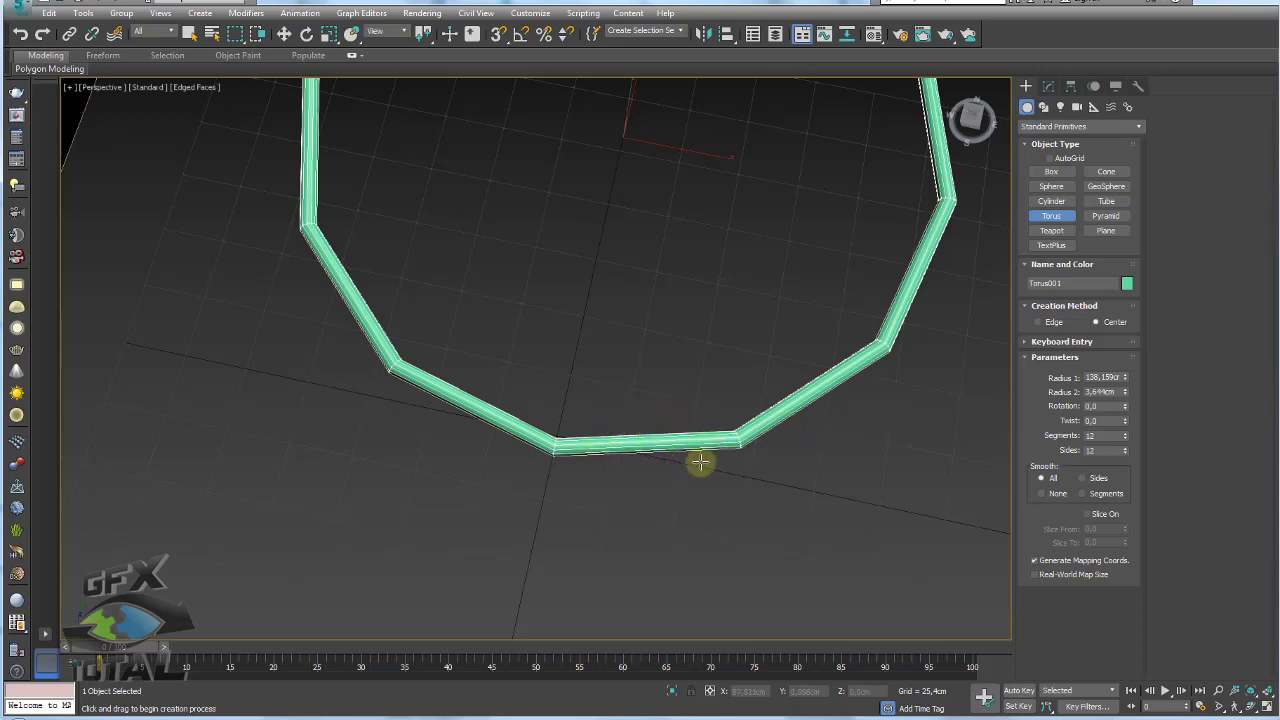
{"action": "scroll", "coordinate": [697, 457], "scroll_direction": "up", "scroll_amount": 3}
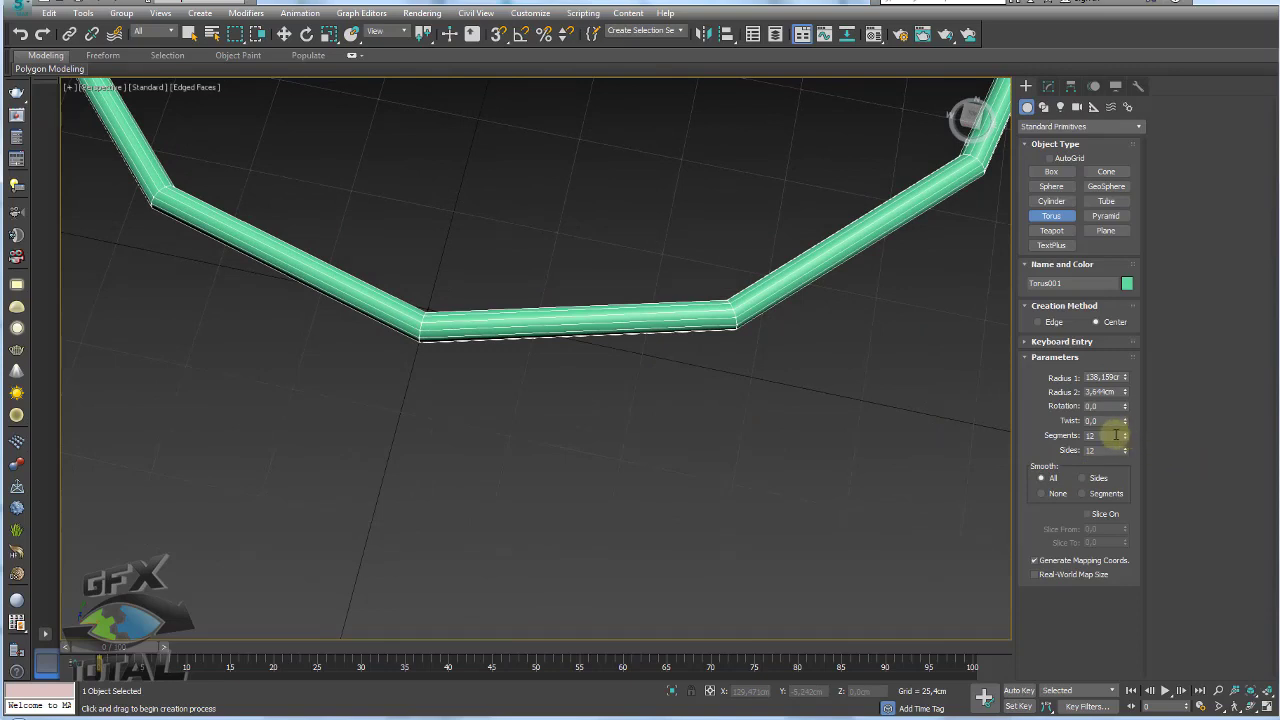
{"action": "left_click_drag", "start_coordinate": [1116, 435], "coordinate": [1003, 432]}
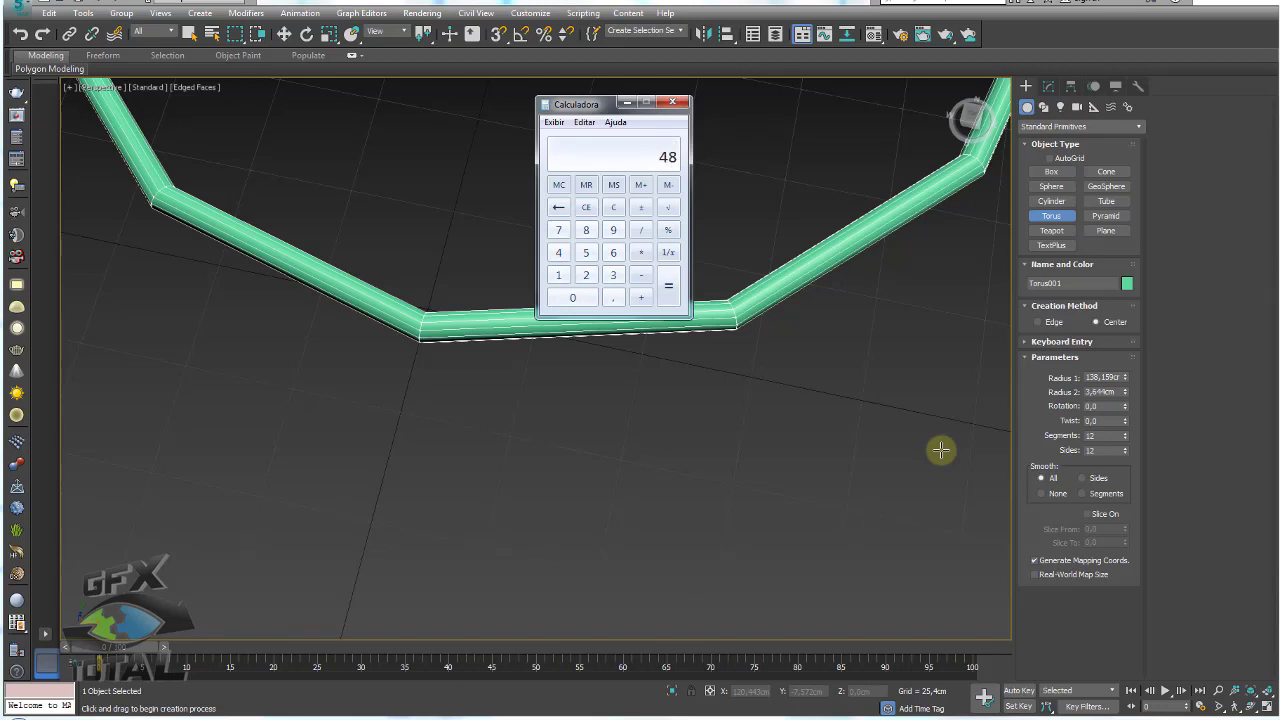
Close the calculator and change the torus Segments from 12 to 48
{"action": "key", "text": "Escape"}
{"action": "left_click", "coordinate": [674, 106]}
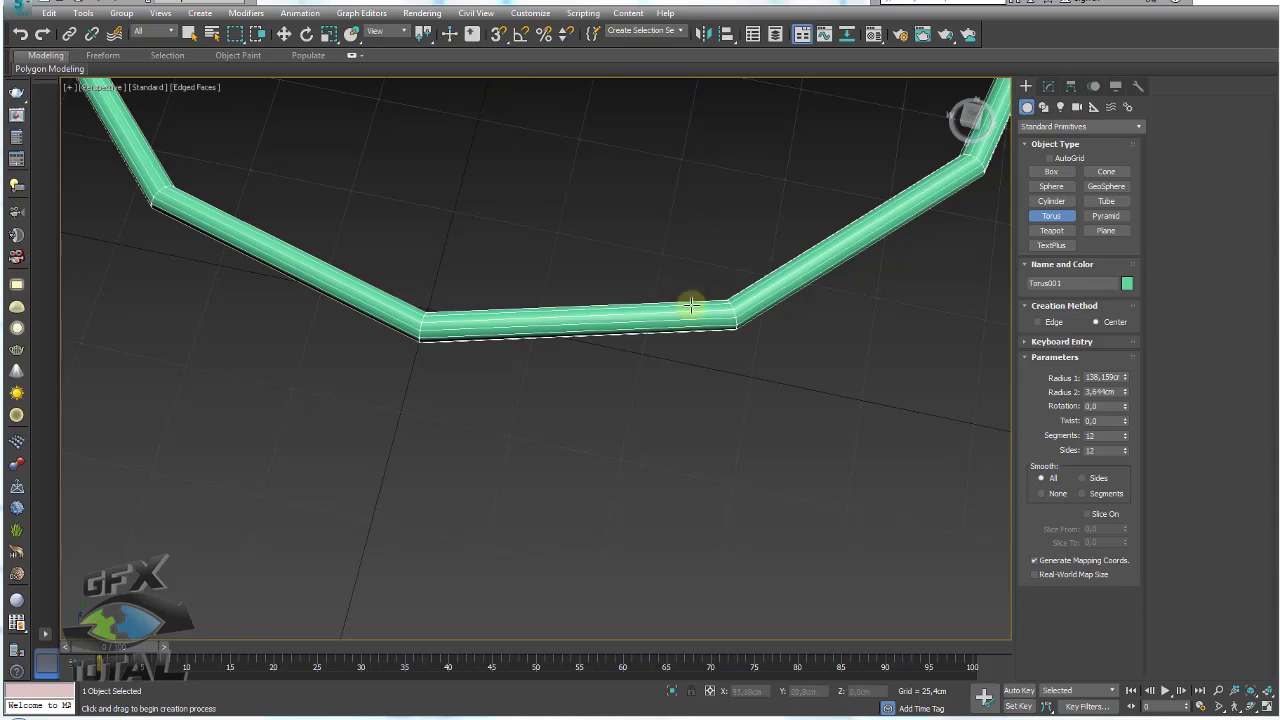
{"action": "scroll", "coordinate": [730, 320], "scroll_direction": "up", "scroll_amount": 1}
{"action": "scroll", "coordinate": [820, 365], "scroll_direction": "up", "scroll_amount": 1}
{"action": "double_click", "coordinate": [1101, 437]}
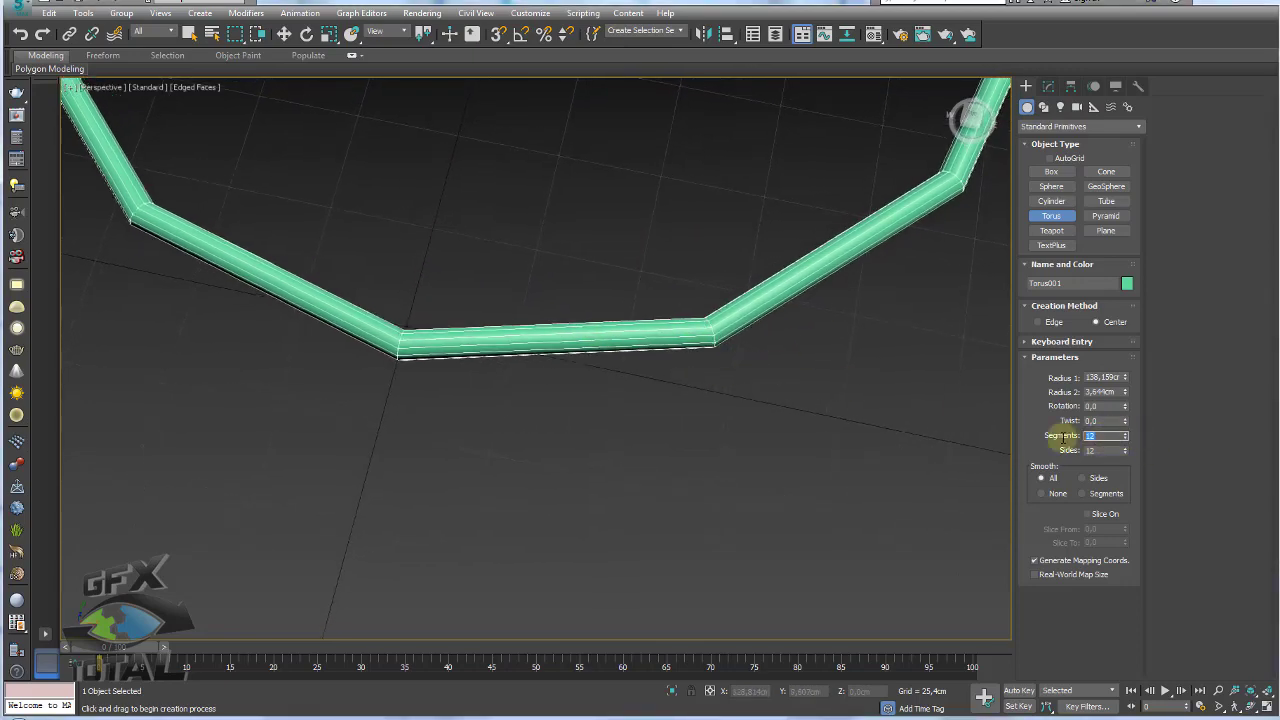
{"action": "type", "text": "48"}
{"action": "key", "text": "Return"}
{"action": "scroll", "coordinate": [680, 362], "scroll_direction": "down", "scroll_amount": 3}
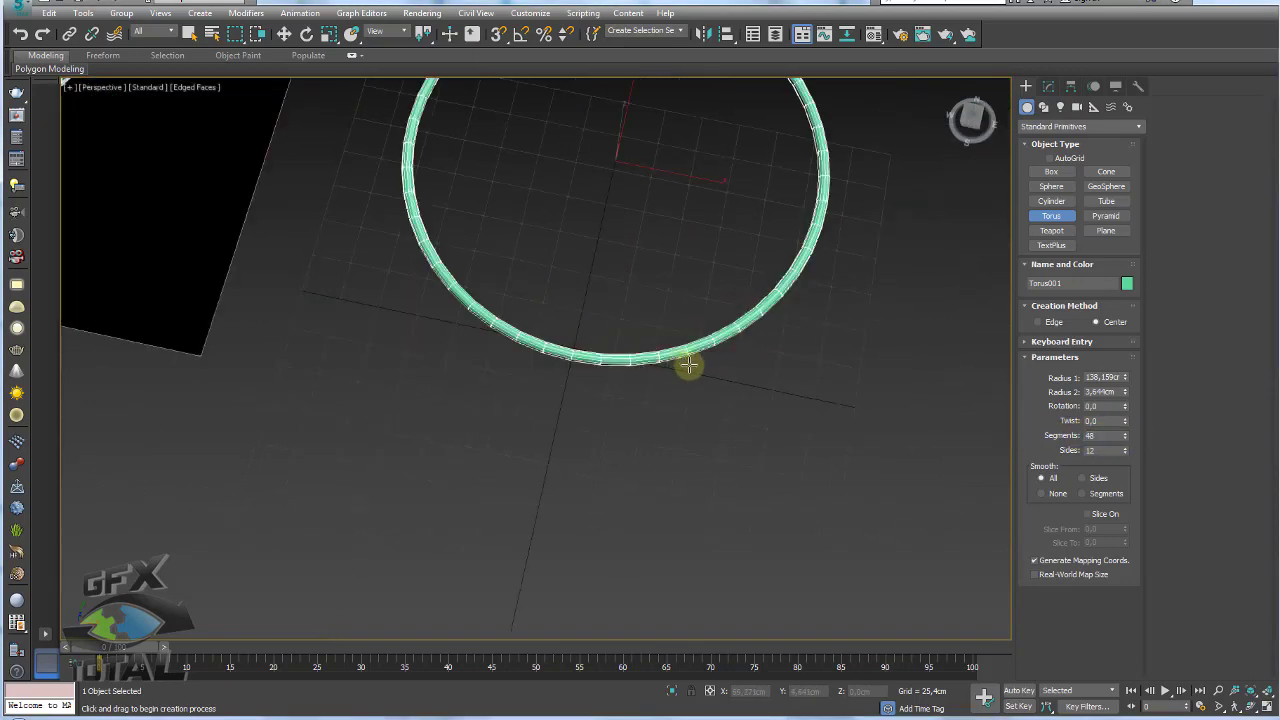
{"action": "scroll", "coordinate": [677, 420], "scroll_direction": "down", "scroll_amount": 1}
{"action": "scroll", "coordinate": [741, 416], "scroll_direction": "down", "scroll_amount": 1}
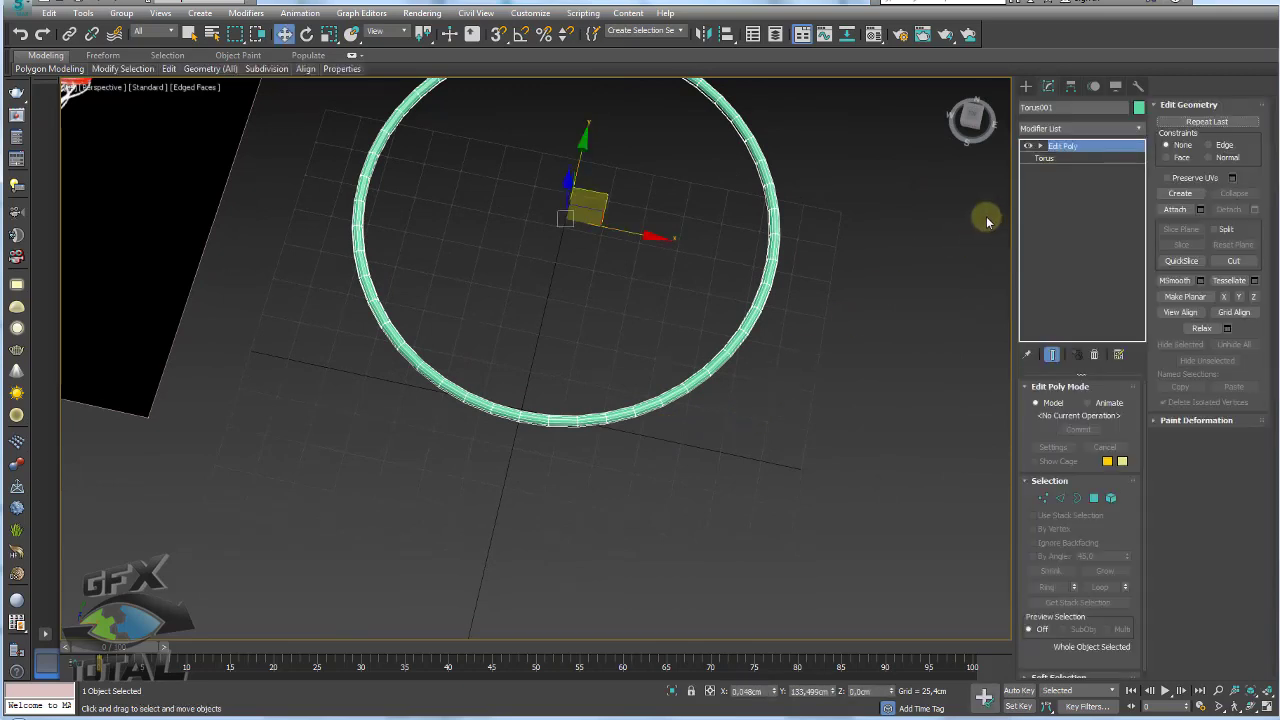
Shift-clone the ring downward as a copy named Torus002
{"action": "middle_click_drag", "start_coordinate": [830, 312], "coordinate": [831, 263], "text": "alt"}
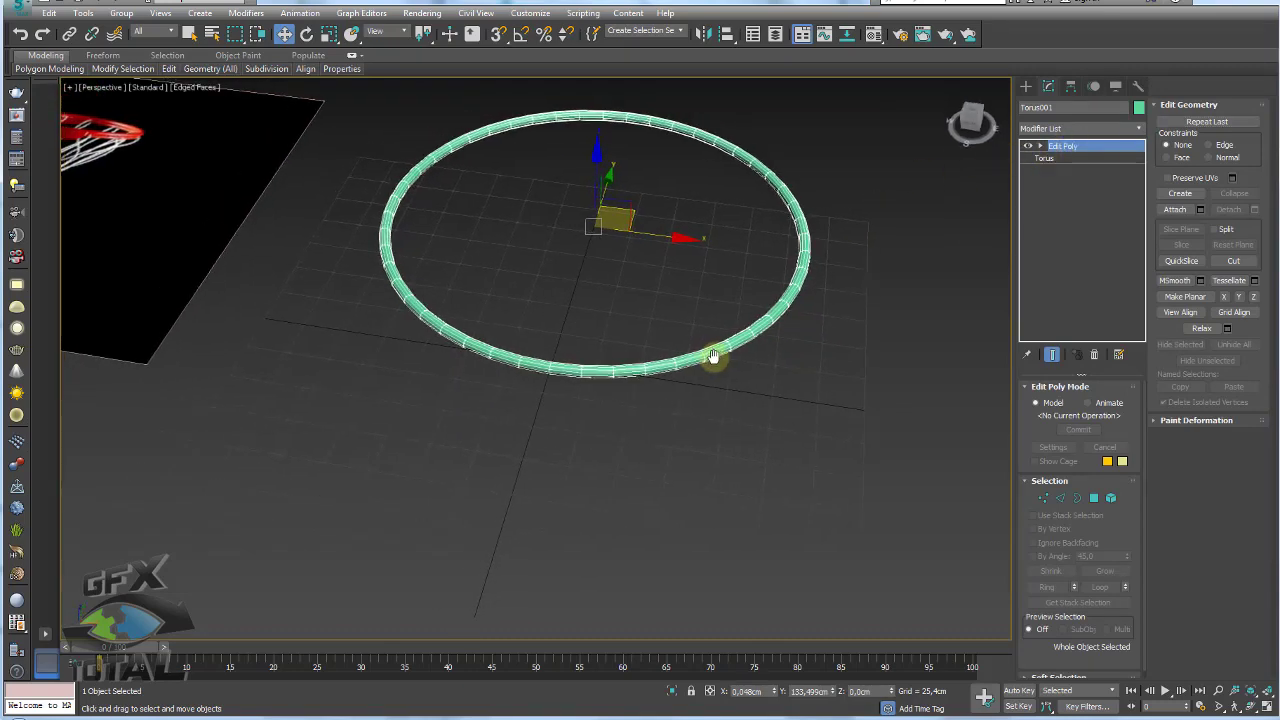
{"action": "scroll", "coordinate": [714, 357], "scroll_direction": "up", "scroll_amount": 4}
{"action": "mouse_move", "coordinate": [594, 377]}
{"action": "middle_mouse_down"}
{"action": "mouse_move", "coordinate": [679, 395]}
{"action": "mouse_move", "coordinate": [760, 360]}
{"action": "middle_mouse_up"}
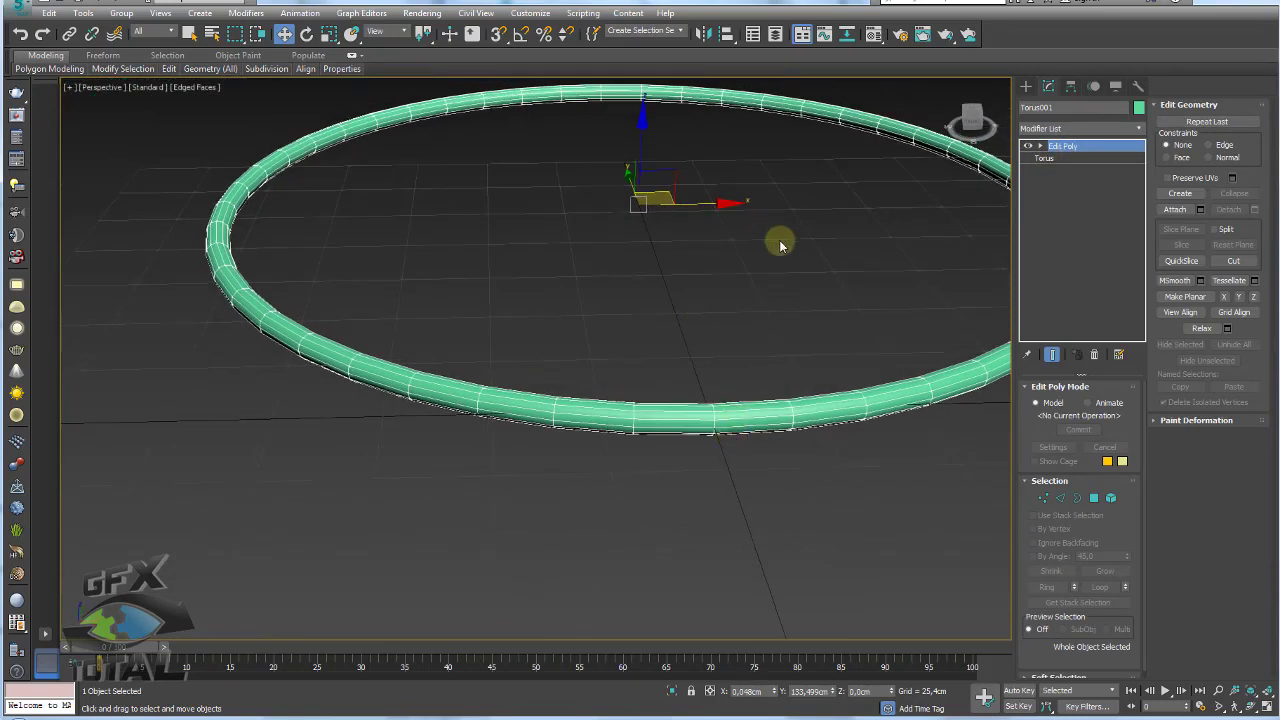
{"action": "mouse_move", "coordinate": [777, 237]}
{"action": "middle_mouse_down", "text": "alt"}
{"action": "mouse_move", "coordinate": [694, 286]}
{"action": "mouse_move", "coordinate": [662, 213]}
{"action": "middle_mouse_up", "text": "alt"}
{"action": "middle_click_drag", "start_coordinate": [612, 211], "coordinate": [559, 207], "text": "alt"}
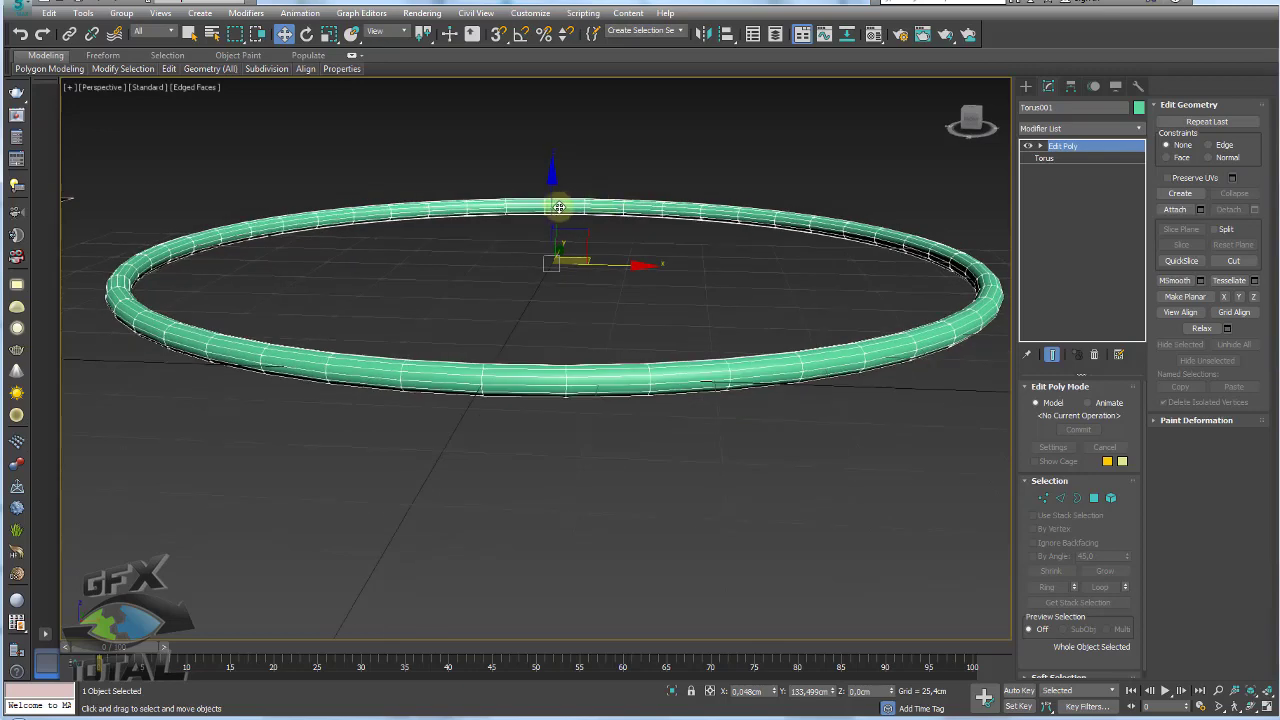
{"action": "left_click_drag", "start_coordinate": [551, 204], "coordinate": [551, 242], "text": "shift"}
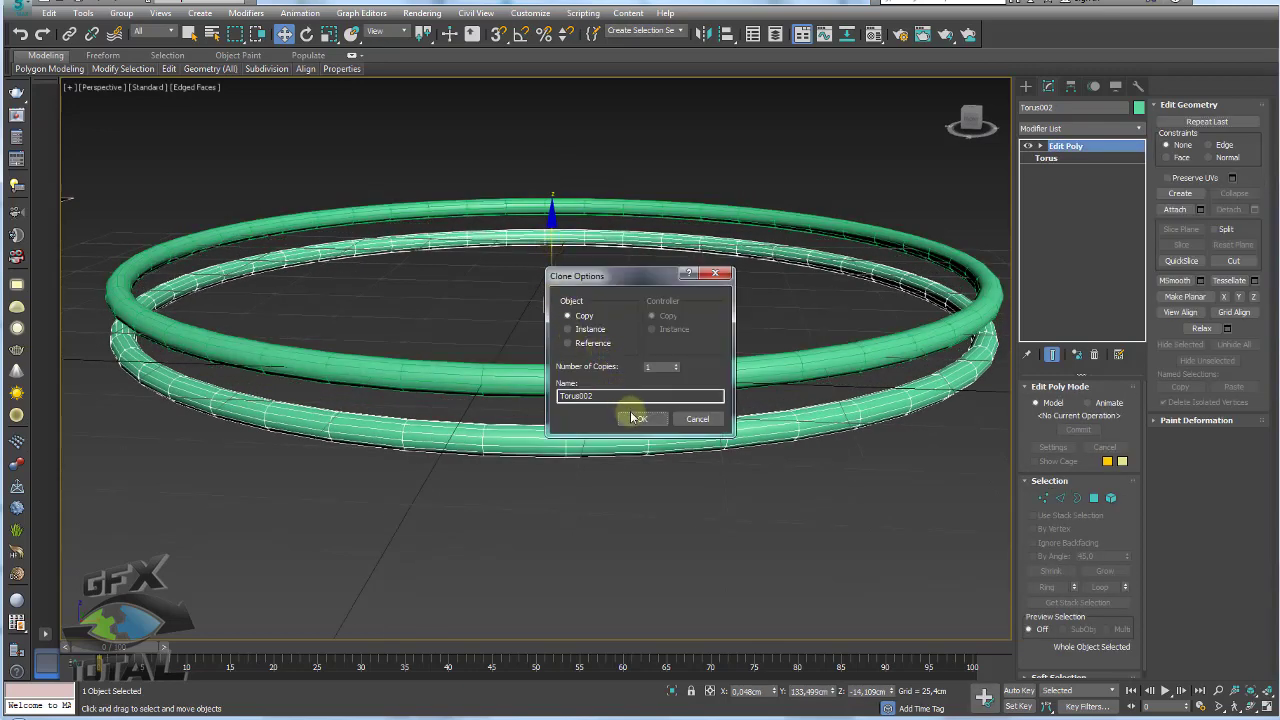
{"action": "left_click", "coordinate": [634, 418]}
Thin Torus002's tube to radius 2 of 2,66 cm and raise it beside the original
{"action": "left_click", "coordinate": [1046, 158]}
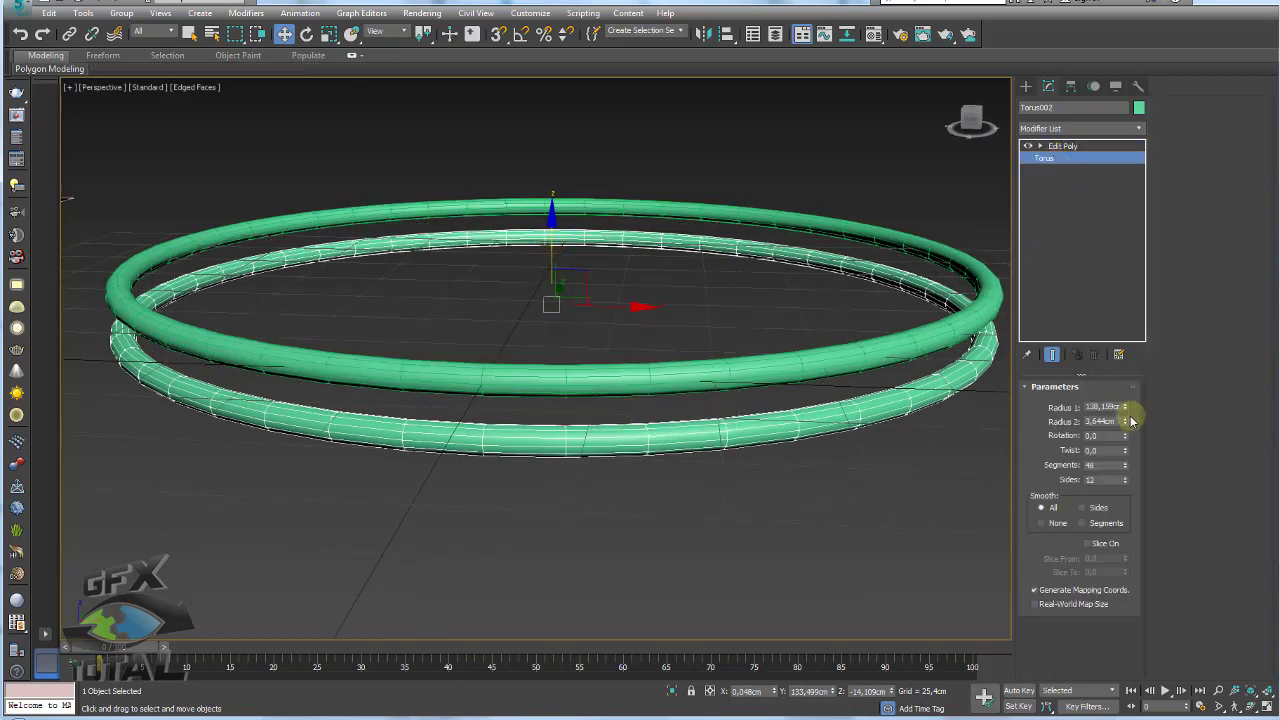
{"action": "left_click_drag", "start_coordinate": [1126, 425], "coordinate": [1120, 436]}
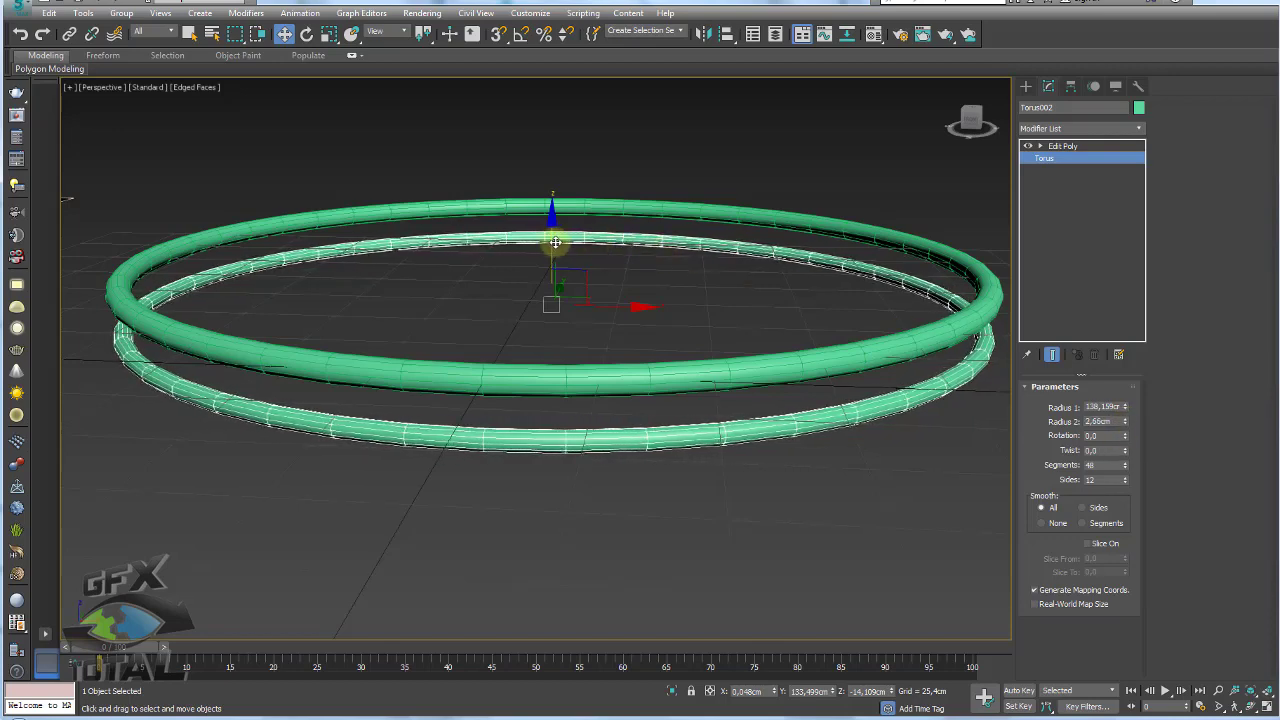
{"action": "left_click_drag", "start_coordinate": [555, 242], "coordinate": [580, 223]}
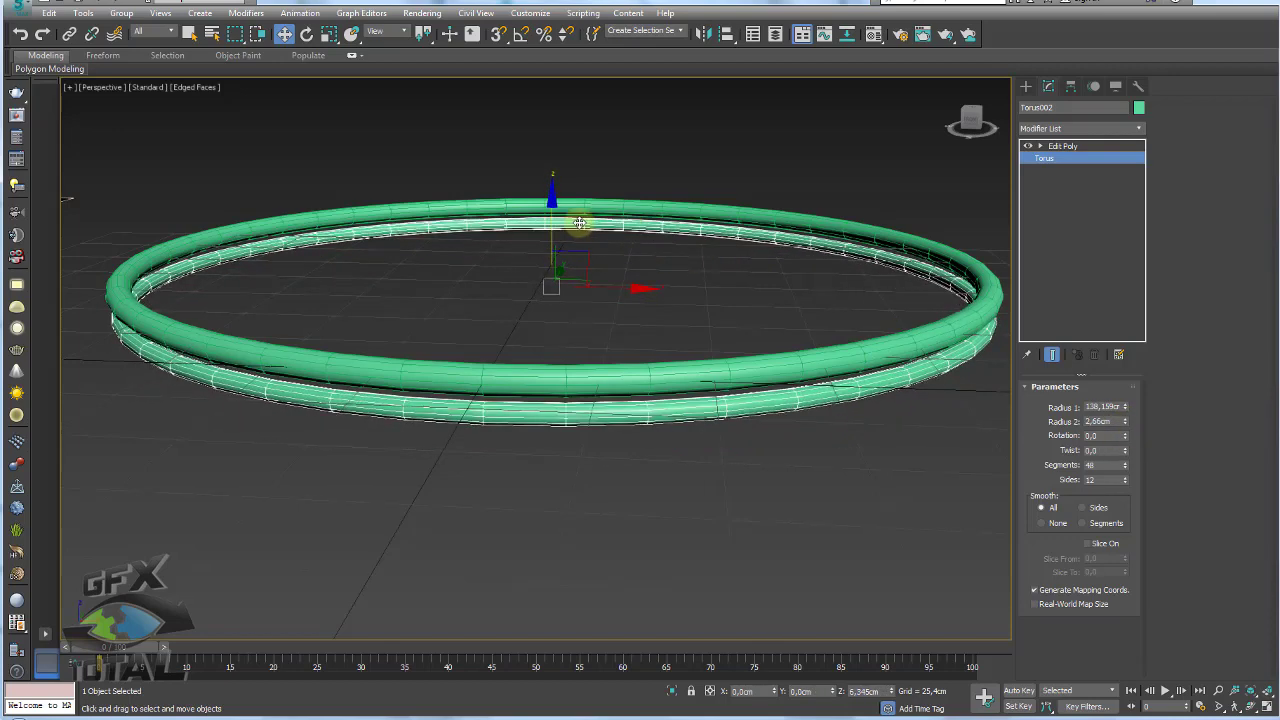
{"action": "scroll", "coordinate": [637, 374], "scroll_direction": "down", "scroll_amount": 5}
{"action": "middle_click_drag", "start_coordinate": [637, 374], "coordinate": [646, 406], "text": "alt"}
{"action": "scroll", "coordinate": [639, 401], "scroll_direction": "up", "scroll_amount": 5}
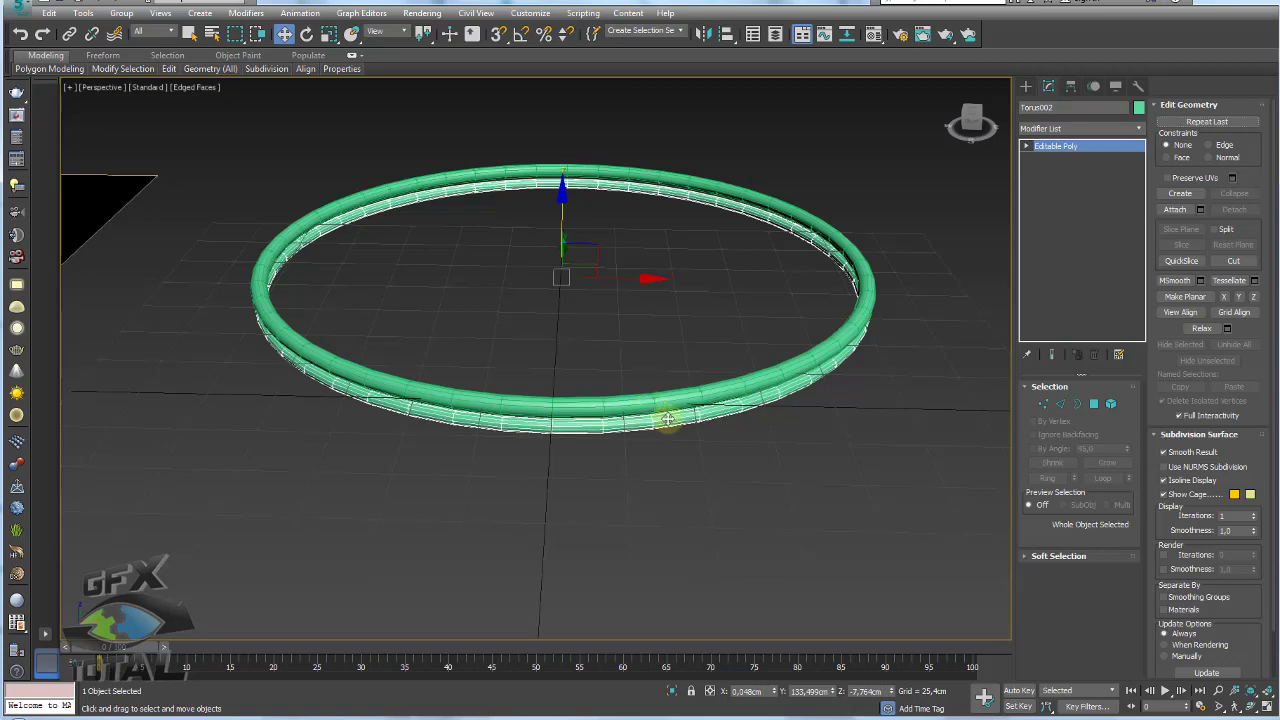
Attach the original torus to the Torus002 editable poly
{"action": "left_click", "coordinate": [1175, 209]}
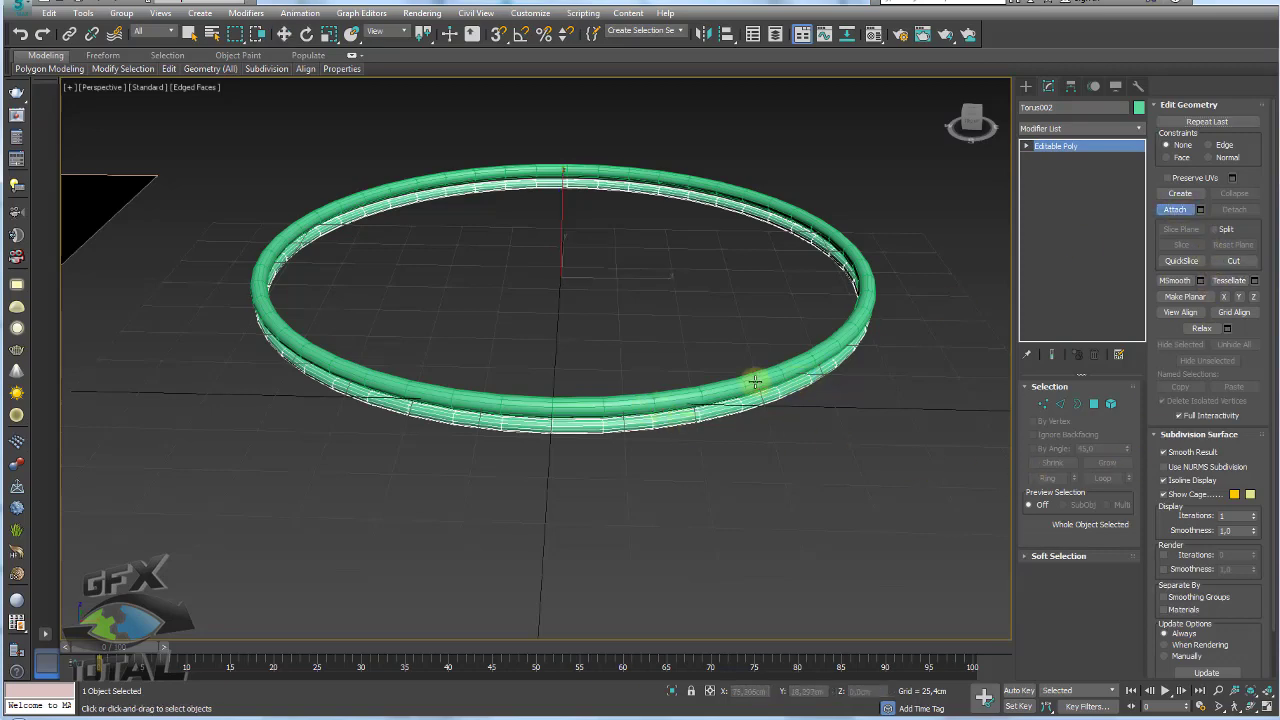
{"action": "left_click", "coordinate": [755, 381]}
{"action": "scroll", "coordinate": [829, 420], "scroll_direction": "up", "scroll_amount": 1}
{"action": "scroll", "coordinate": [663, 466], "scroll_direction": "up", "scroll_amount": 2}
{"action": "scroll", "coordinate": [595, 427], "scroll_direction": "up", "scroll_amount": 3}
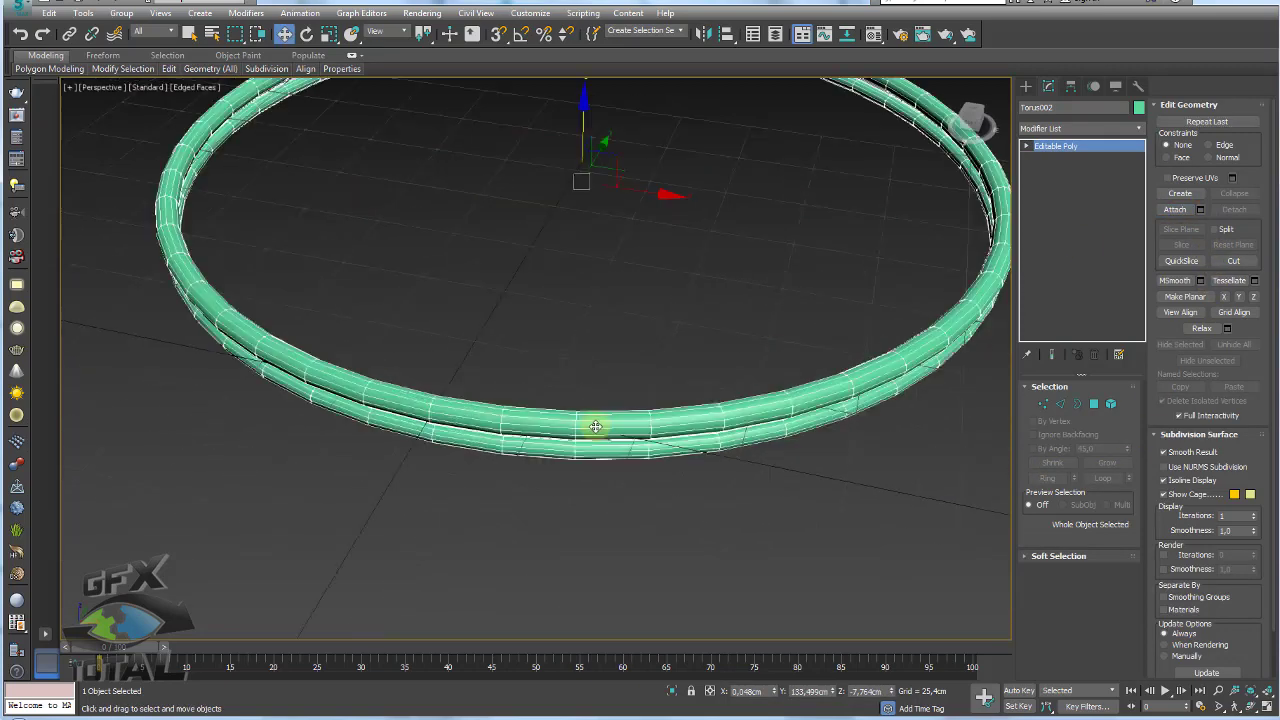
Select a short front strip of polygons on both rings, then invert the selection
{"action": "left_click", "coordinate": [1103, 400]}
{"action": "left_click_drag", "start_coordinate": [688, 518], "coordinate": [412, 362]}
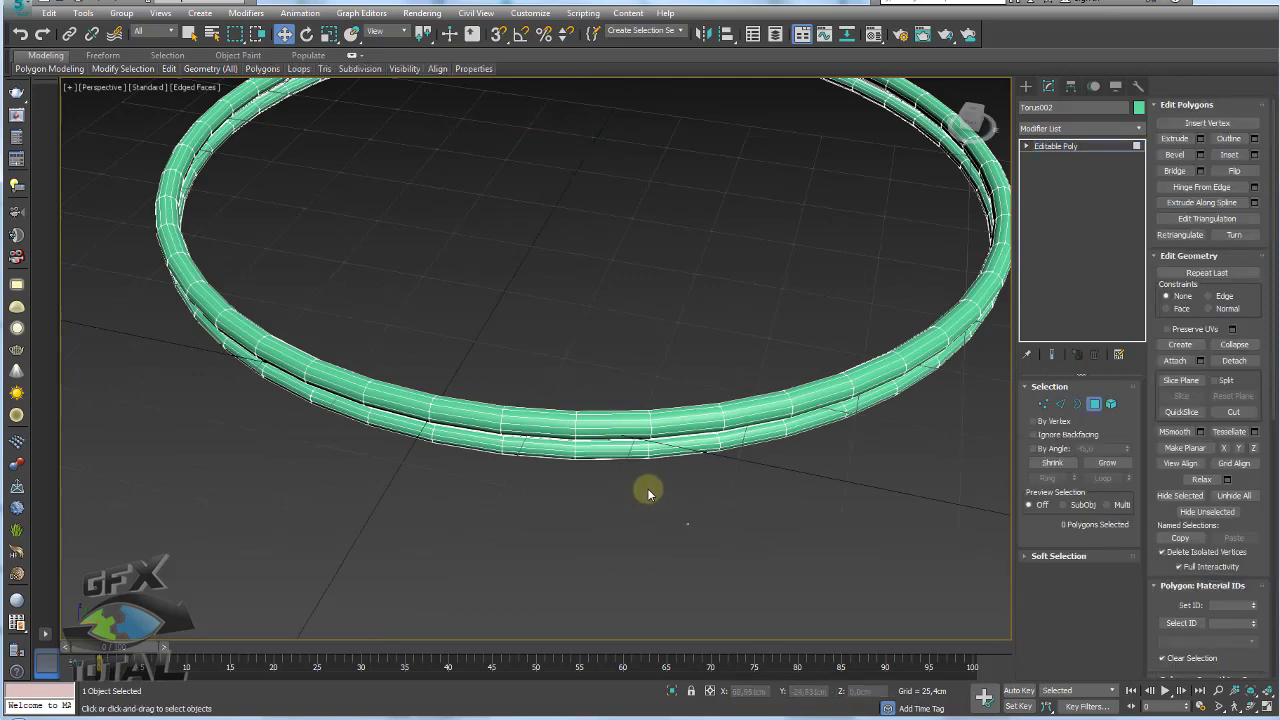
{"action": "middle_click_drag", "start_coordinate": [412, 362], "coordinate": [457, 403], "text": "alt"}
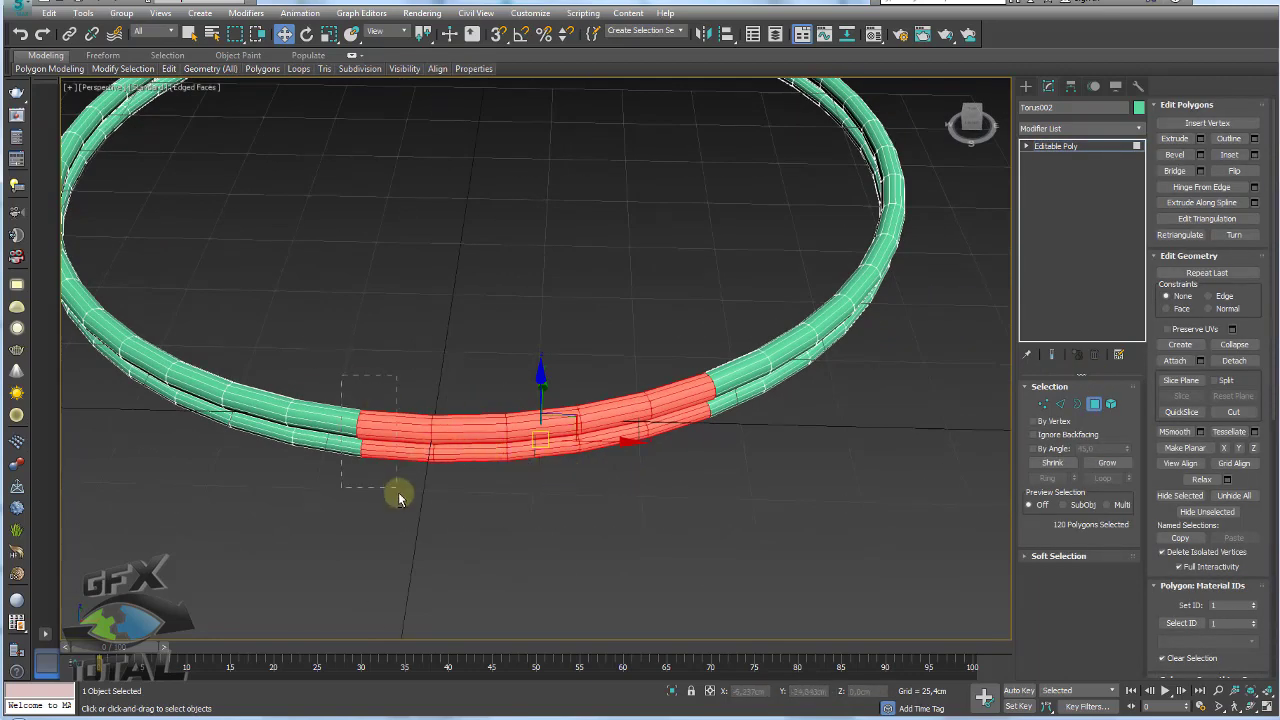
{"action": "left_click_drag", "start_coordinate": [398, 498], "coordinate": [399, 498], "text": "alt"}
{"action": "middle_click_drag", "start_coordinate": [399, 498], "coordinate": [429, 491], "text": "alt"}
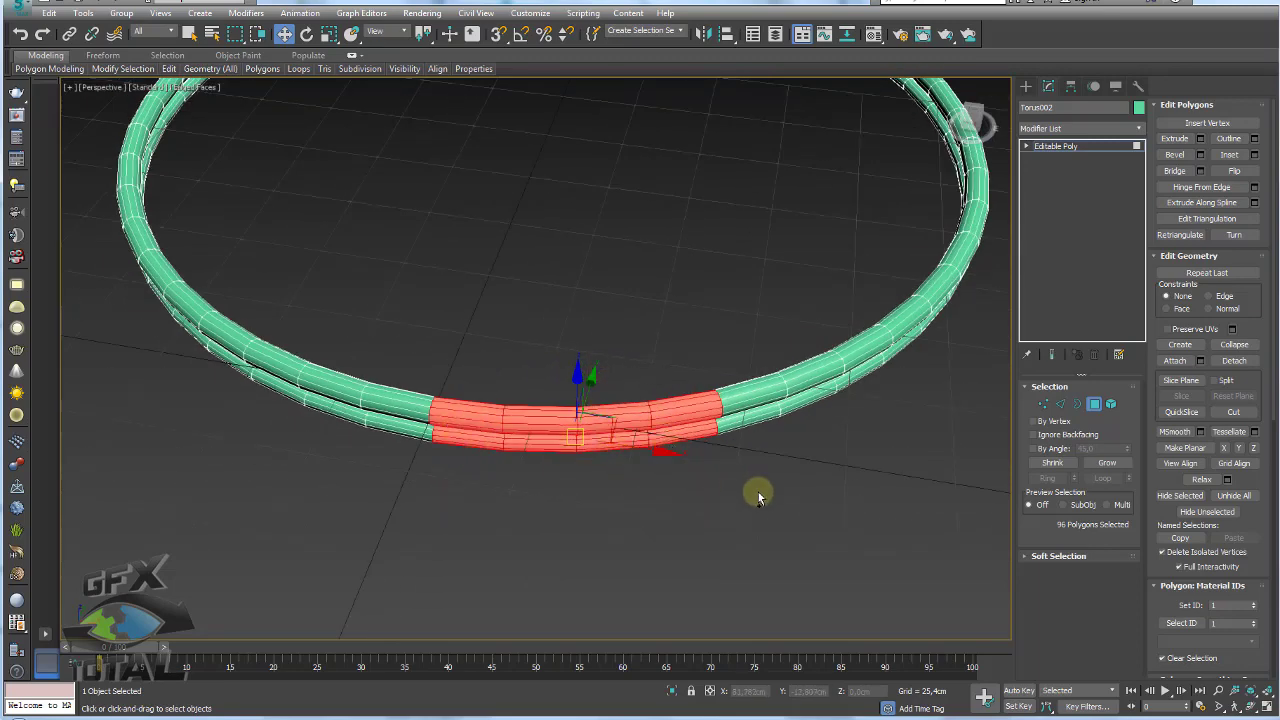
{"action": "key", "text": "ctrl+i"}
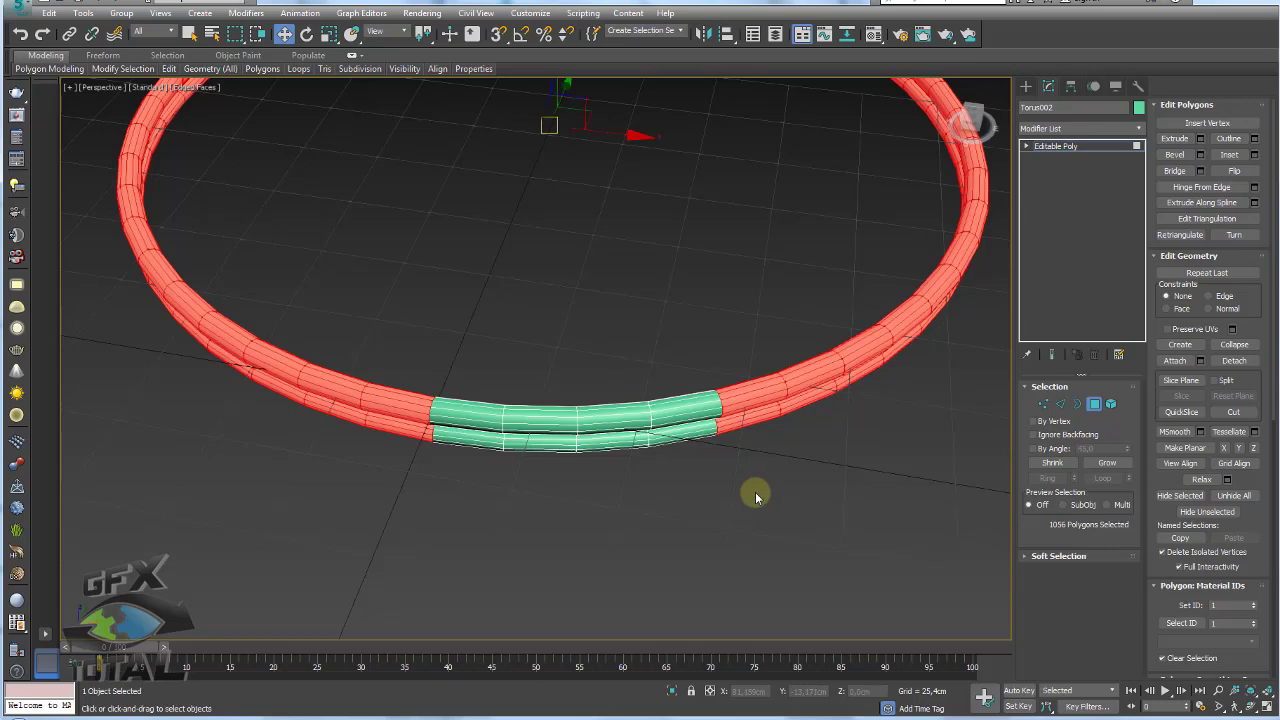
Delete all the rings except the front strip, then orbit to the open tube ends
{"action": "key", "text": "Delete"}
{"action": "mouse_move", "coordinate": [719, 478]}
{"action": "middle_mouse_down", "text": "alt"}
{"action": "mouse_move", "coordinate": [694, 443]}
{"action": "mouse_move", "coordinate": [922, 367]}
{"action": "middle_mouse_up", "text": "alt"}
{"action": "scroll", "coordinate": [694, 440], "scroll_direction": "up", "scroll_amount": 2}
{"action": "scroll", "coordinate": [700, 442], "scroll_direction": "up", "scroll_amount": 4}
{"action": "mouse_move", "coordinate": [930, 415]}
{"action": "middle_mouse_down", "text": "alt"}
{"action": "mouse_move", "coordinate": [846, 423]}
{"action": "mouse_move", "coordinate": [880, 410]}
{"action": "middle_mouse_up", "text": "alt"}
Bridge the facing edge loops of the two tubes with a strip of polygons
{"action": "left_click", "coordinate": [1060, 403]}
{"action": "double_click", "coordinate": [736, 478]}
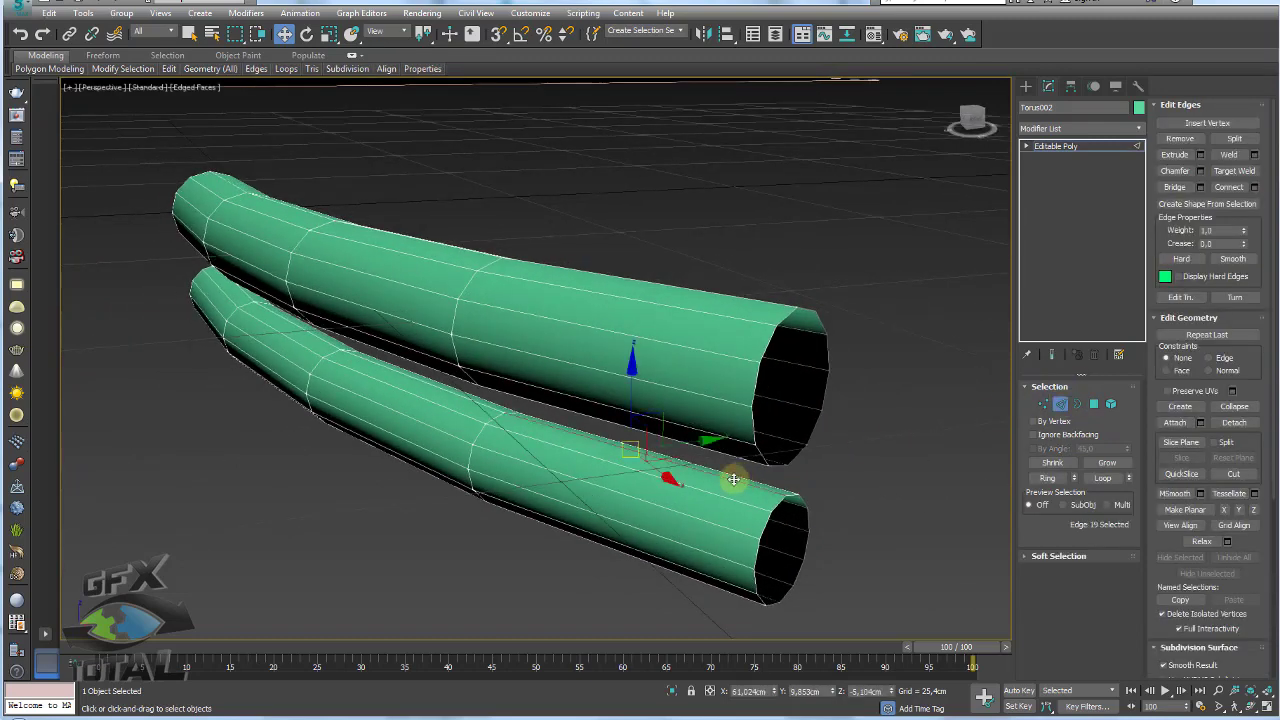
{"action": "mouse_move", "coordinate": [736, 476]}
{"action": "middle_mouse_down", "text": "alt"}
{"action": "mouse_move", "coordinate": [745, 250]}
{"action": "mouse_move", "coordinate": [929, 355]}
{"action": "middle_mouse_up", "text": "alt"}
{"action": "double_click", "coordinate": [746, 219], "text": "ctrl"}
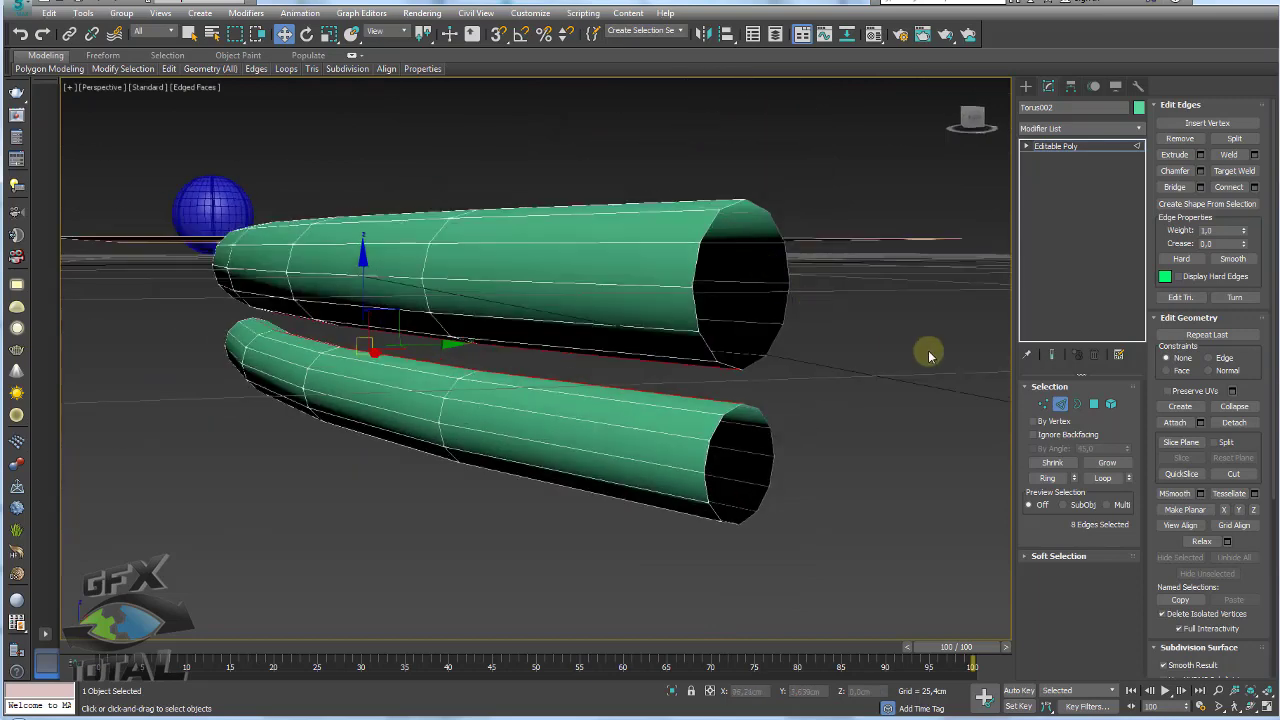
{"action": "left_click", "coordinate": [1094, 406], "text": "ctrl"}
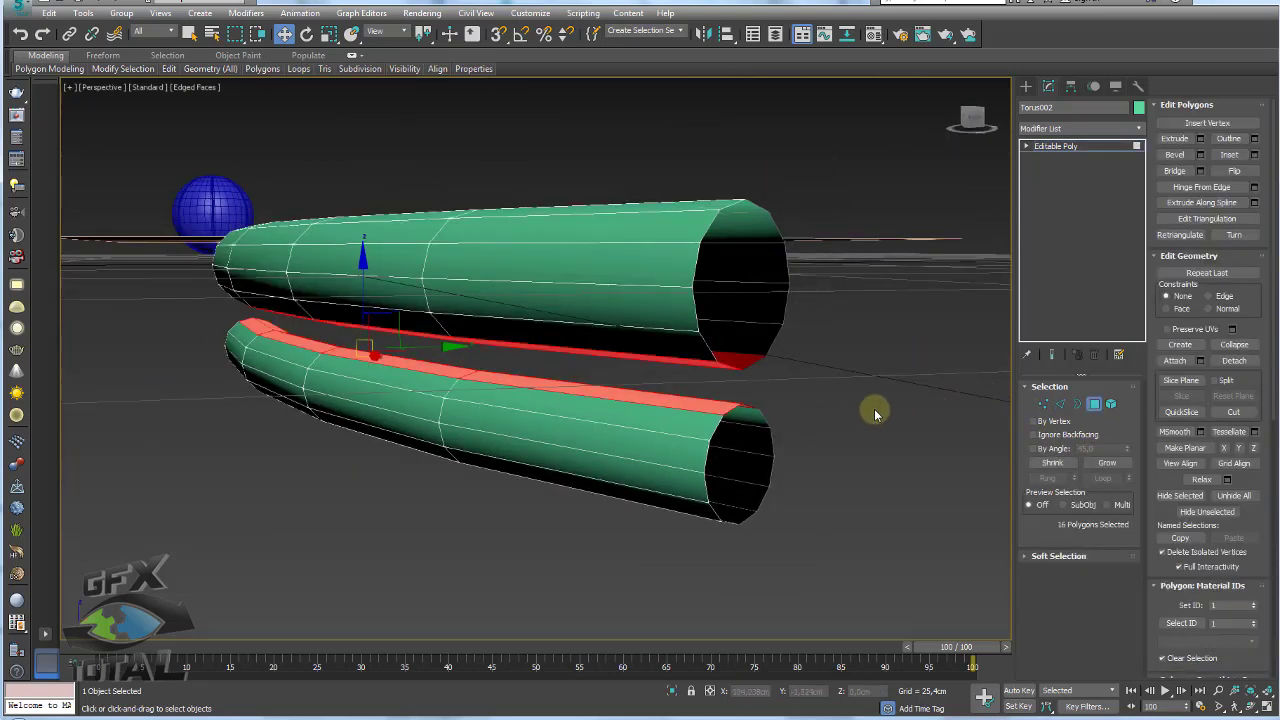
{"action": "left_click", "coordinate": [1176, 172]}
{"action": "mouse_move", "coordinate": [1100, 250]}
{"action": "middle_mouse_down", "text": "alt"}
{"action": "mouse_move", "coordinate": [823, 349]}
{"action": "mouse_move", "coordinate": [903, 362]}
{"action": "middle_mouse_up", "text": "alt"}
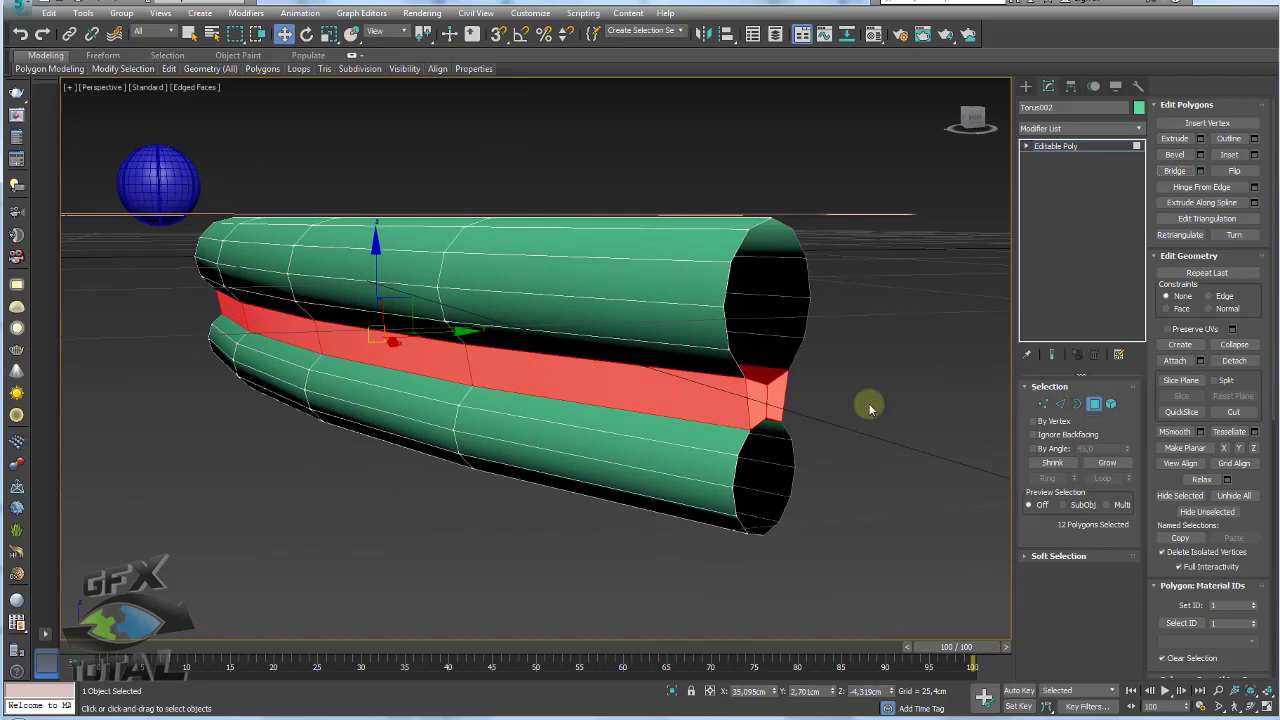
{"action": "left_click", "coordinate": [780, 400]}
{"action": "left_click", "coordinate": [750, 395]}
Orbit around the joined rim piece and check the new bridge polygons
{"action": "scroll", "coordinate": [704, 395], "scroll_direction": "down", "scroll_amount": 5}
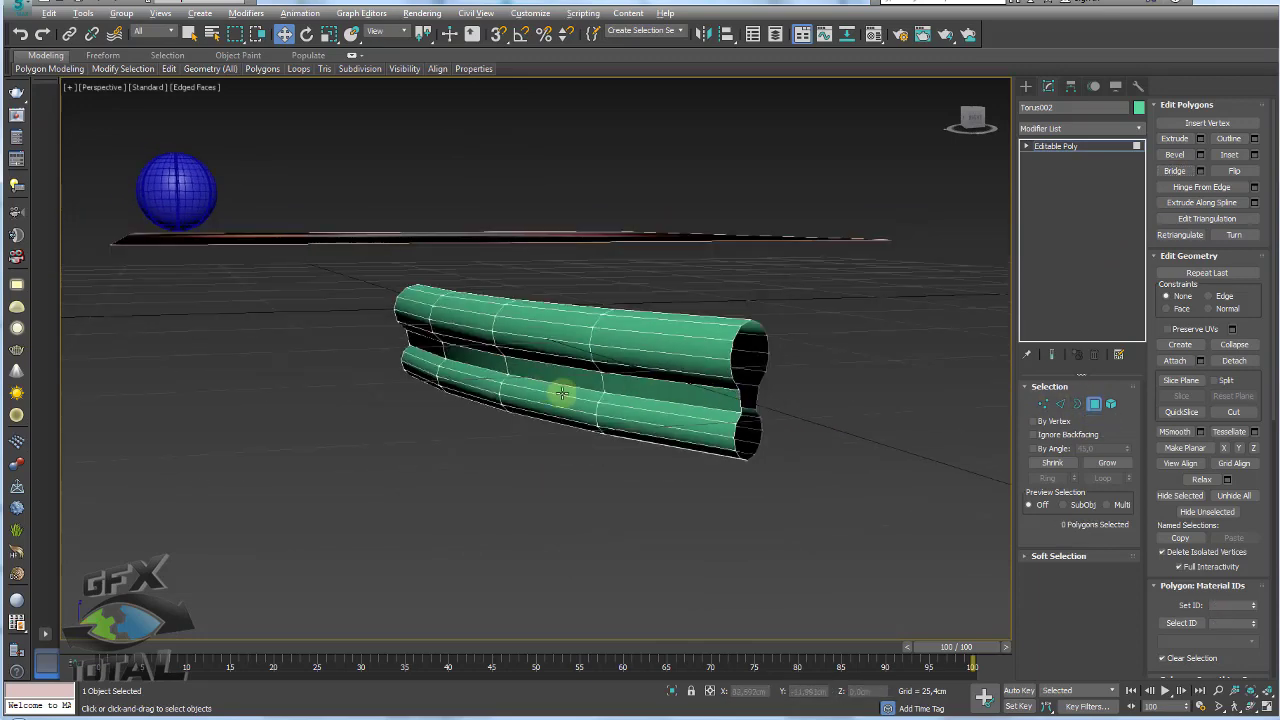
{"action": "middle_click_drag", "start_coordinate": [563, 391], "coordinate": [755, 398], "text": "alt"}
{"action": "left_click", "coordinate": [465, 405]}
{"action": "left_click", "coordinate": [449, 410]}
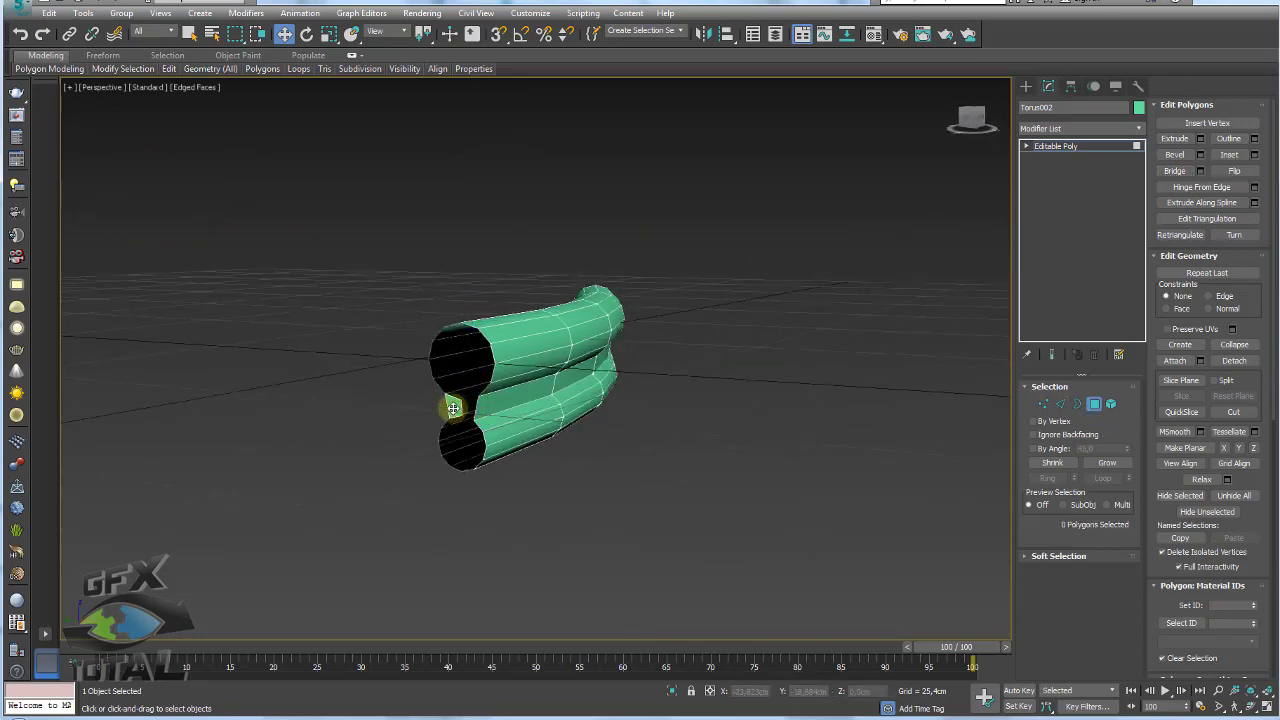
{"action": "mouse_move", "coordinate": [497, 412]}
{"action": "middle_mouse_down", "text": "alt"}
{"action": "mouse_move", "coordinate": [666, 434]}
{"action": "mouse_move", "coordinate": [563, 418]}
{"action": "mouse_move", "coordinate": [611, 457]}
{"action": "middle_mouse_up", "text": "alt"}
{"action": "scroll", "coordinate": [565, 390], "scroll_direction": "up", "scroll_amount": 2}
{"action": "scroll", "coordinate": [580, 420], "scroll_direction": "down", "scroll_amount": 5}
Orbit and zoom the view from the hoop back to the middle of the tube
{"action": "mouse_move", "coordinate": [582, 519]}
{"action": "middle_mouse_down"}
{"action": "mouse_move", "coordinate": [529, 371]}
{"action": "mouse_move", "coordinate": [737, 431]}
{"action": "mouse_move", "coordinate": [485, 395]}
{"action": "middle_mouse_up"}
{"action": "scroll", "coordinate": [485, 395], "scroll_direction": "up", "scroll_amount": 5}
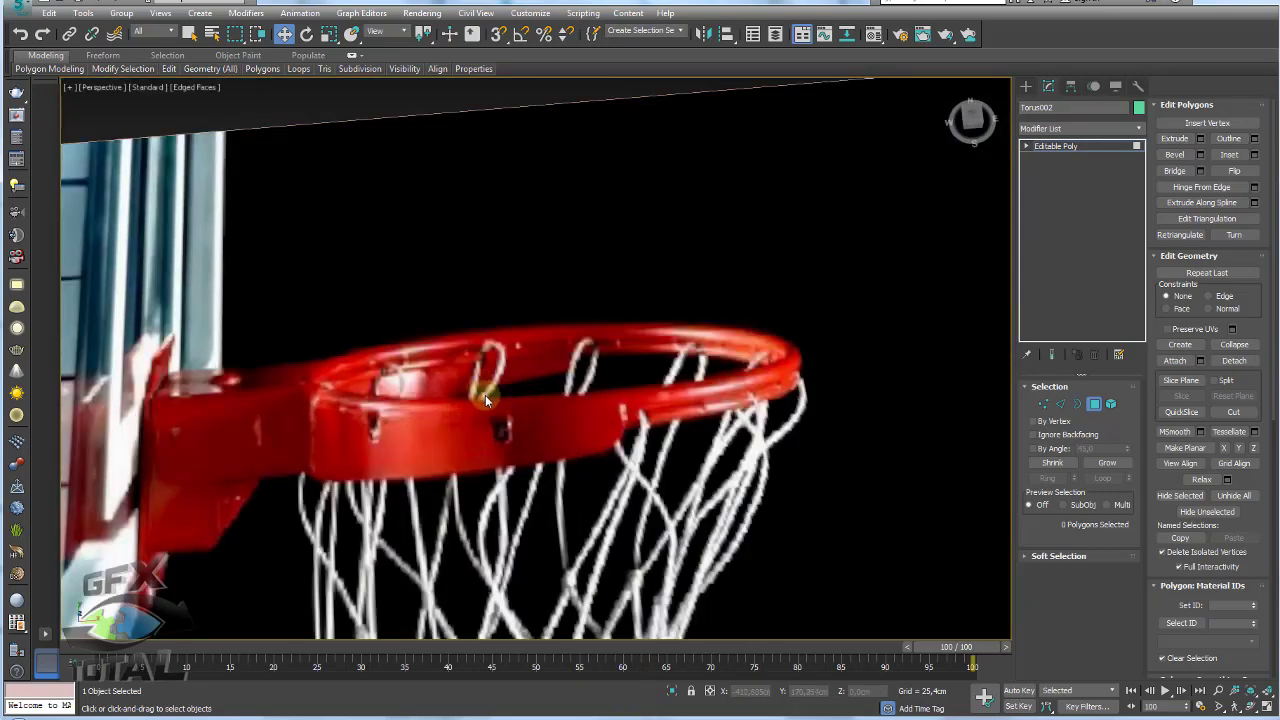
{"action": "scroll", "coordinate": [485, 395], "scroll_direction": "up", "scroll_amount": 3}
{"action": "scroll", "coordinate": [651, 407], "scroll_direction": "up", "scroll_amount": 3}
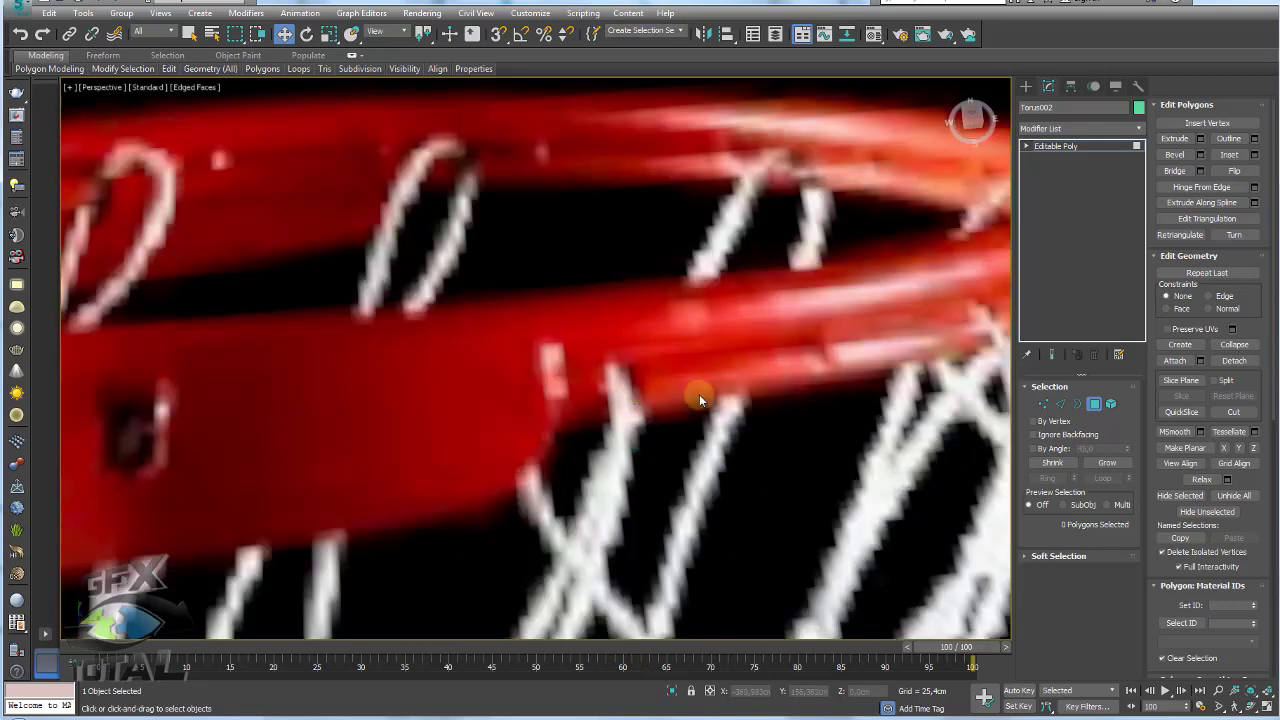
{"action": "scroll", "coordinate": [699, 394], "scroll_direction": "down", "scroll_amount": 6}
{"action": "scroll", "coordinate": [705, 378], "scroll_direction": "down", "scroll_amount": 5}
{"action": "mouse_move", "coordinate": [705, 378]}
{"action": "middle_mouse_down", "text": "alt"}
{"action": "mouse_move", "coordinate": [500, 331]}
{"action": "mouse_move", "coordinate": [643, 400]}
{"action": "mouse_move", "coordinate": [608, 357]}
{"action": "middle_mouse_up", "text": "alt"}
{"action": "scroll", "coordinate": [650, 418], "scroll_direction": "up", "scroll_amount": 3}
{"action": "scroll", "coordinate": [600, 391], "scroll_direction": "up", "scroll_amount": 4}
{"action": "scroll", "coordinate": [729, 360], "scroll_direction": "up", "scroll_amount": 3}
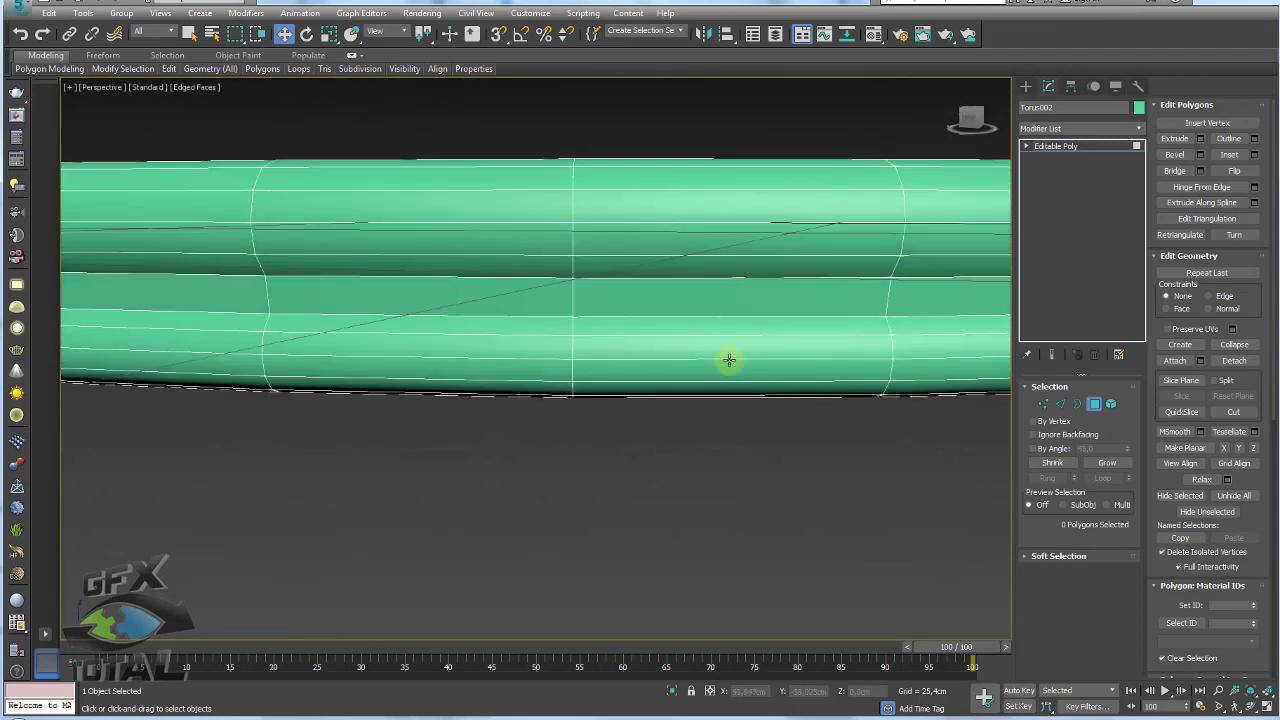
Chamfer the middle vertical edge loop by 1,607cm into two closely spaced loops
{"action": "left_click", "coordinate": [1062, 403]}
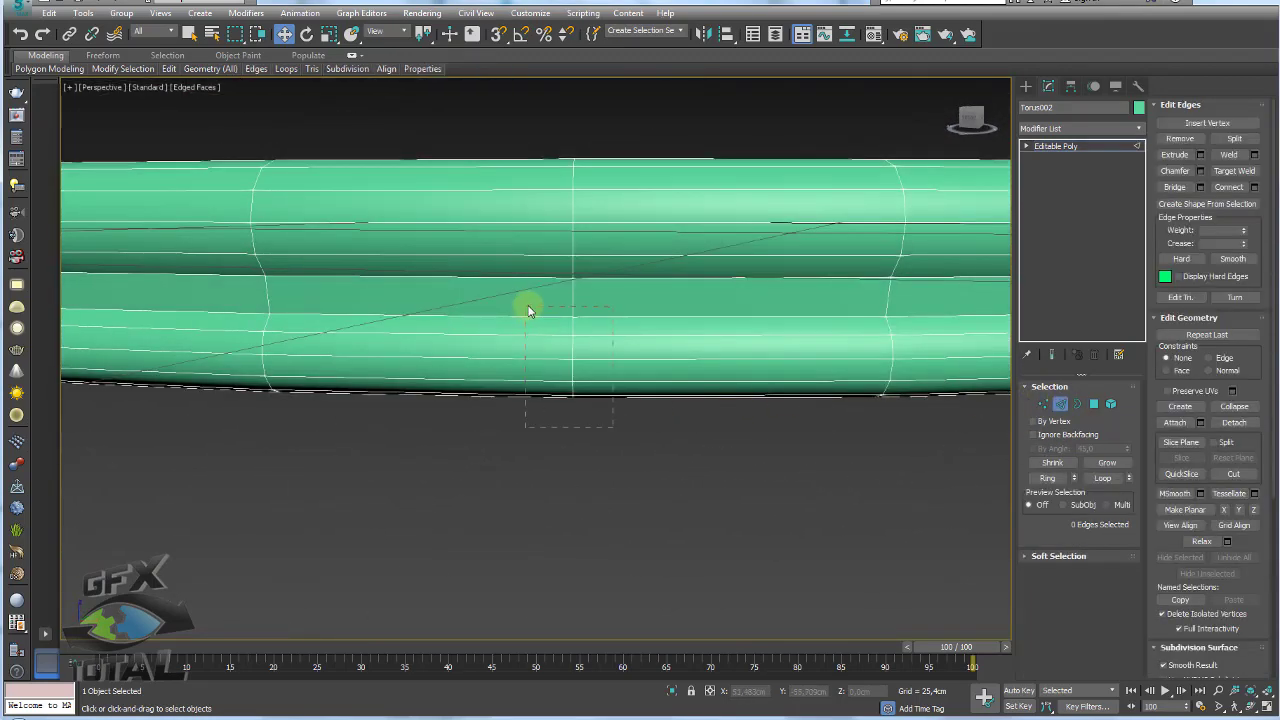
{"action": "left_click_drag", "start_coordinate": [530, 311], "coordinate": [491, 293]}
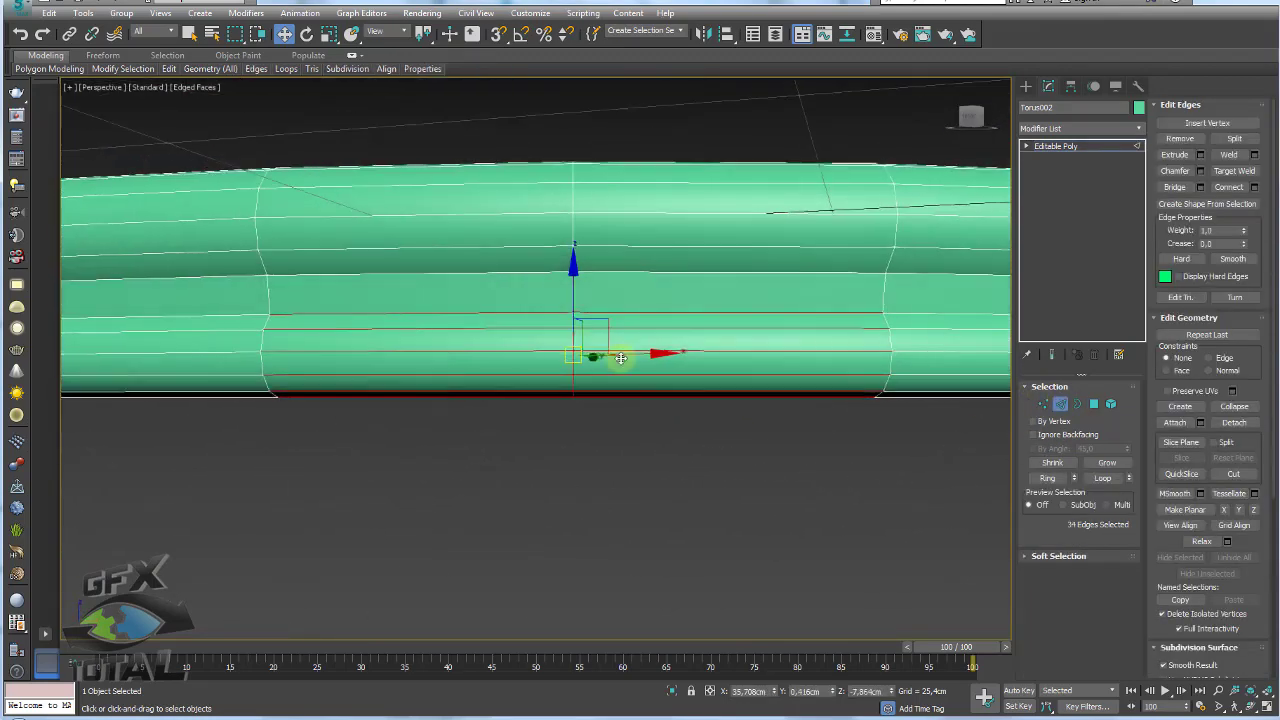
{"action": "left_click", "coordinate": [1107, 463]}
{"action": "left_click", "coordinate": [1200, 171]}
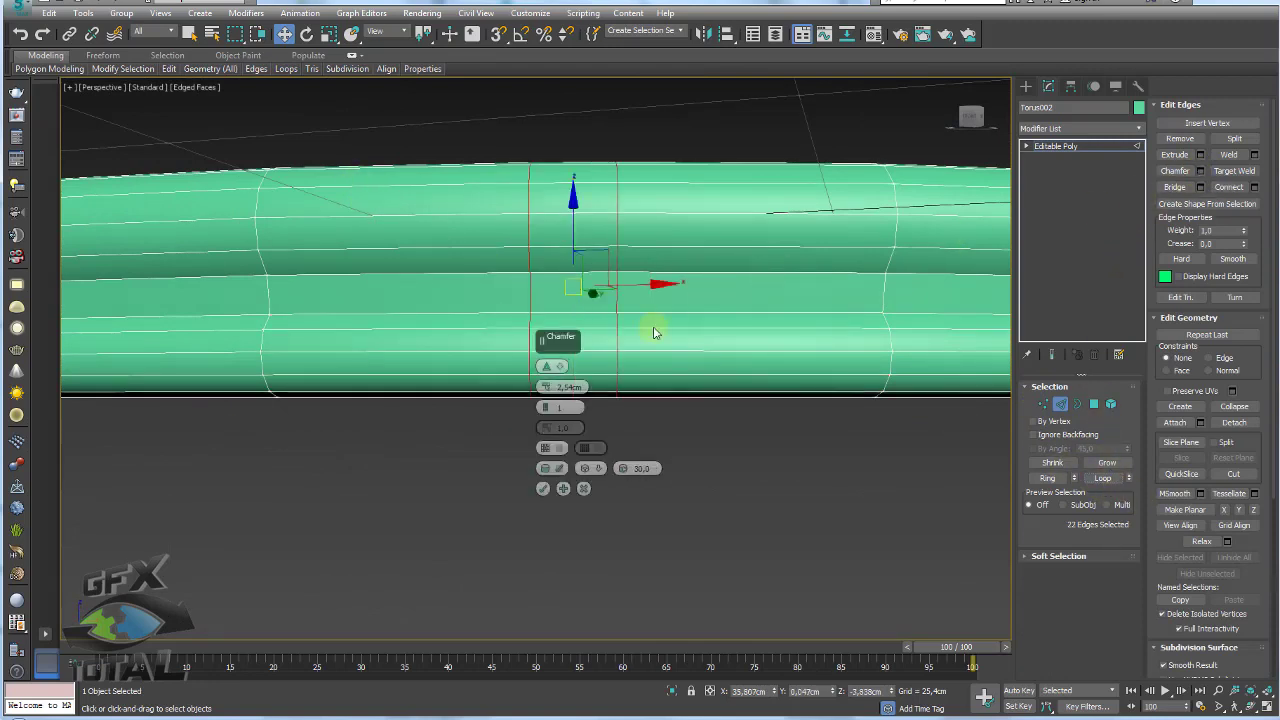
{"action": "left_click_drag", "start_coordinate": [545, 390], "coordinate": [545, 386]}
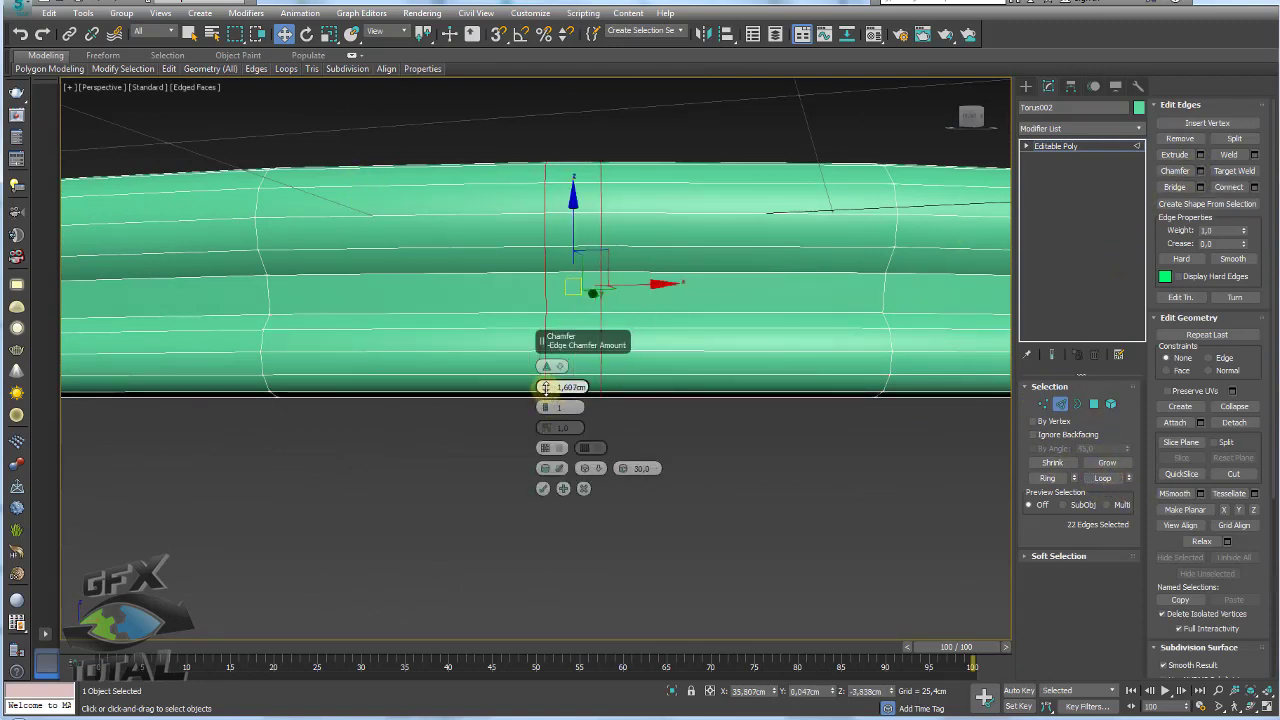
{"action": "left_click", "coordinate": [542, 490]}
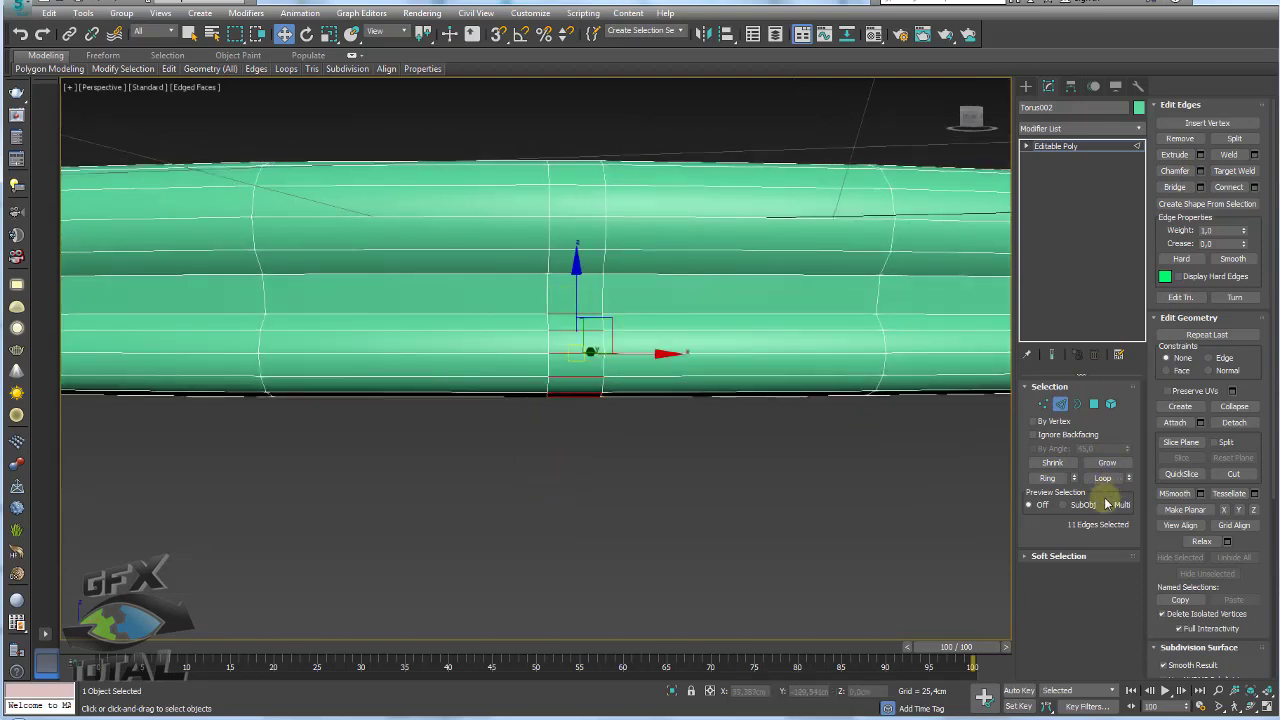
{"action": "left_click", "coordinate": [1047, 478]}
Connect the chamfered band's edge ring with two new edges pinched to 81
{"action": "left_click", "coordinate": [1254, 187]}
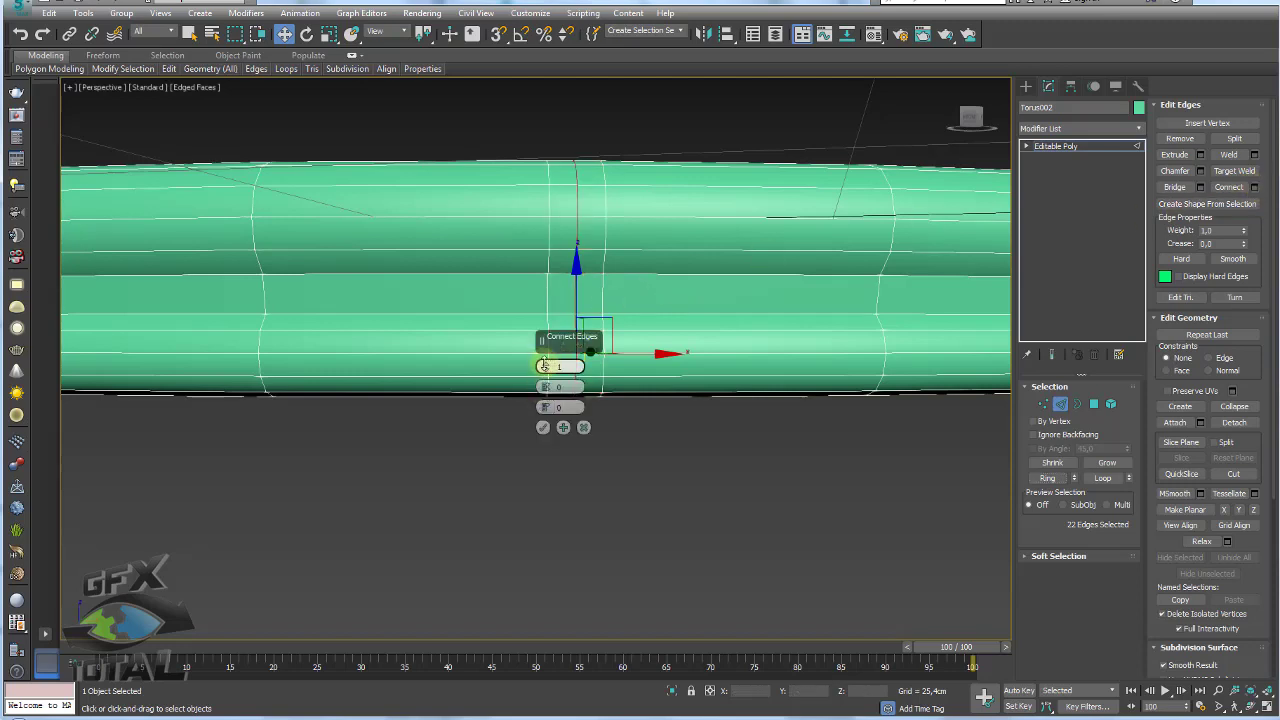
{"action": "left_click_drag", "start_coordinate": [545, 387], "coordinate": [550, 181]}
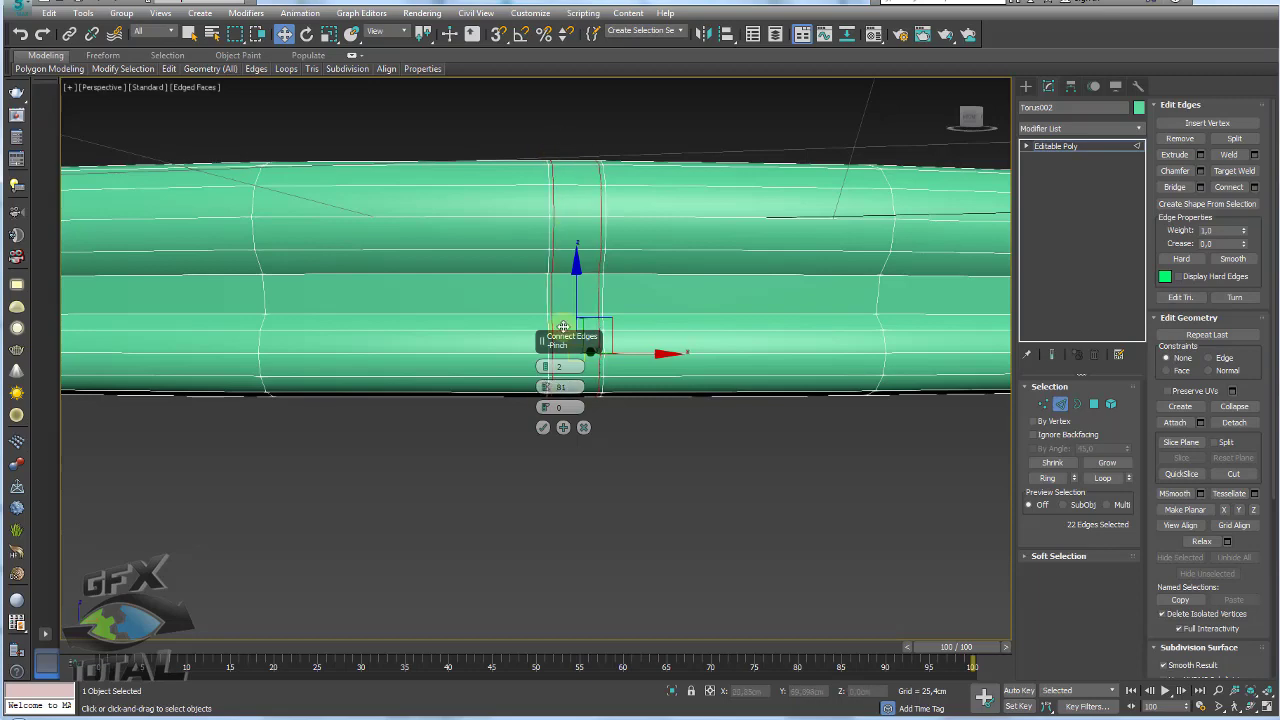
{"action": "left_click", "coordinate": [543, 427]}
Delete the front polygon and the inner polygon behind it to cut a small hole
{"action": "left_click", "coordinate": [1094, 404]}
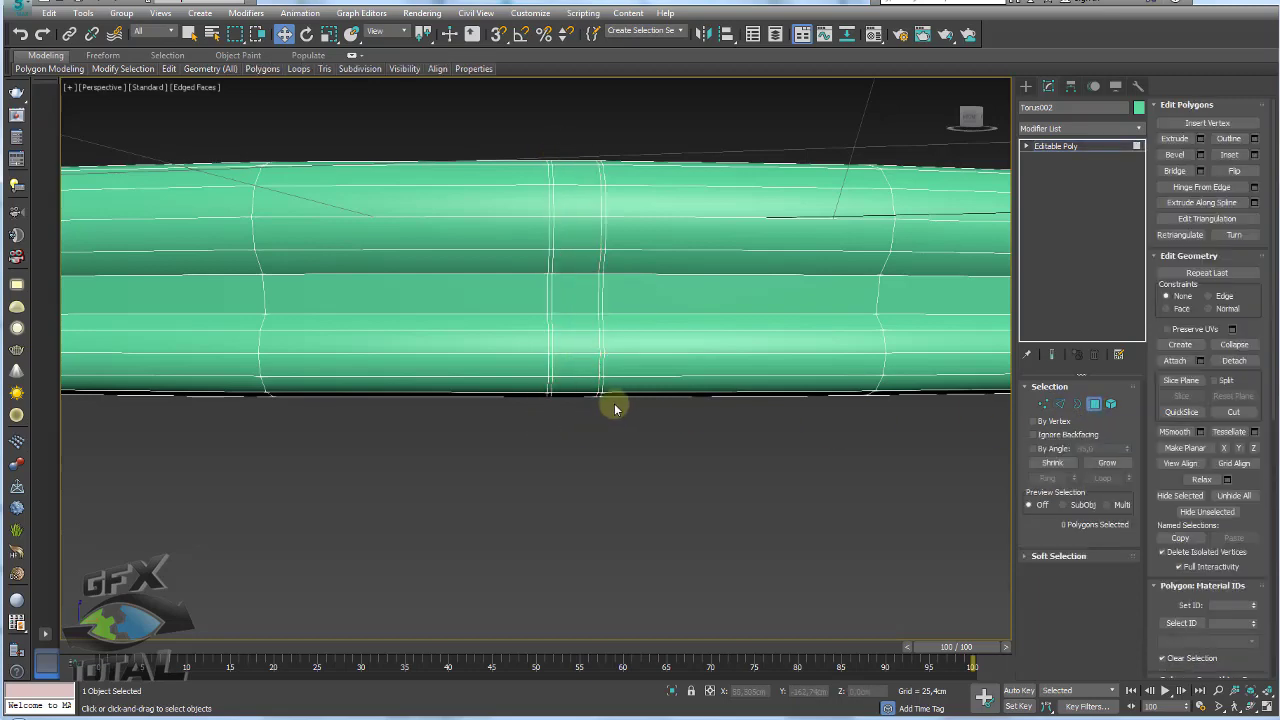
{"action": "left_click", "coordinate": [570, 345]}
{"action": "scroll", "coordinate": [612, 372], "scroll_direction": "up", "scroll_amount": 3}
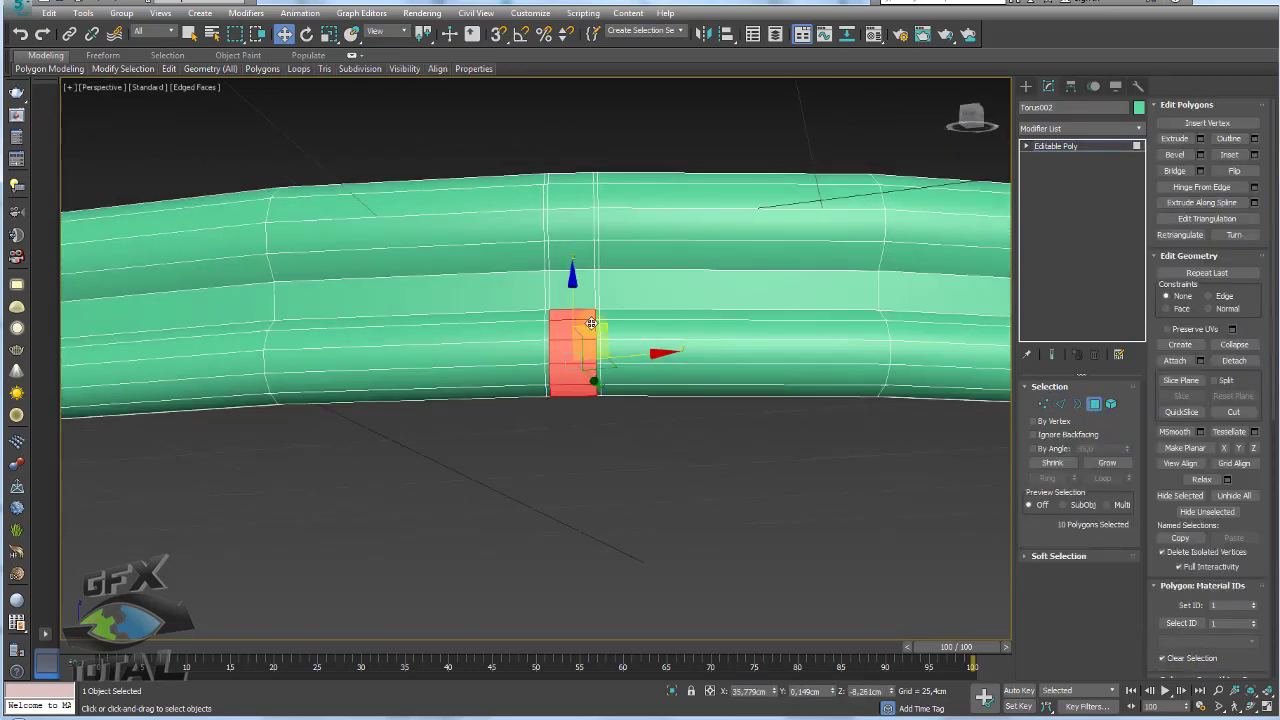
{"action": "scroll", "coordinate": [590, 330], "scroll_direction": "up", "scroll_amount": 3}
{"action": "left_click", "coordinate": [589, 263]}
{"action": "key", "text": "Delete"}
{"action": "left_click", "coordinate": [590, 269]}
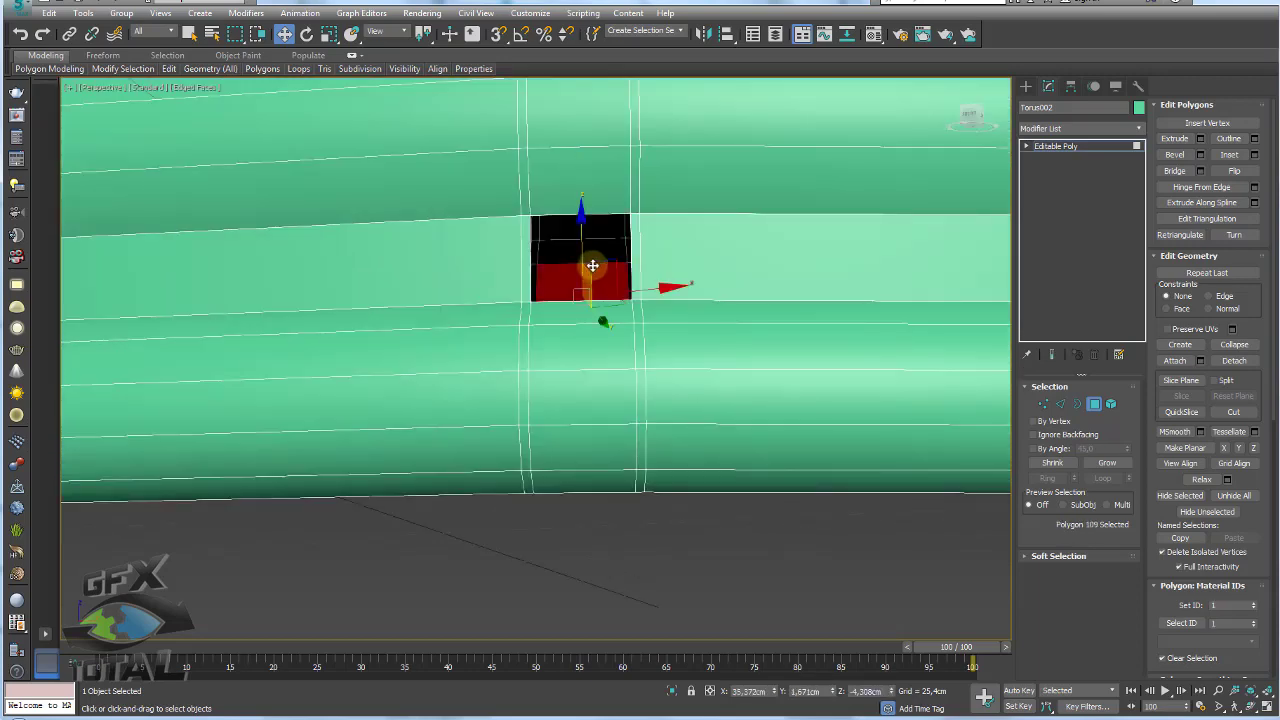
{"action": "key", "text": "Delete"}
Select the column of polygons below the hole
{"action": "middle_click_drag", "start_coordinate": [608, 286], "coordinate": [607, 340]}
{"action": "scroll", "coordinate": [608, 340], "scroll_direction": "down", "scroll_amount": 3}
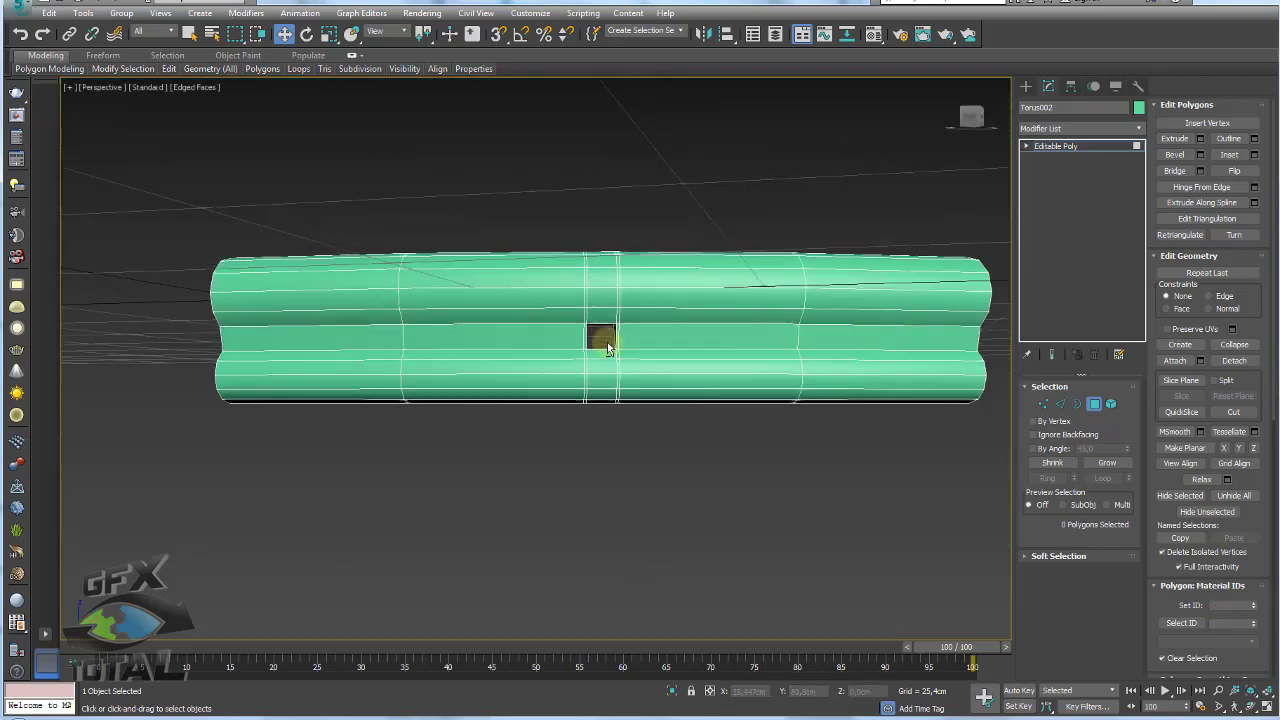
{"action": "scroll", "coordinate": [600, 337], "scroll_direction": "up", "scroll_amount": 3}
{"action": "left_click_drag", "start_coordinate": [594, 343], "coordinate": [634, 570]}
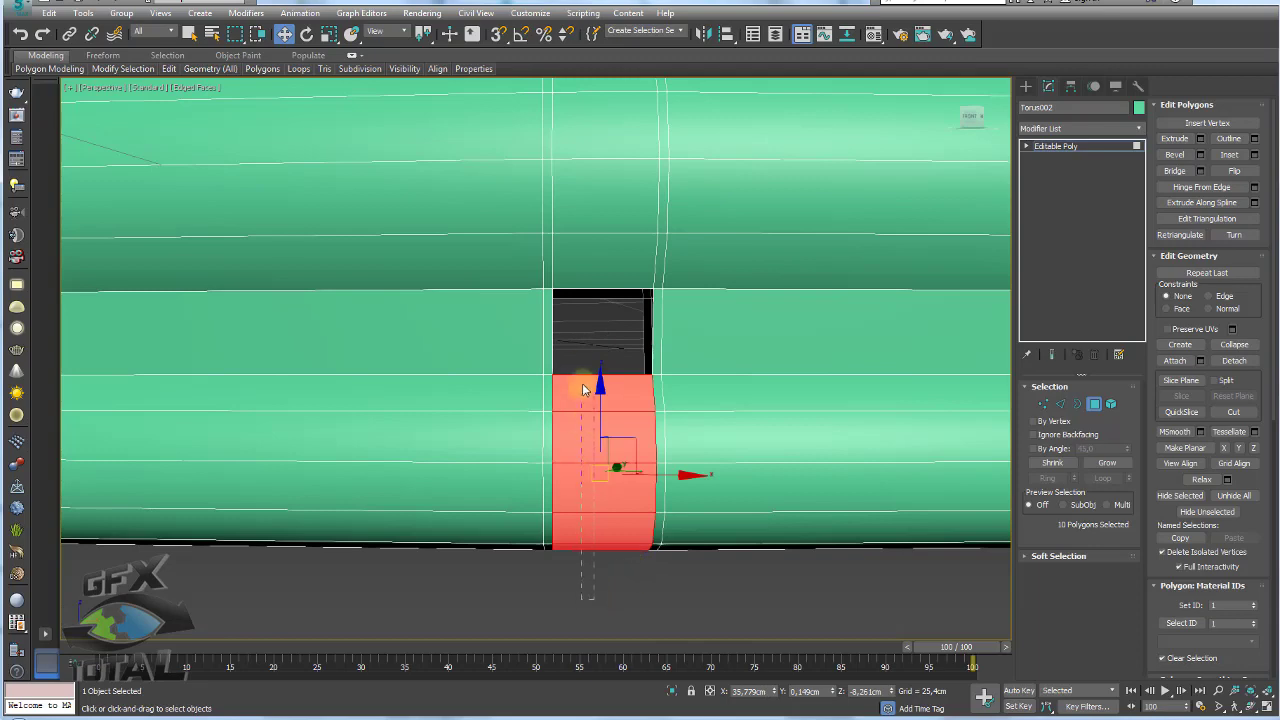
{"action": "middle_click_drag", "start_coordinate": [691, 427], "coordinate": [649, 441], "text": "alt"}
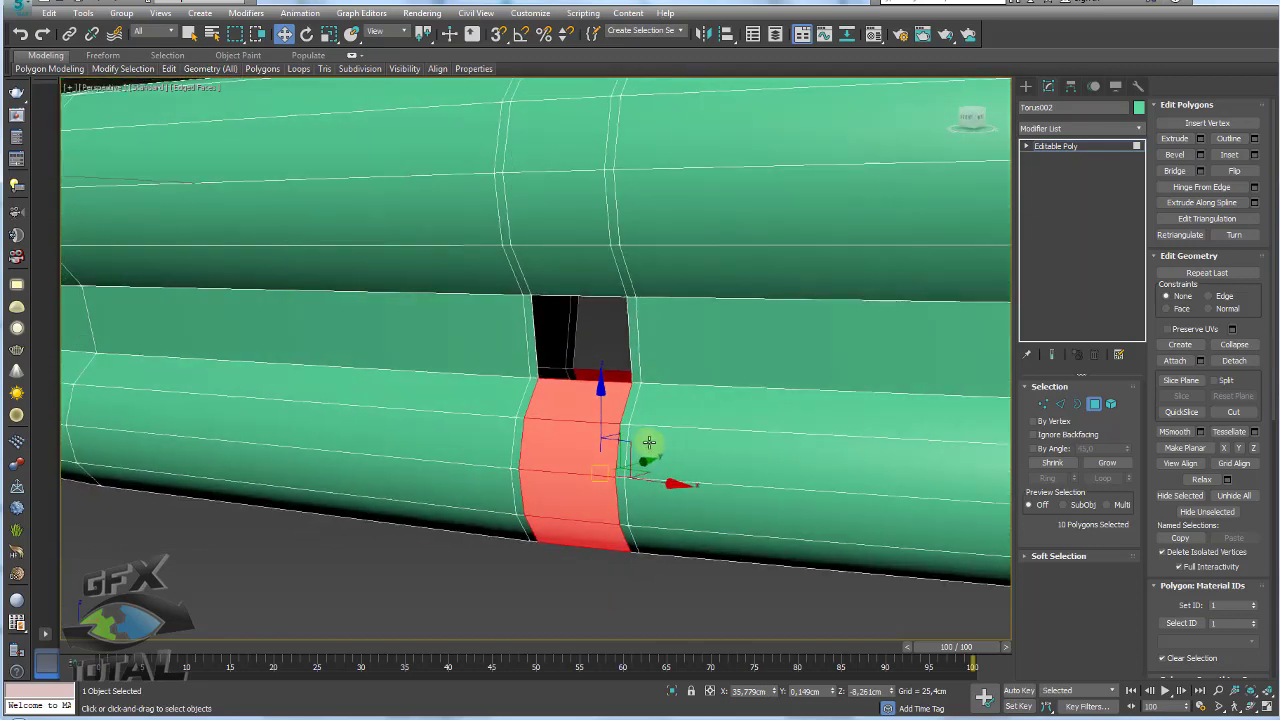
Extrude the polygon column below the hole inward by about -1,35cm to form a notch
{"action": "left_click", "coordinate": [1199, 140]}
{"action": "left_click", "coordinate": [554, 367]}
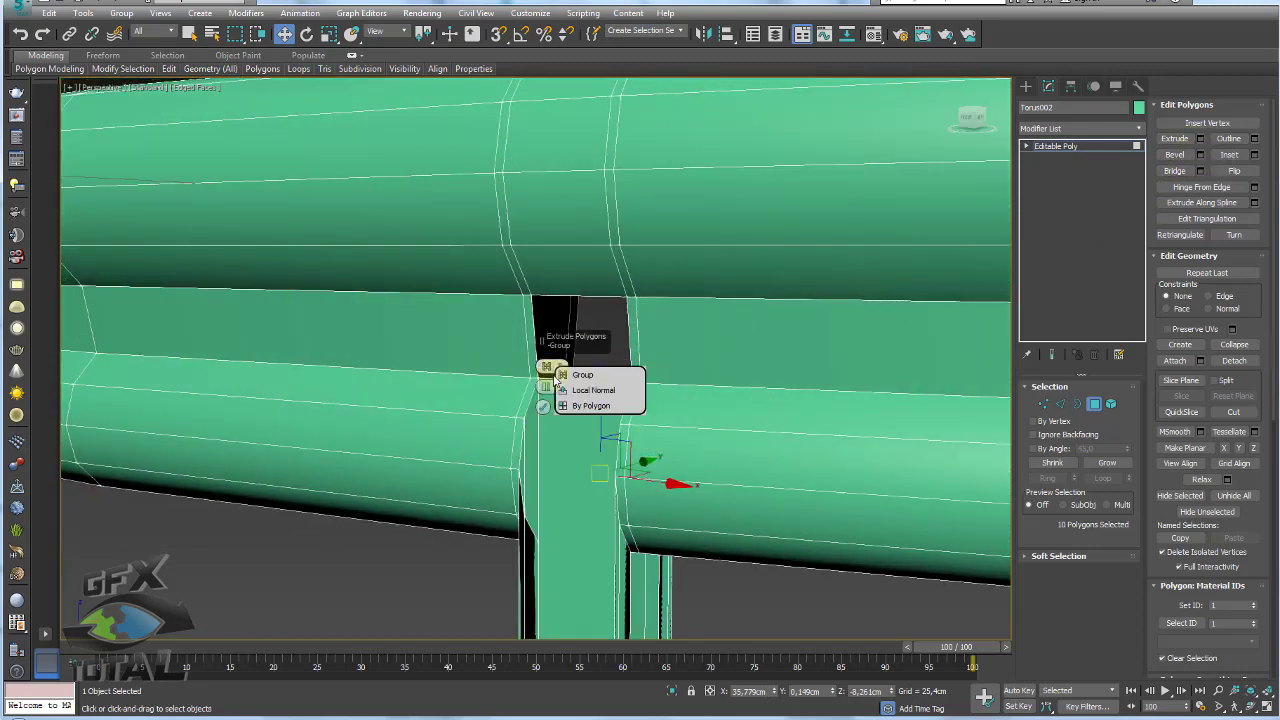
{"action": "left_click", "coordinate": [578, 391]}
{"action": "scroll", "coordinate": [451, 354], "scroll_direction": "down", "scroll_amount": 5}
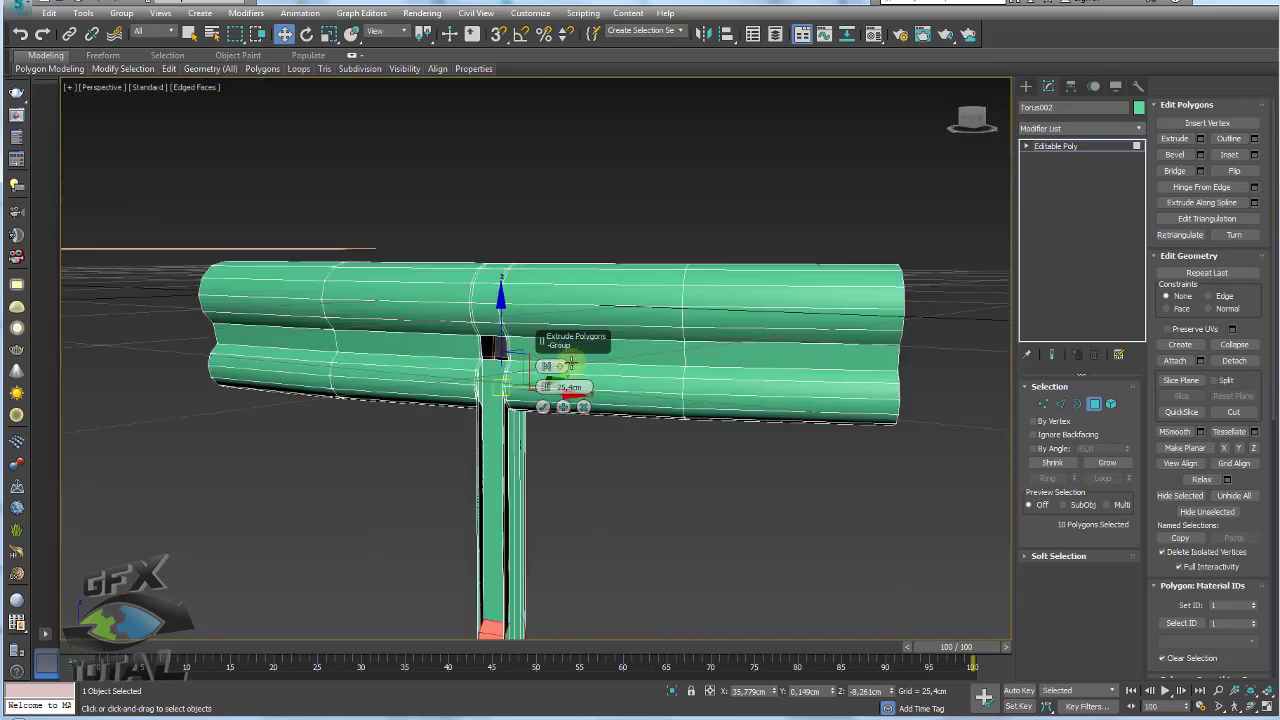
{"action": "left_click", "coordinate": [560, 369]}
{"action": "left_click", "coordinate": [588, 393]}
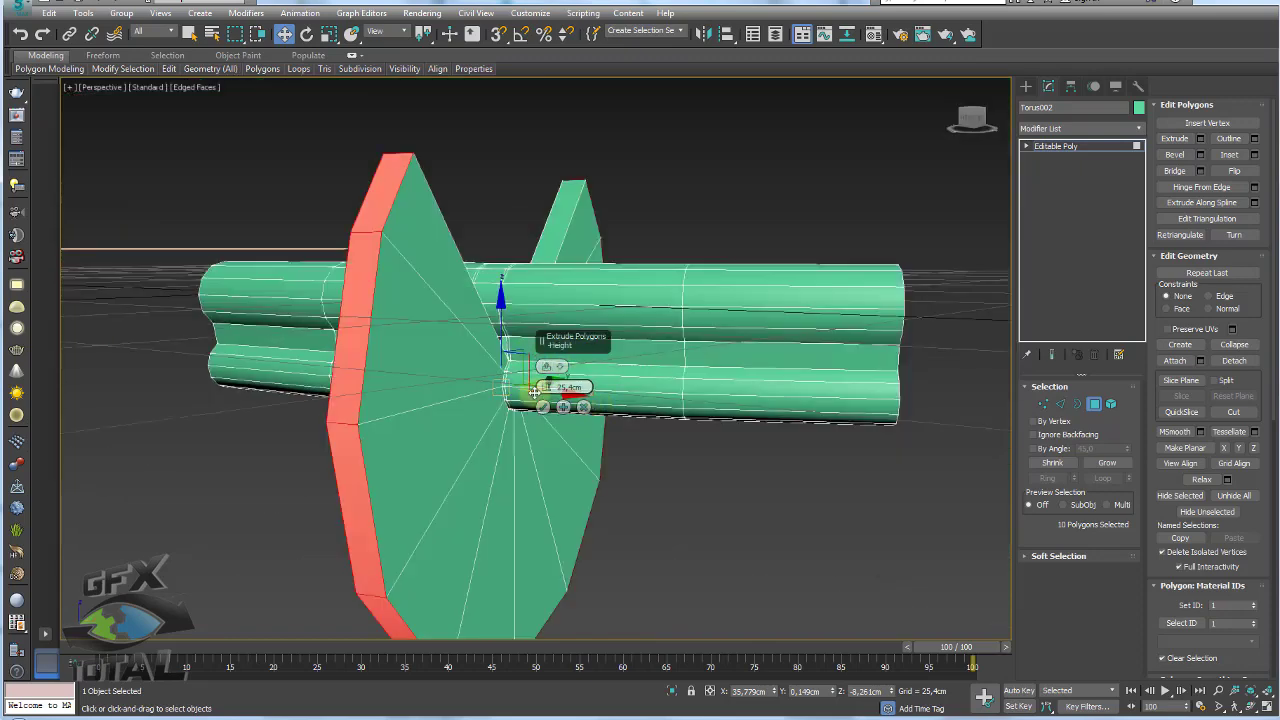
{"action": "left_click_drag", "start_coordinate": [535, 390], "coordinate": [541, 444]}
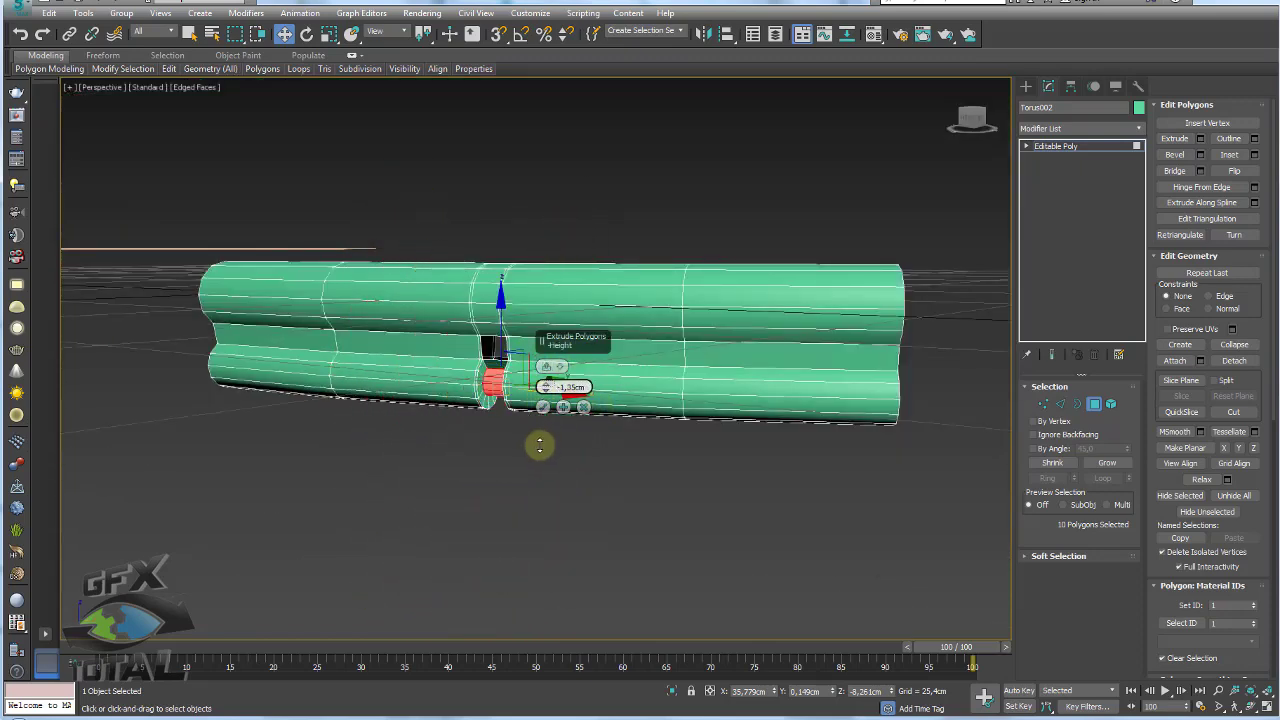
{"action": "scroll", "coordinate": [451, 409], "scroll_direction": "up", "scroll_amount": 3}
{"action": "scroll", "coordinate": [523, 400], "scroll_direction": "up", "scroll_amount": 3}
{"action": "scroll", "coordinate": [471, 406], "scroll_direction": "up", "scroll_amount": 3}
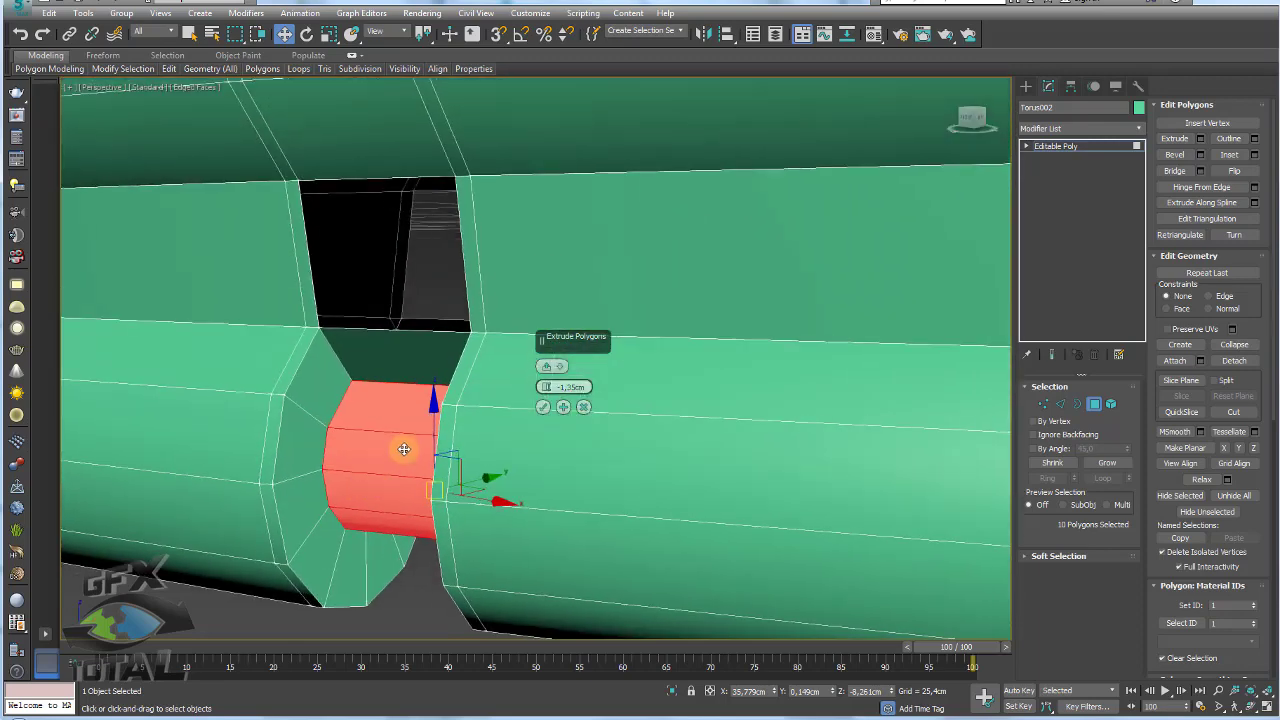
{"action": "left_click", "coordinate": [543, 407]}
Delete the polygon above the extruded faces to leave an open hole
{"action": "middle_click_drag", "start_coordinate": [500, 409], "coordinate": [534, 409], "text": "alt"}
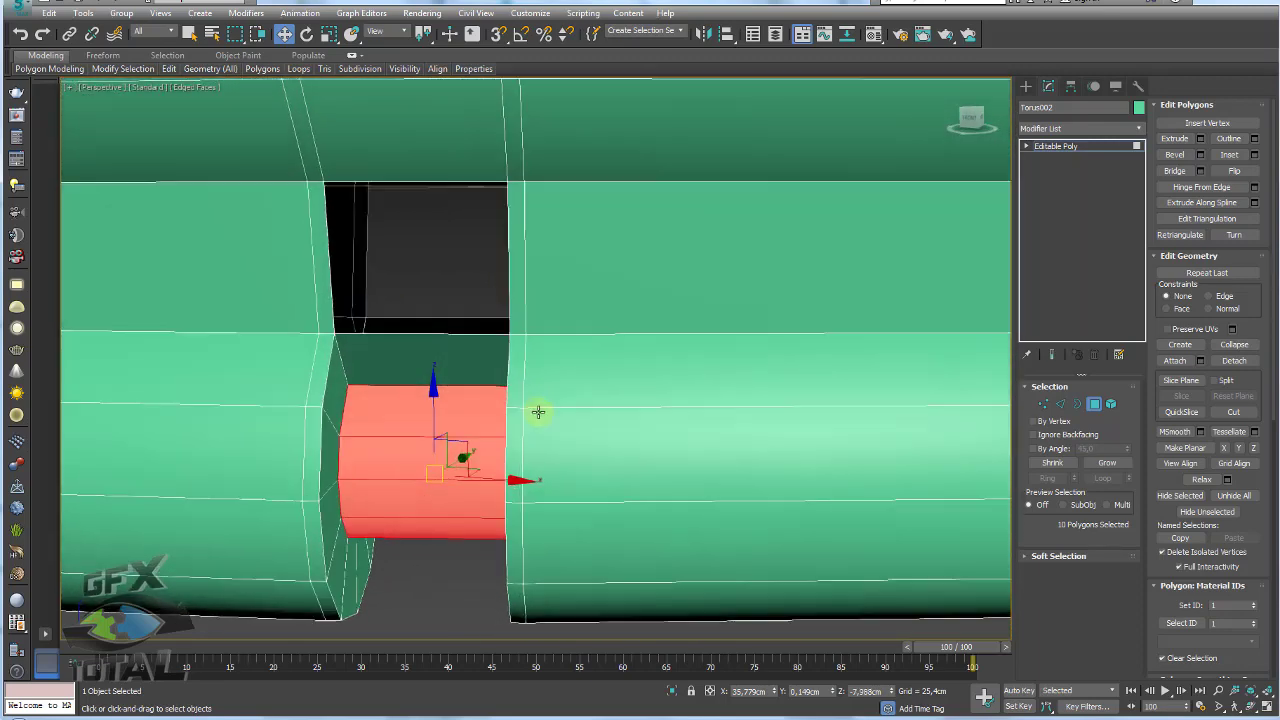
{"action": "left_click", "coordinate": [450, 350]}
{"action": "key", "text": "Delete"}
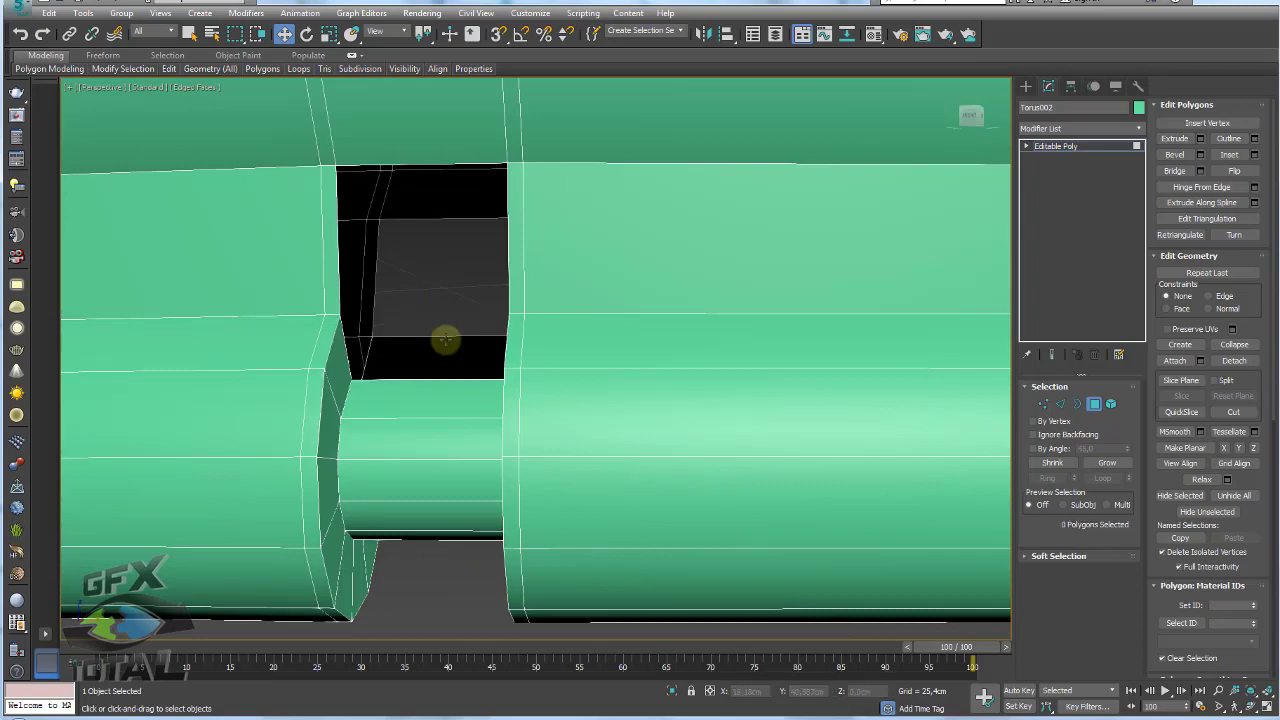
{"action": "mouse_move", "coordinate": [437, 343]}
{"action": "middle_mouse_down"}
{"action": "mouse_move", "coordinate": [506, 374]}
{"action": "mouse_move", "coordinate": [709, 400]}
{"action": "middle_mouse_up"}
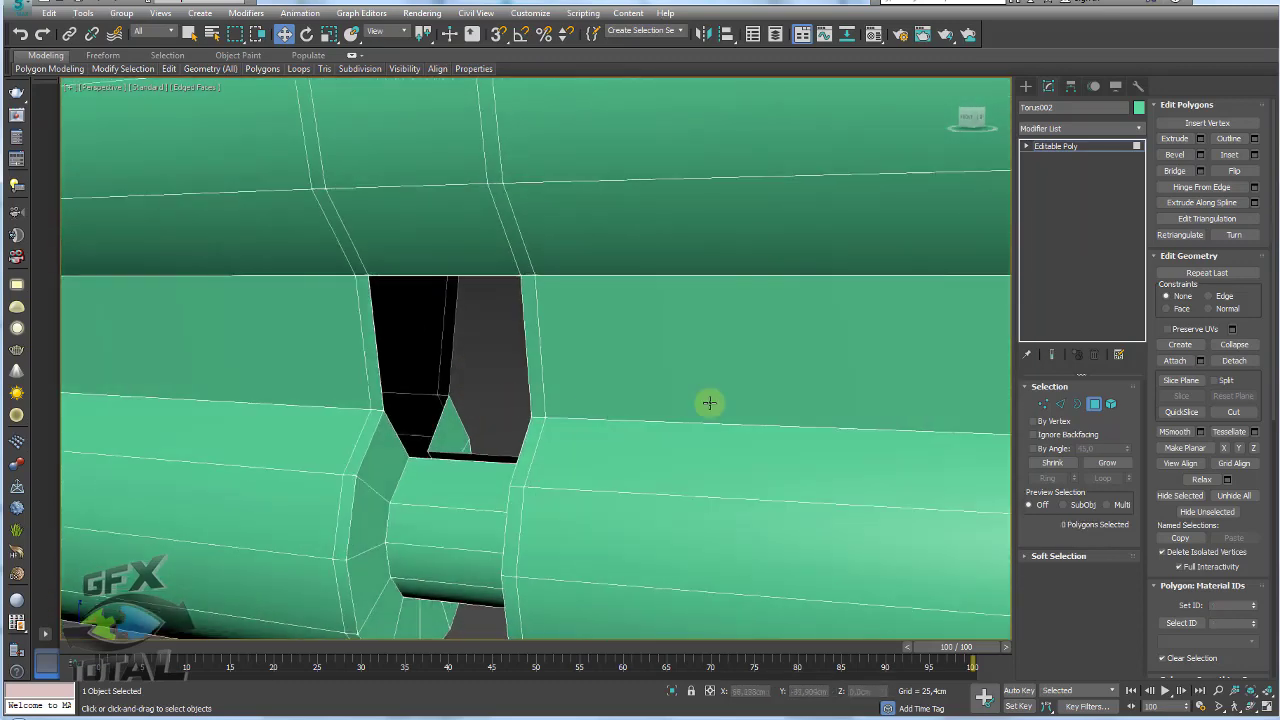
Bridge the first two pairs of edges across the gap beside the hole
{"action": "left_click", "coordinate": [1060, 403]}
{"action": "left_click", "coordinate": [425, 447]}
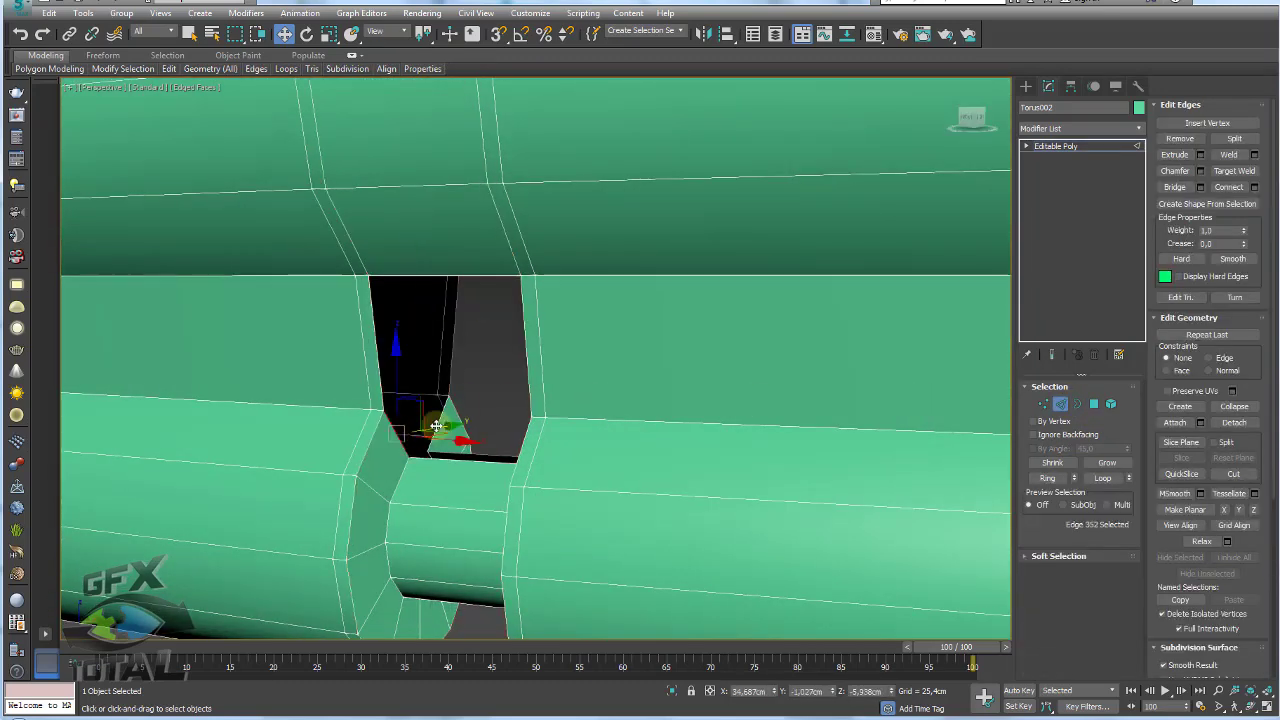
{"action": "middle_click_drag", "start_coordinate": [466, 434], "coordinate": [510, 443], "text": "alt"}
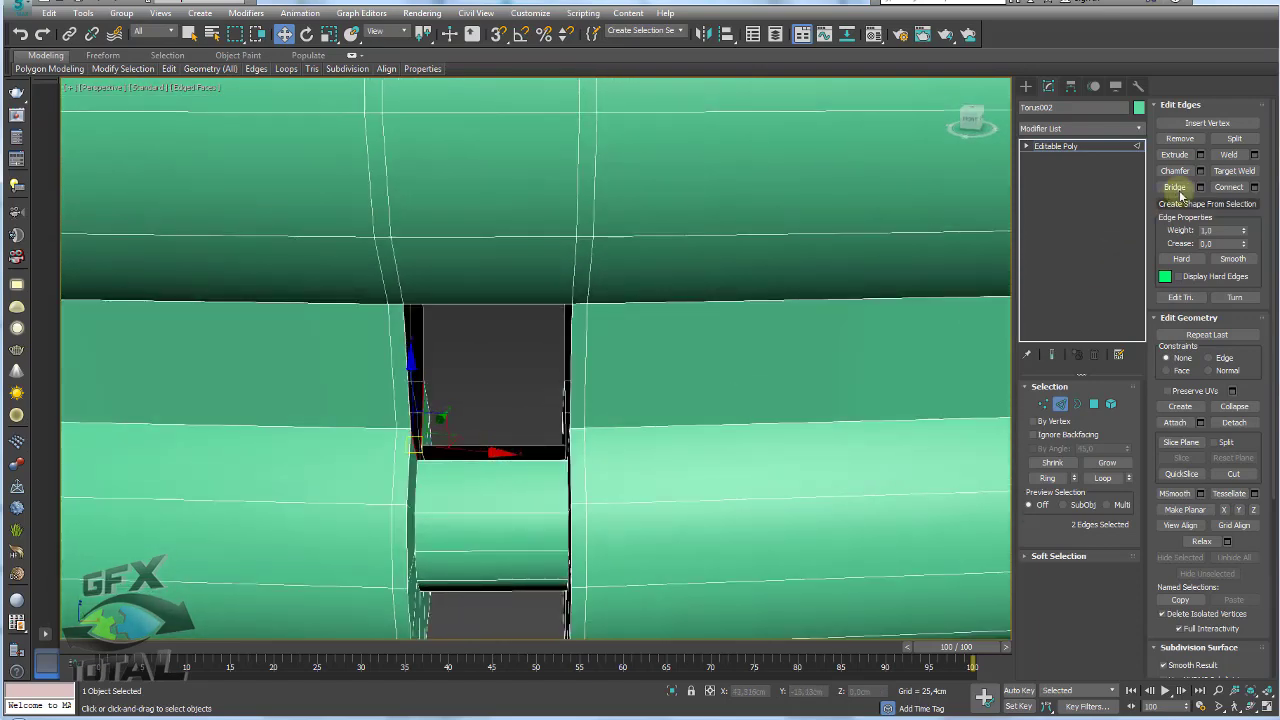
{"action": "left_click", "coordinate": [1174, 187]}
{"action": "middle_click_drag", "start_coordinate": [493, 377], "coordinate": [518, 388], "text": "alt"}
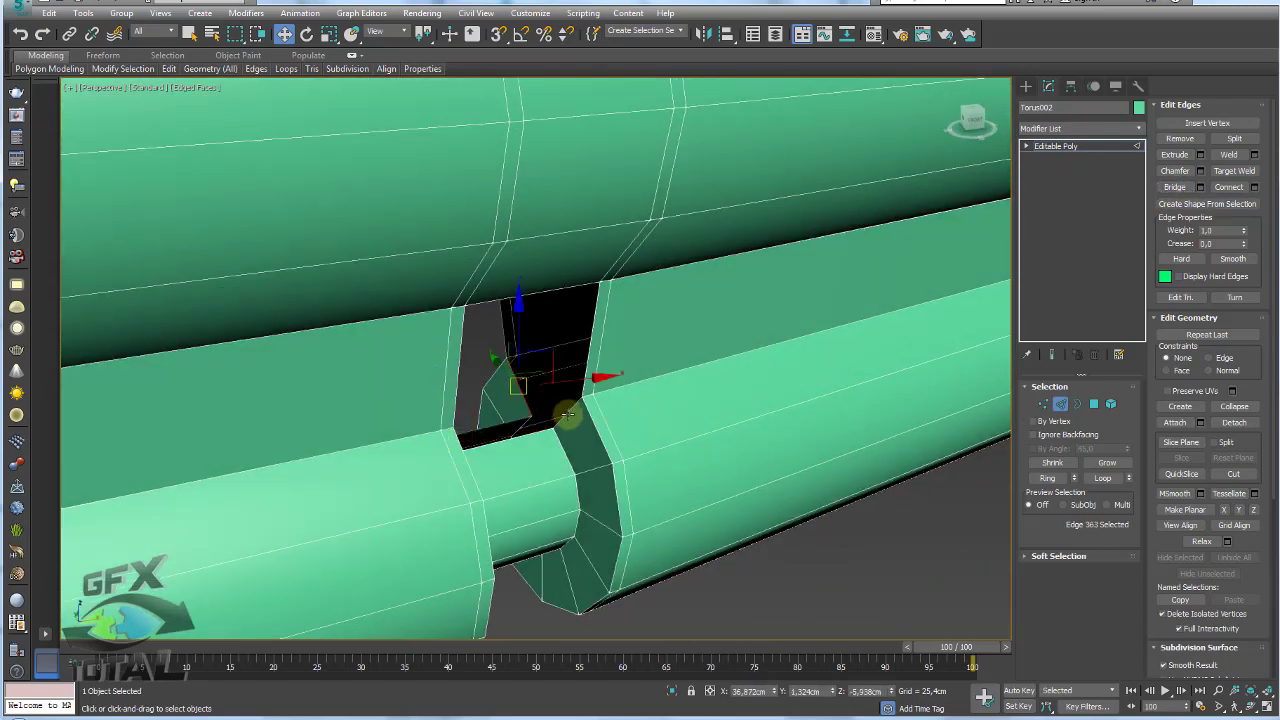
{"action": "left_click", "coordinate": [566, 414], "text": "ctrl"}
{"action": "left_click", "coordinate": [1174, 188]}
Bridge the horizontal, vertical and top edges around the hole to close its left part
{"action": "middle_click_drag", "start_coordinate": [497, 404], "coordinate": [460, 377], "text": "alt"}
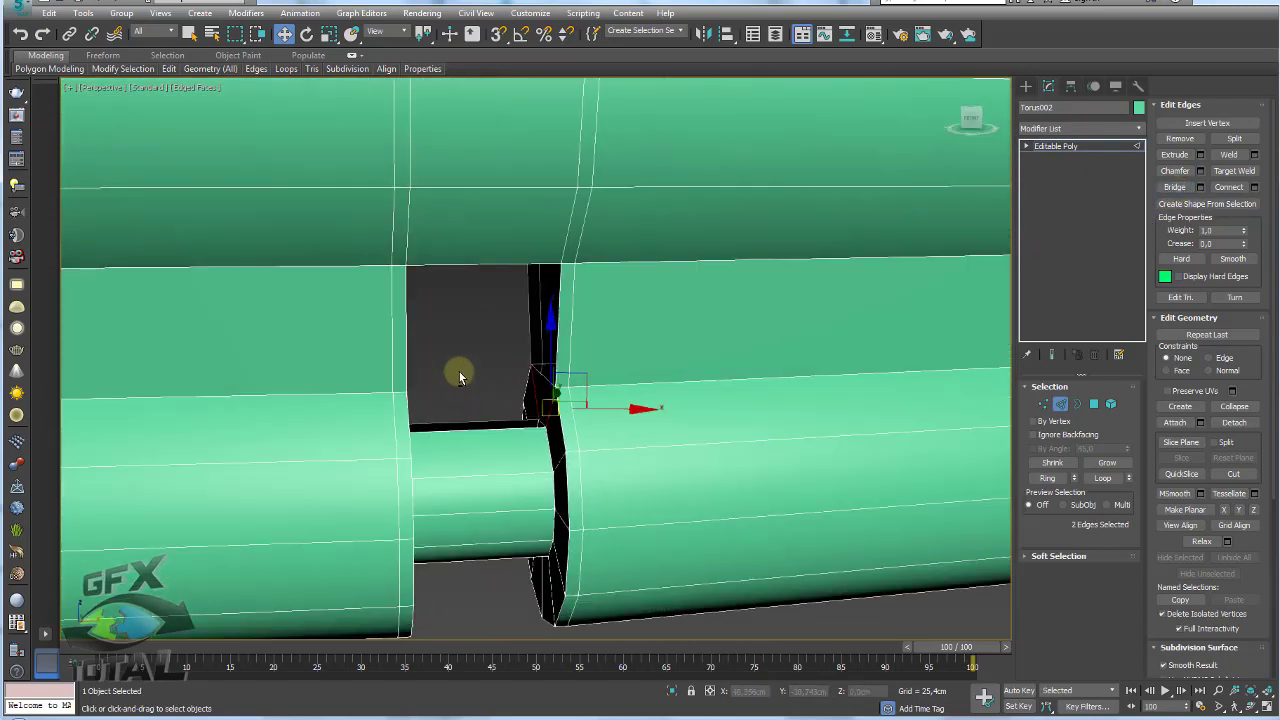
{"action": "left_click", "coordinate": [476, 441]}
{"action": "left_click", "coordinate": [1176, 189]}
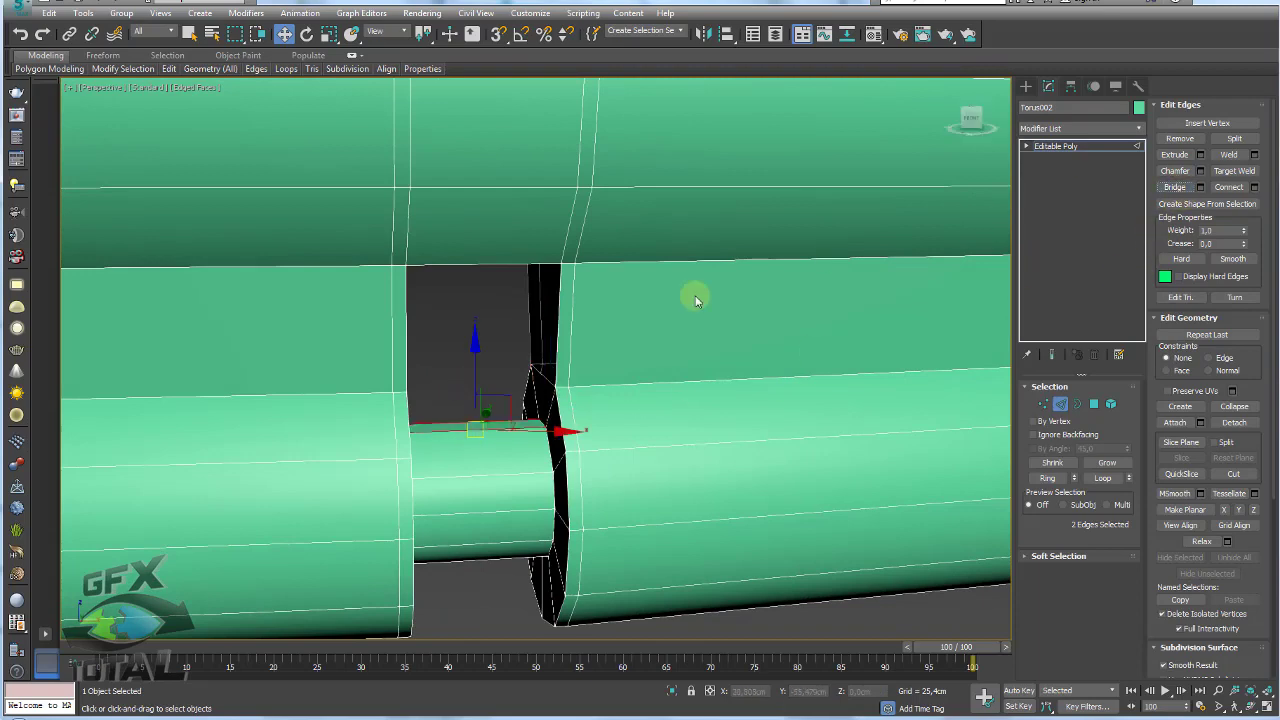
{"action": "middle_click_drag", "start_coordinate": [561, 366], "coordinate": [572, 336], "text": "alt"}
{"action": "left_click", "coordinate": [571, 334]}
{"action": "left_click", "coordinate": [504, 324], "text": "ctrl"}
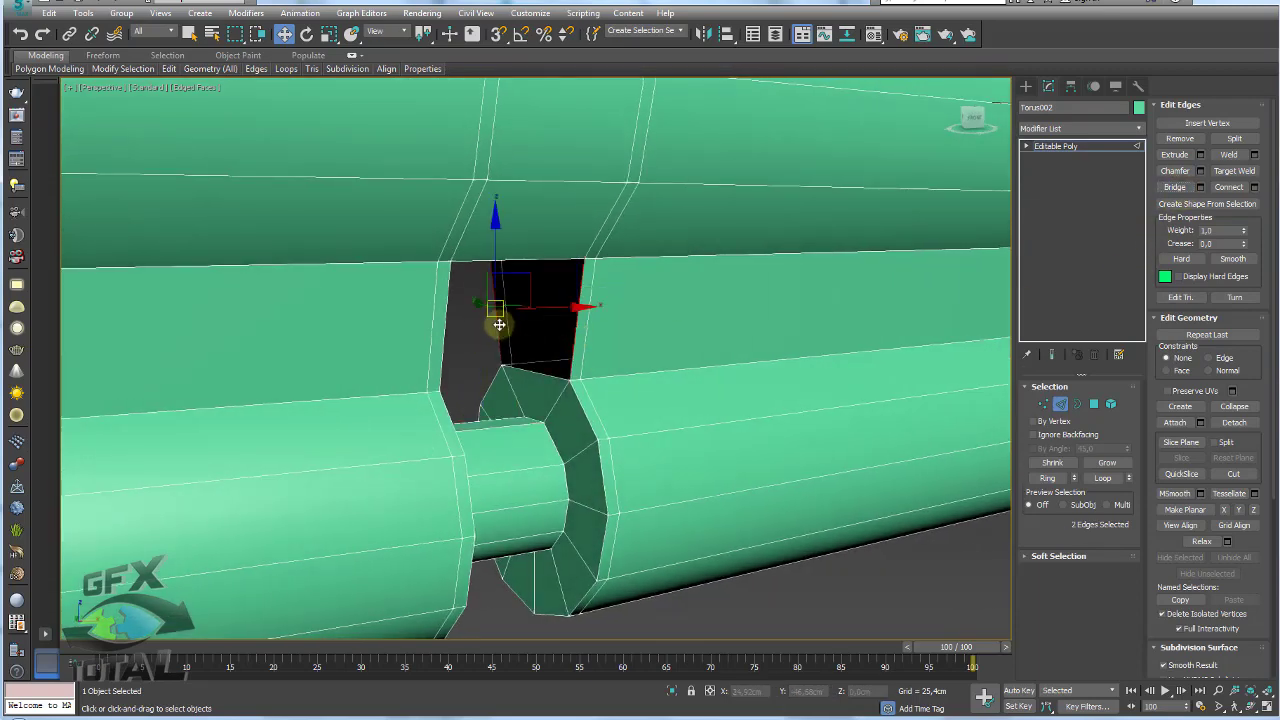
{"action": "mouse_move", "coordinate": [491, 320]}
{"action": "middle_mouse_down", "text": "alt"}
{"action": "mouse_move", "coordinate": [508, 229]}
{"action": "mouse_move", "coordinate": [437, 314]}
{"action": "middle_mouse_up", "text": "alt"}
{"action": "left_click", "coordinate": [462, 278], "text": "ctrl"}
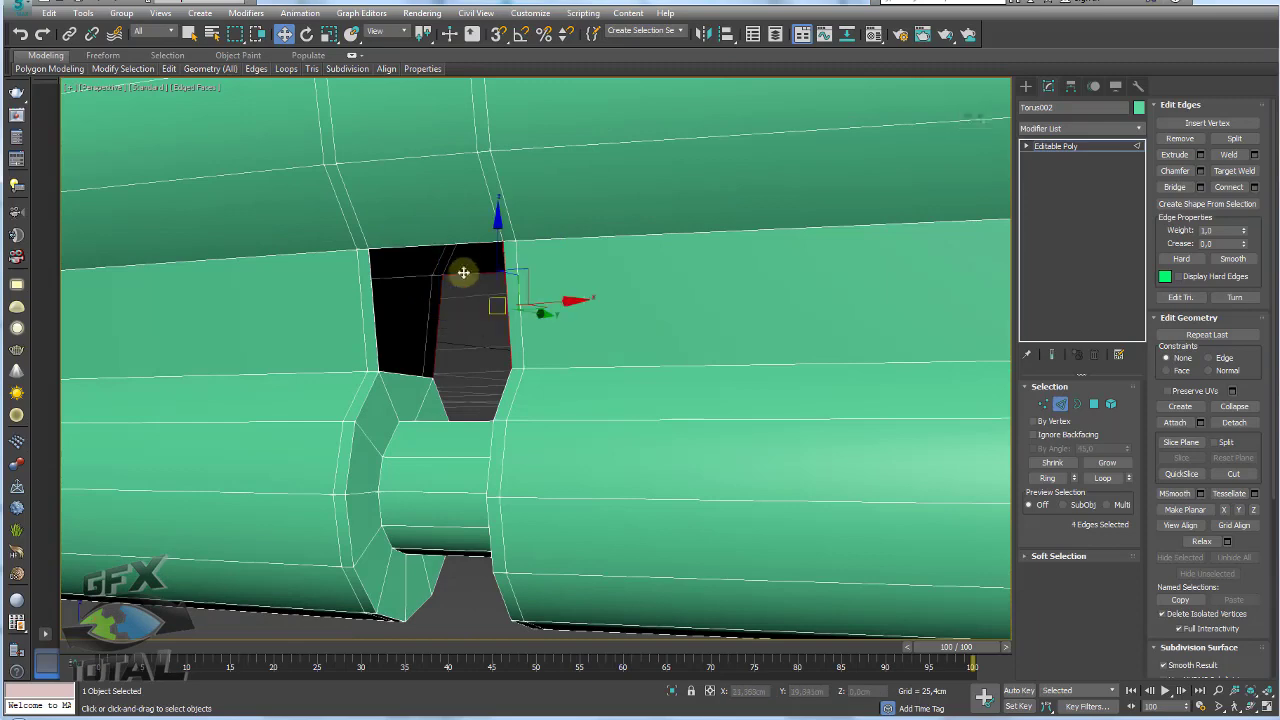
{"action": "left_click", "coordinate": [463, 244], "text": "ctrl"}
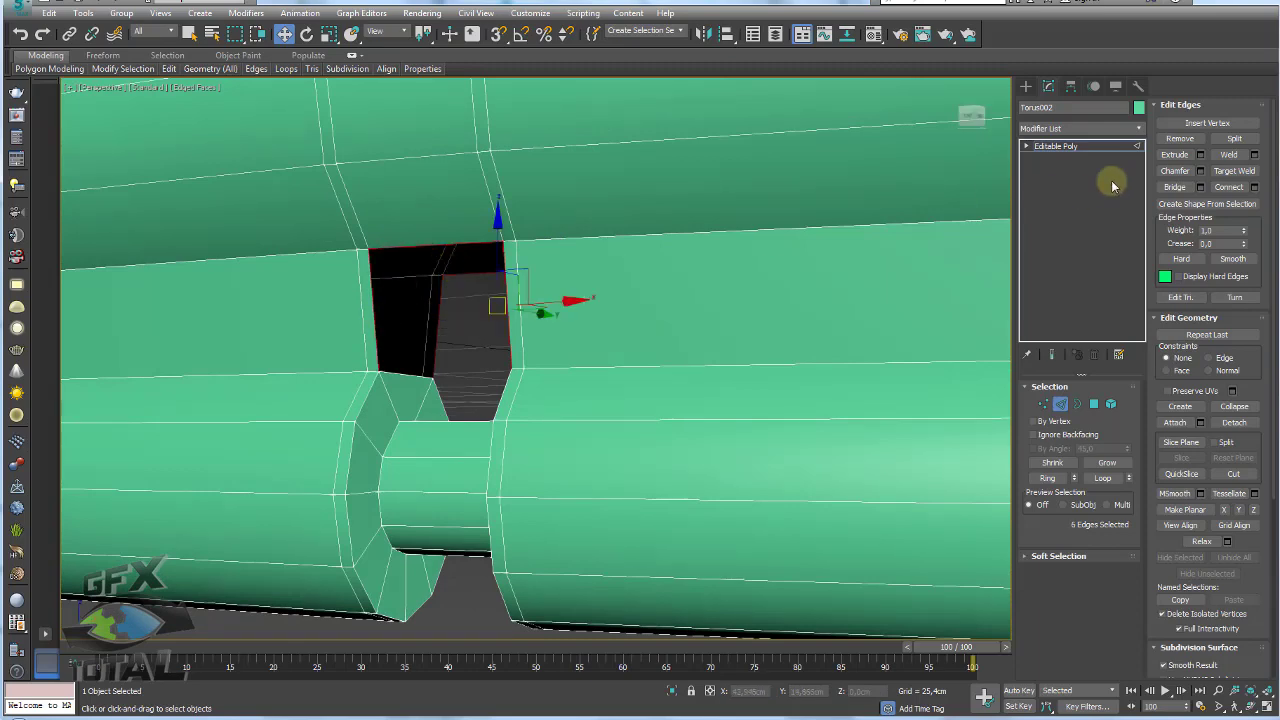
{"action": "left_click", "coordinate": [1175, 189]}
{"action": "mouse_move", "coordinate": [543, 337]}
{"action": "middle_mouse_down", "text": "alt"}
{"action": "mouse_move", "coordinate": [580, 346]}
{"action": "mouse_move", "coordinate": [514, 403]}
{"action": "mouse_move", "coordinate": [543, 403]}
{"action": "mouse_move", "coordinate": [535, 411]}
{"action": "middle_mouse_up", "text": "alt"}
{"action": "left_click", "coordinate": [535, 409]}
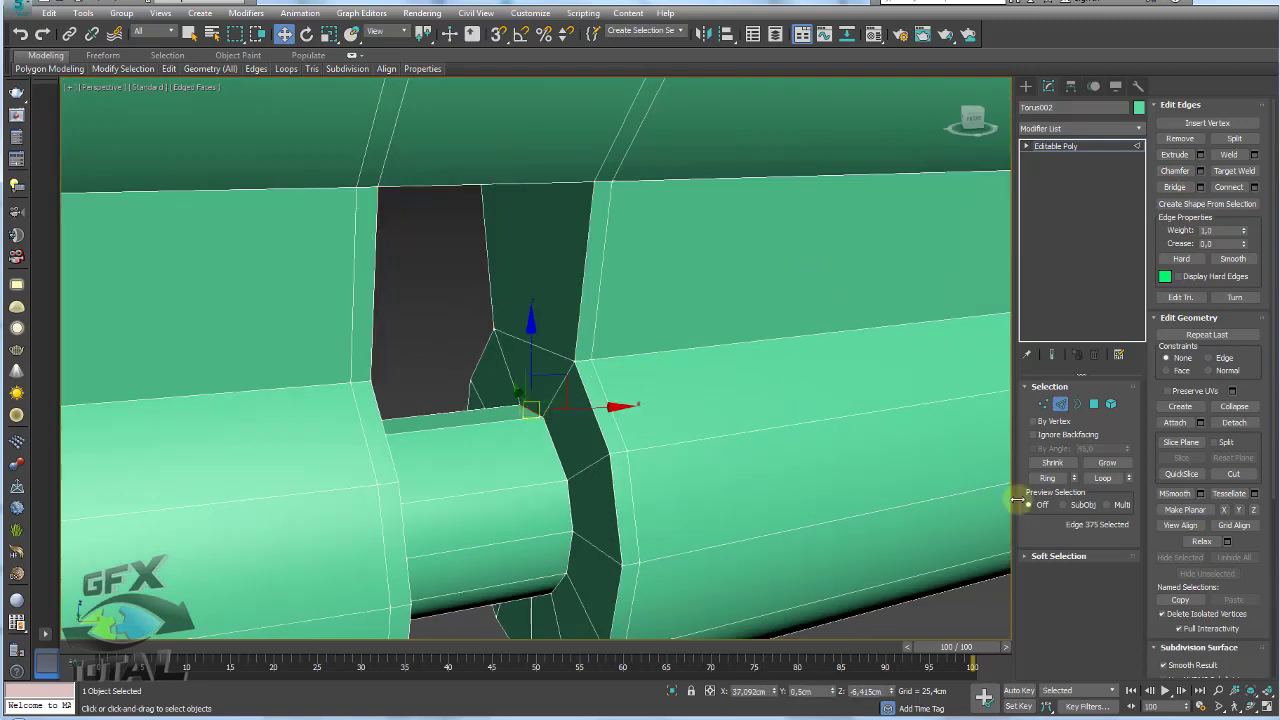
Connect the edge ring across the bridged area with 2 segments
{"action": "left_click", "coordinate": [1048, 479]}
{"action": "left_click", "coordinate": [1254, 187]}
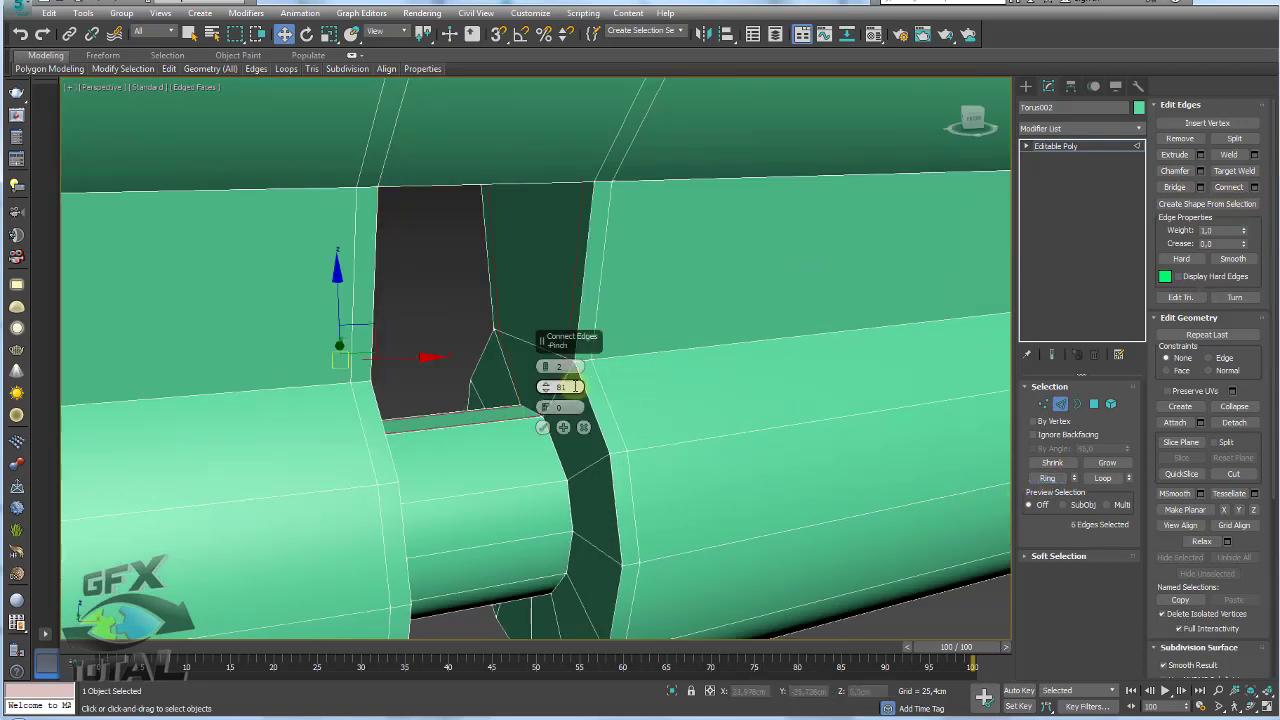
{"action": "left_click", "coordinate": [542, 427]}
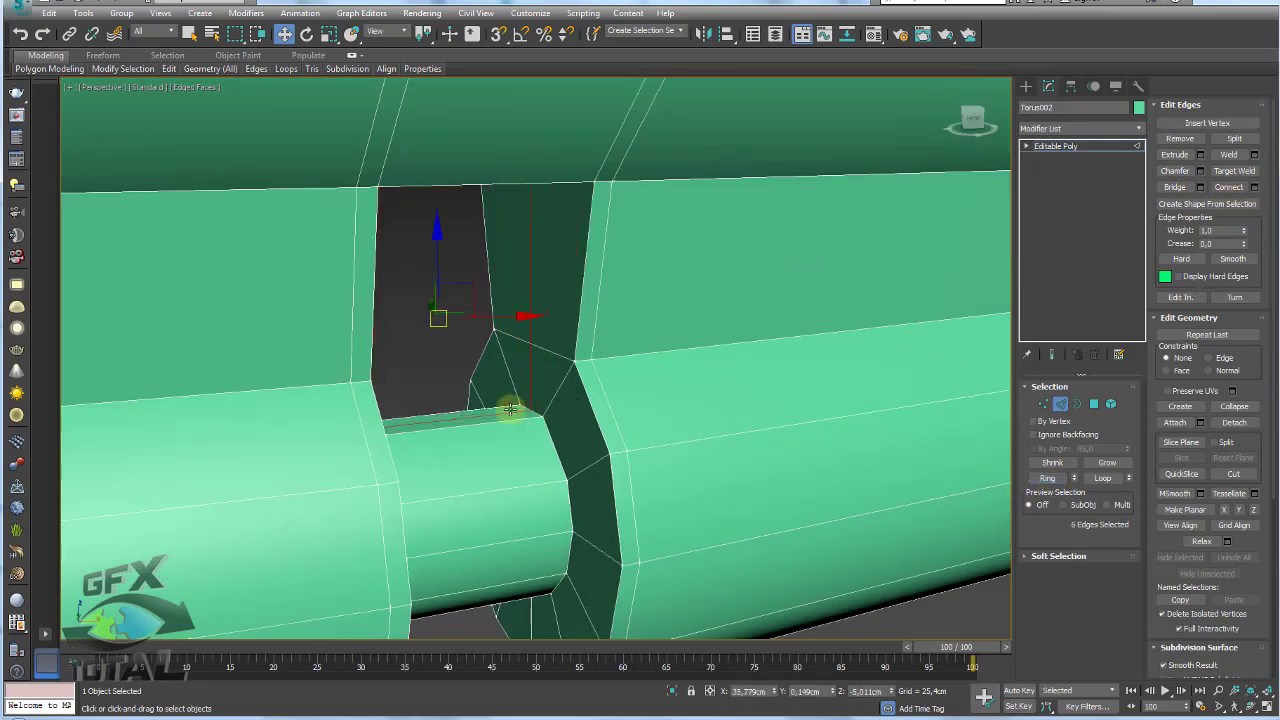
Add two tightly pinched edge loops around the tube beside the gap, then leave Edge mode
{"action": "left_click", "coordinate": [499, 413]}
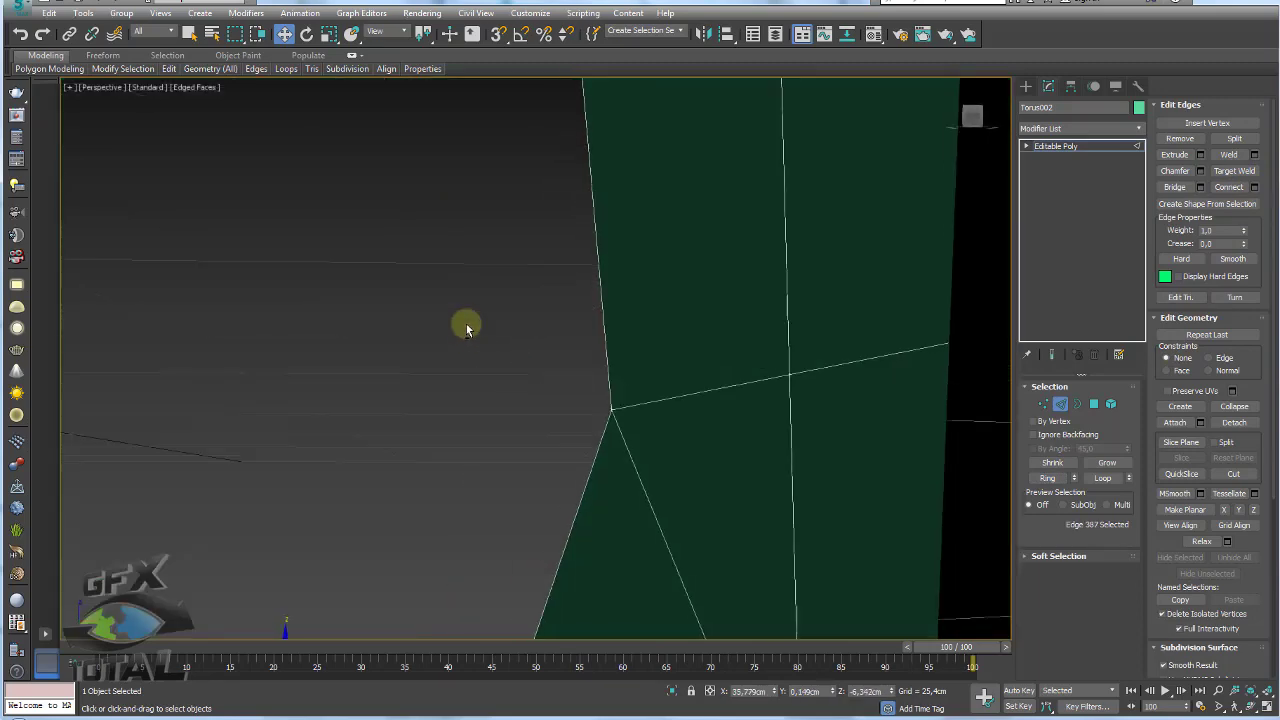
{"action": "middle_click_drag", "start_coordinate": [443, 362], "coordinate": [457, 283], "text": "alt"}
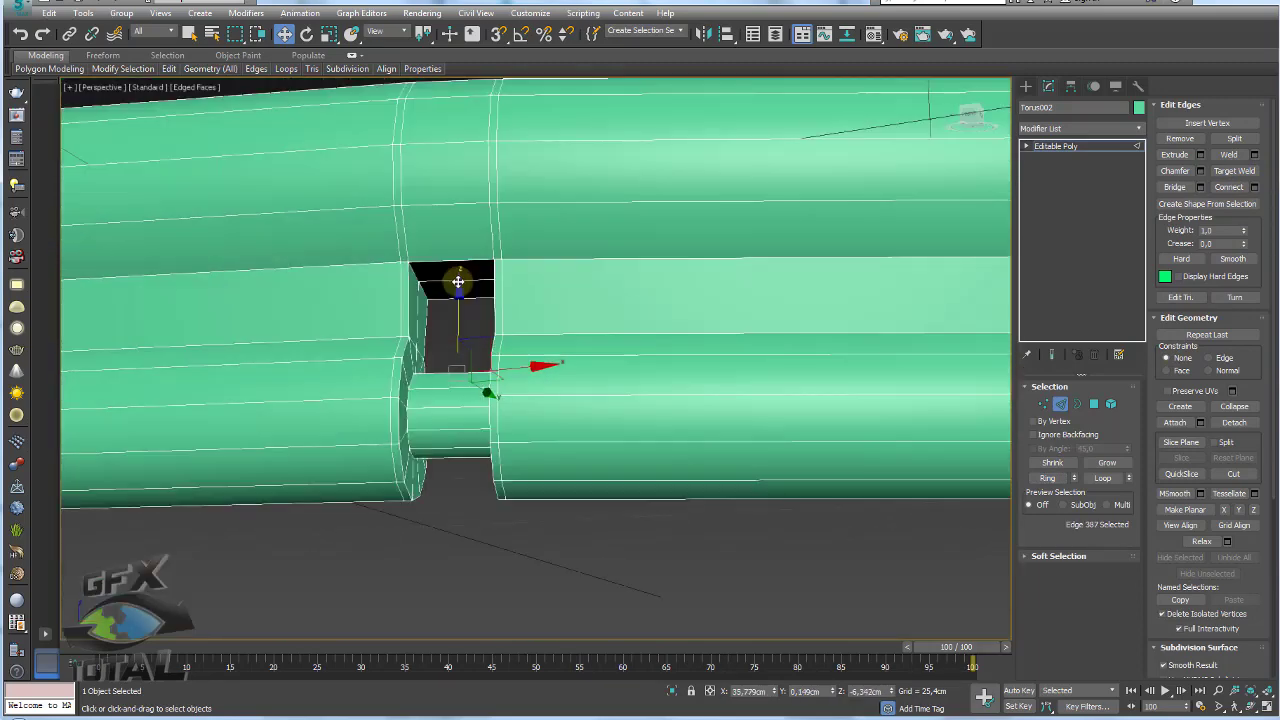
{"action": "scroll", "coordinate": [457, 283], "scroll_direction": "up", "scroll_amount": 3}
{"action": "left_click", "coordinate": [452, 280]}
{"action": "left_click_drag", "start_coordinate": [457, 242], "coordinate": [465, 248]}
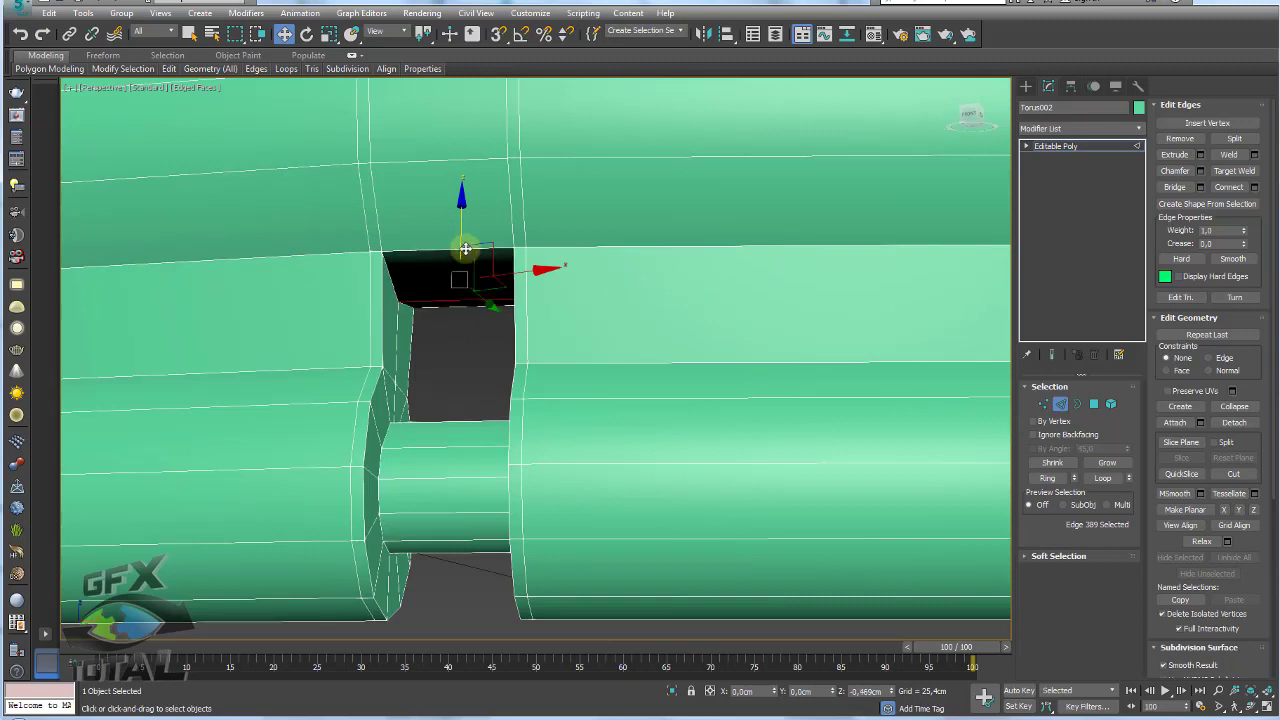
{"action": "scroll", "coordinate": [465, 248], "scroll_direction": "down", "scroll_amount": 5}
{"action": "mouse_move", "coordinate": [514, 294]}
{"action": "middle_mouse_down", "text": "alt"}
{"action": "mouse_move", "coordinate": [652, 316]}
{"action": "mouse_move", "coordinate": [528, 363]}
{"action": "mouse_move", "coordinate": [491, 423]}
{"action": "middle_mouse_up", "text": "alt"}
{"action": "scroll", "coordinate": [620, 352], "scroll_direction": "up", "scroll_amount": 5}
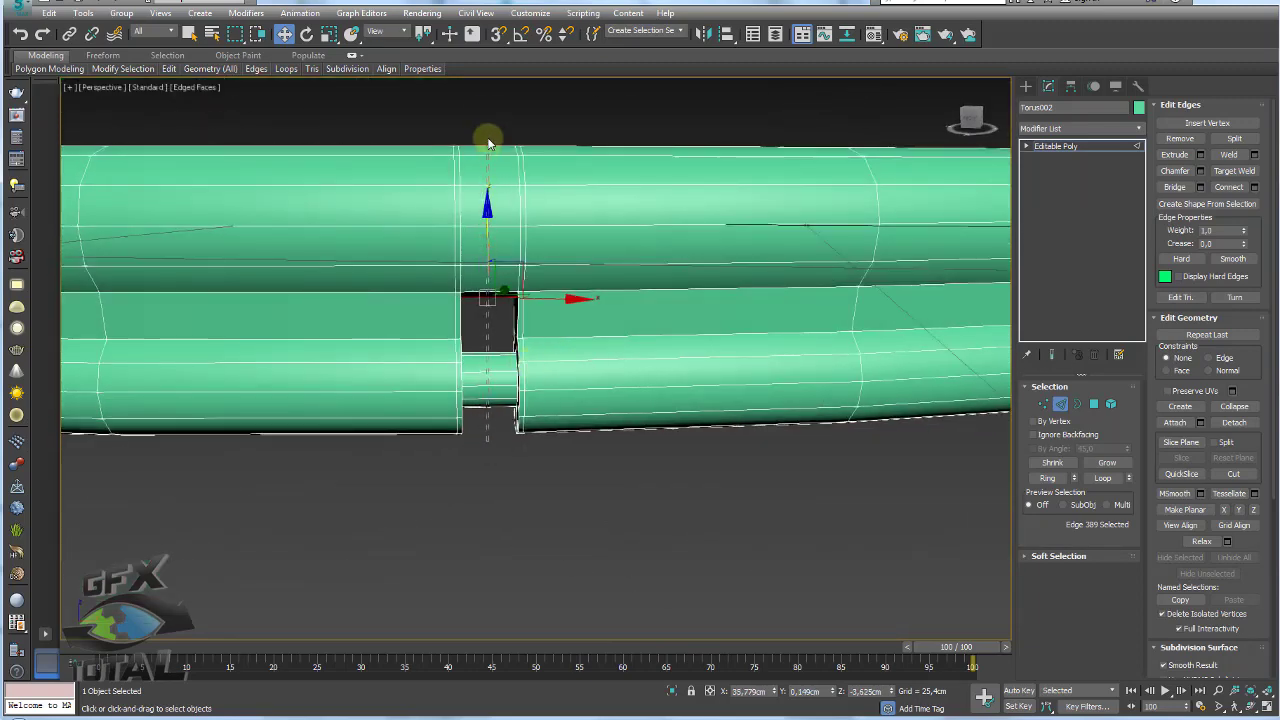
{"action": "key", "text": "alt+l"}
{"action": "left_click", "coordinate": [1254, 187]}
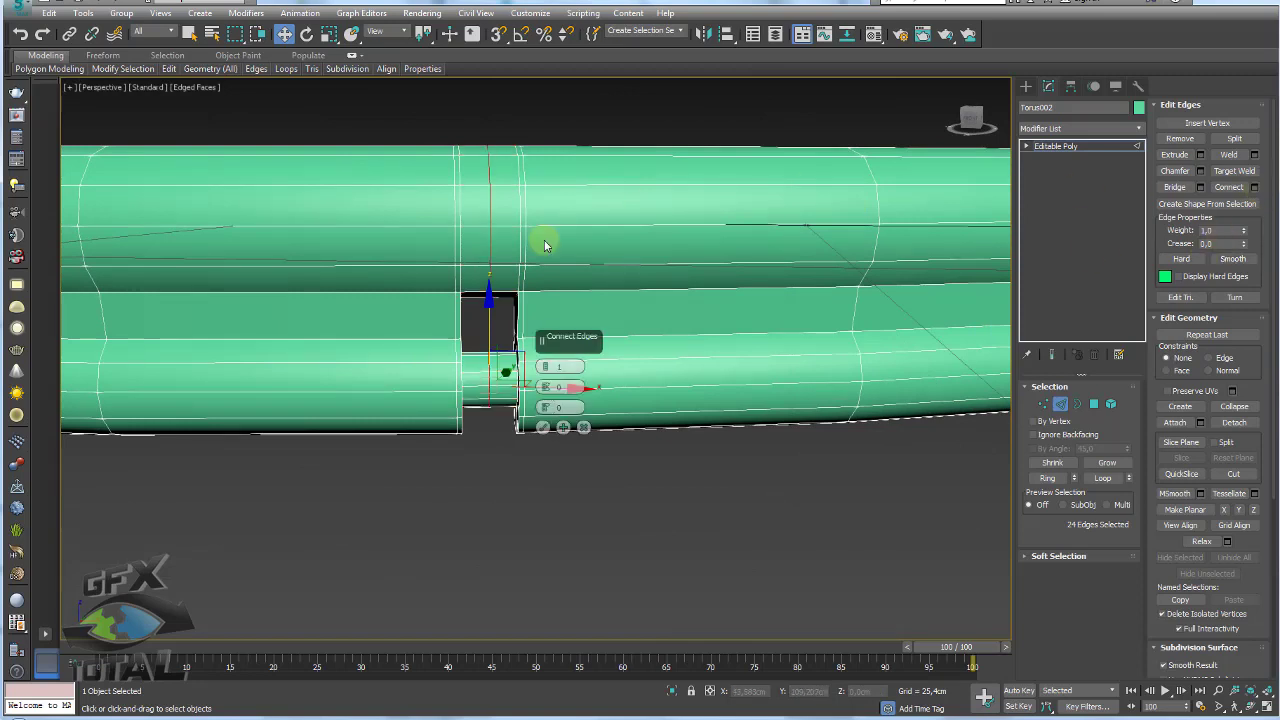
{"action": "left_click_drag", "start_coordinate": [545, 368], "coordinate": [537, 206]}
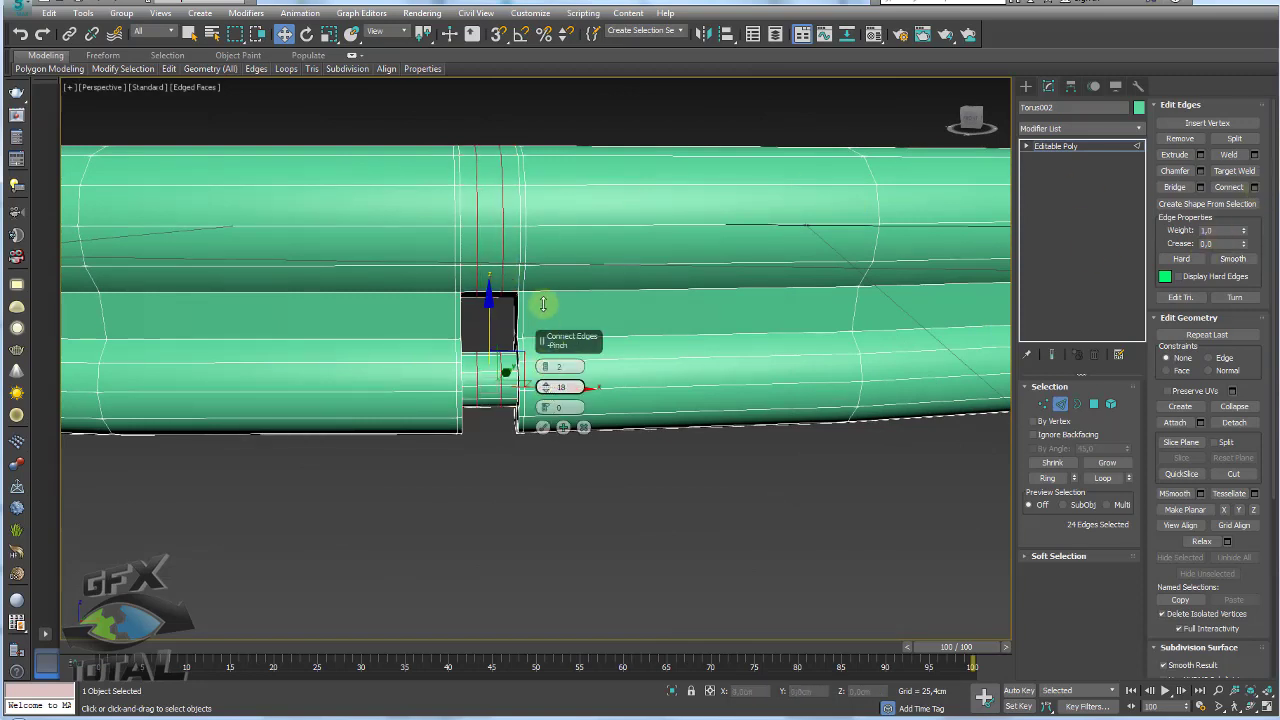
{"action": "left_click", "coordinate": [543, 427]}
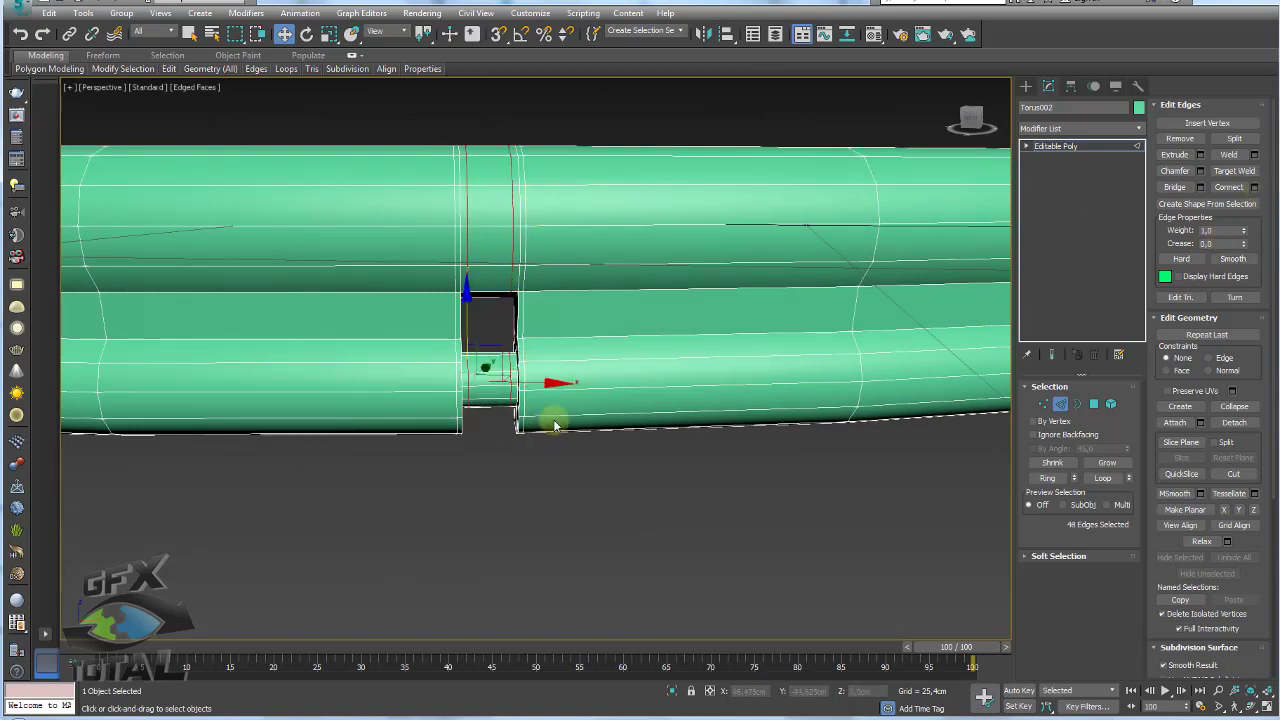
{"action": "left_click", "coordinate": [1055, 147]}
{"action": "left_click_drag", "start_coordinate": [866, 186], "coordinate": [794, 223]}
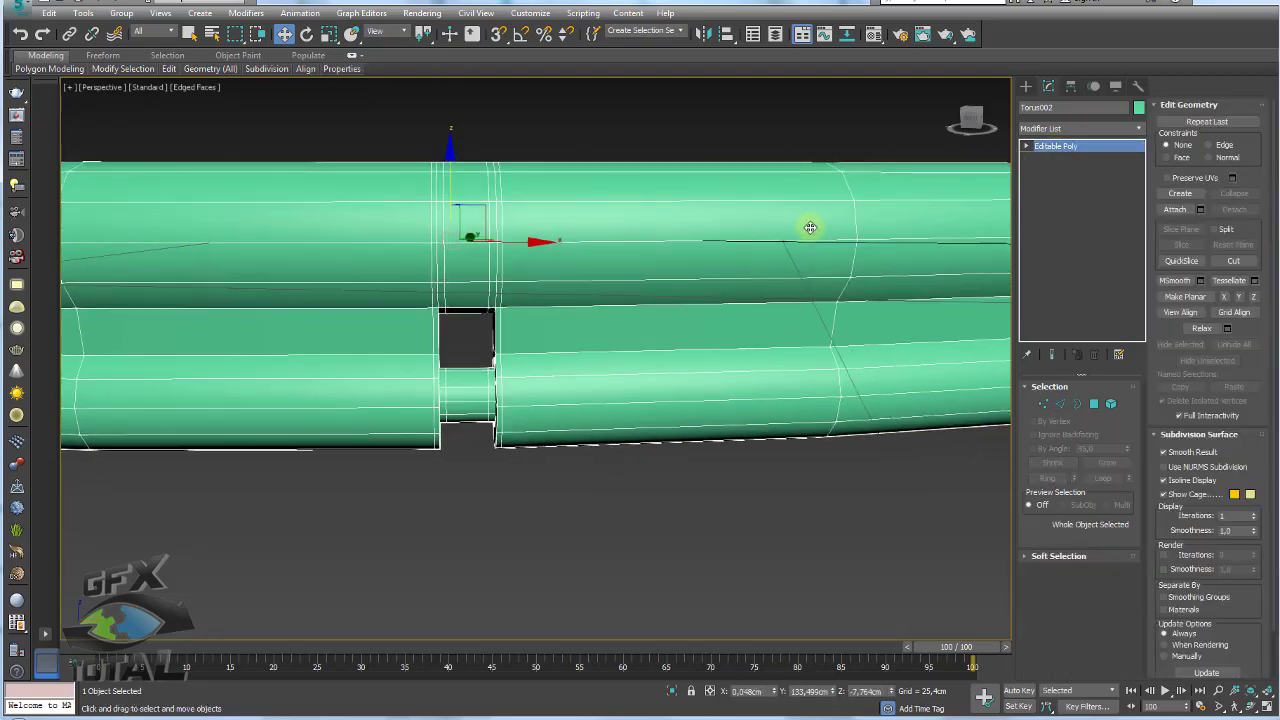
{"action": "key", "text": "ctrl+t"}
{"action": "mouse_move", "coordinate": [757, 300]}
{"action": "middle_mouse_down", "text": "alt"}
{"action": "mouse_move", "coordinate": [629, 314]}
{"action": "mouse_move", "coordinate": [657, 283]}
{"action": "mouse_move", "coordinate": [720, 306]}
{"action": "mouse_move", "coordinate": [646, 367]}
{"action": "mouse_move", "coordinate": [699, 347]}
{"action": "middle_mouse_up", "text": "alt"}
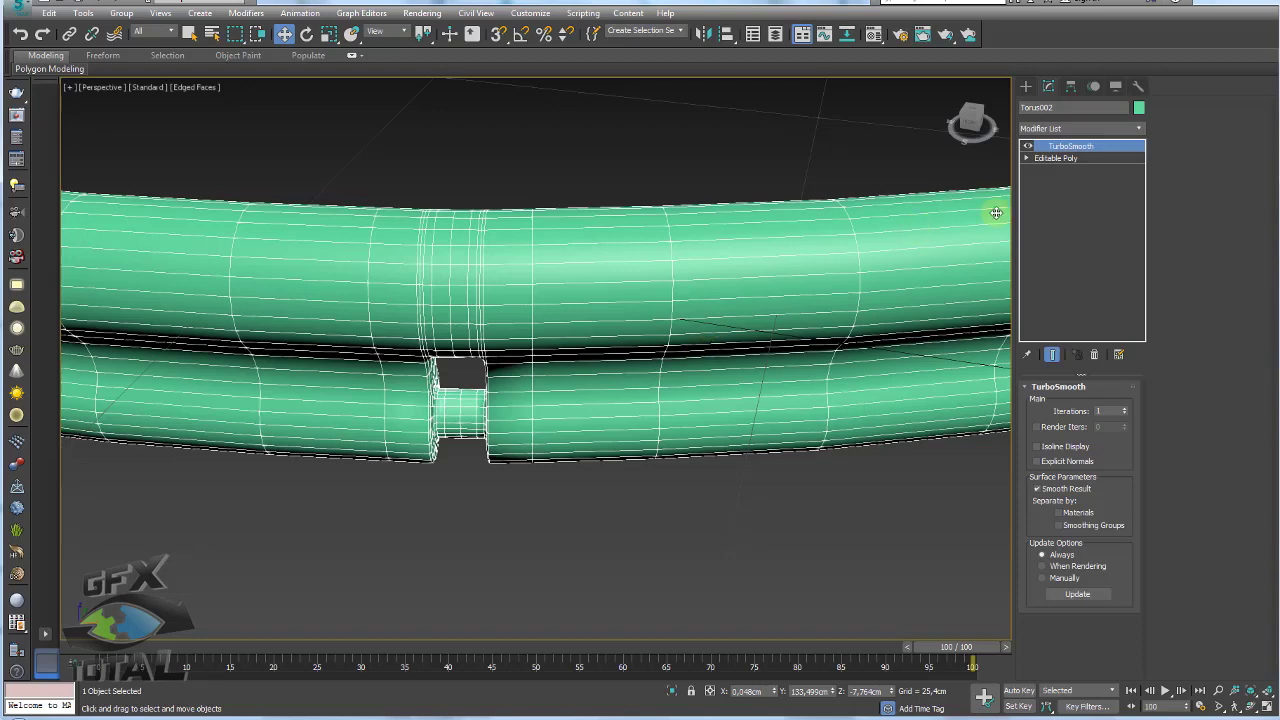
{"action": "scroll", "coordinate": [877, 226], "scroll_direction": "down", "scroll_amount": 5}
{"action": "left_click", "coordinate": [1094, 354]}
{"action": "mouse_move", "coordinate": [920, 318]}
{"action": "middle_mouse_down"}
{"action": "mouse_move", "coordinate": [652, 372]}
{"action": "mouse_move", "coordinate": [665, 418]}
{"action": "middle_mouse_up"}
{"action": "scroll", "coordinate": [652, 372], "scroll_direction": "down", "scroll_amount": 2}
{"action": "scroll", "coordinate": [677, 351], "scroll_direction": "down", "scroll_amount": 3}
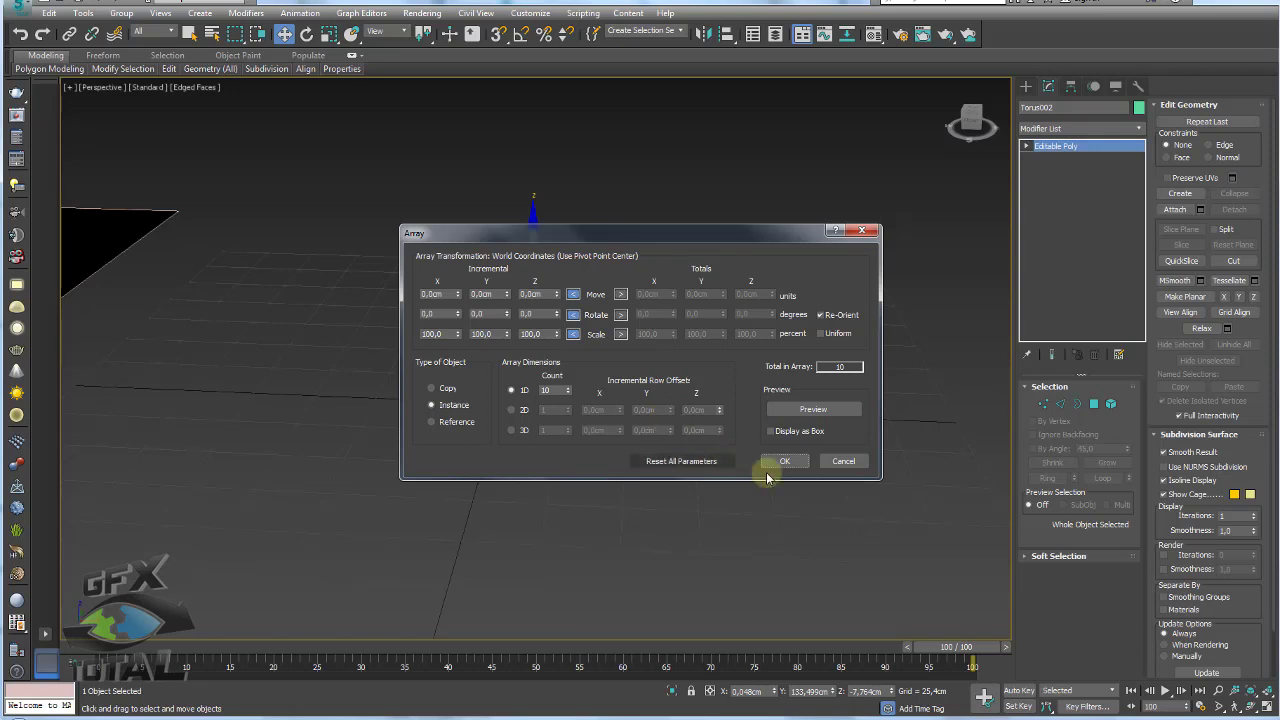
Cancel the Array dialog without duplicating and bring up the Tools menu
{"action": "left_click", "coordinate": [840, 462]}
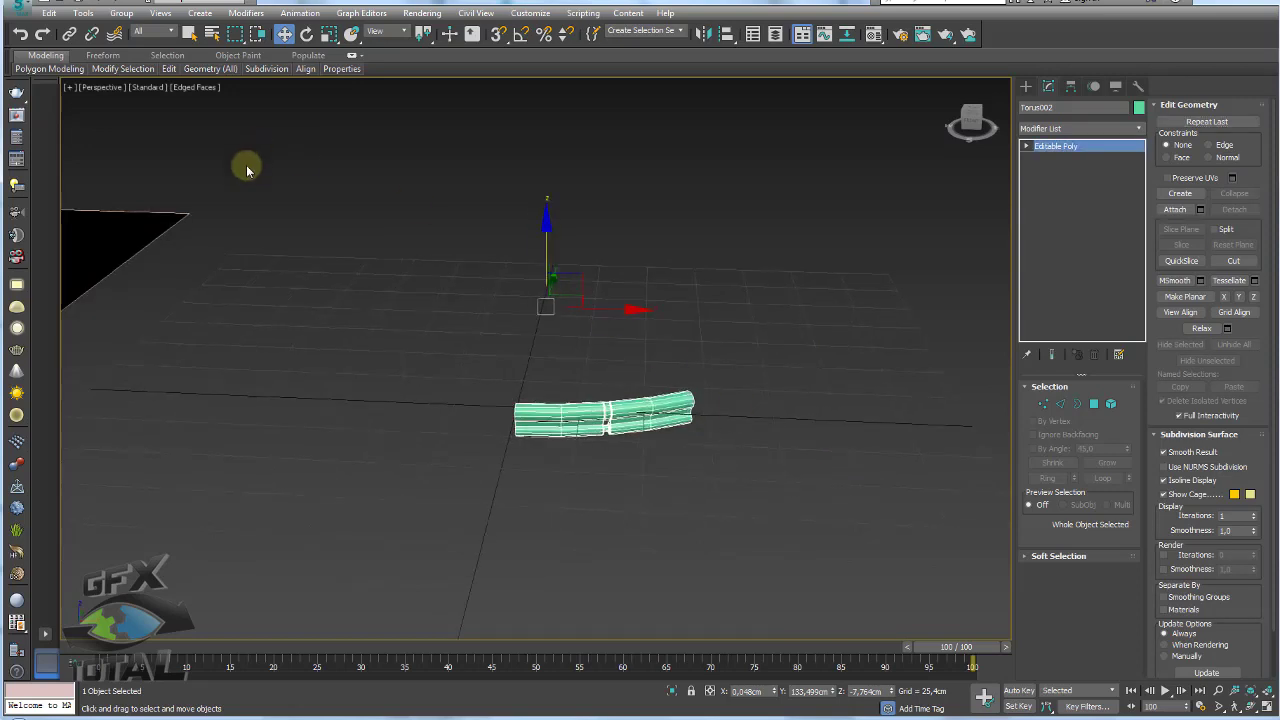
{"action": "left_click", "coordinate": [85, 17]}
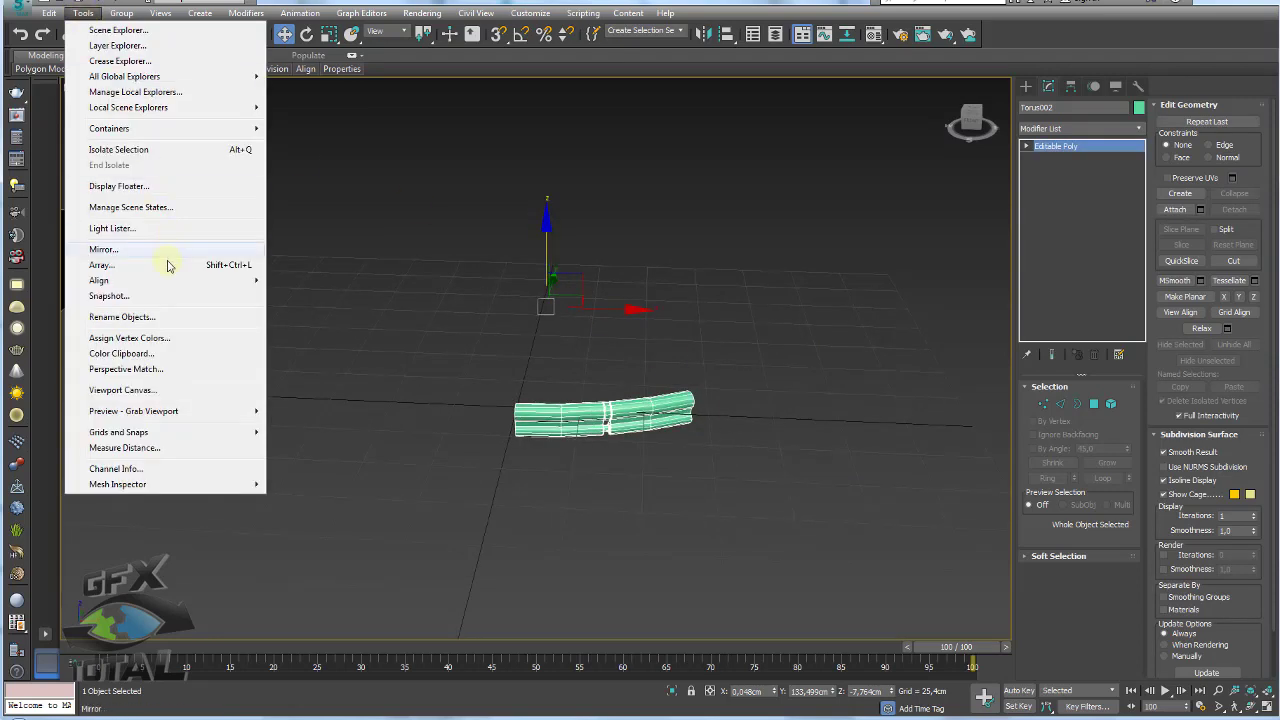
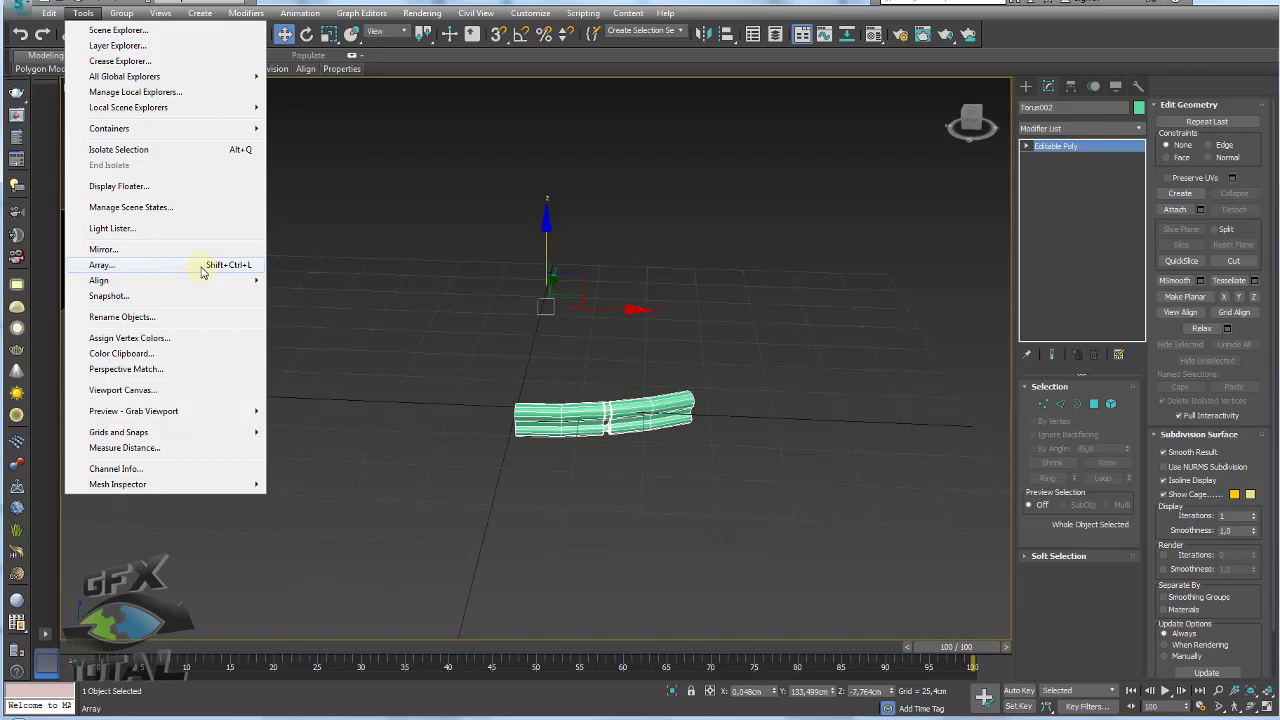
Open the Array dialog for the torus segment with Copy type and live preview on
{"action": "left_click", "coordinate": [101, 265]}
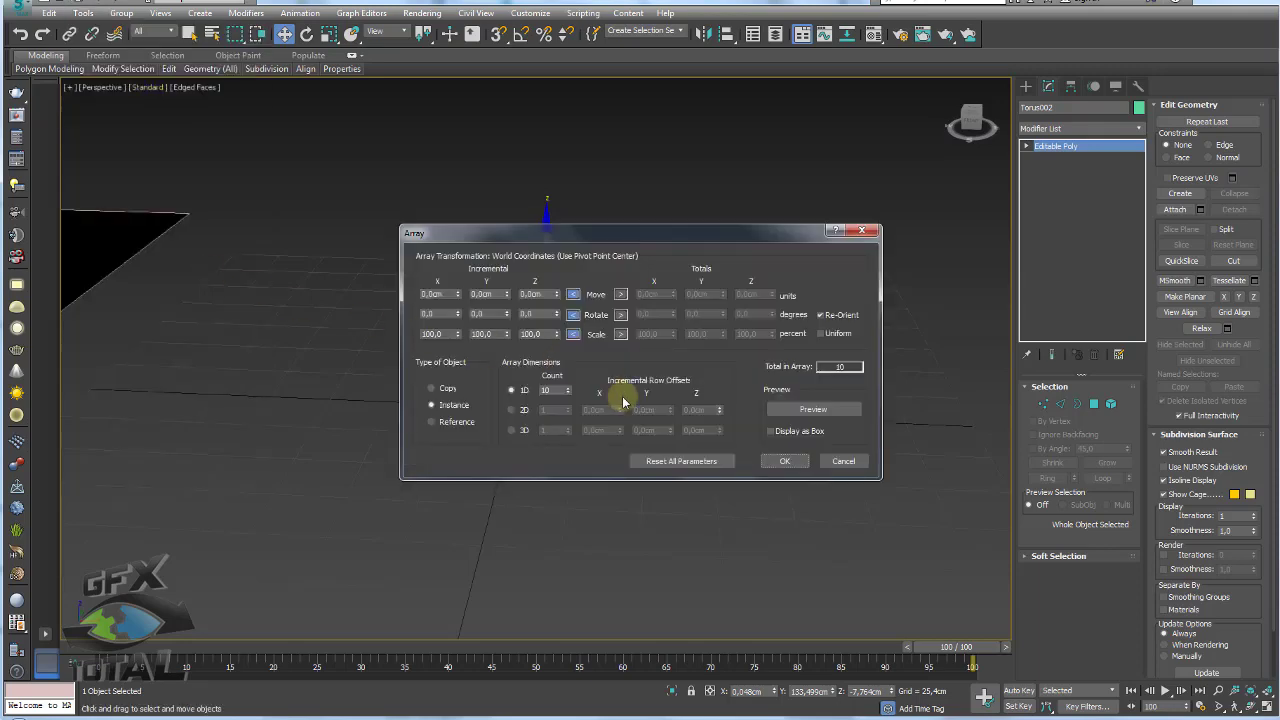
{"action": "left_click_drag", "start_coordinate": [668, 232], "coordinate": [498, 388]}
{"action": "mouse_move", "coordinate": [772, 279]}
{"action": "middle_mouse_down", "text": "alt"}
{"action": "mouse_move", "coordinate": [814, 211]}
{"action": "mouse_move", "coordinate": [800, 263]}
{"action": "mouse_move", "coordinate": [829, 257]}
{"action": "mouse_move", "coordinate": [646, 485]}
{"action": "middle_mouse_up", "text": "alt"}
{"action": "left_click", "coordinate": [640, 563]}
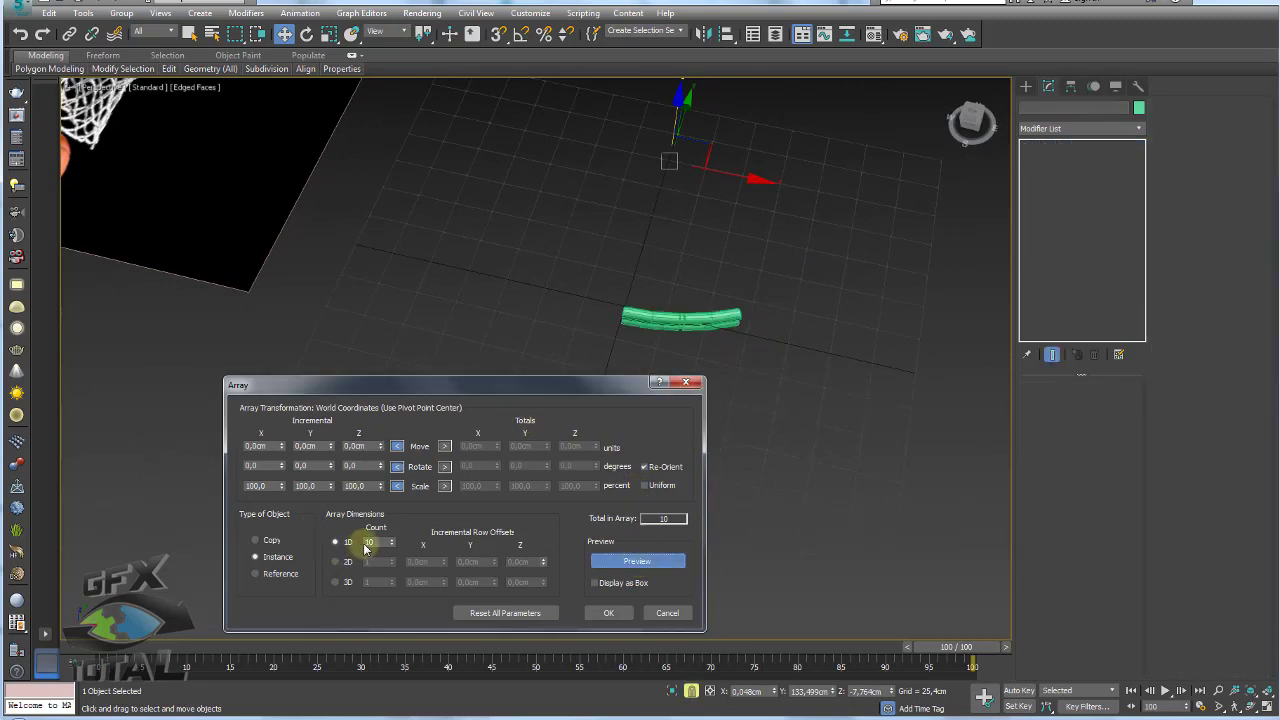
{"action": "left_click", "coordinate": [262, 540]}
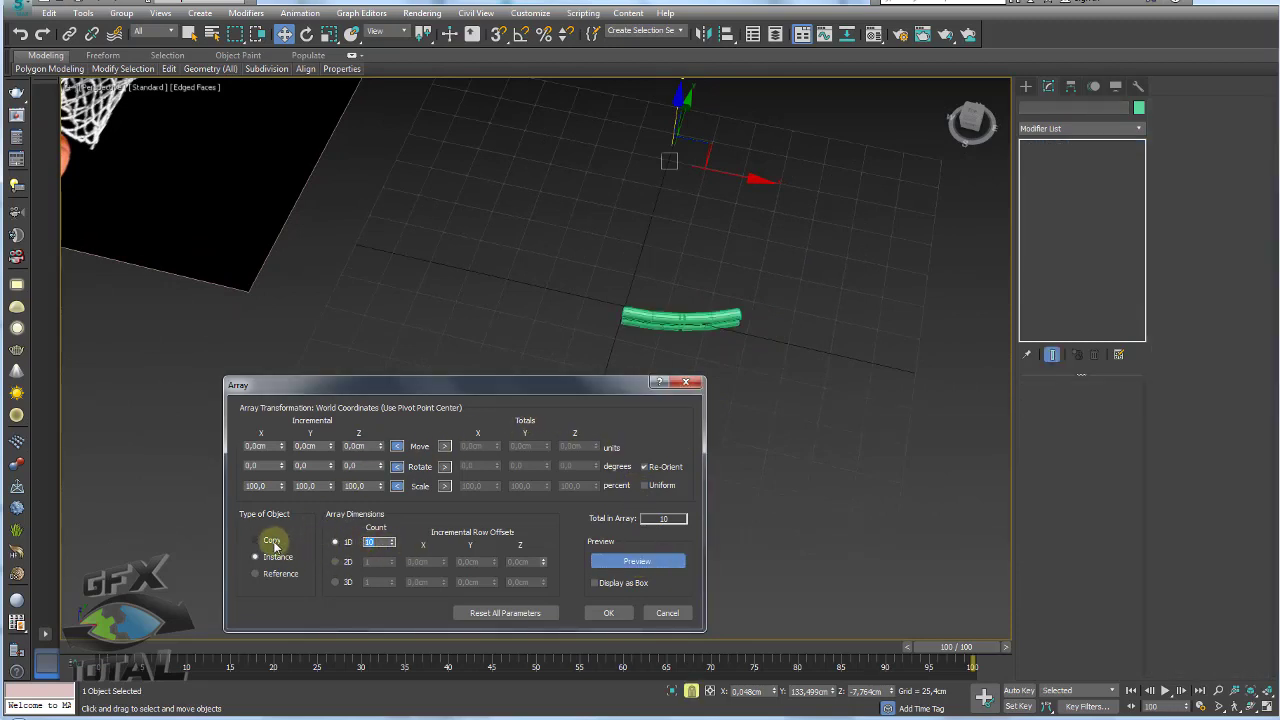
Set a 360° total Z rotation with a count of 12 copies
{"action": "left_click", "coordinate": [444, 467]}
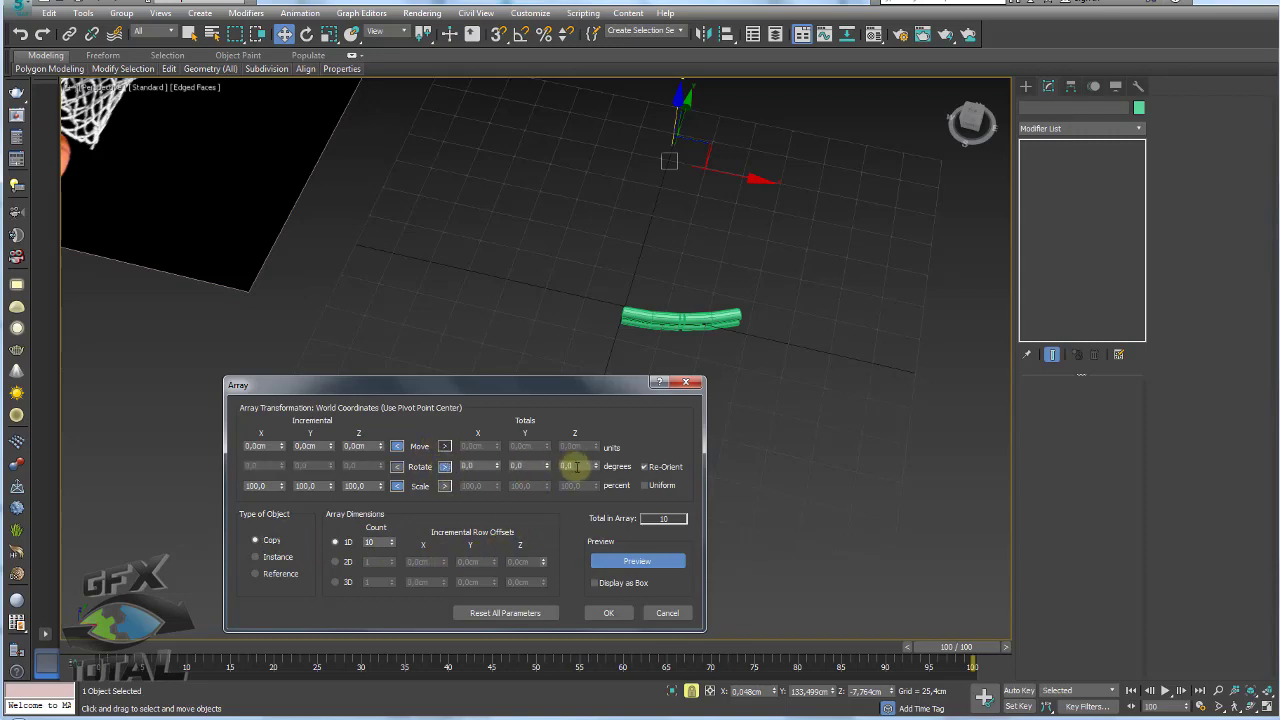
{"action": "double_click", "coordinate": [570, 466]}
{"action": "type", "text": "360"}
{"action": "key", "text": "Return"}
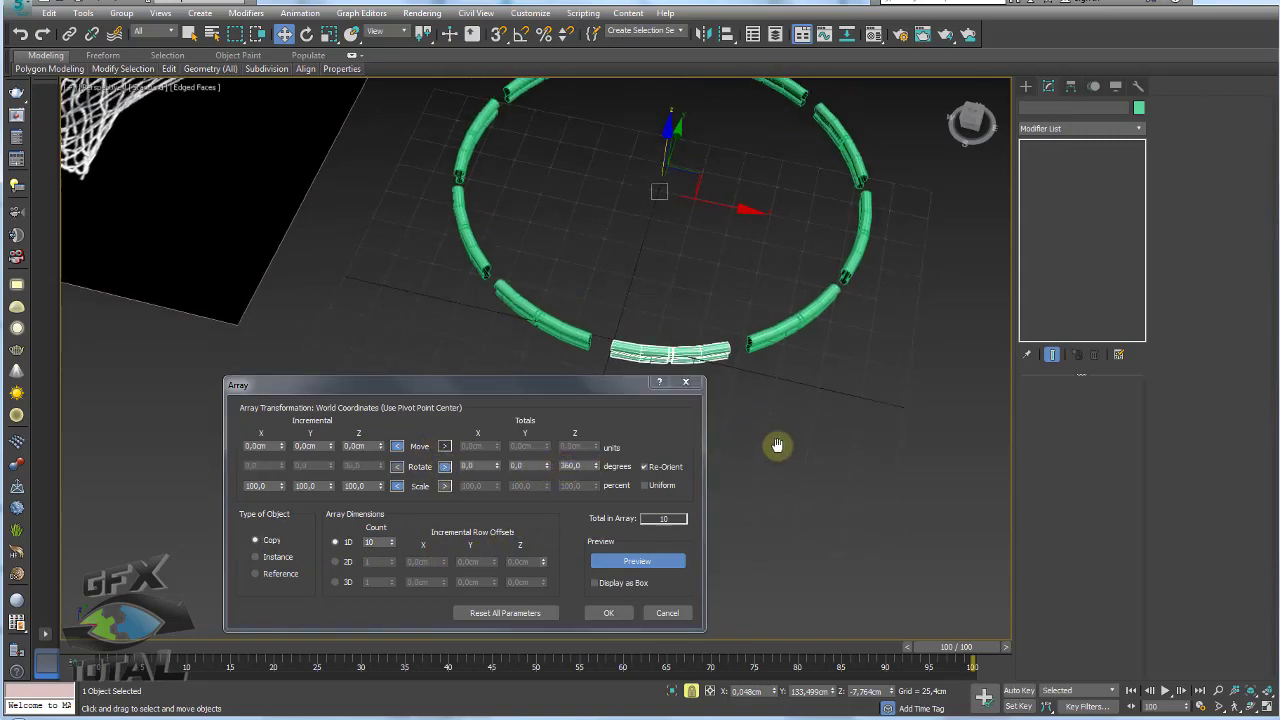
{"action": "mouse_move", "coordinate": [778, 445]}
{"action": "middle_mouse_down", "text": "alt"}
{"action": "mouse_move", "coordinate": [770, 432]}
{"action": "mouse_move", "coordinate": [766, 443]}
{"action": "middle_mouse_up", "text": "alt"}
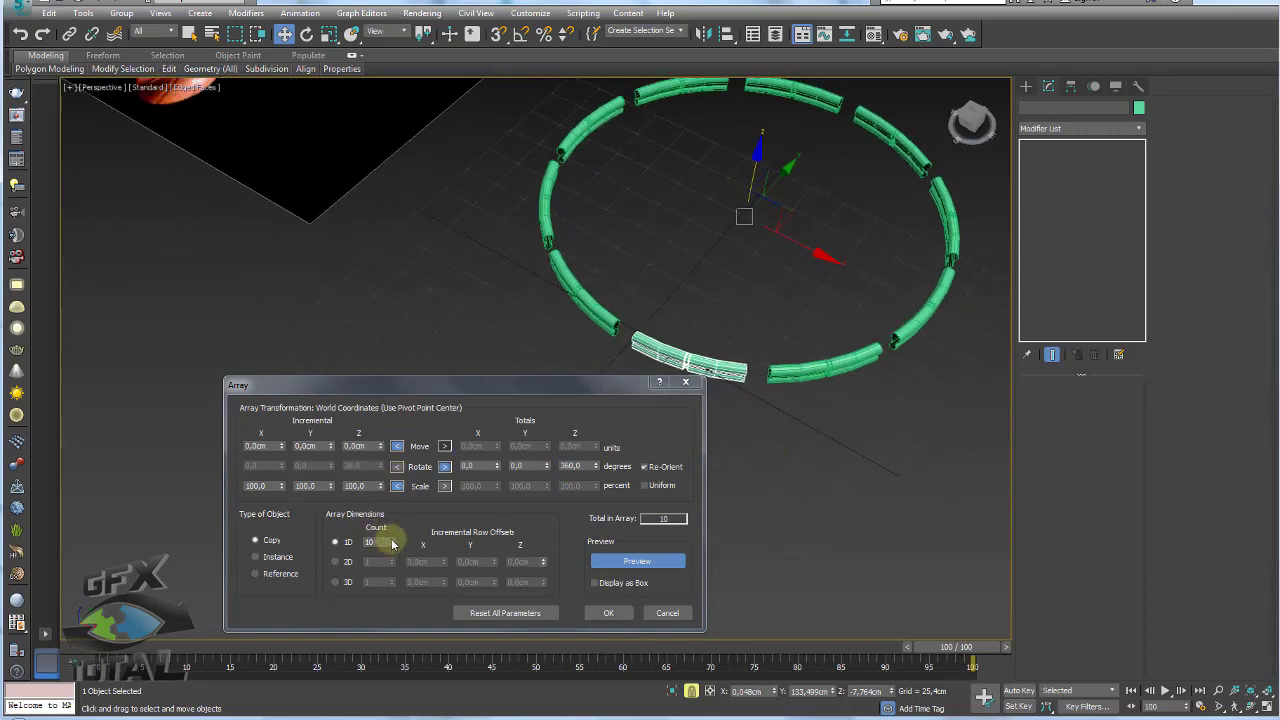
{"action": "type", "text": "12"}
{"action": "mouse_move", "coordinate": [823, 477]}
{"action": "middle_mouse_down", "text": "alt"}
{"action": "mouse_move", "coordinate": [875, 463]}
{"action": "mouse_move", "coordinate": [740, 354]}
{"action": "middle_mouse_up", "text": "alt"}
{"action": "scroll", "coordinate": [726, 296], "scroll_direction": "up", "scroll_amount": 5}
{"action": "scroll", "coordinate": [729, 358], "scroll_direction": "down", "scroll_amount": 4}
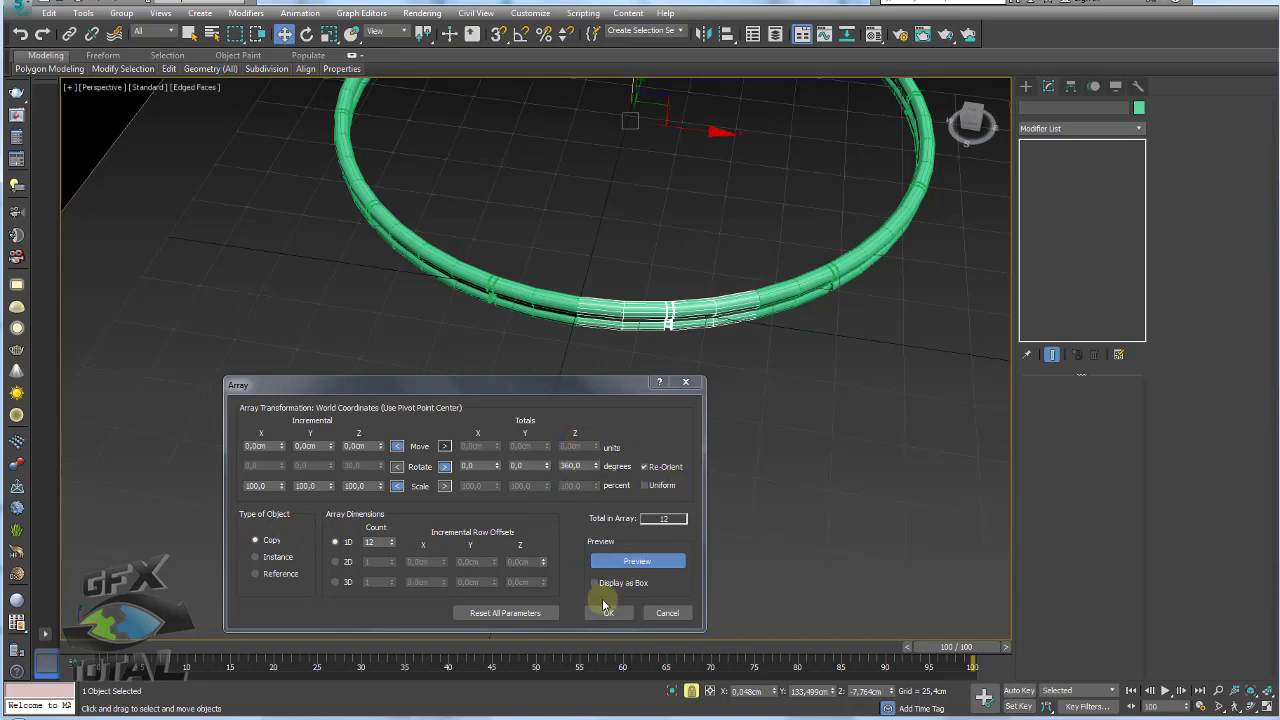
Apply the 12-copy array of ring segments
{"action": "left_click", "coordinate": [612, 613]}
{"action": "scroll", "coordinate": [700, 406], "scroll_direction": "down", "scroll_amount": 5}
{"action": "scroll", "coordinate": [720, 403], "scroll_direction": "up", "scroll_amount": 2}
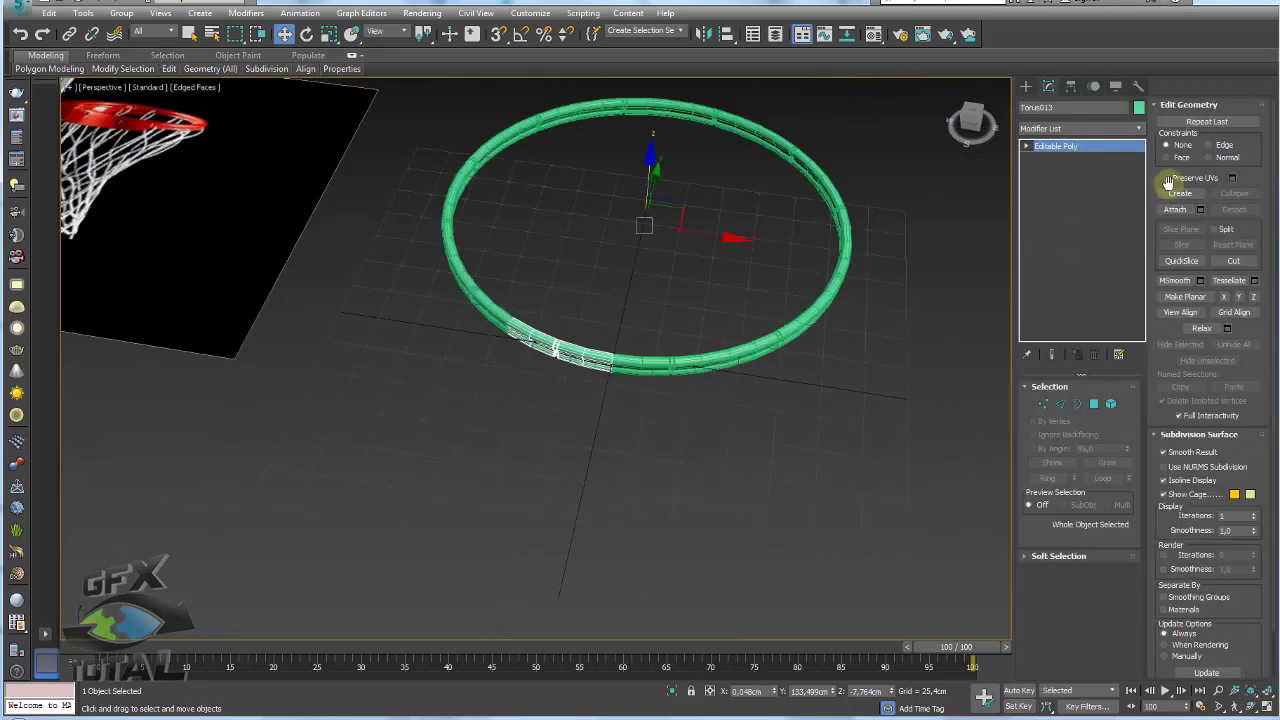
Attach all the remaining ring segments into one editable poly
{"action": "left_click", "coordinate": [1166, 211]}
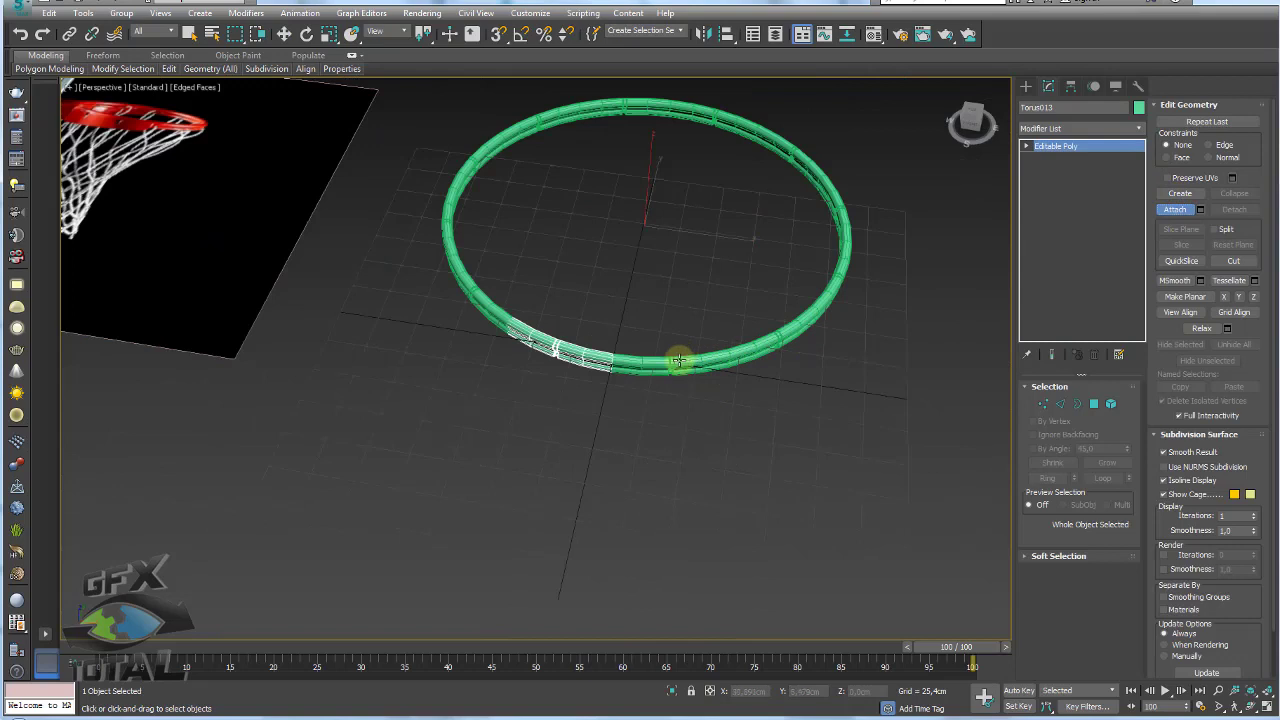
{"action": "left_click", "coordinate": [843, 265]}
{"action": "left_click", "coordinate": [840, 206]}
{"action": "left_click", "coordinate": [775, 145]}
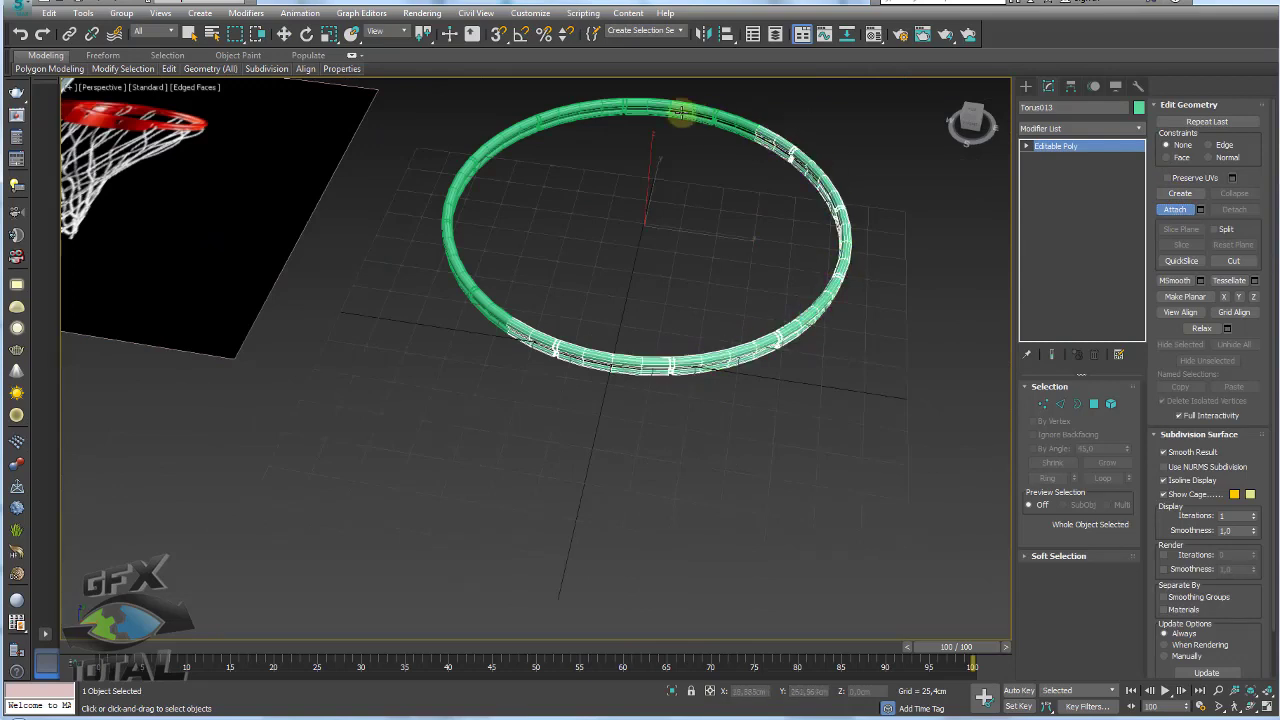
{"action": "left_click", "coordinate": [690, 110]}
{"action": "left_click", "coordinate": [551, 128]}
{"action": "left_click", "coordinate": [488, 160]}
{"action": "left_click", "coordinate": [606, 108]}
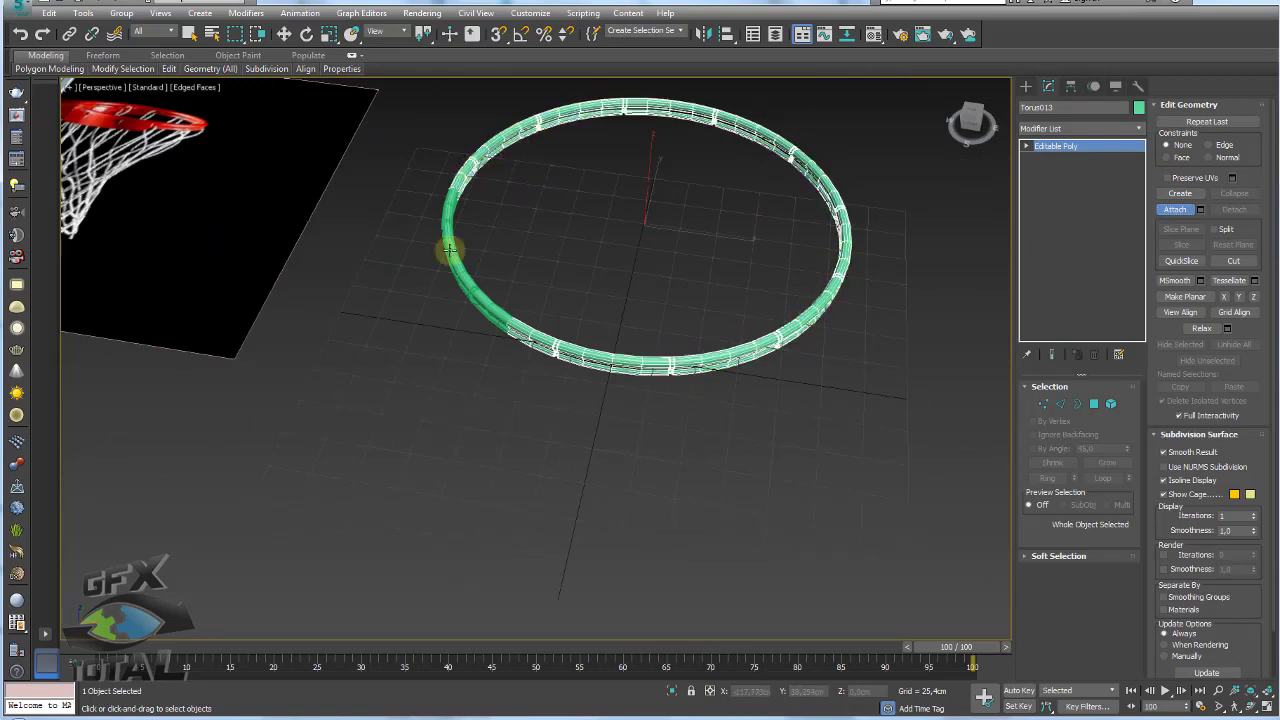
{"action": "left_click", "coordinate": [452, 230]}
{"action": "middle_click_drag", "start_coordinate": [546, 330], "coordinate": [543, 400], "text": "alt"}
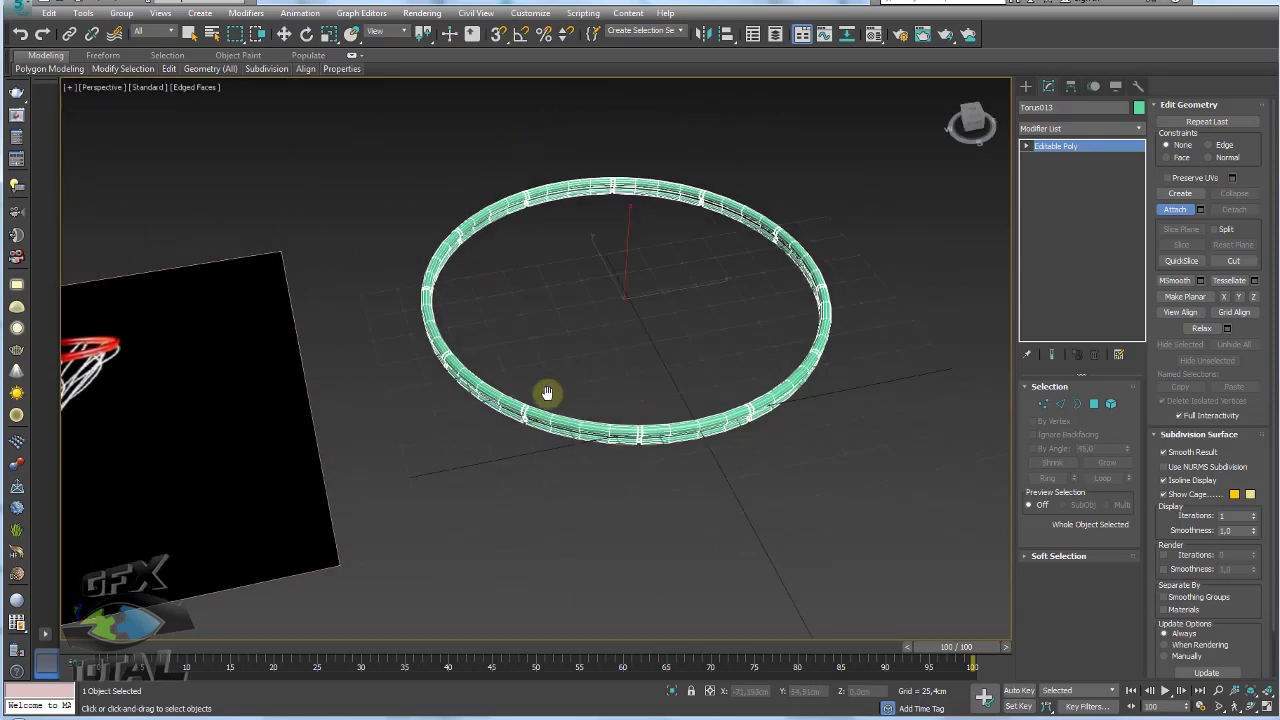
Inspect the ring's open borders in Border mode, undoing a test move
{"action": "left_click", "coordinate": [1077, 403]}
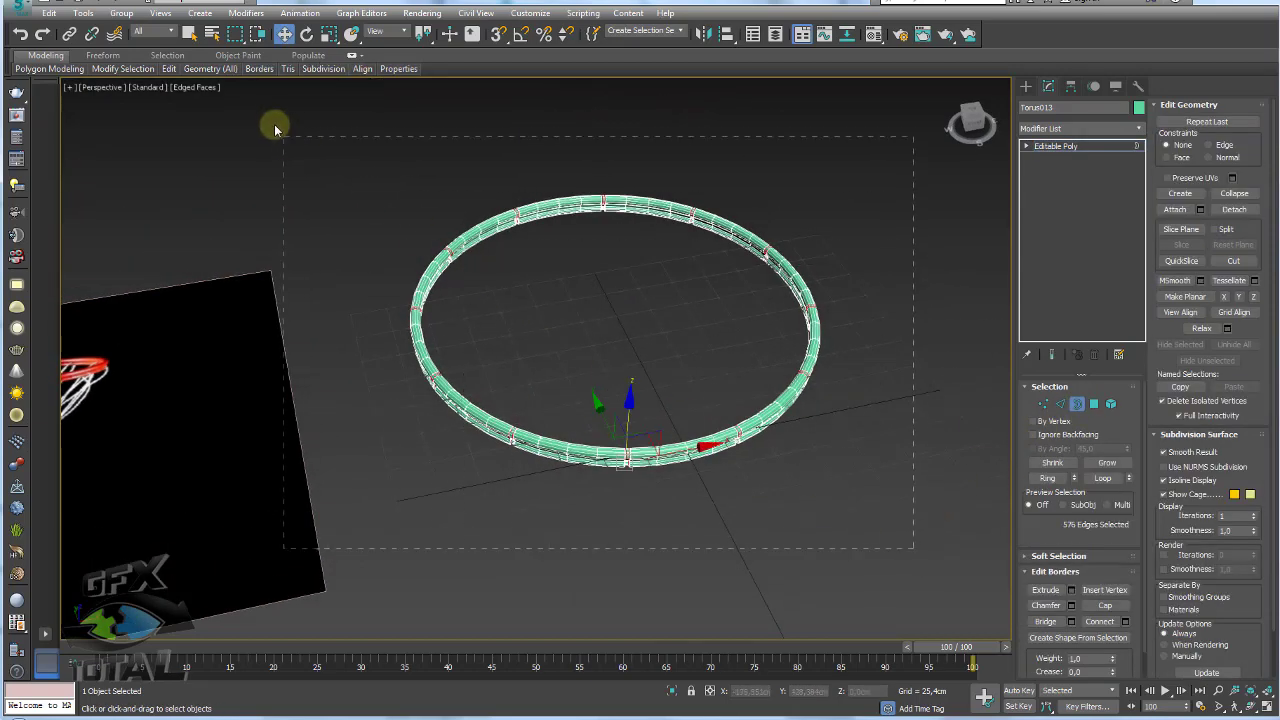
{"action": "mouse_move", "coordinate": [766, 314]}
{"action": "middle_mouse_down", "text": "alt"}
{"action": "mouse_move", "coordinate": [718, 332]}
{"action": "mouse_move", "coordinate": [686, 286]}
{"action": "middle_mouse_up", "text": "alt"}
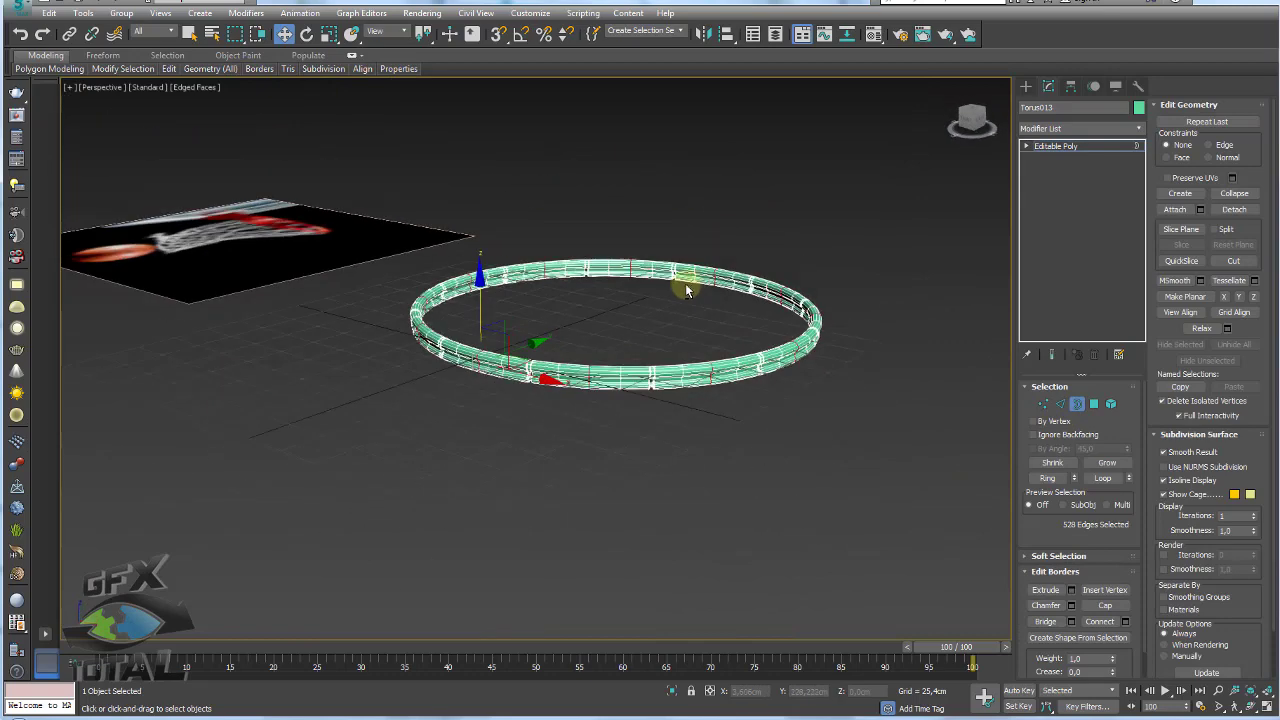
{"action": "scroll", "coordinate": [586, 357], "scroll_direction": "up", "scroll_amount": 2}
{"action": "scroll", "coordinate": [591, 380], "scroll_direction": "up", "scroll_amount": 2}
{"action": "scroll", "coordinate": [585, 393], "scroll_direction": "up", "scroll_amount": 2}
{"action": "left_click", "coordinate": [585, 392]}
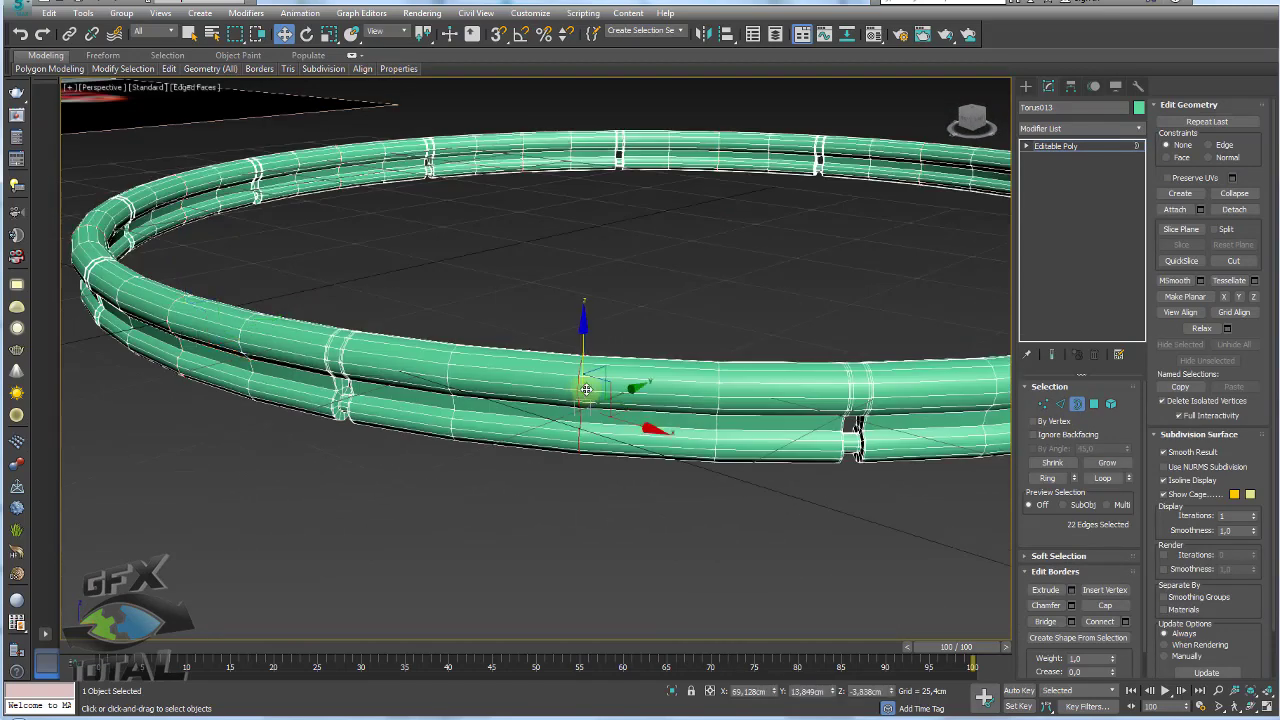
{"action": "left_click_drag", "start_coordinate": [583, 346], "coordinate": [586, 220]}
{"action": "key", "text": "ctrl+z"}
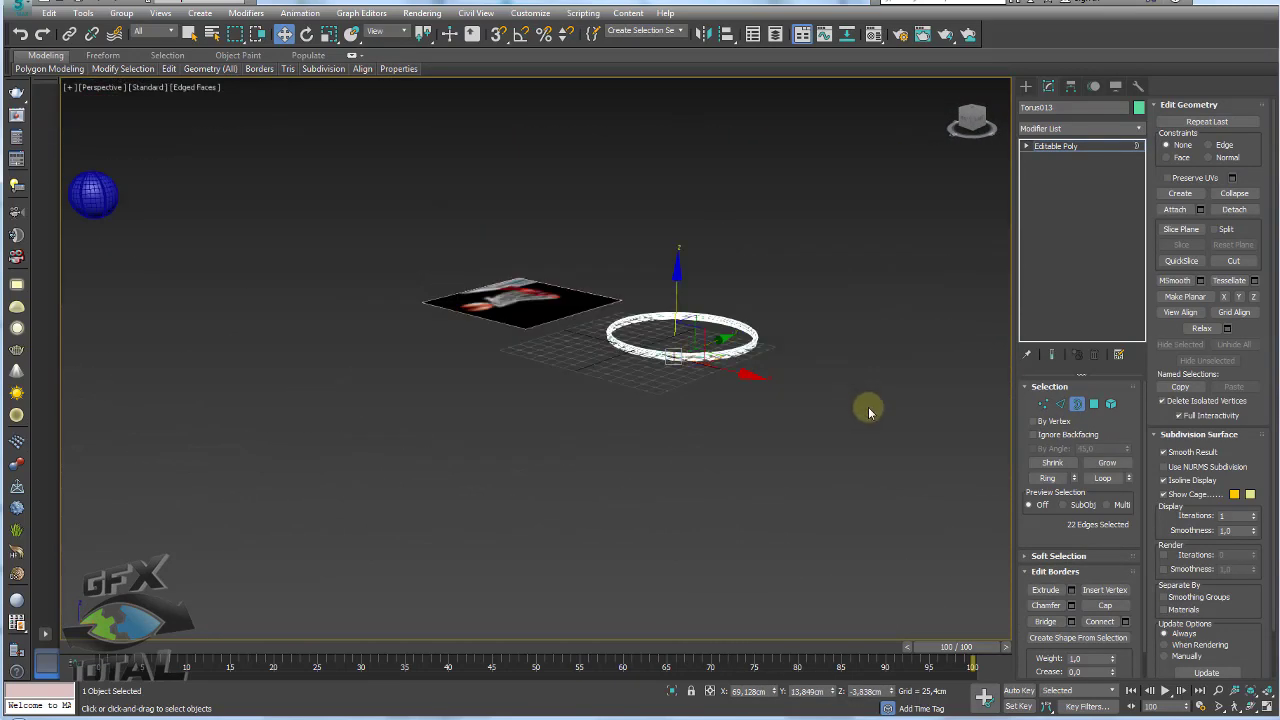
{"action": "key", "text": "shift+z"}
{"action": "key", "text": "shift+z"}
{"action": "key", "text": "shift+z"}
{"action": "key", "text": "shift+z"}
{"action": "key", "text": "shift+z"}
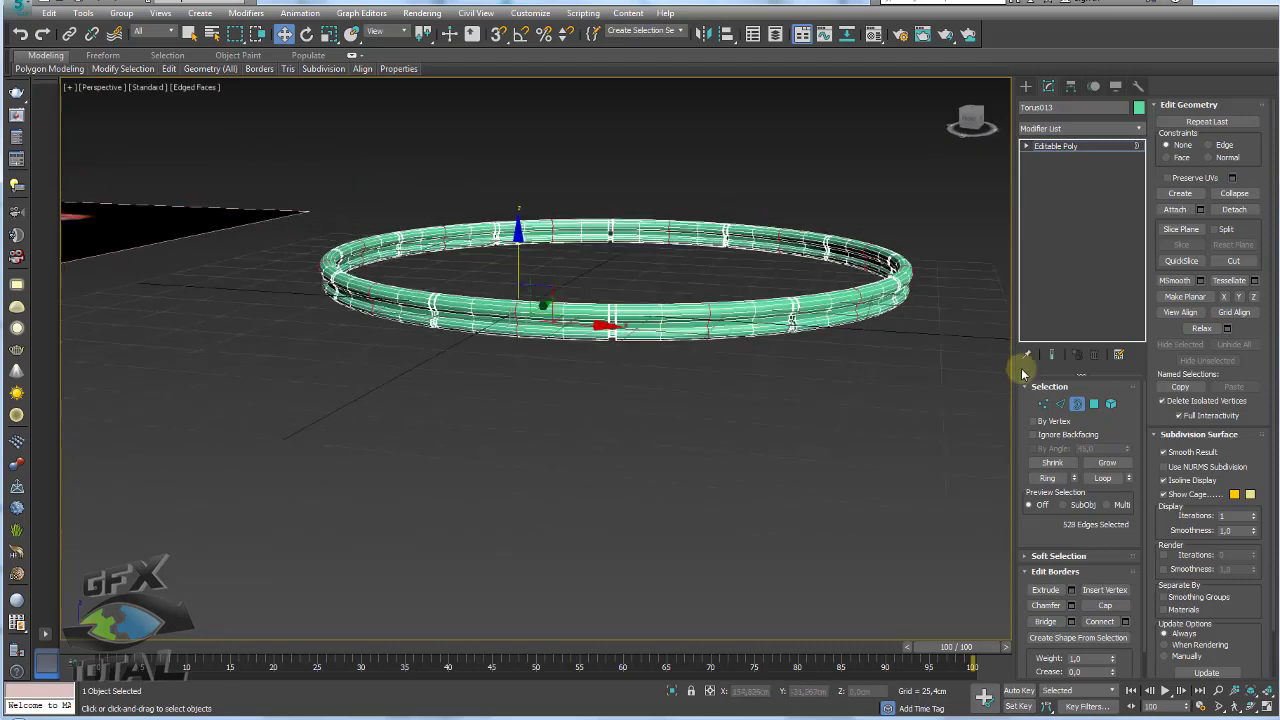
Weld the overlapping seam vertices, reducing 528 vertices to 264
{"action": "left_click", "coordinate": [1045, 404]}
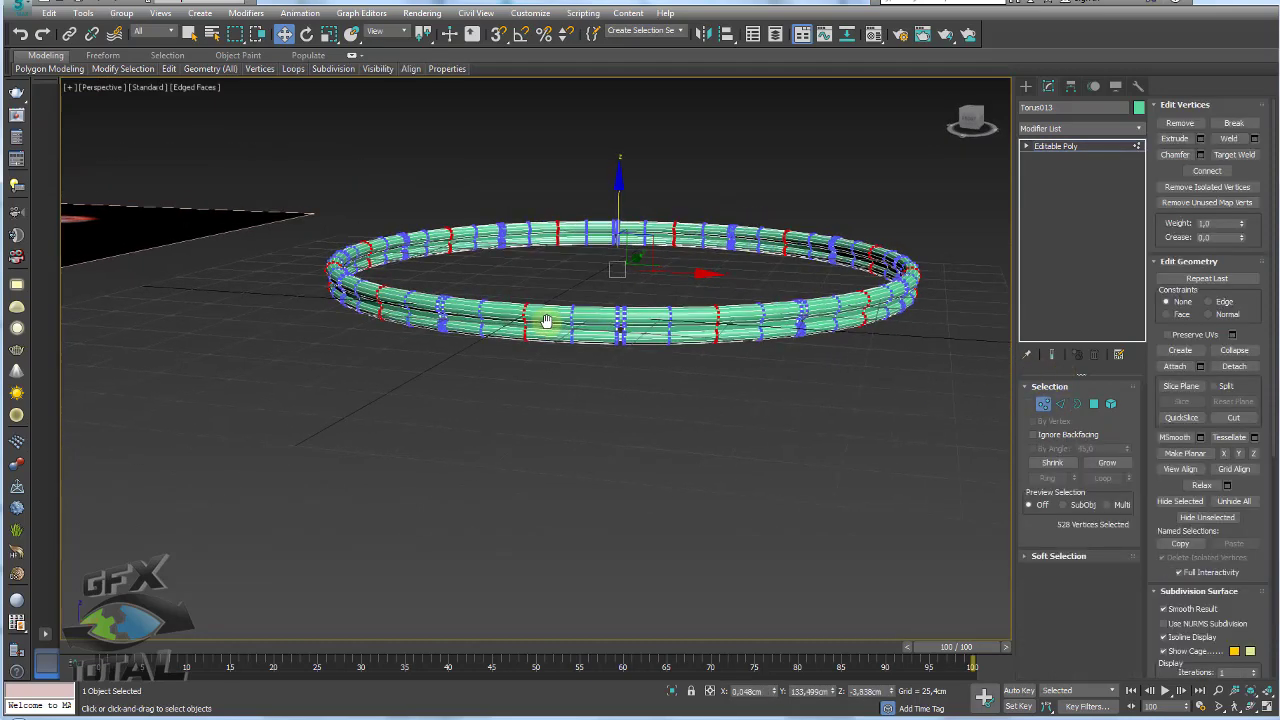
{"action": "scroll", "coordinate": [540, 322], "scroll_direction": "up", "scroll_amount": 3}
{"action": "scroll", "coordinate": [520, 310], "scroll_direction": "up", "scroll_amount": 5}
{"action": "scroll", "coordinate": [510, 310], "scroll_direction": "up", "scroll_amount": 2}
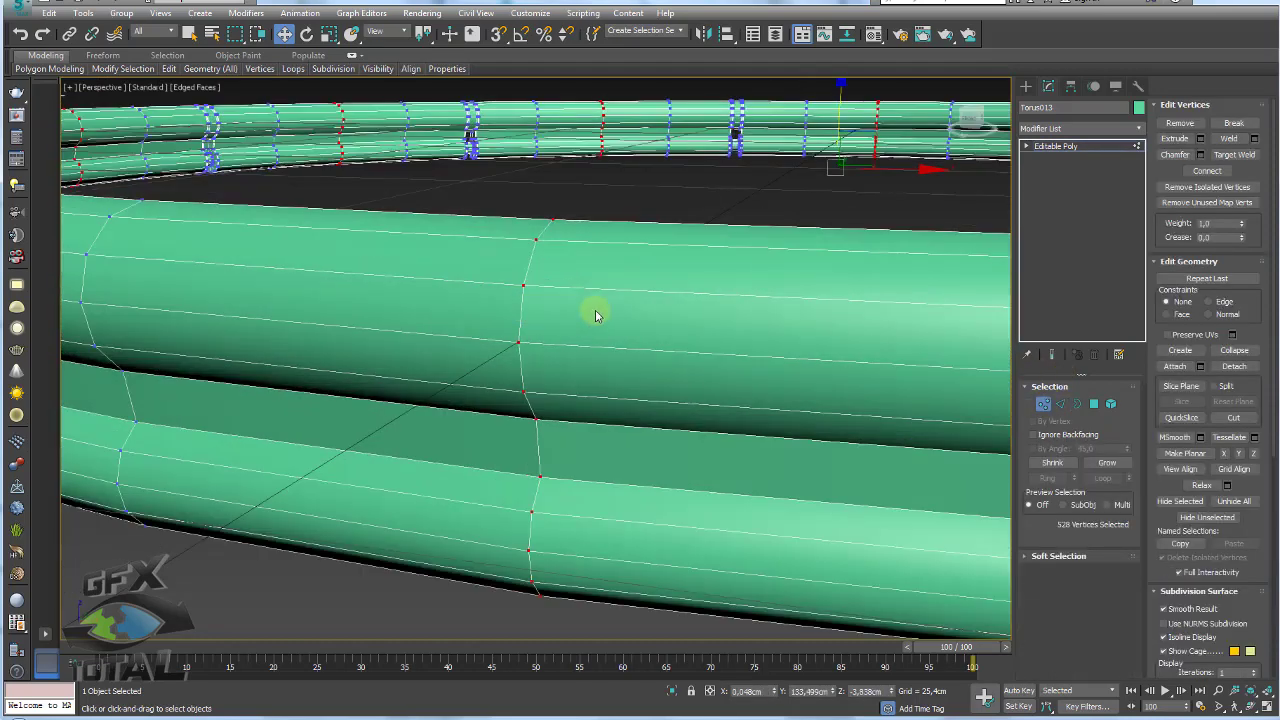
{"action": "left_click", "coordinate": [1228, 140]}
{"action": "scroll", "coordinate": [603, 303], "scroll_direction": "down", "scroll_amount": 5}
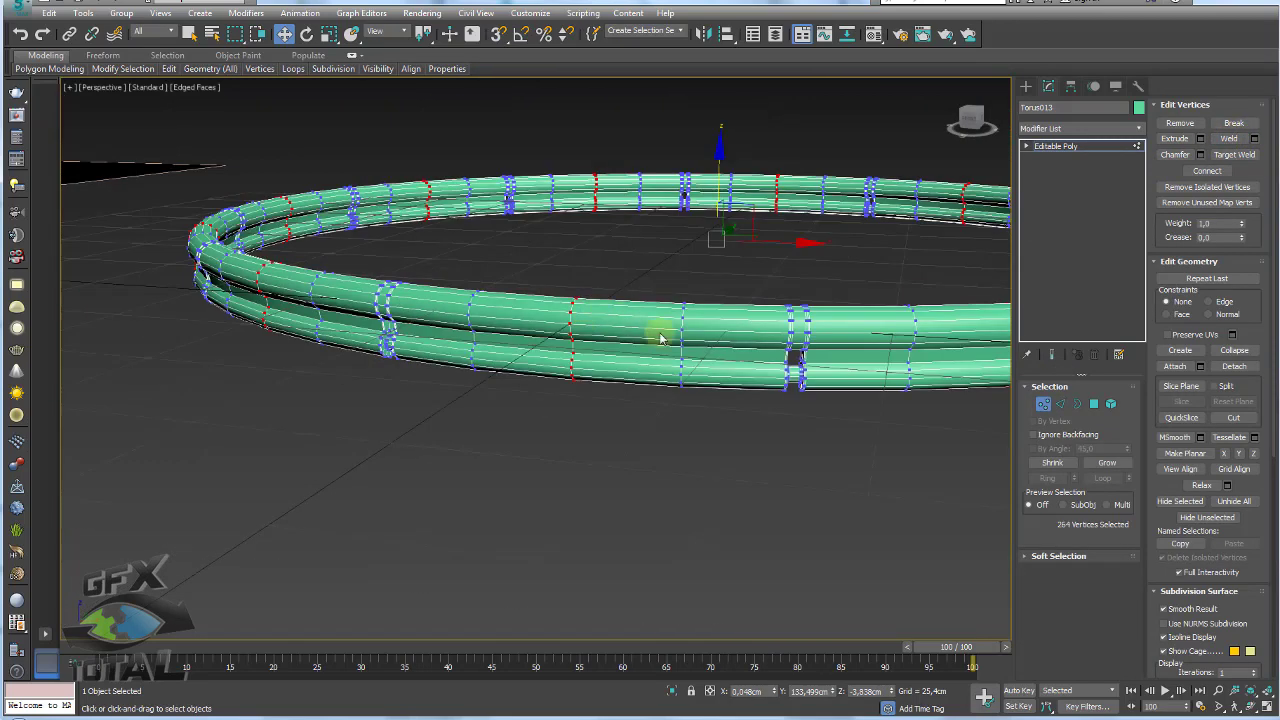
{"action": "scroll", "coordinate": [660, 331], "scroll_direction": "down", "scroll_amount": 3}
Verify in Border mode that no open borders remain on the welded ring
{"action": "left_click", "coordinate": [1073, 405]}
{"action": "left_click_drag", "start_coordinate": [920, 400], "coordinate": [308, 90]}
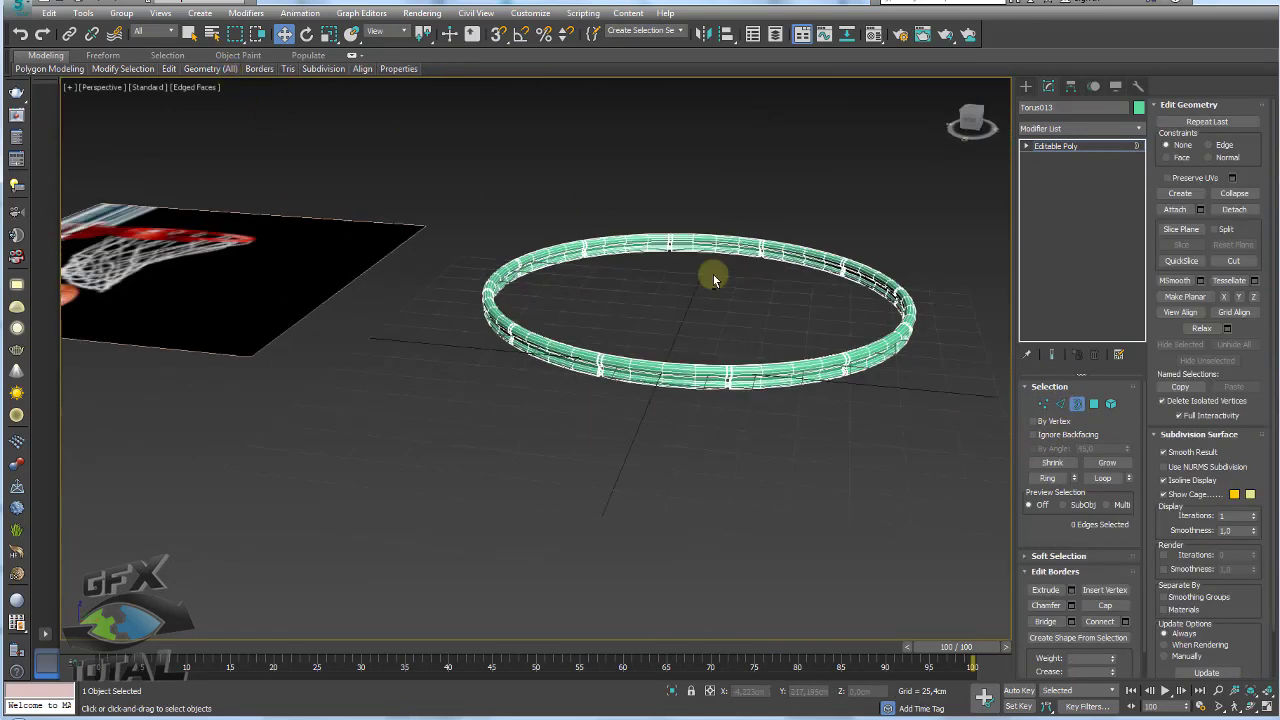
{"action": "mouse_move", "coordinate": [714, 277]}
{"action": "middle_mouse_down", "text": "alt"}
{"action": "mouse_move", "coordinate": [694, 266]}
{"action": "mouse_move", "coordinate": [662, 288]}
{"action": "middle_mouse_up", "text": "alt"}
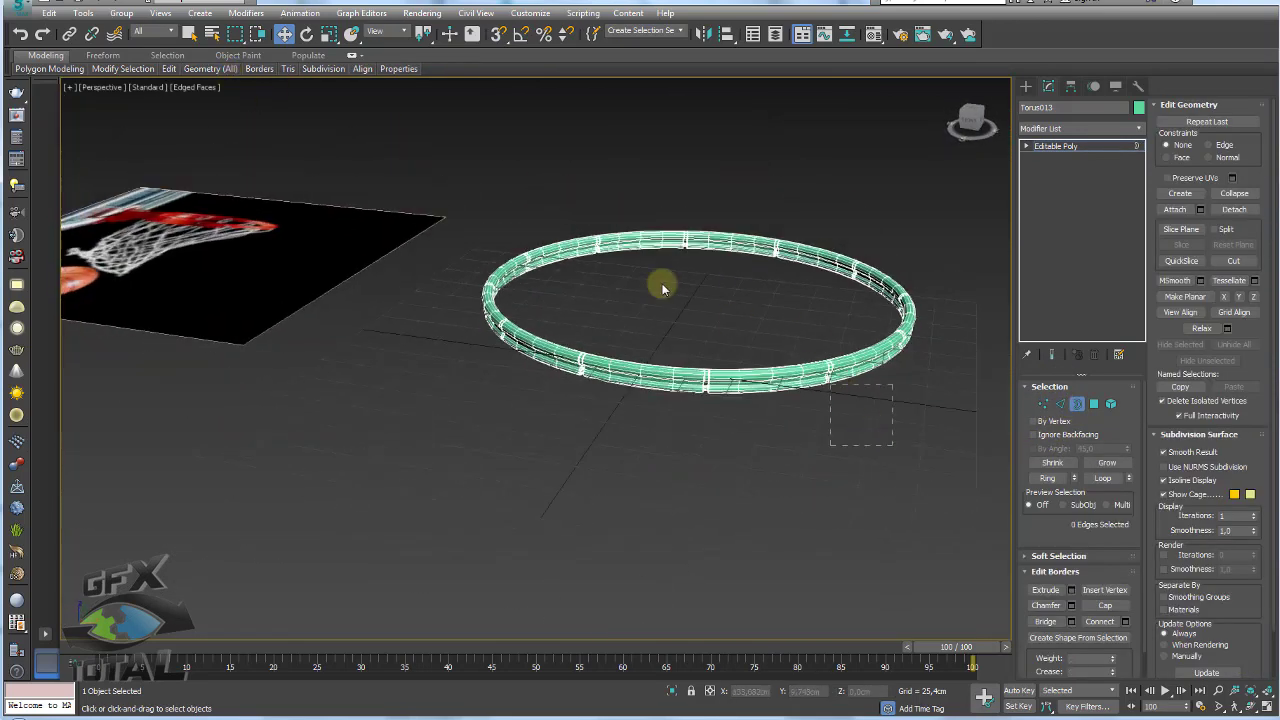
{"action": "left_click", "coordinate": [1040, 146]}
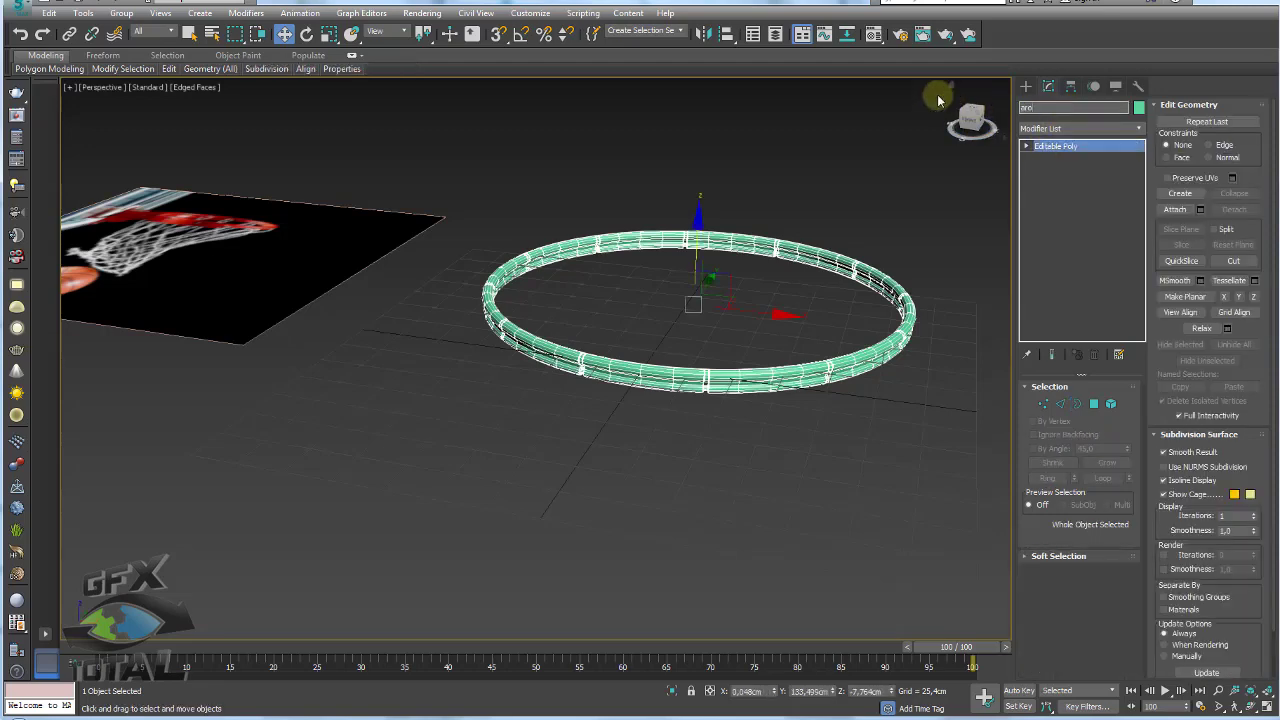
Clone the ring upward as a copy named aro001
{"action": "mouse_move", "coordinate": [640, 183]}
{"action": "middle_mouse_down", "text": "alt"}
{"action": "mouse_move", "coordinate": [623, 229]}
{"action": "mouse_move", "coordinate": [409, 246]}
{"action": "mouse_move", "coordinate": [470, 255]}
{"action": "middle_mouse_up", "text": "alt"}
{"action": "scroll", "coordinate": [455, 280], "scroll_direction": "down", "scroll_amount": 4}
{"action": "scroll", "coordinate": [500, 262], "scroll_direction": "up", "scroll_amount": 5}
{"action": "scroll", "coordinate": [546, 265], "scroll_direction": "up", "scroll_amount": 3}
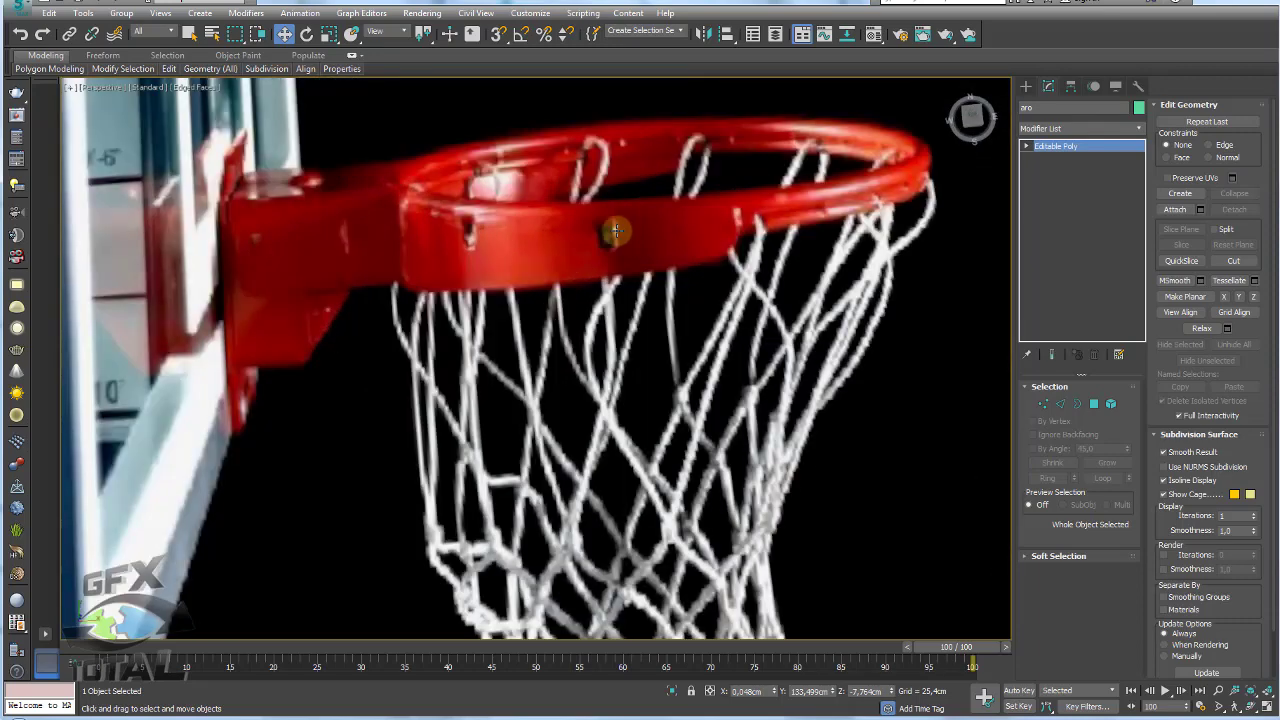
{"action": "scroll", "coordinate": [353, 196], "scroll_direction": "down", "scroll_amount": 8}
{"action": "mouse_move", "coordinate": [725, 301]}
{"action": "middle_mouse_down", "text": "alt"}
{"action": "mouse_move", "coordinate": [657, 380]}
{"action": "mouse_move", "coordinate": [670, 282]}
{"action": "middle_mouse_up", "text": "alt"}
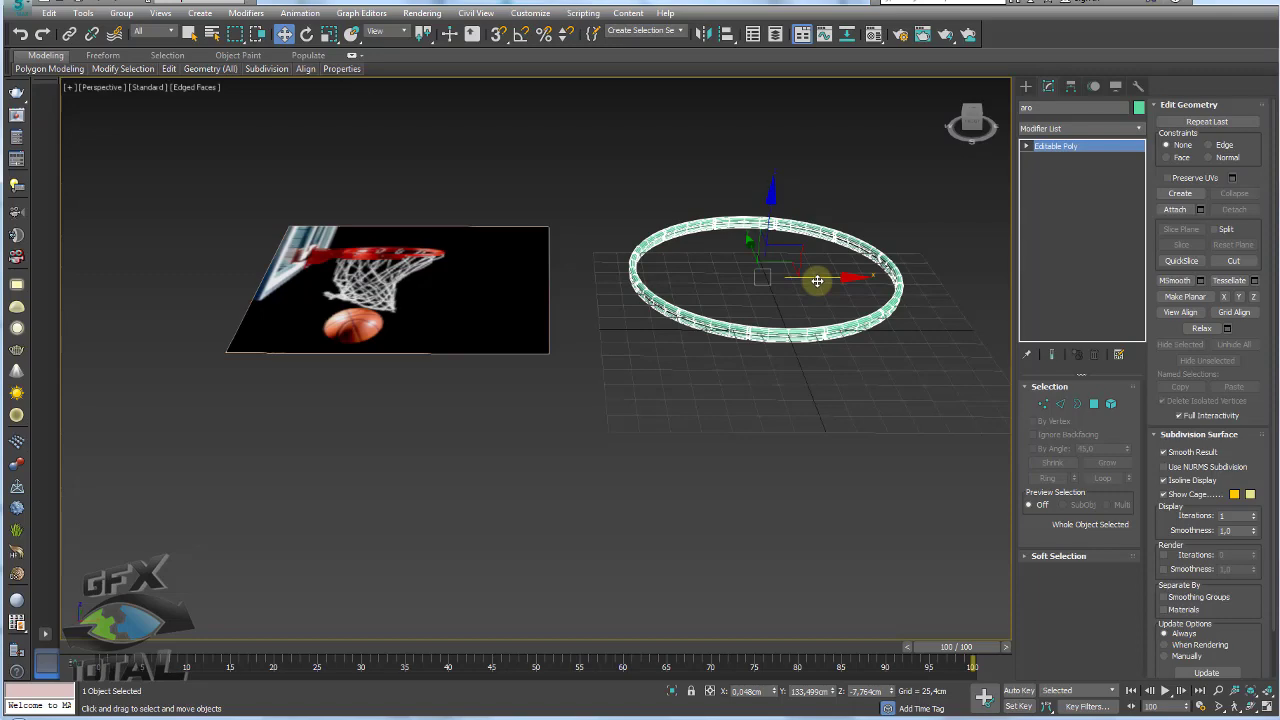
{"action": "left_click_drag", "start_coordinate": [817, 281], "coordinate": [823, 100], "text": "shift"}
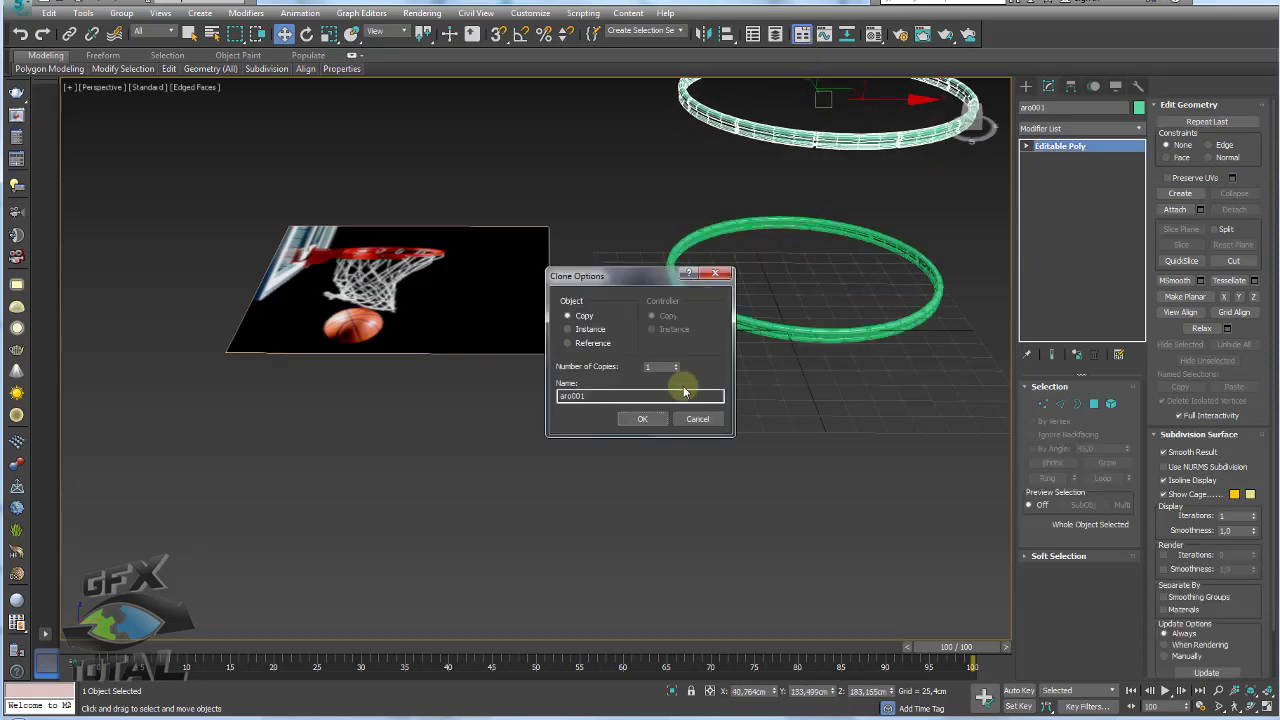
{"action": "left_click", "coordinate": [630, 421]}
{"action": "scroll", "coordinate": [777, 214], "scroll_direction": "up", "scroll_amount": 5}
{"action": "scroll", "coordinate": [766, 323], "scroll_direction": "down", "scroll_amount": 3}
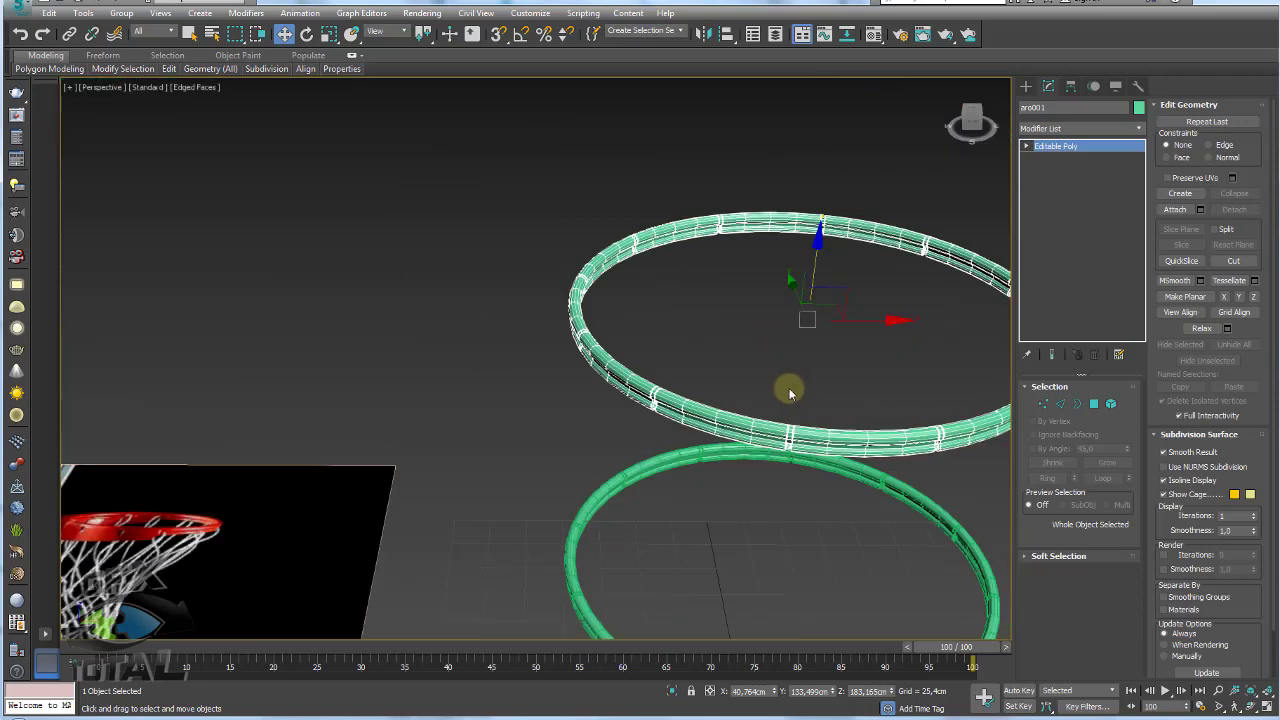
Delete all but one thin polygon band on aro001, removing 216 polygons
{"action": "middle_click_drag", "start_coordinate": [786, 386], "coordinate": [918, 350], "text": "alt"}
{"action": "left_click", "coordinate": [1060, 403]}
{"action": "scroll", "coordinate": [786, 377], "scroll_direction": "up", "scroll_amount": 1}
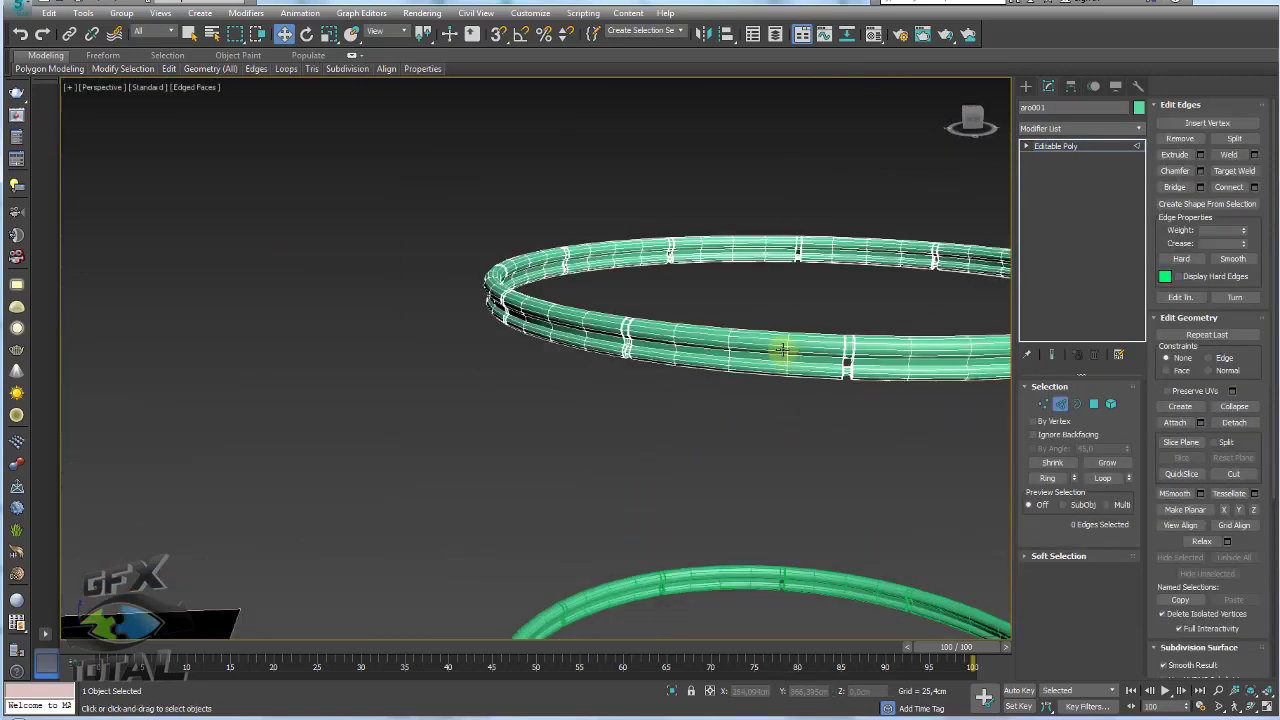
{"action": "double_click", "coordinate": [767, 346]}
{"action": "mouse_move", "coordinate": [766, 346]}
{"action": "middle_mouse_down", "text": "alt"}
{"action": "mouse_move", "coordinate": [677, 340]}
{"action": "mouse_move", "coordinate": [591, 300]}
{"action": "middle_mouse_up", "text": "alt"}
{"action": "scroll", "coordinate": [767, 356], "scroll_direction": "down", "scroll_amount": 3}
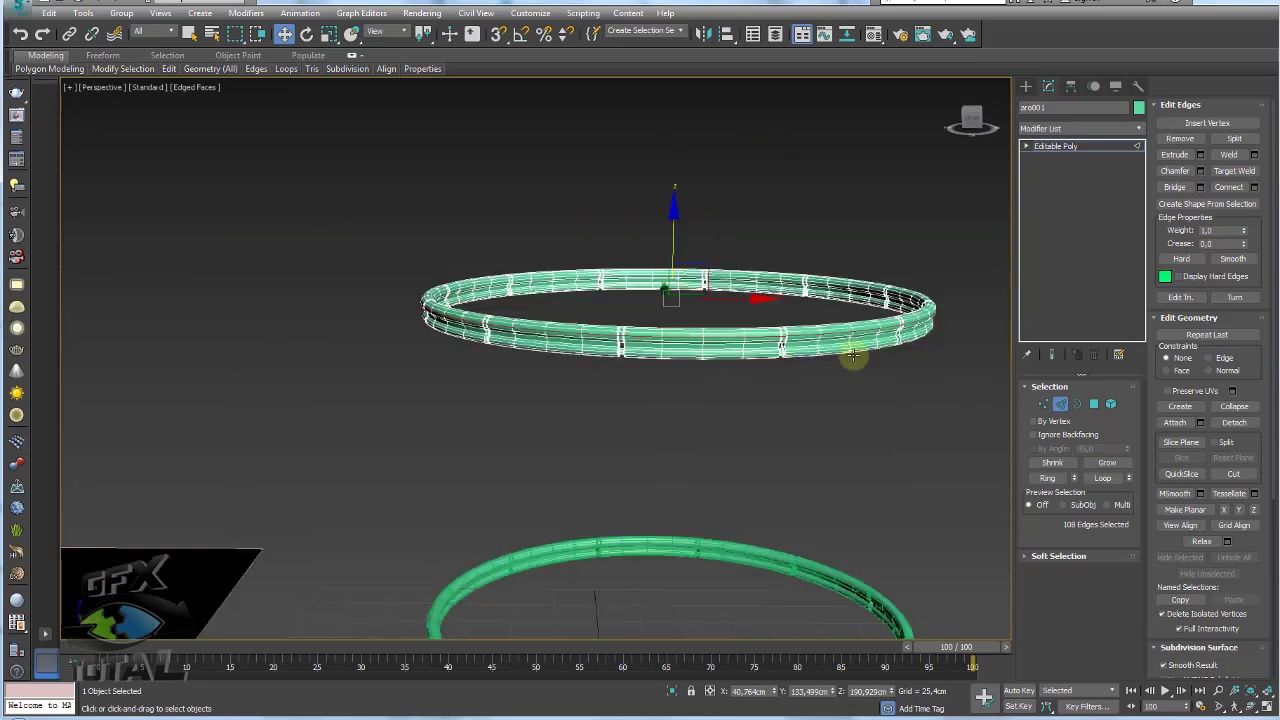
{"action": "left_click", "coordinate": [1094, 404], "text": "ctrl"}
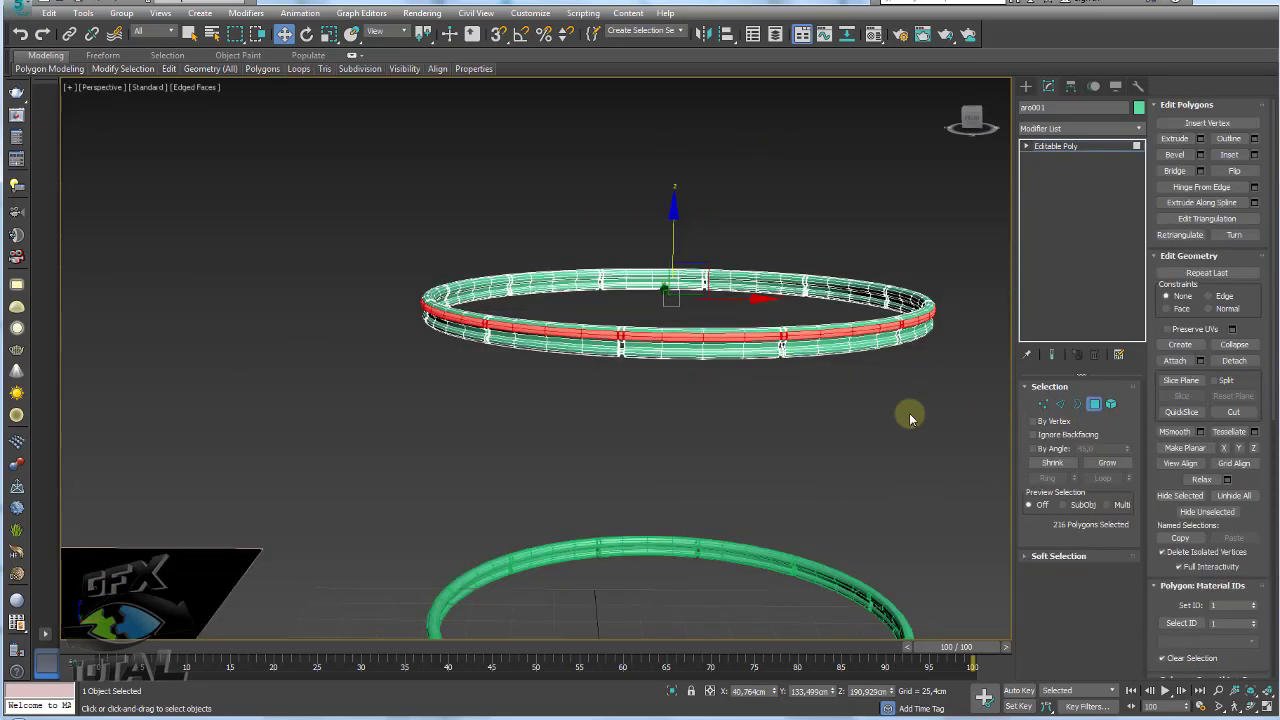
{"action": "key", "text": "ctrl+i"}
{"action": "key", "text": "Delete"}
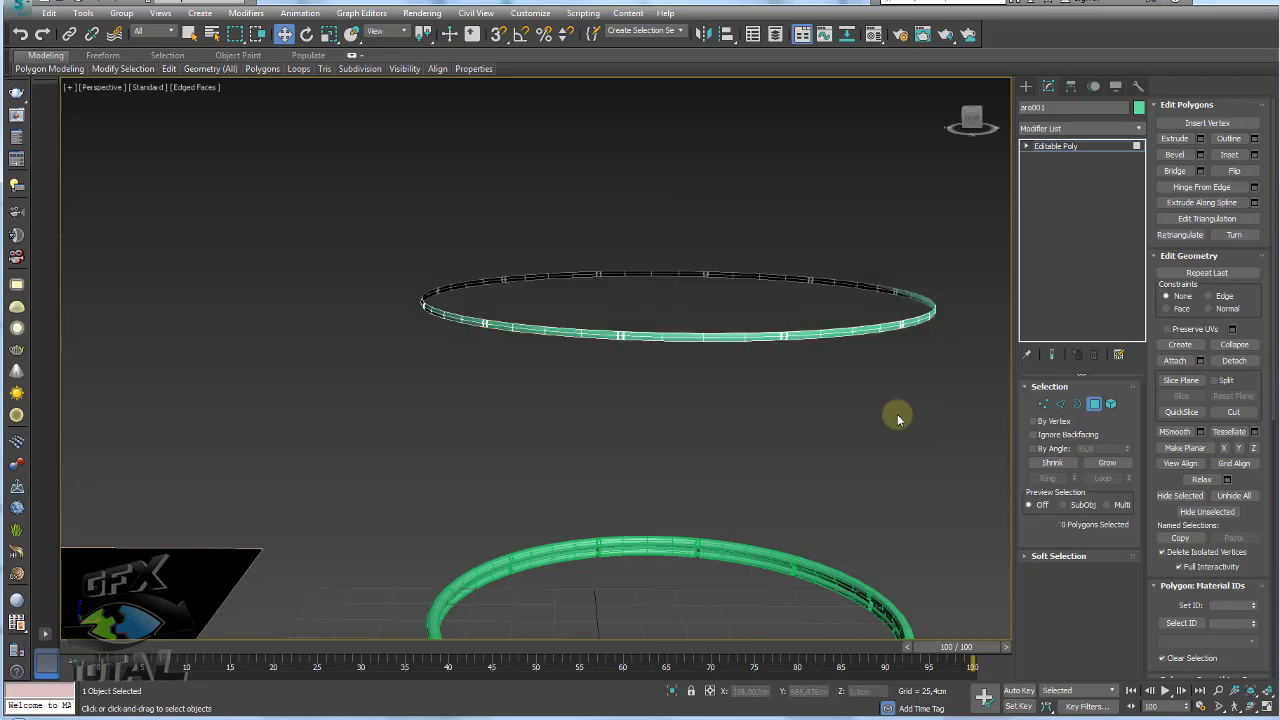
Switch to the Front view and select the top ring's polygons
{"action": "key", "text": "f"}
{"action": "middle_click_drag", "start_coordinate": [877, 423], "coordinate": [886, 480]}
{"action": "left_click_drag", "start_coordinate": [871, 343], "coordinate": [619, 160]}
Select a clustered edge loop on the aro001 band in Edge mode
{"action": "left_click", "coordinate": [619, 160]}
{"action": "scroll", "coordinate": [600, 280], "scroll_direction": "up", "scroll_amount": 2}
{"action": "scroll", "coordinate": [670, 297], "scroll_direction": "up", "scroll_amount": 2}
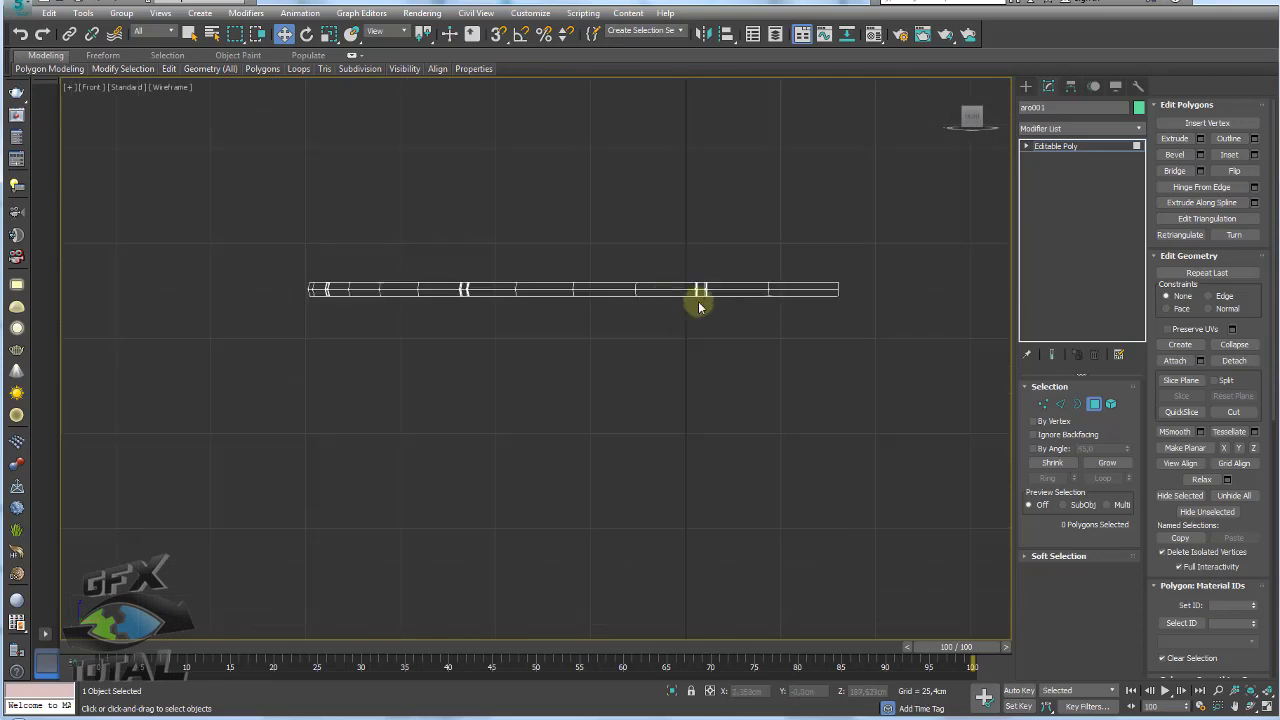
{"action": "scroll", "coordinate": [715, 302], "scroll_direction": "up", "scroll_amount": 3}
{"action": "left_click", "coordinate": [1061, 405]}
{"action": "middle_click_drag", "start_coordinate": [694, 251], "coordinate": [694, 289]}
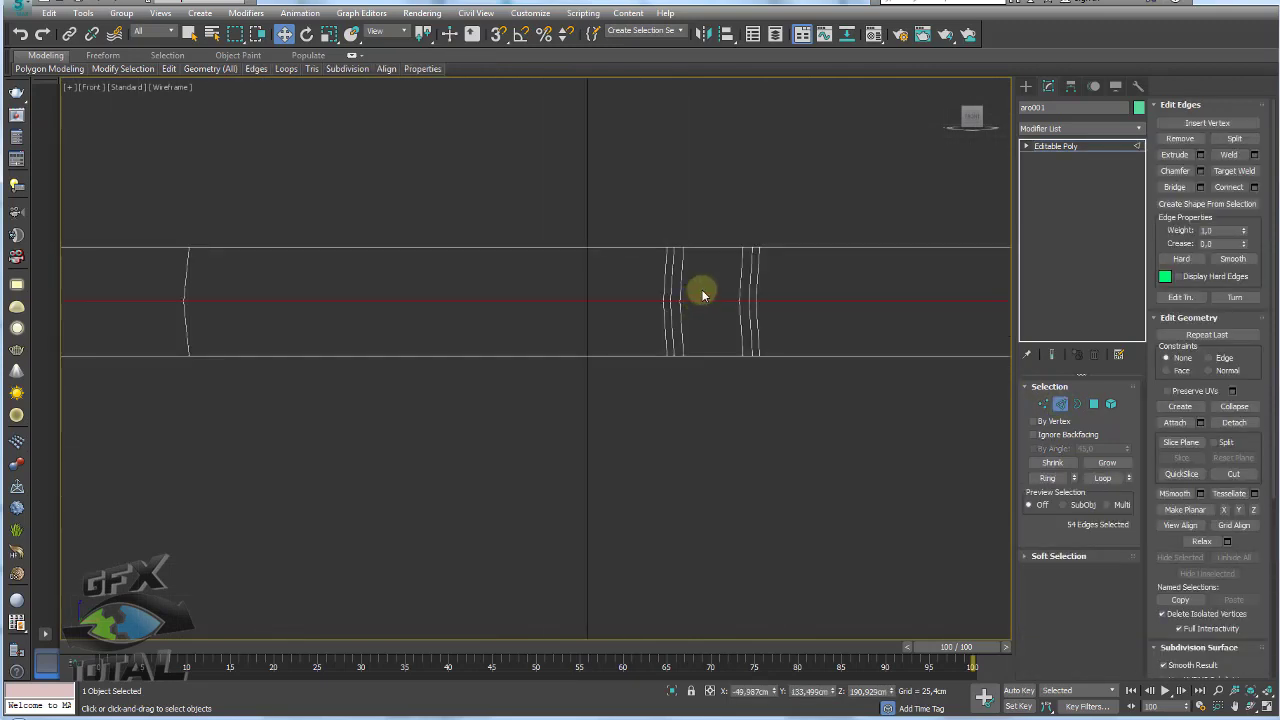
{"action": "scroll", "coordinate": [740, 300], "scroll_direction": "down", "scroll_amount": 3}
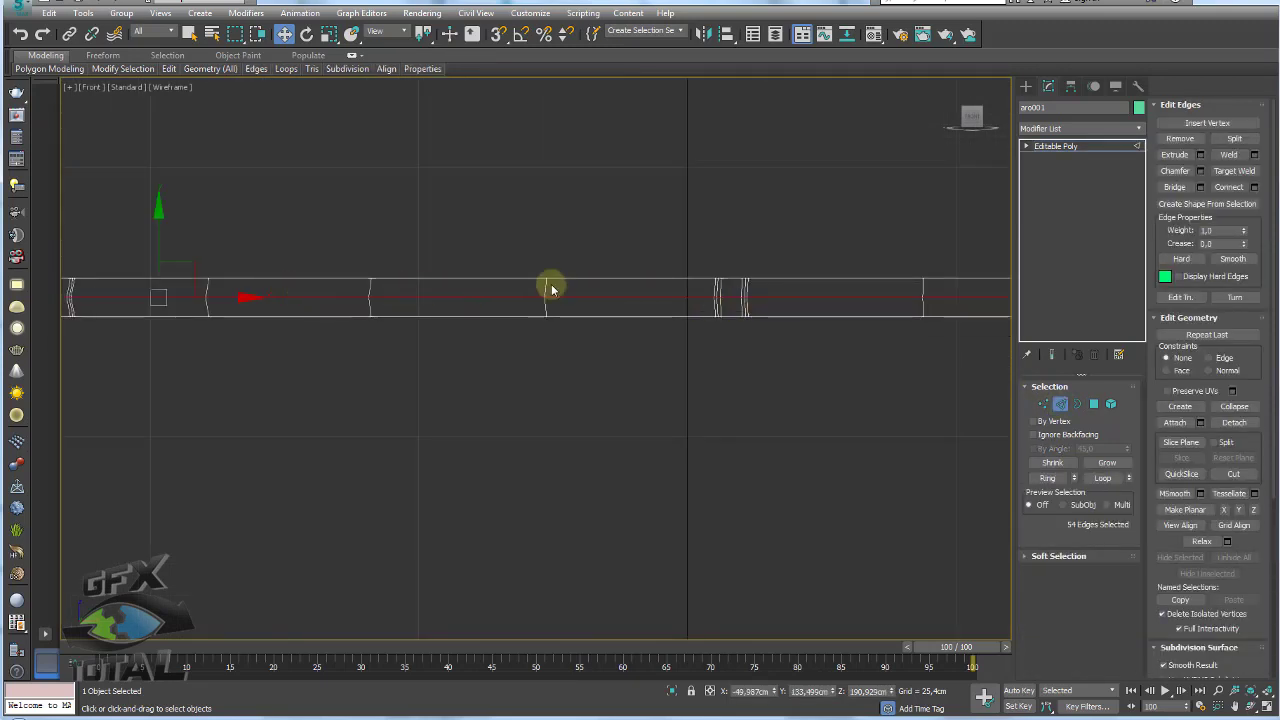
{"action": "middle_click_drag", "start_coordinate": [771, 294], "coordinate": [798, 307]}
{"action": "scroll", "coordinate": [790, 302], "scroll_direction": "up", "scroll_amount": 2}
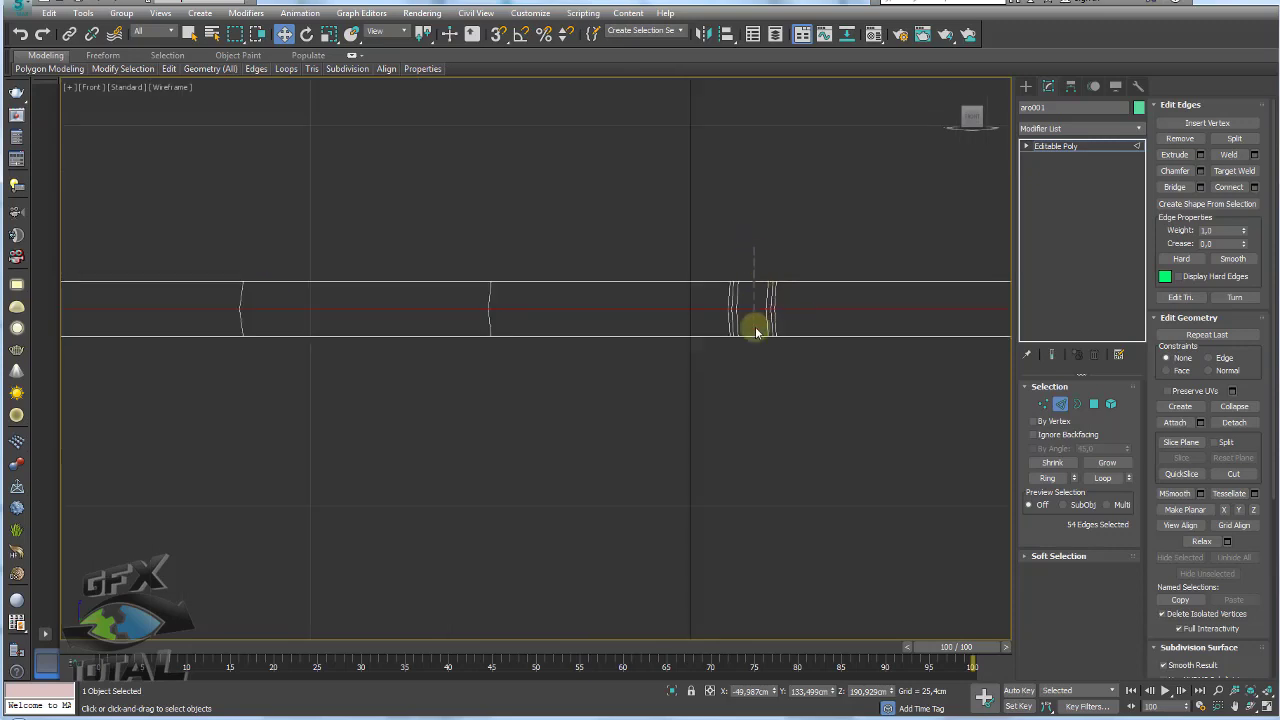
{"action": "left_click", "coordinate": [757, 332]}
Ring the selection and connect a new edge loop through the cluster
{"action": "scroll", "coordinate": [674, 351], "scroll_direction": "down", "scroll_amount": 2}
{"action": "middle_click_drag", "start_coordinate": [617, 291], "coordinate": [602, 292], "text": "alt"}
{"action": "scroll", "coordinate": [726, 340], "scroll_direction": "up", "scroll_amount": 2}
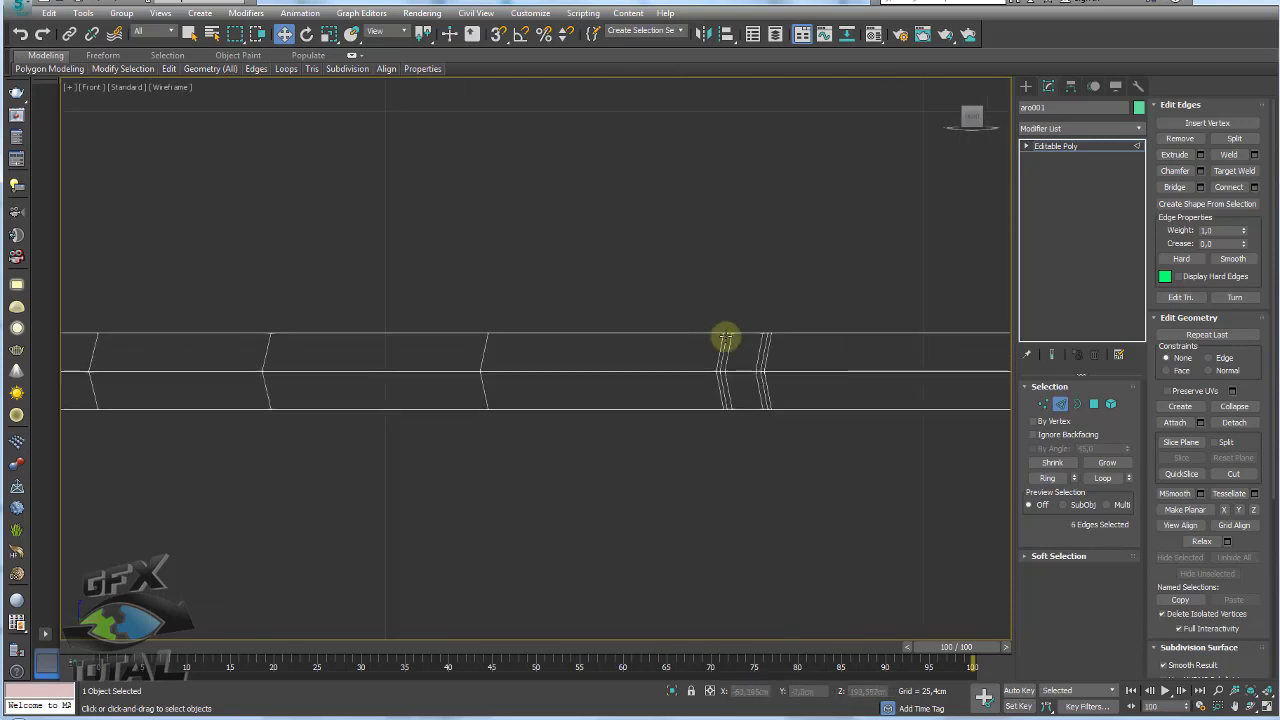
{"action": "mouse_move", "coordinate": [585, 380]}
{"action": "middle_mouse_down", "text": "alt"}
{"action": "mouse_move", "coordinate": [337, 311]}
{"action": "mouse_move", "coordinate": [486, 277]}
{"action": "middle_mouse_up", "text": "alt"}
{"action": "scroll", "coordinate": [480, 268], "scroll_direction": "up", "scroll_amount": 3}
{"action": "scroll", "coordinate": [495, 250], "scroll_direction": "up", "scroll_amount": 2}
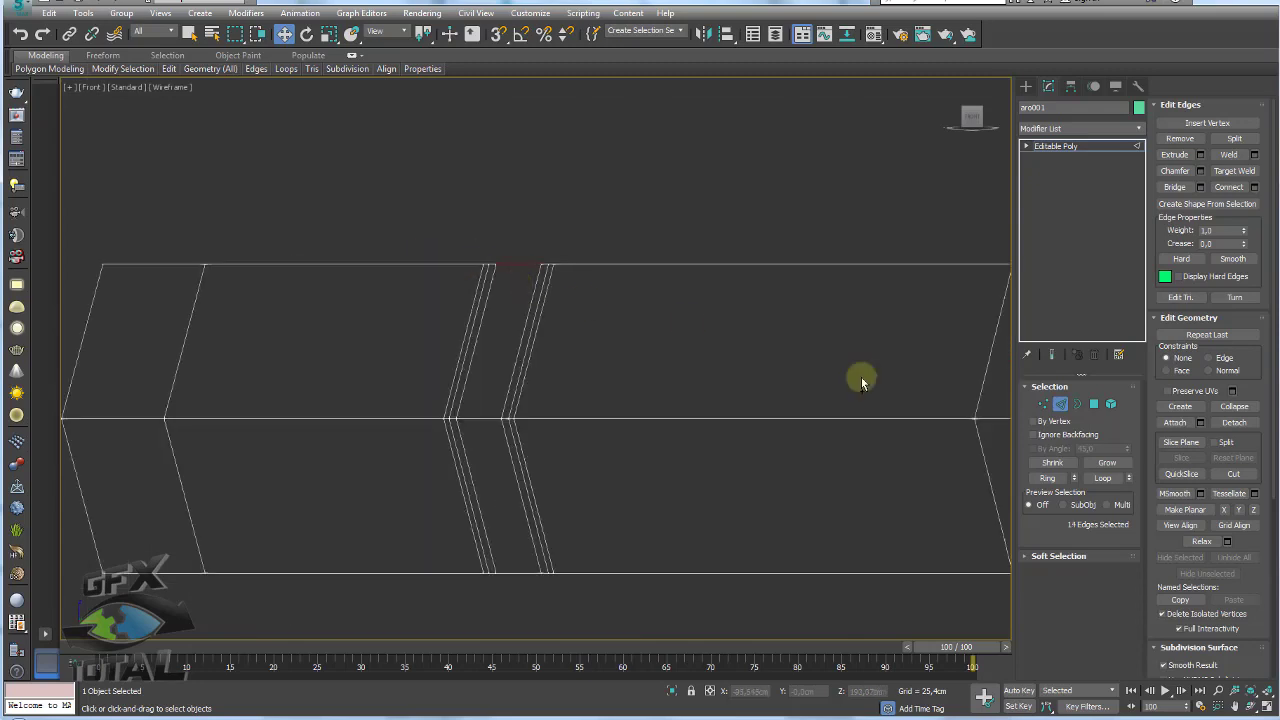
{"action": "left_click", "coordinate": [1047, 478]}
{"action": "scroll", "coordinate": [871, 406], "scroll_direction": "down", "scroll_amount": 2}
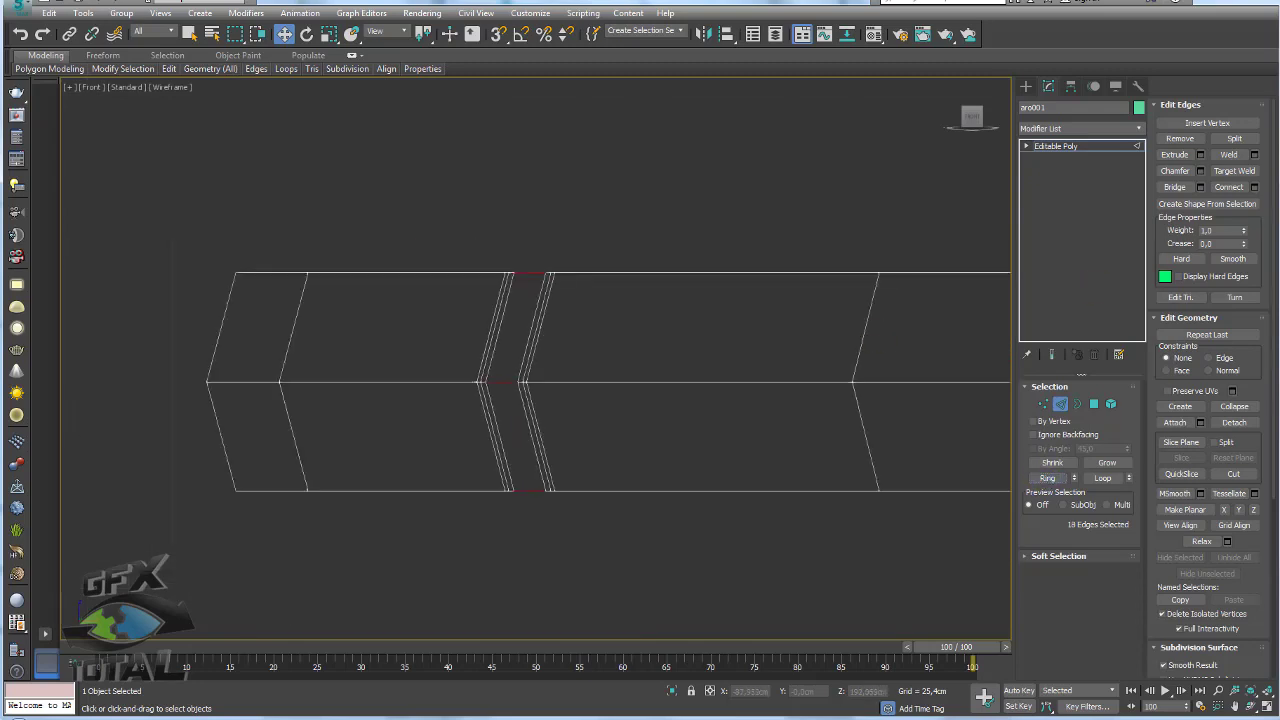
{"action": "left_click", "coordinate": [1255, 188]}
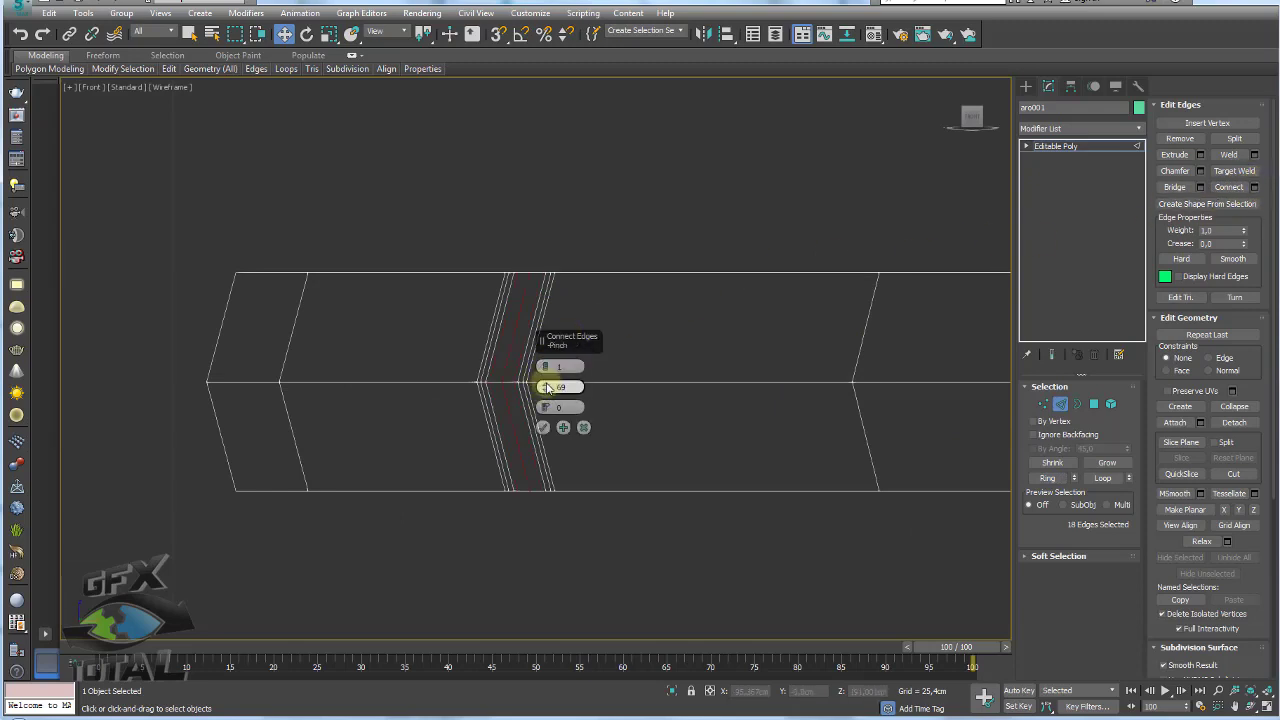
{"action": "left_click", "coordinate": [543, 427]}
Select the first clustered edge loops along the band
{"action": "double_click", "coordinate": [543, 340]}
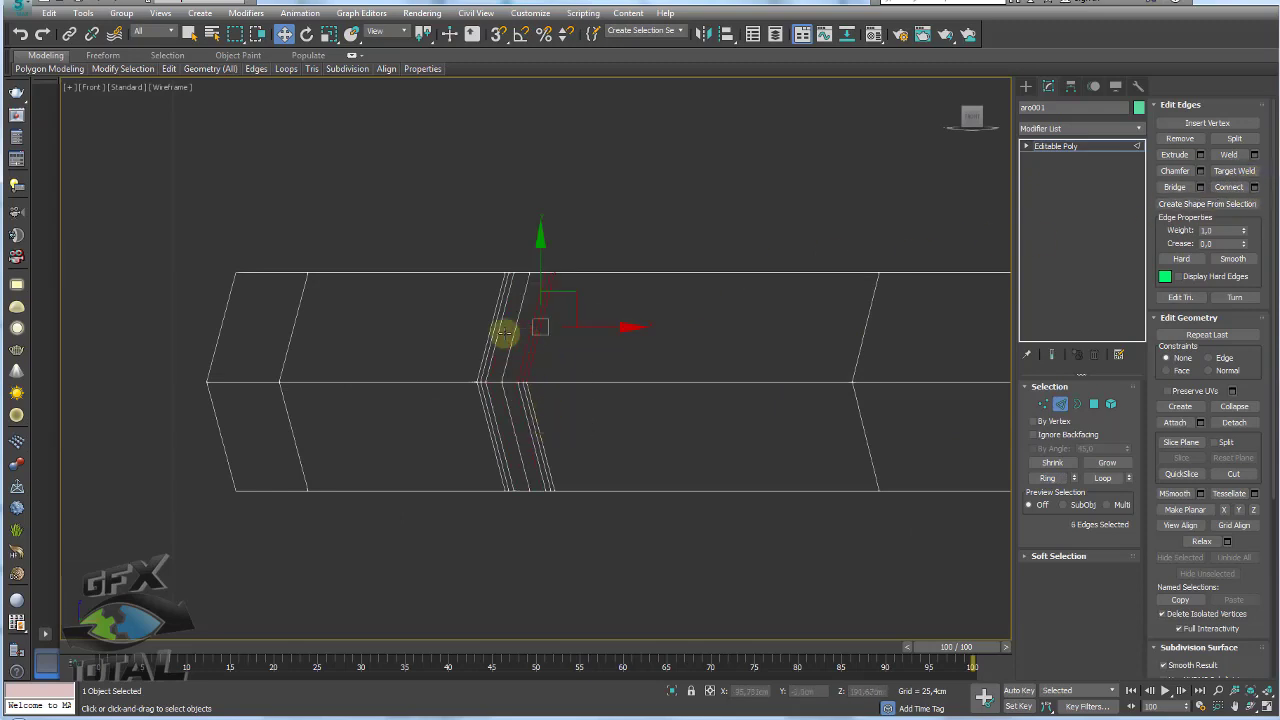
{"action": "double_click", "coordinate": [501, 335], "text": "ctrl"}
{"action": "scroll", "coordinate": [725, 336], "scroll_direction": "down", "scroll_amount": 4}
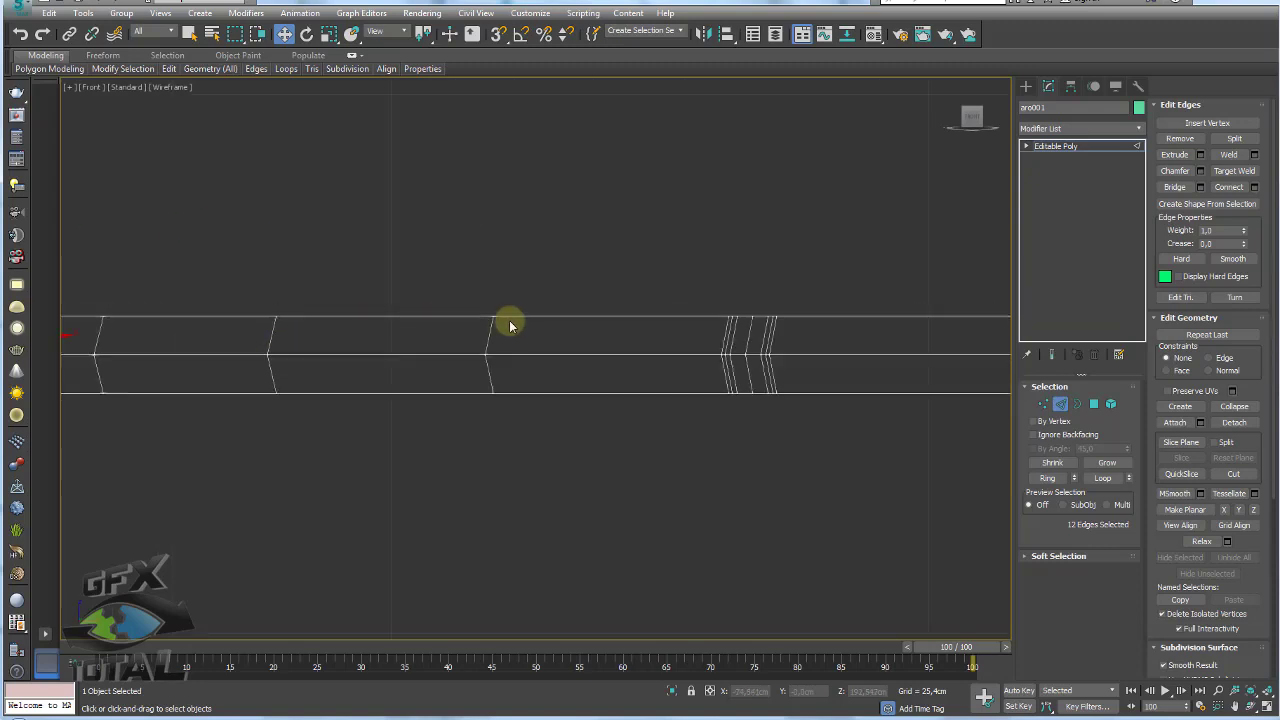
{"action": "middle_click_drag", "start_coordinate": [753, 327], "coordinate": [433, 343]}
{"action": "scroll", "coordinate": [492, 350], "scroll_direction": "up", "scroll_amount": 3}
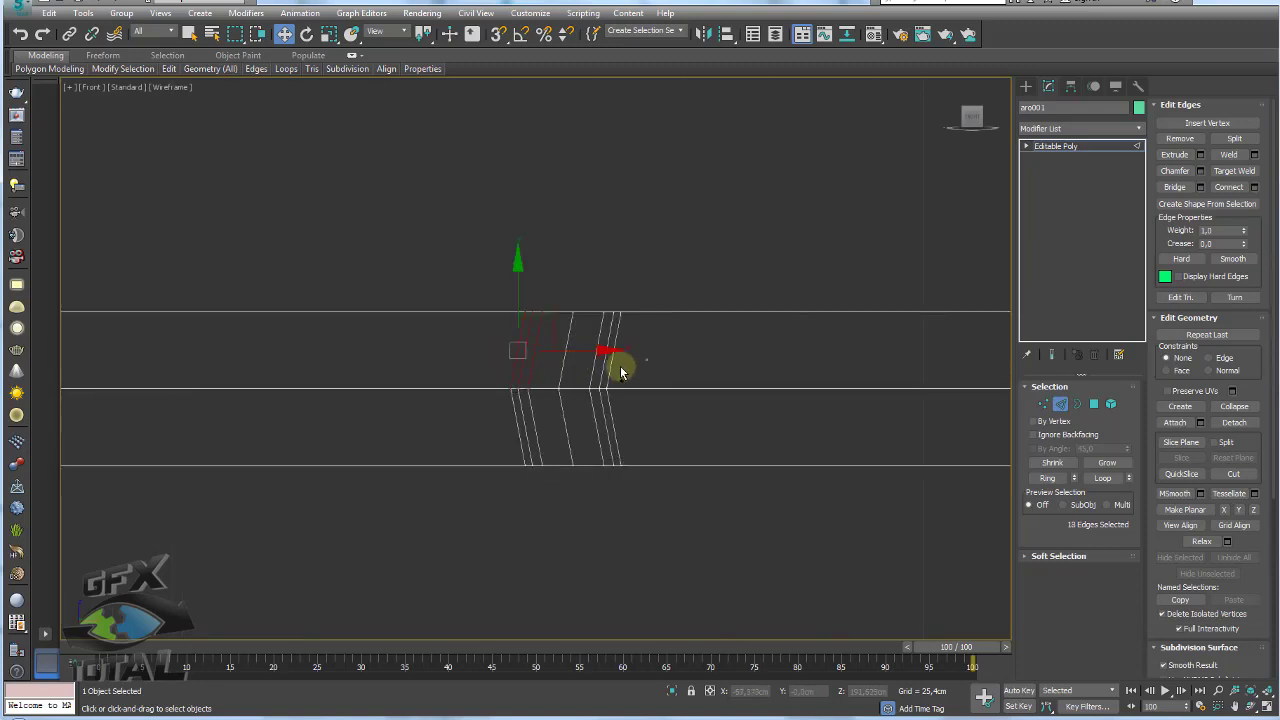
{"action": "scroll", "coordinate": [617, 340], "scroll_direction": "down", "scroll_amount": 3}
{"action": "double_click", "coordinate": [323, 351], "text": "ctrl"}
Select the remaining clustered loops and remove all 72 extra edges
{"action": "middle_click_drag", "start_coordinate": [768, 334], "coordinate": [315, 325]}
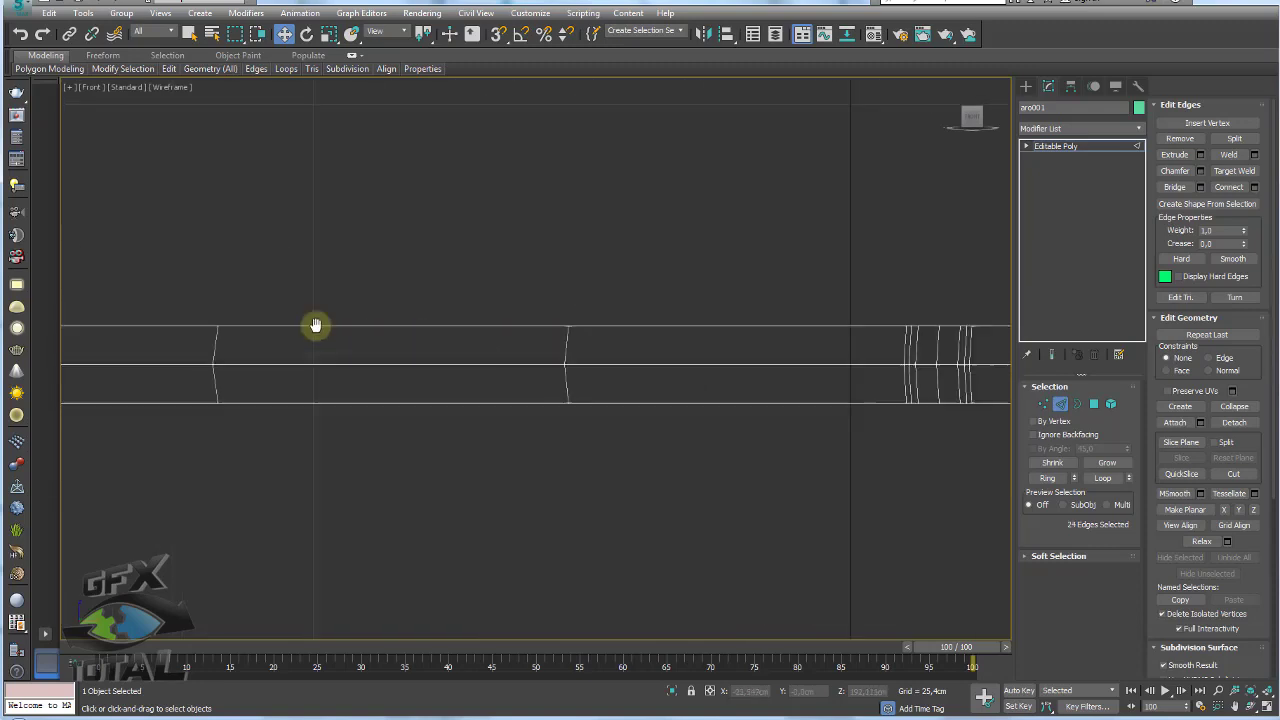
{"action": "middle_click_drag", "start_coordinate": [800, 375], "coordinate": [480, 357]}
{"action": "scroll", "coordinate": [545, 333], "scroll_direction": "up", "scroll_amount": 2}
{"action": "double_click", "coordinate": [650, 343], "text": "ctrl"}
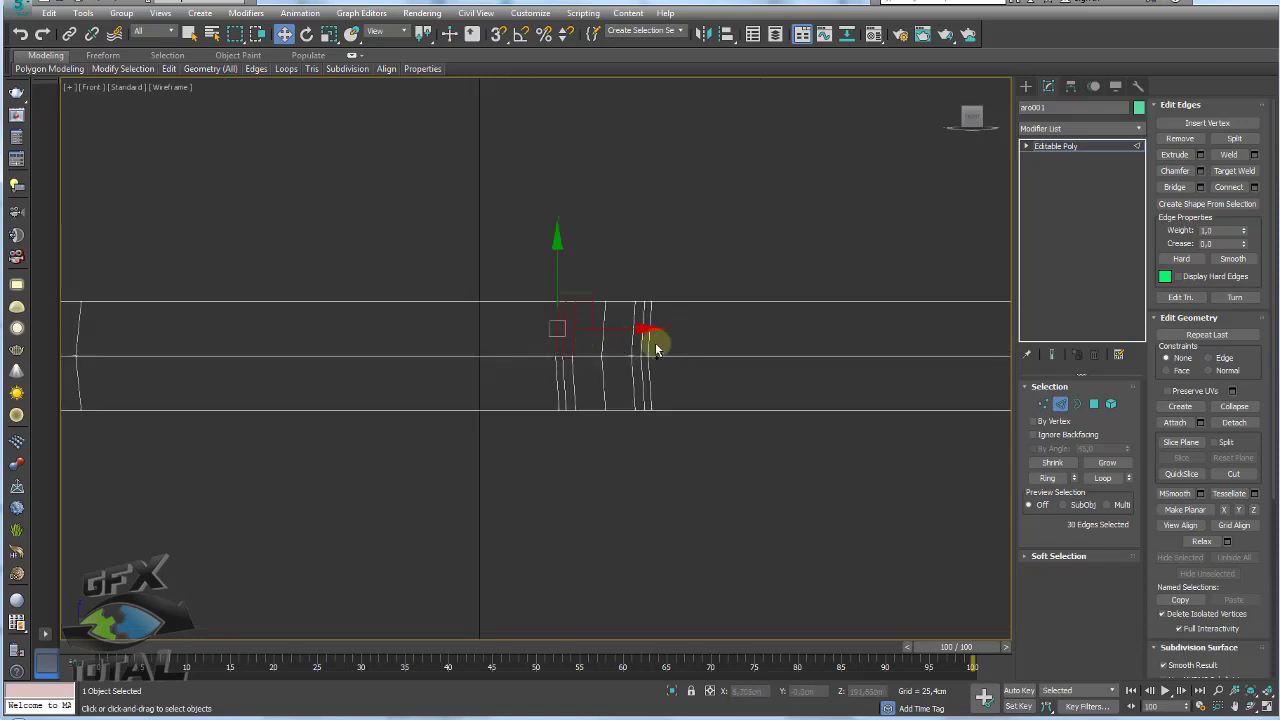
{"action": "scroll", "coordinate": [760, 320], "scroll_direction": "down", "scroll_amount": 3}
{"action": "middle_click_drag", "start_coordinate": [737, 317], "coordinate": [528, 332]}
{"action": "middle_click_drag", "start_coordinate": [647, 330], "coordinate": [850, 370]}
{"action": "scroll", "coordinate": [529, 360], "scroll_direction": "down", "scroll_amount": 3}
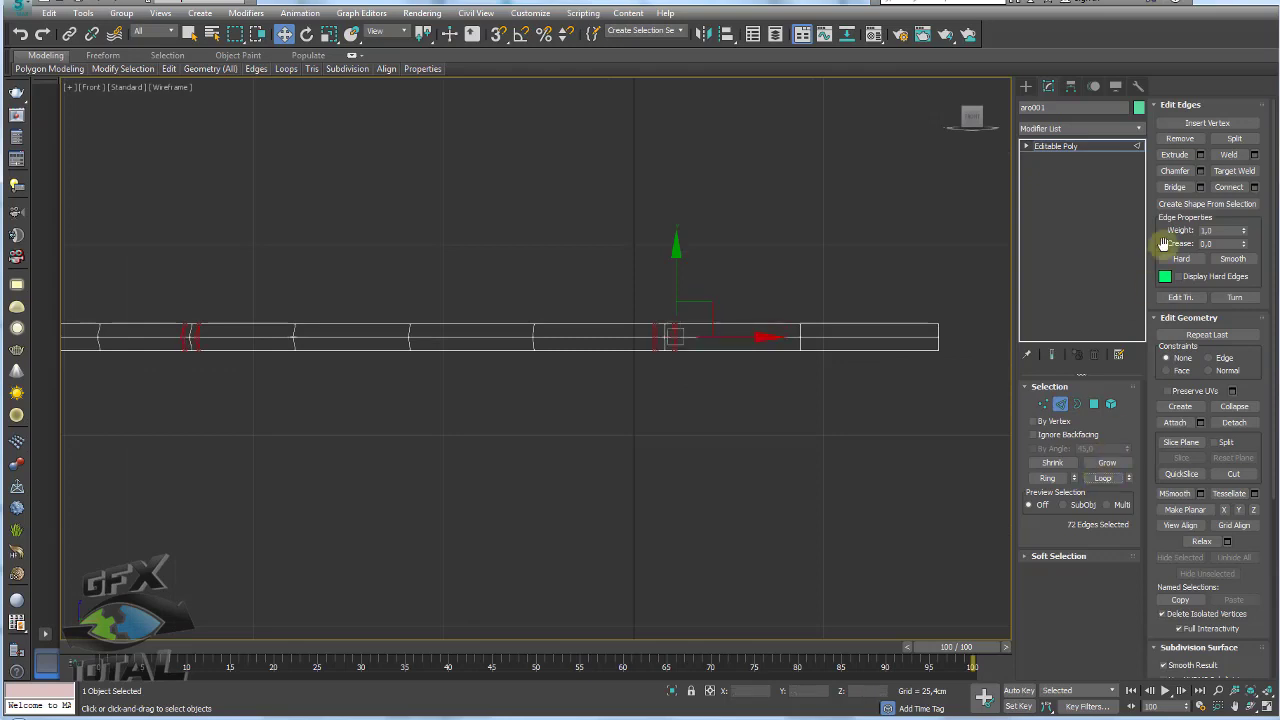
{"action": "left_click", "coordinate": [1180, 138]}
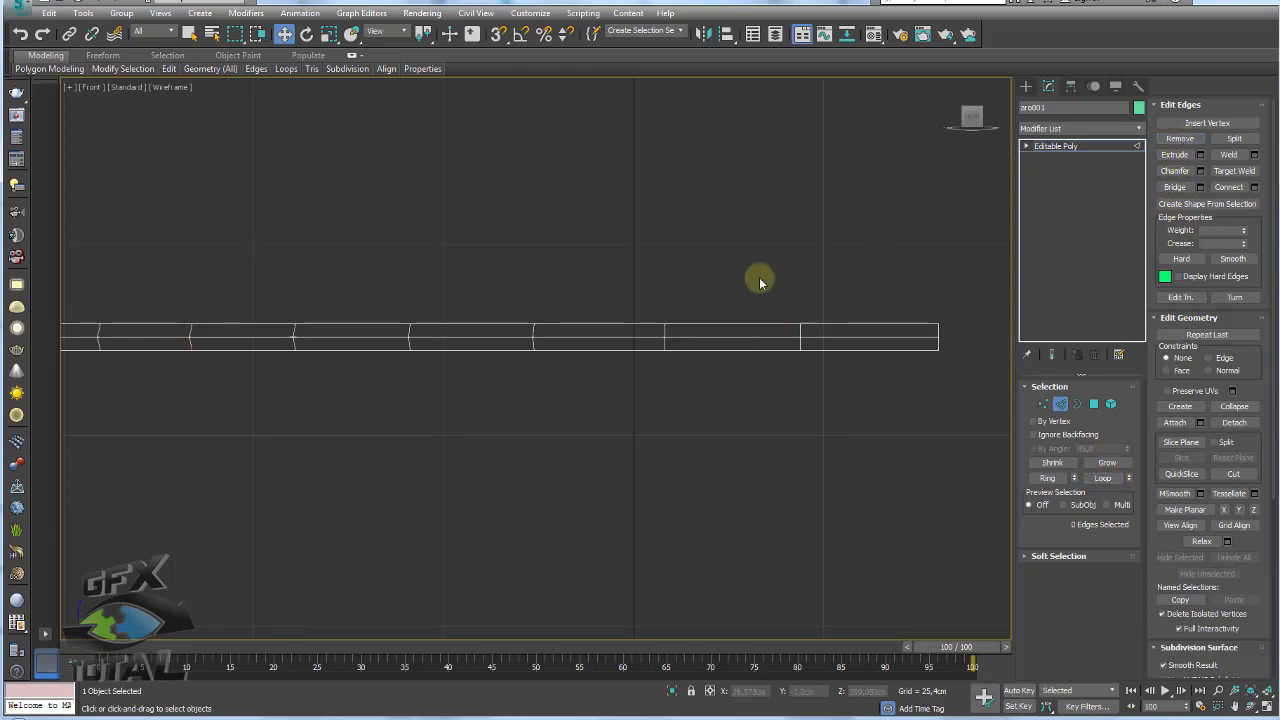
Select the aro001 band's edge loop and Shift-drag it down into a tall curved wall
{"action": "key", "text": "p"}
{"action": "mouse_move", "coordinate": [746, 286]}
{"action": "middle_mouse_down", "text": "alt"}
{"action": "mouse_move", "coordinate": [806, 343]}
{"action": "mouse_move", "coordinate": [872, 302]}
{"action": "mouse_move", "coordinate": [820, 286]}
{"action": "mouse_move", "coordinate": [735, 294]}
{"action": "middle_mouse_up", "text": "alt"}
{"action": "left_click", "coordinate": [1060, 147]}
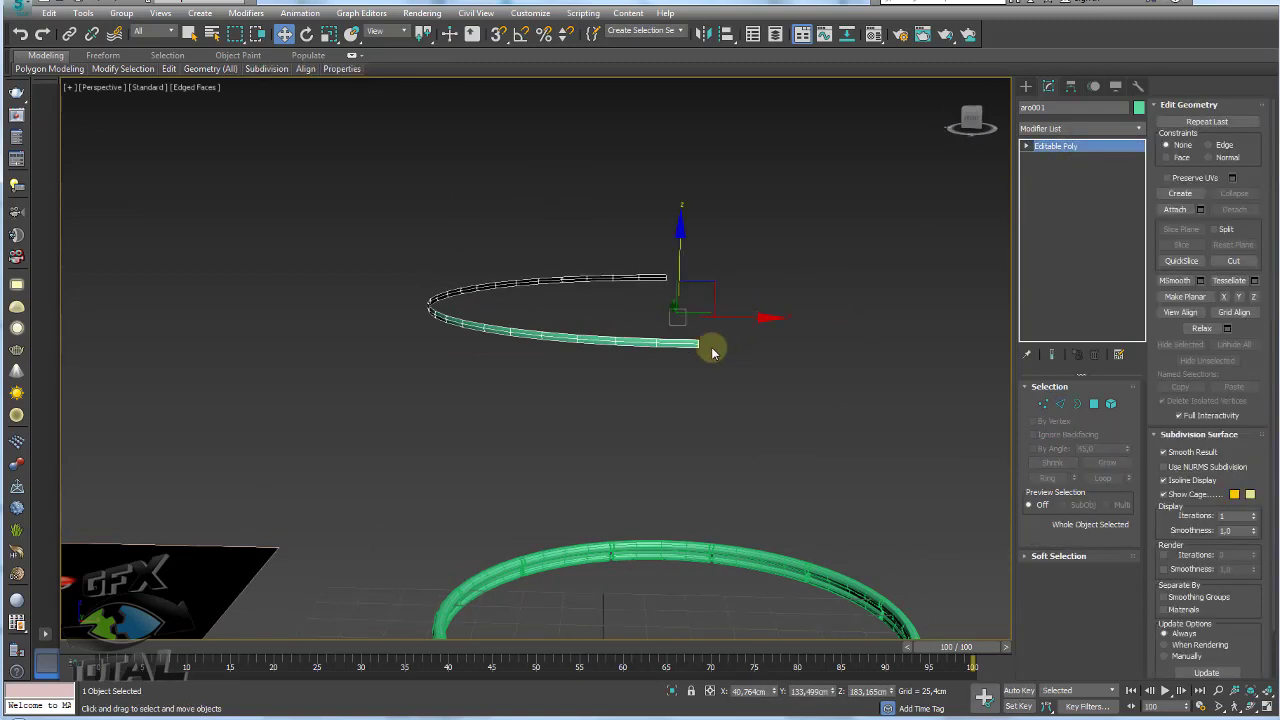
{"action": "scroll", "coordinate": [674, 357], "scroll_direction": "up", "scroll_amount": 3}
{"action": "left_click", "coordinate": [1060, 404]}
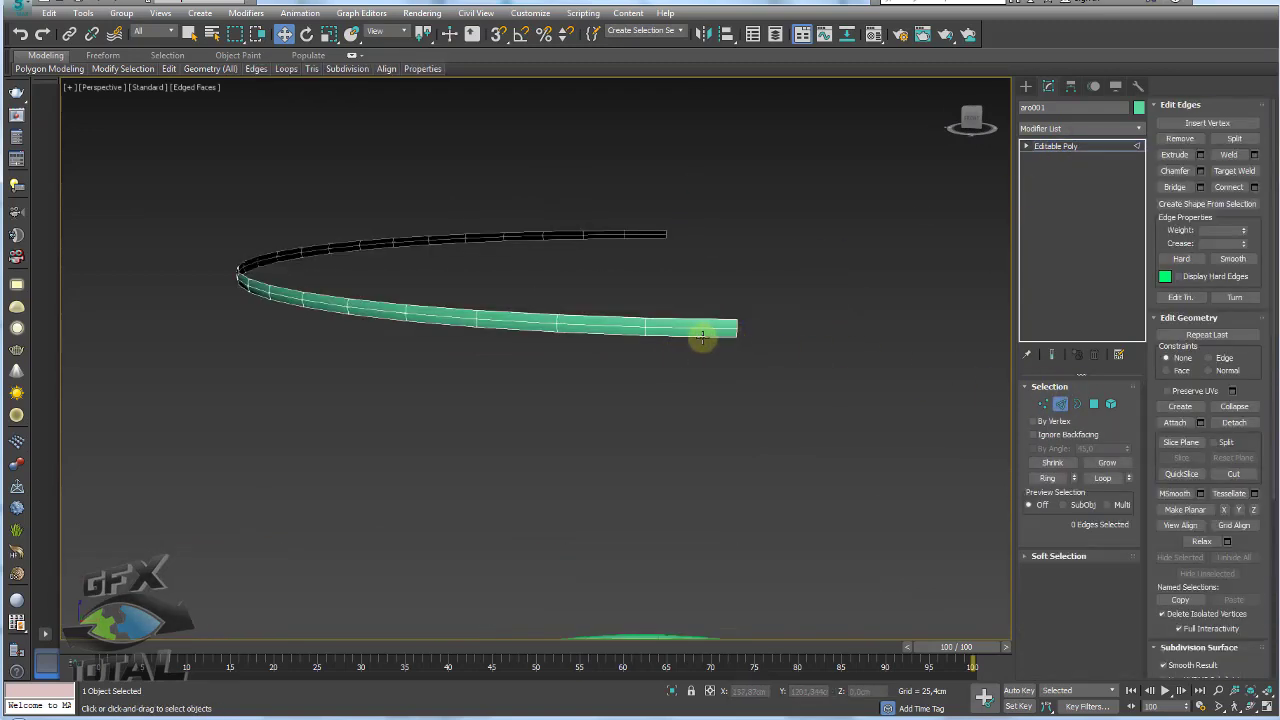
{"action": "left_click", "coordinate": [694, 332]}
{"action": "double_click", "coordinate": [700, 336]}
{"action": "left_click", "coordinate": [670, 338]}
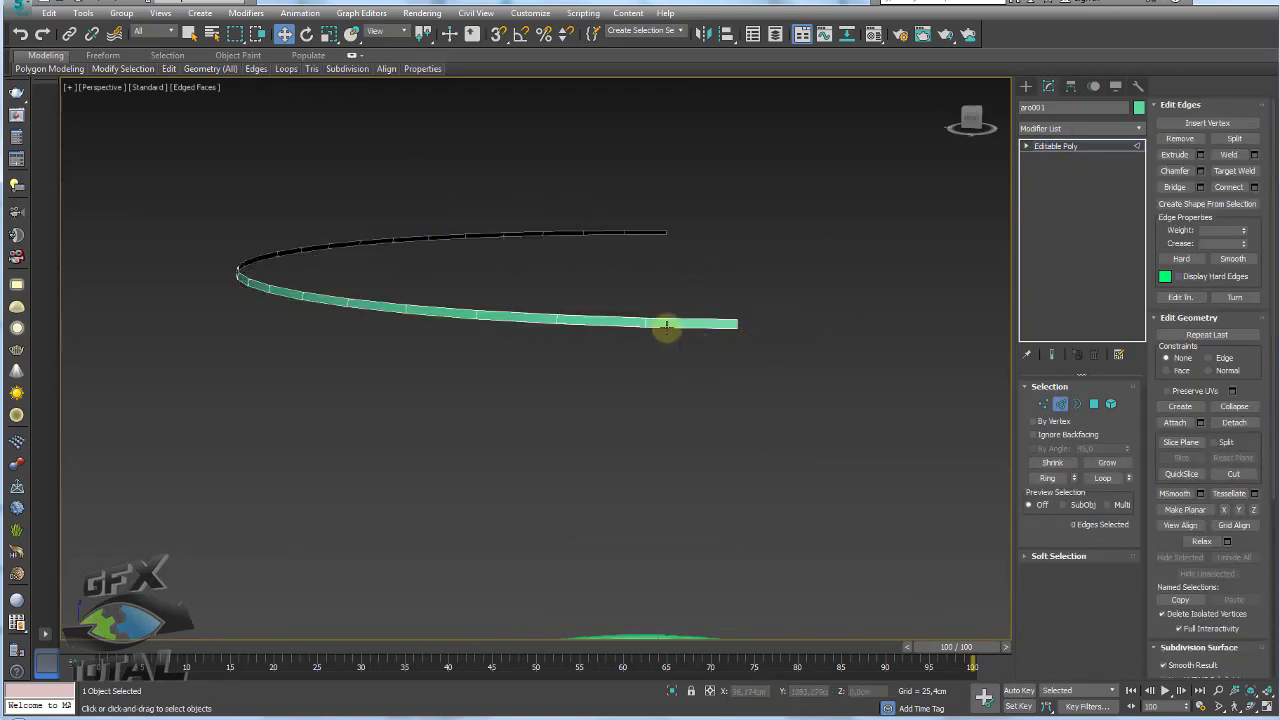
{"action": "double_click", "coordinate": [666, 325]}
{"action": "middle_click_drag", "start_coordinate": [677, 337], "coordinate": [537, 316], "text": "alt"}
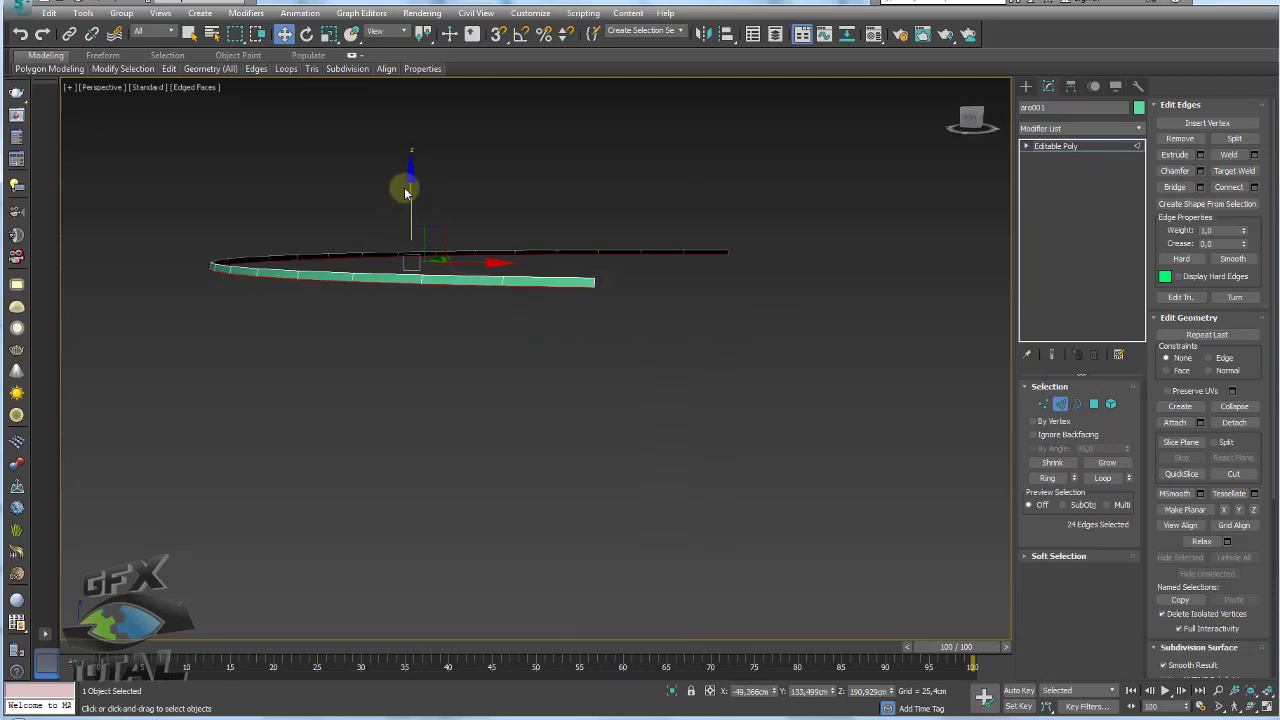
{"action": "left_click_drag", "start_coordinate": [409, 193], "coordinate": [409, 290], "text": "shift"}
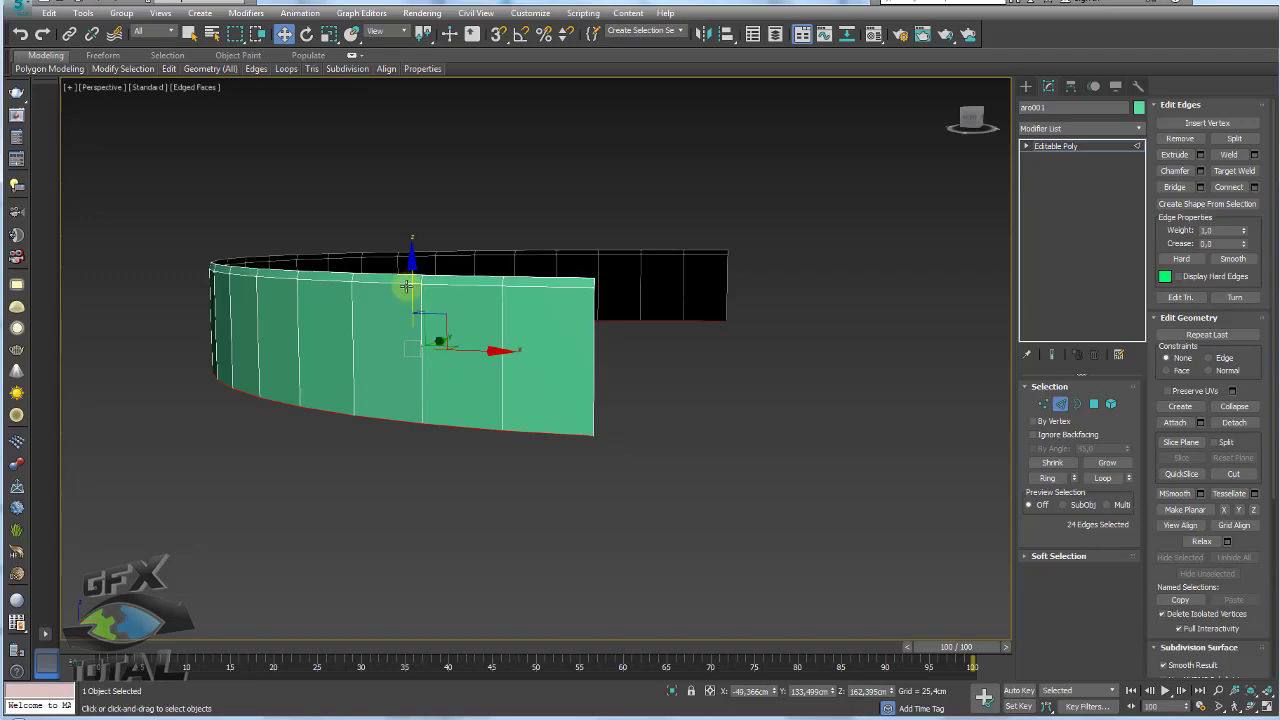
{"action": "scroll", "coordinate": [490, 285], "scroll_direction": "down", "scroll_amount": 3}
Colour the aro001 band purple
{"action": "left_click", "coordinate": [1056, 147]}
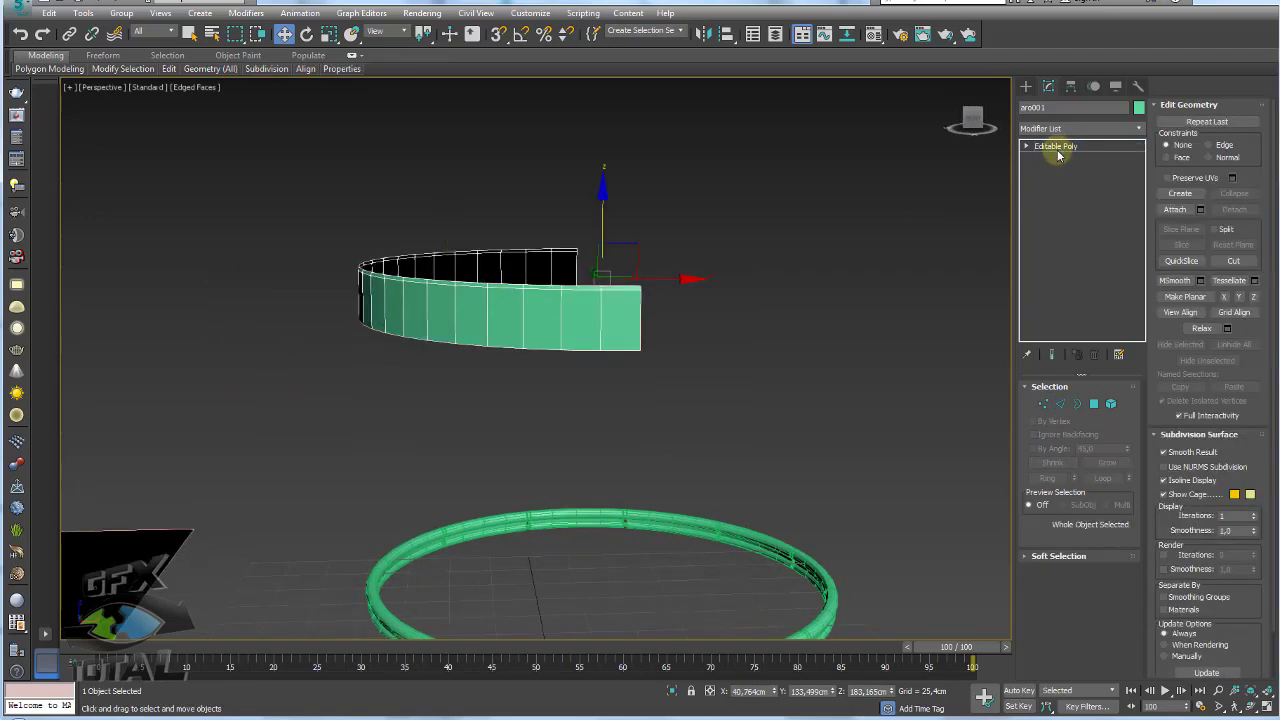
{"action": "left_click", "coordinate": [1138, 107]}
{"action": "left_click", "coordinate": [858, 276]}
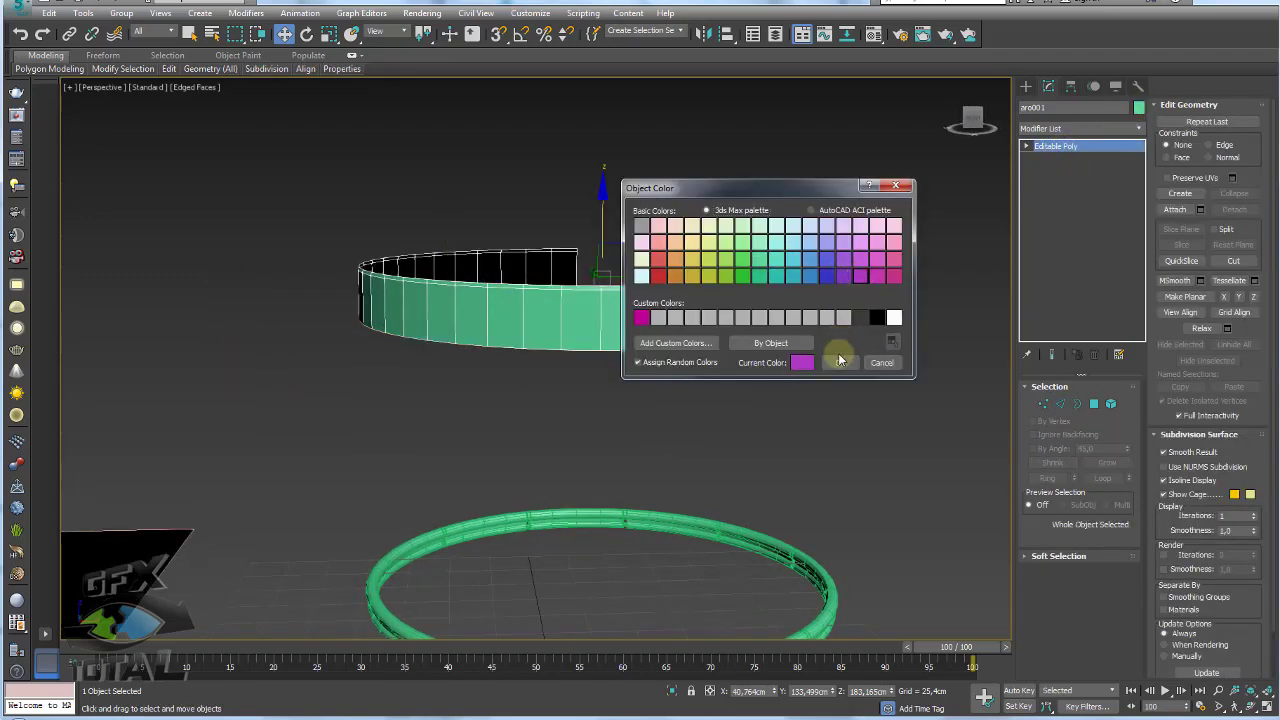
{"action": "left_click", "coordinate": [838, 362]}
{"action": "mouse_move", "coordinate": [805, 385]}
{"action": "middle_mouse_down", "text": "alt"}
{"action": "mouse_move", "coordinate": [763, 277]}
{"action": "mouse_move", "coordinate": [740, 254]}
{"action": "middle_mouse_up", "text": "alt"}
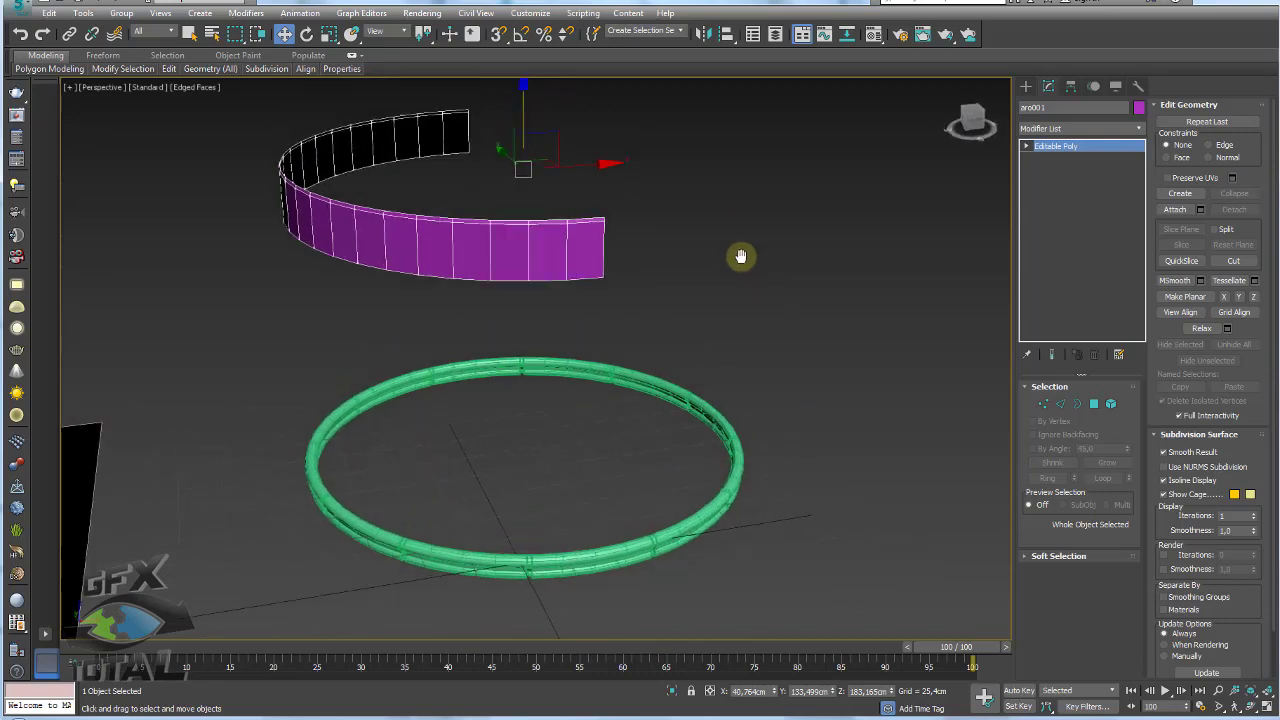
Align the band pivot-to-pivot with the aro ring on X, Y and Z
{"action": "left_click", "coordinate": [727, 36]}
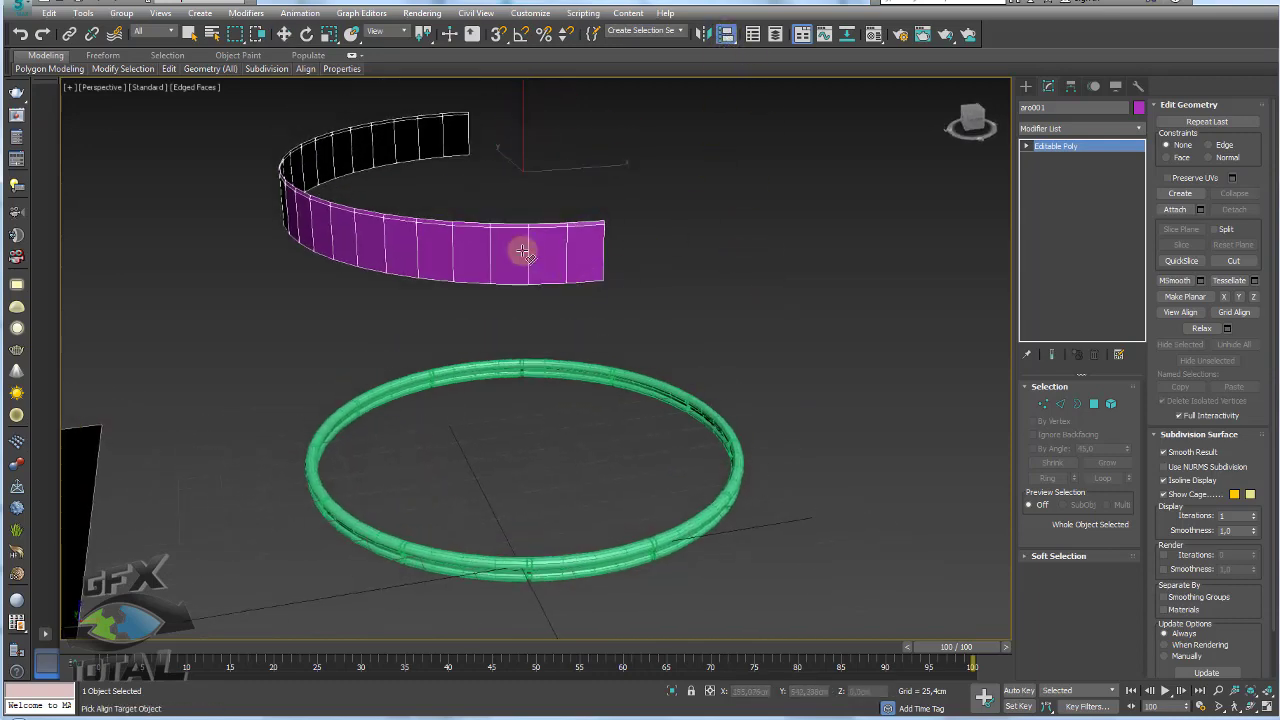
{"action": "left_click", "coordinate": [597, 375]}
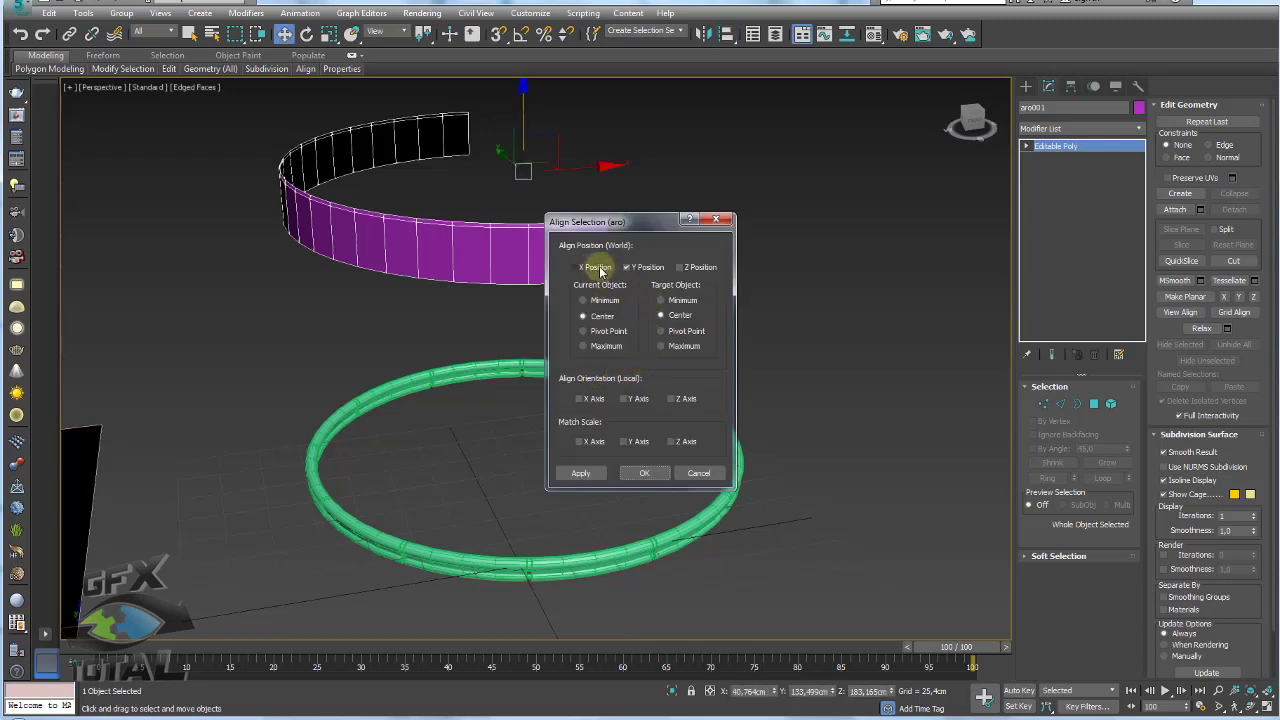
{"action": "left_click", "coordinate": [581, 268]}
{"action": "left_click", "coordinate": [682, 267]}
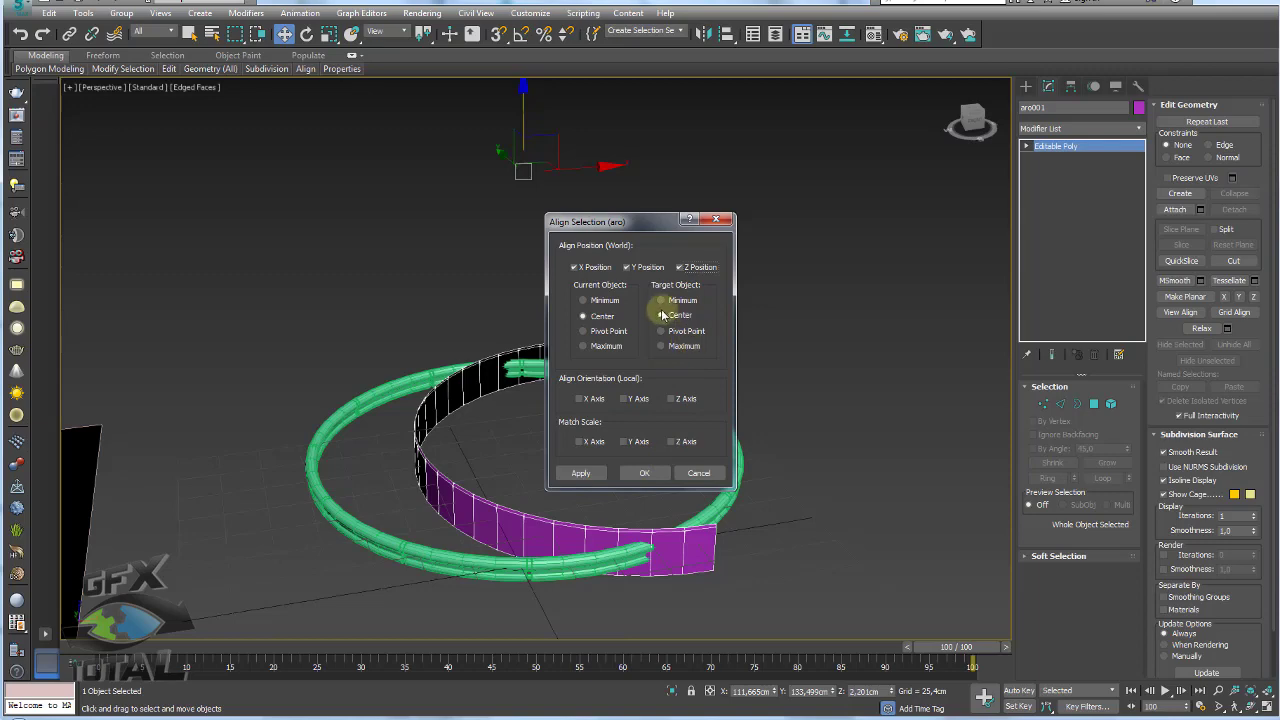
{"action": "left_click", "coordinate": [596, 332]}
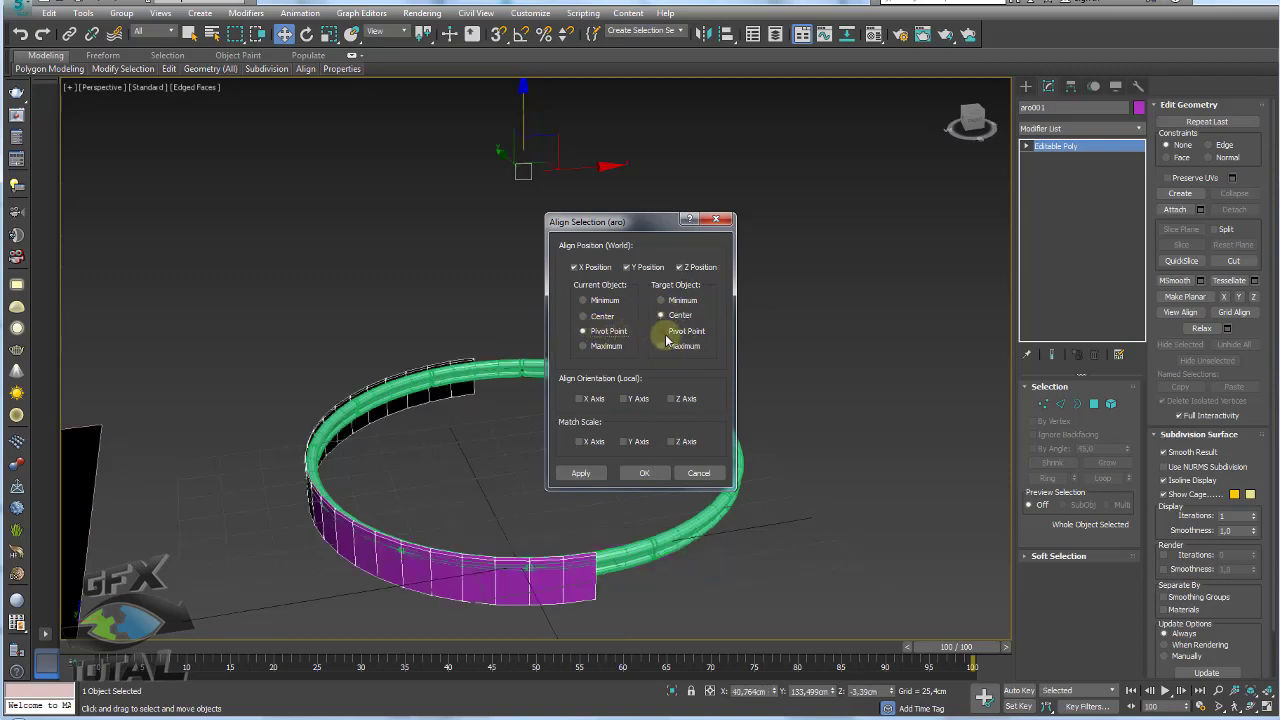
{"action": "left_click", "coordinate": [672, 333]}
{"action": "left_click", "coordinate": [646, 474]}
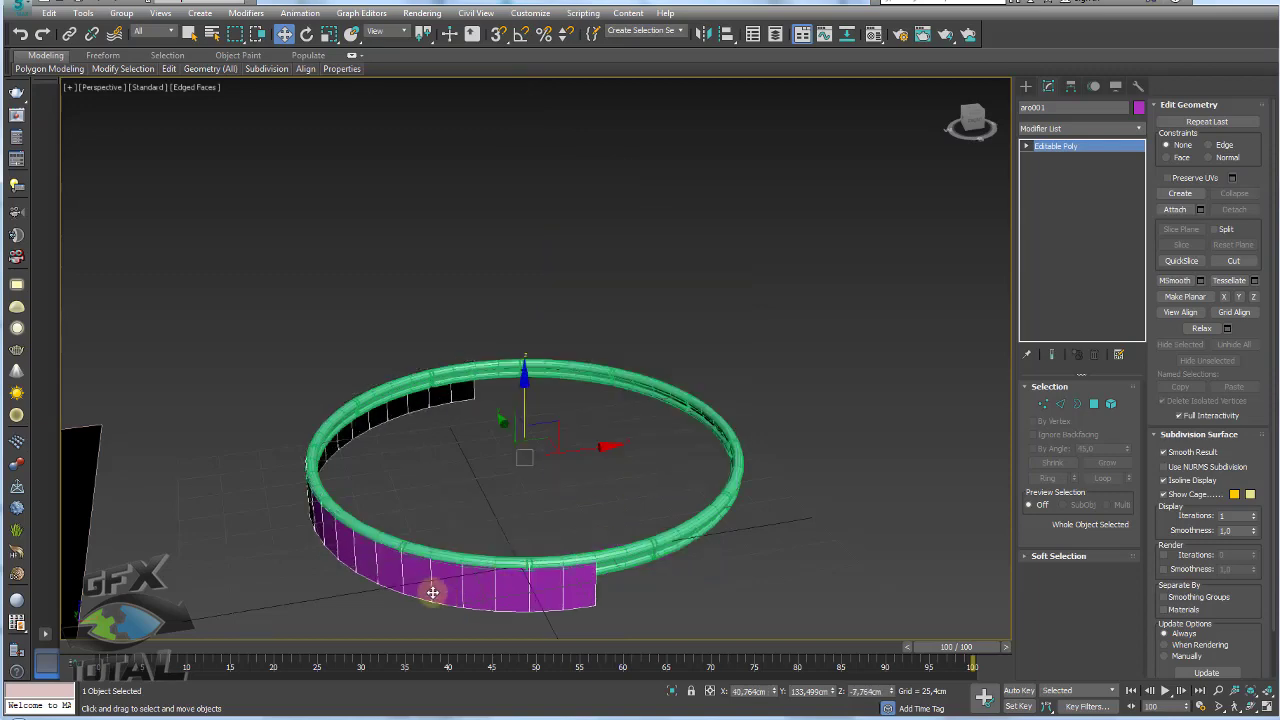
{"action": "mouse_move", "coordinate": [429, 591]}
{"action": "middle_mouse_down", "text": "alt"}
{"action": "mouse_move", "coordinate": [523, 429]}
{"action": "mouse_move", "coordinate": [476, 413]}
{"action": "middle_mouse_up", "text": "alt"}
{"action": "scroll", "coordinate": [476, 413], "scroll_direction": "up", "scroll_amount": 3}
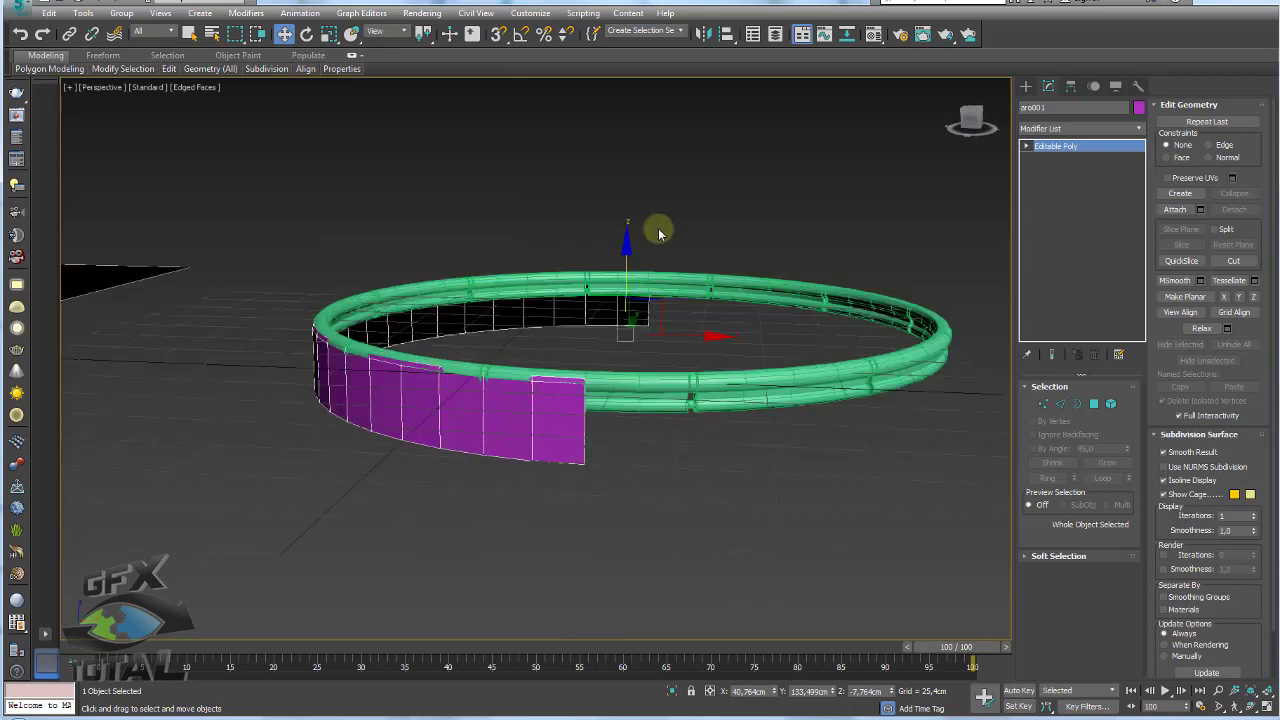
{"action": "middle_click_drag", "start_coordinate": [604, 366], "coordinate": [634, 363], "text": "alt"}
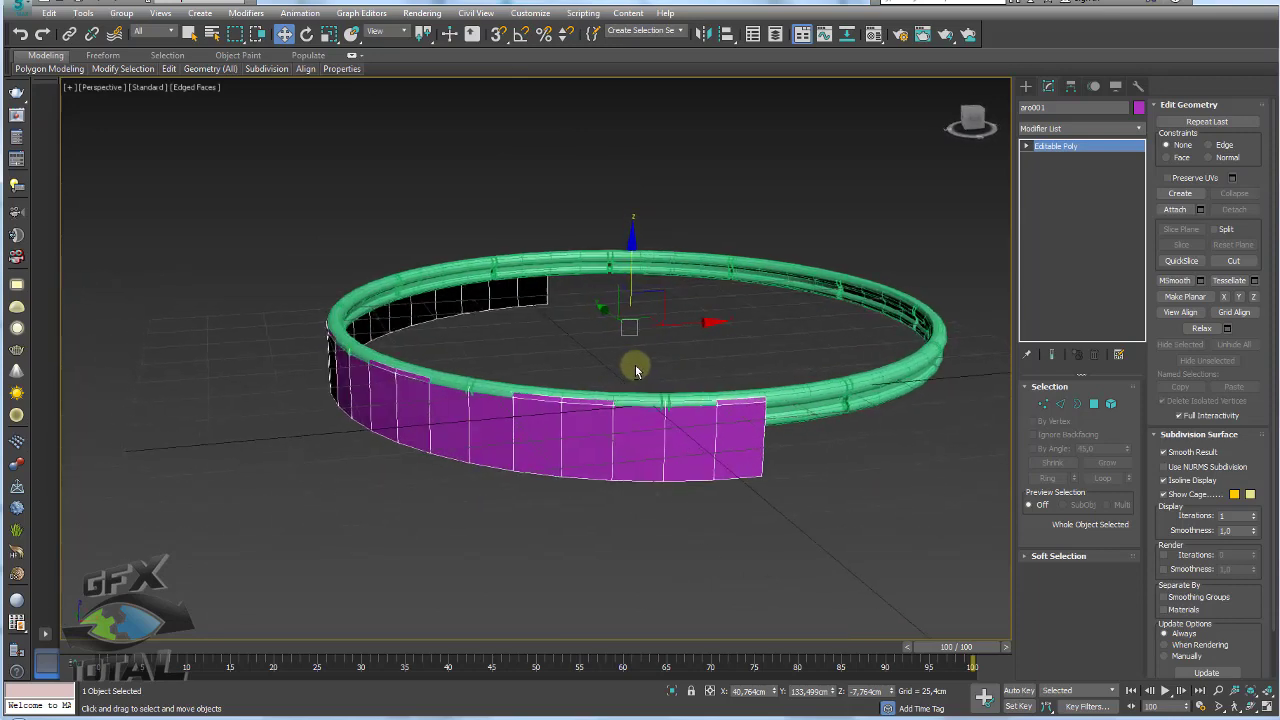
{"action": "scroll", "coordinate": [674, 406], "scroll_direction": "up", "scroll_amount": 2}
{"action": "scroll", "coordinate": [666, 409], "scroll_direction": "up", "scroll_amount": 2}
{"action": "scroll", "coordinate": [600, 380], "scroll_direction": "up", "scroll_amount": 2}
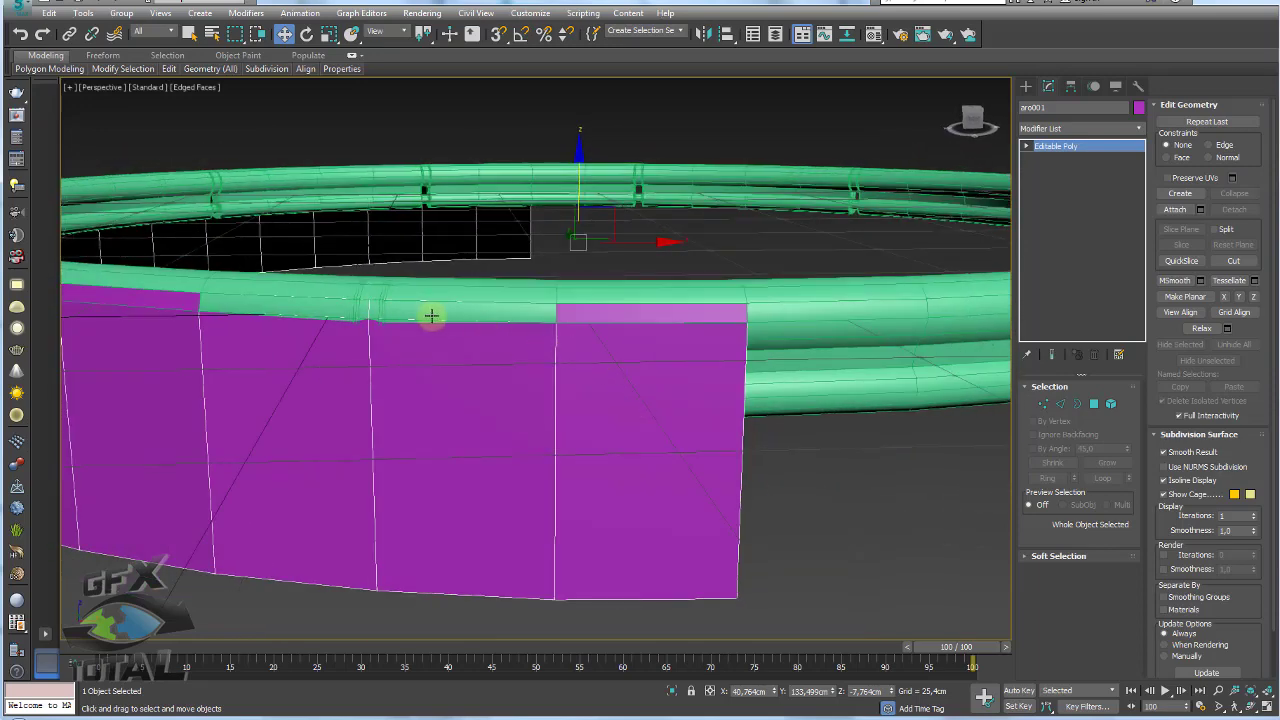
{"action": "middle_click_drag", "start_coordinate": [431, 316], "coordinate": [497, 320], "text": "alt"}
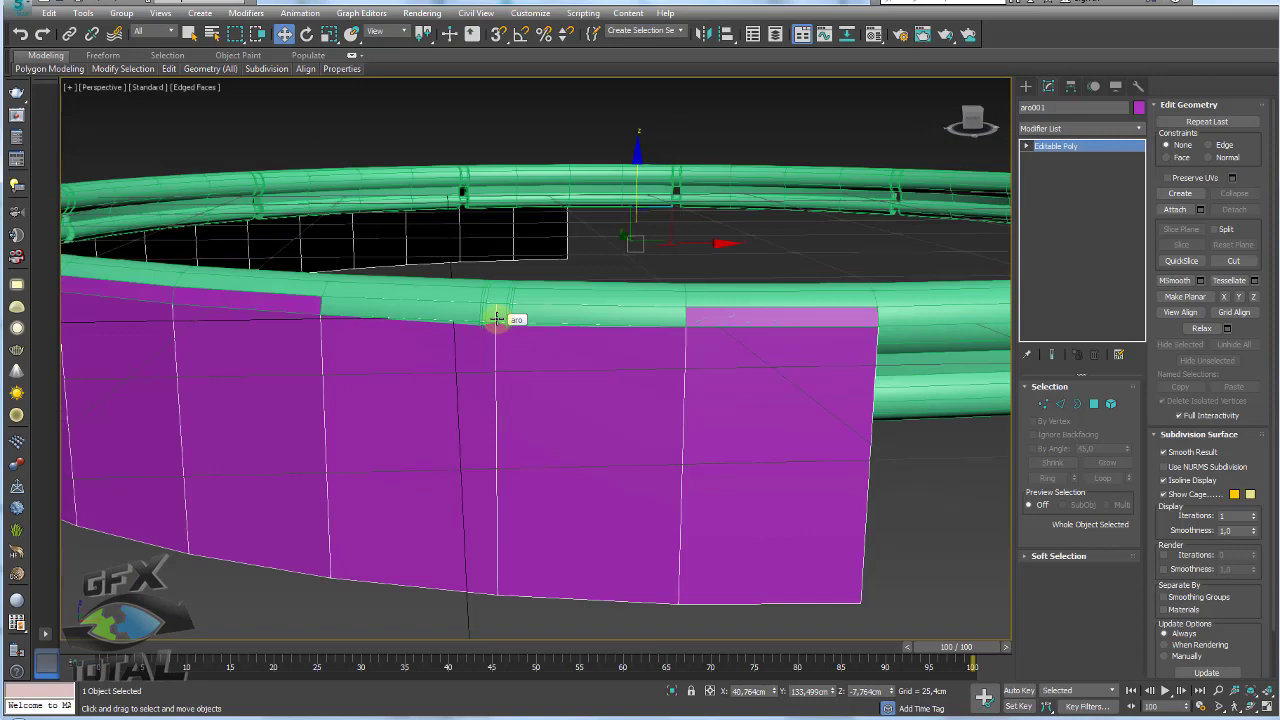
{"action": "scroll", "coordinate": [497, 318], "scroll_direction": "down", "scroll_amount": 3}
{"action": "scroll", "coordinate": [491, 331], "scroll_direction": "down", "scroll_amount": 2}
{"action": "mouse_move", "coordinate": [491, 343]}
{"action": "middle_mouse_down", "text": "alt"}
{"action": "mouse_move", "coordinate": [513, 335]}
{"action": "mouse_move", "coordinate": [514, 377]}
{"action": "mouse_move", "coordinate": [537, 380]}
{"action": "mouse_move", "coordinate": [380, 406]}
{"action": "middle_mouse_up", "text": "alt"}
{"action": "scroll", "coordinate": [471, 360], "scroll_direction": "down", "scroll_amount": 3}
{"action": "scroll", "coordinate": [380, 406], "scroll_direction": "up", "scroll_amount": 3}
{"action": "scroll", "coordinate": [553, 386], "scroll_direction": "up", "scroll_amount": 5}
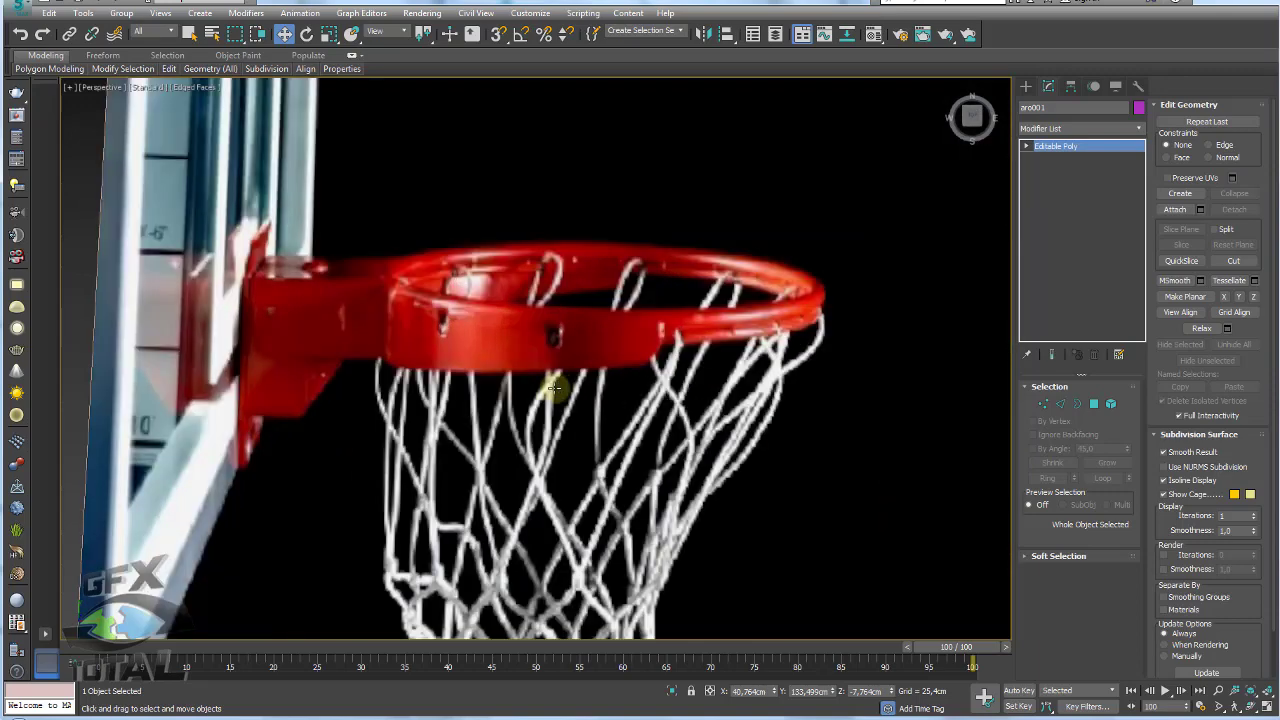
{"action": "left_click", "coordinate": [395, 368]}
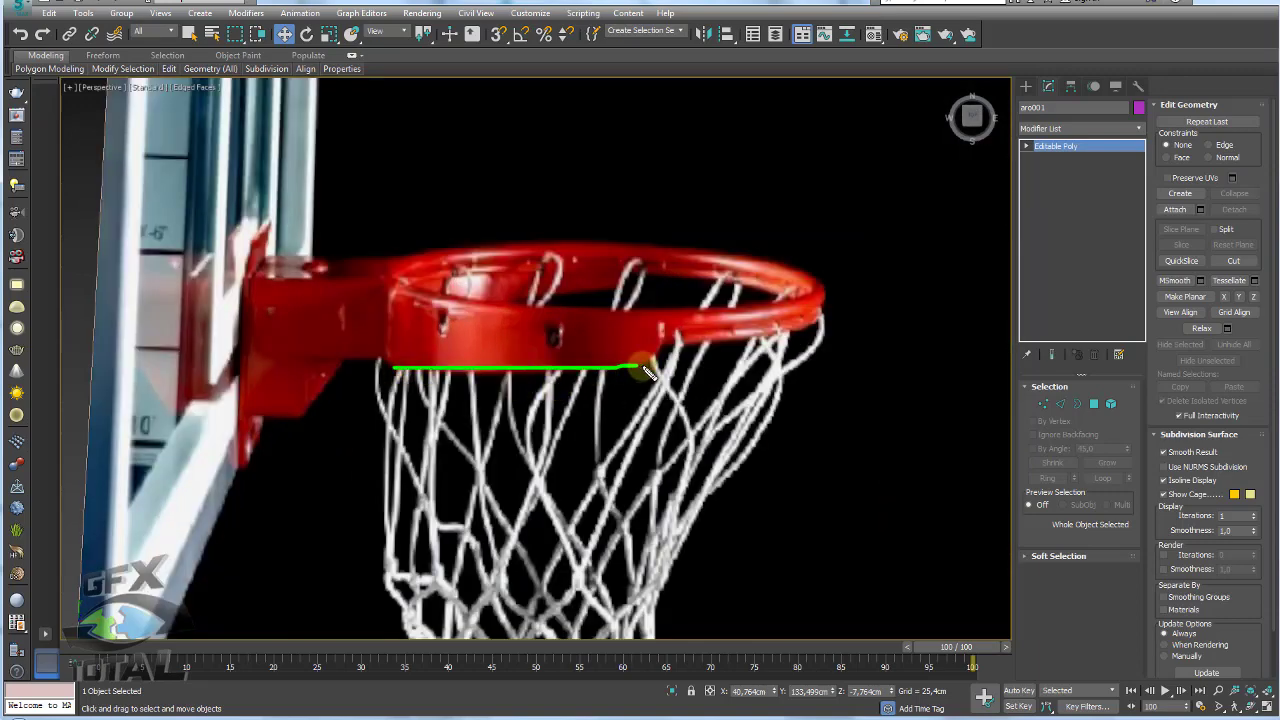
{"action": "left_click_drag", "start_coordinate": [673, 350], "coordinate": [667, 349]}
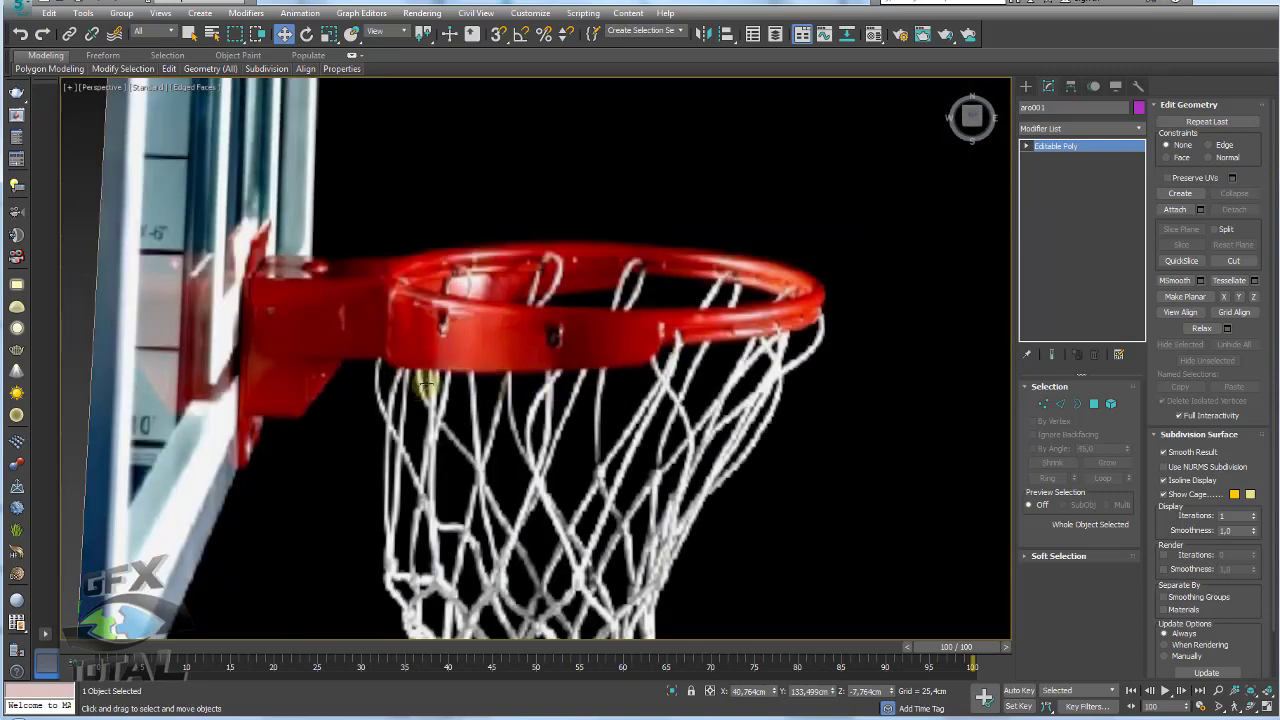
{"action": "left_click_drag", "start_coordinate": [408, 375], "coordinate": [660, 384]}
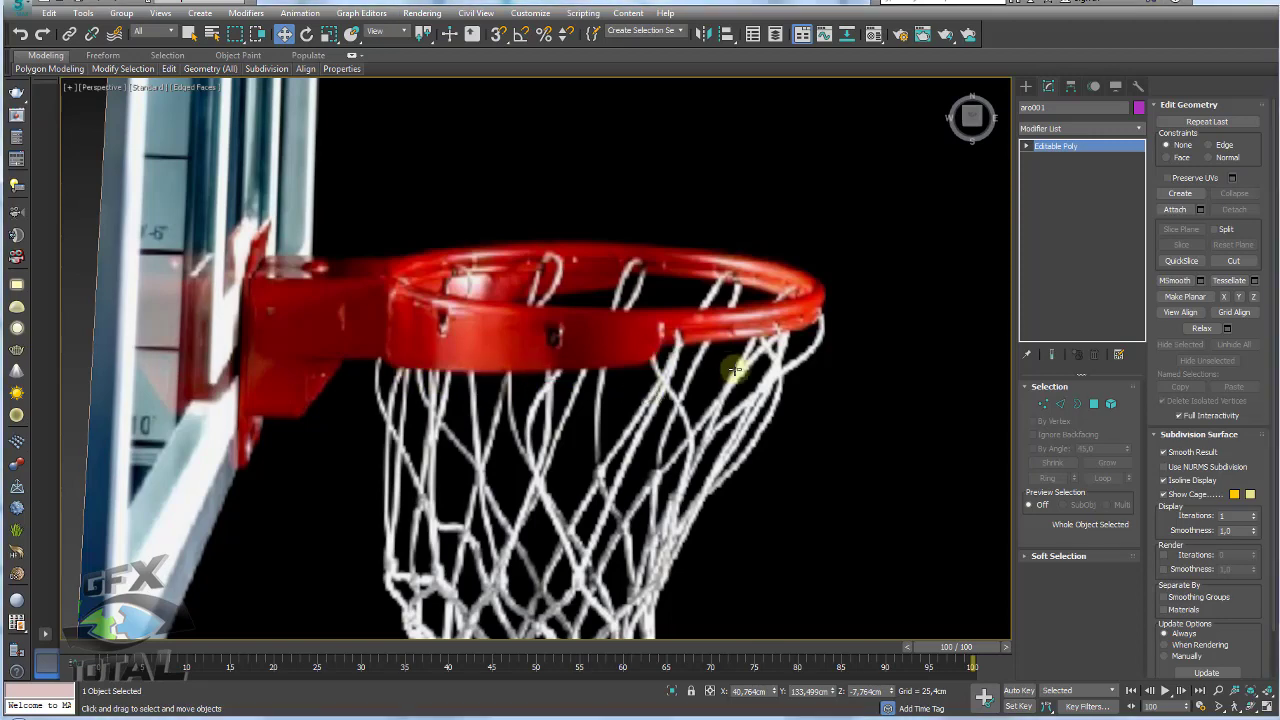
{"action": "scroll", "coordinate": [636, 377], "scroll_direction": "down", "scroll_amount": 5}
{"action": "mouse_move", "coordinate": [636, 377]}
{"action": "middle_mouse_down"}
{"action": "mouse_move", "coordinate": [420, 289]}
{"action": "mouse_move", "coordinate": [774, 349]}
{"action": "mouse_move", "coordinate": [711, 351]}
{"action": "middle_mouse_up"}
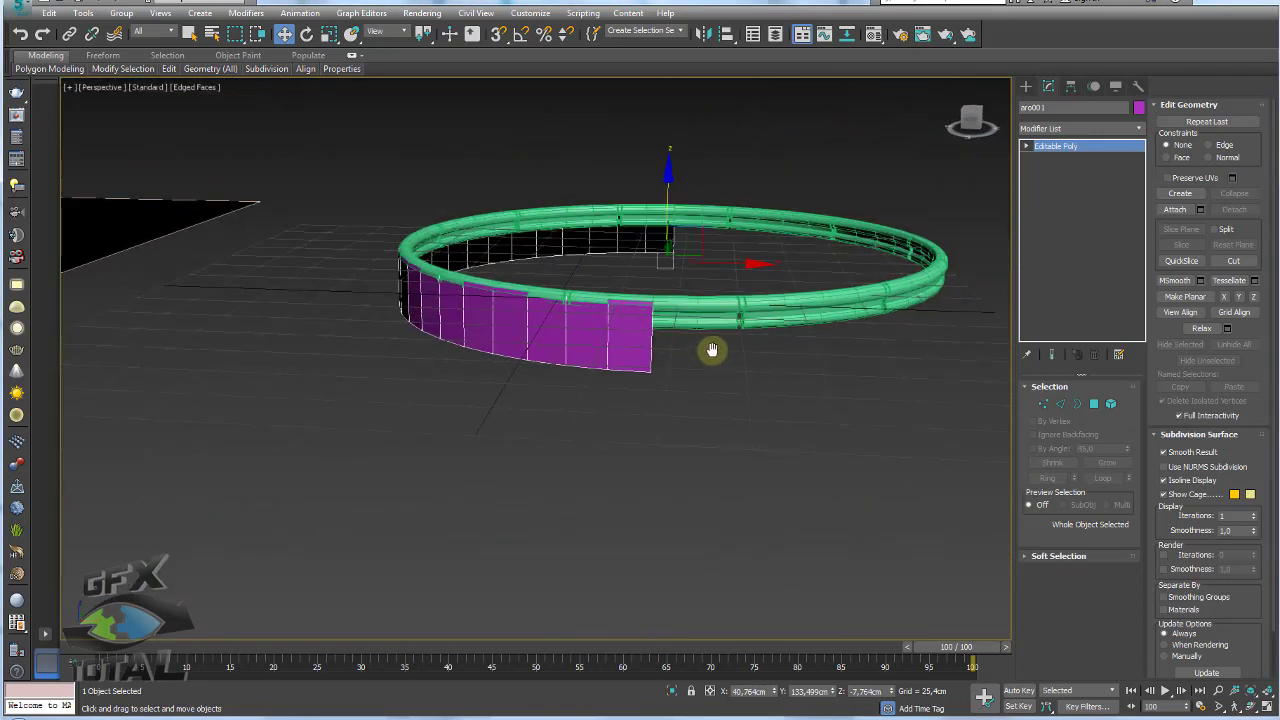
Add an FFD 2x2x2 modifier to the band, then remove it again
{"action": "left_click", "coordinate": [1138, 128]}
{"action": "scroll", "coordinate": [1140, 230], "scroll_direction": "down", "scroll_amount": 5}
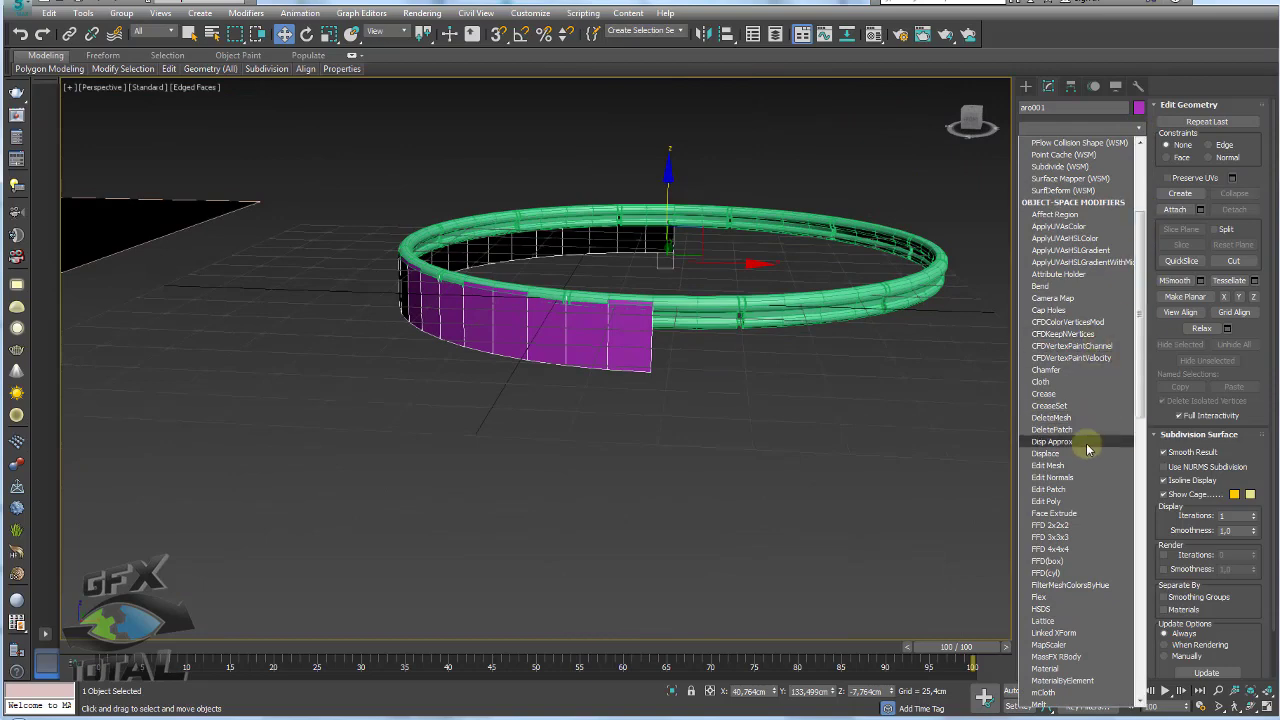
{"action": "left_click", "coordinate": [1050, 525]}
{"action": "mouse_move", "coordinate": [903, 491]}
{"action": "middle_mouse_down", "text": "alt"}
{"action": "mouse_move", "coordinate": [1063, 237]}
{"action": "mouse_move", "coordinate": [886, 300]}
{"action": "middle_mouse_up", "text": "alt"}
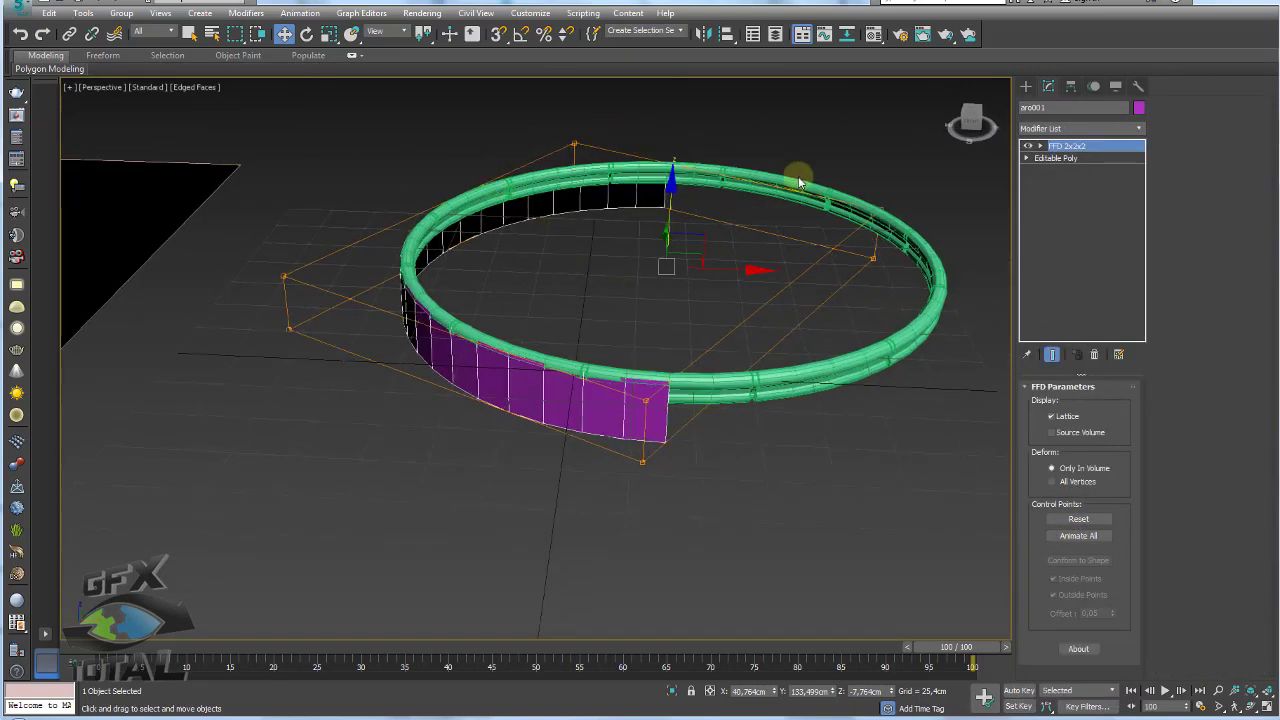
{"action": "left_click", "coordinate": [1094, 354]}
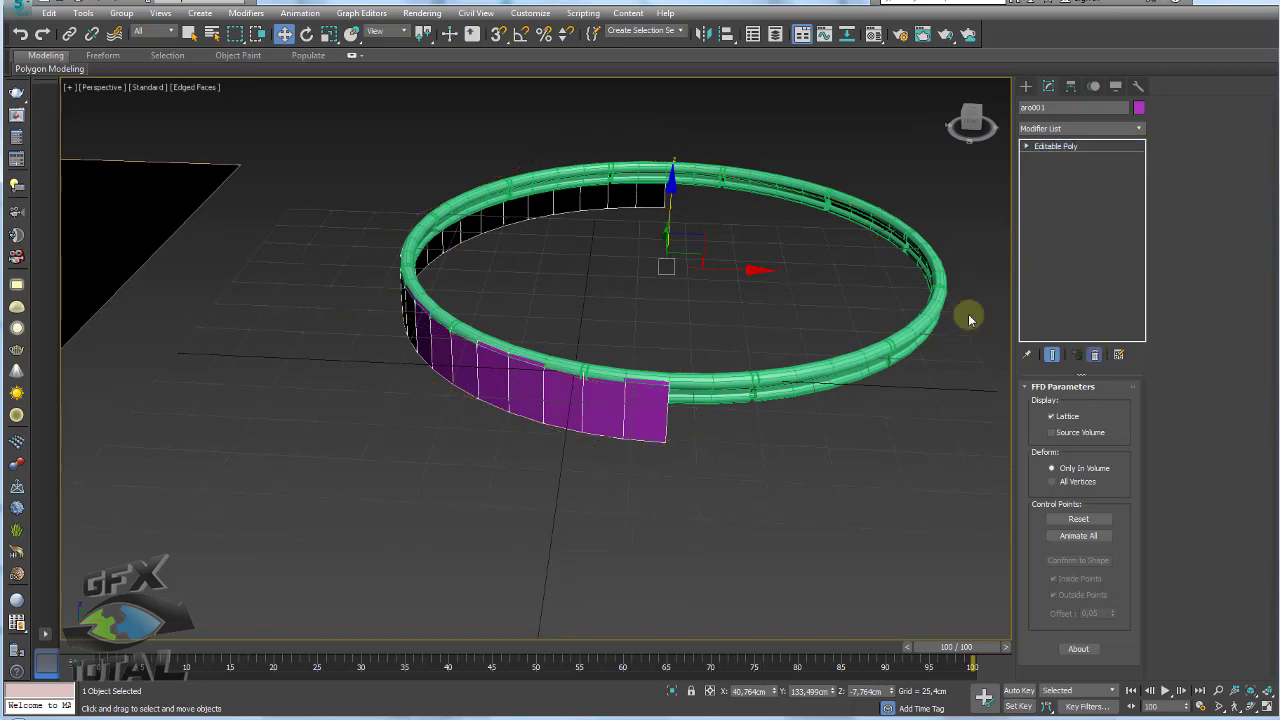
{"action": "middle_click_drag", "start_coordinate": [971, 314], "coordinate": [948, 247], "text": "alt"}
Create a new box beside the ring and align it to the purple band
{"action": "left_click", "coordinate": [1025, 86]}
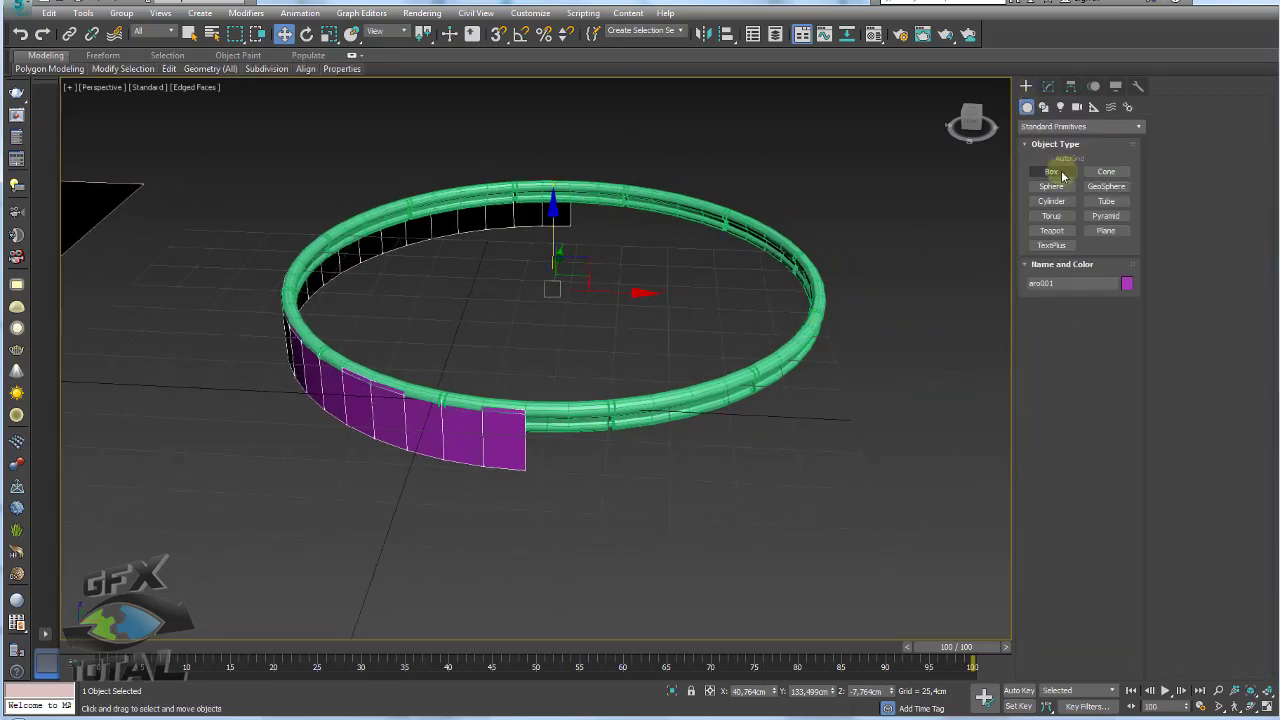
{"action": "left_click", "coordinate": [1051, 171]}
{"action": "left_click_drag", "start_coordinate": [872, 445], "coordinate": [849, 480]}
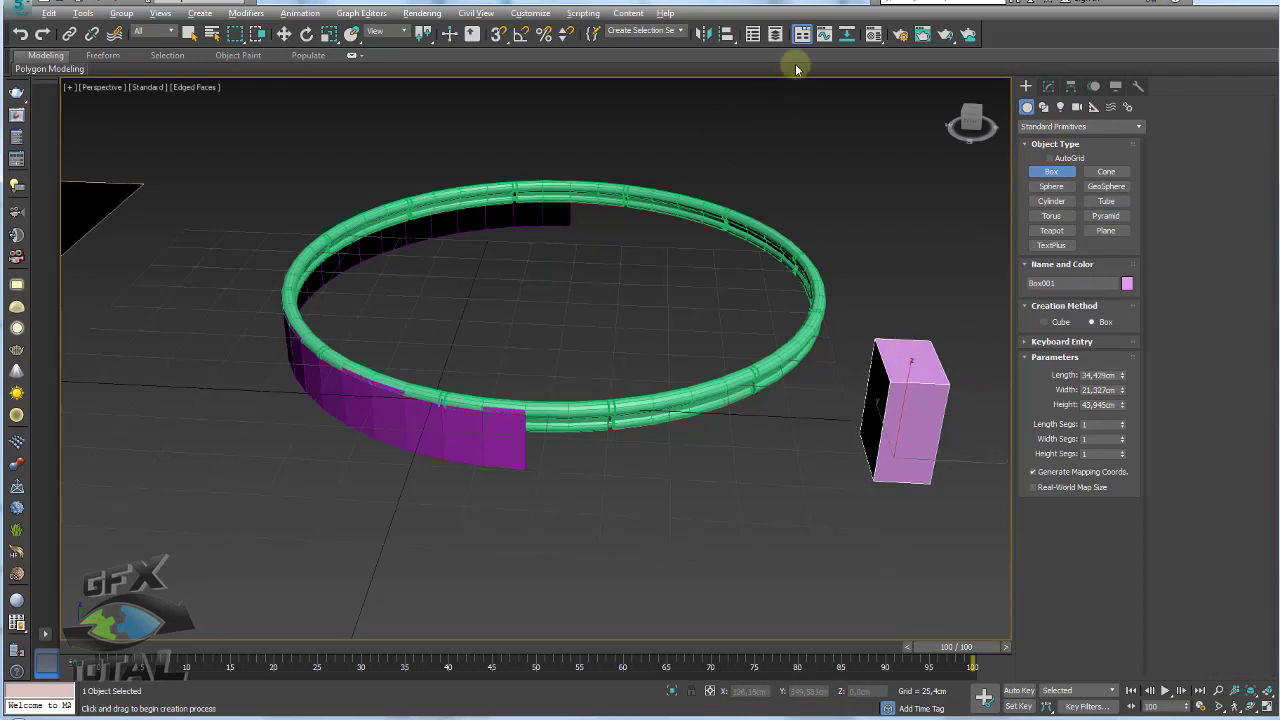
{"action": "key", "text": "w"}
{"action": "key", "text": "alt+a"}
{"action": "left_click", "coordinate": [537, 216]}
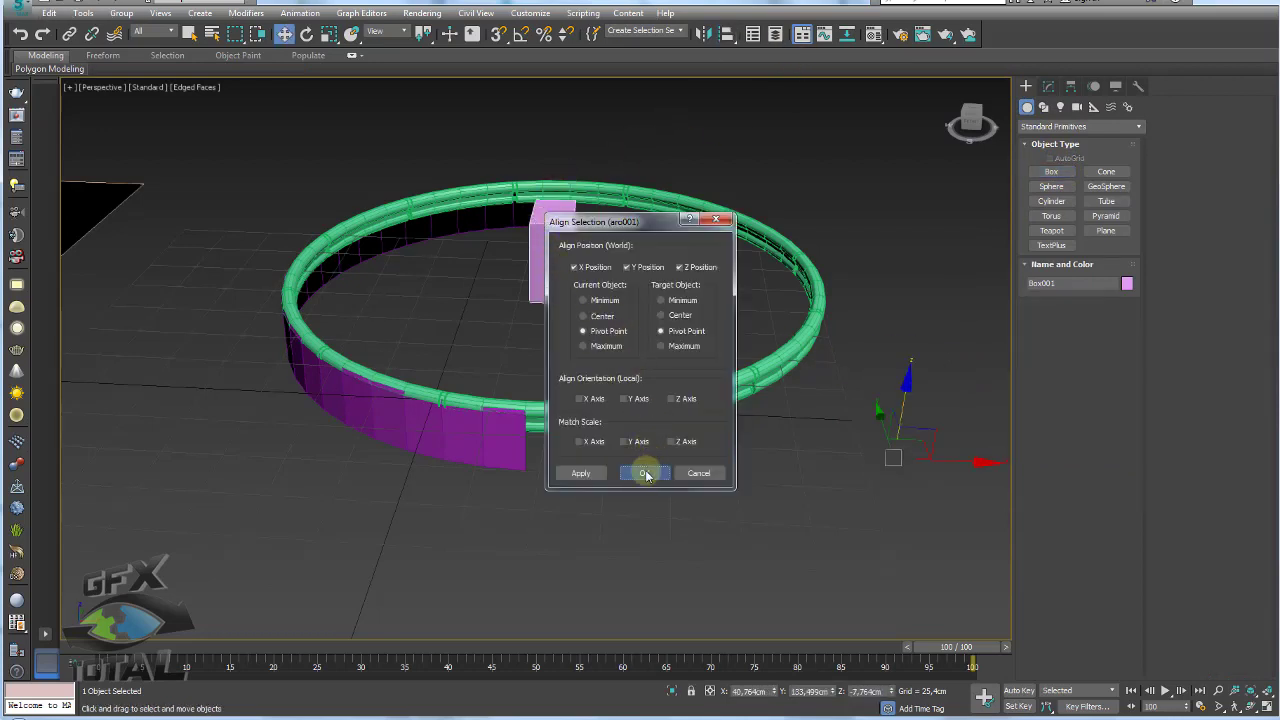
{"action": "left_click", "coordinate": [646, 474]}
Convert the new box to an editable poly
{"action": "left_click", "coordinate": [514, 445]}
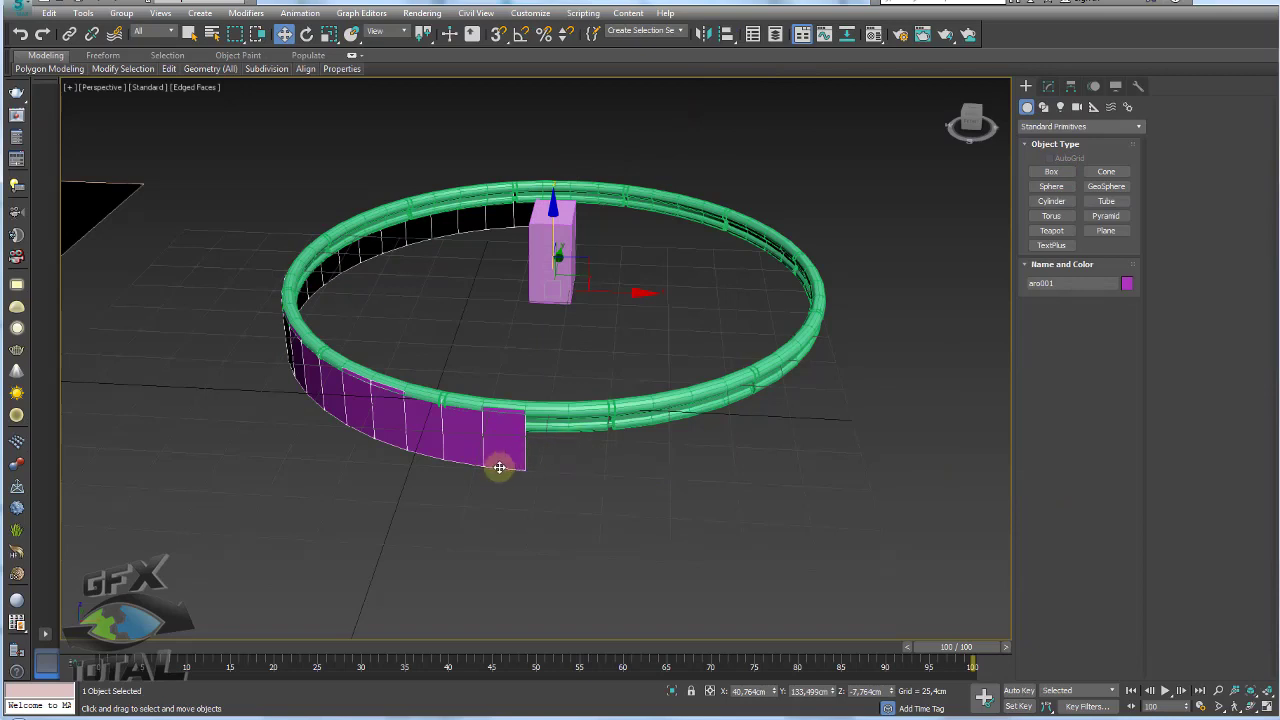
{"action": "left_click", "coordinate": [542, 251]}
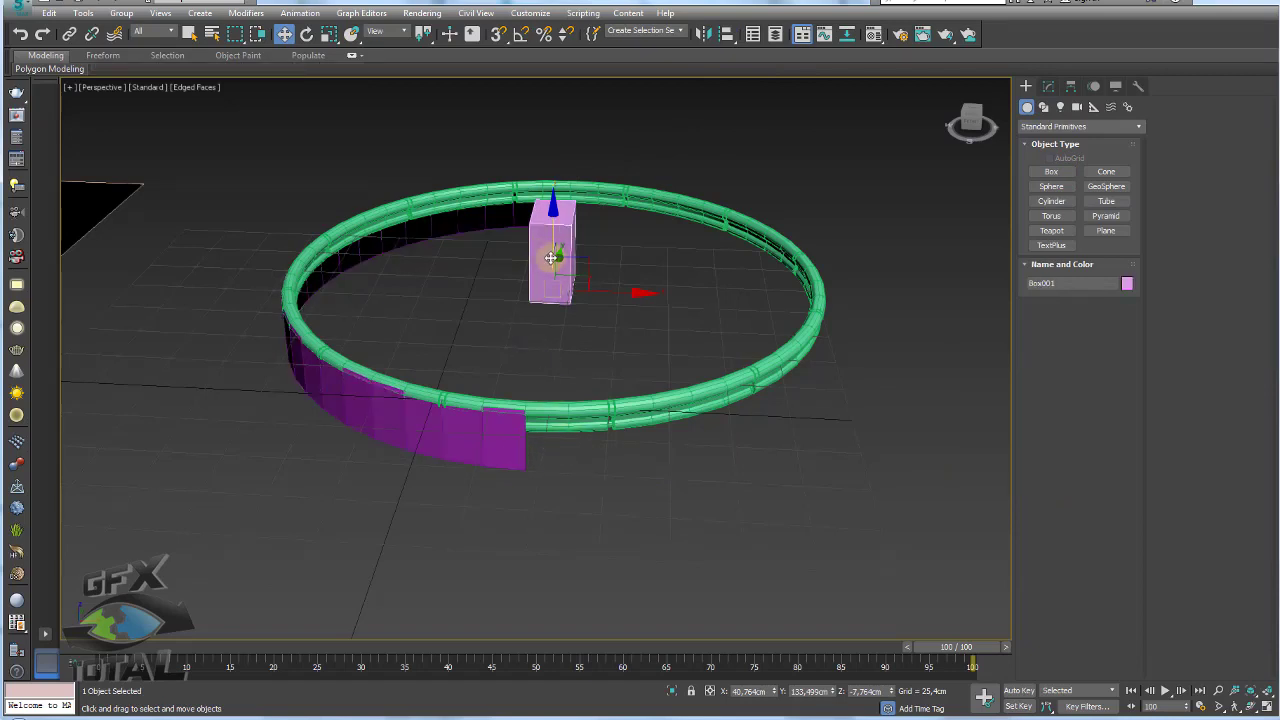
{"action": "right_click", "coordinate": [551, 257]}
{"action": "left_click", "coordinate": [770, 432]}
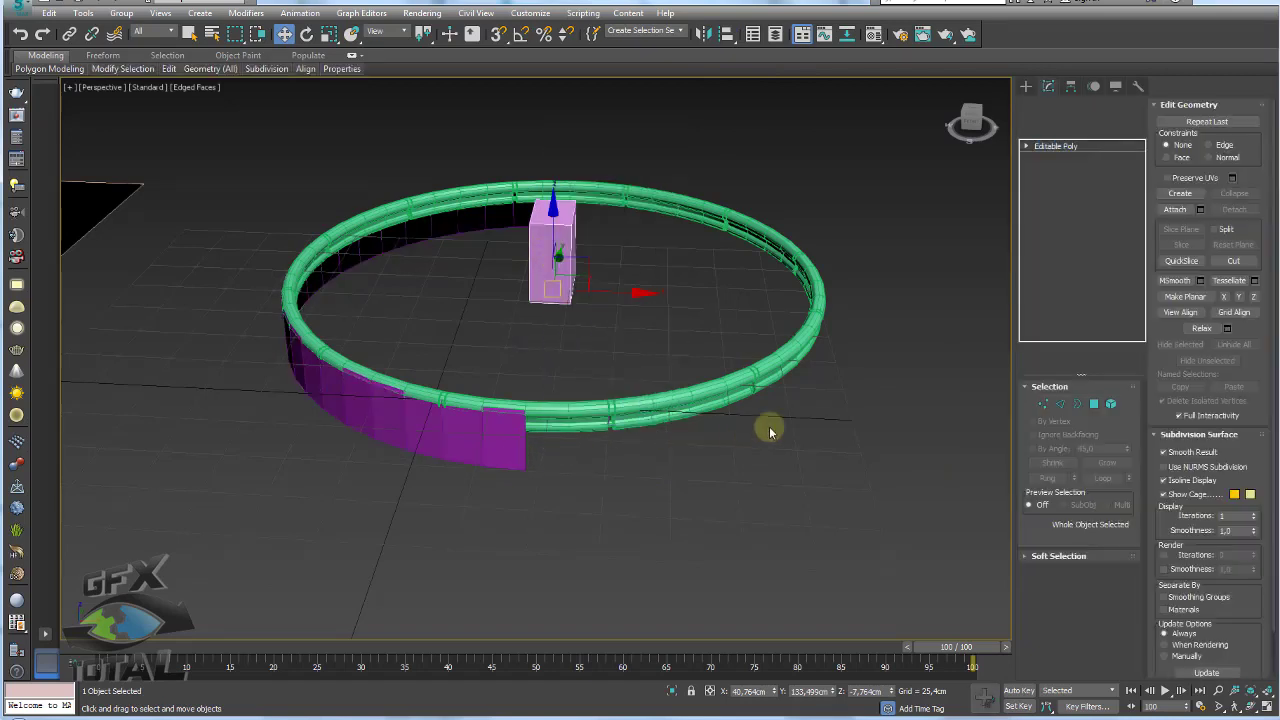
Attach the purple band to the box, then delete the original box element
{"action": "left_click", "coordinate": [1178, 210]}
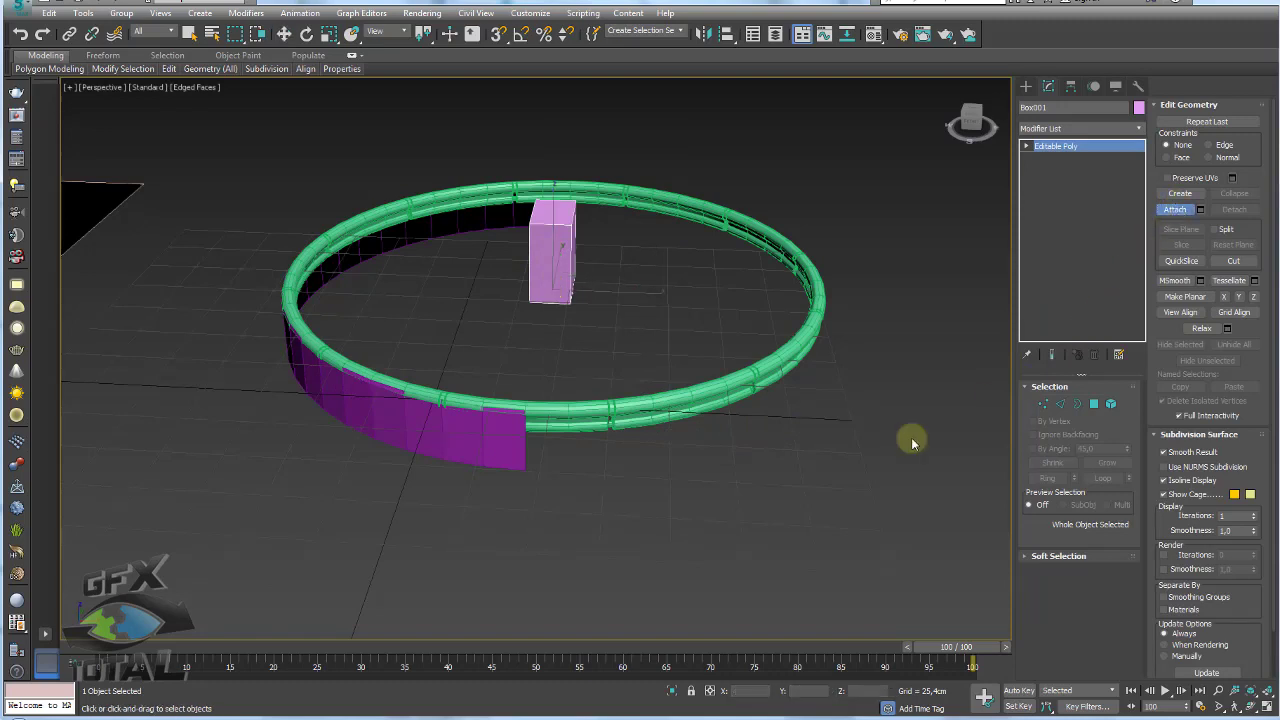
{"action": "left_click", "coordinate": [491, 452]}
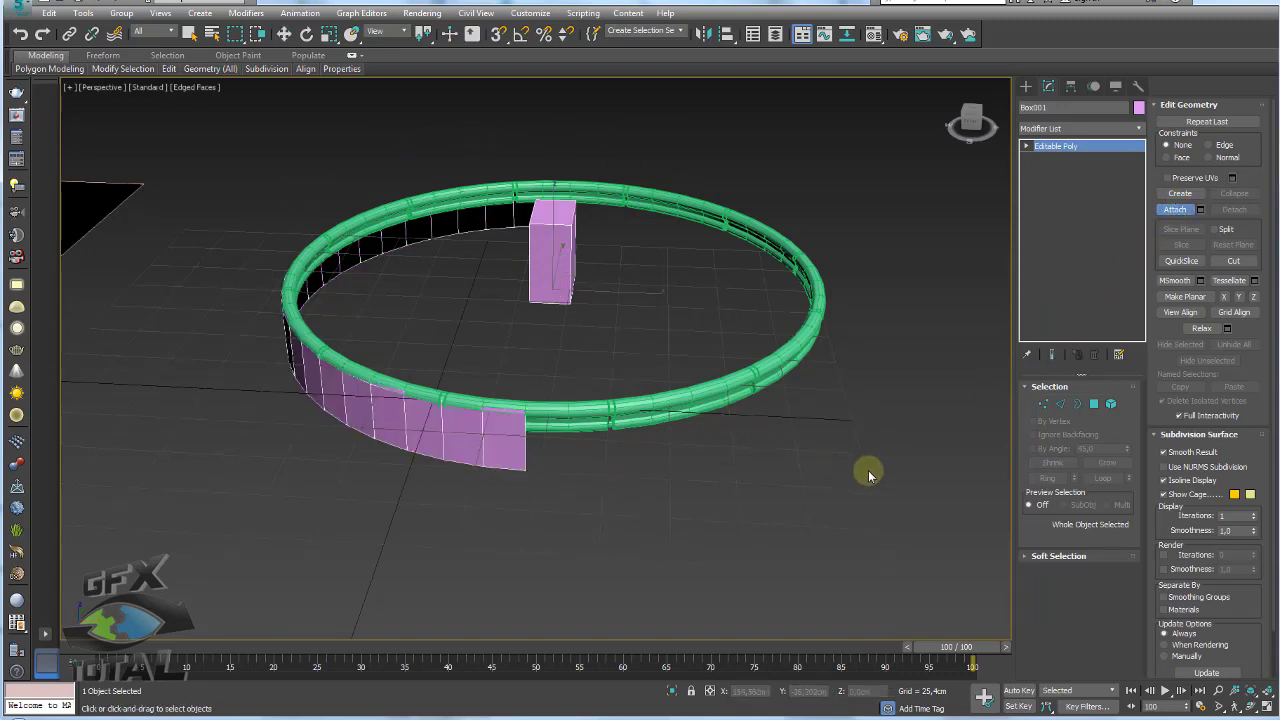
{"action": "left_click", "coordinate": [1111, 404]}
{"action": "left_click", "coordinate": [551, 268]}
{"action": "key", "text": "Delete"}
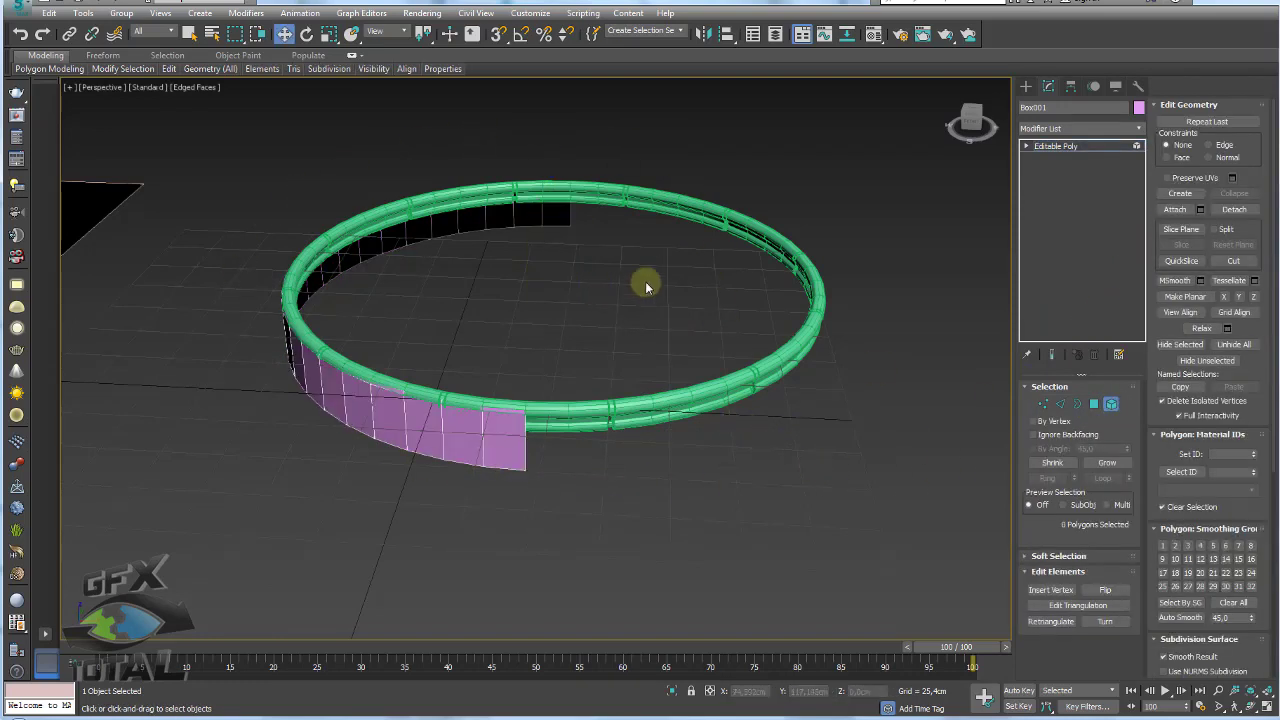
{"action": "left_click", "coordinate": [1060, 146]}
{"action": "middle_click_drag", "start_coordinate": [851, 257], "coordinate": [897, 252], "text": "alt"}
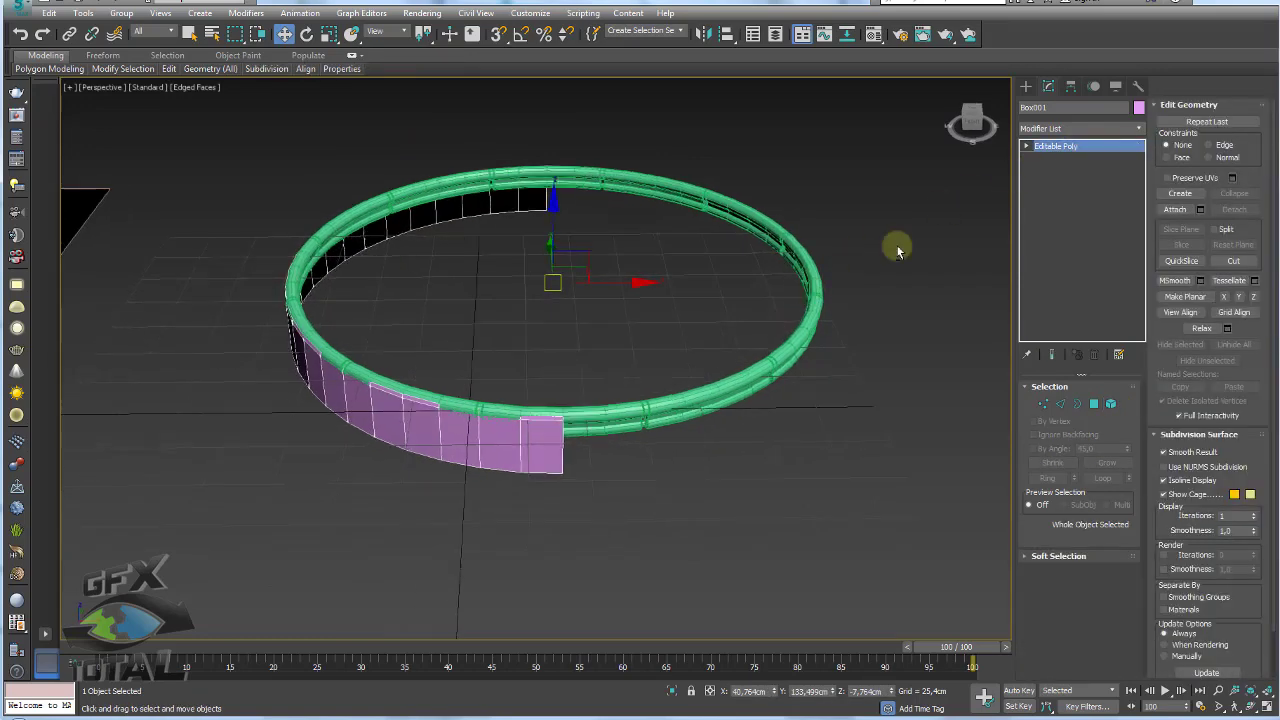
Add an FFD 2x2x2 modifier to the band and enter its Control Points level
{"action": "left_click", "coordinate": [1140, 130]}
{"action": "scroll", "coordinate": [1085, 340], "scroll_direction": "down", "scroll_amount": 2}
{"action": "left_click", "coordinate": [1080, 495]}
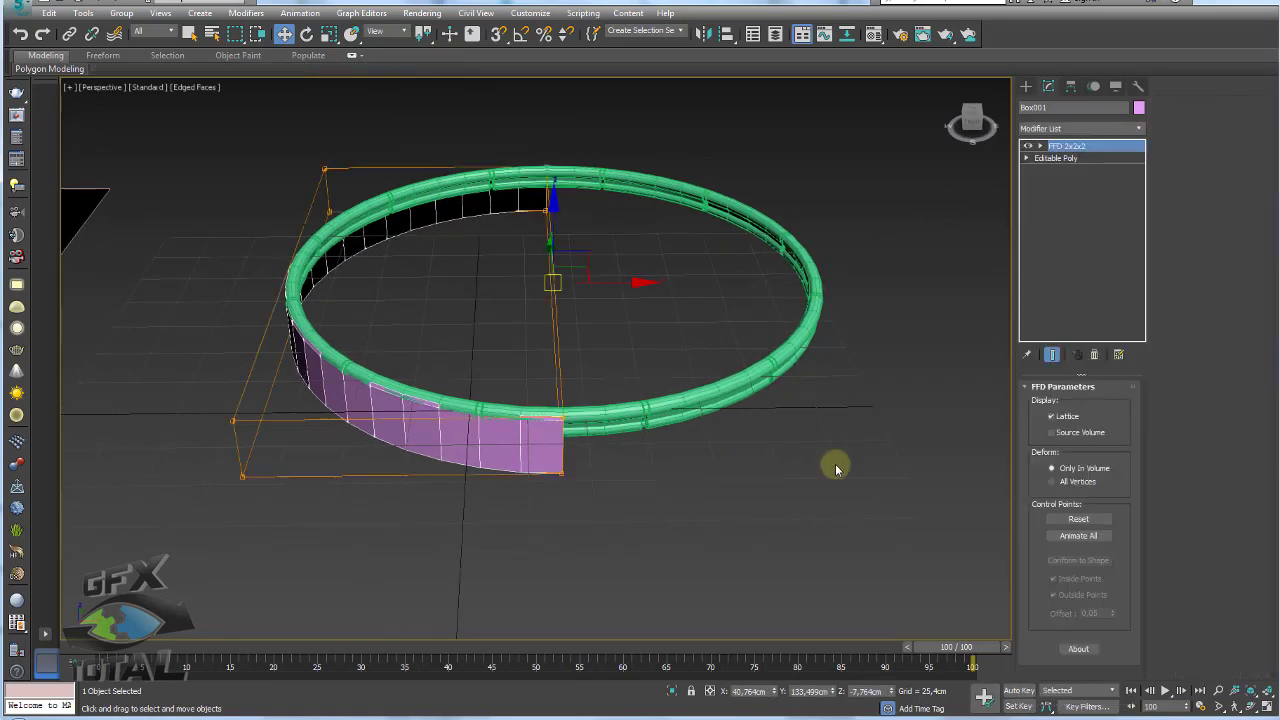
{"action": "middle_click_drag", "start_coordinate": [836, 468], "coordinate": [784, 443], "text": "alt"}
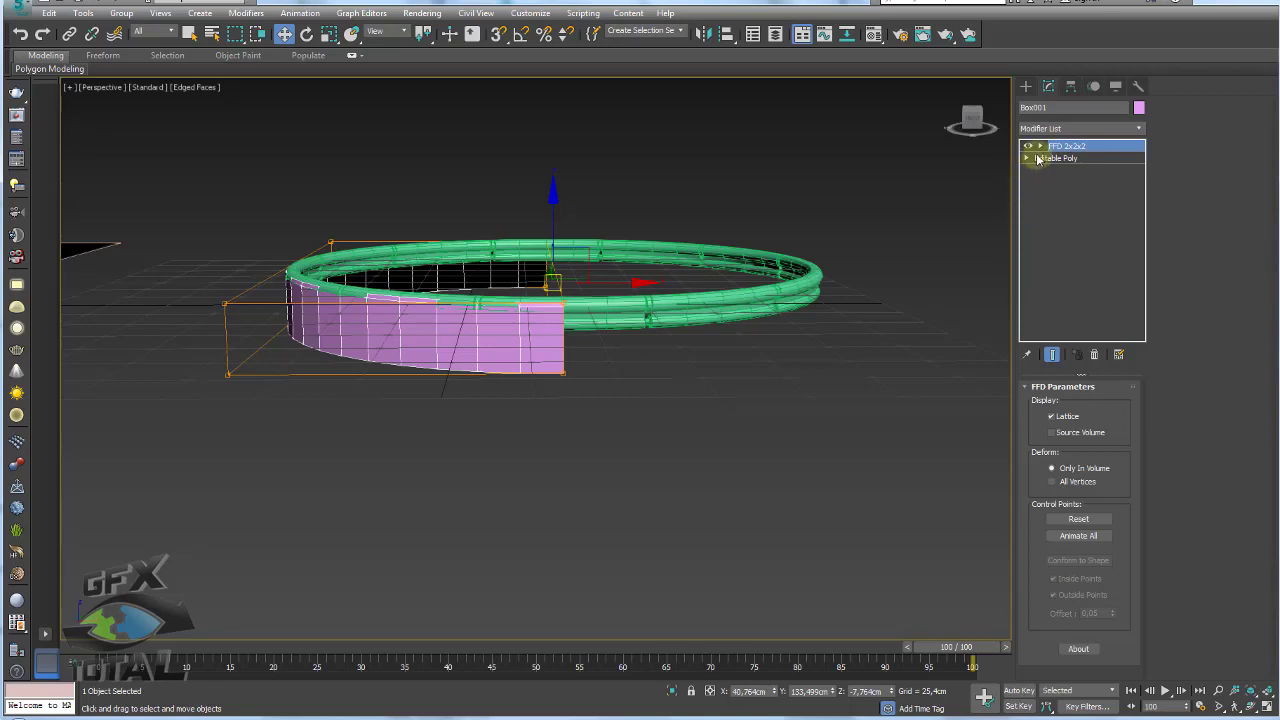
{"action": "left_click", "coordinate": [1040, 146]}
{"action": "left_click", "coordinate": [1078, 158]}
{"action": "middle_click_drag", "start_coordinate": [690, 318], "coordinate": [540, 345], "text": "alt"}
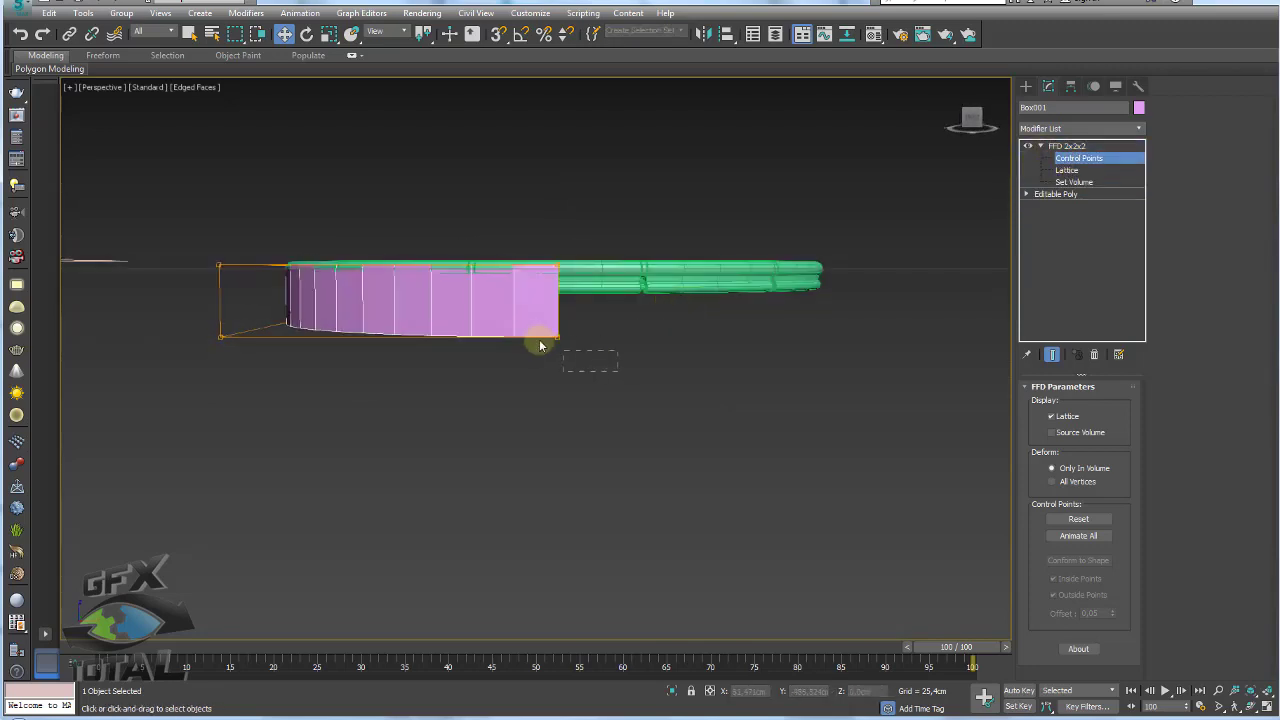
Move groups of lattice control points so the band tapers from one deep end
{"action": "left_click_drag", "start_coordinate": [618, 371], "coordinate": [497, 307]}
{"action": "middle_click_drag", "start_coordinate": [497, 307], "coordinate": [575, 350], "text": "alt"}
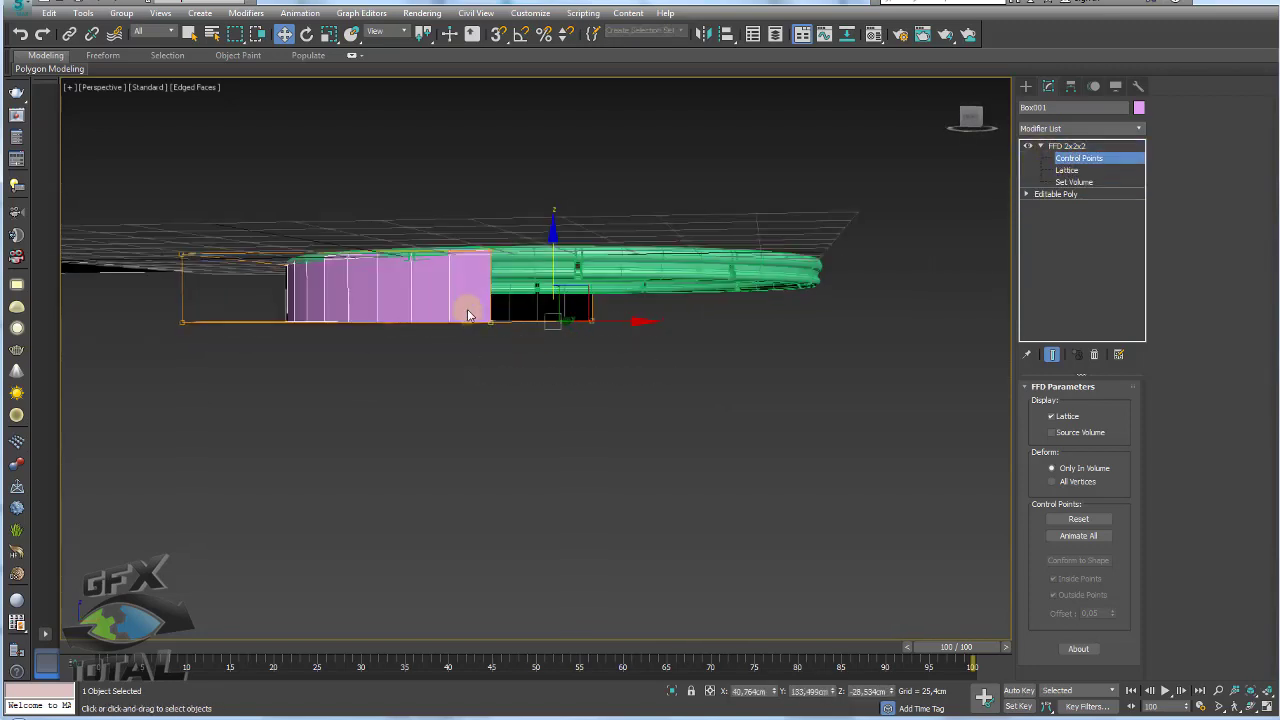
{"action": "left_click_drag", "start_coordinate": [553, 267], "coordinate": [443, 300]}
{"action": "middle_click_drag", "start_coordinate": [443, 300], "coordinate": [420, 362], "text": "alt"}
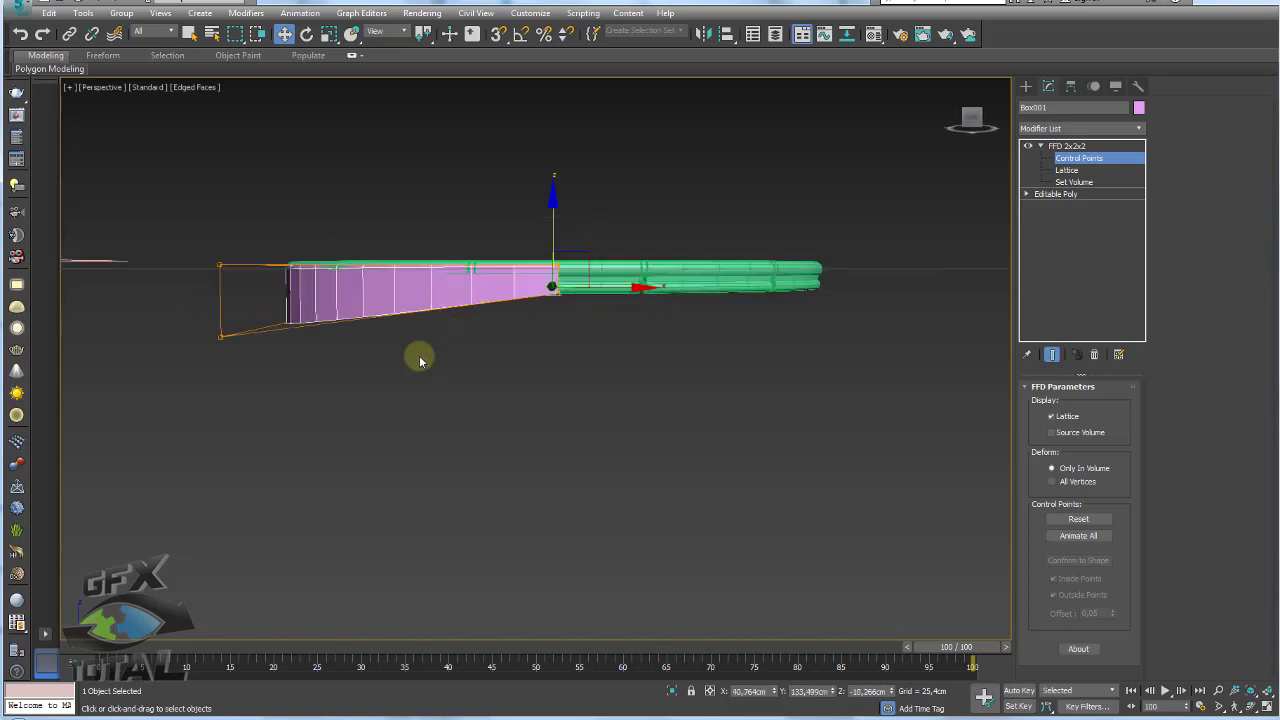
{"action": "left_click_drag", "start_coordinate": [385, 356], "coordinate": [309, 383]}
{"action": "middle_click_drag", "start_coordinate": [309, 383], "coordinate": [455, 383], "text": "alt"}
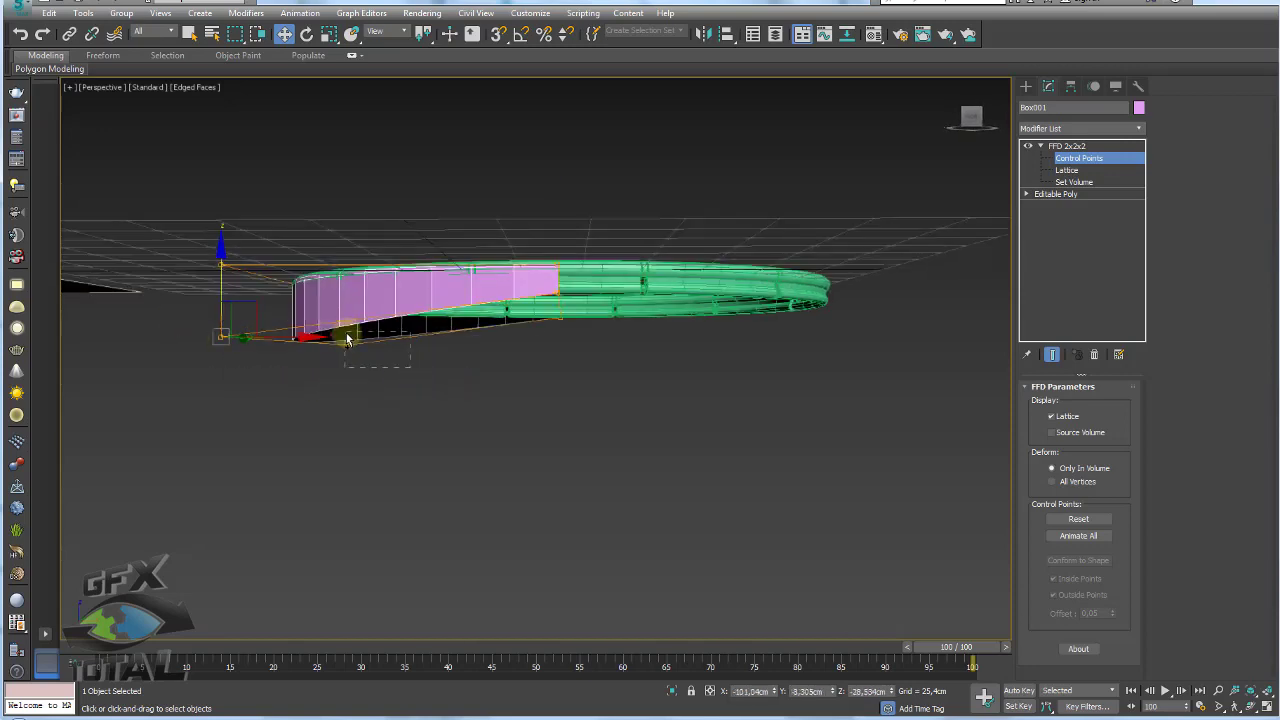
{"action": "mouse_move", "coordinate": [347, 340]}
{"action": "left_mouse_down"}
{"action": "mouse_move", "coordinate": [290, 262]}
{"action": "mouse_move", "coordinate": [305, 296]}
{"action": "left_mouse_up"}
{"action": "middle_click_drag", "start_coordinate": [305, 296], "coordinate": [435, 336], "text": "alt"}
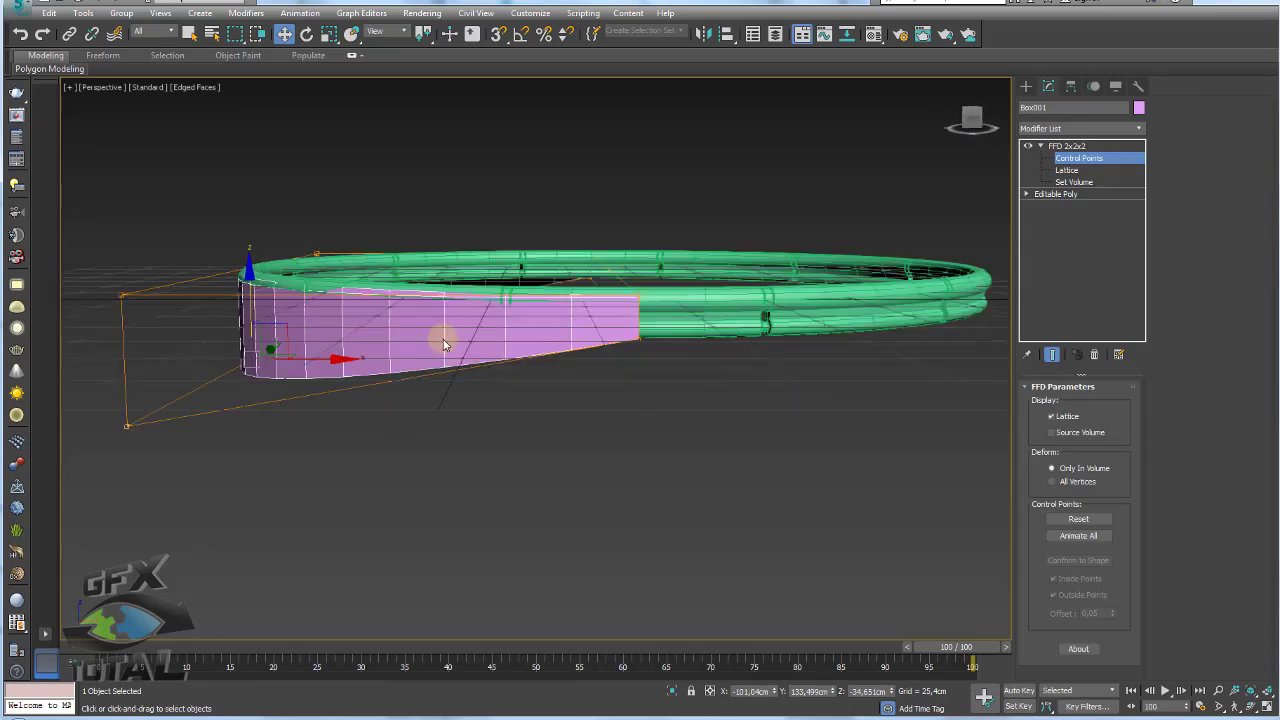
Leave control-point editing and lift the band and ring up together
{"action": "left_click", "coordinate": [586, 349]}
{"action": "scroll", "coordinate": [757, 320], "scroll_direction": "down", "scroll_amount": 3}
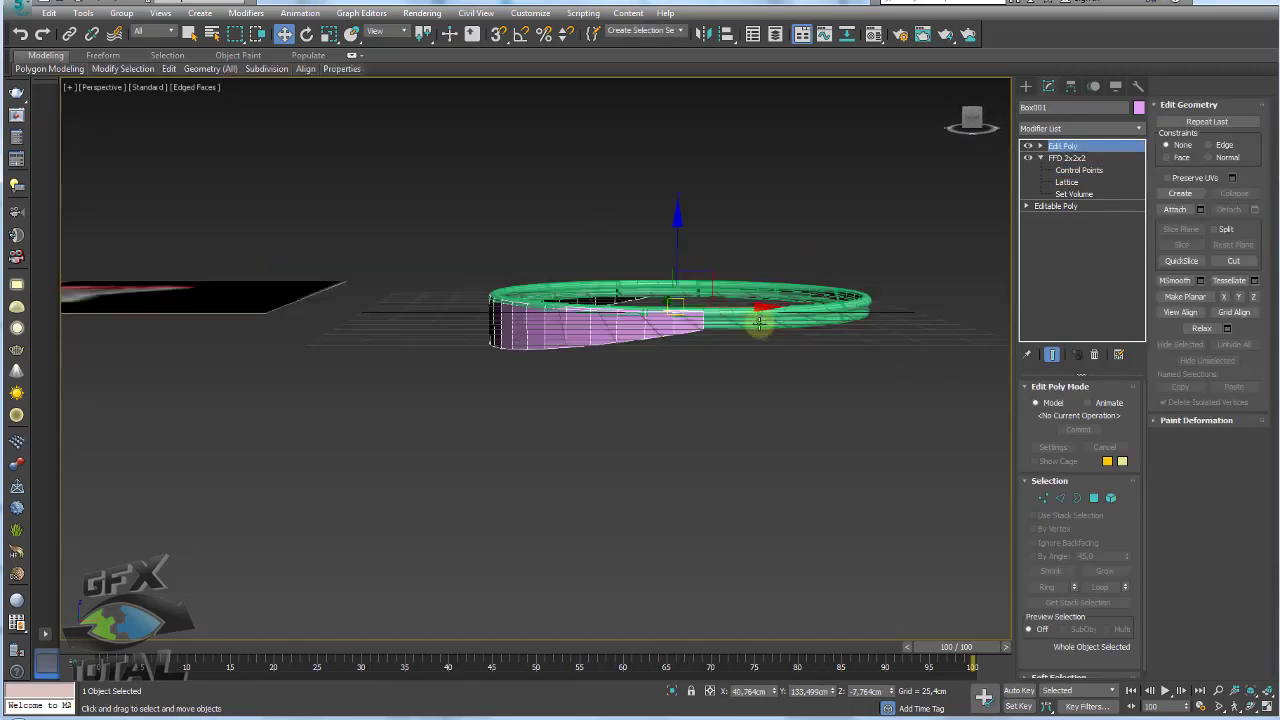
{"action": "mouse_move", "coordinate": [757, 320]}
{"action": "left_mouse_down"}
{"action": "mouse_move", "coordinate": [586, 220]}
{"action": "mouse_move", "coordinate": [610, 55]}
{"action": "mouse_move", "coordinate": [594, 343]}
{"action": "left_mouse_up"}
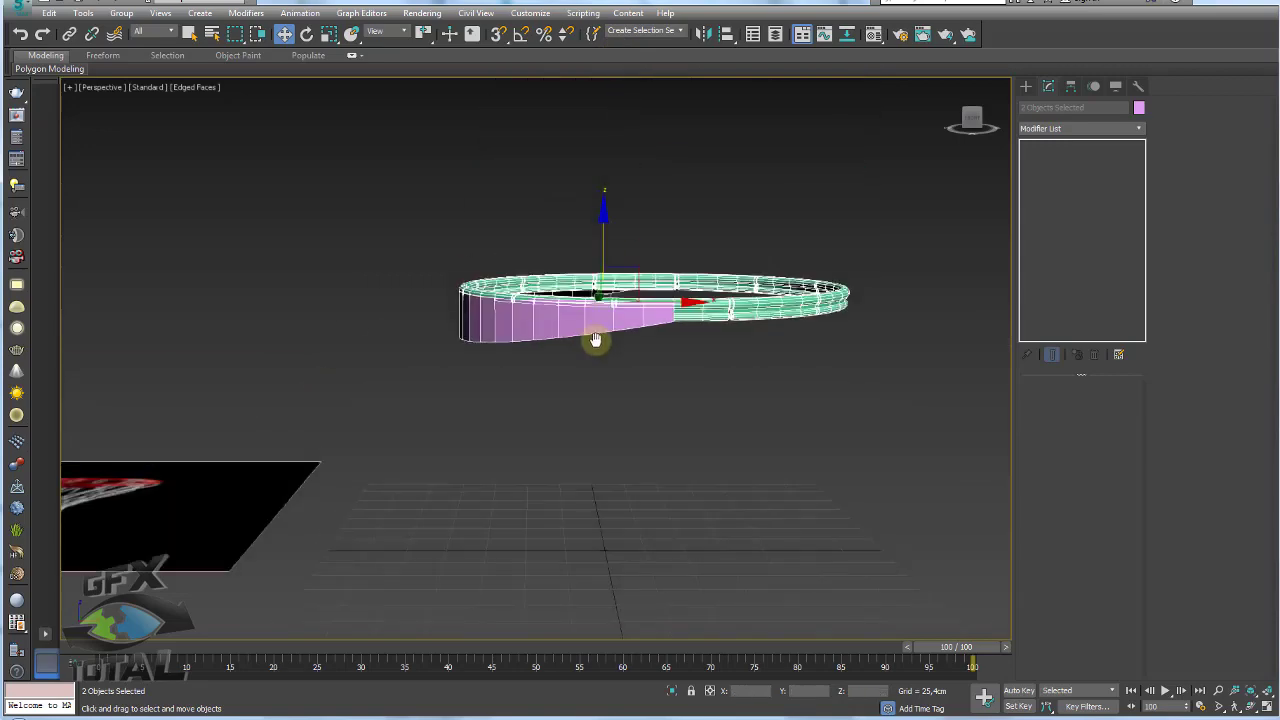
{"action": "middle_click_drag", "start_coordinate": [594, 343], "coordinate": [623, 329], "text": "alt"}
{"action": "scroll", "coordinate": [605, 348], "scroll_direction": "up", "scroll_amount": 3}
Select just the pink band and collapse the FFD sub-levels in the stack
{"action": "left_click", "coordinate": [594, 383]}
{"action": "mouse_move", "coordinate": [594, 383]}
{"action": "middle_mouse_down", "text": "alt"}
{"action": "mouse_move", "coordinate": [660, 360]}
{"action": "mouse_move", "coordinate": [523, 309]}
{"action": "mouse_move", "coordinate": [574, 331]}
{"action": "middle_mouse_up", "text": "alt"}
{"action": "scroll", "coordinate": [640, 340], "scroll_direction": "down", "scroll_amount": 3}
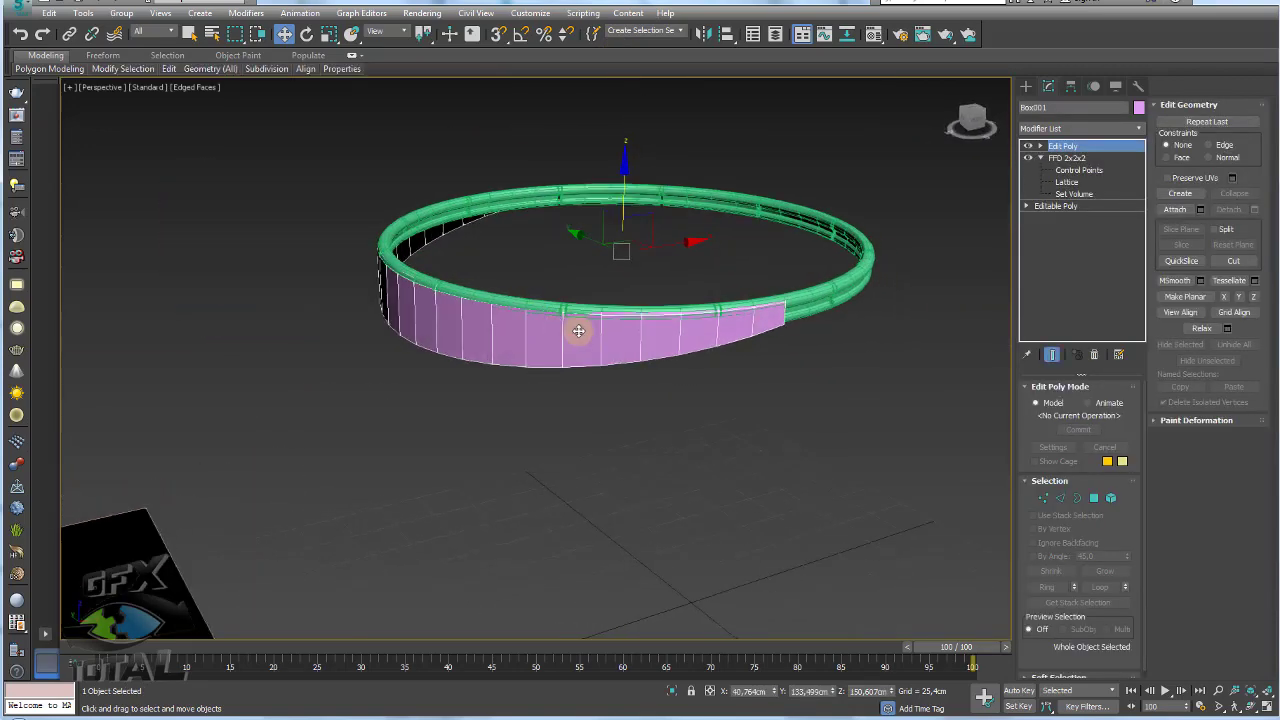
{"action": "scroll", "coordinate": [686, 363], "scroll_direction": "up", "scroll_amount": 2}
{"action": "scroll", "coordinate": [464, 339], "scroll_direction": "up", "scroll_amount": 2}
{"action": "scroll", "coordinate": [434, 411], "scroll_direction": "up", "scroll_amount": 2}
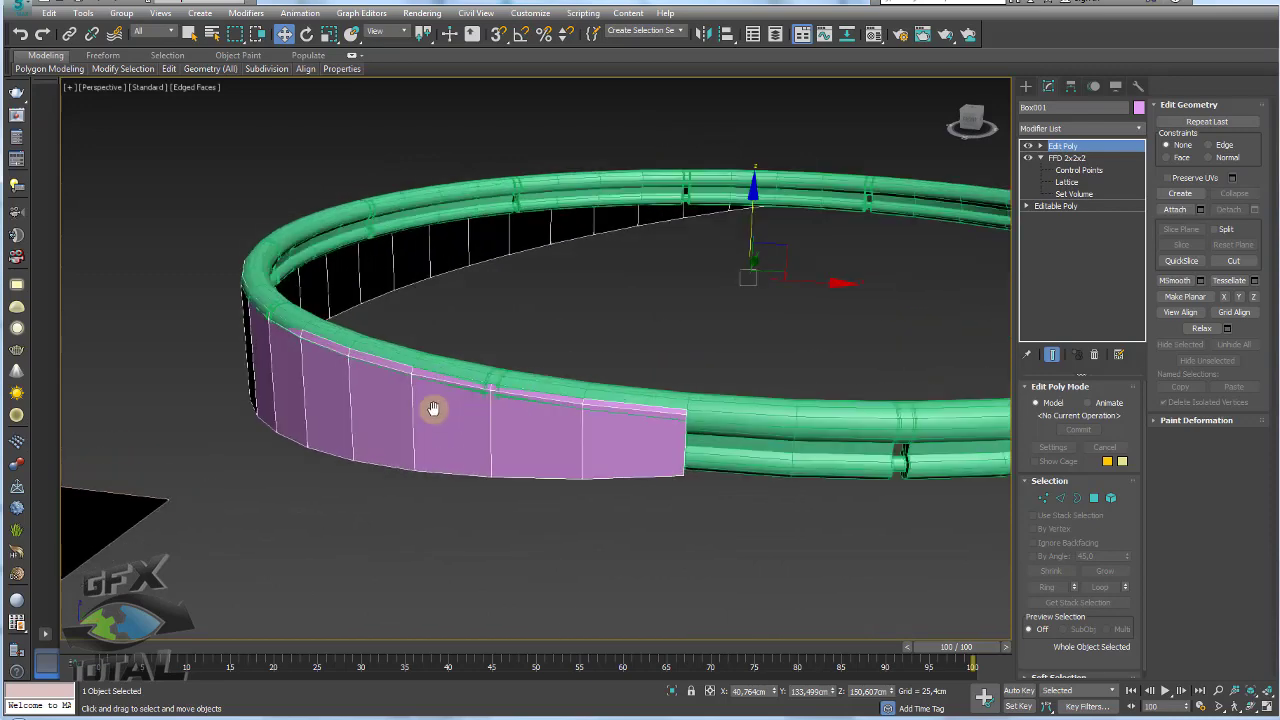
{"action": "scroll", "coordinate": [537, 374], "scroll_direction": "up", "scroll_amount": 2}
{"action": "scroll", "coordinate": [534, 387], "scroll_direction": "up", "scroll_amount": 2}
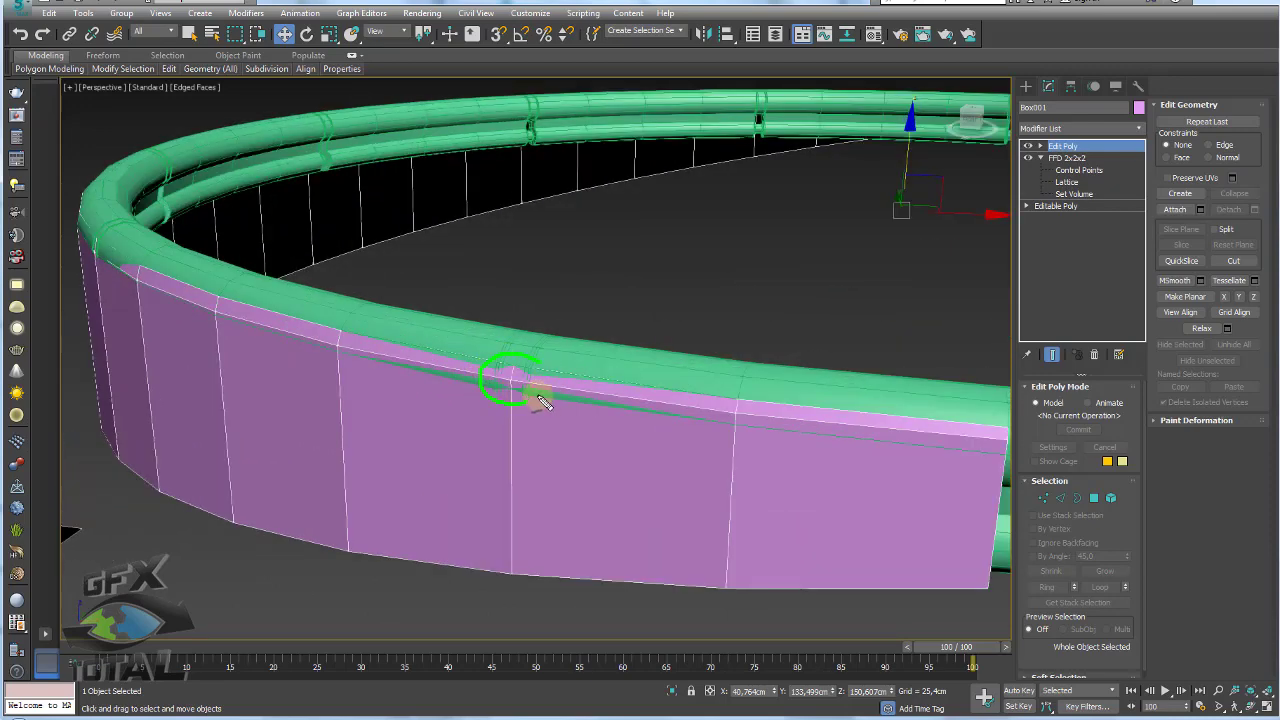
{"action": "scroll", "coordinate": [549, 398], "scroll_direction": "down", "scroll_amount": 2}
{"action": "scroll", "coordinate": [530, 395], "scroll_direction": "down", "scroll_amount": 1}
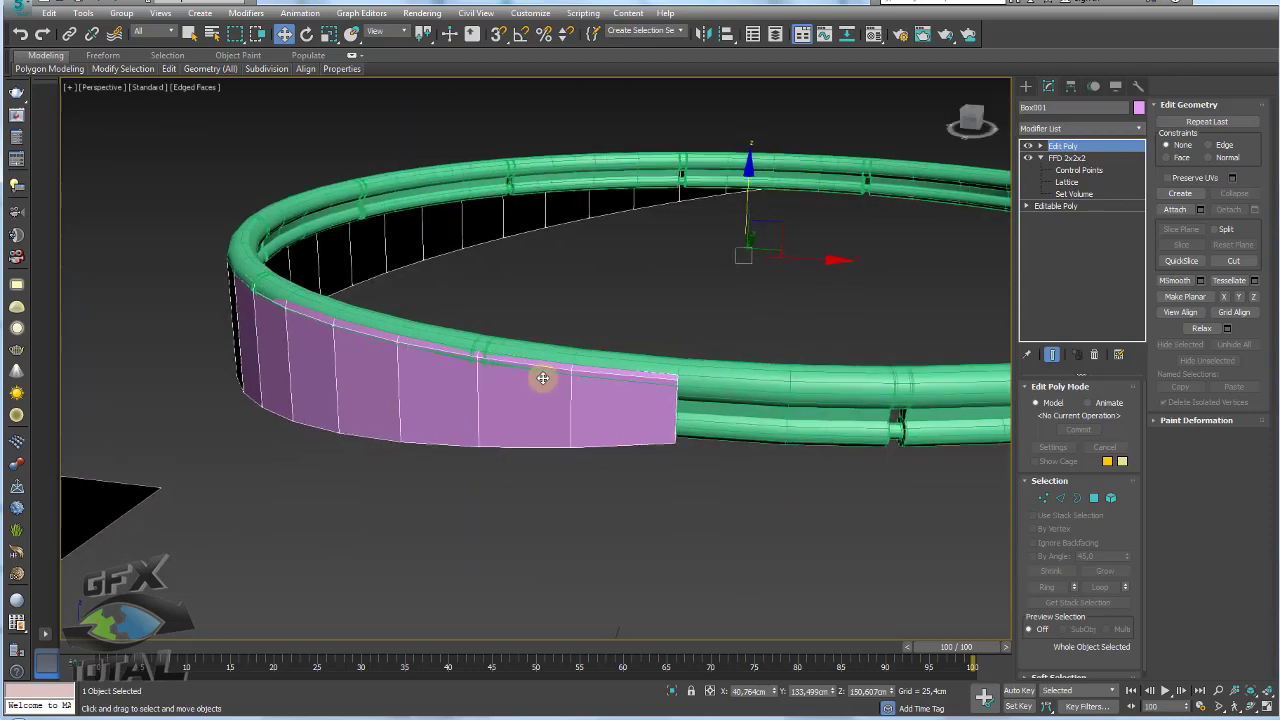
{"action": "left_click", "coordinate": [1041, 158]}
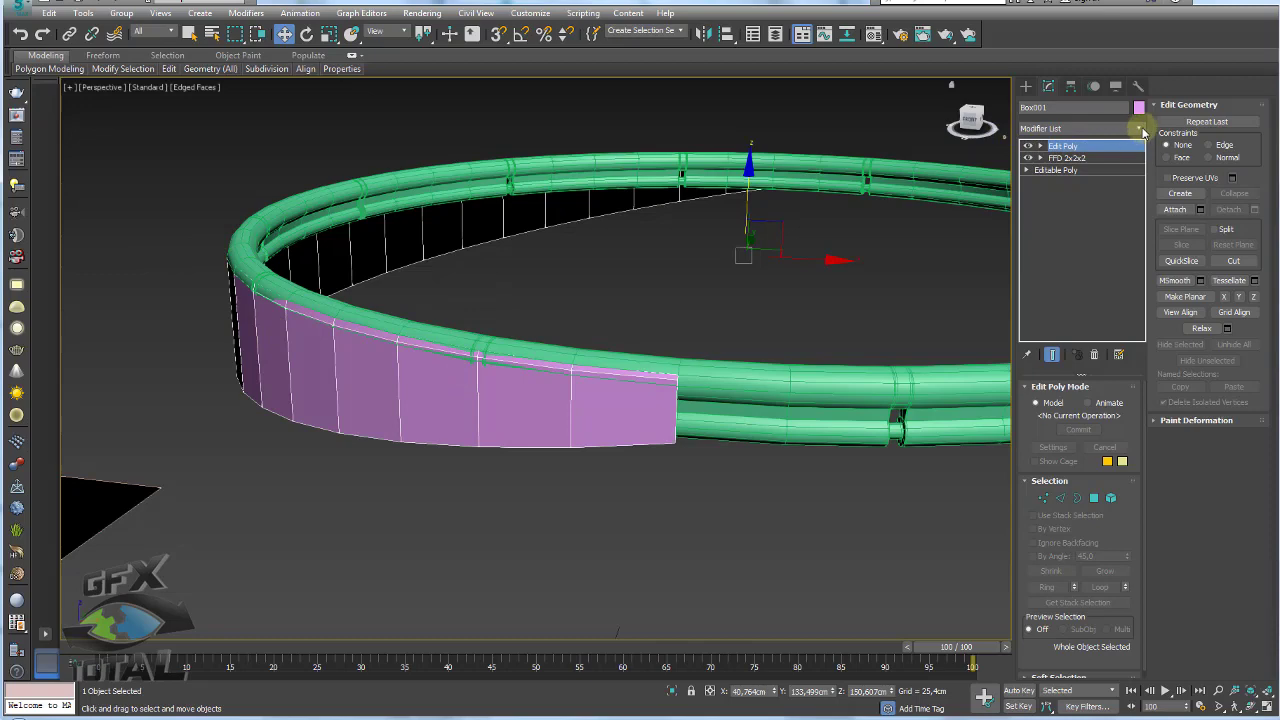
Add a Shell modifier to the band with a 1.524 cm outer amount
{"action": "left_click", "coordinate": [1143, 131]}
{"action": "left_click_drag", "start_coordinate": [1140, 150], "coordinate": [1147, 547]}
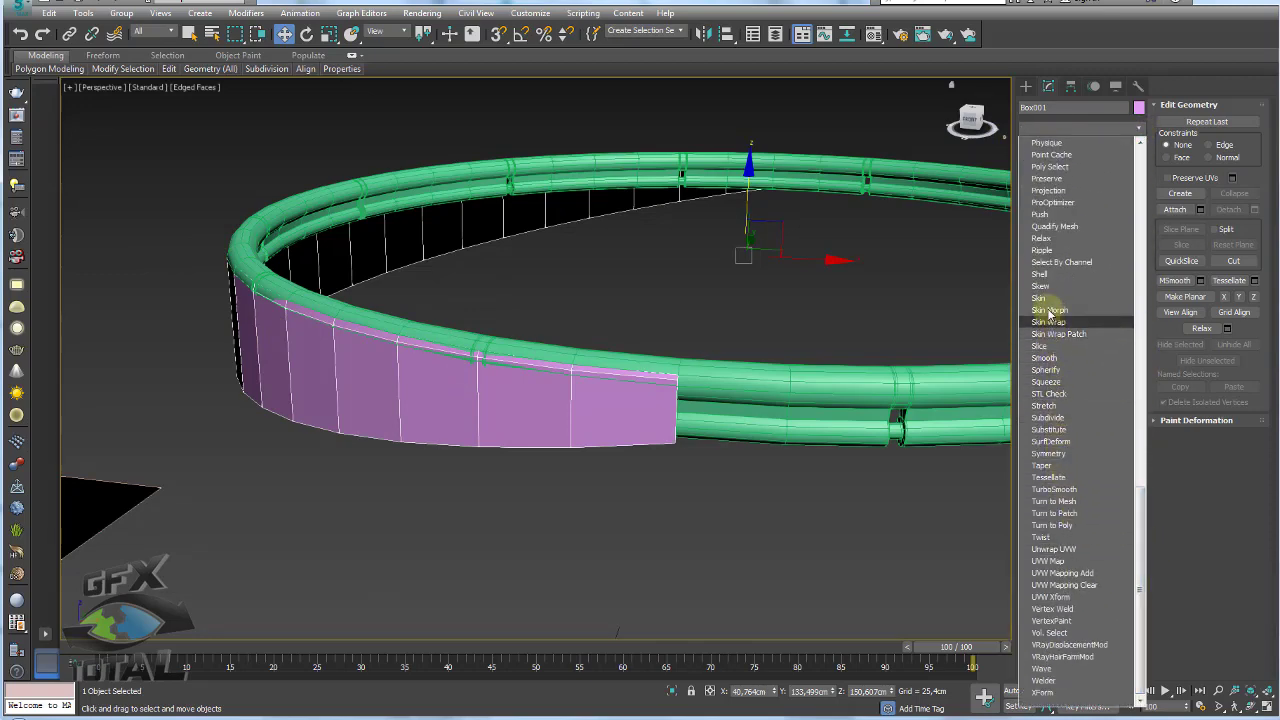
{"action": "left_click", "coordinate": [1047, 276]}
{"action": "mouse_move", "coordinate": [723, 380]}
{"action": "middle_mouse_down", "text": "alt"}
{"action": "mouse_move", "coordinate": [686, 394]}
{"action": "mouse_move", "coordinate": [480, 391]}
{"action": "mouse_move", "coordinate": [691, 389]}
{"action": "mouse_move", "coordinate": [531, 420]}
{"action": "mouse_move", "coordinate": [622, 420]}
{"action": "mouse_move", "coordinate": [609, 423]}
{"action": "middle_mouse_up", "text": "alt"}
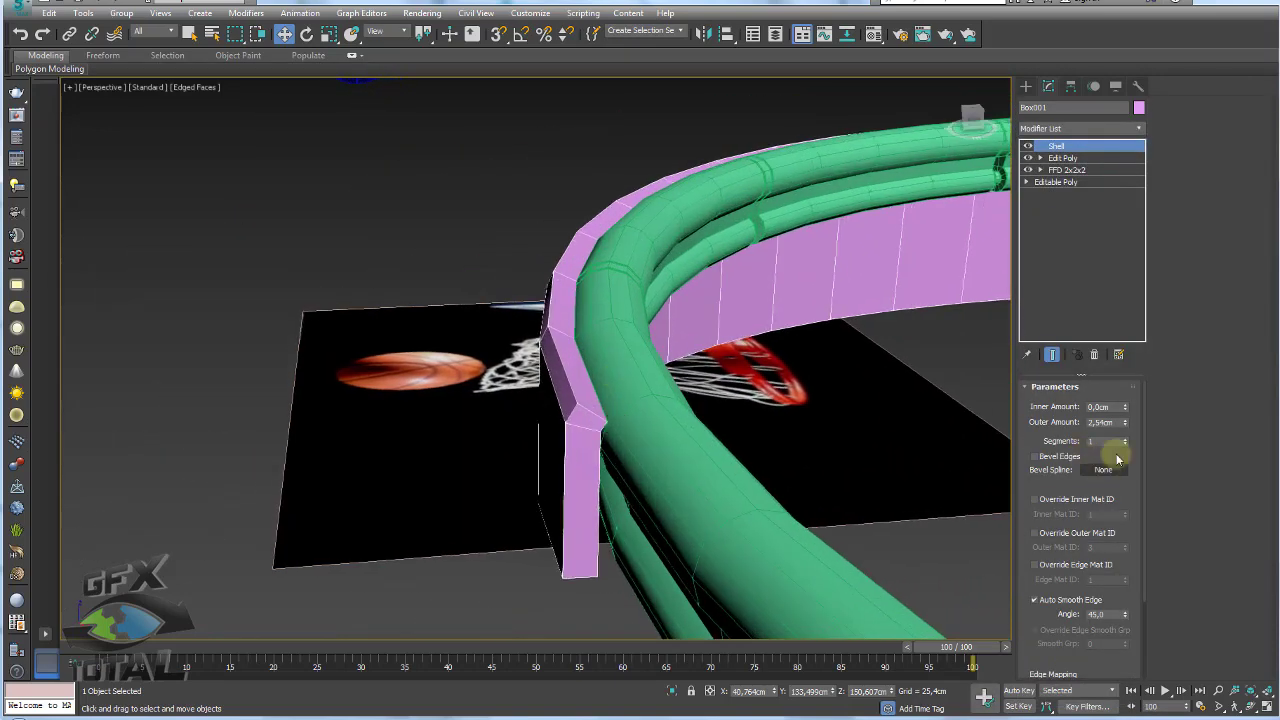
{"action": "left_click_drag", "start_coordinate": [1126, 421], "coordinate": [1123, 457]}
Collapse the band's whole modifier stack into one Editable Poly
{"action": "mouse_move", "coordinate": [672, 415]}
{"action": "middle_mouse_down", "text": "alt"}
{"action": "mouse_move", "coordinate": [689, 434]}
{"action": "mouse_move", "coordinate": [791, 423]}
{"action": "mouse_move", "coordinate": [646, 403]}
{"action": "mouse_move", "coordinate": [772, 379]}
{"action": "mouse_move", "coordinate": [737, 400]}
{"action": "mouse_move", "coordinate": [758, 409]}
{"action": "middle_mouse_up", "text": "alt"}
{"action": "scroll", "coordinate": [772, 379], "scroll_direction": "down", "scroll_amount": 5}
{"action": "key", "text": "ctrl+shift+e"}
{"action": "scroll", "coordinate": [758, 409], "scroll_direction": "up", "scroll_amount": 5}
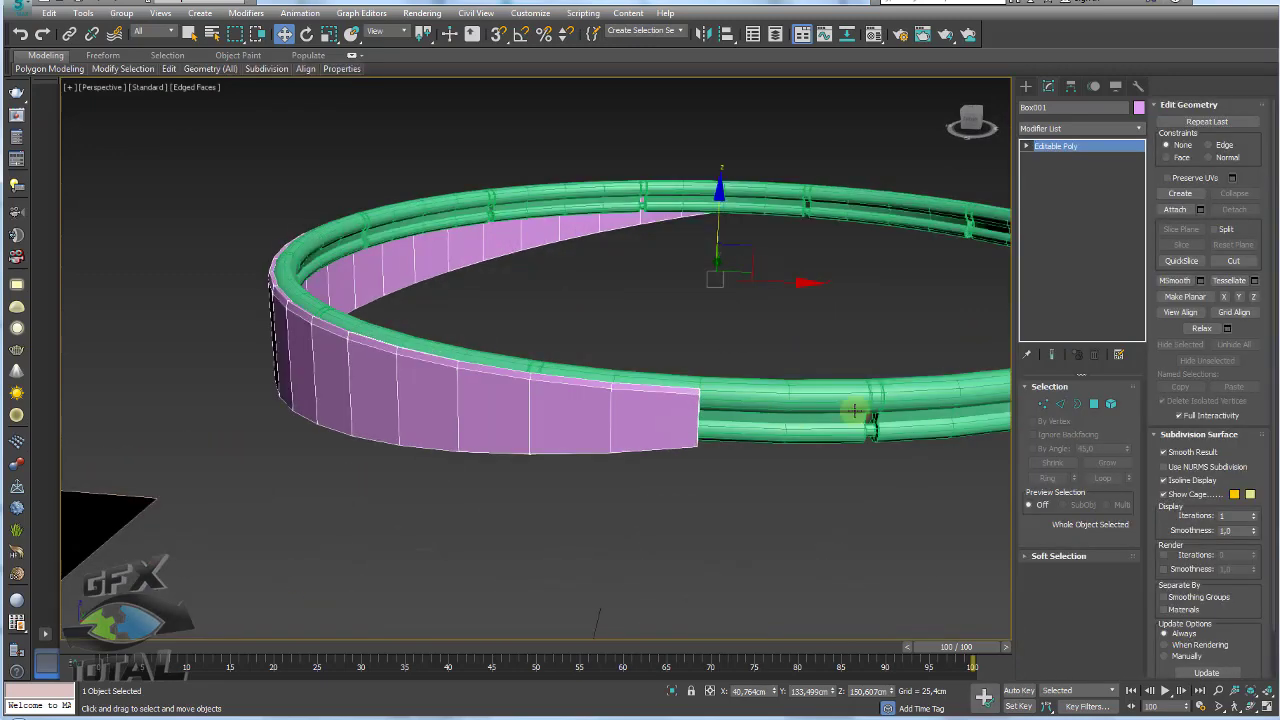
Ring-select a vertical edge of the band and connect it with one new edge loop
{"action": "left_click", "coordinate": [1059, 404]}
{"action": "left_click", "coordinate": [699, 420]}
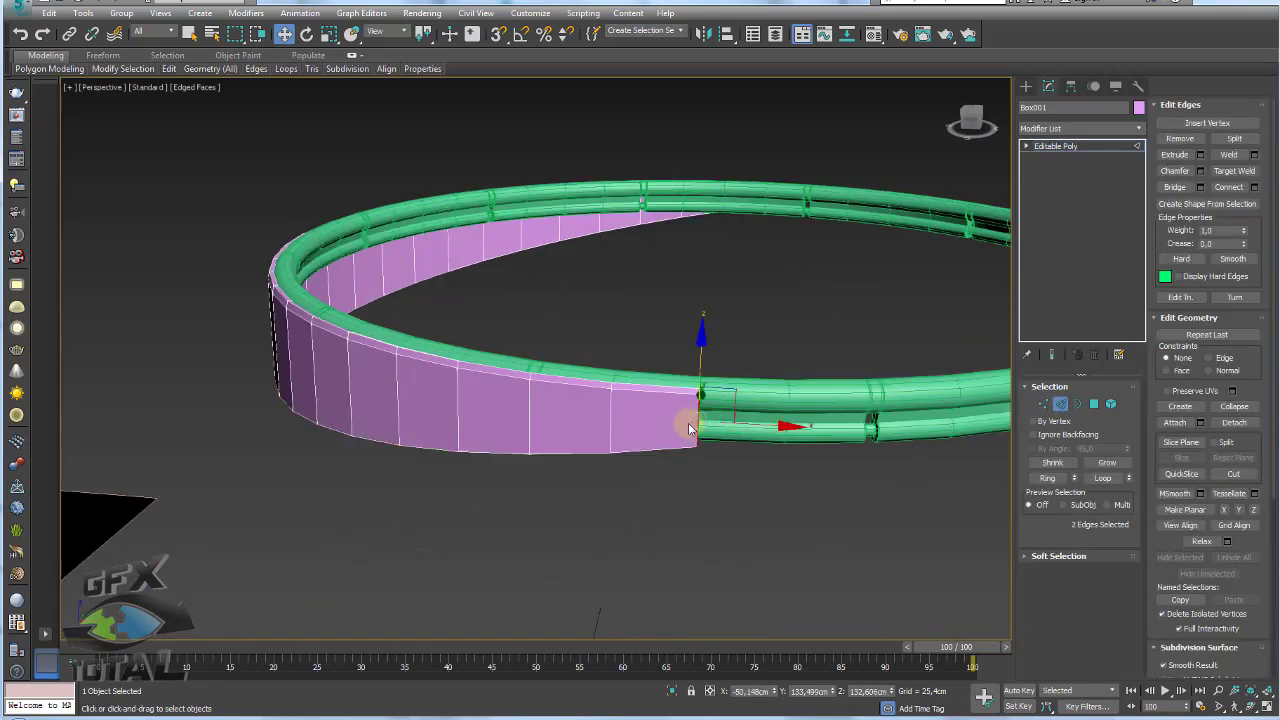
{"action": "left_click", "coordinate": [1048, 478]}
{"action": "scroll", "coordinate": [695, 437], "scroll_direction": "up", "scroll_amount": 4}
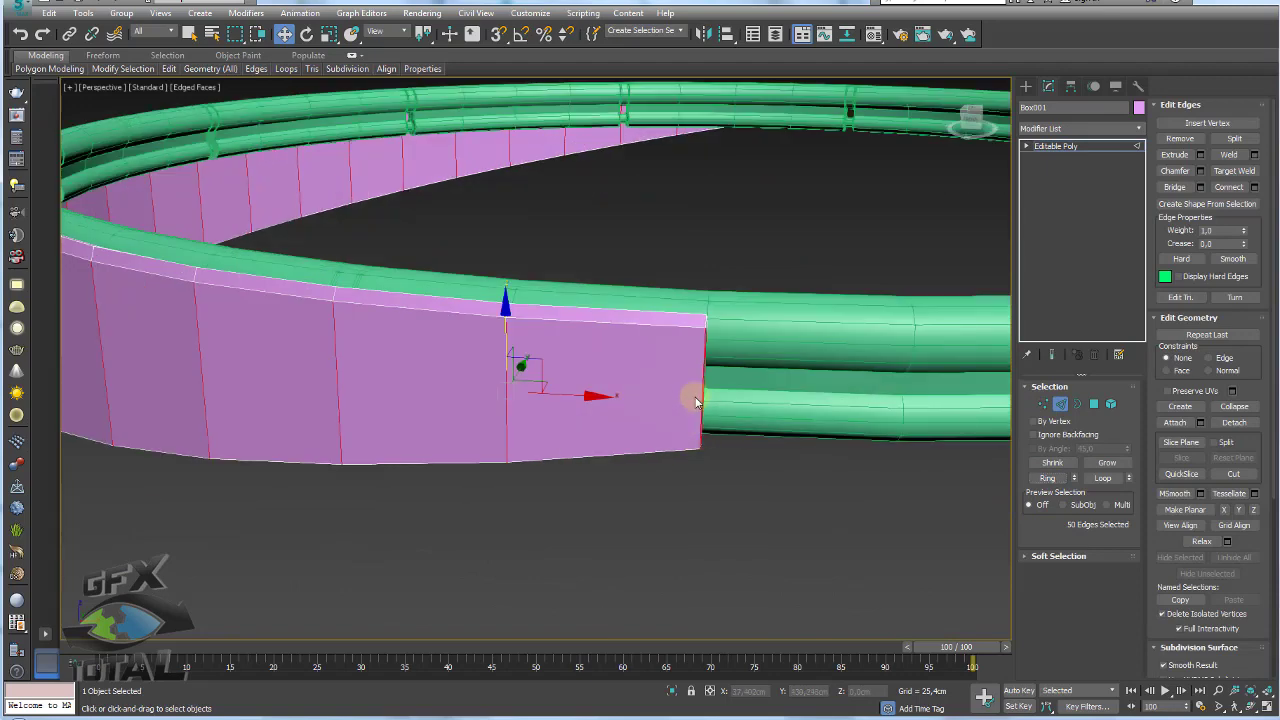
{"action": "left_click", "coordinate": [1256, 188]}
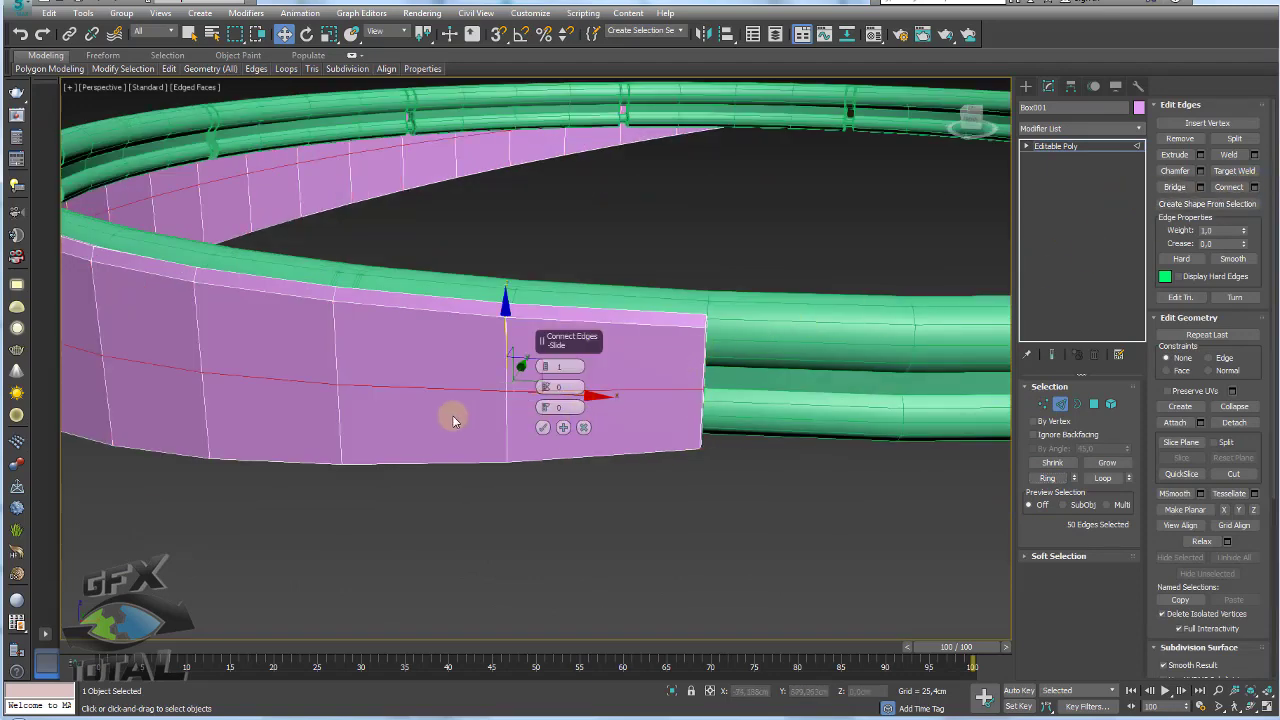
{"action": "left_click", "coordinate": [583, 428]}
{"action": "scroll", "coordinate": [590, 423], "scroll_direction": "down", "scroll_amount": 2}
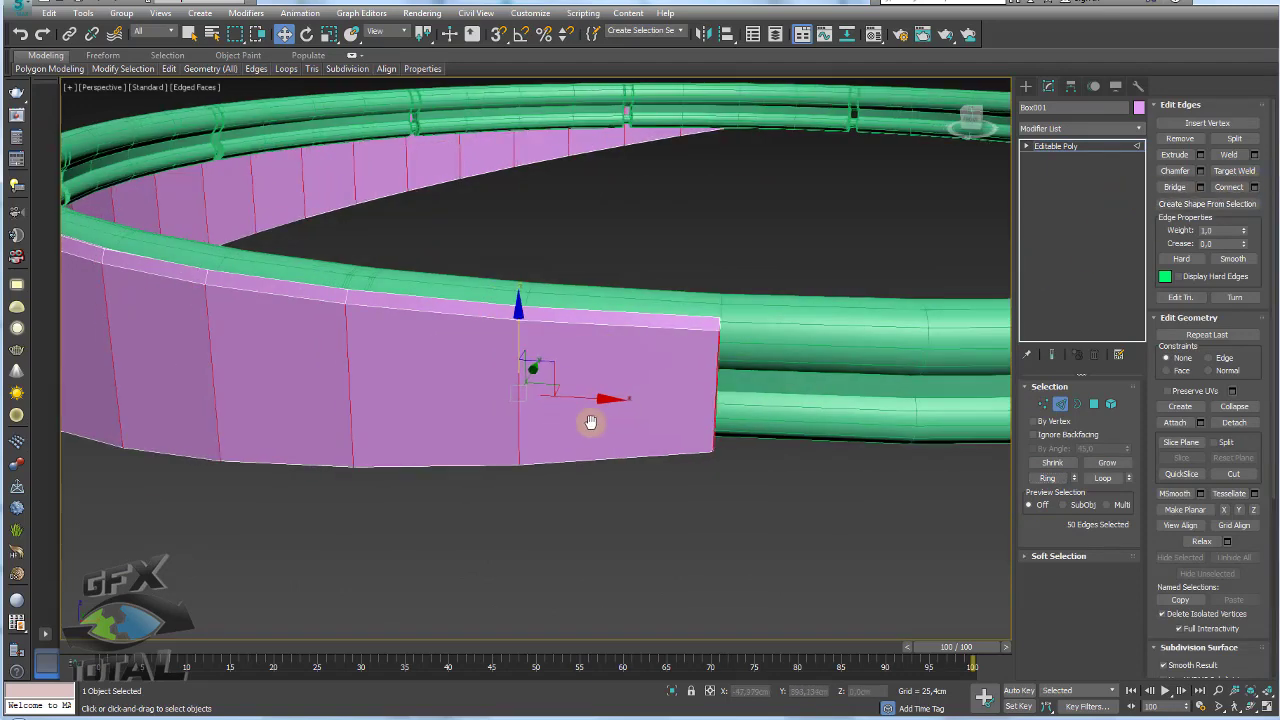
{"action": "scroll", "coordinate": [450, 430], "scroll_direction": "down", "scroll_amount": 4}
{"action": "scroll", "coordinate": [340, 460], "scroll_direction": "down", "scroll_amount": 3}
{"action": "scroll", "coordinate": [316, 481], "scroll_direction": "up", "scroll_amount": 3}
{"action": "scroll", "coordinate": [420, 483], "scroll_direction": "up", "scroll_amount": 2}
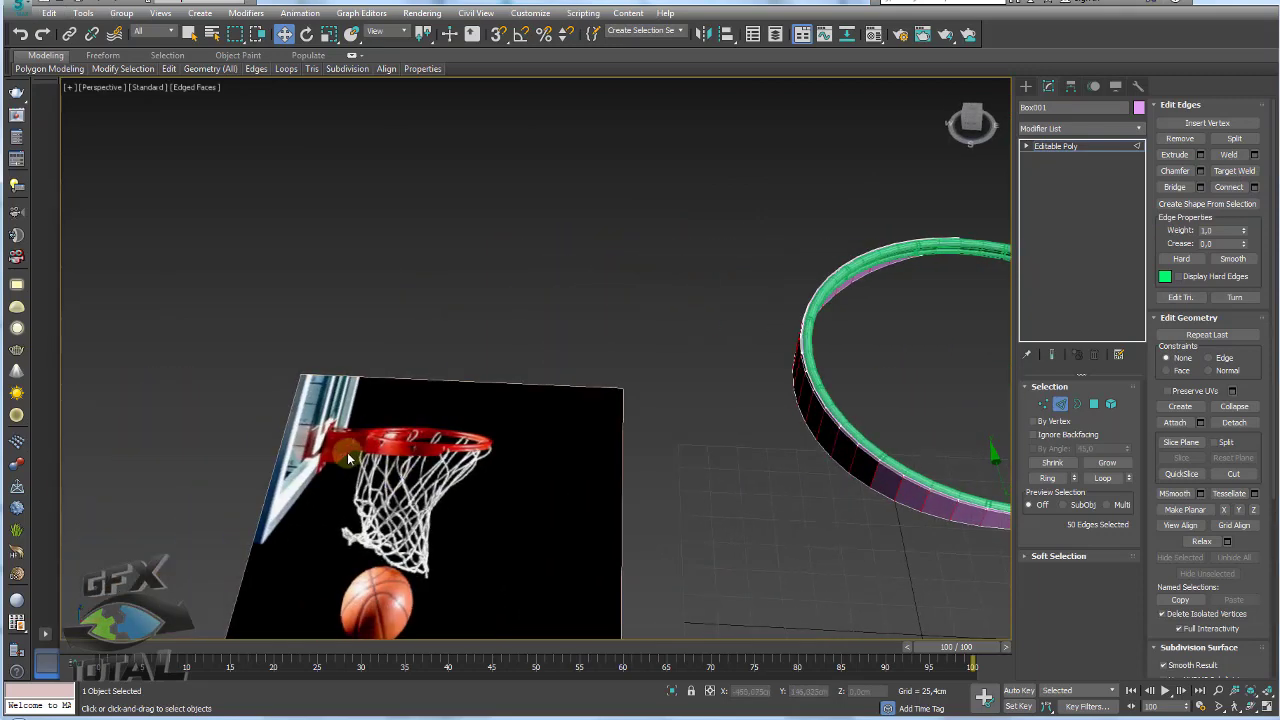
{"action": "scroll", "coordinate": [395, 434], "scroll_direction": "up", "scroll_amount": 5}
{"action": "scroll", "coordinate": [564, 399], "scroll_direction": "down", "scroll_amount": 5}
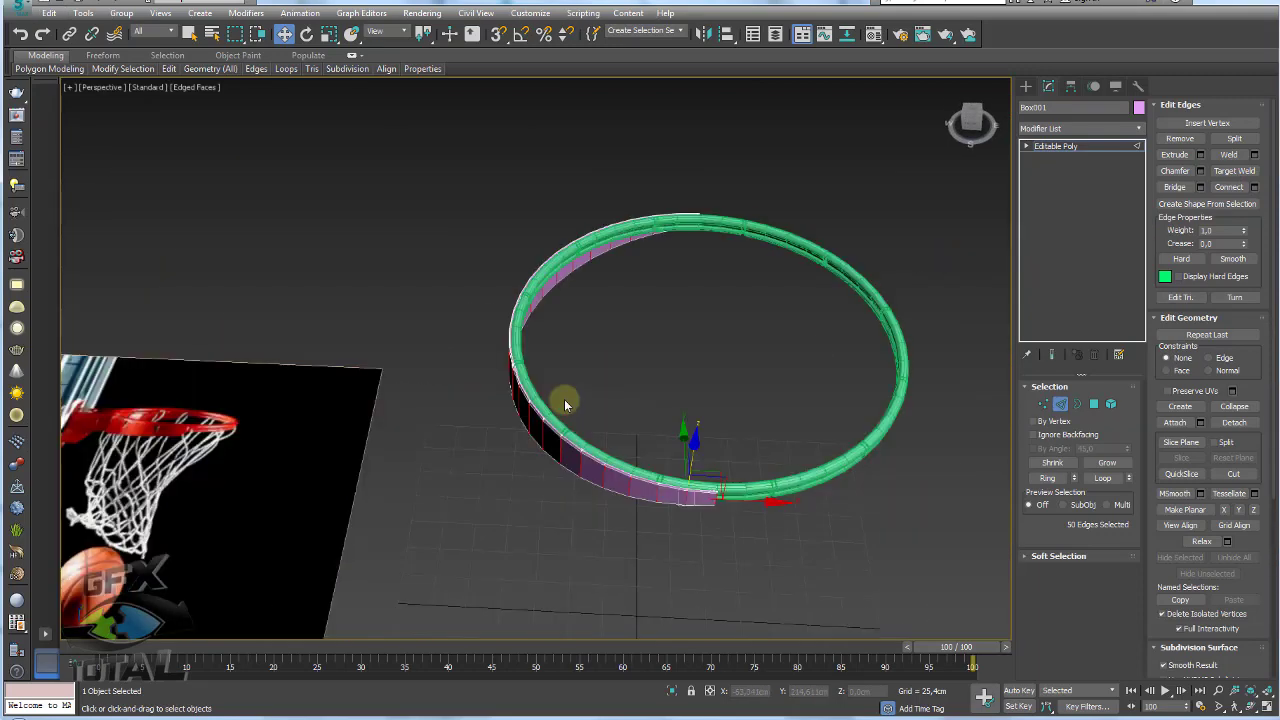
In Front view, box-select the polygons at the band's deep end
{"action": "middle_click_drag", "start_coordinate": [565, 399], "coordinate": [600, 300], "text": "alt"}
{"action": "left_click", "coordinate": [1094, 404]}
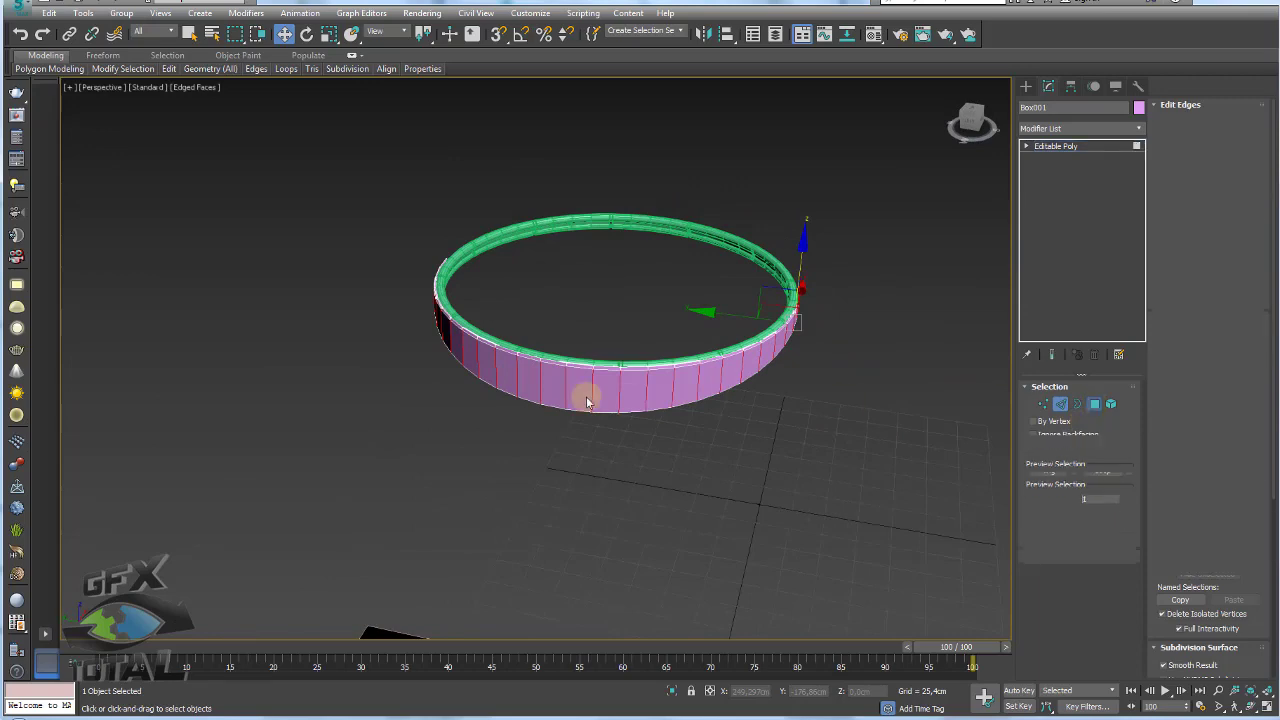
{"action": "middle_click_drag", "start_coordinate": [586, 397], "coordinate": [607, 452], "text": "alt"}
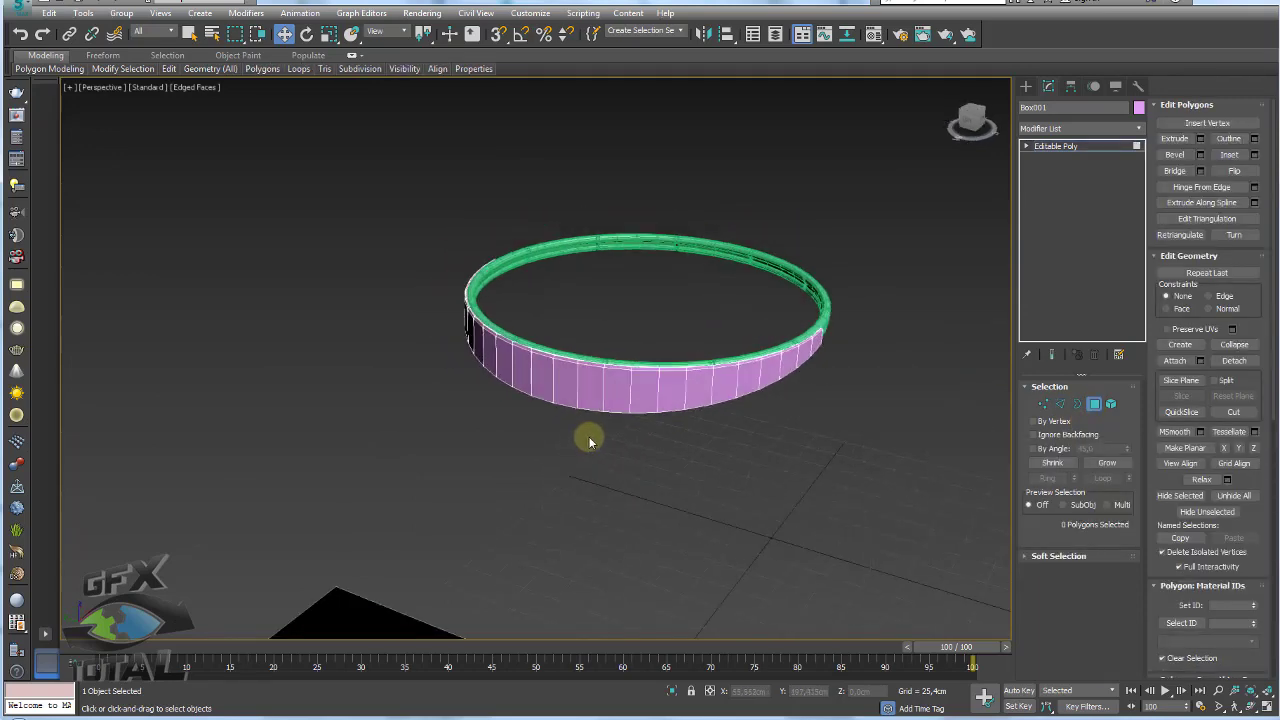
{"action": "key", "text": "l"}
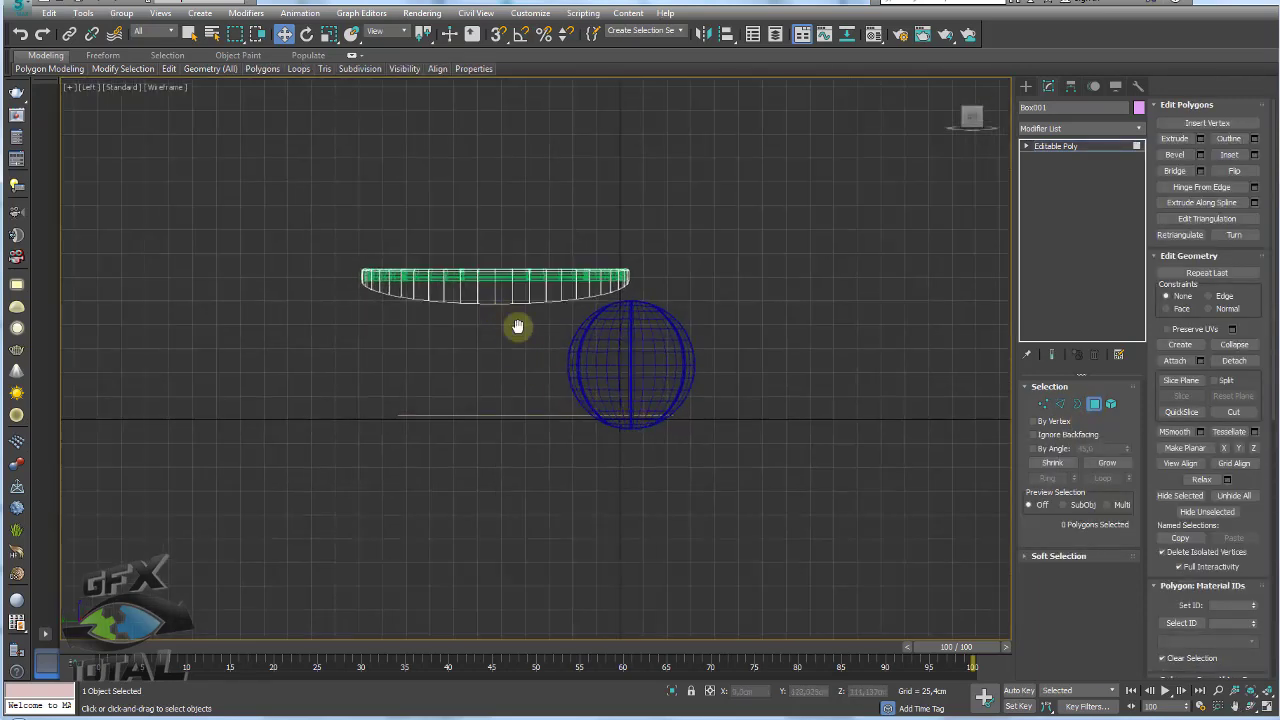
{"action": "scroll", "coordinate": [518, 326], "scroll_direction": "up", "scroll_amount": 4}
{"action": "key", "text": "f"}
{"action": "scroll", "coordinate": [629, 320], "scroll_direction": "down", "scroll_amount": 3}
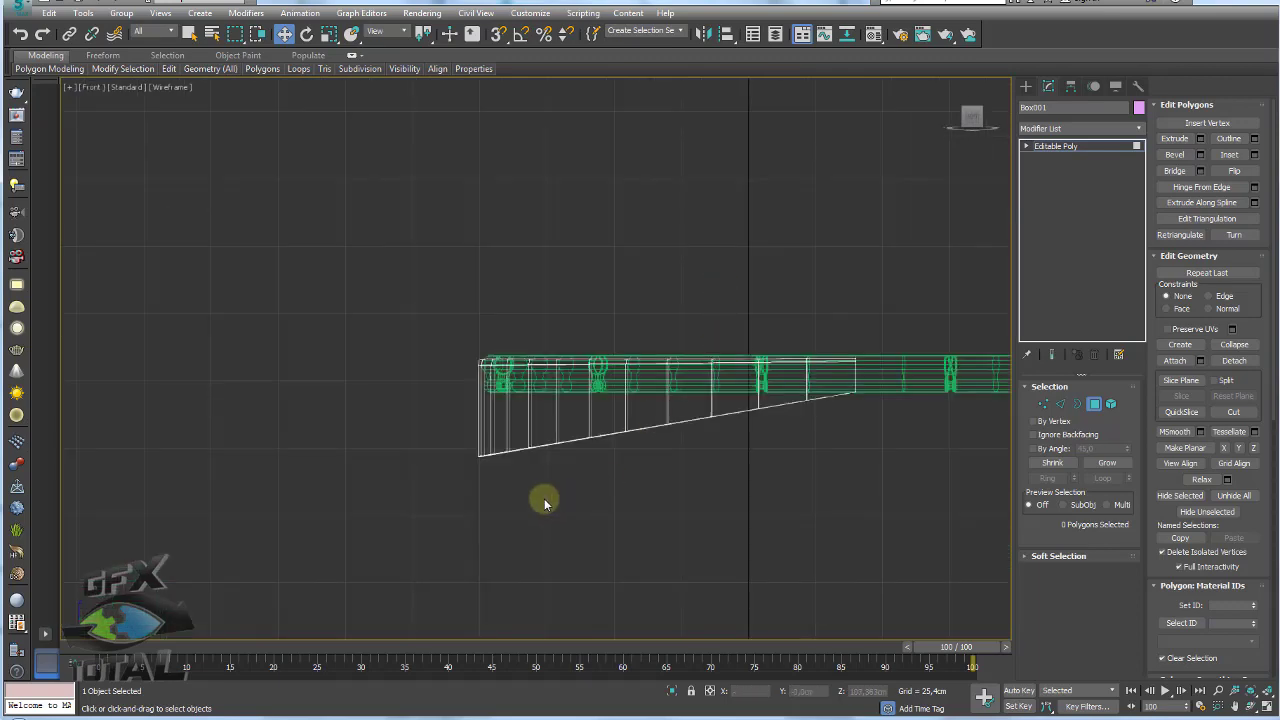
{"action": "middle_click_drag", "start_coordinate": [537, 500], "coordinate": [523, 407]}
{"action": "left_click_drag", "start_coordinate": [437, 325], "coordinate": [443, 342]}
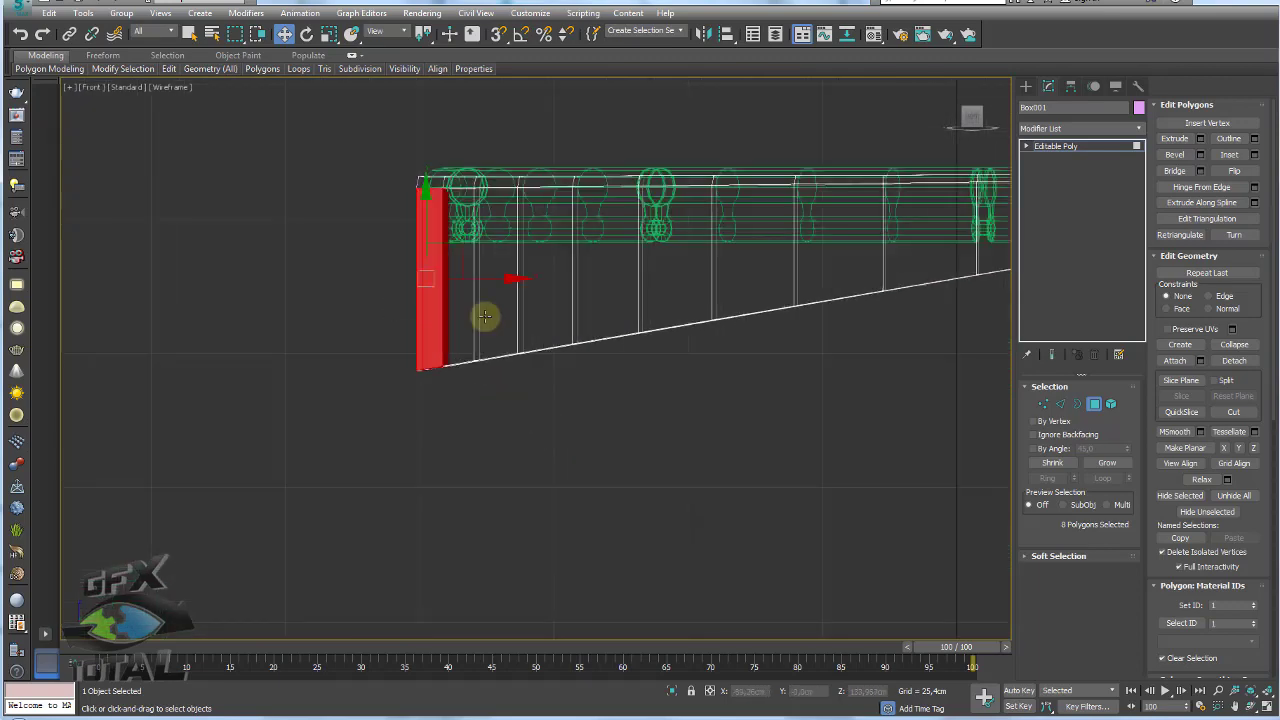
{"action": "key", "text": "p"}
{"action": "scroll", "coordinate": [591, 371], "scroll_direction": "up", "scroll_amount": 2}
{"action": "scroll", "coordinate": [591, 372], "scroll_direction": "up", "scroll_amount": 1}
Select the four front faces at the band's deep end
{"action": "scroll", "coordinate": [590, 377], "scroll_direction": "up", "scroll_amount": 4}
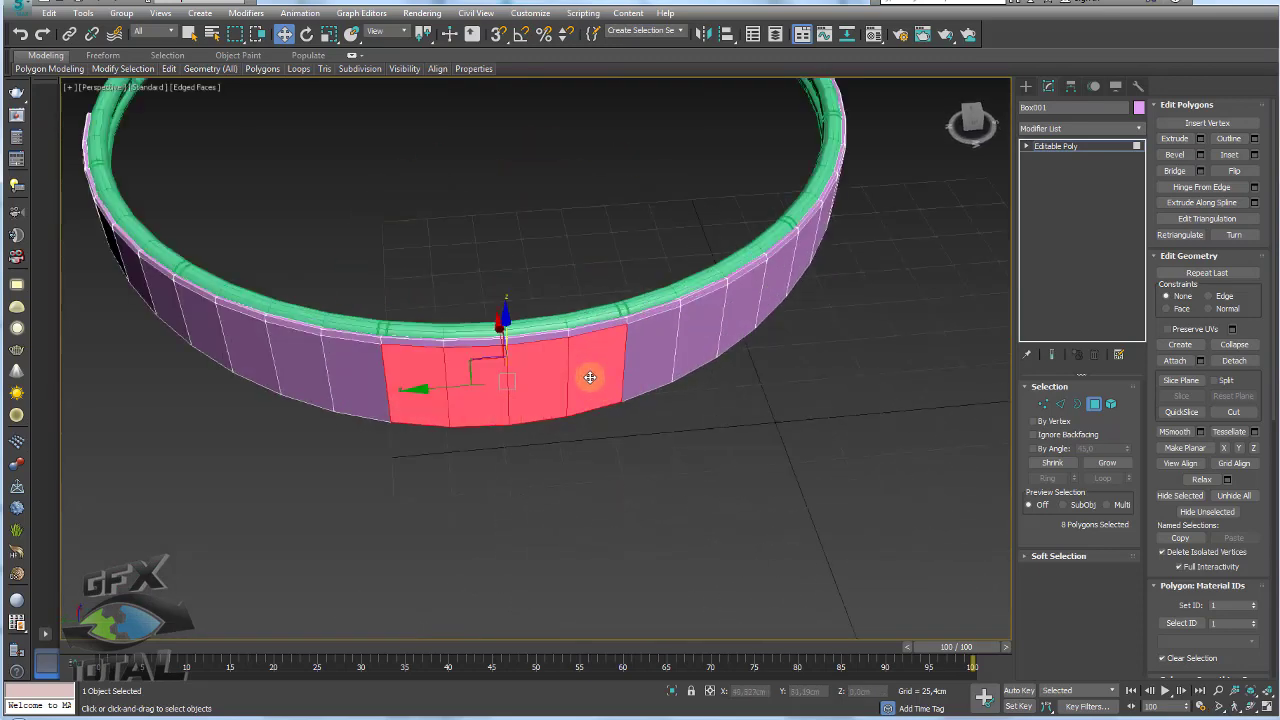
{"action": "left_click", "coordinate": [590, 377]}
{"action": "left_click", "coordinate": [537, 385], "text": "ctrl"}
{"action": "left_click", "coordinate": [475, 385], "text": "ctrl"}
{"action": "left_click", "coordinate": [415, 400], "text": "ctrl"}
{"action": "mouse_move", "coordinate": [420, 400]}
{"action": "middle_mouse_down", "text": "alt"}
{"action": "mouse_move", "coordinate": [540, 410]}
{"action": "mouse_move", "coordinate": [397, 320]}
{"action": "mouse_move", "coordinate": [510, 380]}
{"action": "middle_mouse_up", "text": "alt"}
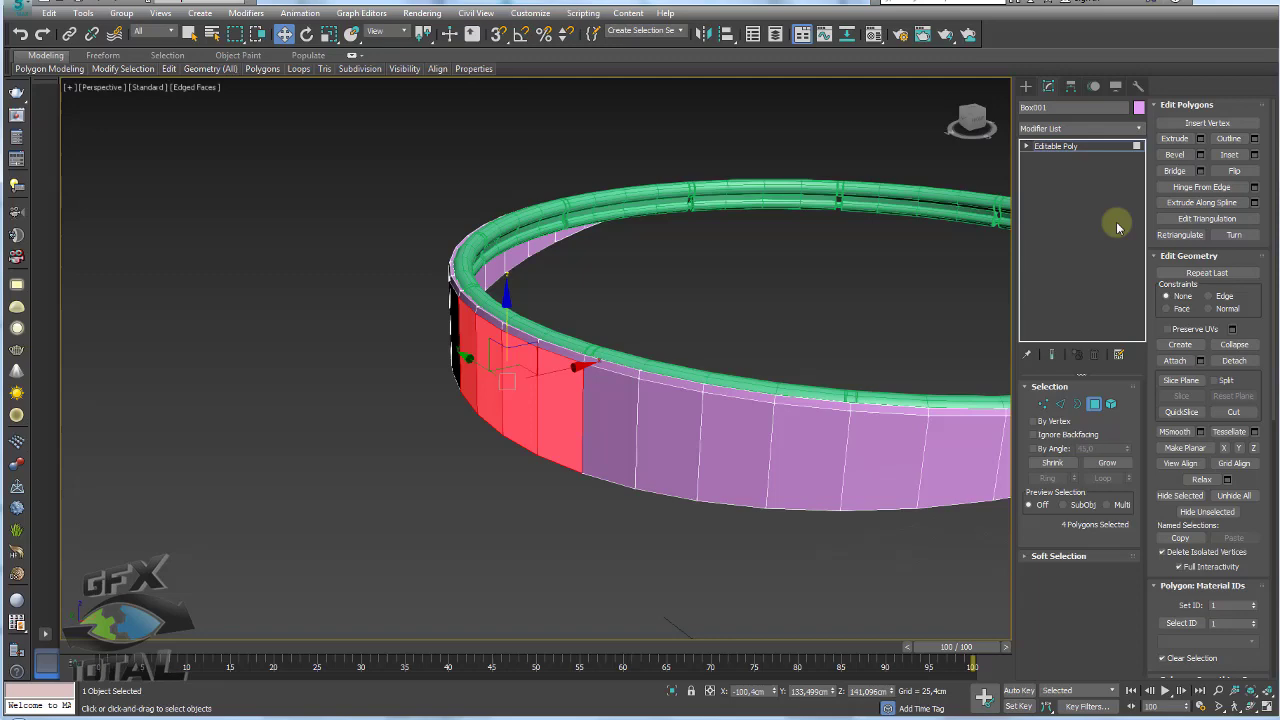
Extrude the selected faces, slide them back toward the ring, and extrude again
{"action": "left_click", "coordinate": [1200, 138]}
{"action": "middle_click_drag", "start_coordinate": [651, 337], "coordinate": [643, 429], "text": "alt"}
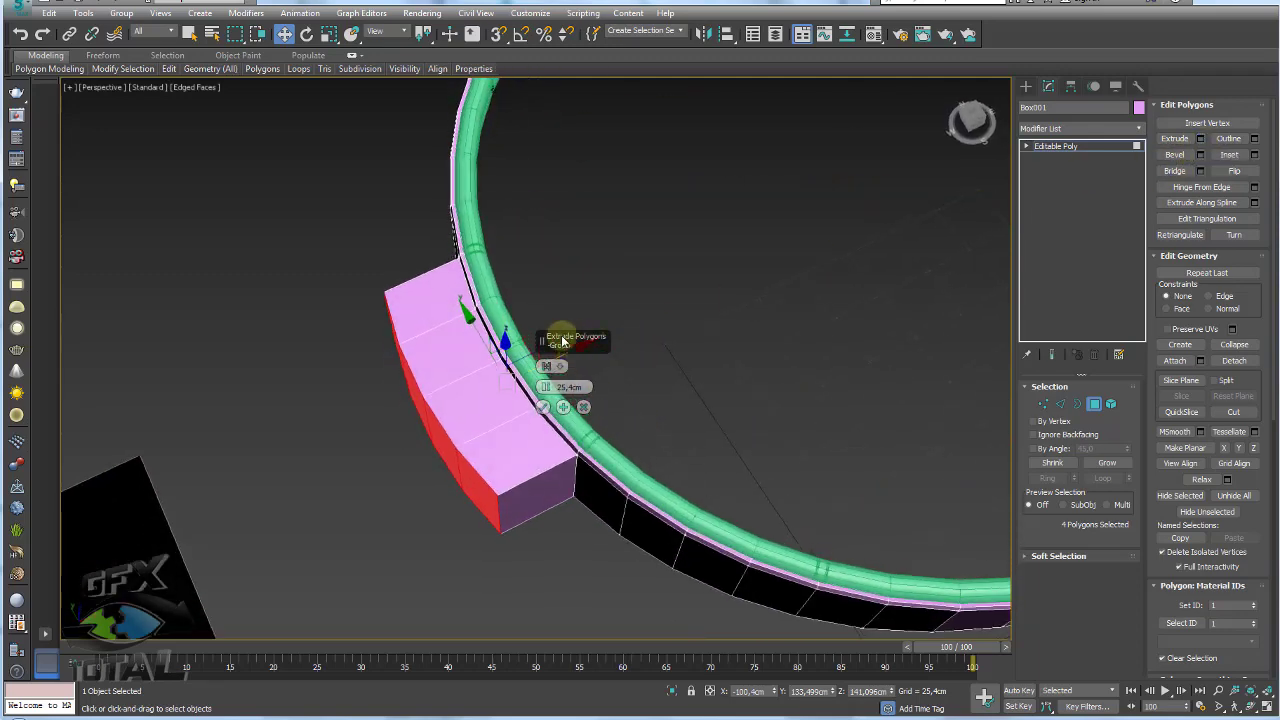
{"action": "left_click", "coordinate": [543, 406]}
{"action": "middle_click_drag", "start_coordinate": [543, 406], "coordinate": [534, 398], "text": "alt"}
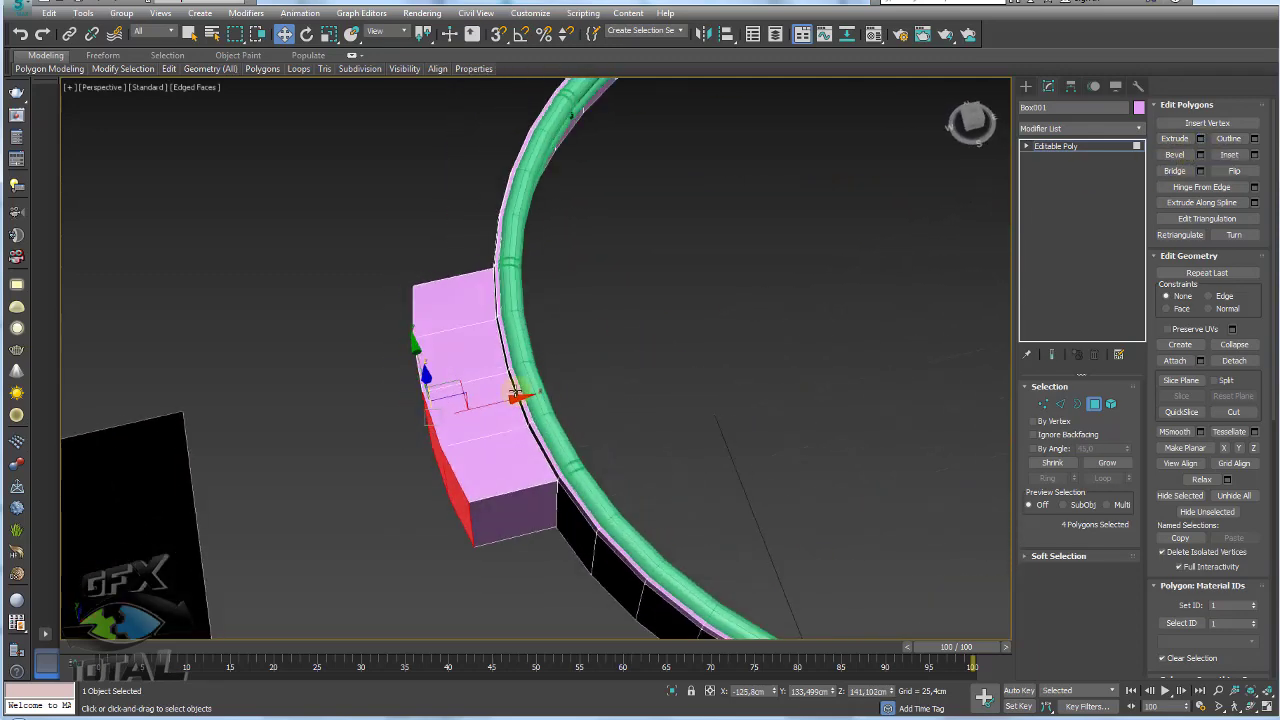
{"action": "left_click_drag", "start_coordinate": [534, 398], "coordinate": [583, 386]}
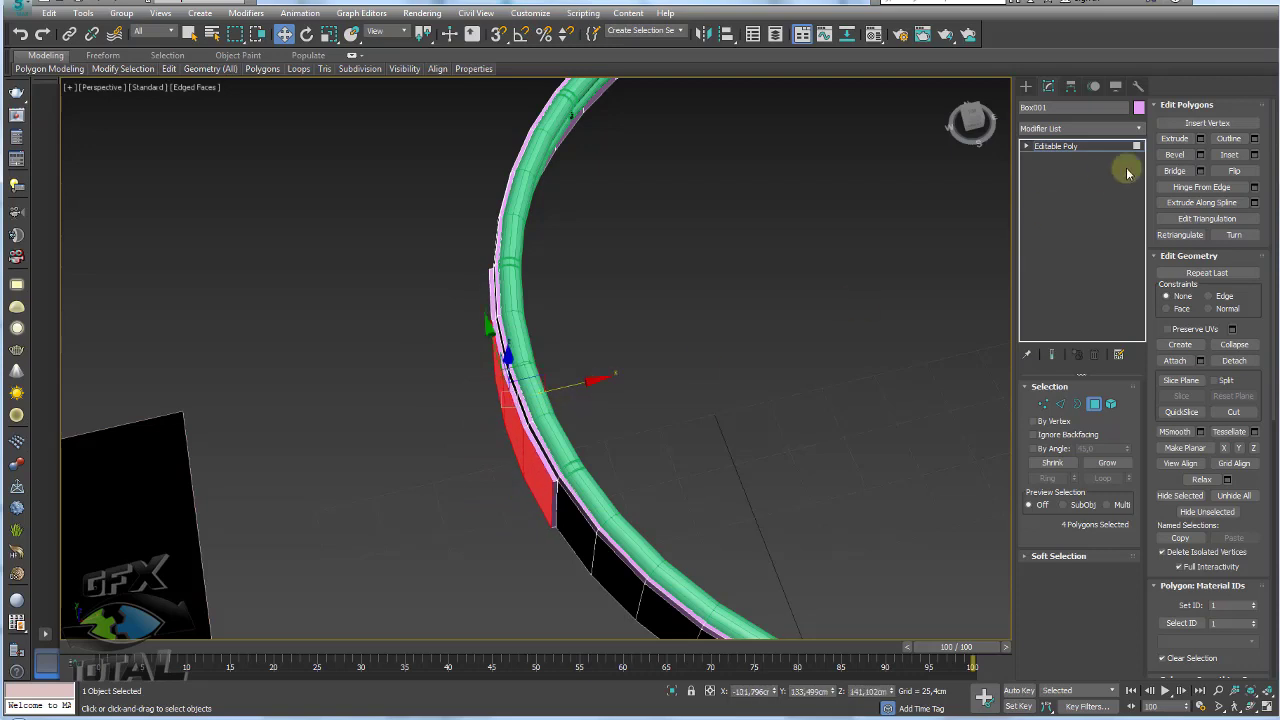
{"action": "left_click", "coordinate": [1200, 138]}
{"action": "left_click", "coordinate": [542, 406]}
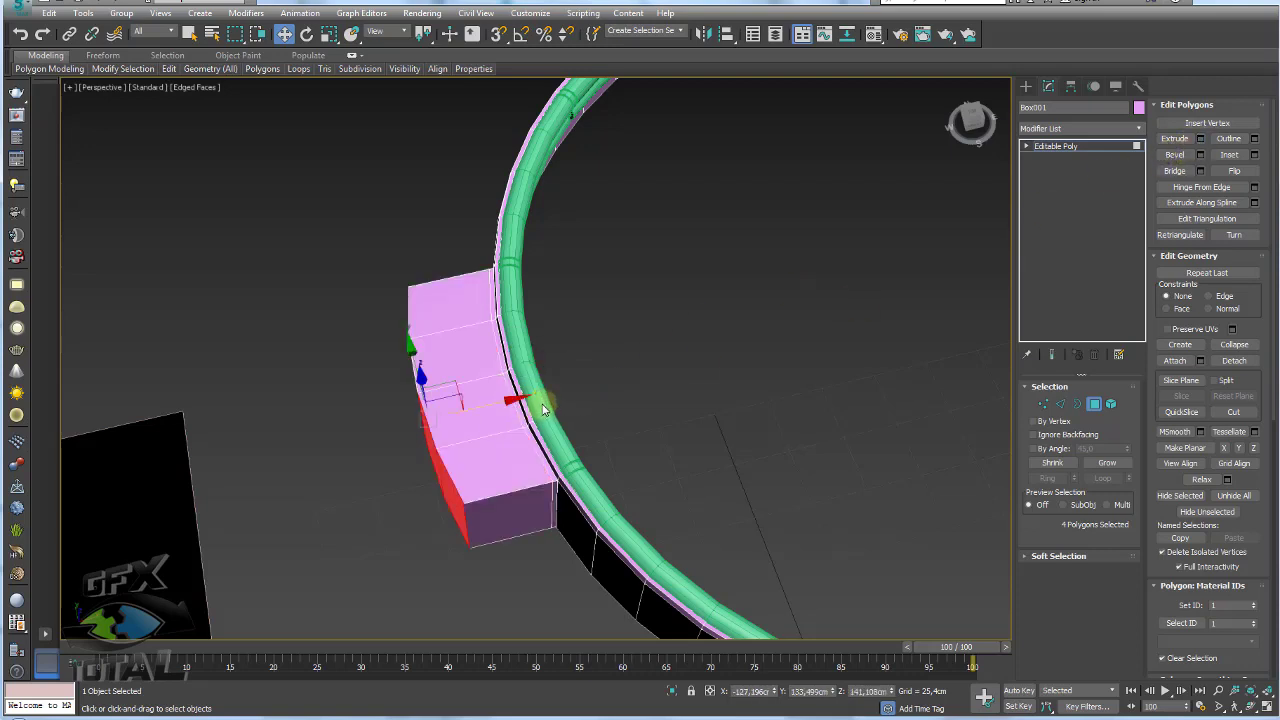
Move the end faces outward along X to lengthen the bracket
{"action": "middle_click_drag", "start_coordinate": [542, 406], "coordinate": [489, 423], "text": "alt"}
{"action": "key", "text": "r"}
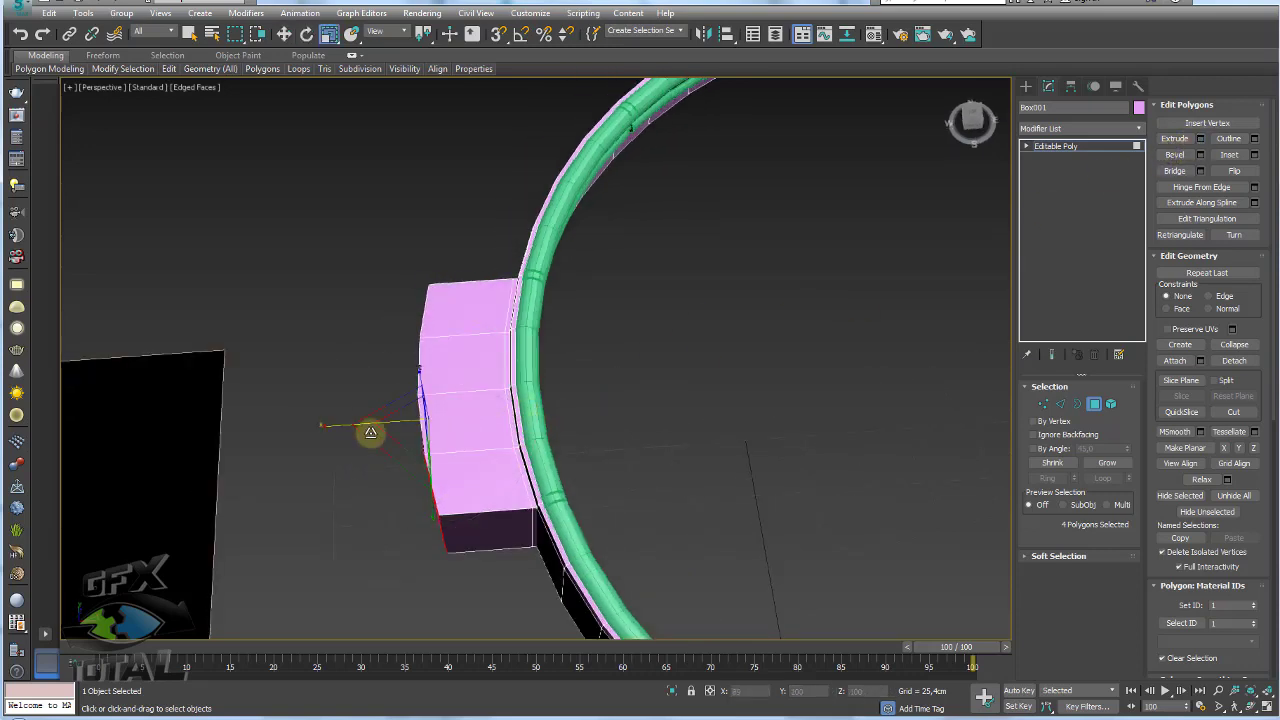
{"action": "key", "text": "w"}
{"action": "middle_click_drag", "start_coordinate": [149, 429], "coordinate": [410, 405], "text": "alt"}
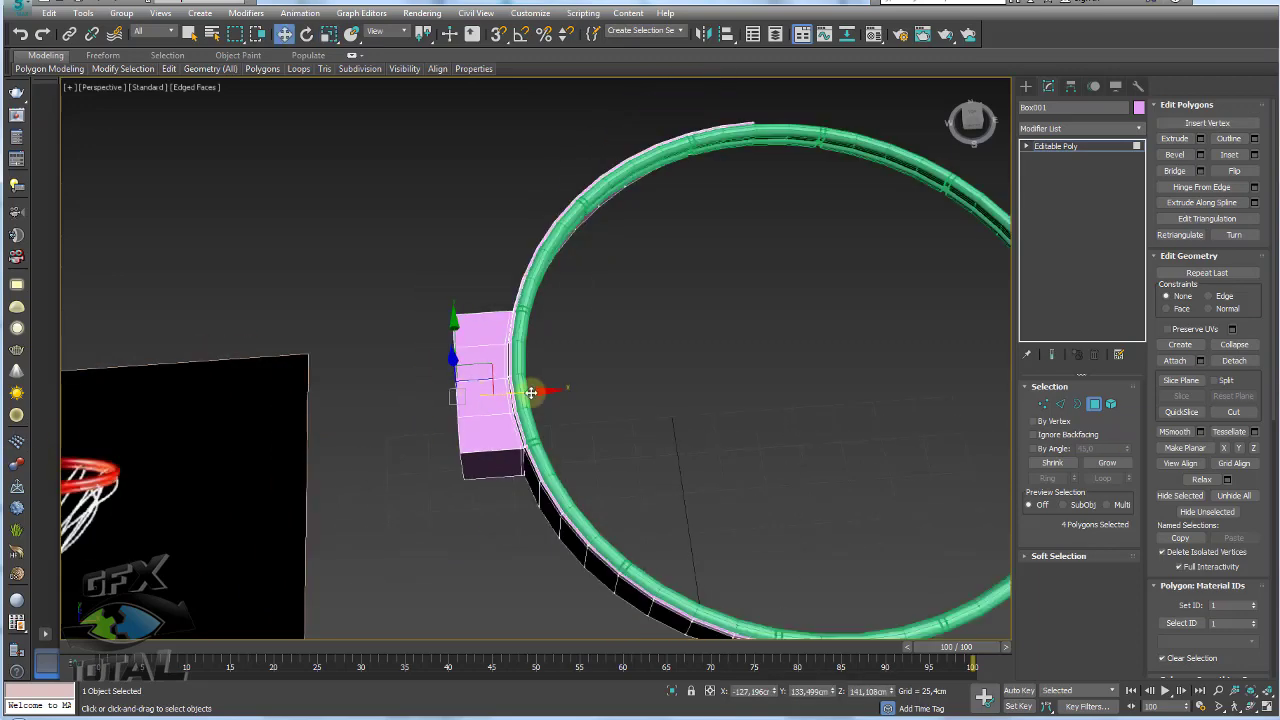
{"action": "left_click_drag", "start_coordinate": [531, 393], "coordinate": [423, 397]}
{"action": "middle_click_drag", "start_coordinate": [423, 397], "coordinate": [388, 397], "text": "alt"}
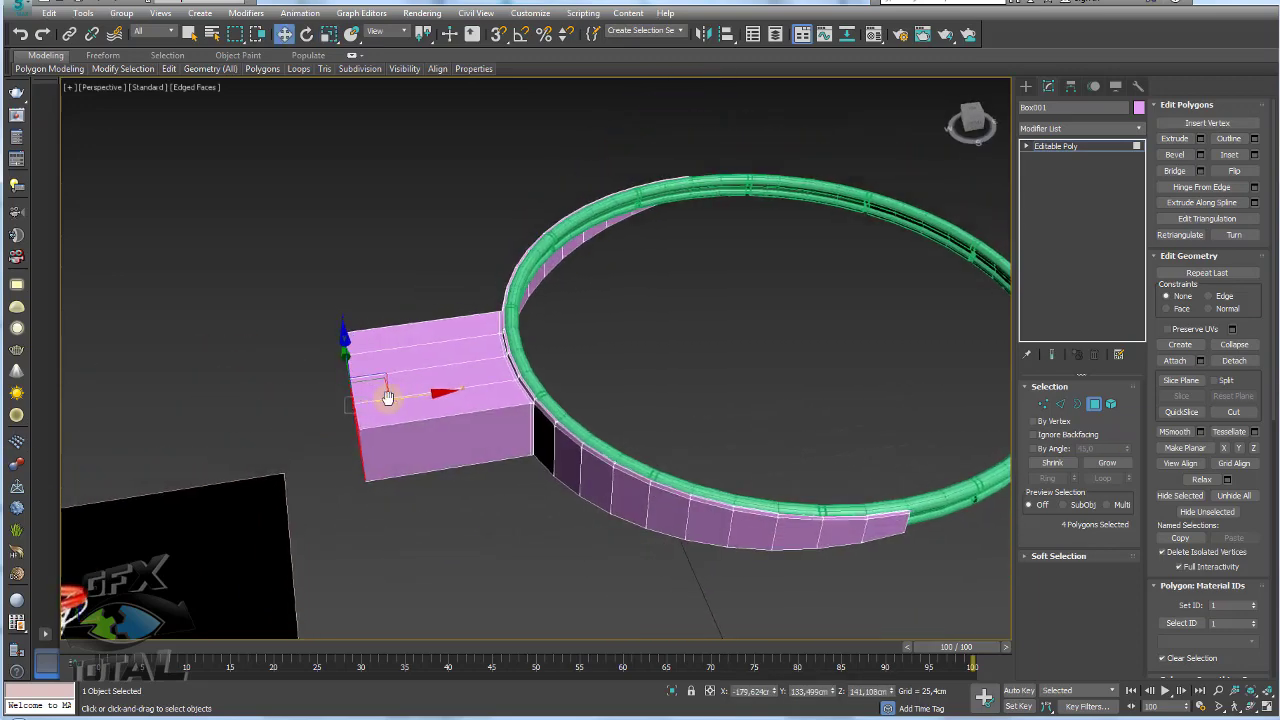
{"action": "scroll", "coordinate": [388, 397], "scroll_direction": "up", "scroll_amount": 5}
Cap the bracket's end with a thin extra extrusion
{"action": "left_click", "coordinate": [1201, 139]}
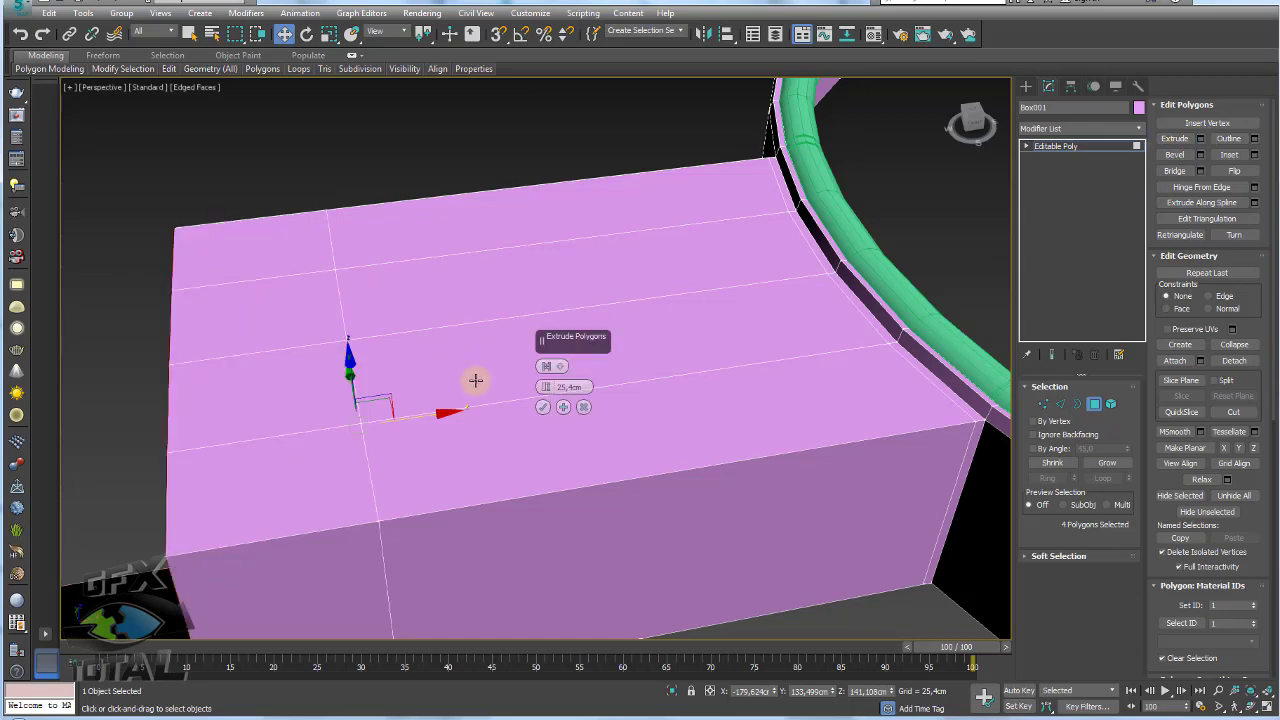
{"action": "left_click_drag", "start_coordinate": [548, 393], "coordinate": [546, 402]}
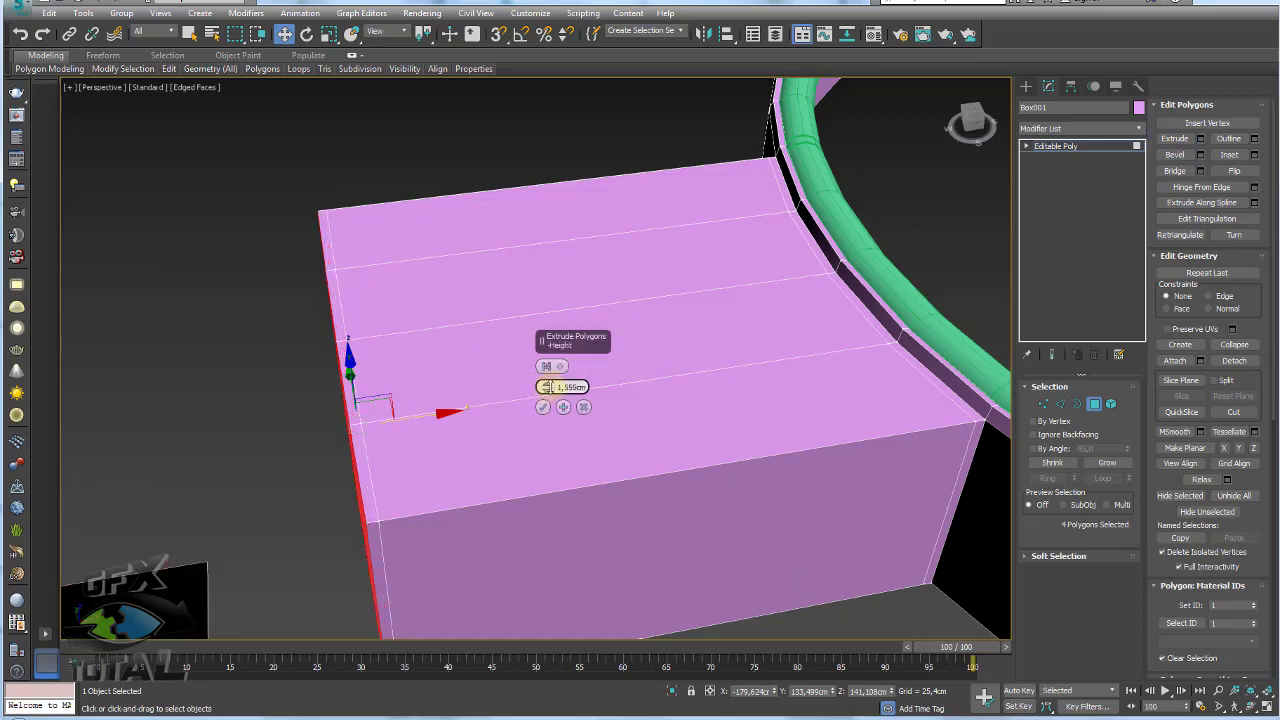
{"action": "left_click", "coordinate": [544, 406]}
{"action": "scroll", "coordinate": [549, 400], "scroll_direction": "down", "scroll_amount": 5}
{"action": "scroll", "coordinate": [609, 380], "scroll_direction": "down", "scroll_amount": 2}
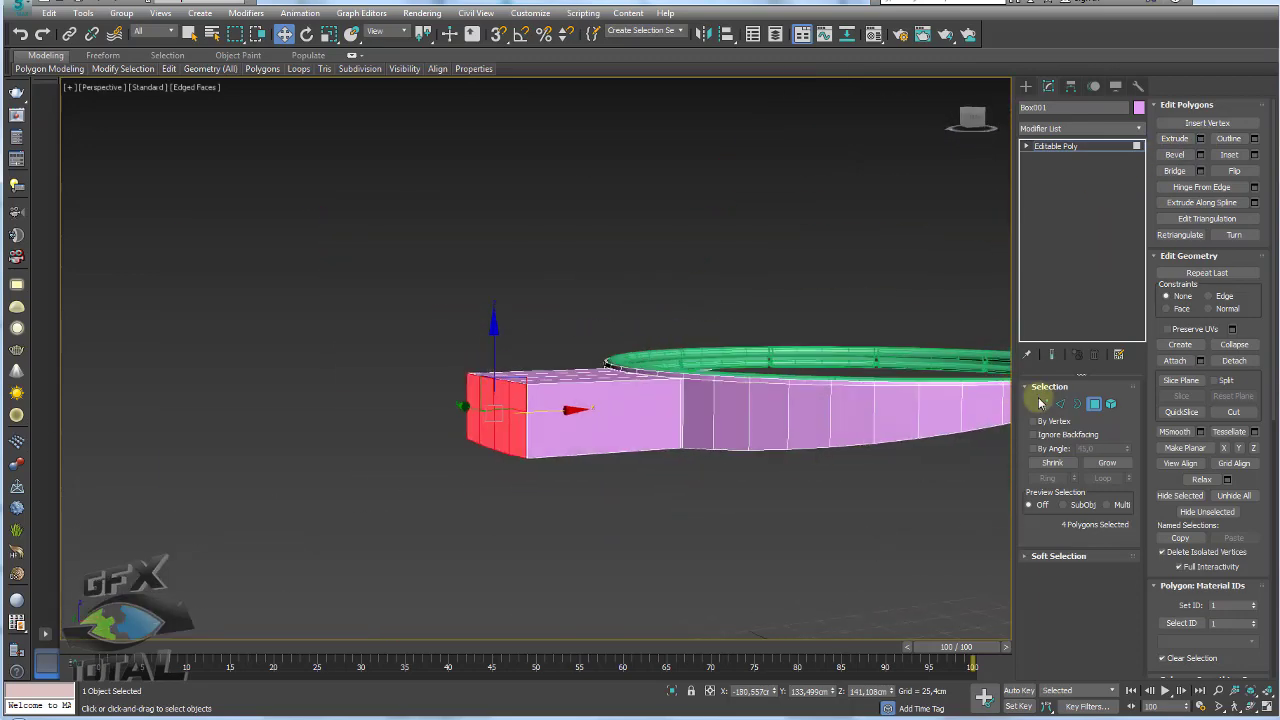
Ring-select a vertical band edge and connect it with 3 segments and adjusted pinch
{"action": "left_click", "coordinate": [1060, 404]}
{"action": "left_click", "coordinate": [748, 414]}
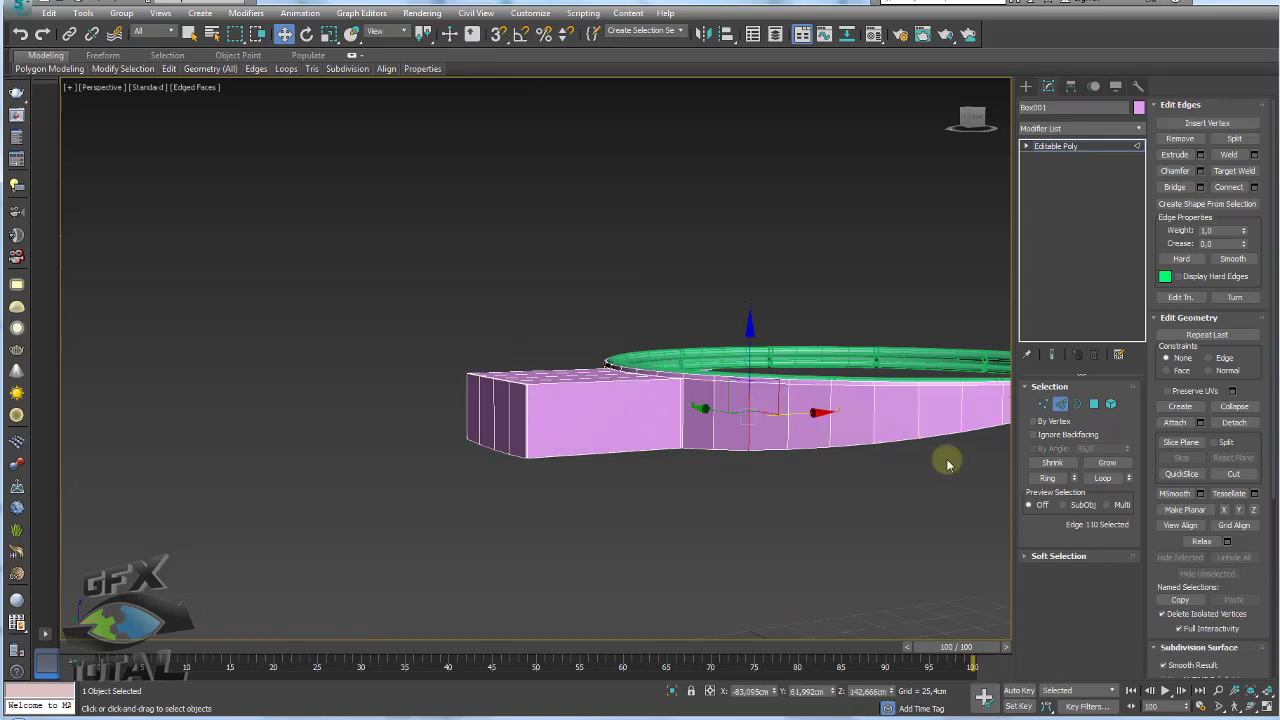
{"action": "left_click", "coordinate": [1048, 478]}
{"action": "left_click", "coordinate": [1254, 187]}
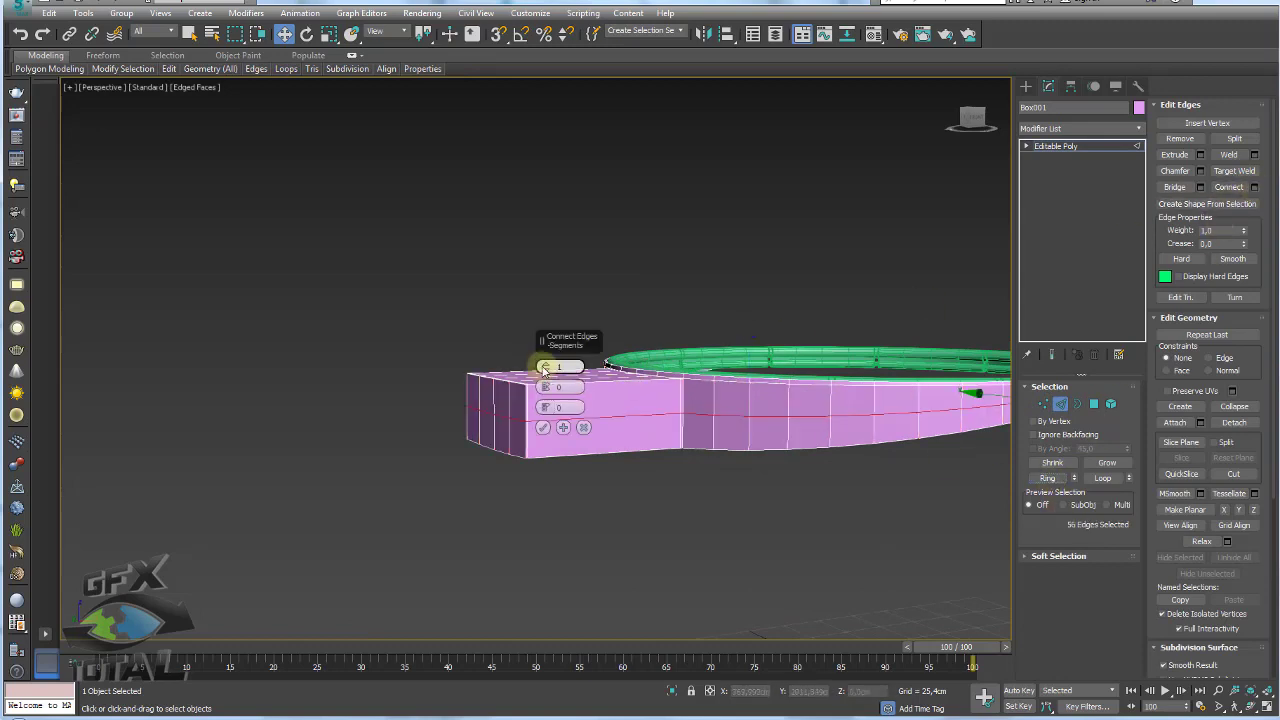
{"action": "left_click_drag", "start_coordinate": [543, 369], "coordinate": [544, 138]}
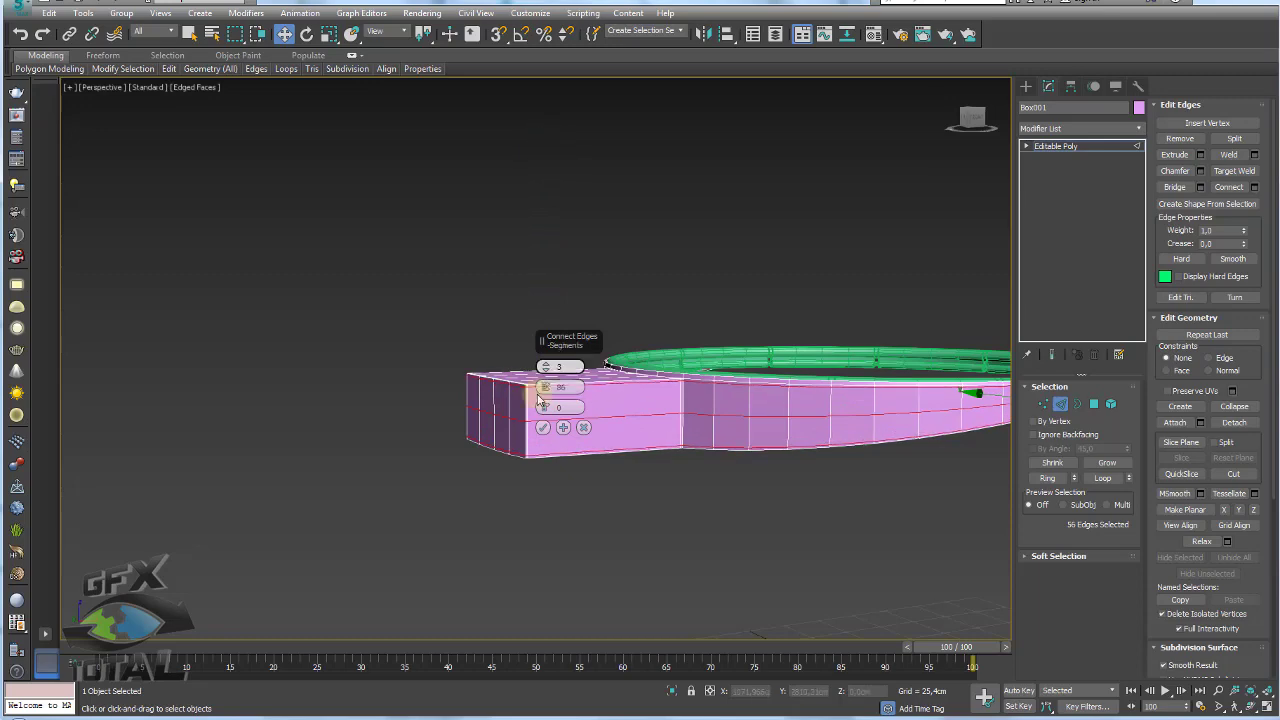
{"action": "left_click", "coordinate": [543, 427]}
{"action": "scroll", "coordinate": [647, 367], "scroll_direction": "up", "scroll_amount": 3}
{"action": "middle_click_drag", "start_coordinate": [660, 400], "coordinate": [647, 367], "text": "alt"}
{"action": "scroll", "coordinate": [647, 367], "scroll_direction": "up", "scroll_amount": 2}
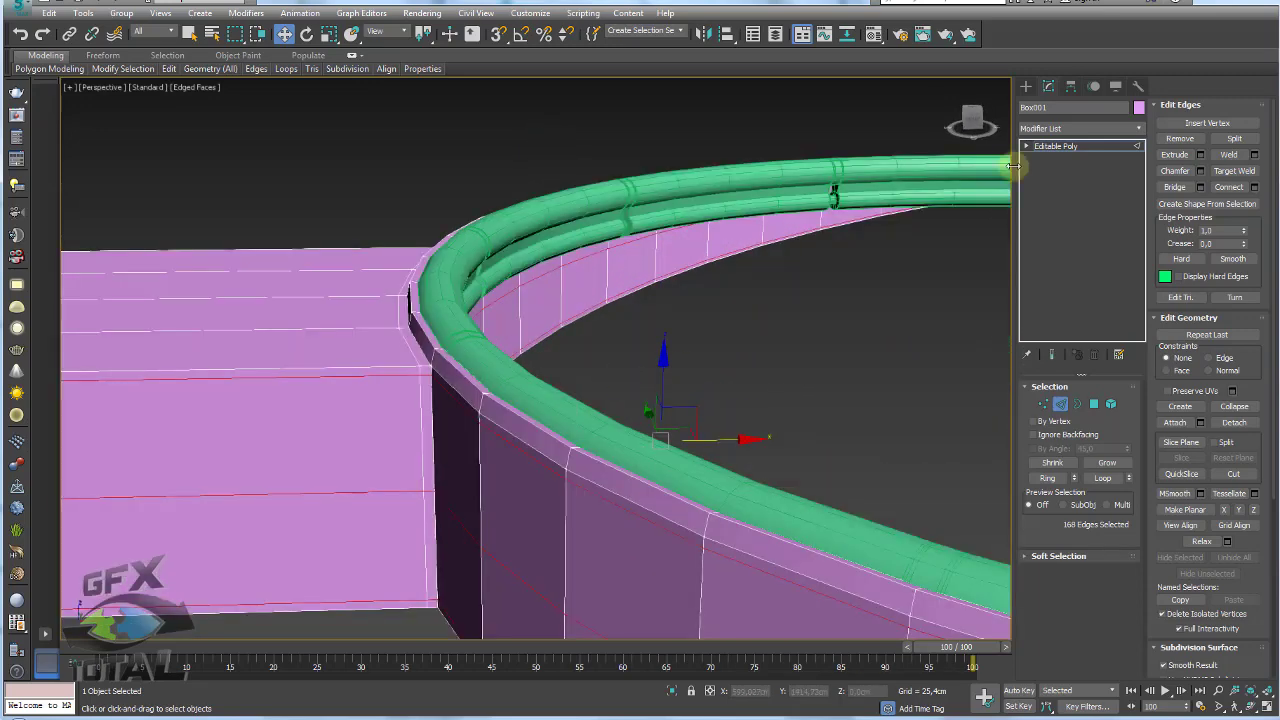
{"action": "left_click", "coordinate": [1055, 146]}
{"action": "scroll", "coordinate": [574, 288], "scroll_direction": "down", "scroll_amount": 4}
{"action": "scroll", "coordinate": [648, 322], "scroll_direction": "down", "scroll_amount": 2}
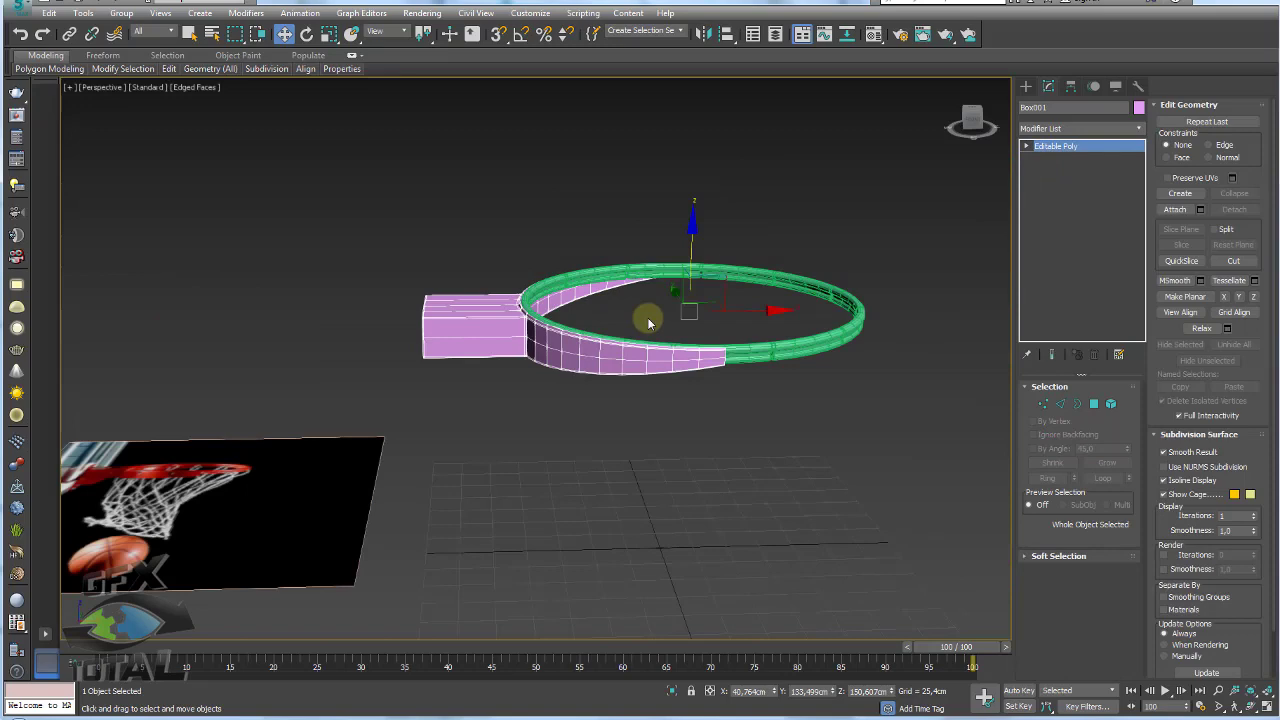
Apply TurboSmooth at 1 iteration to Box001, then reselect the bracket object
{"action": "key", "text": "ctrl+t"}
{"action": "scroll", "coordinate": [673, 418], "scroll_direction": "up", "scroll_amount": 2}
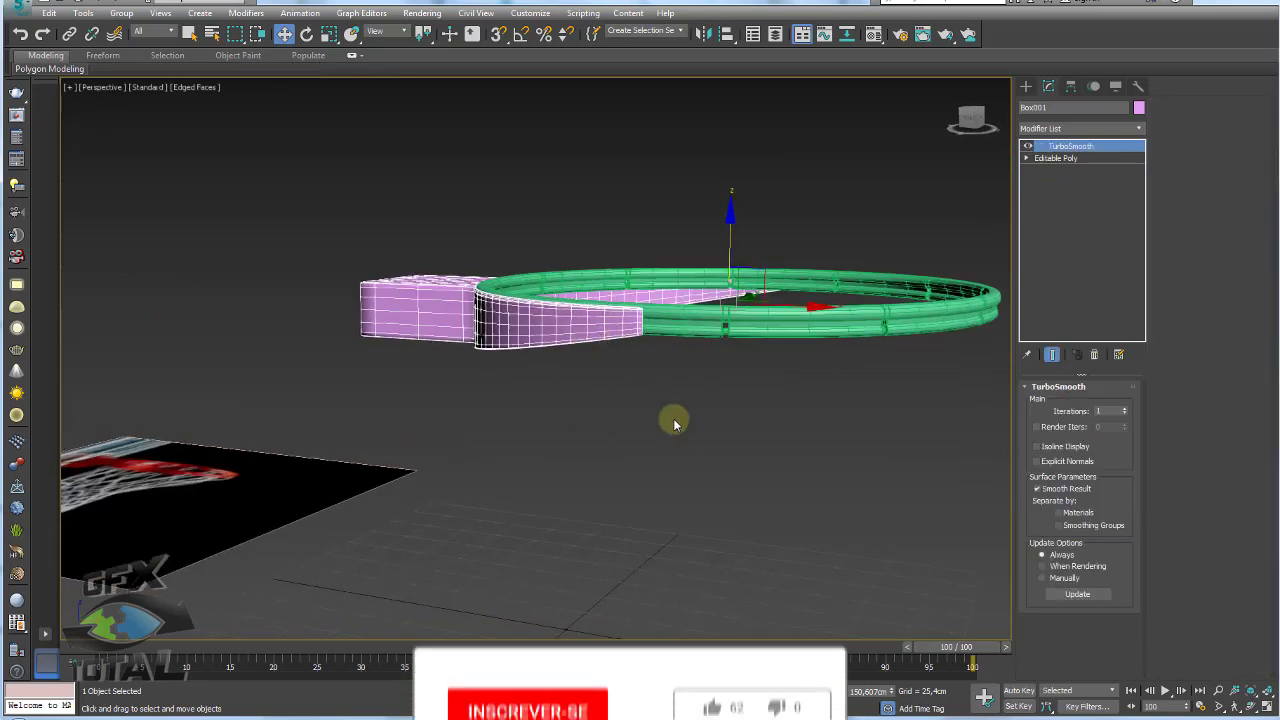
{"action": "left_click", "coordinate": [671, 420]}
{"action": "middle_click_drag", "start_coordinate": [671, 420], "coordinate": [676, 383], "text": "alt"}
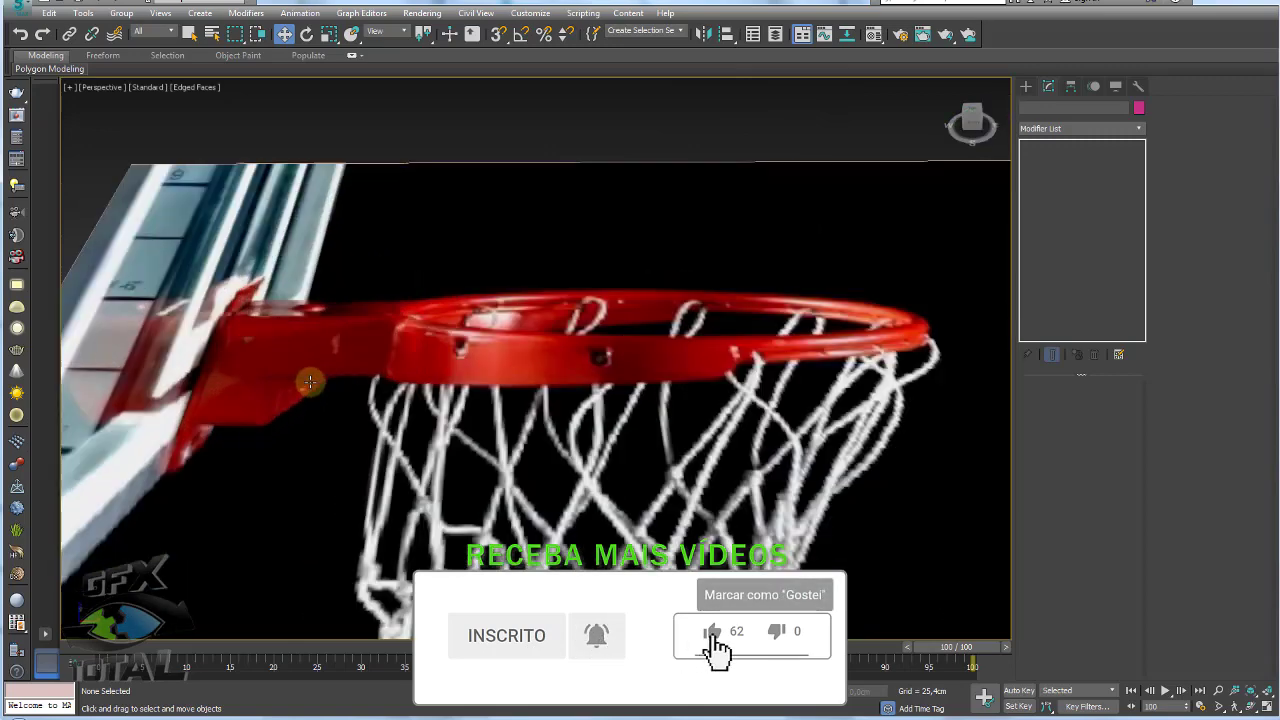
{"action": "scroll", "coordinate": [651, 323], "scroll_direction": "down", "scroll_amount": 5}
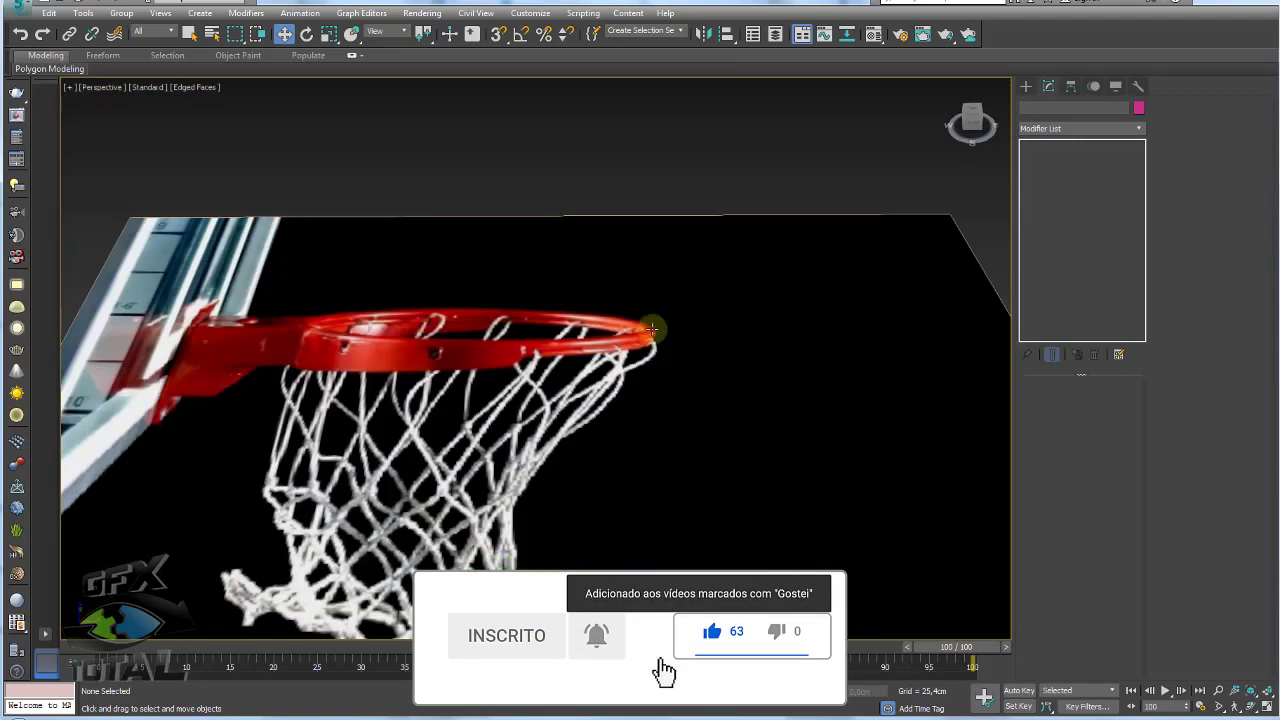
{"action": "scroll", "coordinate": [790, 320], "scroll_direction": "down", "scroll_amount": 4}
{"action": "middle_click_drag", "start_coordinate": [814, 310], "coordinate": [786, 329], "text": "alt"}
{"action": "left_click", "coordinate": [786, 329]}
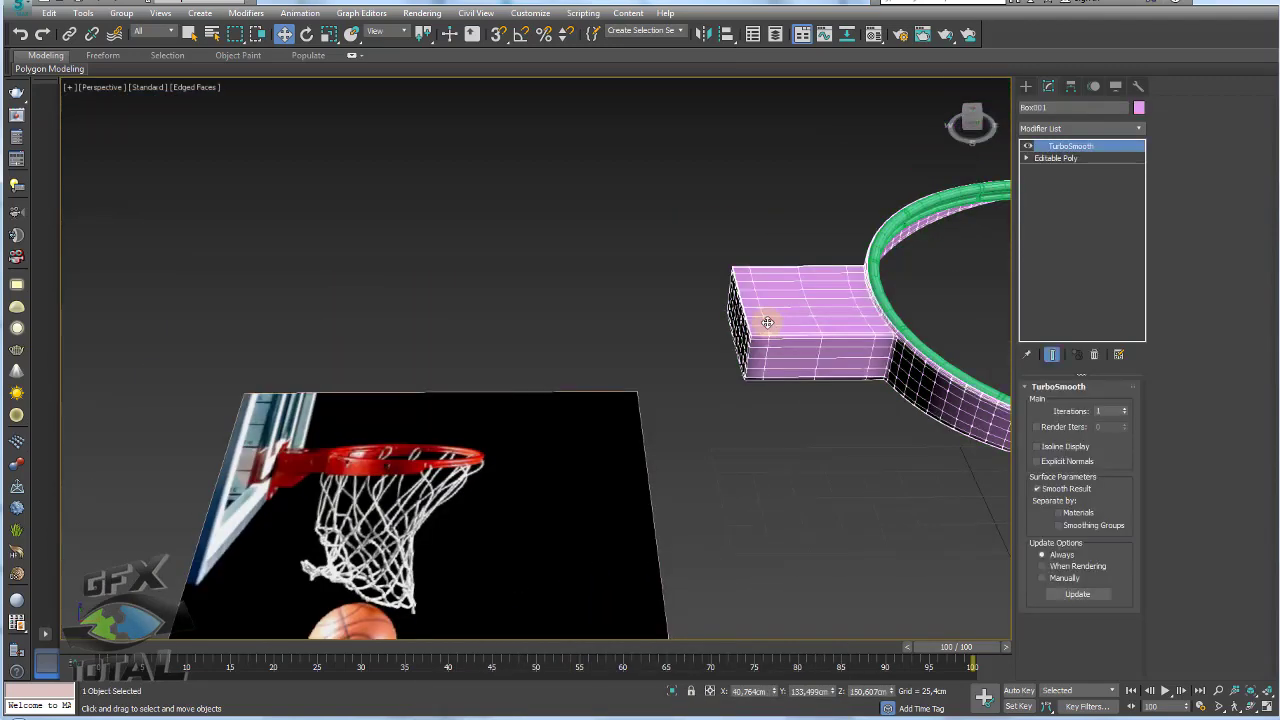
{"action": "scroll", "coordinate": [800, 331], "scroll_direction": "up", "scroll_amount": 2}
At polygon level on Box001's Editable Poly, extrude the bracket's end faces back 24.572cm
{"action": "left_click", "coordinate": [1068, 158]}
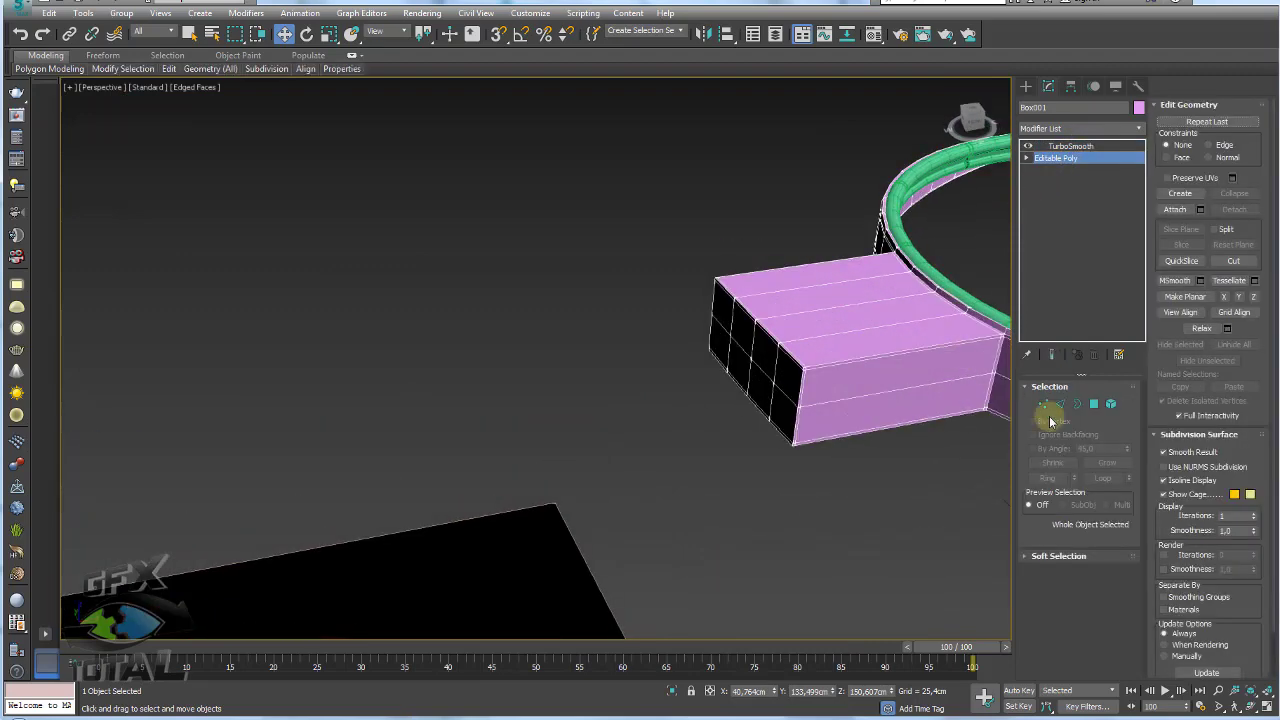
{"action": "left_click", "coordinate": [1094, 404]}
{"action": "scroll", "coordinate": [814, 357], "scroll_direction": "up", "scroll_amount": 3}
{"action": "scroll", "coordinate": [771, 357], "scroll_direction": "up", "scroll_amount": 2}
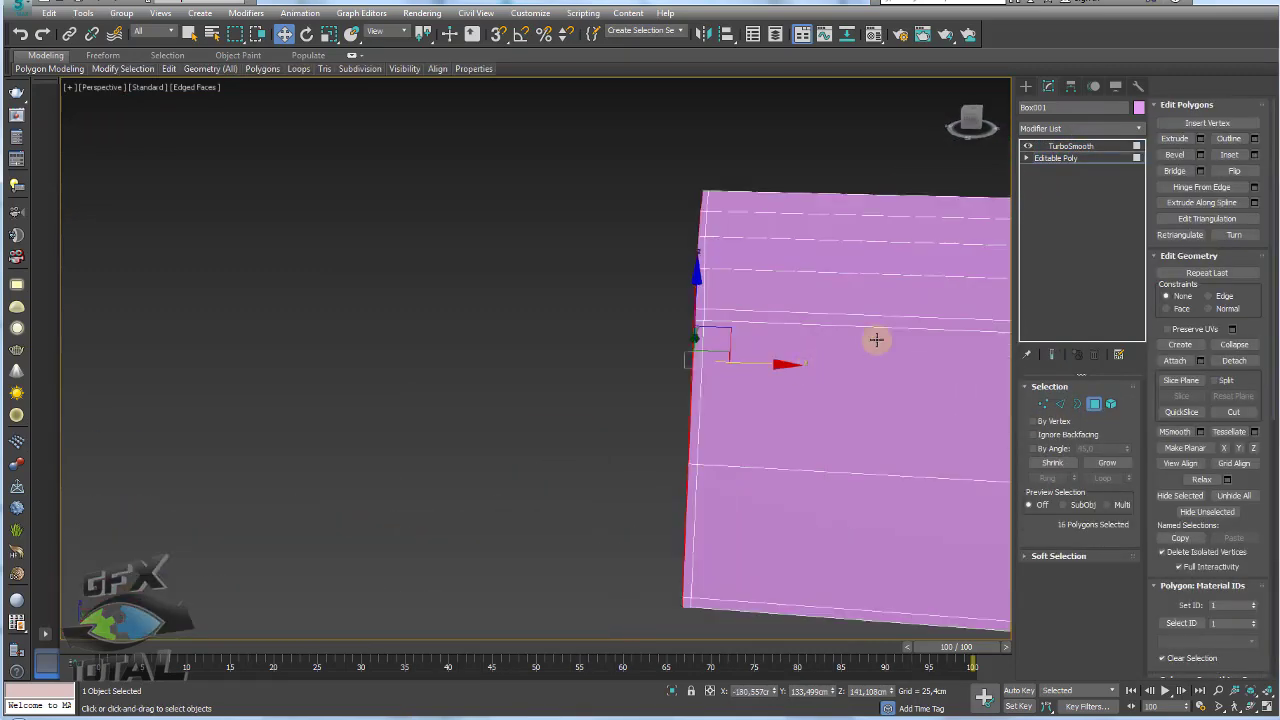
{"action": "left_click", "coordinate": [1201, 139]}
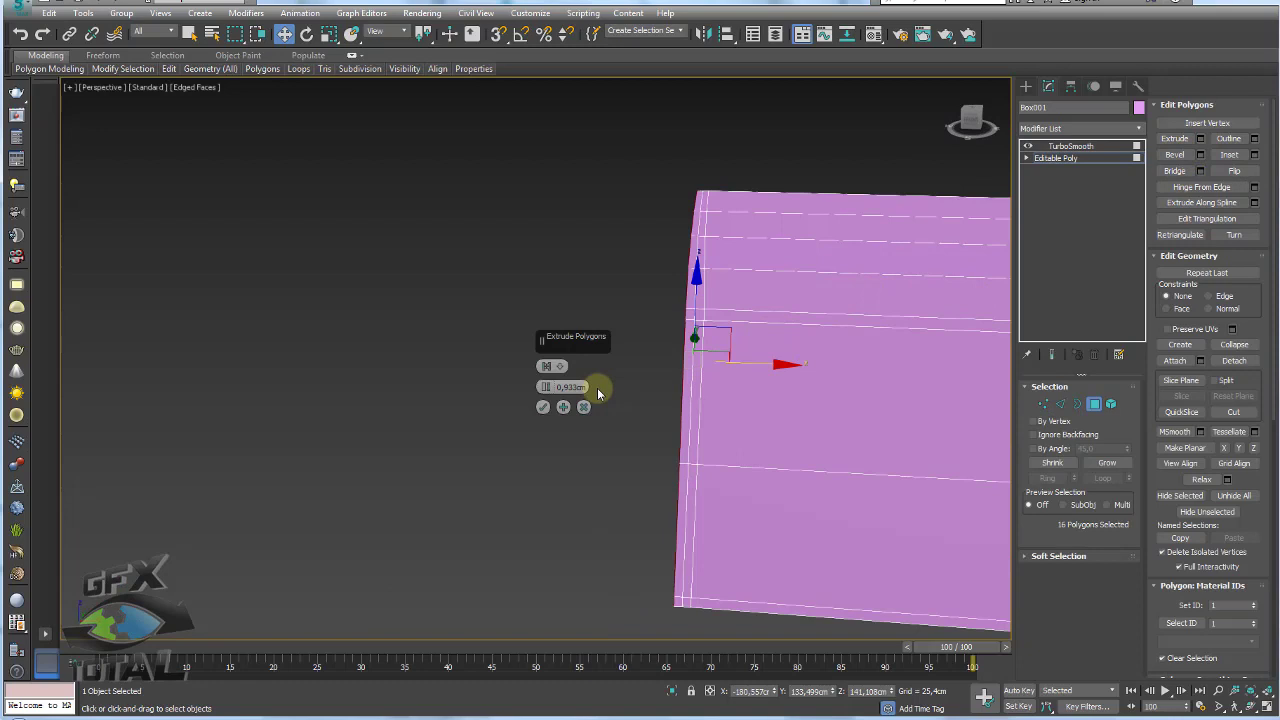
{"action": "left_click_drag", "start_coordinate": [545, 387], "coordinate": [539, 335]}
{"action": "left_click", "coordinate": [543, 407]}
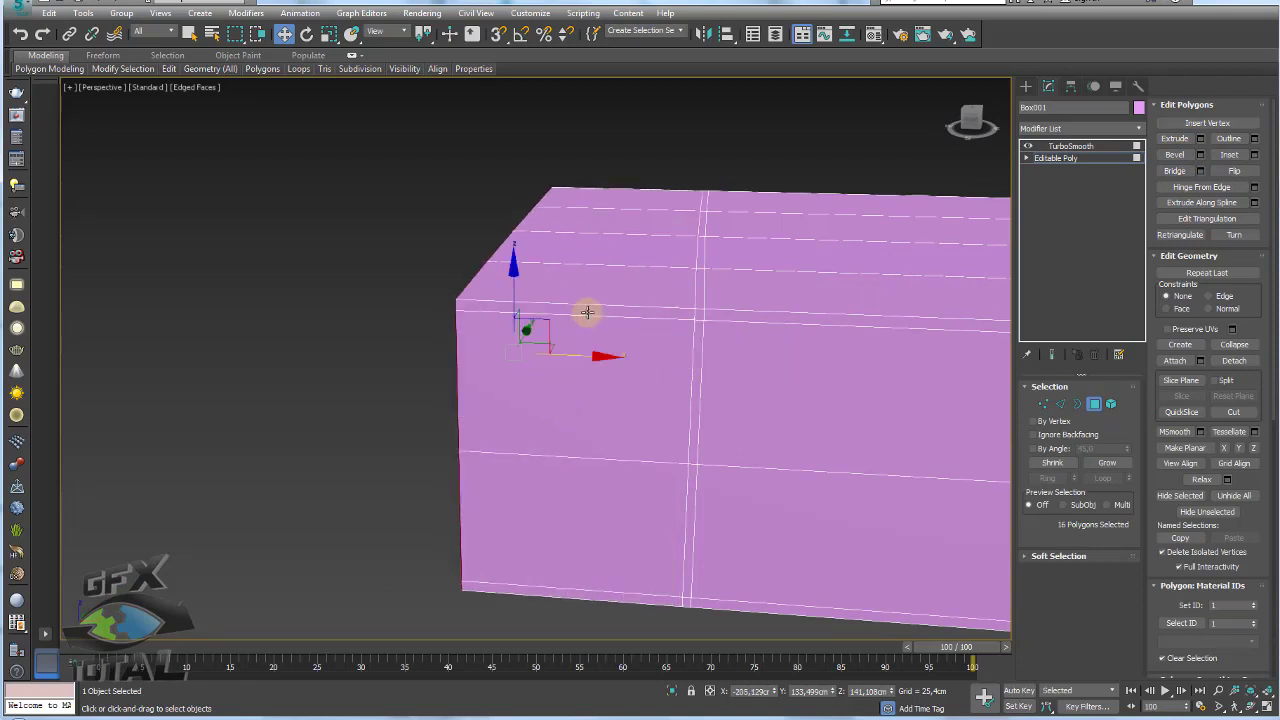
Select four rows of top faces at the box end and extrude them upward
{"action": "left_click", "coordinate": [594, 285]}
{"action": "left_click", "coordinate": [623, 240], "text": "ctrl"}
{"action": "left_click", "coordinate": [634, 215], "text": "ctrl"}
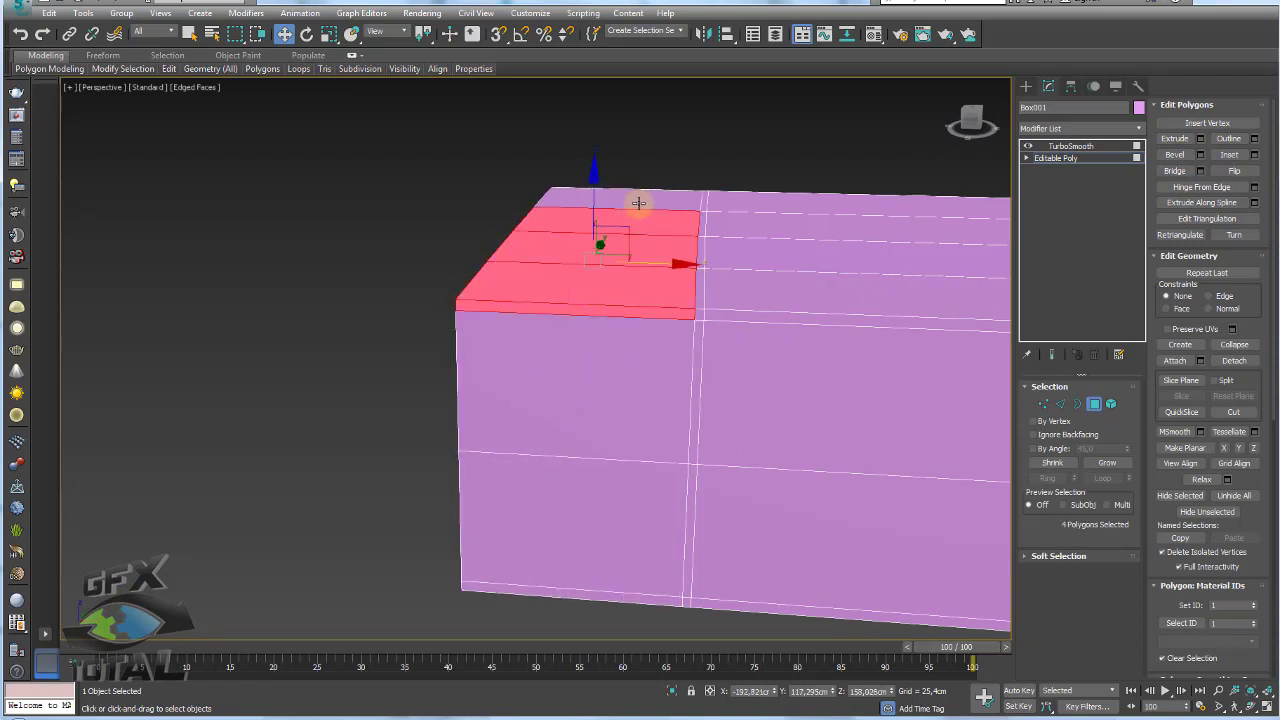
{"action": "left_click", "coordinate": [630, 198], "text": "ctrl"}
{"action": "left_click", "coordinate": [1201, 139]}
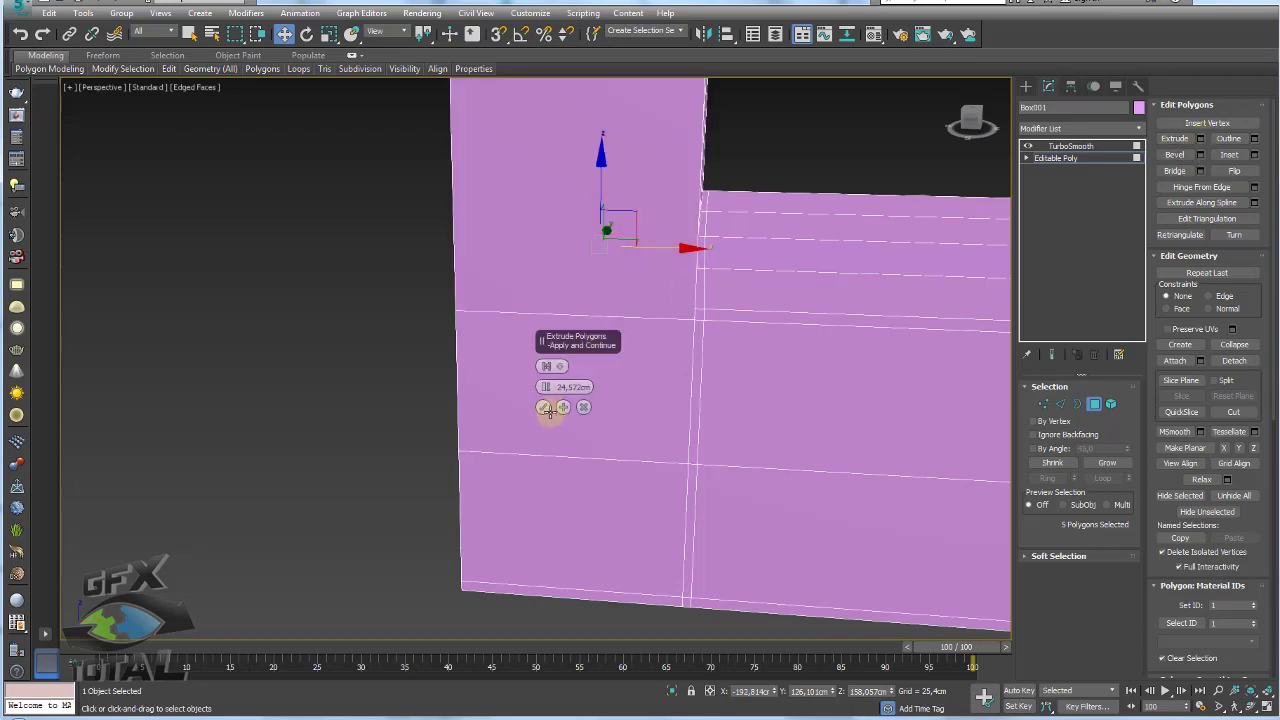
{"action": "mouse_move", "coordinate": [617, 463]}
{"action": "middle_mouse_down", "text": "alt"}
{"action": "mouse_move", "coordinate": [683, 323]}
{"action": "mouse_move", "coordinate": [626, 434]}
{"action": "middle_mouse_up", "text": "alt"}
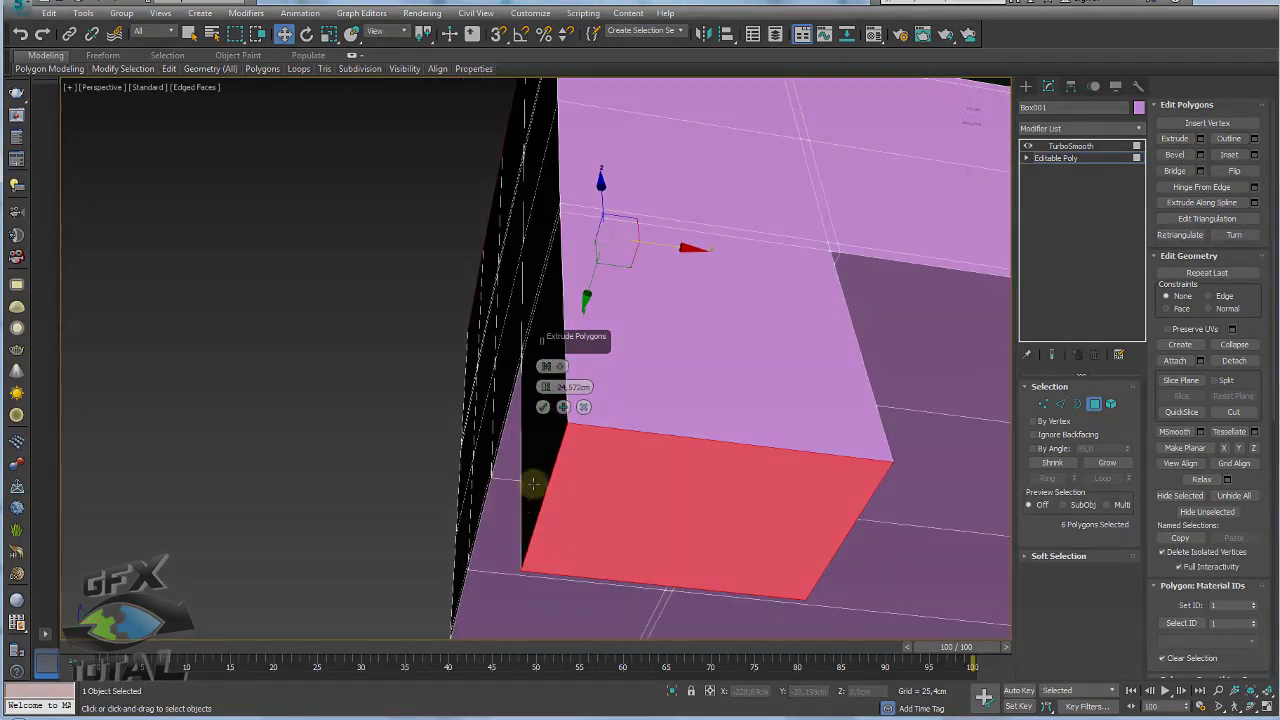